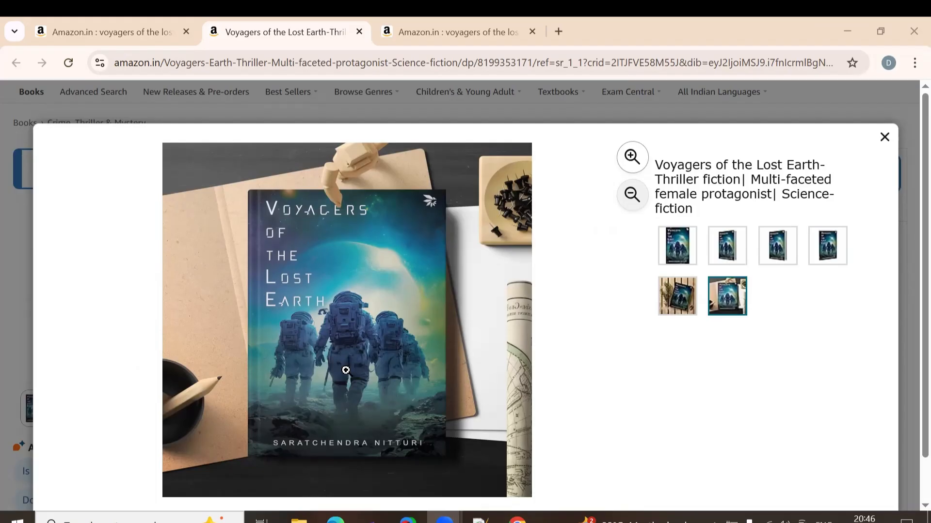
# Open the Amazon.in home page in a new browser tab.
pyautogui.click(559, 31)
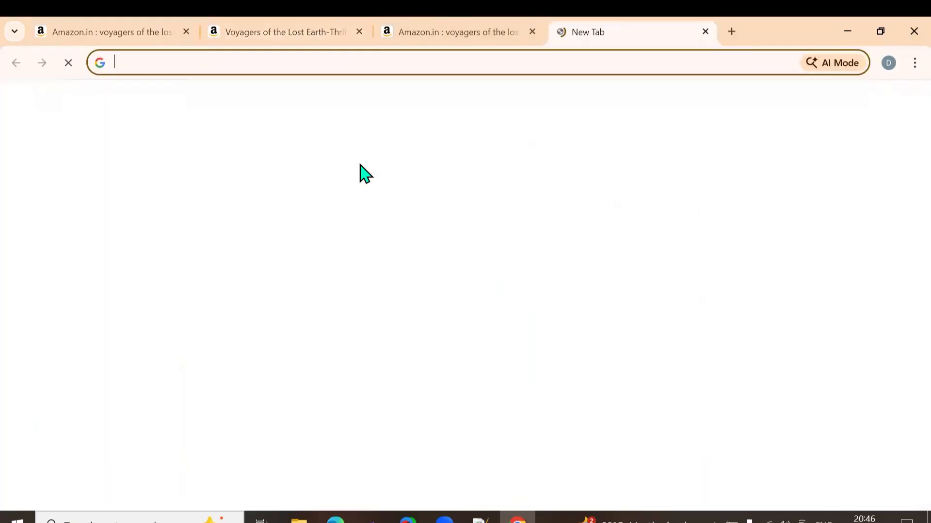
pyautogui.write('a')
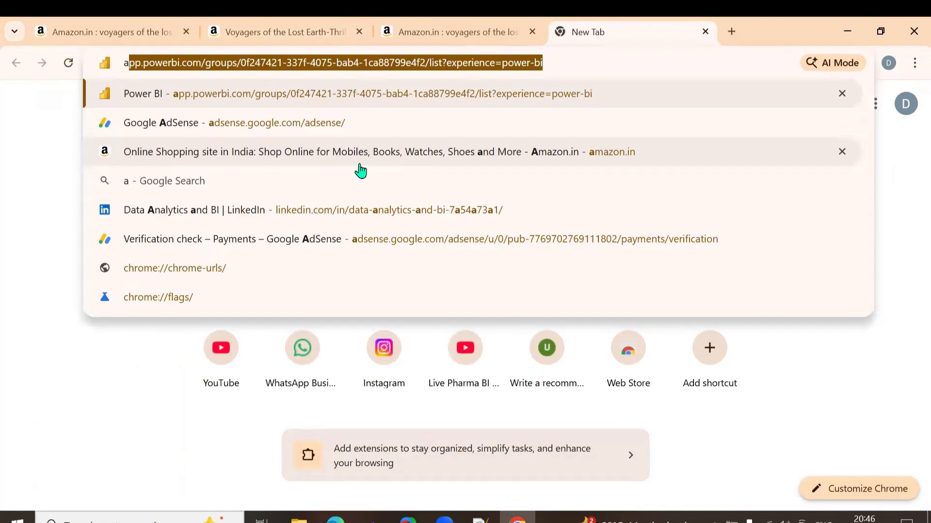
pyautogui.click(360, 163)
# Search Amazon.in for "voyagers of the lost earth" and open the Thriller fiction paperback's product page at its purchase options.
pyautogui.click(368, 100)
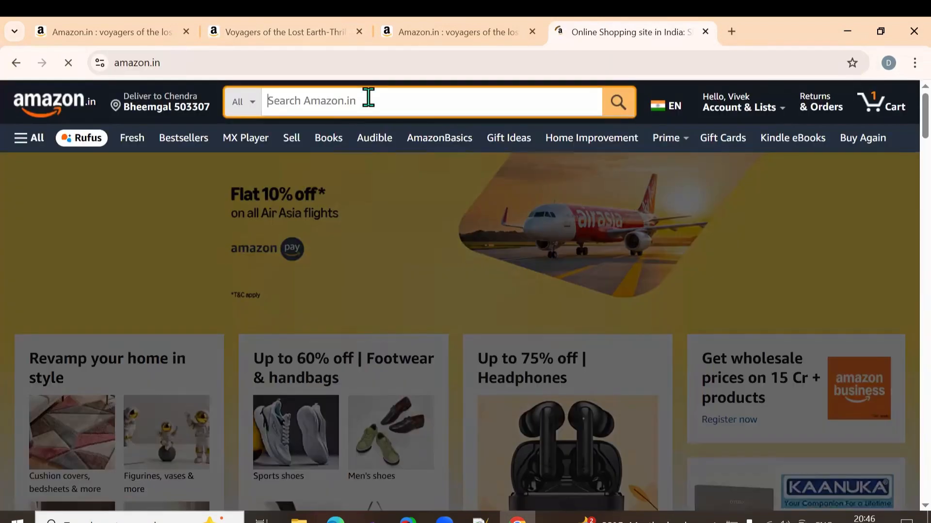
pyautogui.write('voa')
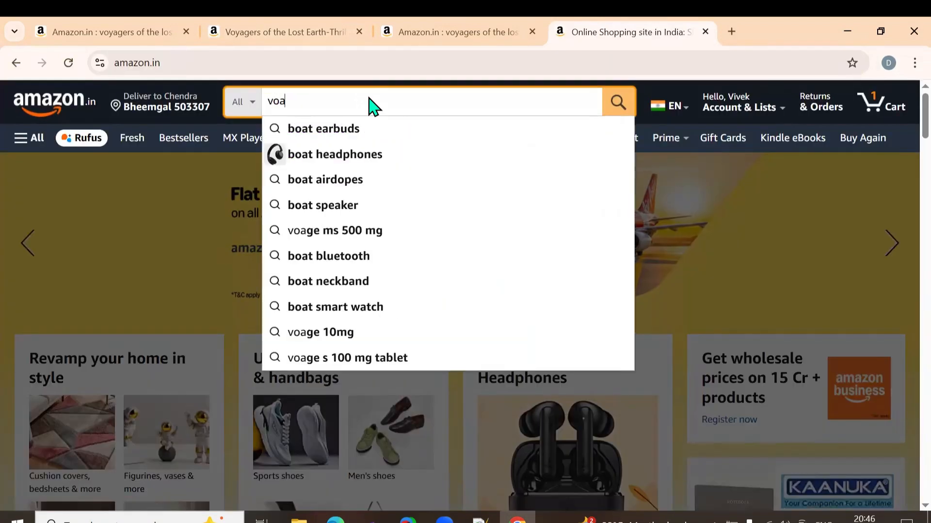
pyautogui.press('BackSpace')
pyautogui.write('yager')
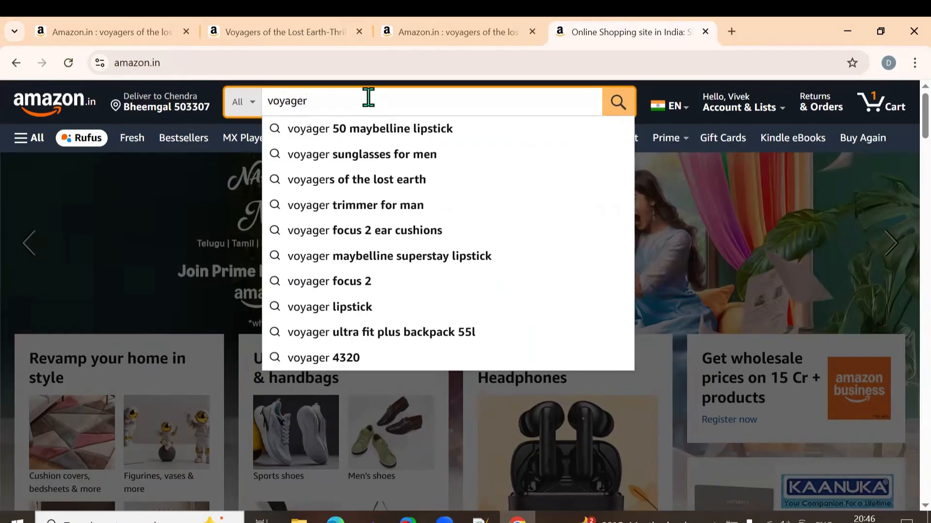
pyautogui.write('s of the ')
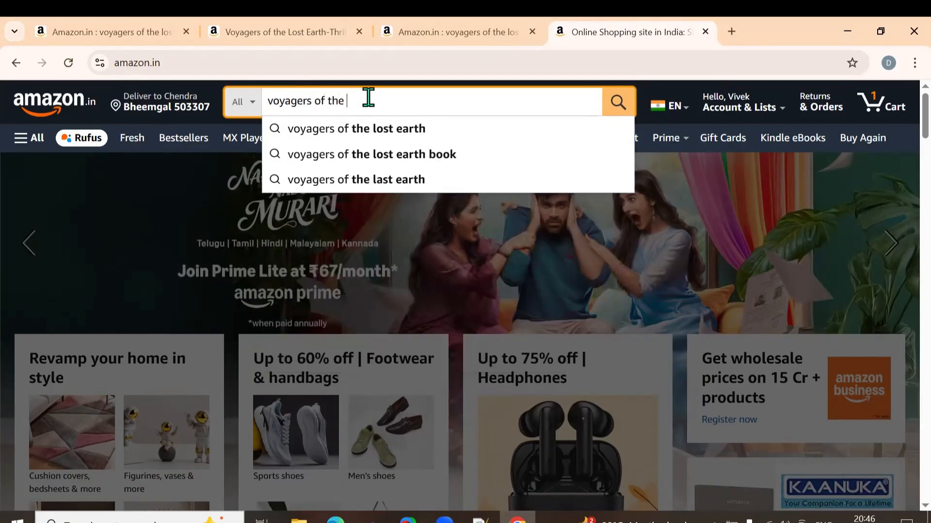
pyautogui.write('lost ea')
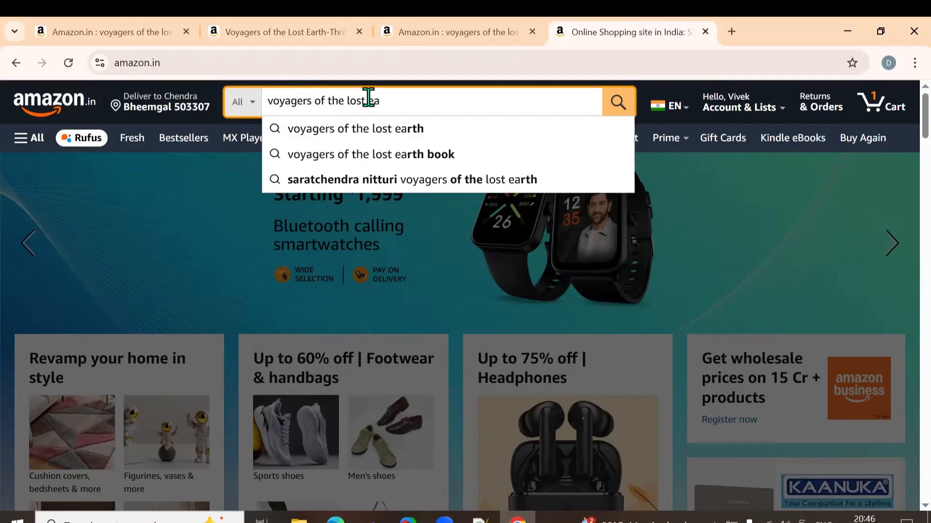
pyautogui.click(397, 130)
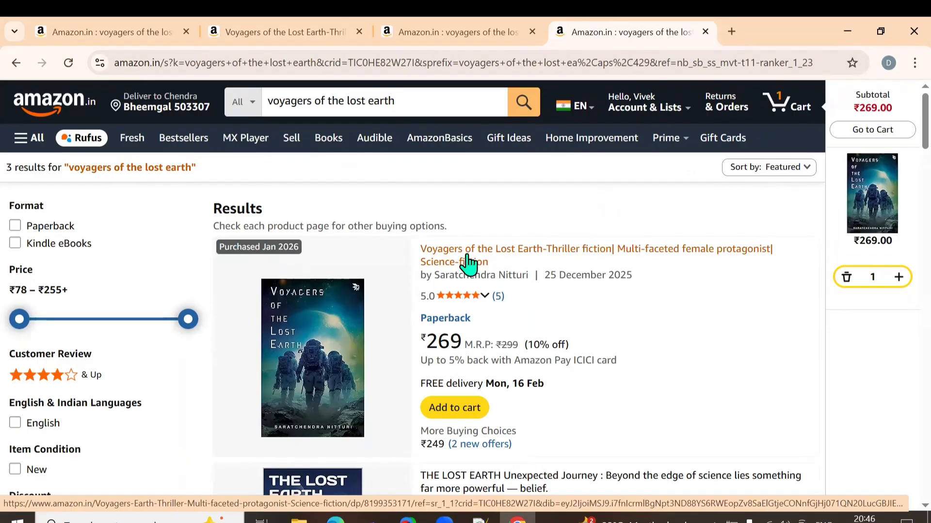
pyautogui.click(467, 263)
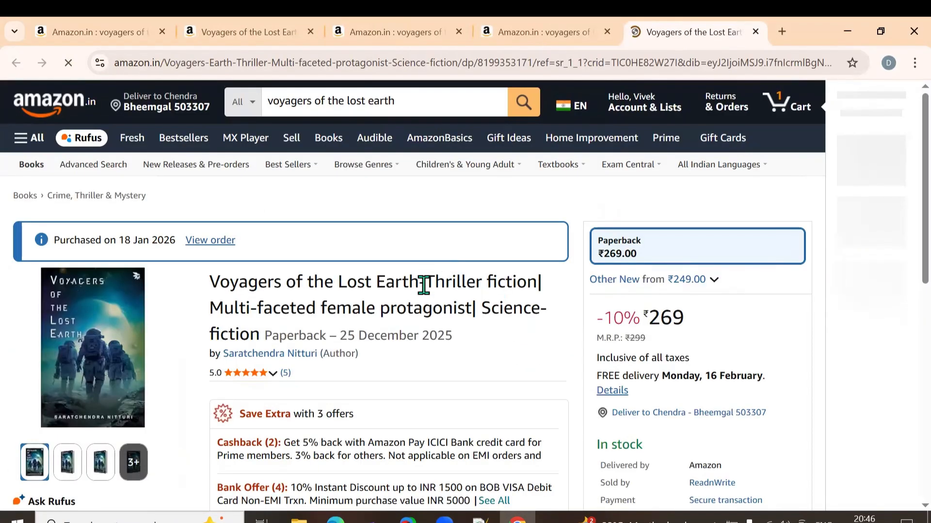
pyautogui.scroll(-5, 429, 298)
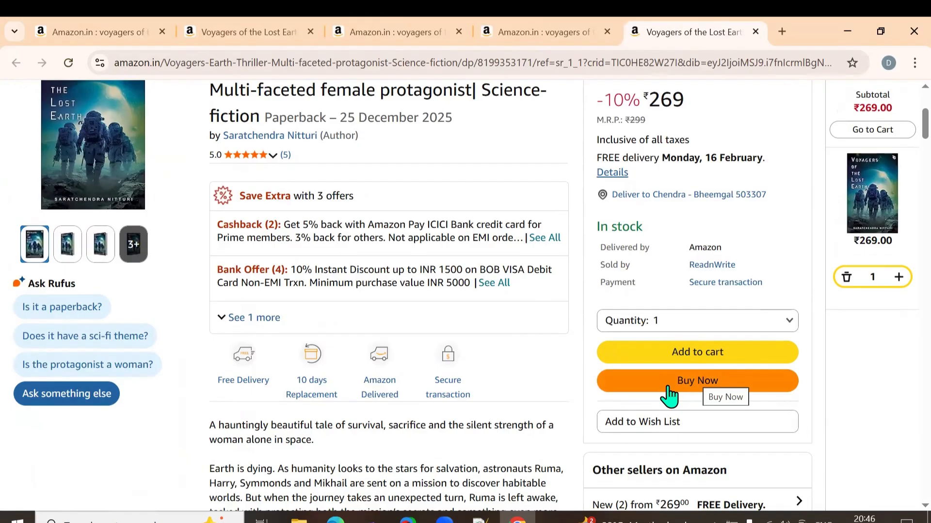
# Switch to the CoolBev Foods Dataset folder in File Explorer and select all its DM and FACT files.
pyautogui.click(299, 518)
pyautogui.moveTo(170, 328); pyautogui.dragTo(201, 124)
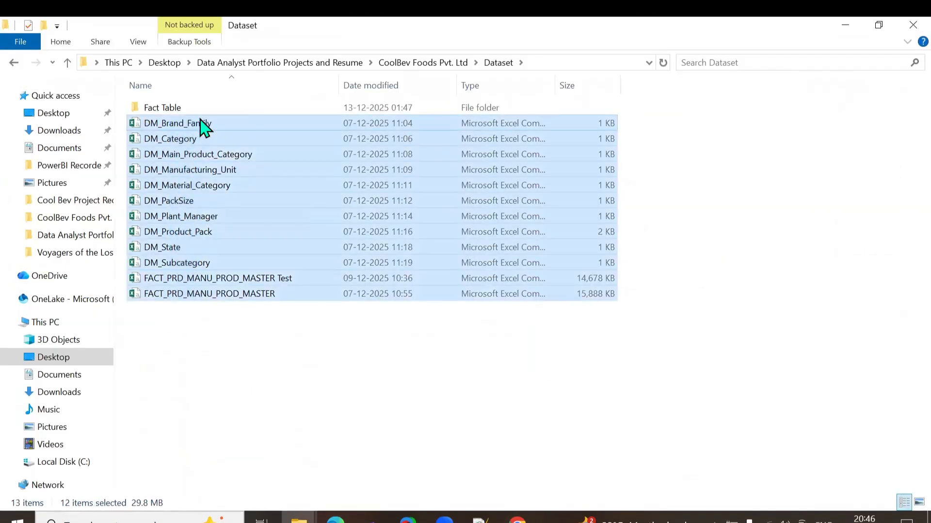
# Switch to the PROJECT DOCUMENTATION file in Word and examine its Project Overview and closing PROJECT HIGHLIGHT section.
pyautogui.hotkey('alt', 'Tab')
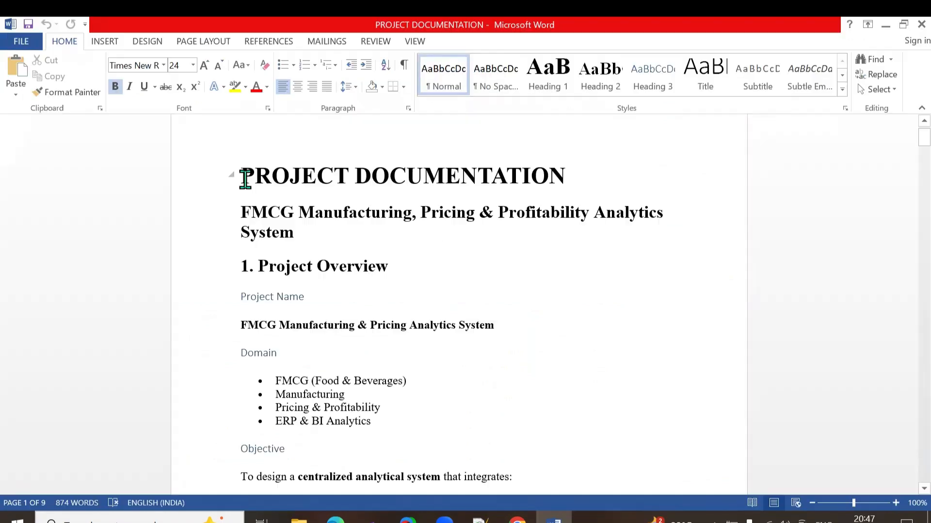
pyautogui.moveTo(275, 228); pyautogui.dragTo(376, 421)
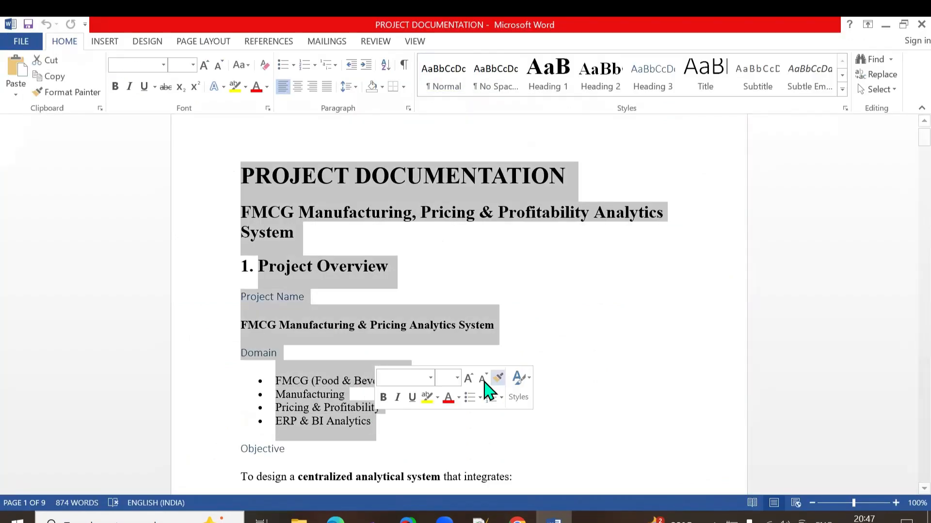
pyautogui.hotkey('ctrl', 'End')
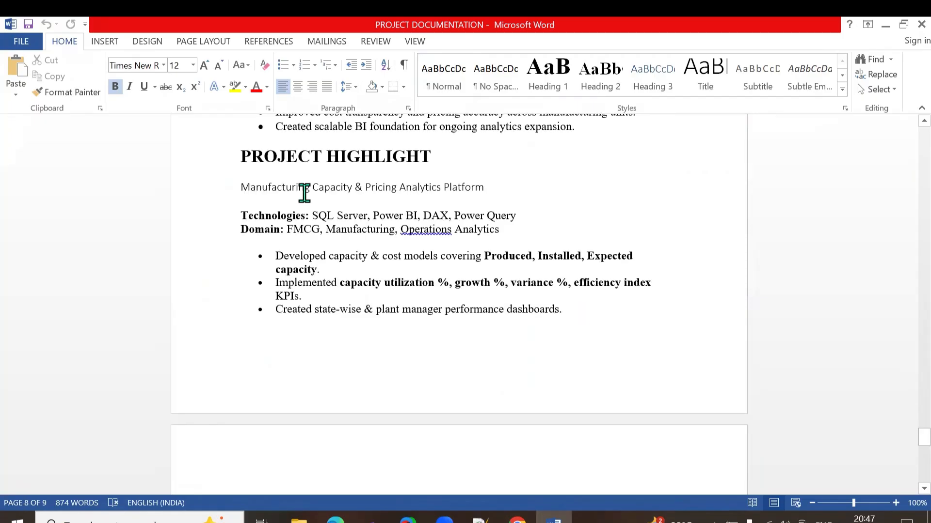
pyautogui.keyDown('shift'); pyautogui.click(240, 160); pyautogui.keyUp('shift')
pyautogui.click(500, 216)
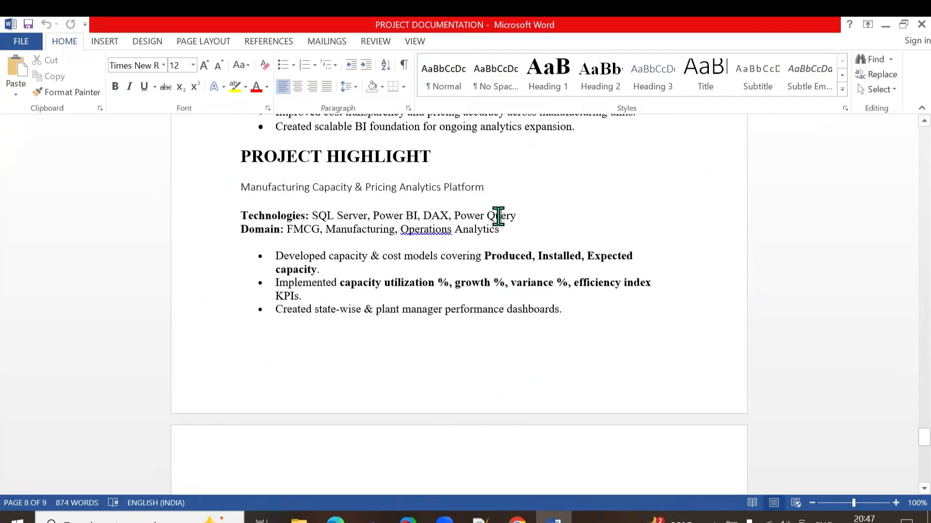
pyautogui.scroll(2, 472, 229)
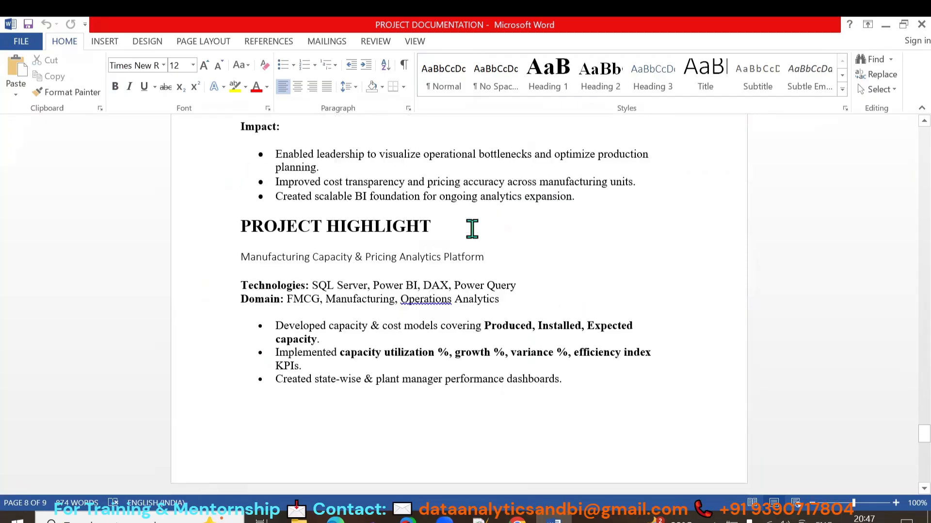
# Switch to SQL Server Management Studio and highlight the whole FMCGCAL CTE in the view script, up to the start of ProdCalc.
pyautogui.hotkey('alt', 'Tab')
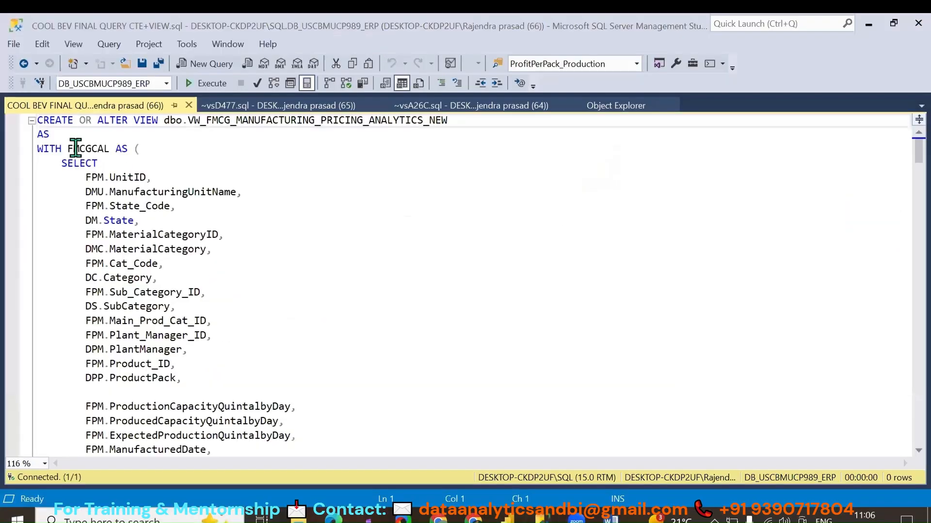
pyautogui.moveTo(68, 148); pyautogui.dragTo(258, 256)
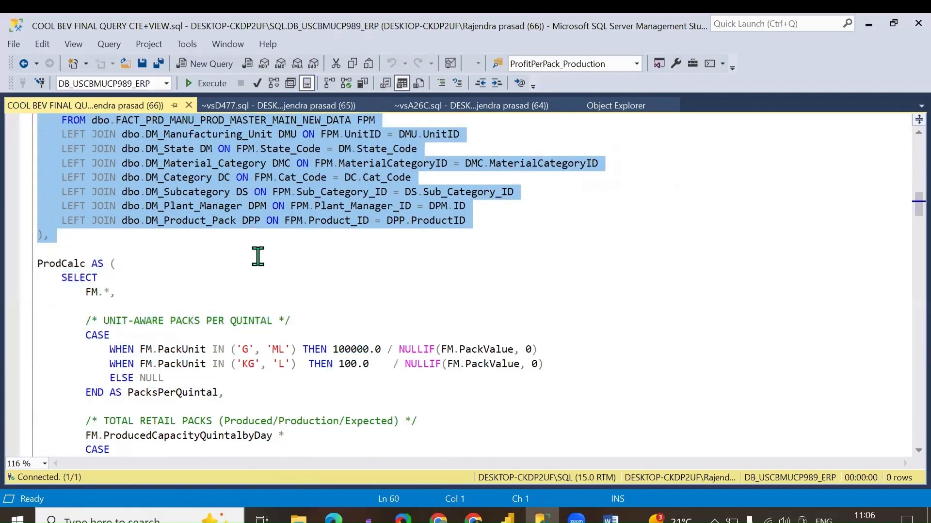
pyautogui.scroll(-1, 257, 256)
pyautogui.click(30, 223)
pyautogui.click(196, 281)
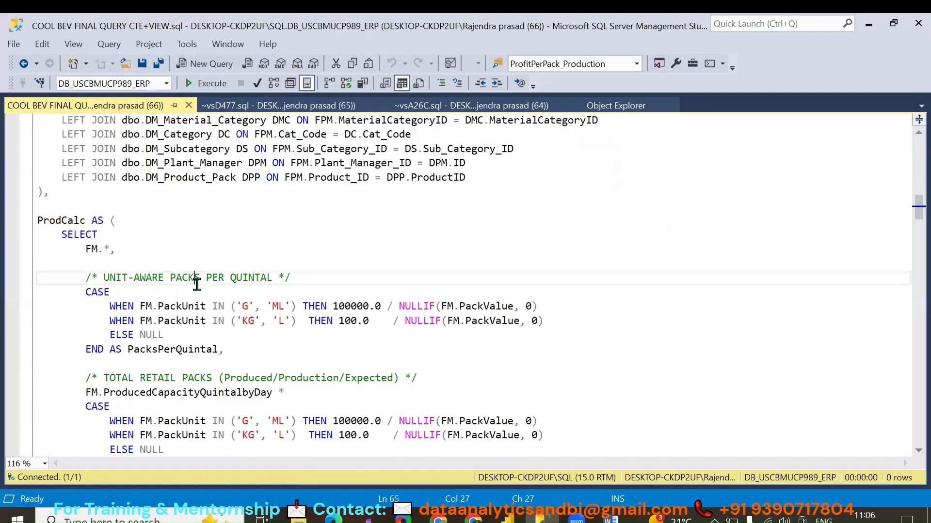
# Examine the ProdCalc, UtilCalc, MarginCalc and PriceCalc CTEs in turn down to the TaxPct calculation.
pyautogui.scroll(-18, 197, 283)
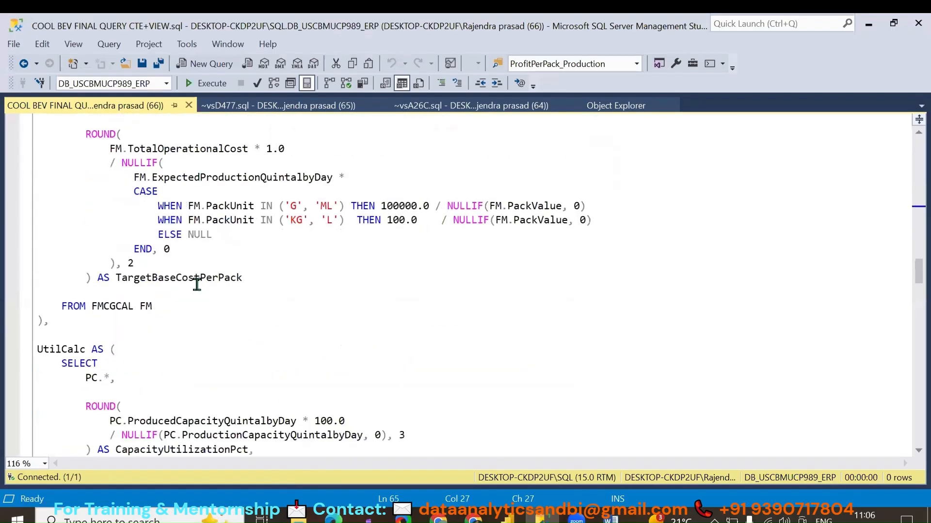
pyautogui.click(80, 349)
pyautogui.scroll(-15, 209, 335)
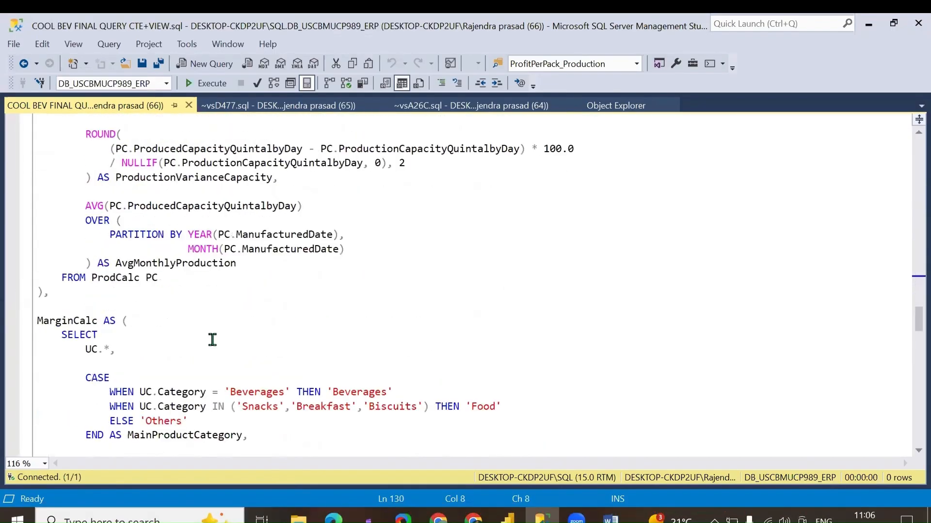
pyautogui.click(97, 319)
pyautogui.scroll(-15, 214, 327)
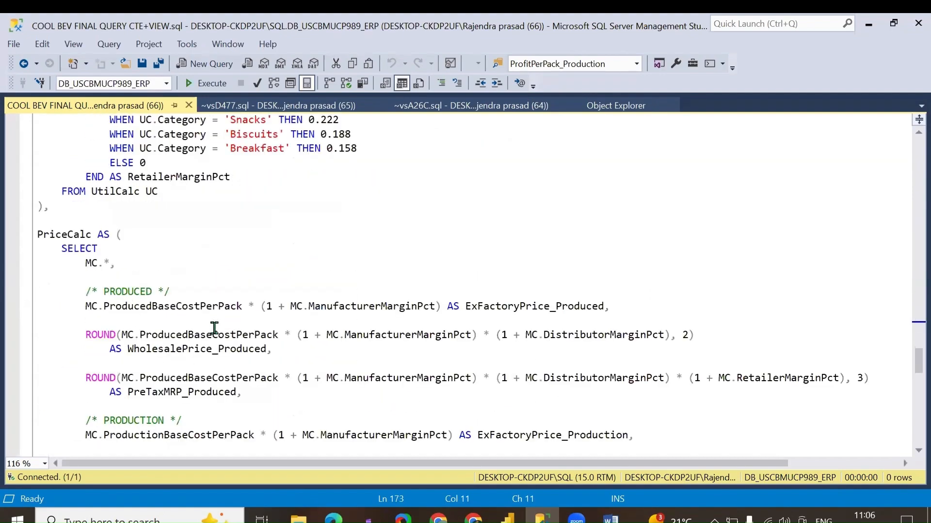
pyautogui.click(85, 234)
pyautogui.scroll(-12, 171, 254)
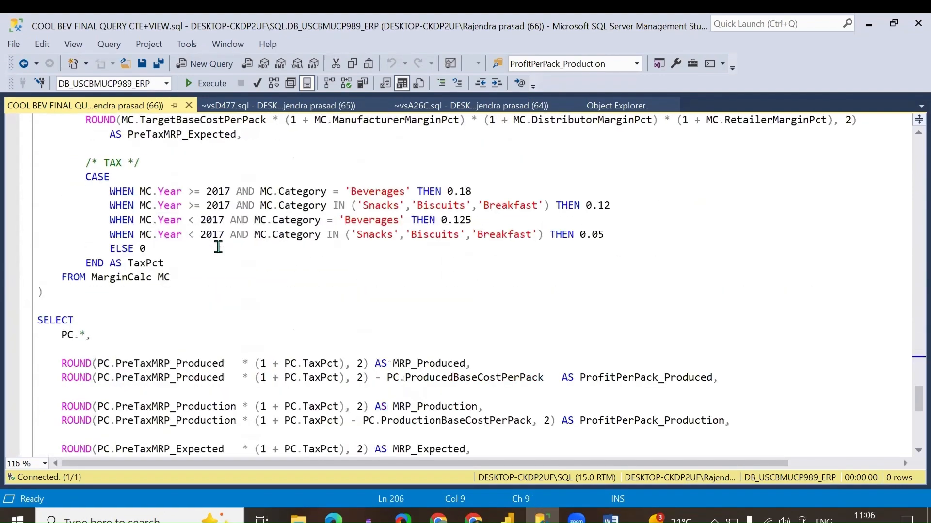
# Highlight the view's final SELECT statement from PriceCalc.
pyautogui.scroll(-5, 218, 245)
pyautogui.scroll(3, 204, 242)
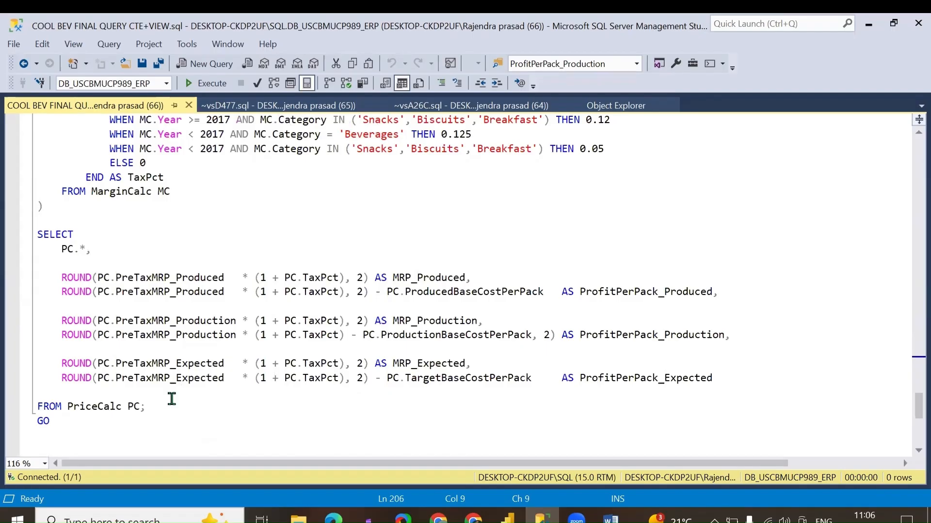
pyautogui.moveTo(172, 398); pyautogui.dragTo(38, 234)
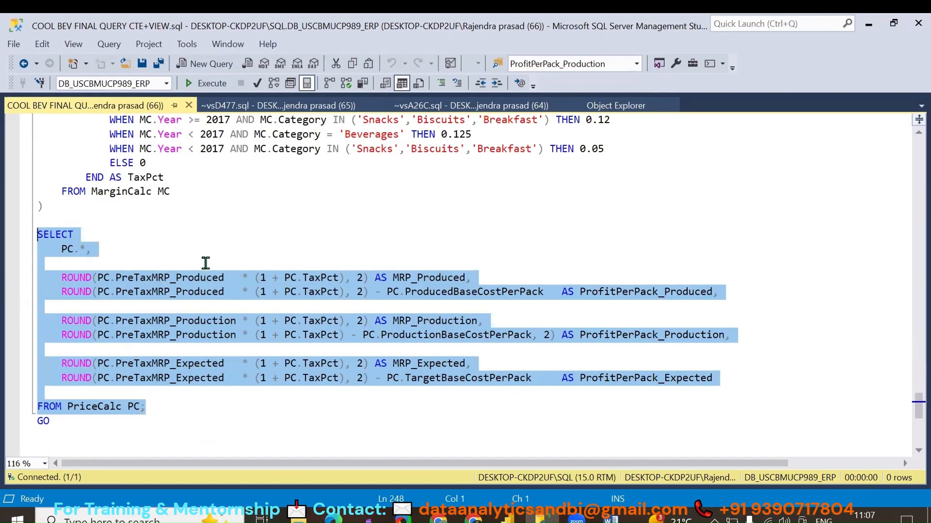
# Trace PreTaxMRP_Produced from the final SELECT back to the PriceCalc CTE and highlight the WholesalePrice_Produced expression.
pyautogui.click(116, 278)
pyautogui.moveTo(116, 278); pyautogui.dragTo(229, 279)
pyautogui.scroll(5, 229, 276)
pyautogui.scroll(7, 228, 276)
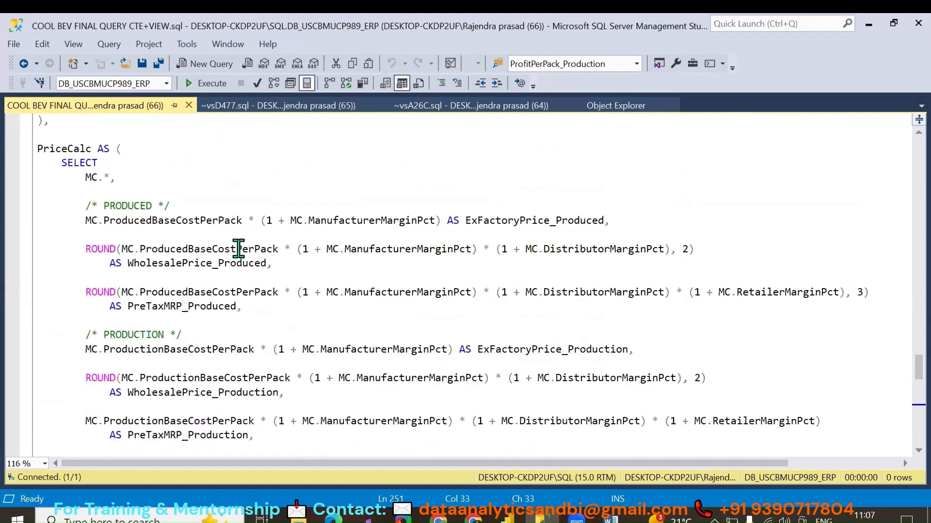
pyautogui.moveTo(77, 249); pyautogui.dragTo(275, 264)
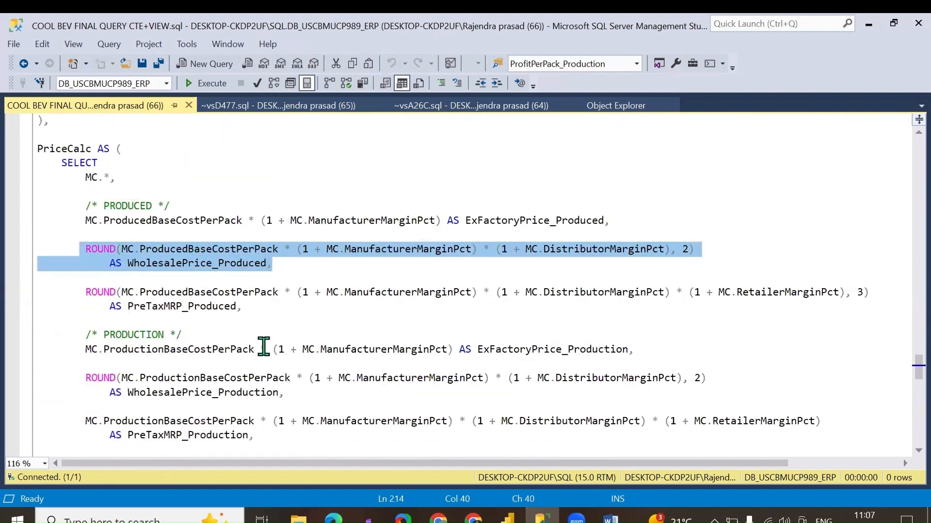
# Return to the final SELECT and highlight the full statement, followed by only its MRP and ProfitPerPack column expressions.
pyautogui.scroll(-9, 263, 348)
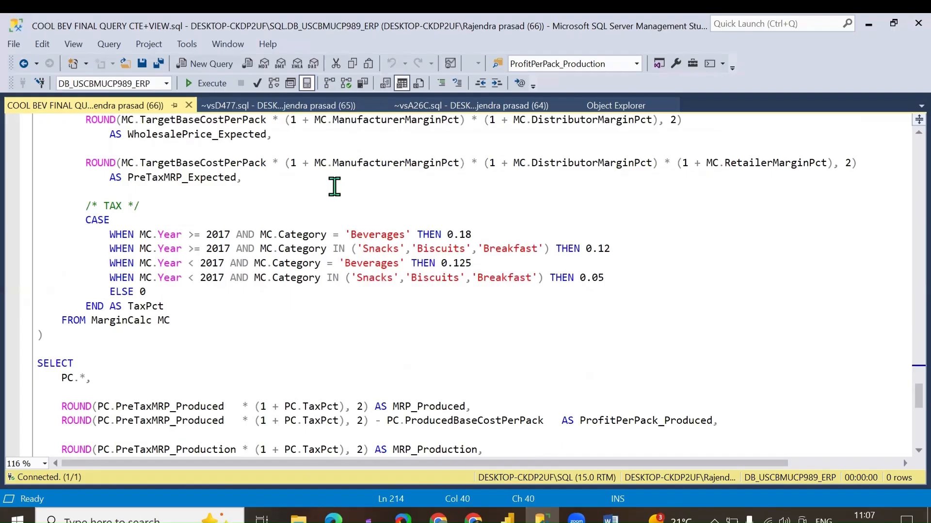
pyautogui.scroll(-2, 334, 186)
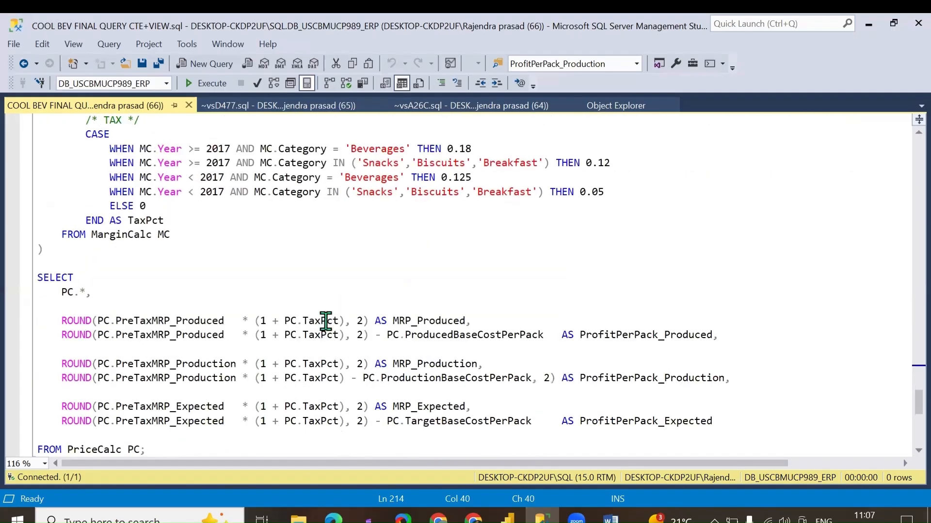
pyautogui.scroll(-1, 326, 321)
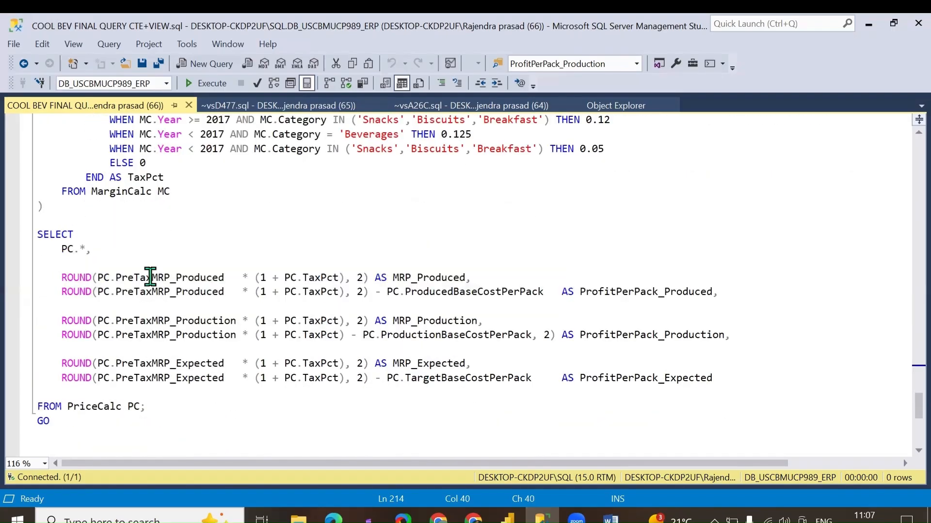
pyautogui.moveTo(37, 234); pyautogui.dragTo(263, 437)
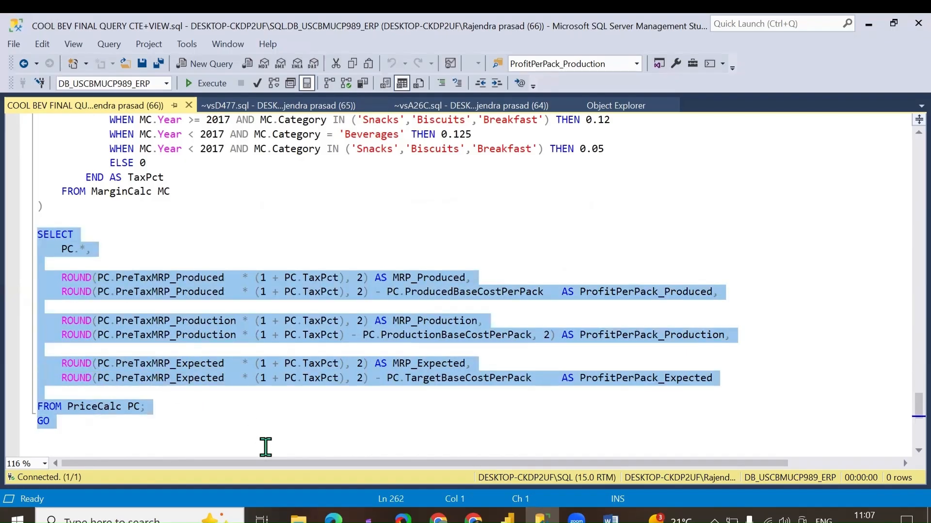
pyautogui.click(85, 249)
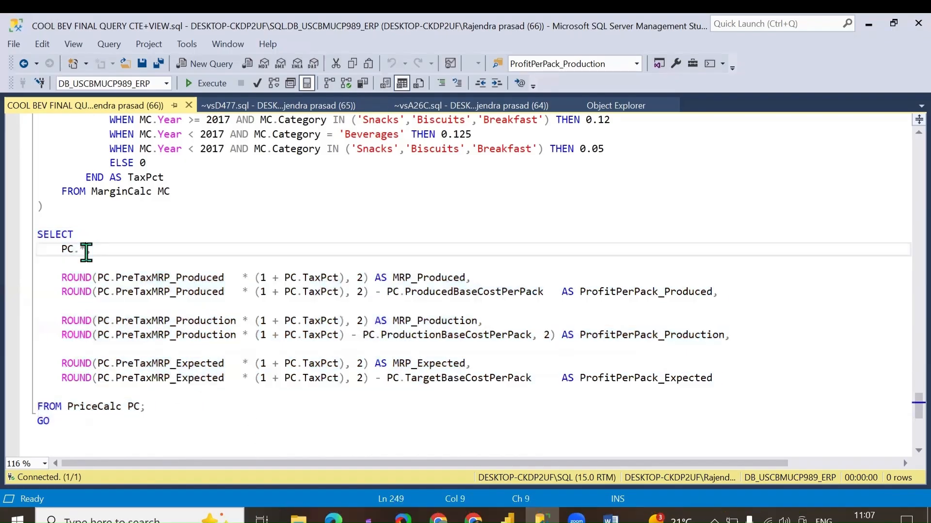
pyautogui.moveTo(55, 277); pyautogui.dragTo(713, 382)
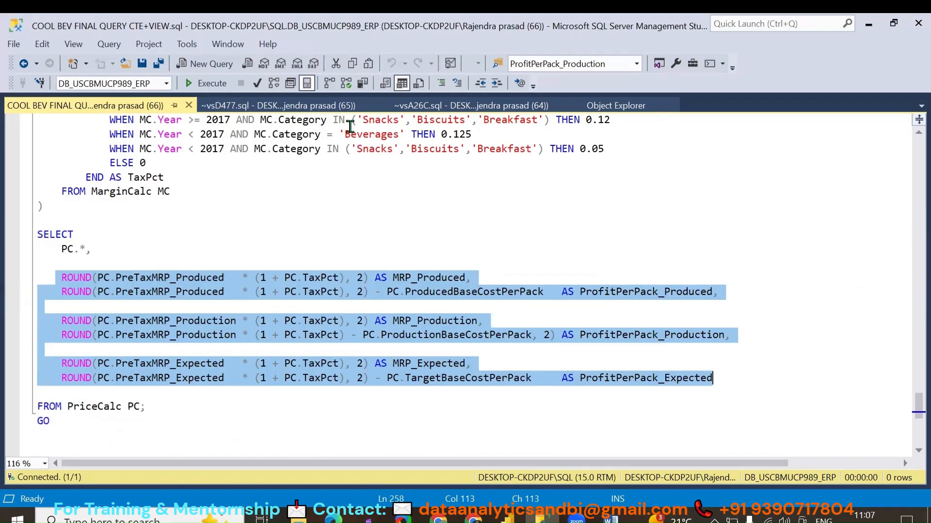
pyautogui.click(372, 142)
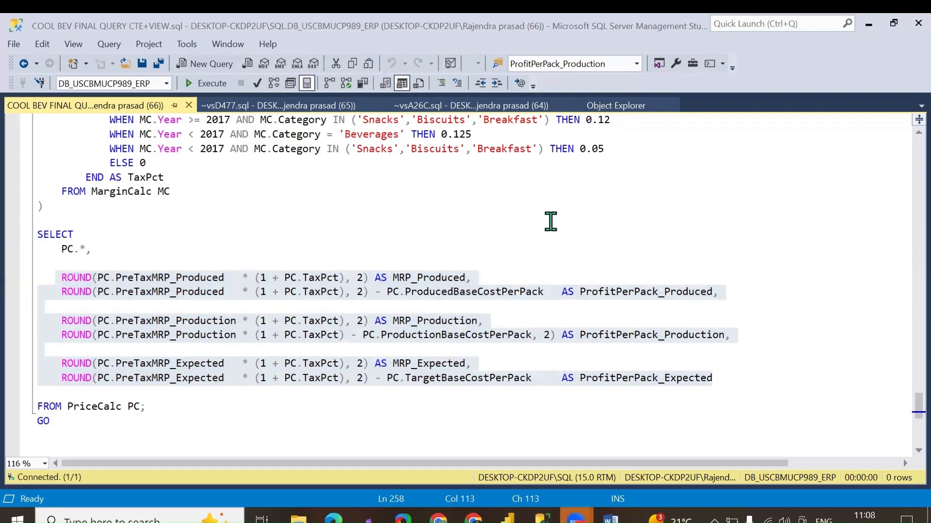
# Expand the DB_USCBMUCP989_ERP database's tables in Object Explorer and point out the business hierarchy and FACT_PRD_MANU_PROD_MASTER_MAIN_NEW_DATA tables.
pyautogui.click(615, 106)
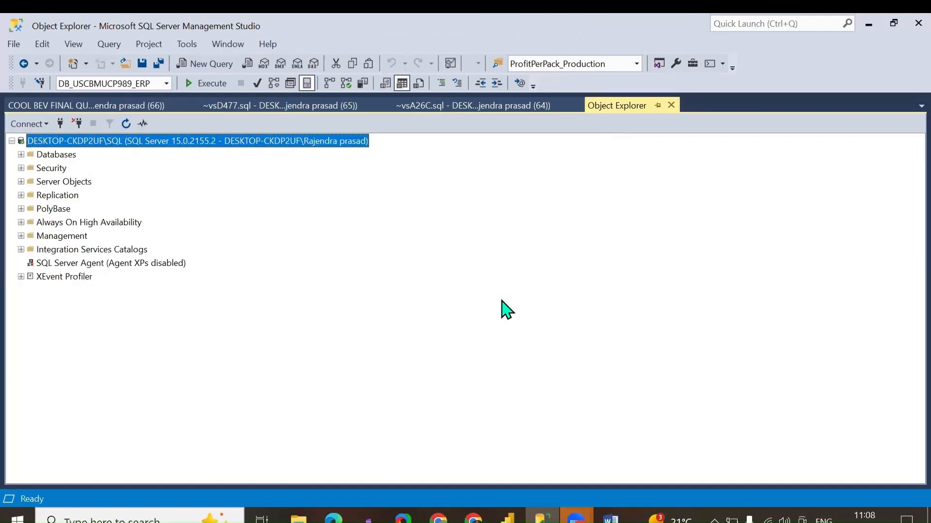
pyautogui.click(21, 154)
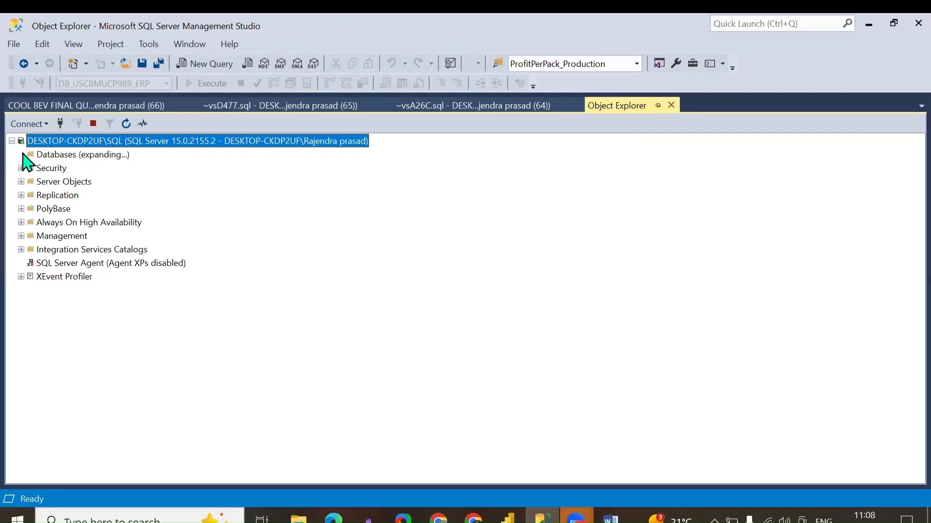
pyautogui.click(30, 195)
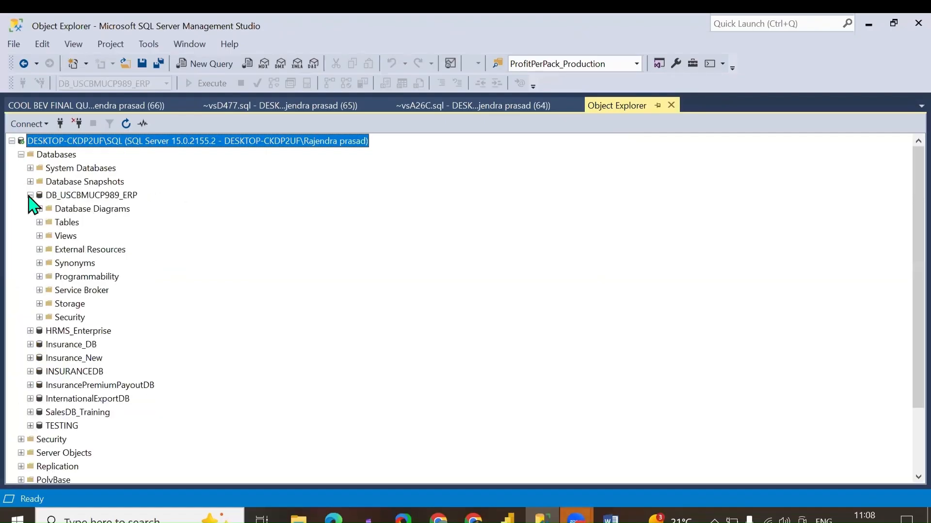
pyautogui.click(40, 222)
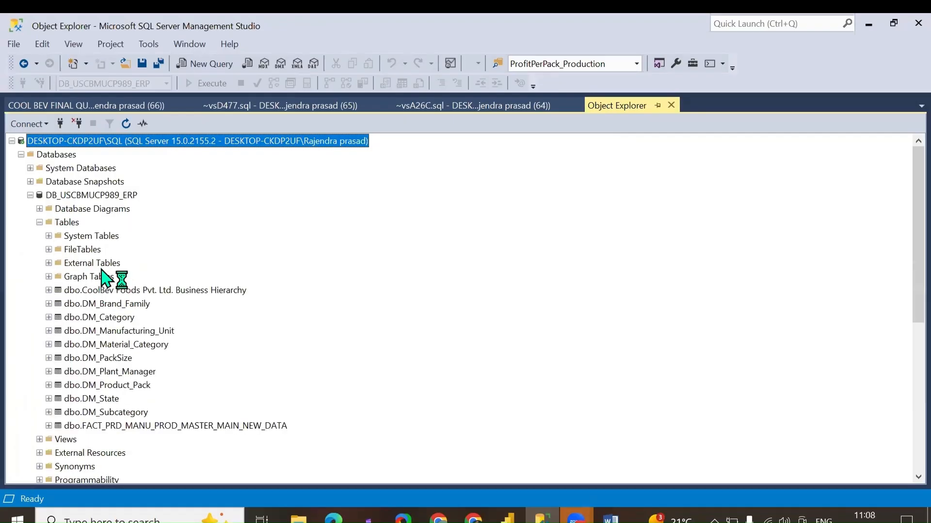
pyautogui.click(103, 291)
pyautogui.click(108, 425)
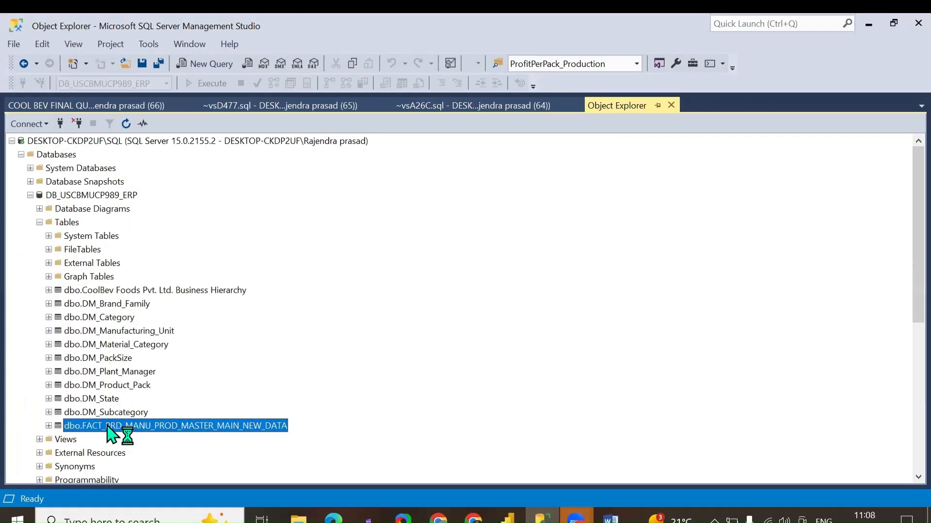
pyautogui.scroll(-2, 176, 345)
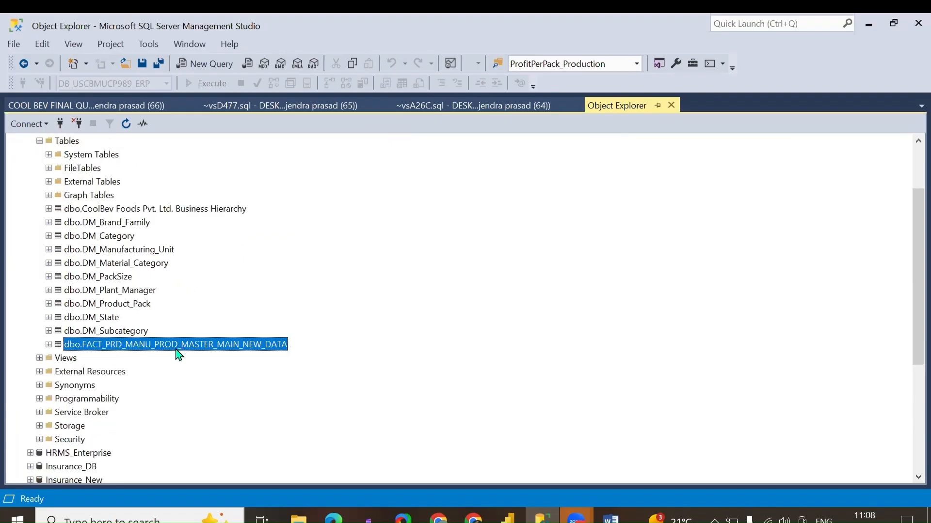
# Return to the start of the final query script and highlight the CREATE OR ALTER VIEW clause and the view name dbo.VW_FMCG_MANUFACTURING_PRICING_ANALYTICS_NEW.
pyautogui.click(108, 107)
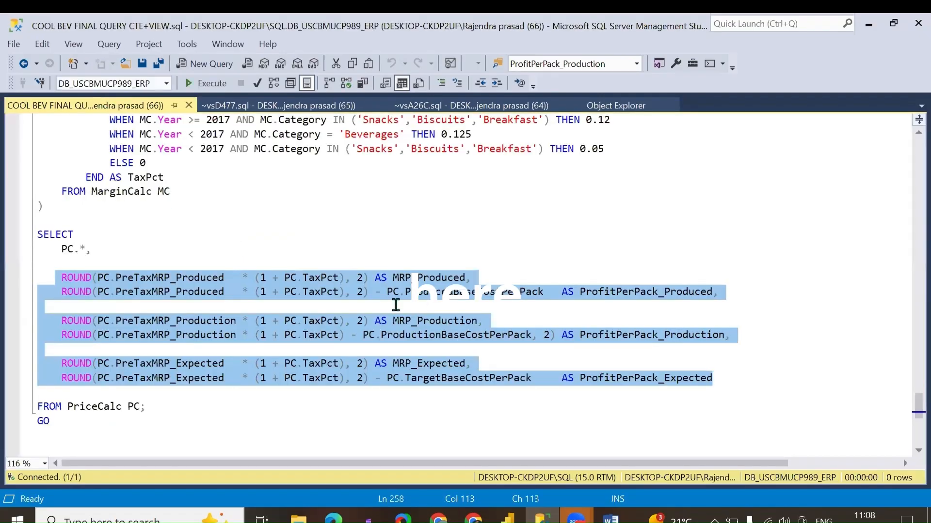
pyautogui.click(900, 409)
pyautogui.moveTo(900, 410); pyautogui.dragTo(901, 151)
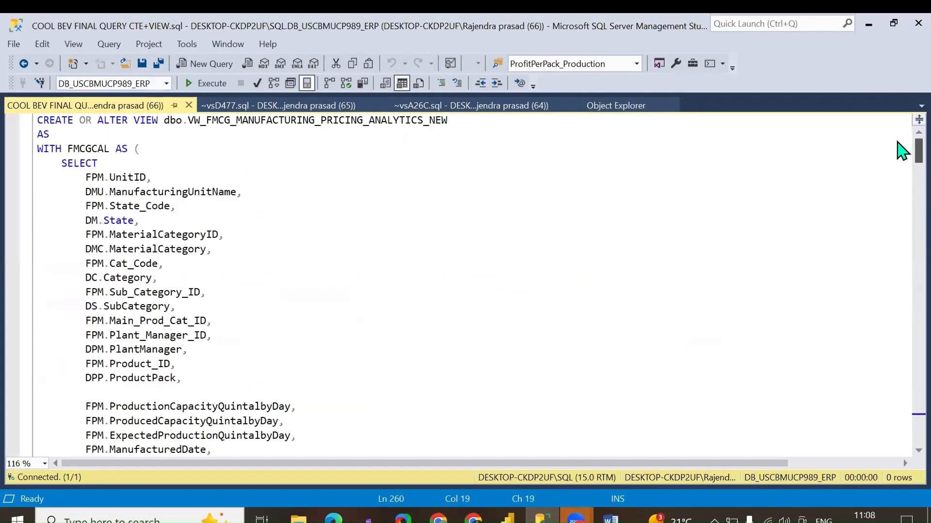
pyautogui.moveTo(37, 120); pyautogui.dragTo(150, 120)
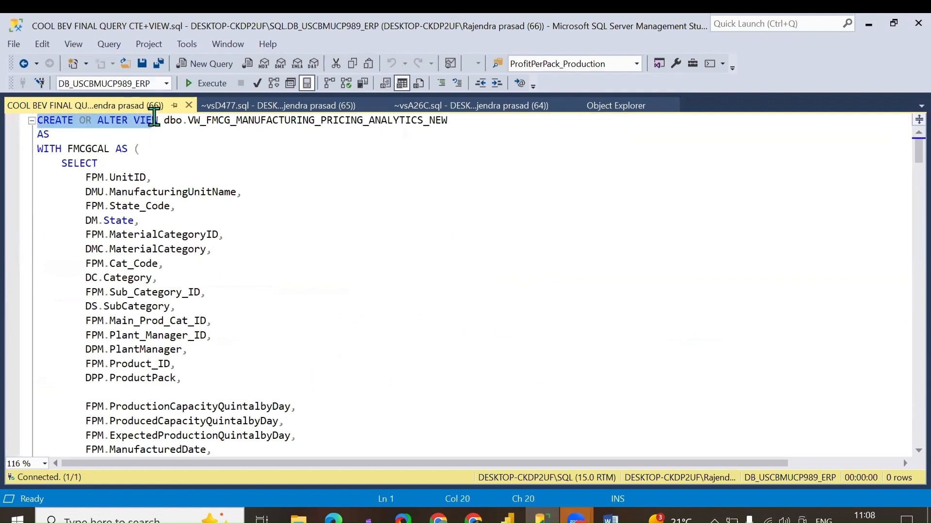
pyautogui.moveTo(95, 221)
pyautogui.click(80, 120)
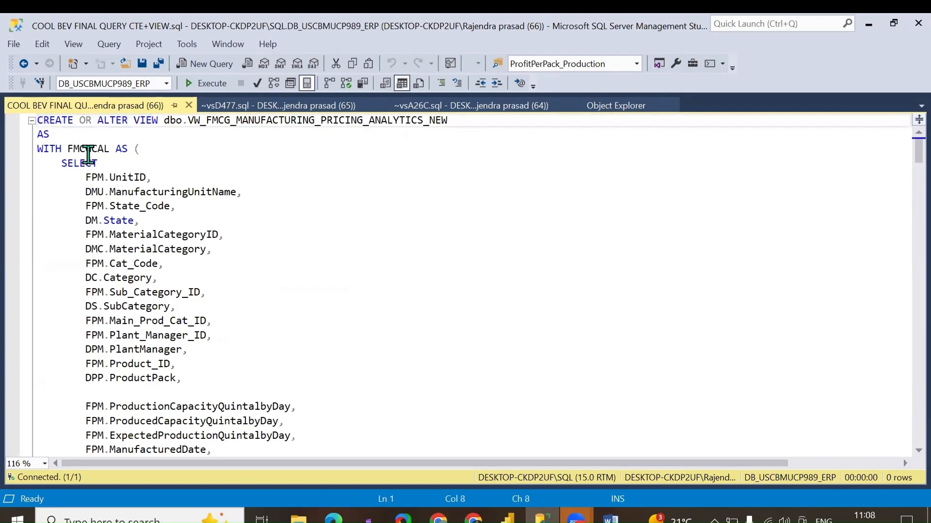
pyautogui.doubleClick(109, 120)
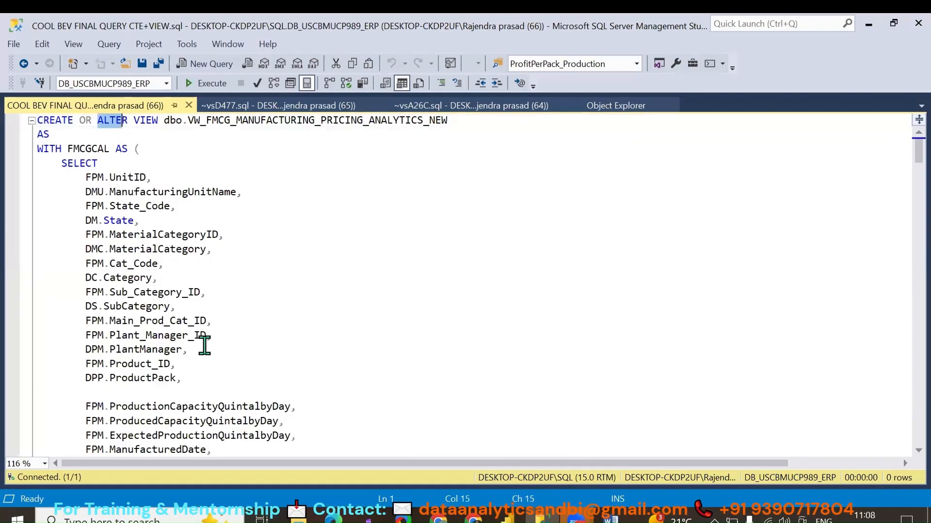
pyautogui.moveTo(162, 120); pyautogui.dragTo(450, 121)
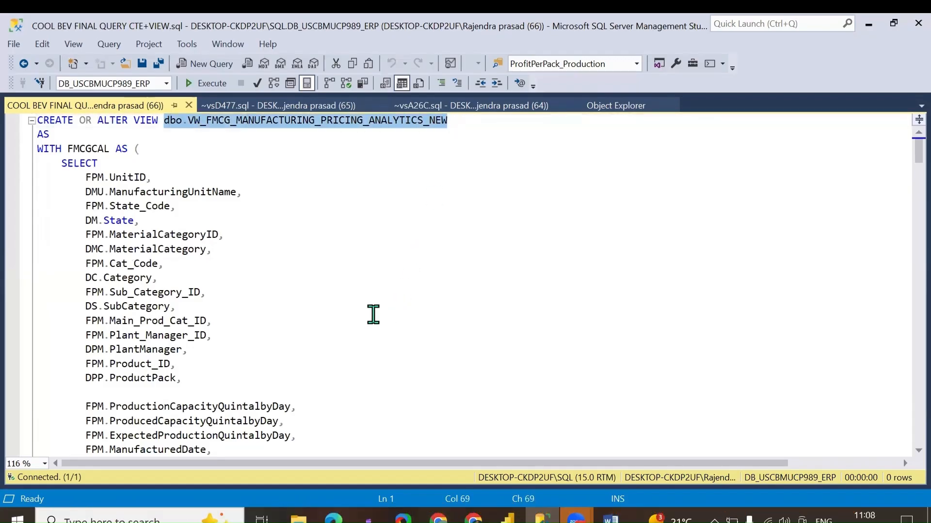
pyautogui.click(284, 310)
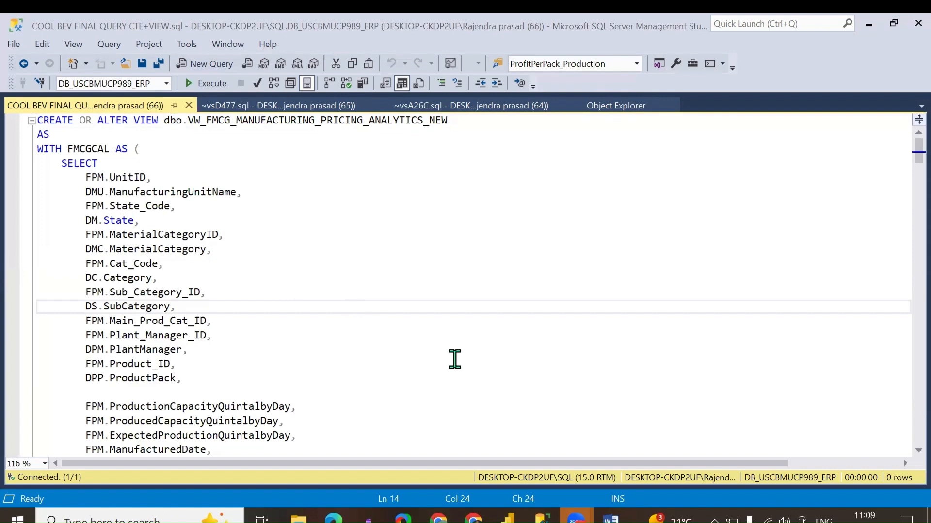
# Switch to the blank Power BI Desktop report, start a Text/CSV import and browse to the CoolBev Foods Pvt. Ltd Dataset folder on the Desktop.
pyautogui.moveTo(506, 519)
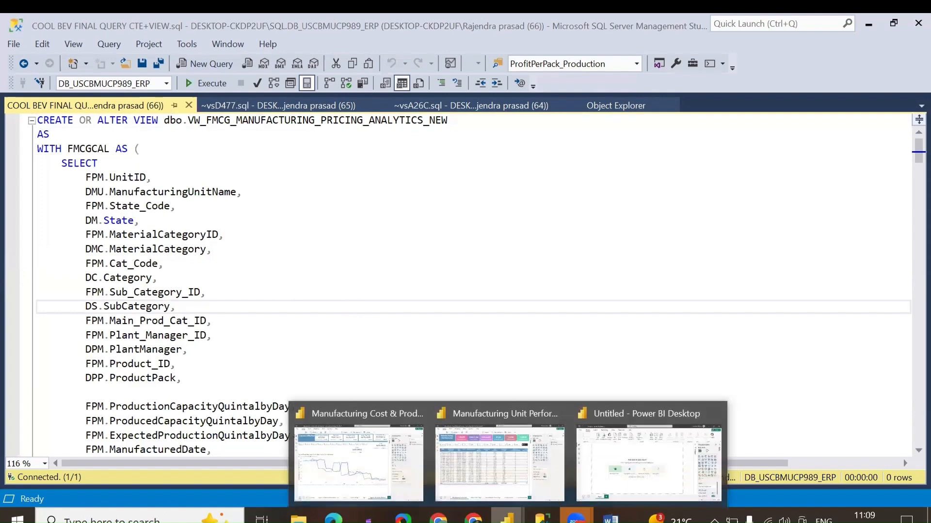
pyautogui.click(650, 453)
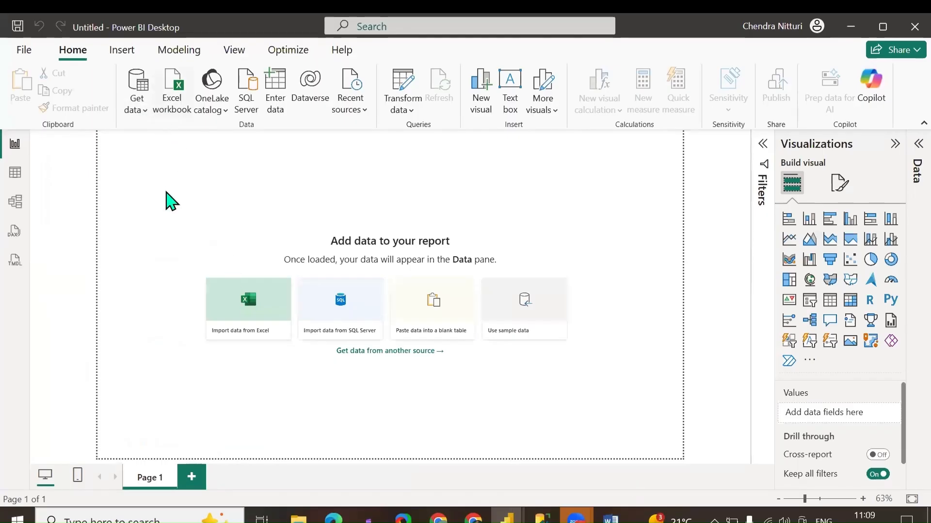
pyautogui.click(566, 428)
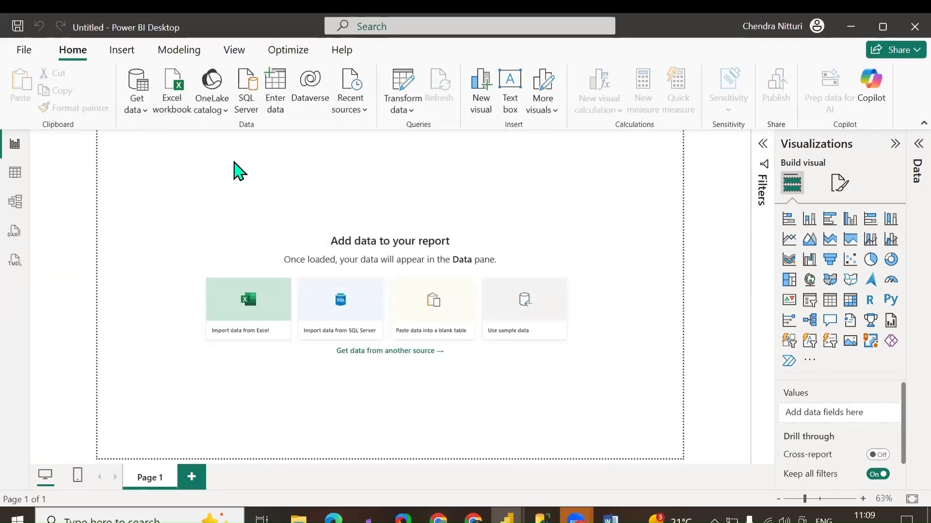
pyautogui.click(139, 116)
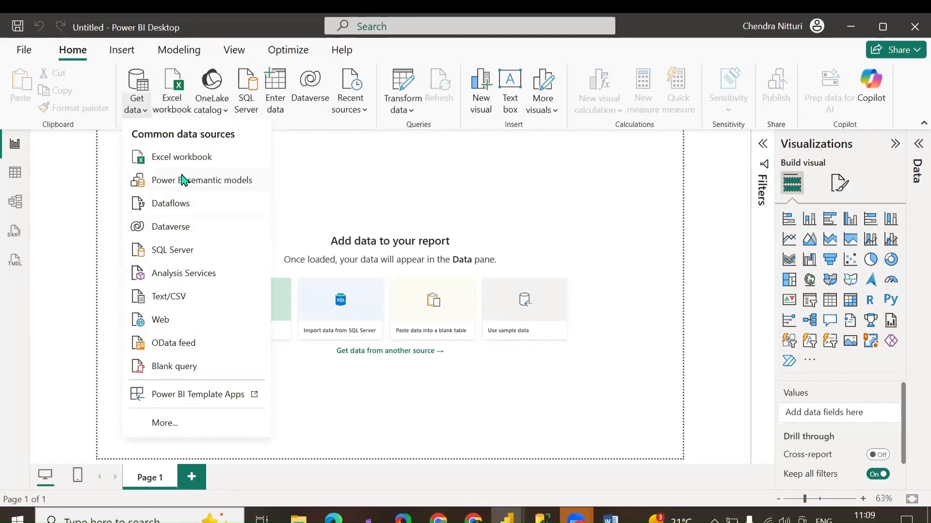
pyautogui.click(188, 298)
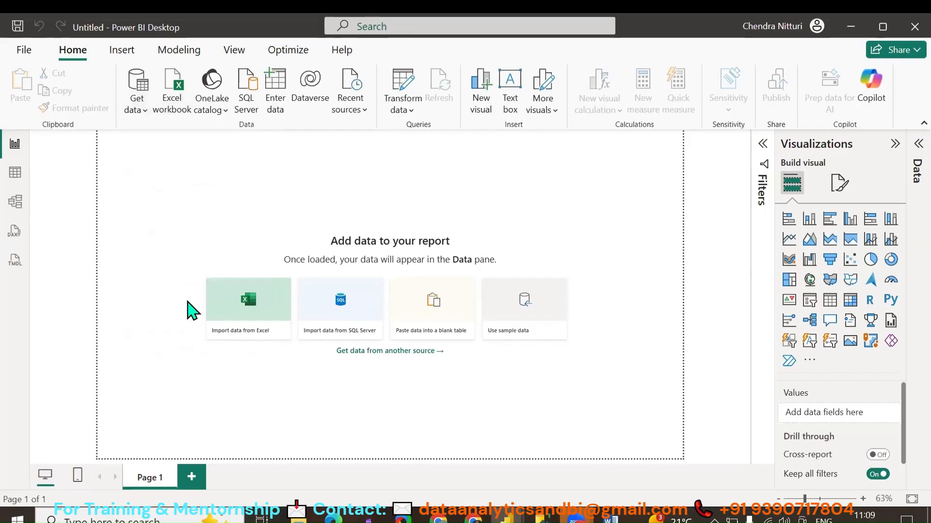
pyautogui.scroll(2, 239, 245)
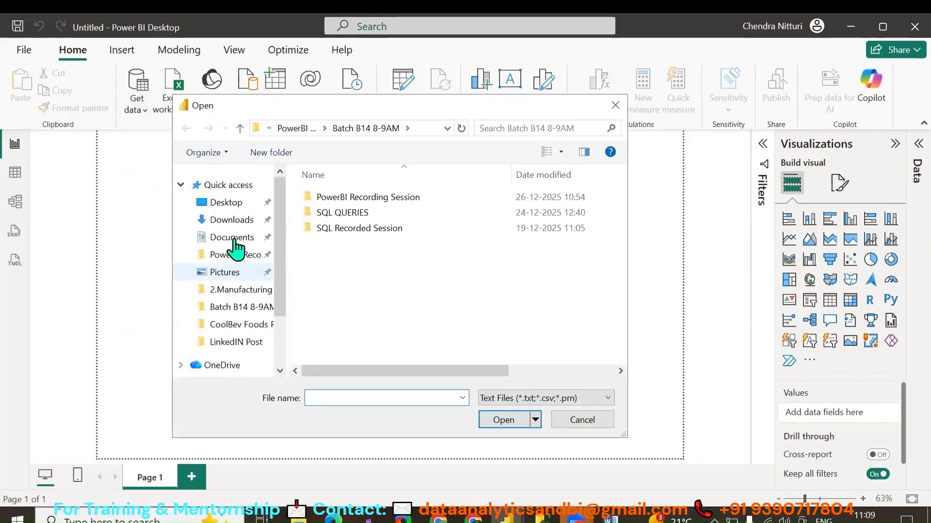
pyautogui.click(233, 203)
pyautogui.scroll(1, 356, 245)
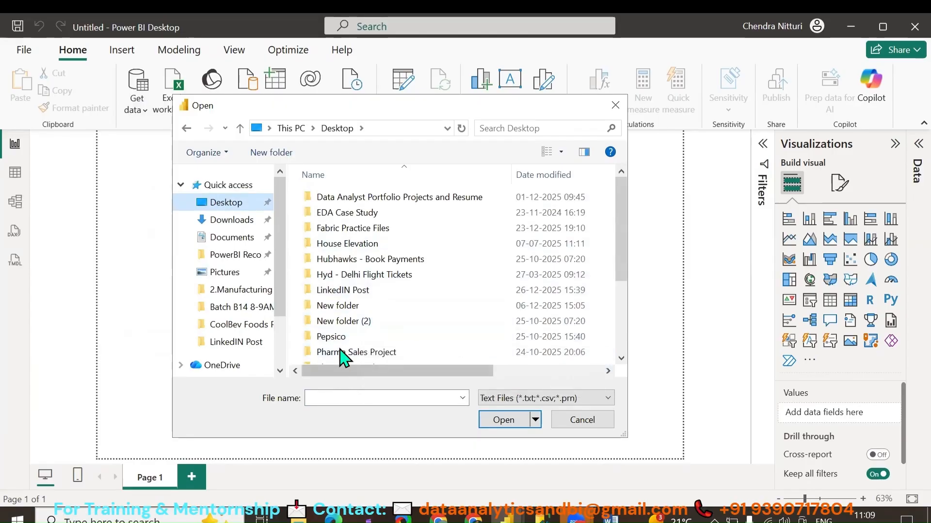
pyautogui.doubleClick(354, 197)
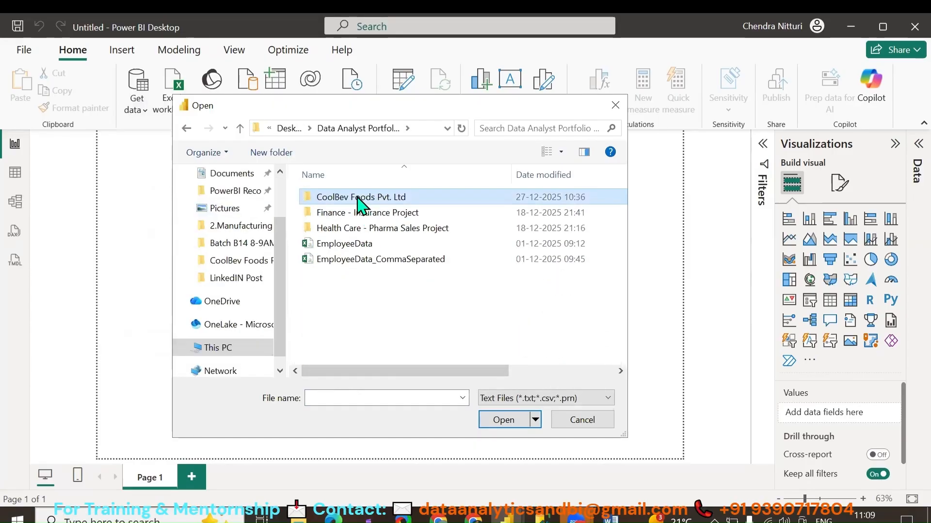
pyautogui.doubleClick(357, 198)
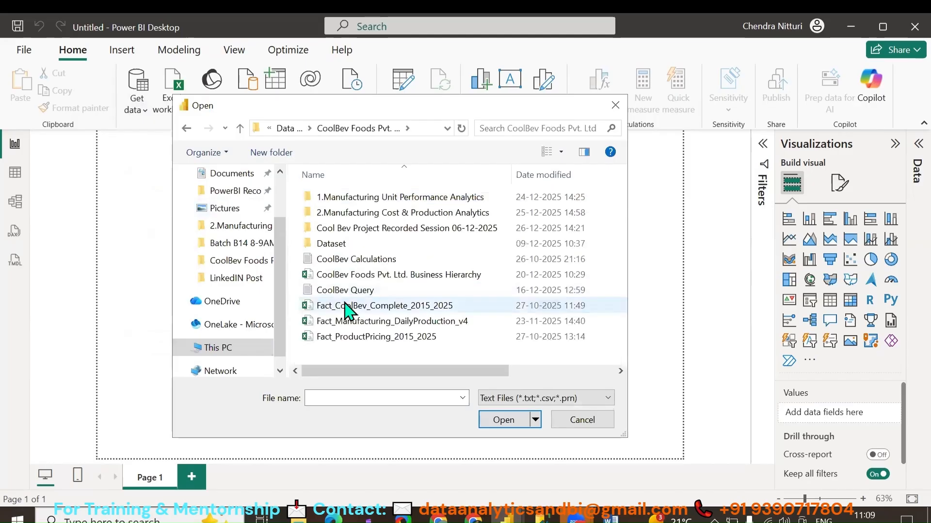
pyautogui.doubleClick(347, 252)
# Review the dimension and fact files in the Dataset folder, preview DM_Brand_Family.csv and cancel the import.
pyautogui.click(353, 217)
pyautogui.scroll(-1, 352, 272)
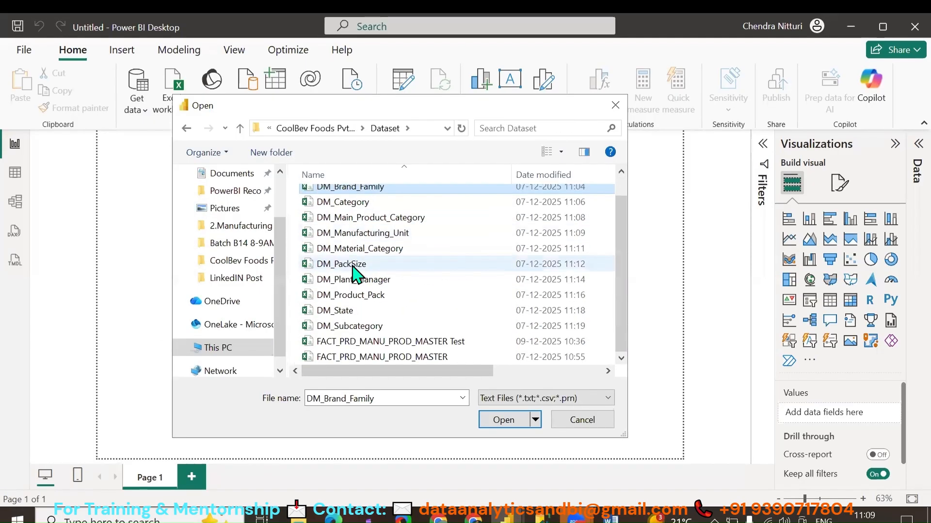
pyautogui.click(329, 357)
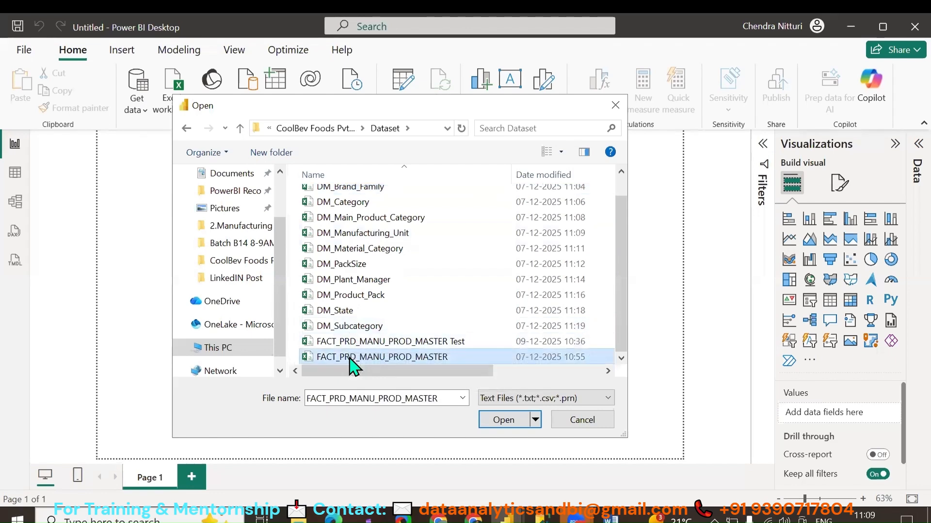
pyautogui.scroll(1, 385, 330)
pyautogui.click(366, 213)
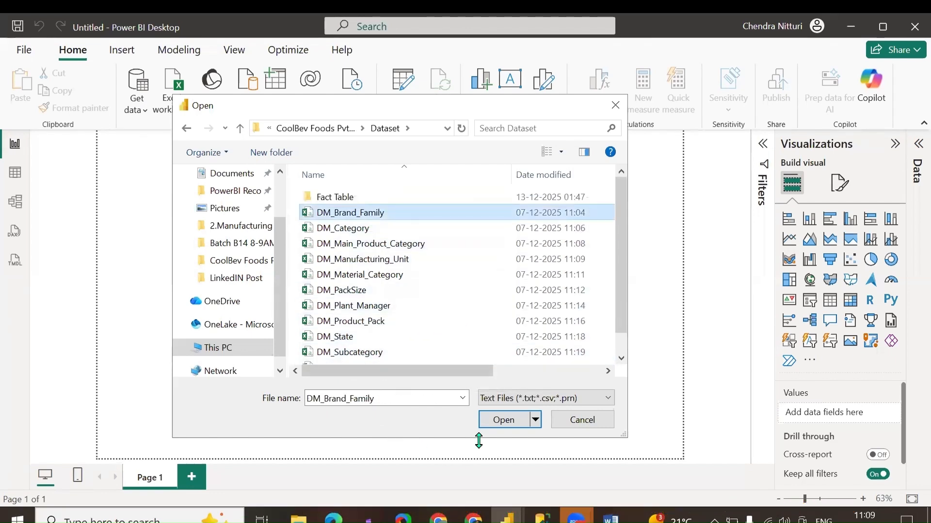
pyautogui.click(499, 421)
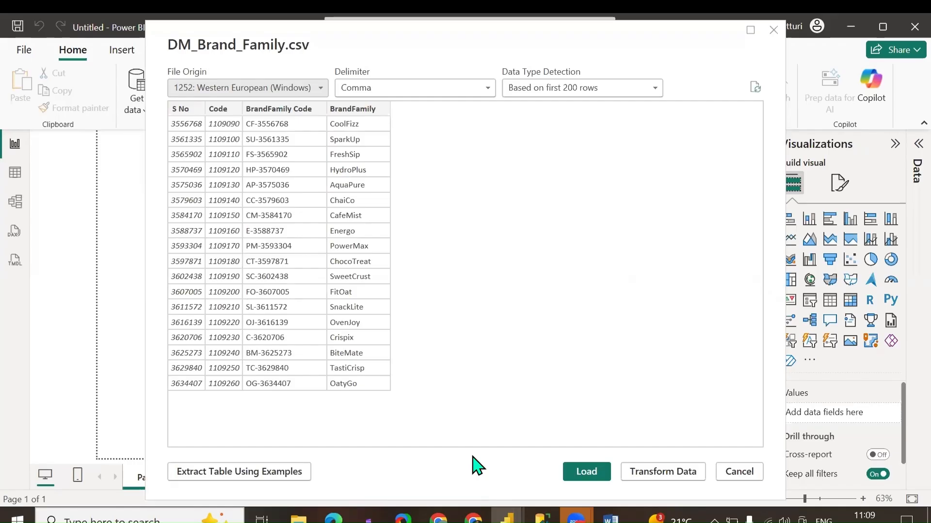
pyautogui.click(750, 473)
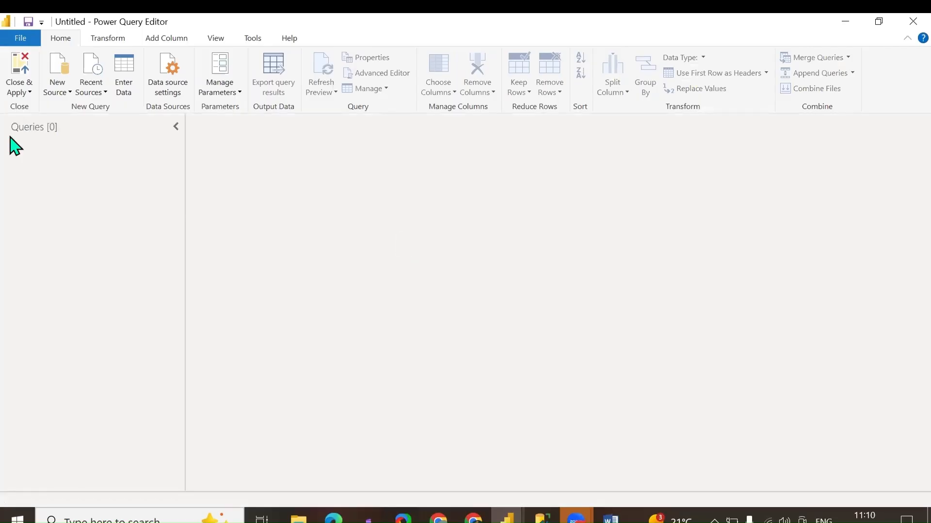
# Import DM_Brand_Family.csv into Power Query Editor as a new Text/CSV source with comma delimiter.
pyautogui.click(66, 91)
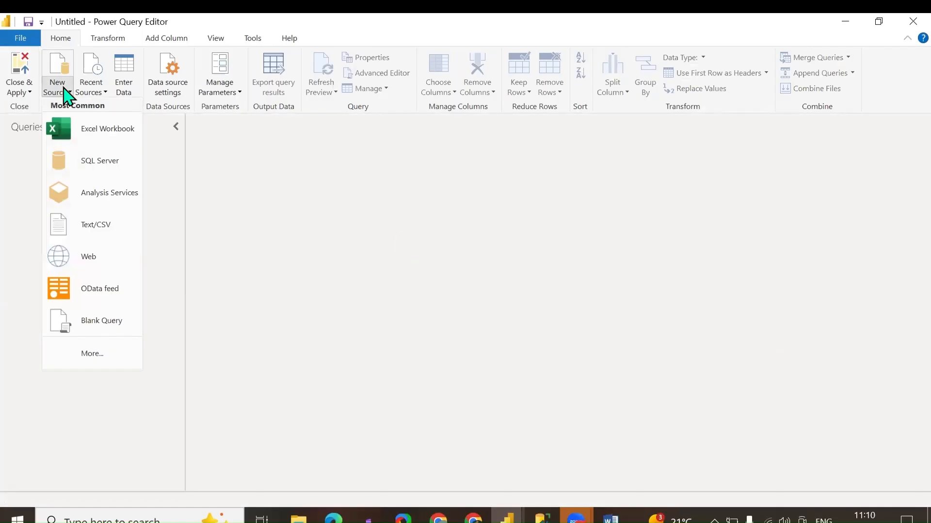
pyautogui.click(116, 228)
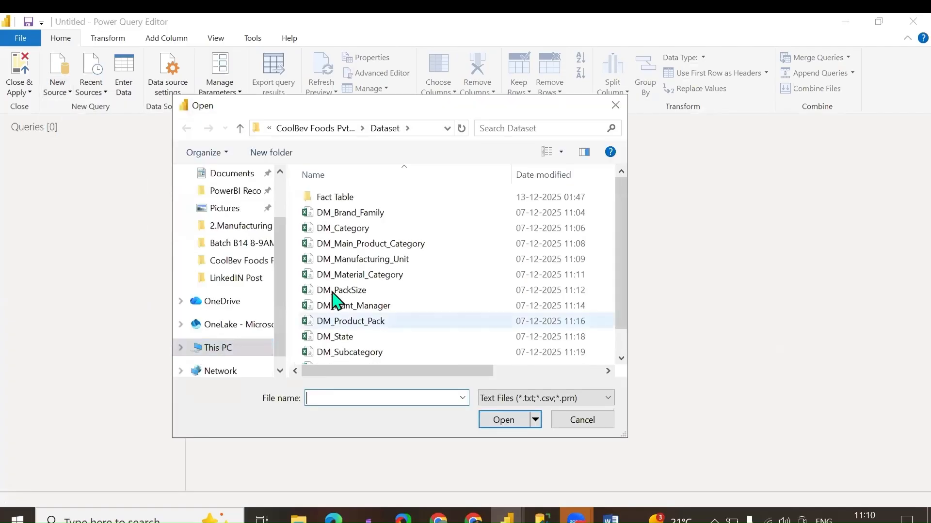
pyautogui.click(353, 214)
pyautogui.click(502, 420)
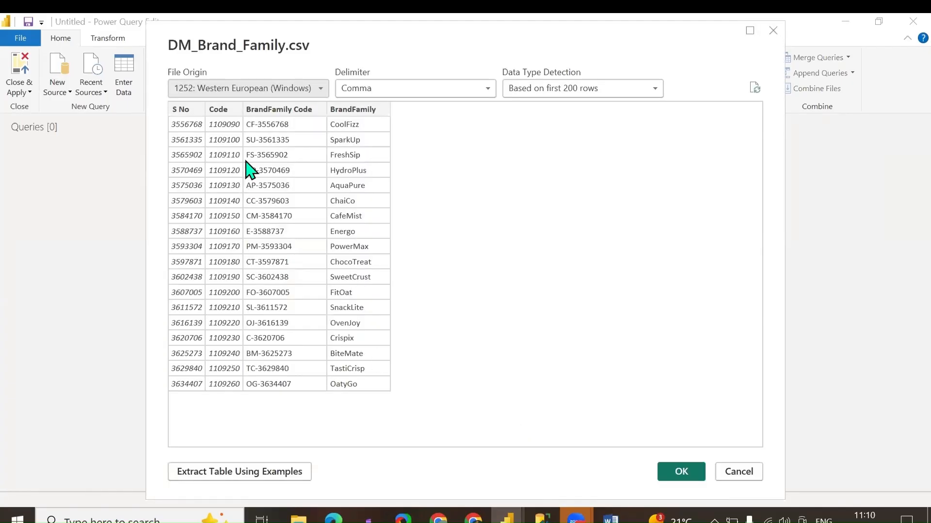
pyautogui.click(683, 484)
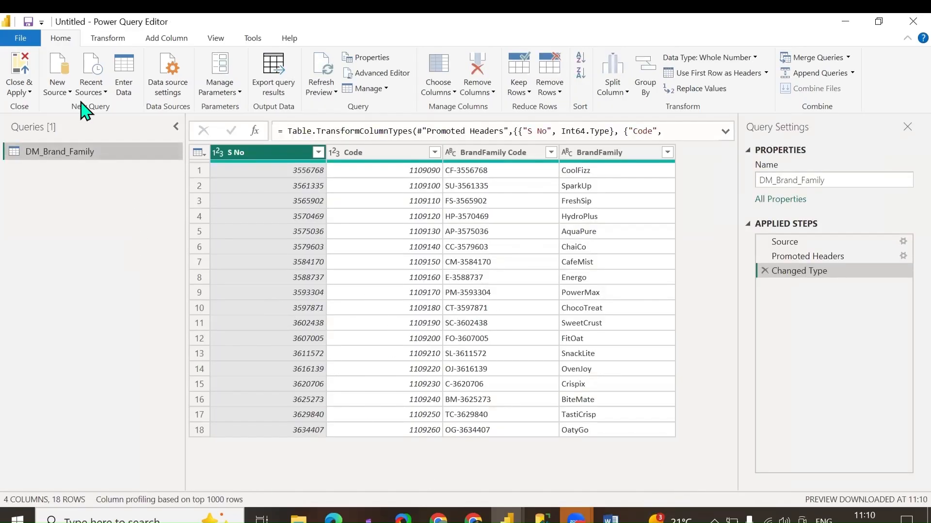
# Add DM_Category.csv from the Dataset folder as another Text/CSV query.
pyautogui.click(56, 89)
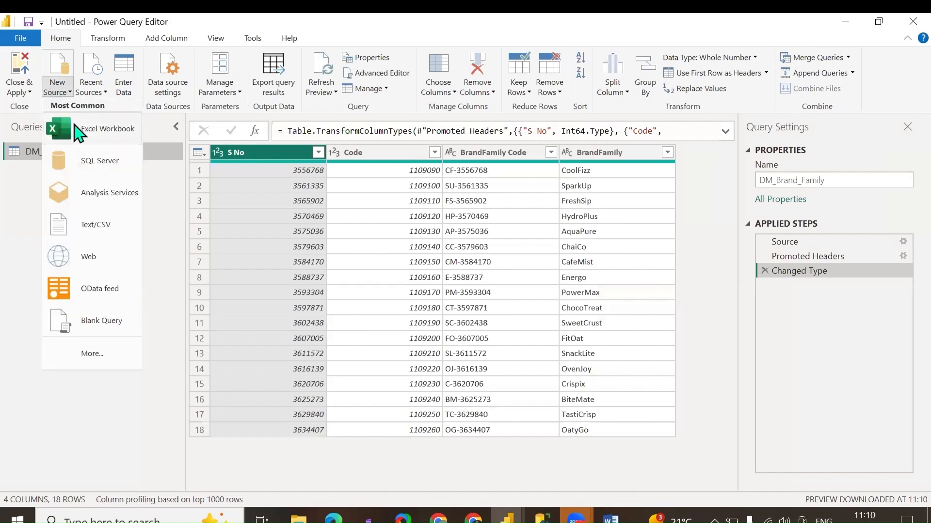
pyautogui.click(105, 227)
pyautogui.click(335, 229)
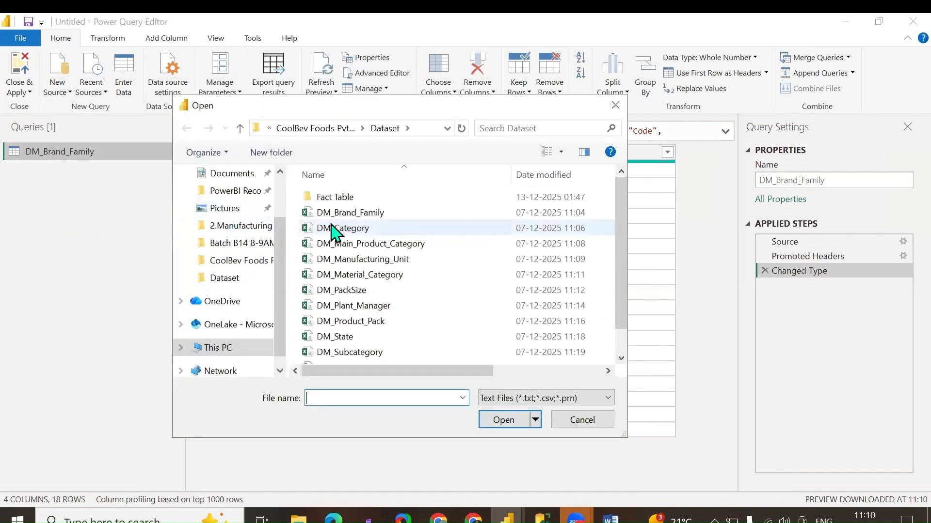
pyautogui.click(504, 420)
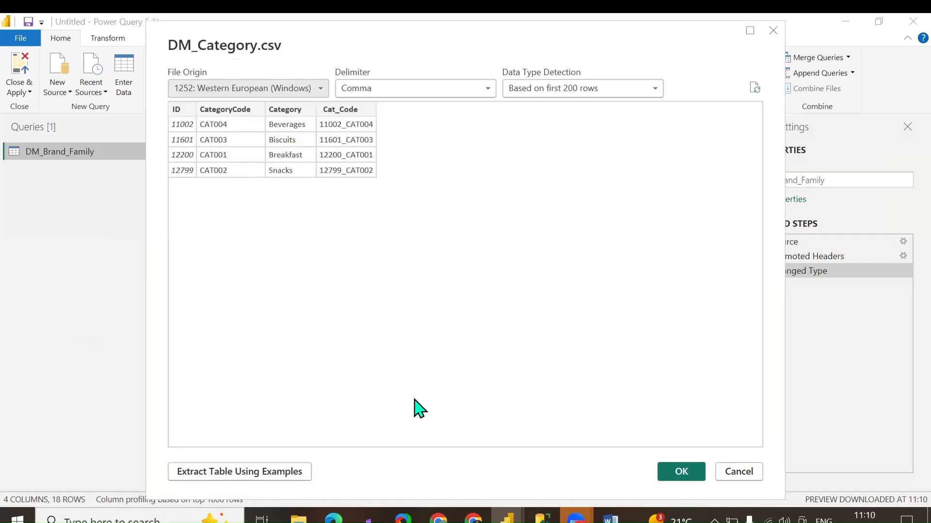
pyautogui.click(679, 473)
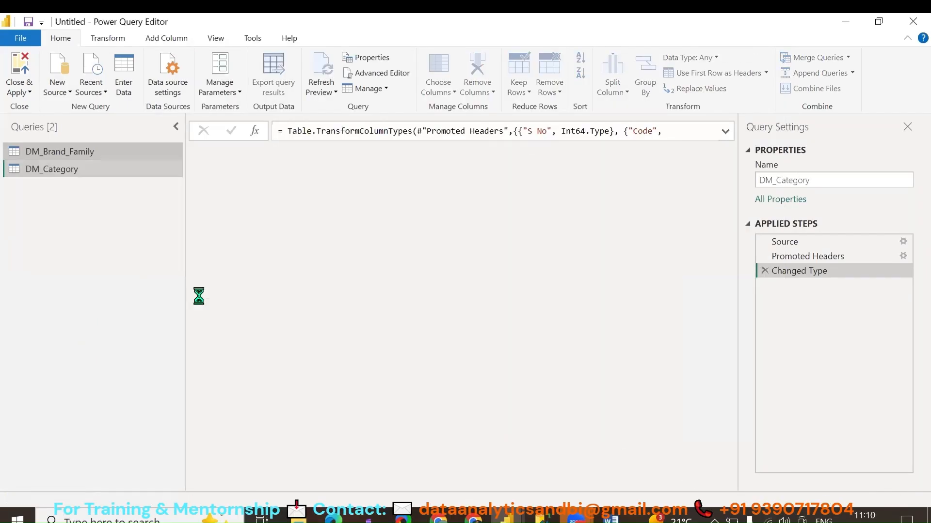
# Add DM_Main_Product_Category.csv from the Dataset folder as a Text/CSV query with comma delimiter.
pyautogui.click(63, 91)
pyautogui.click(104, 227)
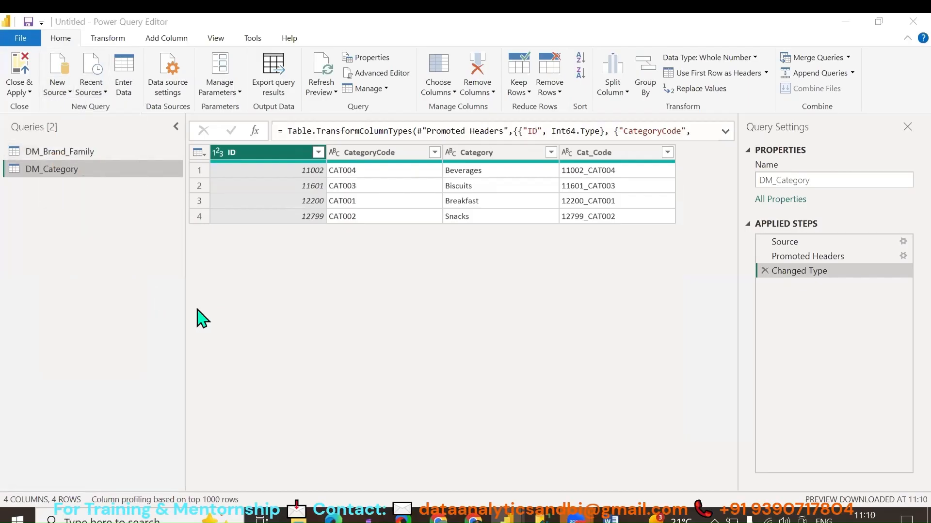
pyautogui.click(387, 245)
pyautogui.click(503, 421)
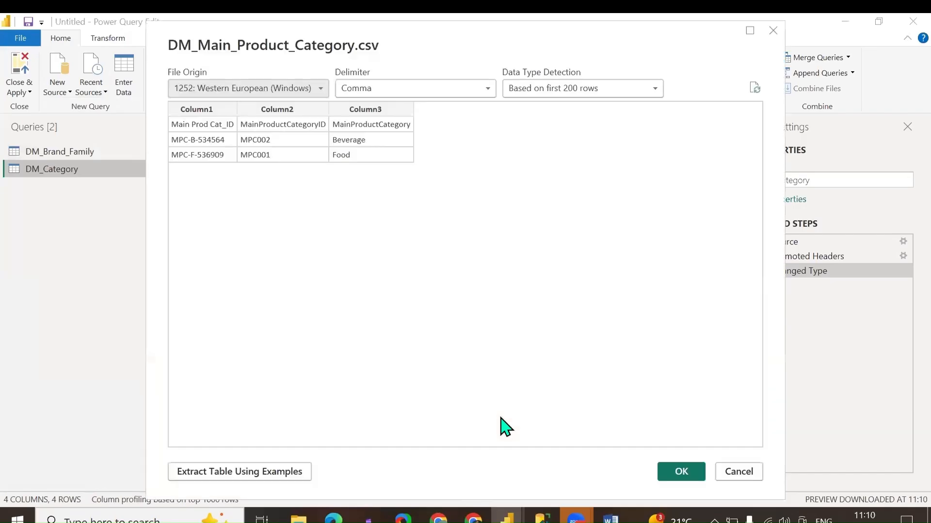
pyautogui.click(674, 479)
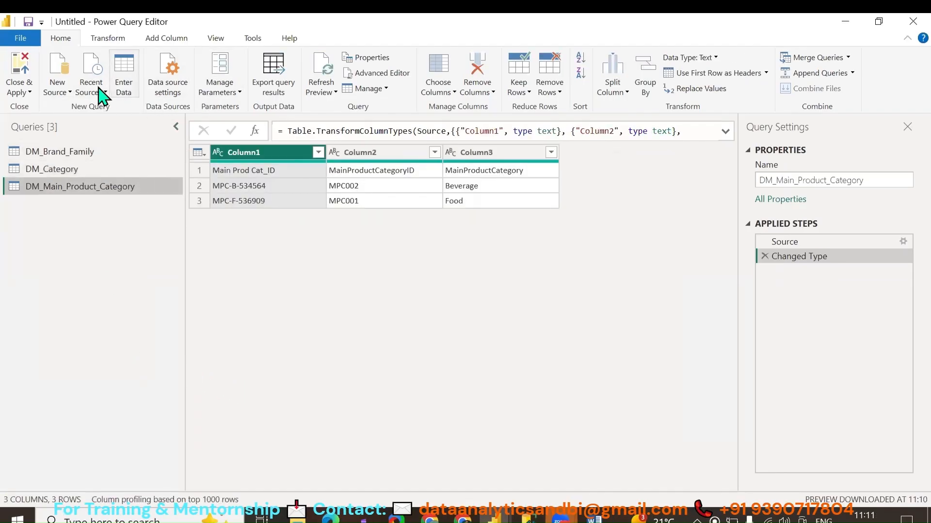
# Add FACT_PRD_MANU_PROD_MASTER_MAIN_NEW_DATA.csv from the Fact Table subfolder of Dataset as another Text/CSV query.
pyautogui.click(56, 92)
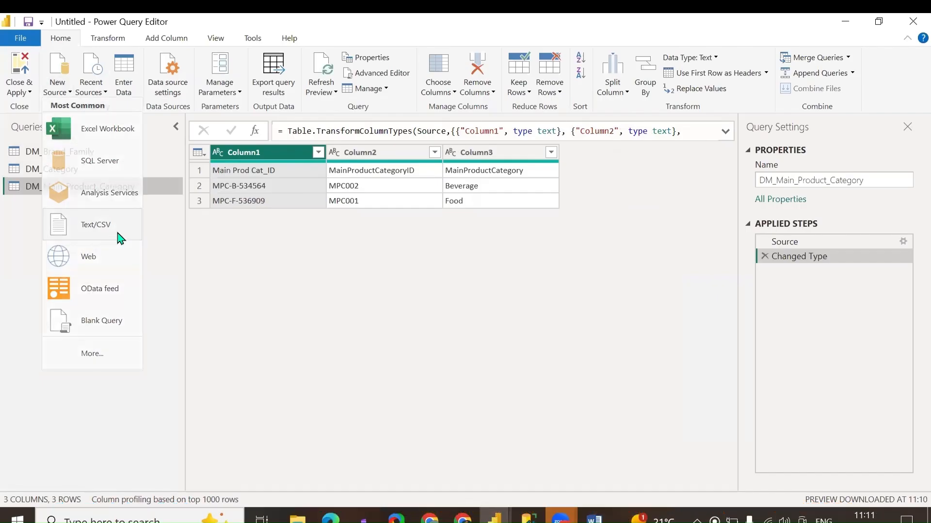
pyautogui.click(118, 235)
pyautogui.scroll(-1, 395, 326)
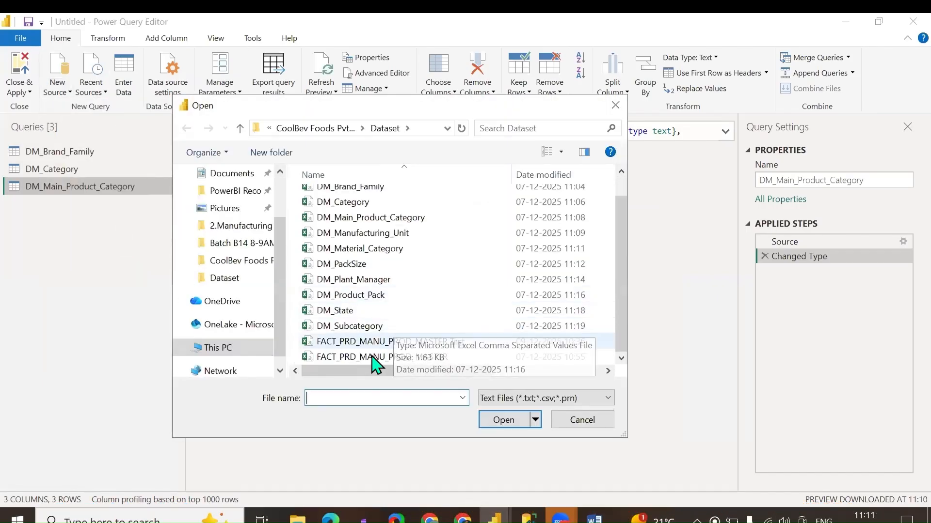
pyautogui.scroll(1, 341, 248)
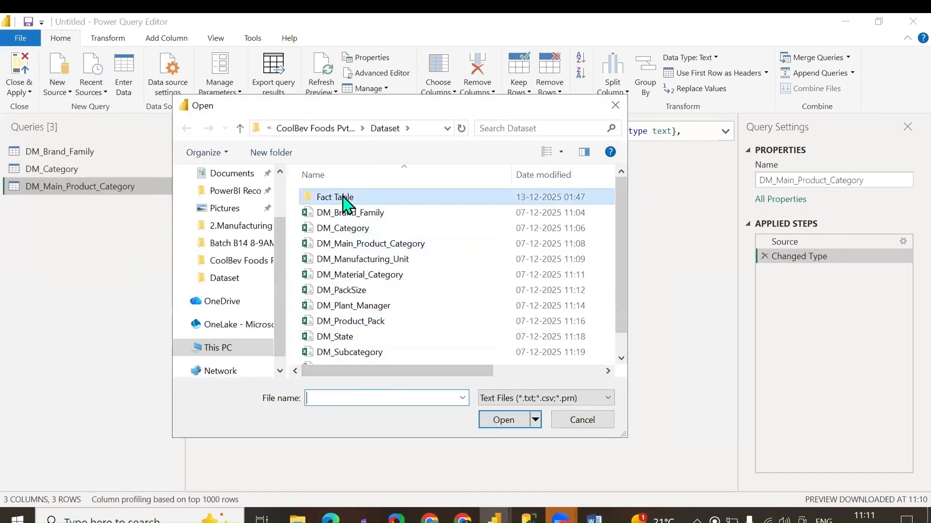
pyautogui.doubleClick(342, 196)
pyautogui.click(352, 227)
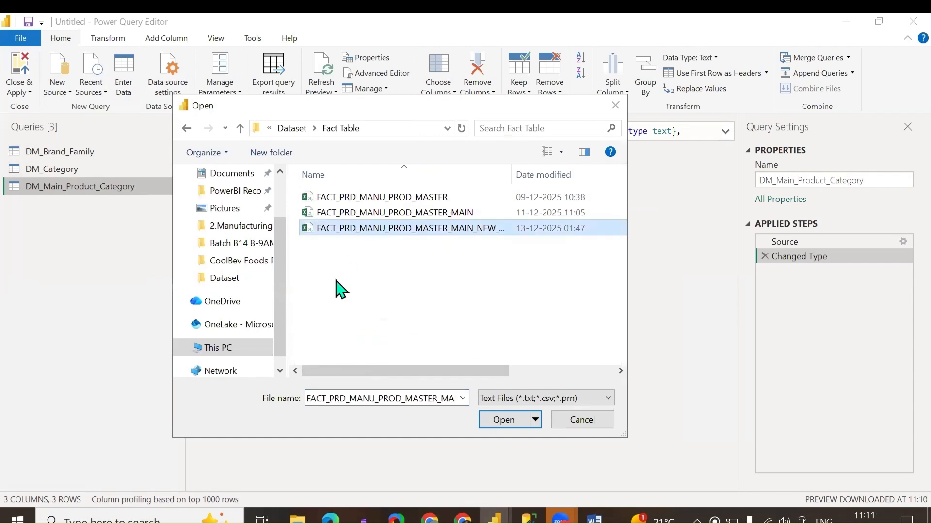
pyautogui.click(500, 420)
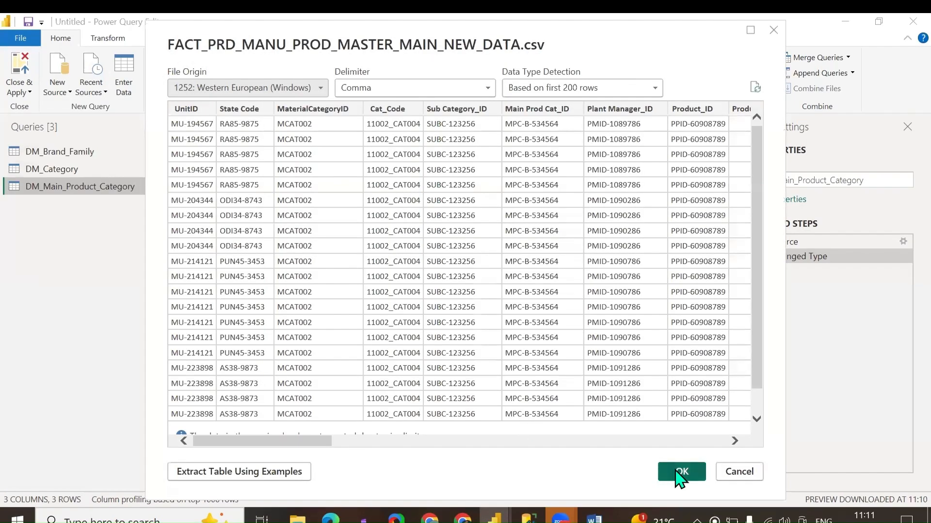
pyautogui.click(678, 473)
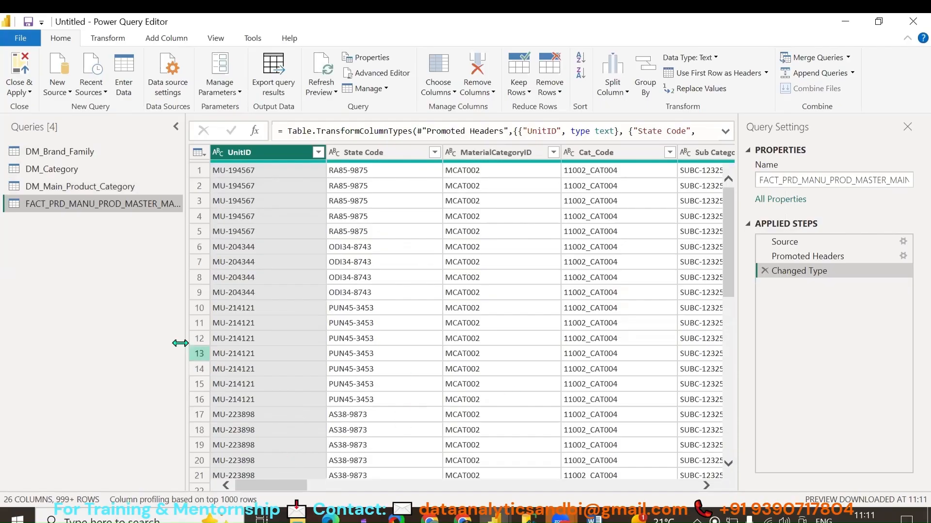
# Check the DM_Brand_Family and DM_Category queries, and promote the first row of DM_Main_Product_Category to column headers.
pyautogui.click(80, 152)
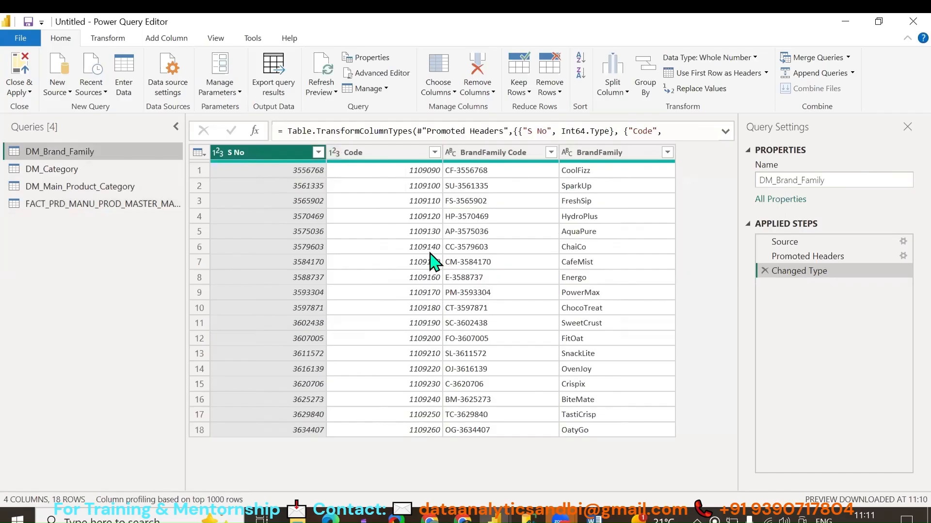
pyautogui.click(59, 169)
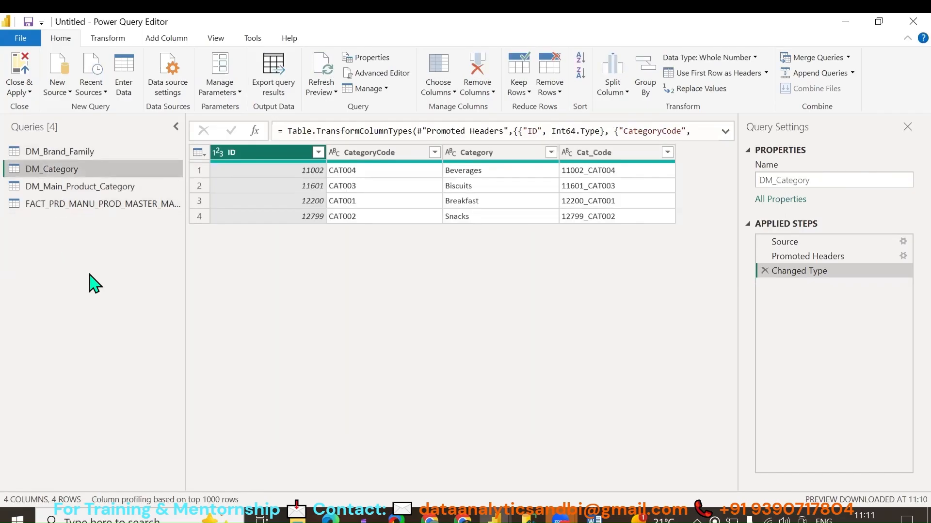
pyautogui.click(78, 188)
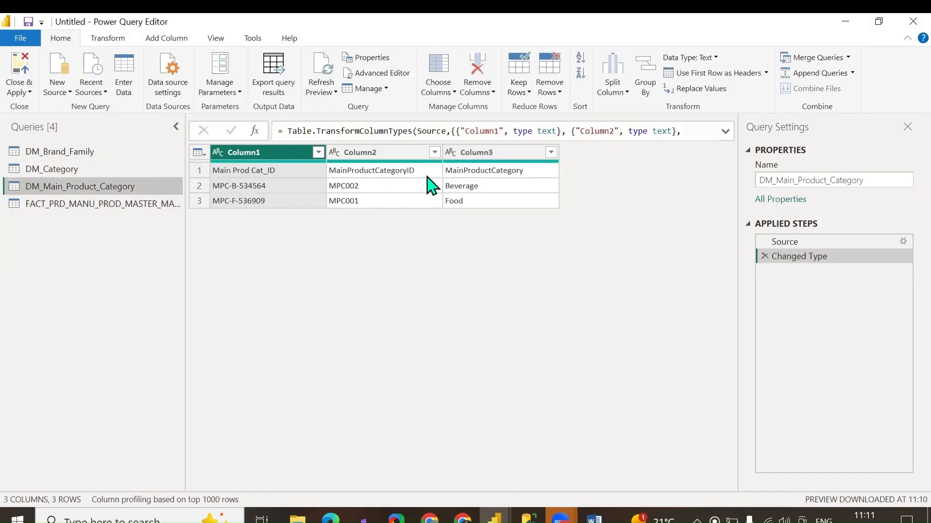
pyautogui.click(717, 75)
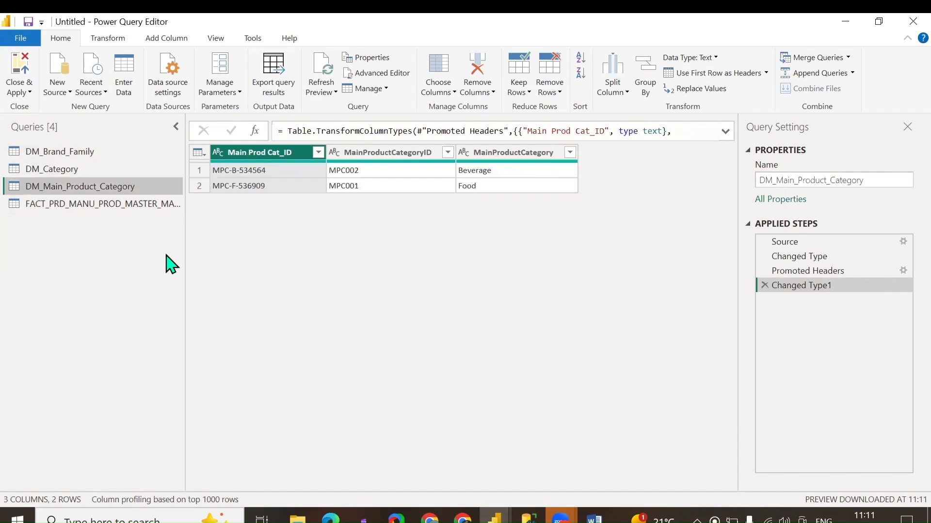
# Merge the fact query with DM_Brand_Family using a left outer join, matching BrandFamily_ID to BrandFamily Code.
pyautogui.click(115, 204)
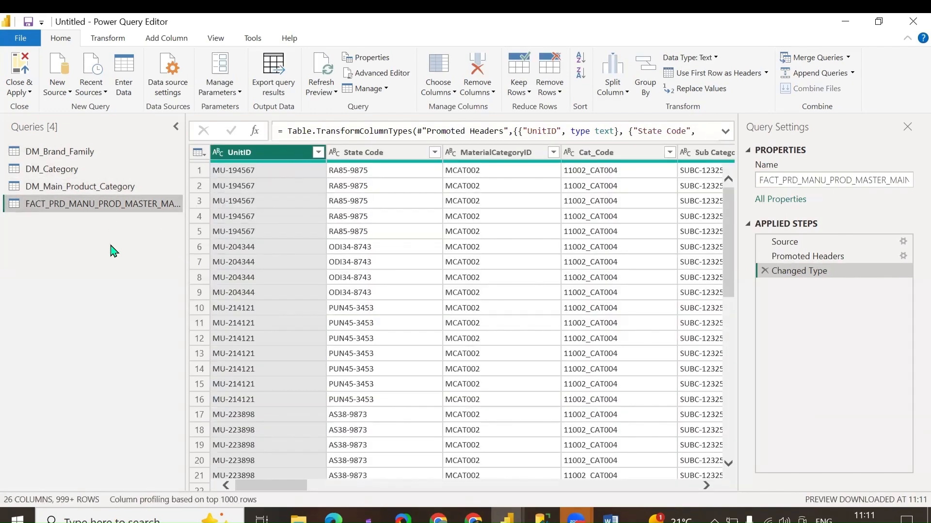
pyautogui.click(826, 61)
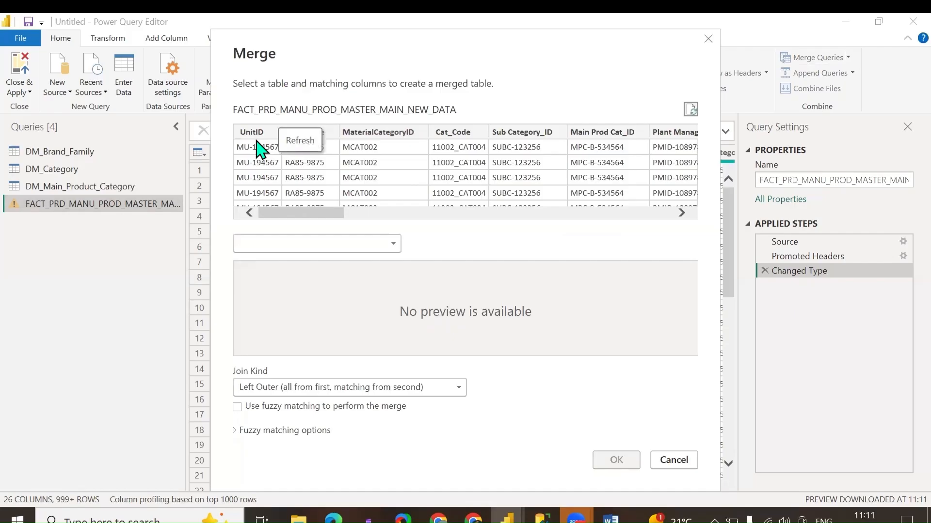
pyautogui.click(257, 141)
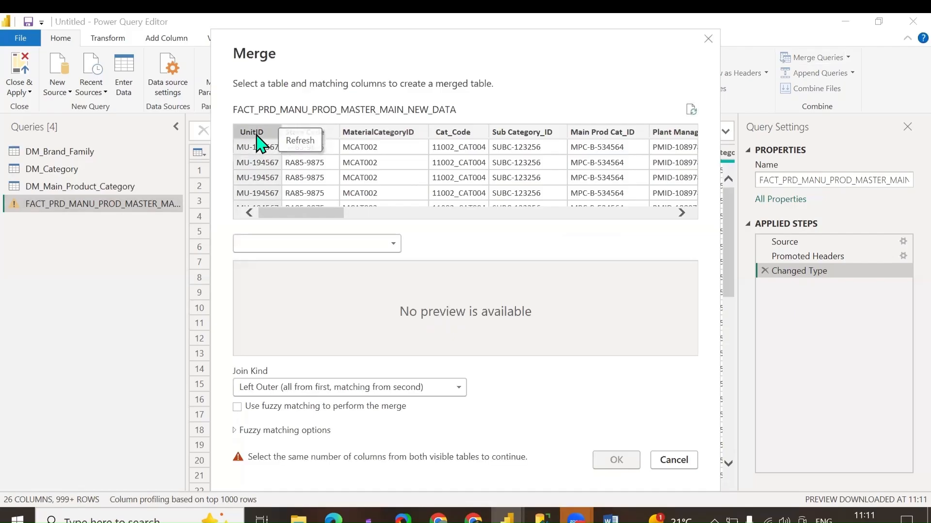
pyautogui.click(305, 244)
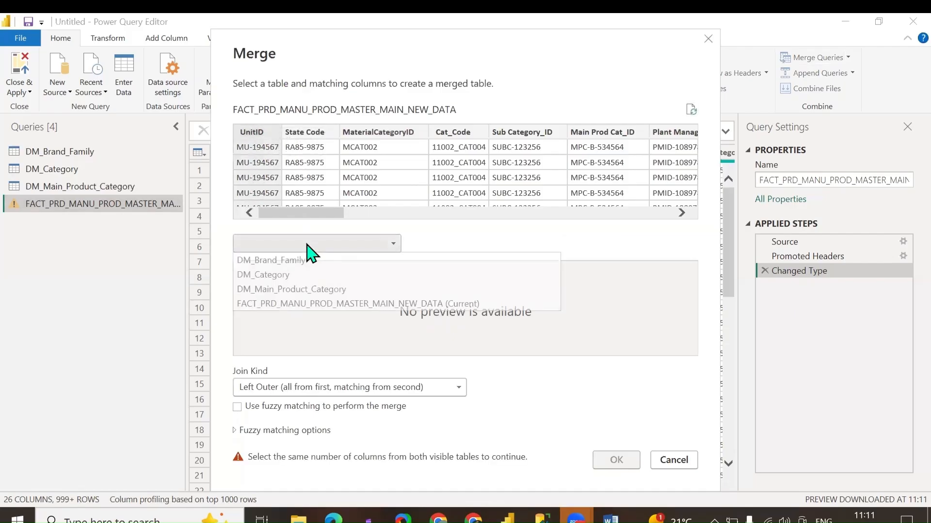
pyautogui.click(308, 258)
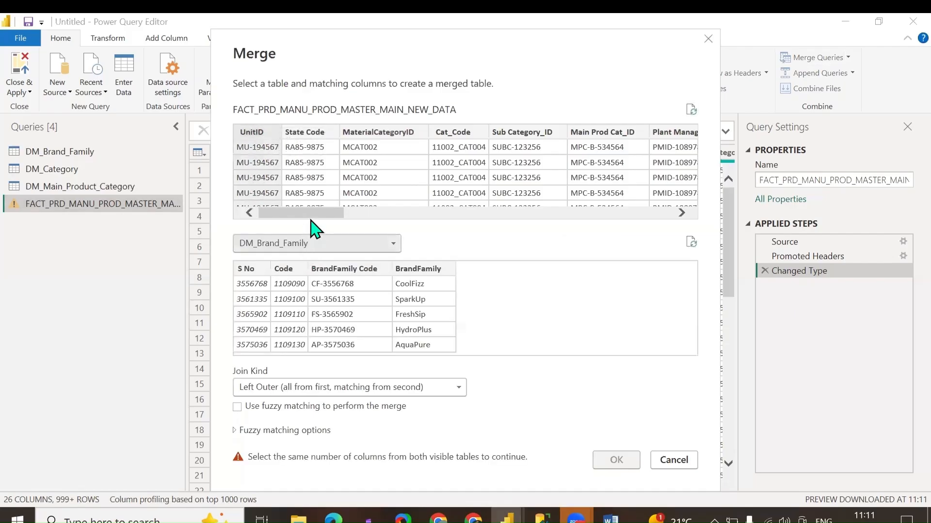
pyautogui.moveTo(322, 214); pyautogui.dragTo(620, 216)
pyautogui.click(529, 134)
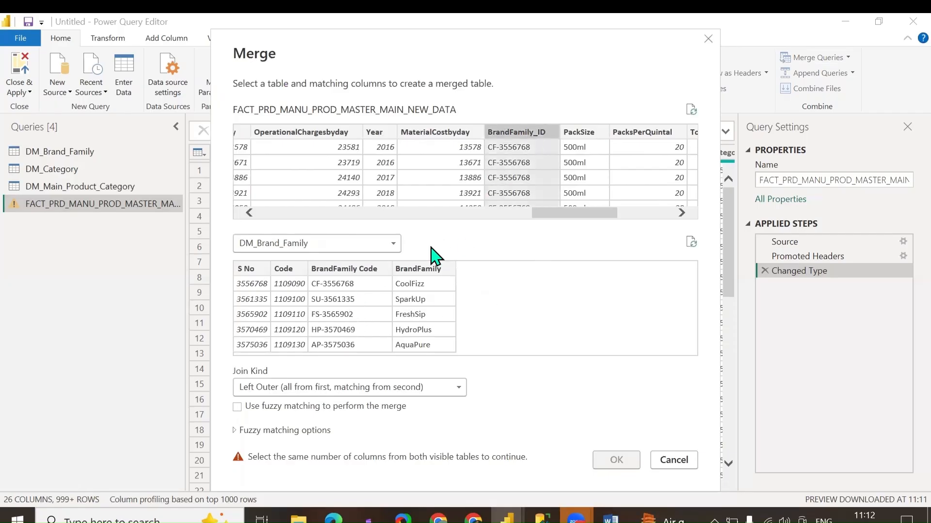
pyautogui.click(341, 269)
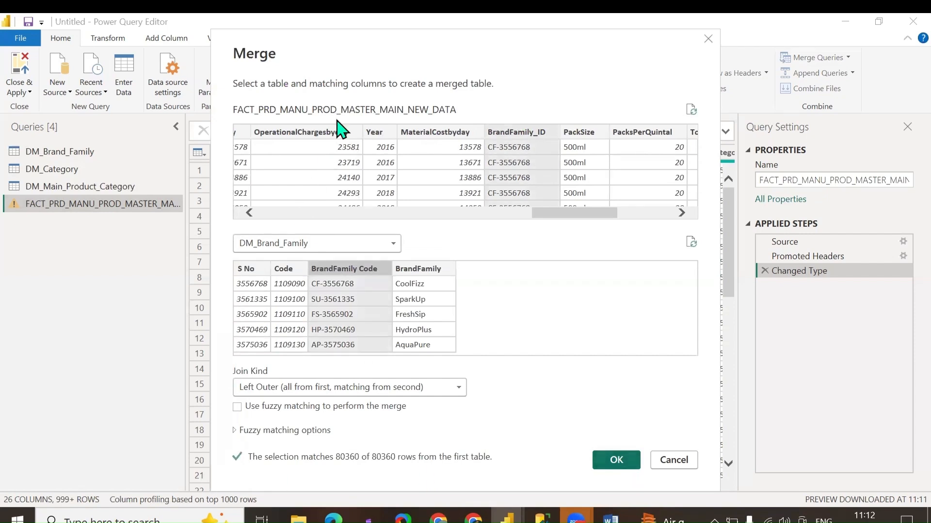
pyautogui.moveTo(27, 486); pyautogui.dragTo(32, 396)
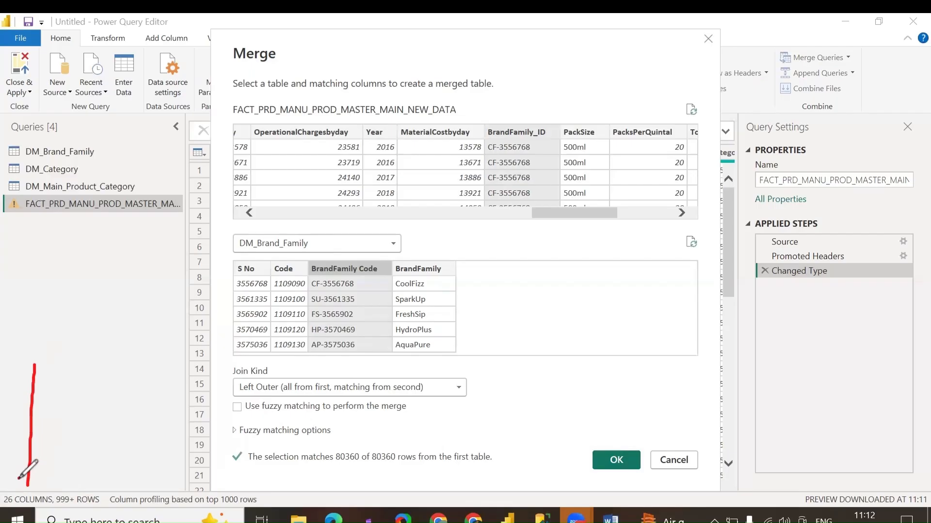
pyautogui.moveTo(26, 491); pyautogui.dragTo(45, 457)
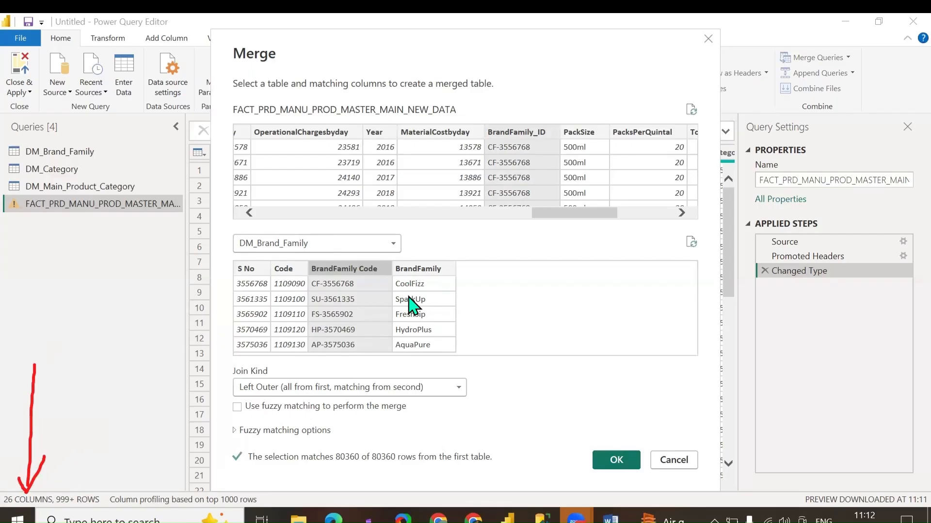
pyautogui.click(622, 461)
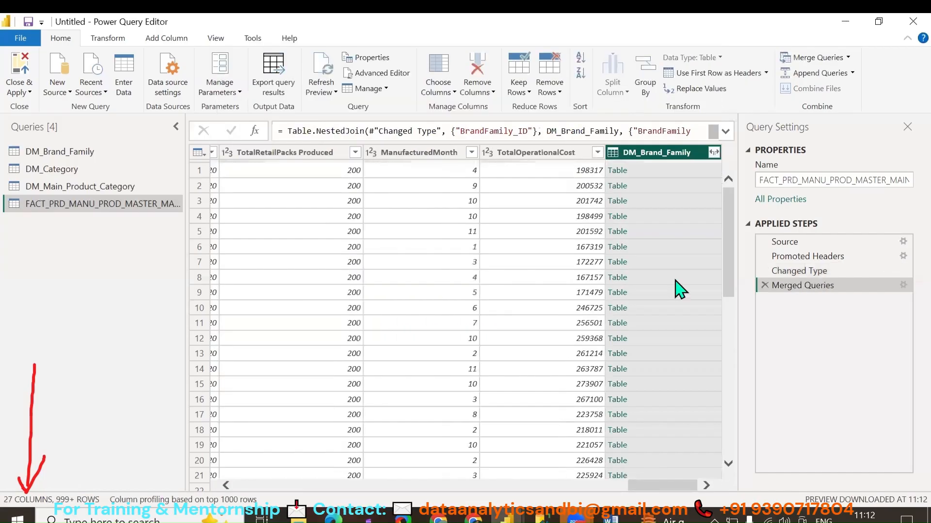
# Expand the merged DM_Brand_Family column to only the BrandFamily field, without the original column name as prefix.
pyautogui.click(714, 152)
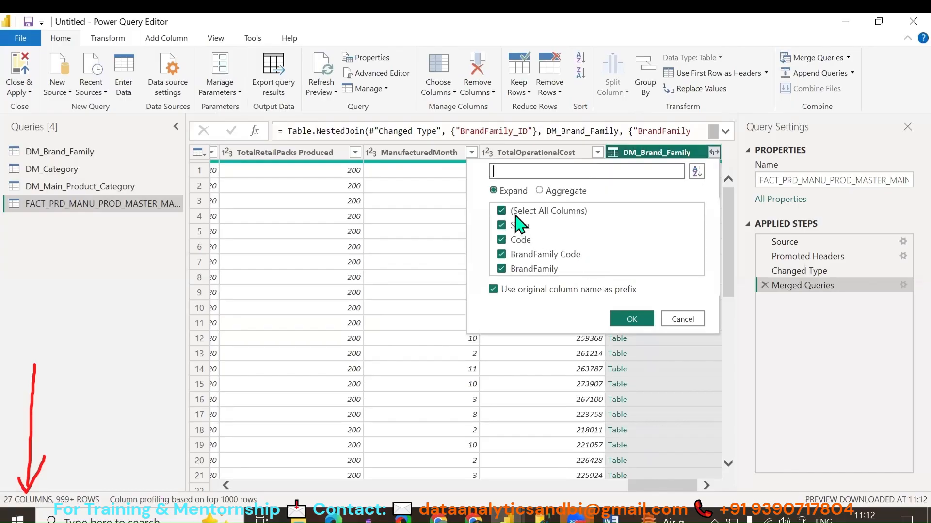
pyautogui.click(683, 320)
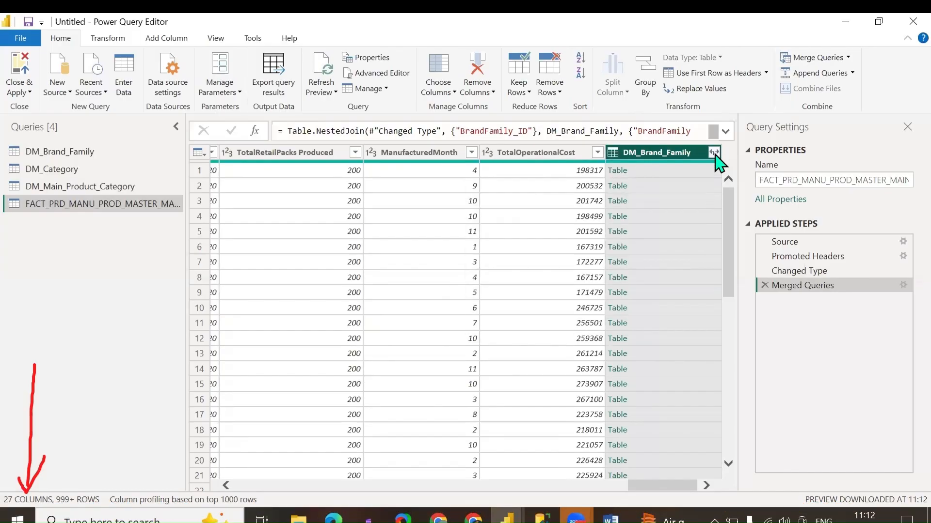
pyautogui.click(714, 152)
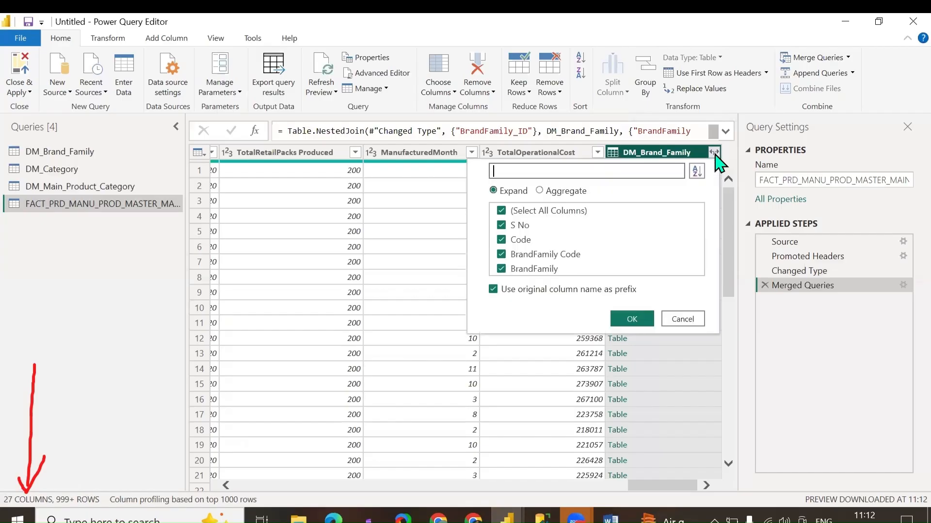
pyautogui.click(525, 211)
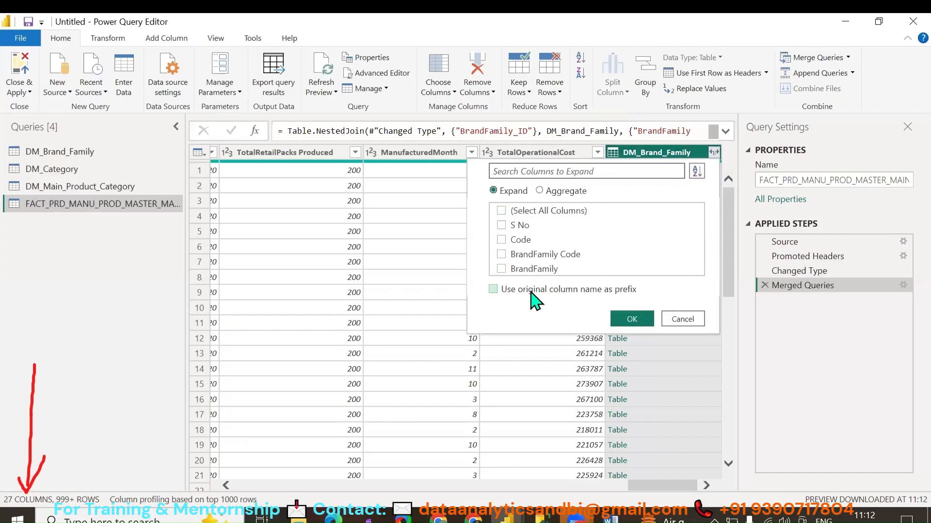
pyautogui.click(547, 270)
pyautogui.click(630, 319)
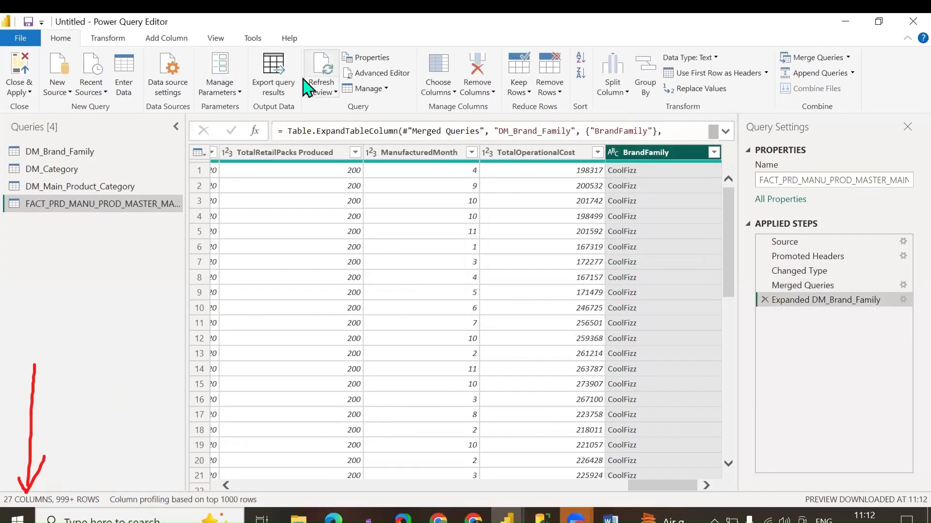
pyautogui.moveTo(32, 273)
pyautogui.mouseDown()
pyautogui.moveTo(51, 271)
pyautogui.moveTo(35, 301)
pyautogui.moveTo(64, 296)
pyautogui.moveTo(86, 277)
pyautogui.moveTo(115, 292)
pyautogui.mouseUp()
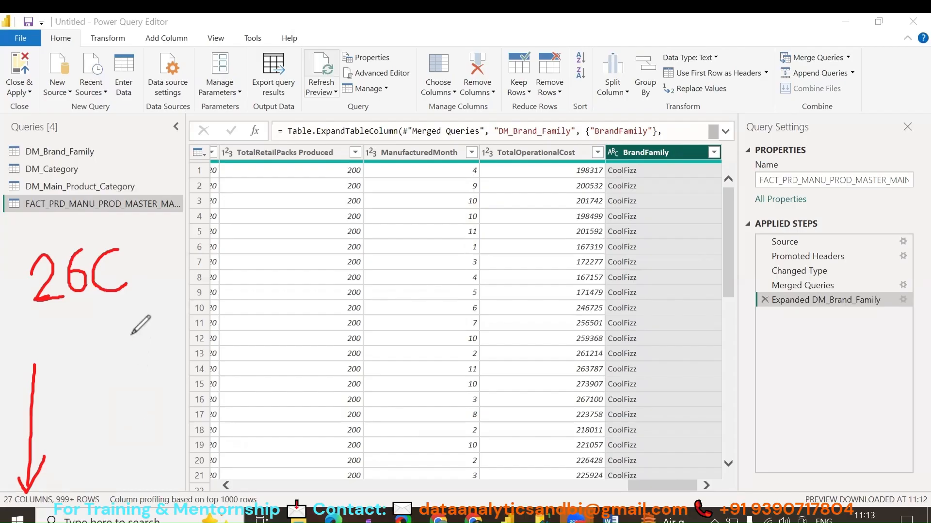
pyautogui.moveTo(95, 337)
pyautogui.mouseDown()
pyautogui.moveTo(72, 354)
pyautogui.moveTo(118, 376)
pyautogui.moveTo(91, 361)
pyautogui.mouseUp()
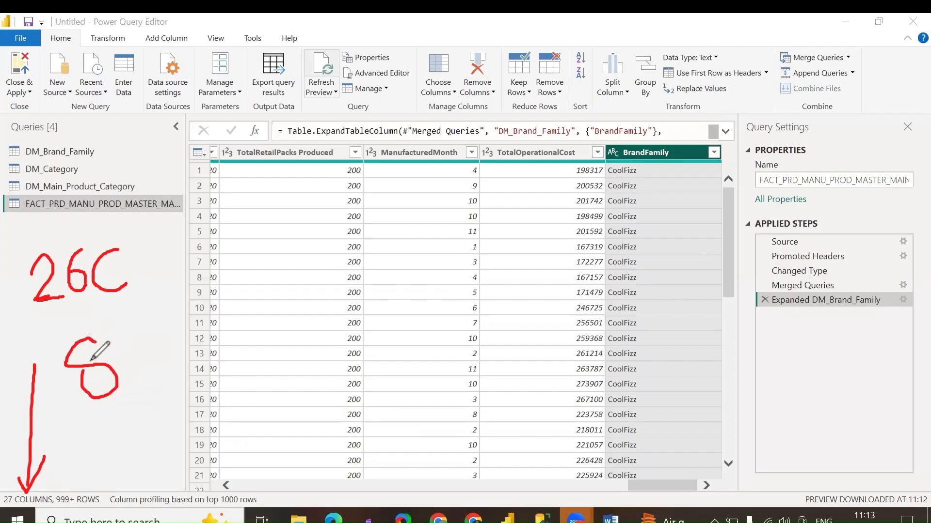
pyautogui.moveTo(132, 328)
pyautogui.mouseDown()
pyautogui.moveTo(141, 370)
pyautogui.moveTo(154, 330)
pyautogui.moveTo(133, 323)
pyautogui.mouseUp()
pyautogui.moveTo(170, 294)
pyautogui.mouseDown()
pyautogui.moveTo(175, 356)
pyautogui.moveTo(204, 346)
pyautogui.mouseUp()
pyautogui.moveTo(134, 423); pyautogui.dragTo(182, 443)
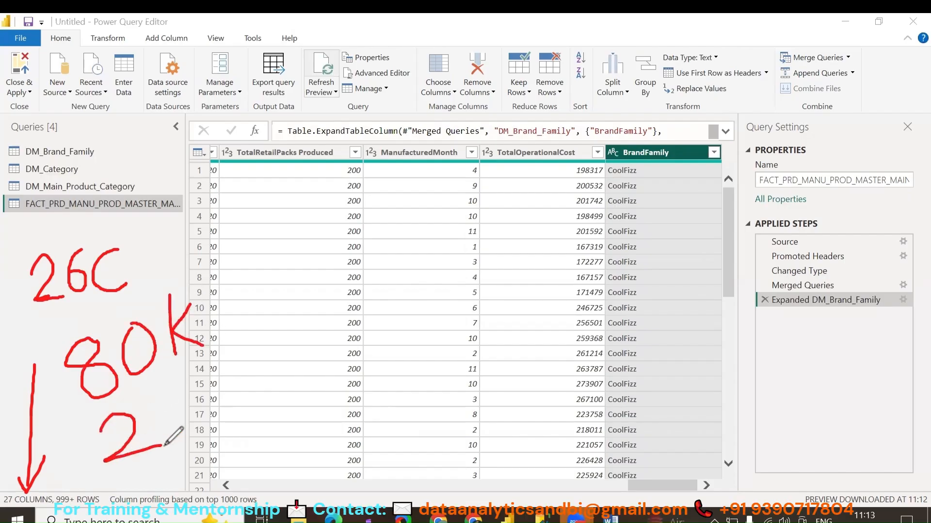
pyautogui.moveTo(166, 390)
pyautogui.mouseDown()
pyautogui.moveTo(175, 439)
pyautogui.moveTo(161, 421)
pyautogui.moveTo(218, 423)
pyautogui.mouseUp()
pyautogui.moveTo(209, 388); pyautogui.dragTo(197, 427)
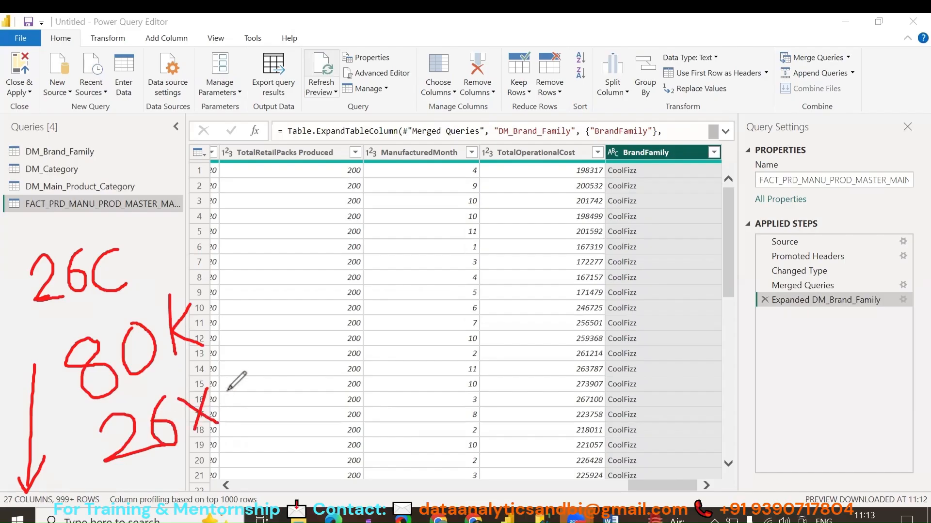
pyautogui.moveTo(228, 389)
pyautogui.mouseDown()
pyautogui.moveTo(217, 374)
pyautogui.moveTo(242, 418)
pyautogui.moveTo(228, 381)
pyautogui.moveTo(252, 393)
pyautogui.mouseUp()
pyautogui.moveTo(251, 362)
pyautogui.mouseDown()
pyautogui.moveTo(269, 410)
pyautogui.moveTo(253, 361)
pyautogui.moveTo(278, 408)
pyautogui.mouseUp()
pyautogui.moveTo(294, 353); pyautogui.dragTo(273, 391)
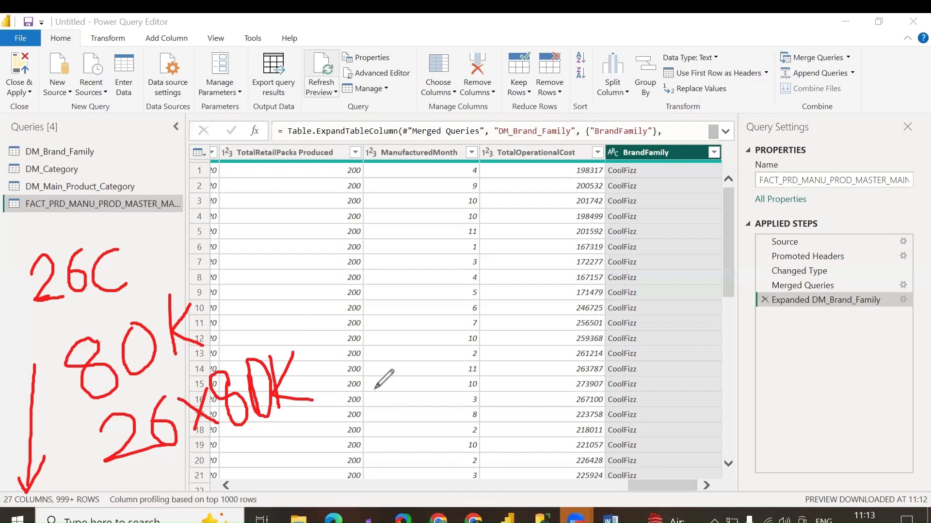
pyautogui.moveTo(677, 91)
pyautogui.mouseDown()
pyautogui.moveTo(675, 142)
pyautogui.moveTo(690, 124)
pyautogui.mouseUp()
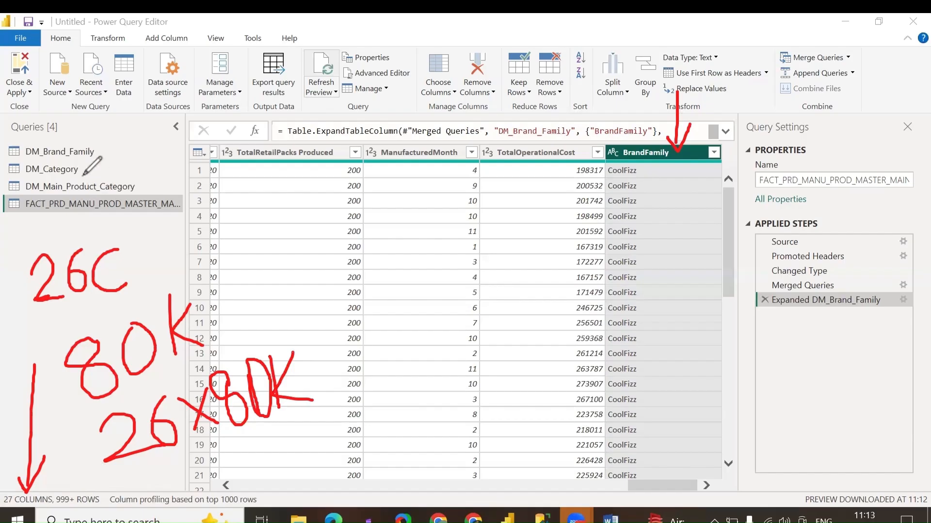
pyautogui.moveTo(102, 170); pyautogui.dragTo(129, 137)
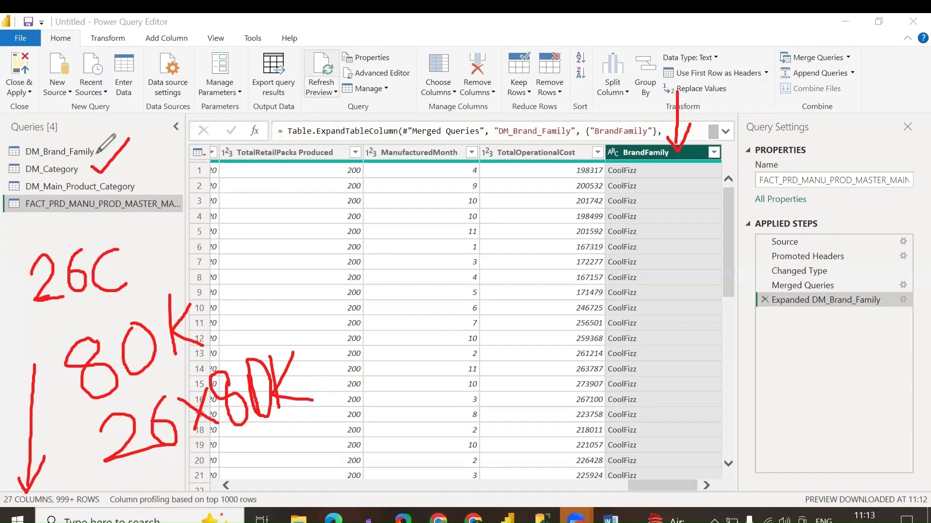
# Review the dimension files available in the Dataset folder of CoolBev Foods Pvt. Ltd in File Explorer, and return to Power Query Editor.
pyautogui.moveTo(144, 181); pyautogui.dragTo(168, 131)
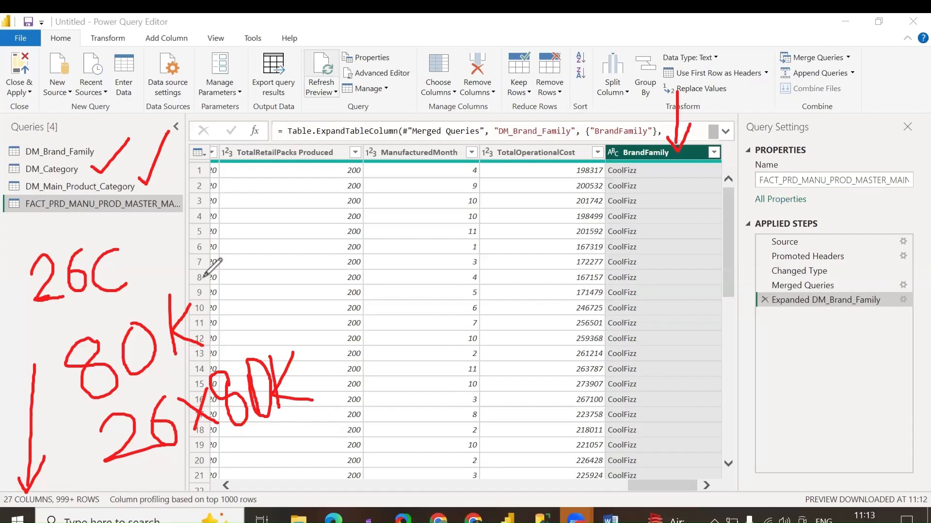
pyautogui.click(298, 517)
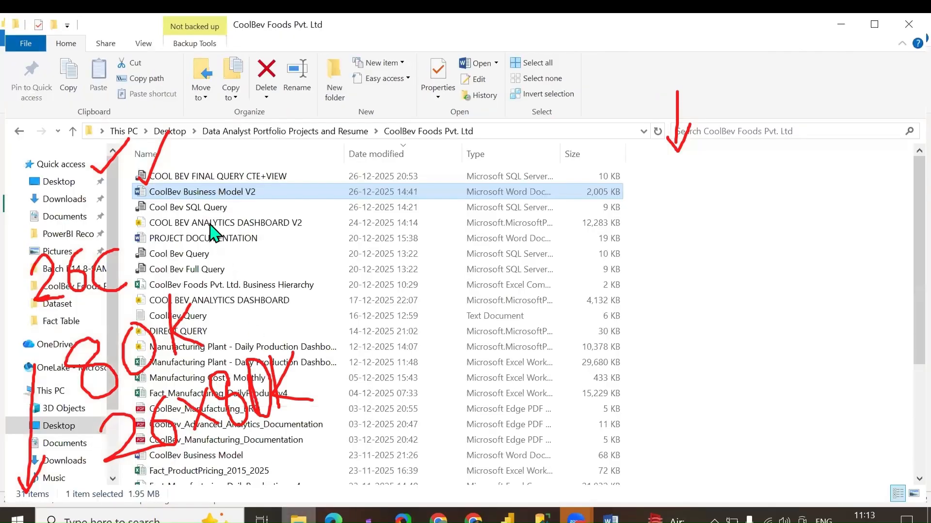
pyautogui.scroll(-4, 216, 249)
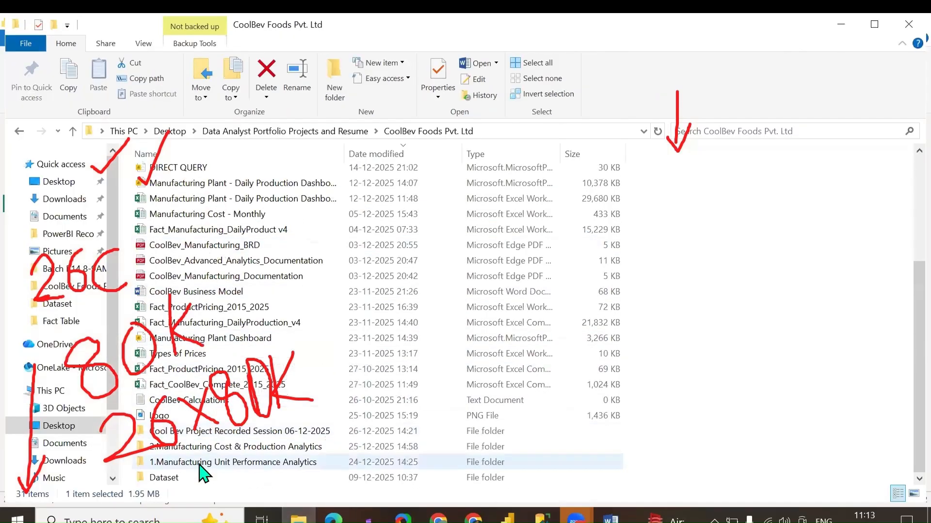
pyautogui.doubleClick(173, 478)
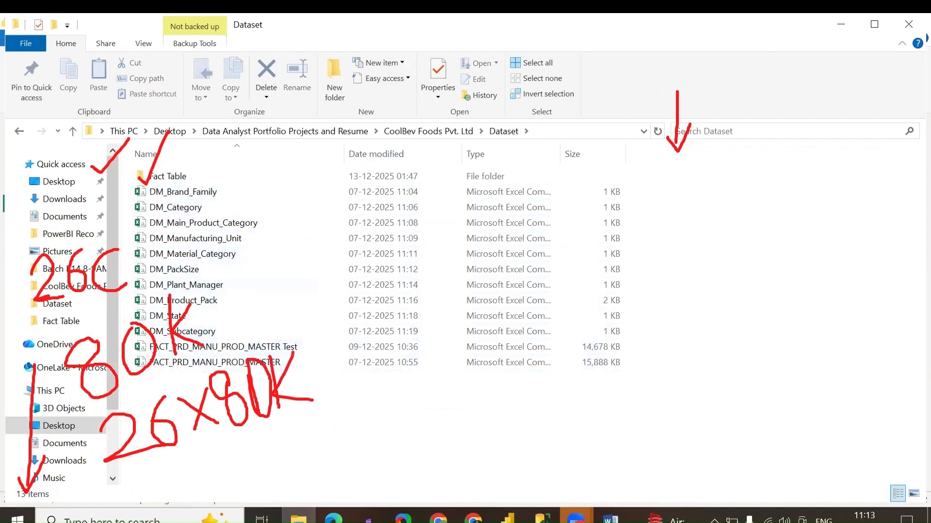
pyautogui.hotkey('alt', 'Tab')
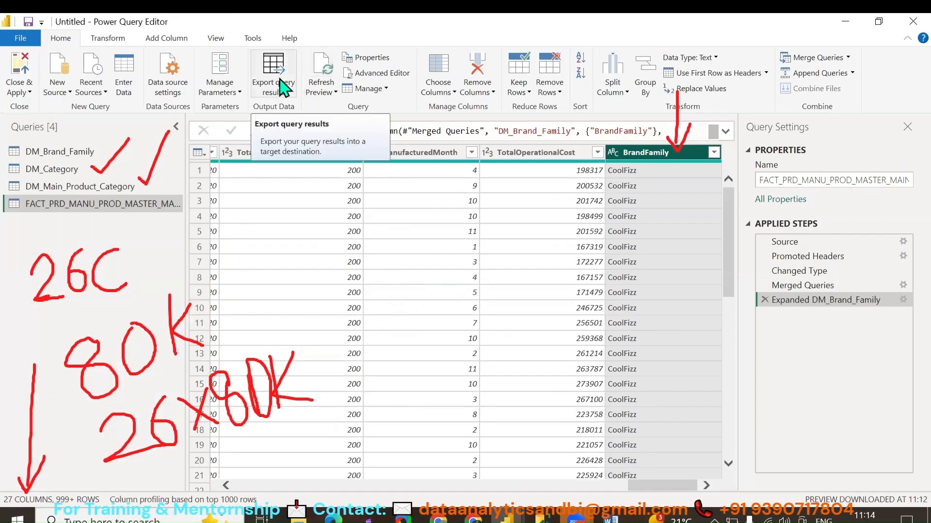
pyautogui.moveTo(116, 141)
pyautogui.mouseDown()
pyautogui.moveTo(104, 194)
pyautogui.moveTo(139, 183)
pyautogui.moveTo(17, 457)
pyautogui.moveTo(211, 295)
pyautogui.moveTo(145, 445)
pyautogui.moveTo(193, 370)
pyautogui.mouseUp()
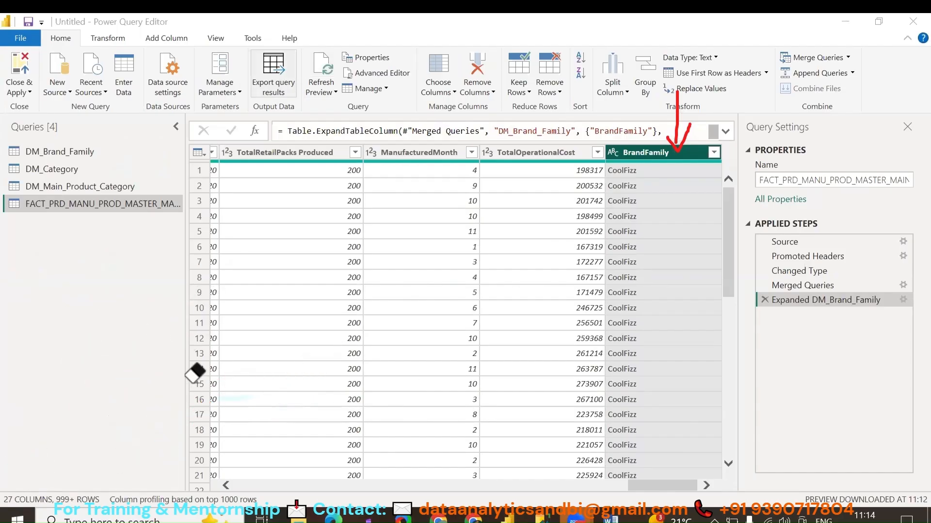
# Add DM_Manufacturing_Unit.csv from the Dataset folder as a Text/CSV query and promote its first row to column headers.
pyautogui.click(58, 92)
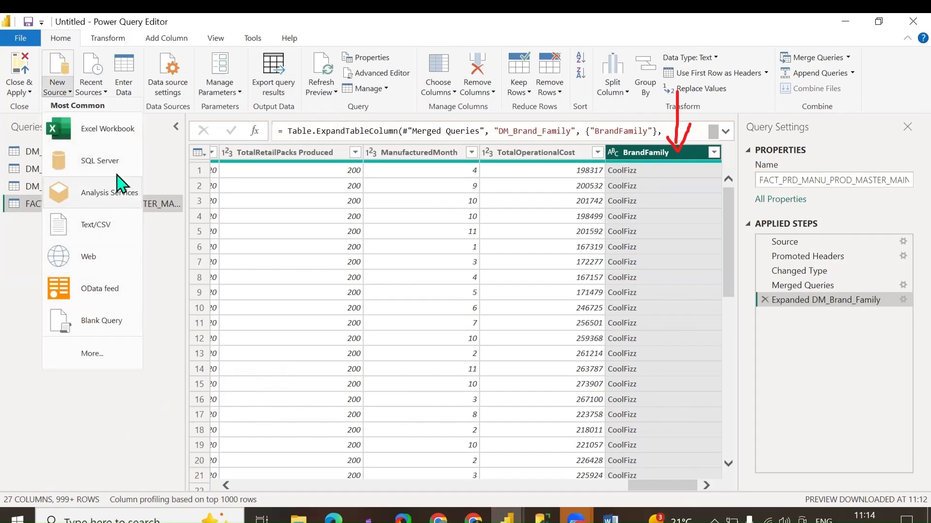
pyautogui.click(111, 224)
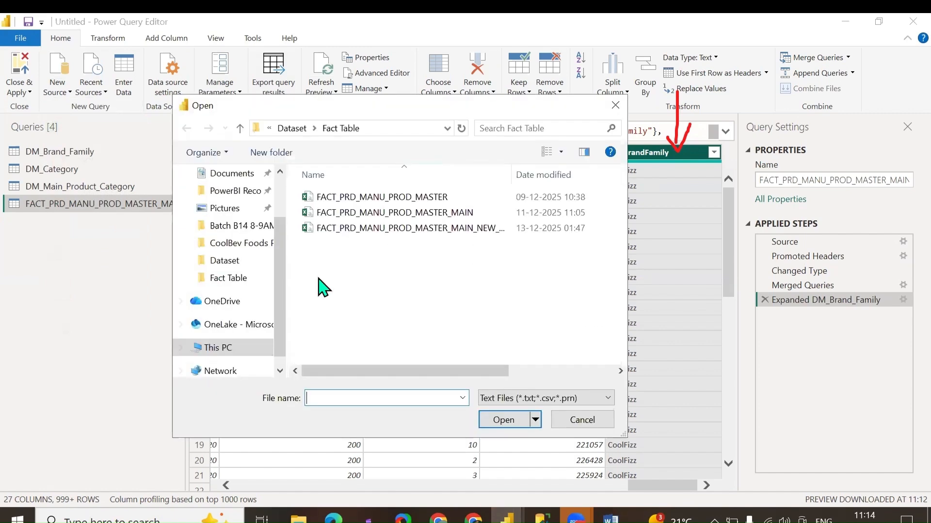
pyautogui.click(291, 128)
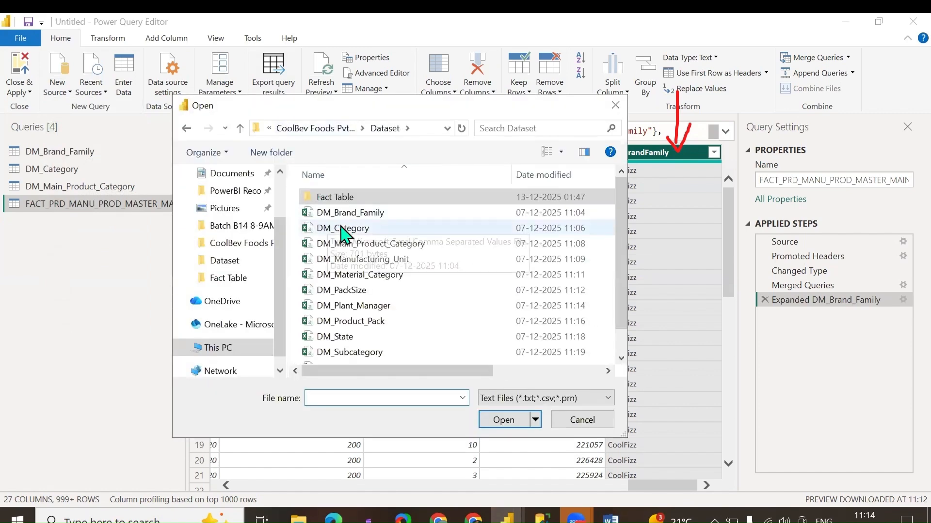
pyautogui.click(364, 262)
pyautogui.click(503, 421)
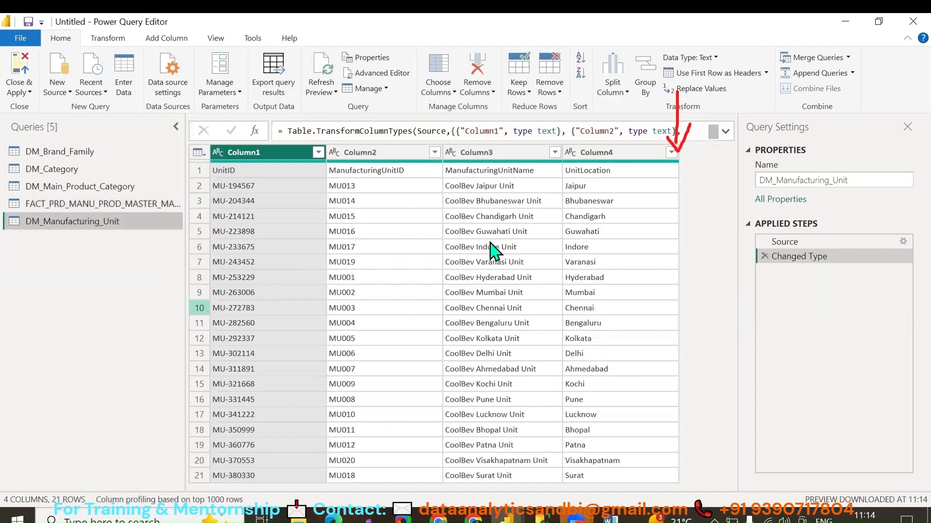
pyautogui.click(708, 73)
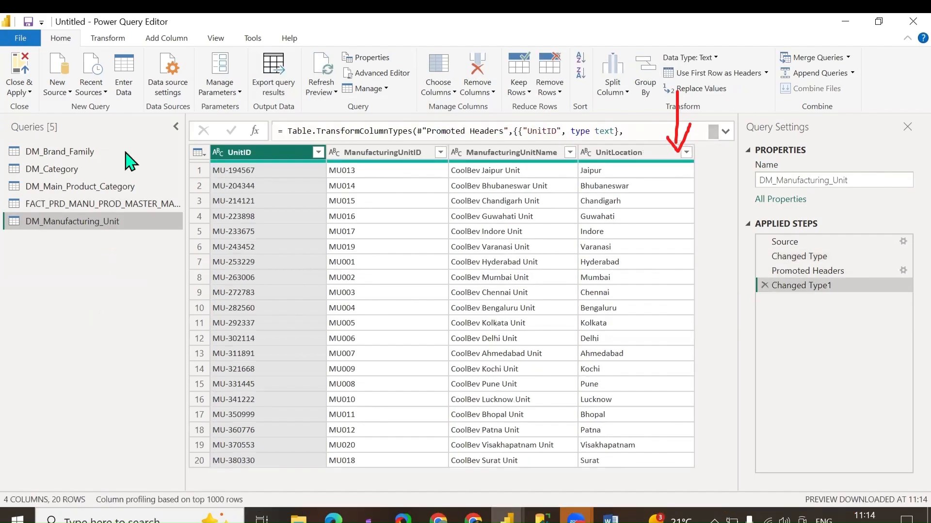
# Add DM_Material_Category.csv from the Dataset folder as a Text/CSV query and promote its first row to column headers.
pyautogui.click(68, 92)
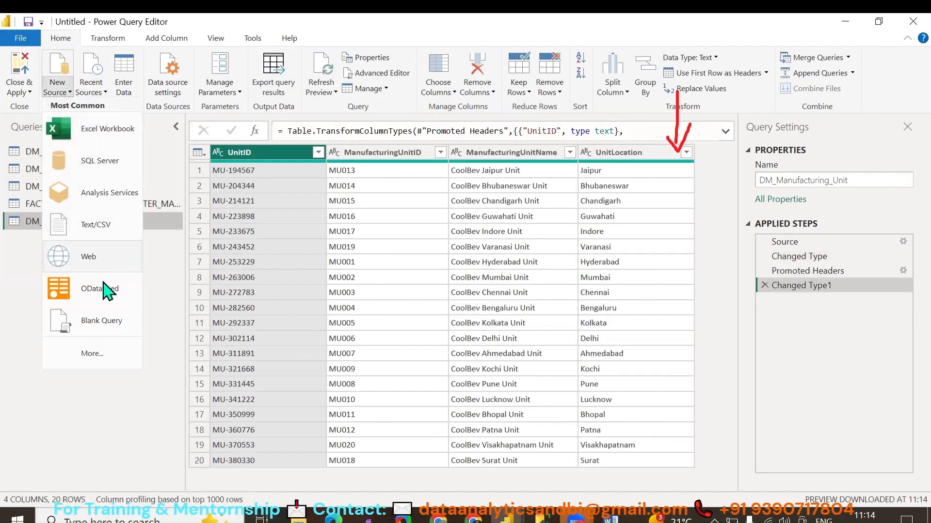
pyautogui.click(100, 227)
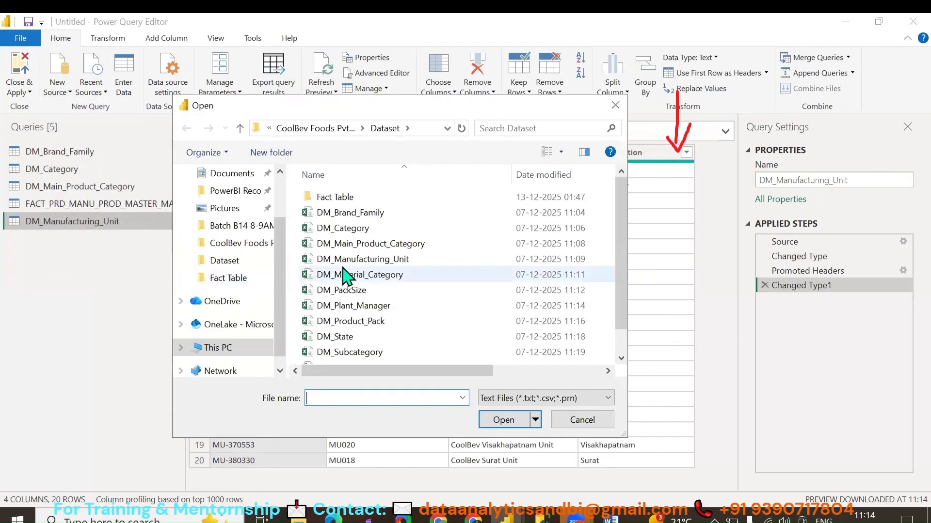
pyautogui.click(386, 275)
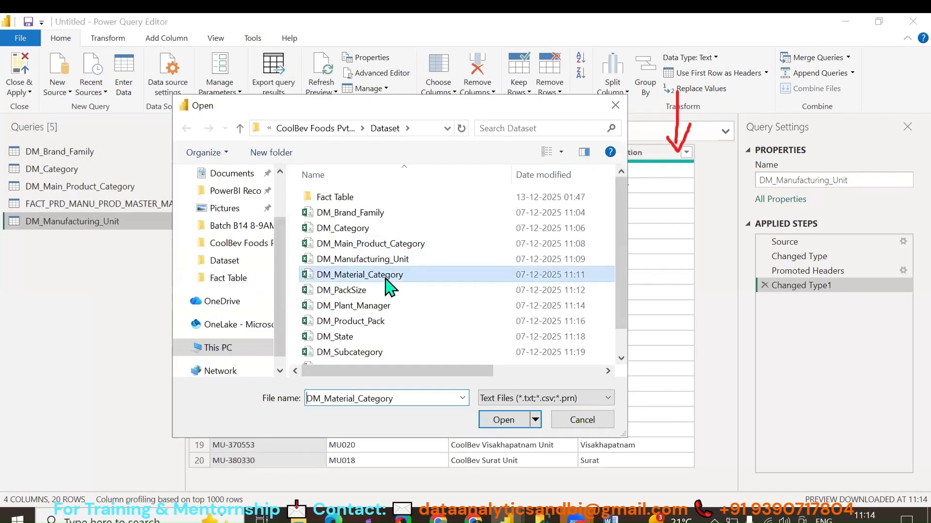
pyautogui.click(504, 420)
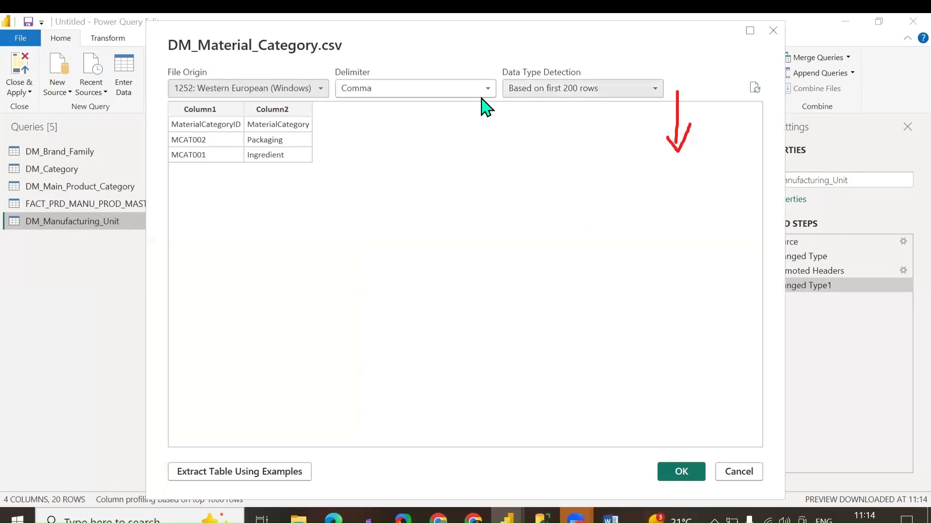
pyautogui.click(640, 99)
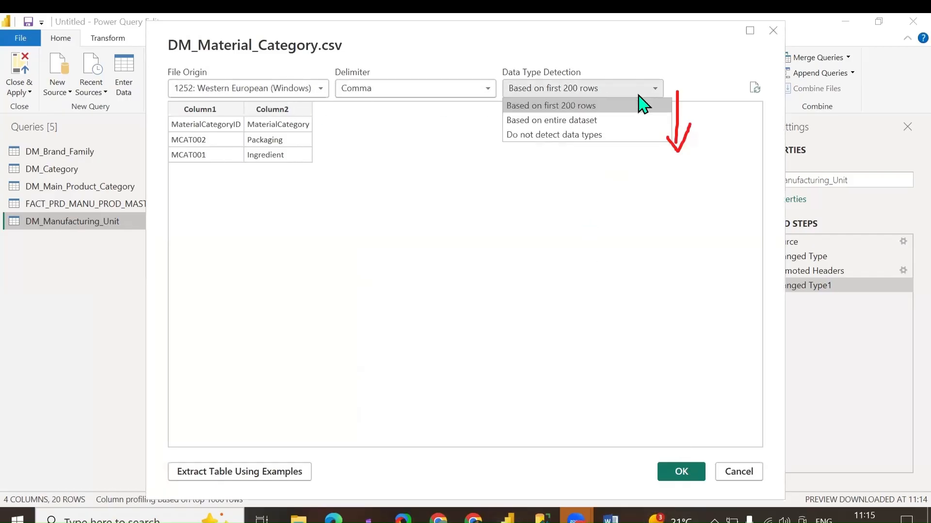
pyautogui.click(616, 249)
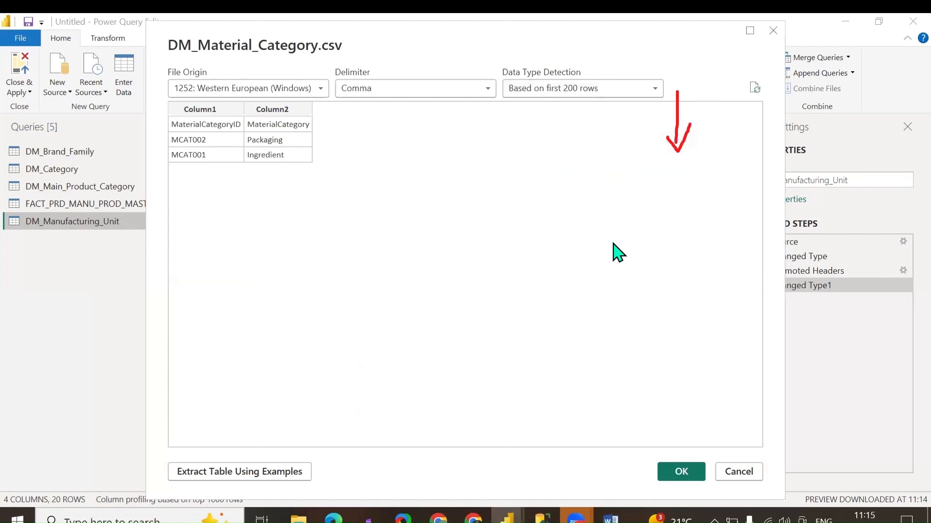
pyautogui.click(684, 473)
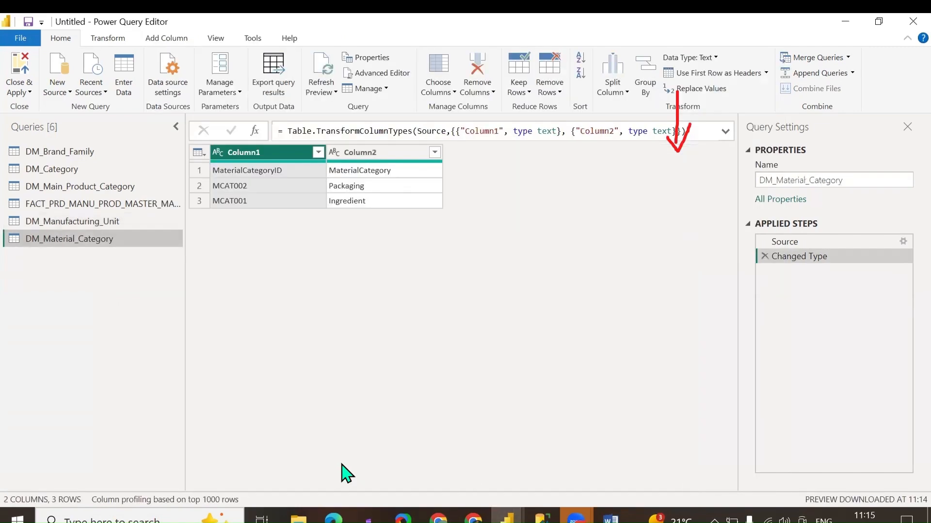
pyautogui.click(698, 73)
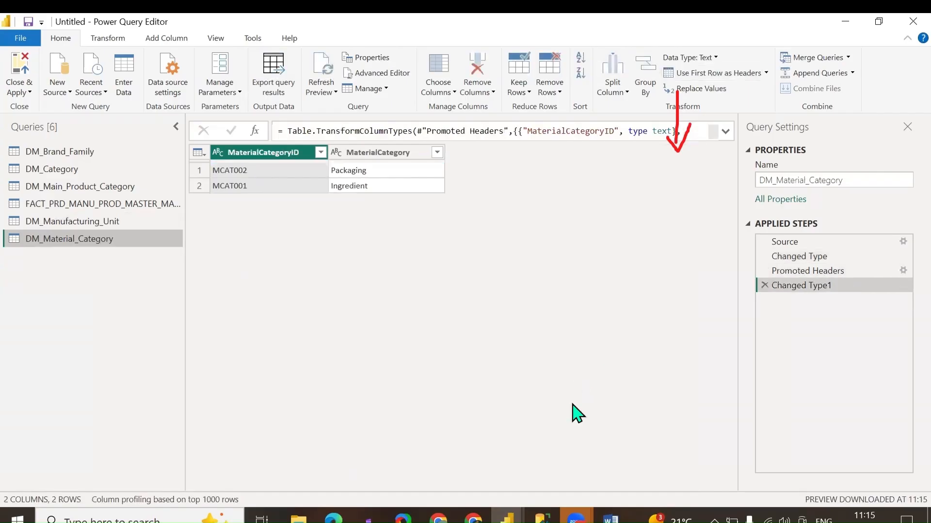
# Add DM_PackSize.csv from the Dataset folder as a Text/CSV query with the default import settings.
pyautogui.click(48, 91)
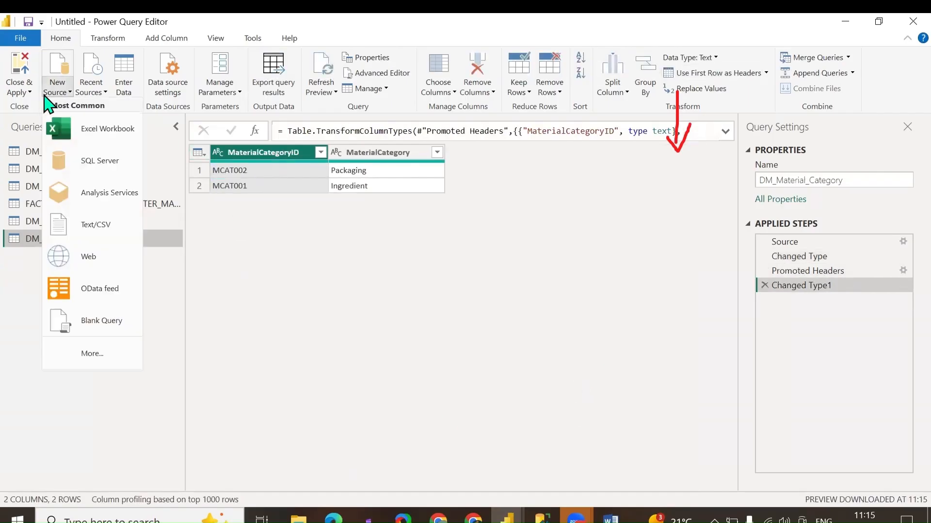
pyautogui.click(103, 238)
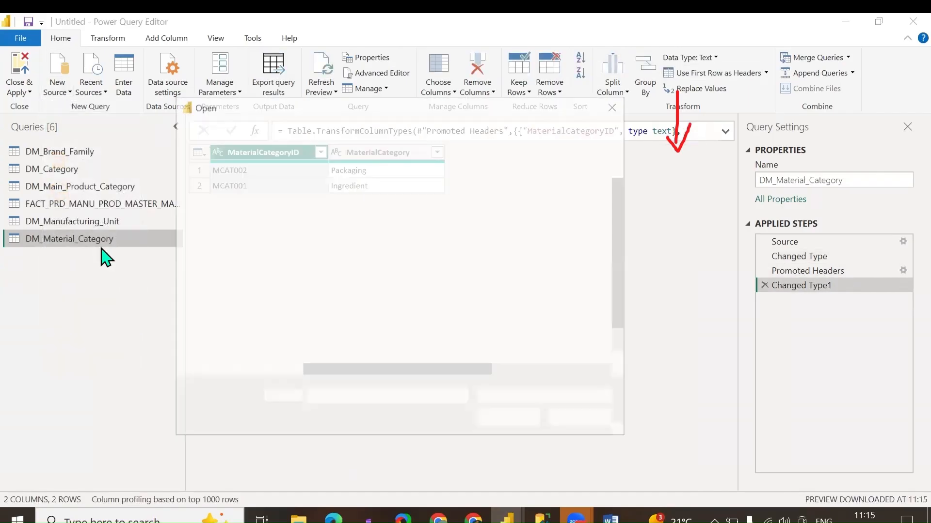
pyautogui.click(366, 290)
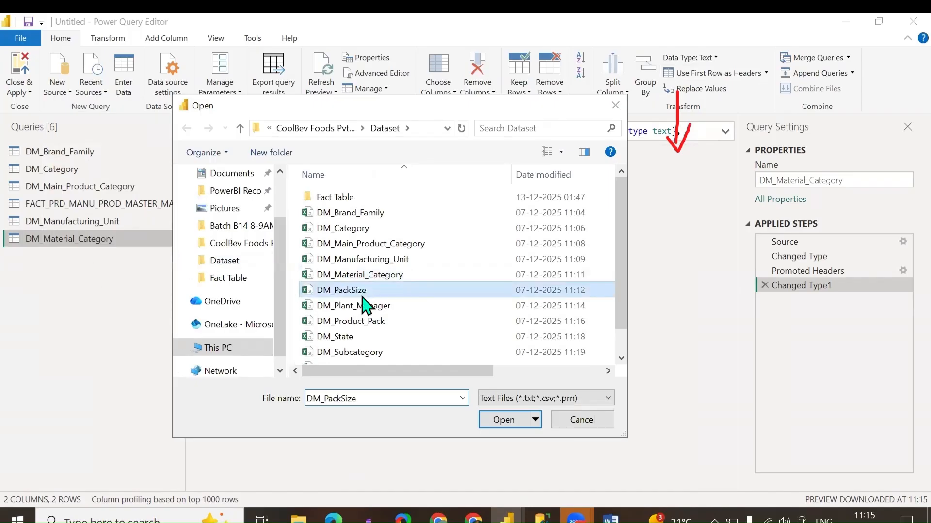
pyautogui.click(501, 421)
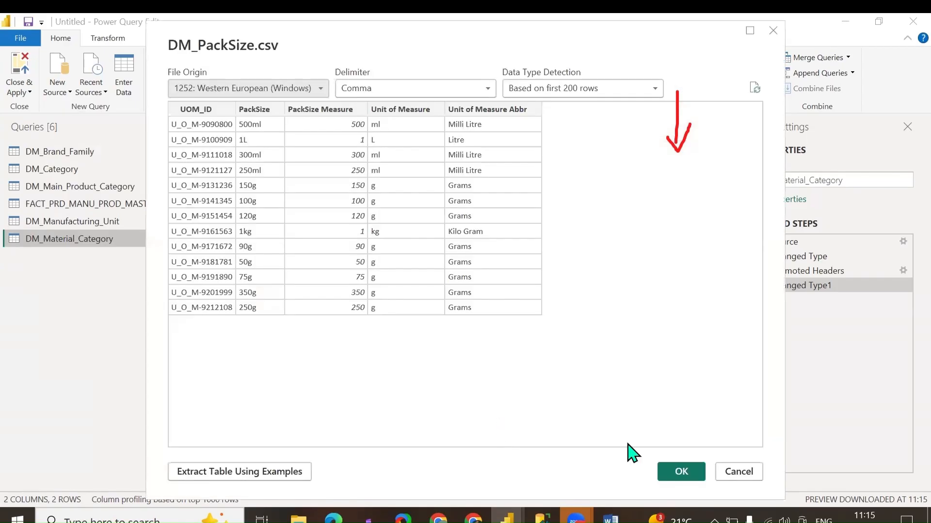
pyautogui.click(677, 474)
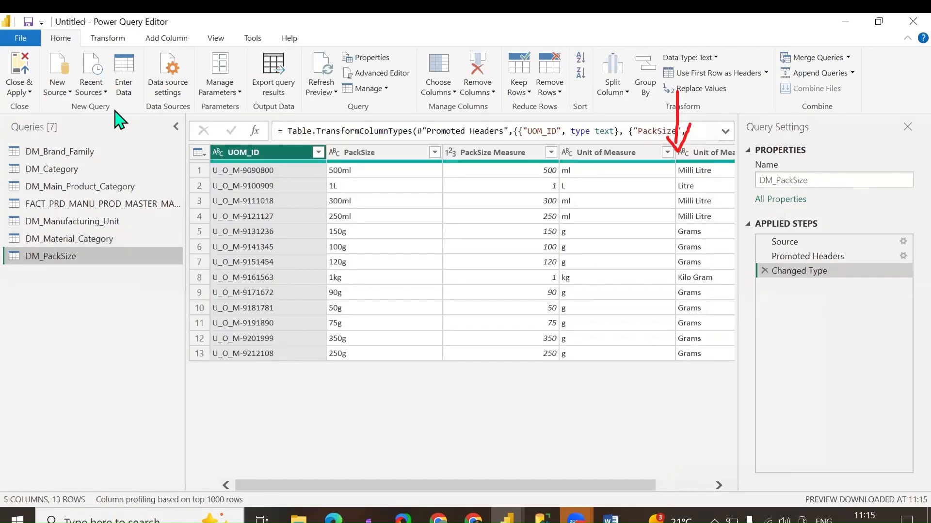
# Add DM_Plant_Manager.csv from the Dataset folder as a Text/CSV query with the default import settings.
pyautogui.click(63, 96)
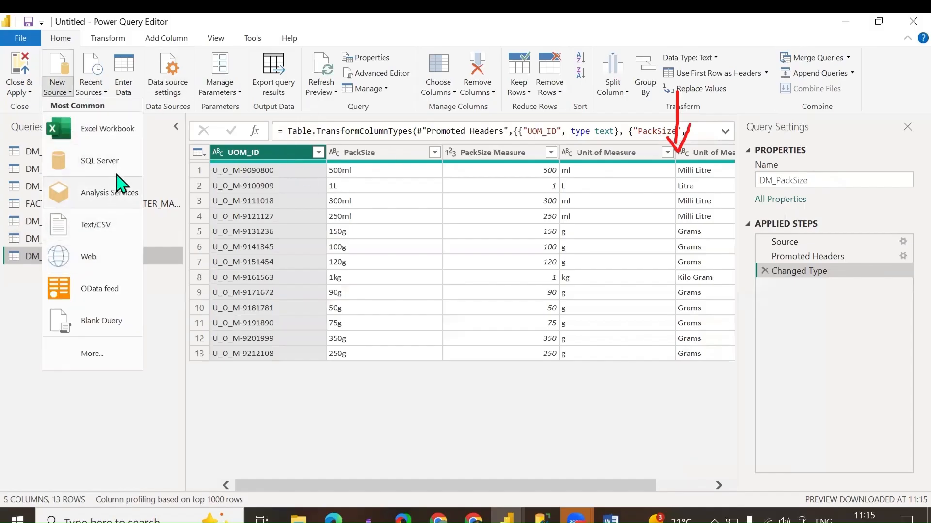
pyautogui.click(109, 232)
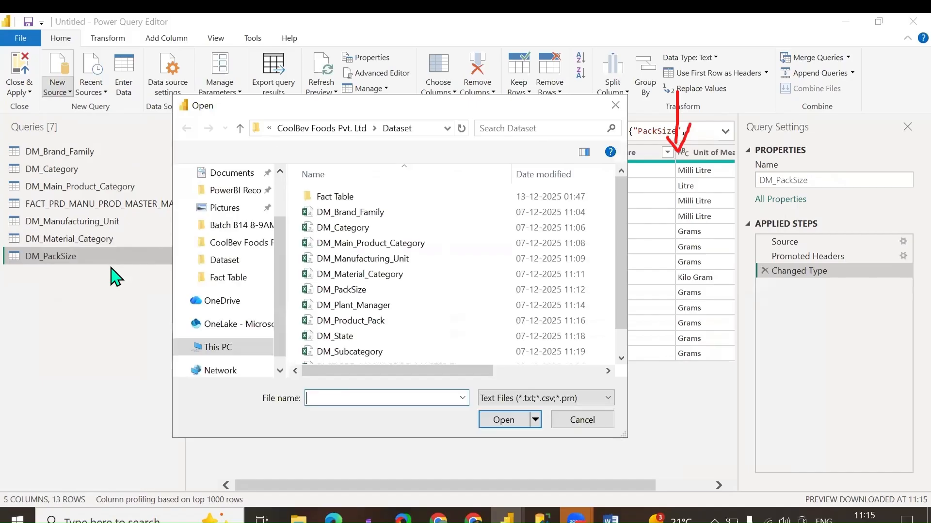
pyautogui.click(362, 306)
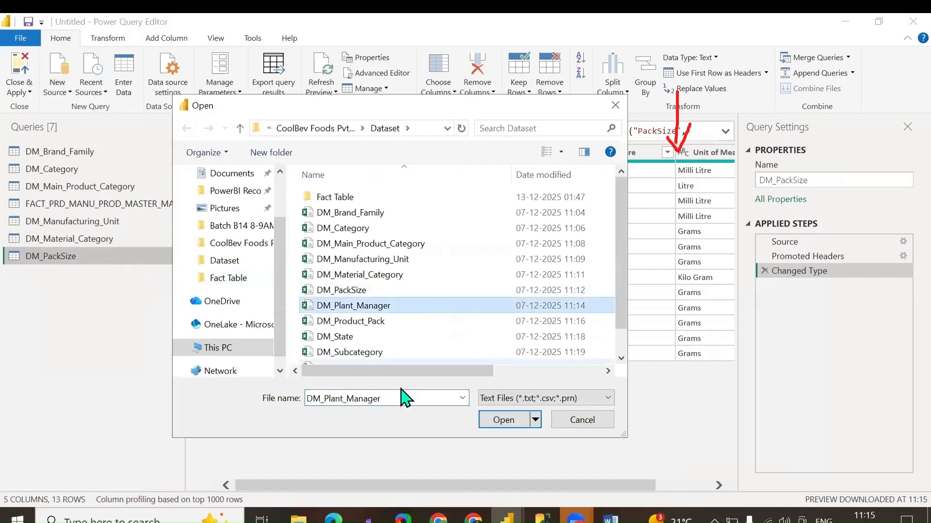
pyautogui.click(503, 420)
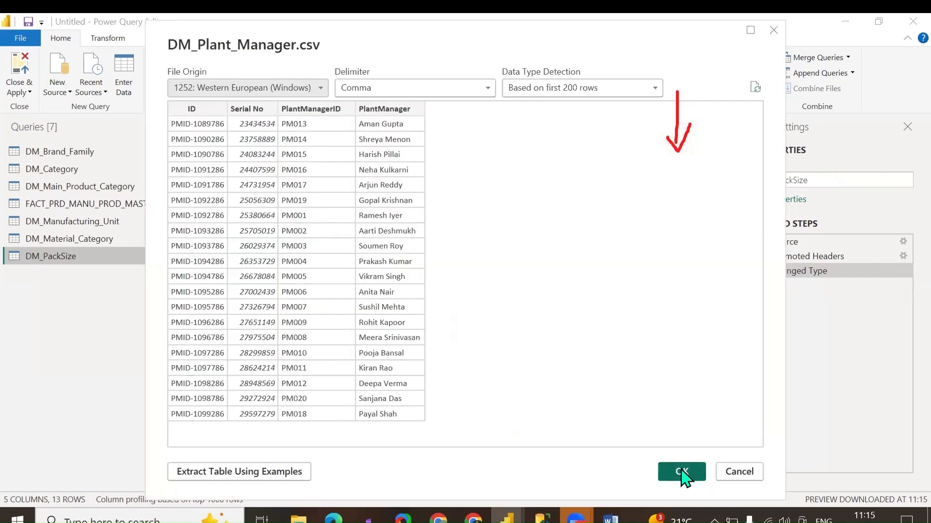
pyautogui.click(681, 472)
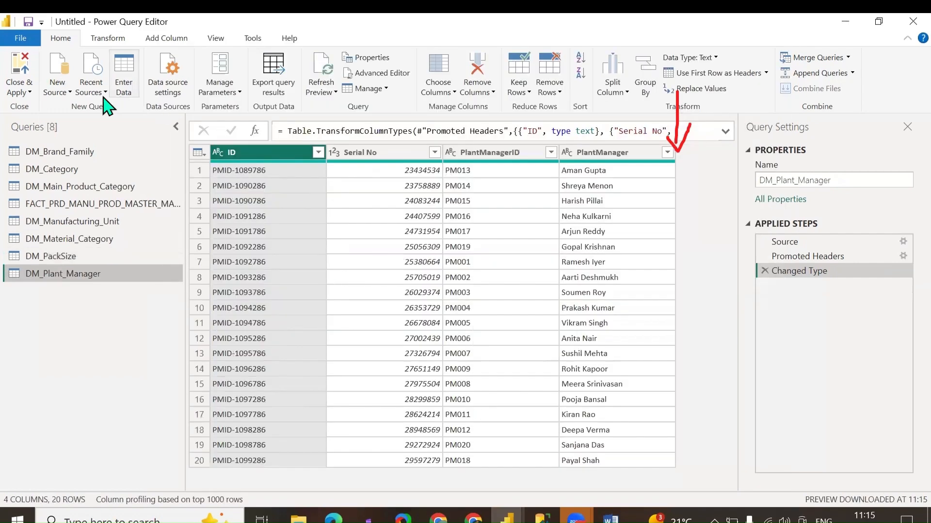
# Add DM_Product_Pack.csv from the Dataset folder as a Text/CSV query with the default import settings.
pyautogui.click(71, 93)
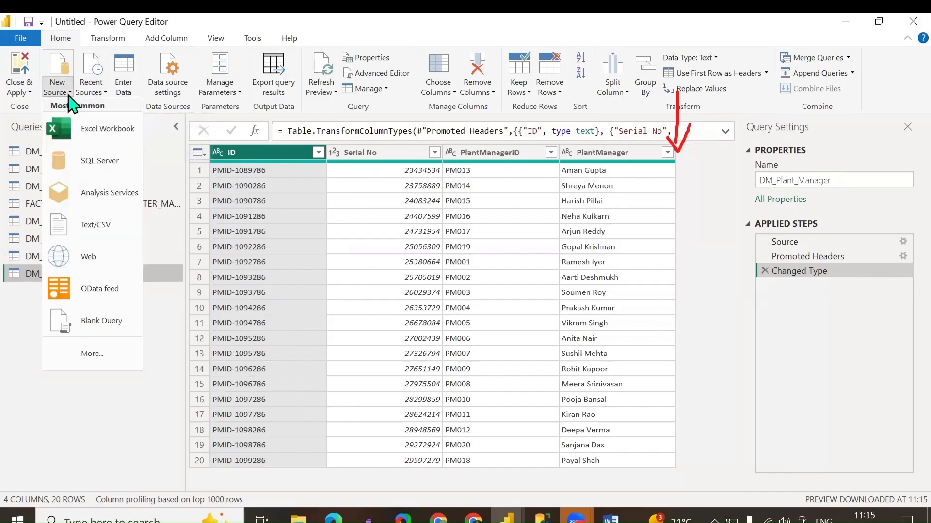
pyautogui.click(100, 231)
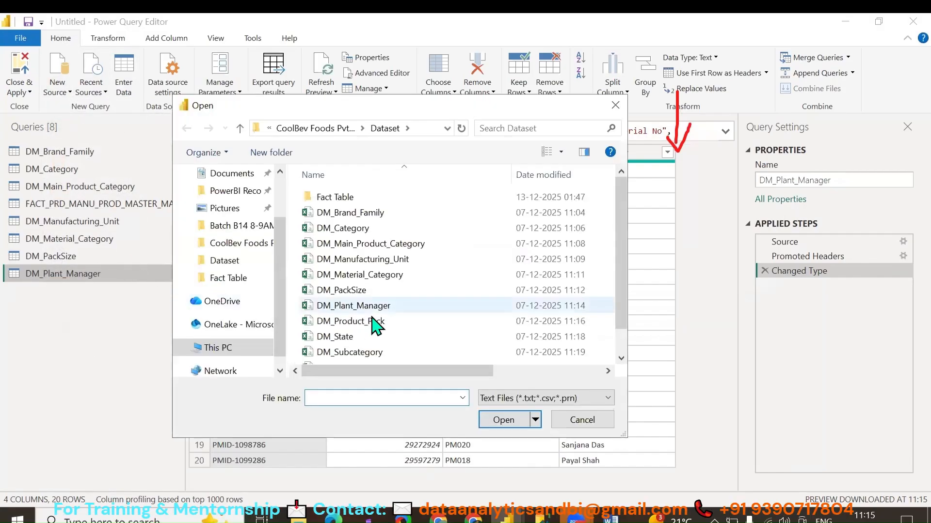
pyautogui.click(371, 318)
pyautogui.click(502, 420)
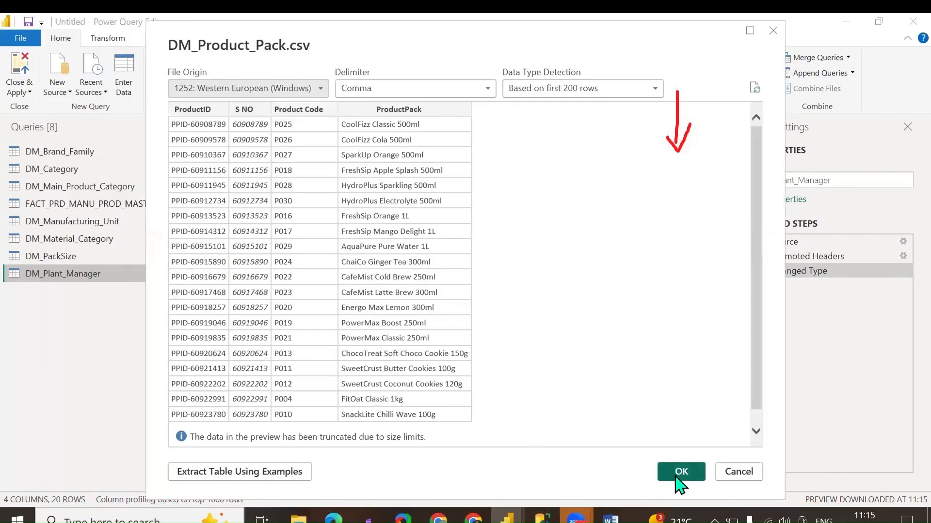
pyautogui.click(675, 474)
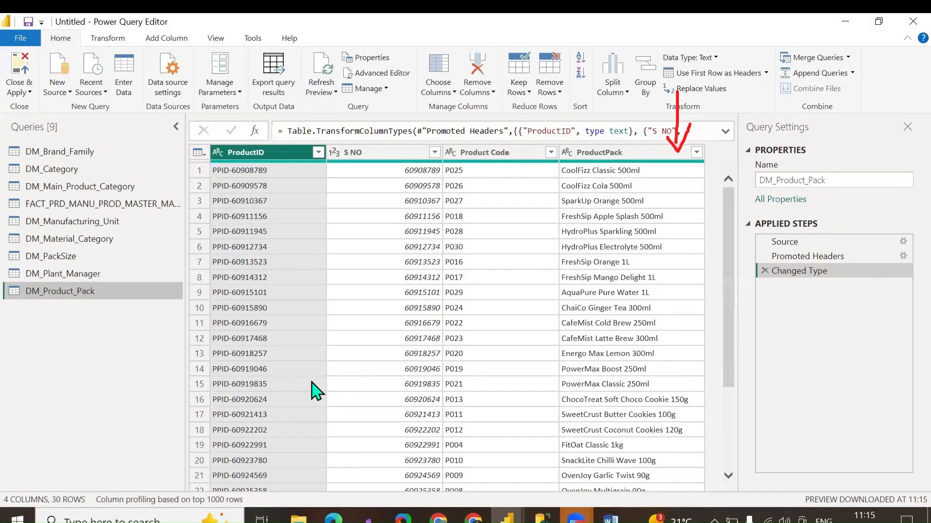
# Add DM_State.csv from the Dataset folder as a Text/CSV query with the default import settings.
pyautogui.click(57, 92)
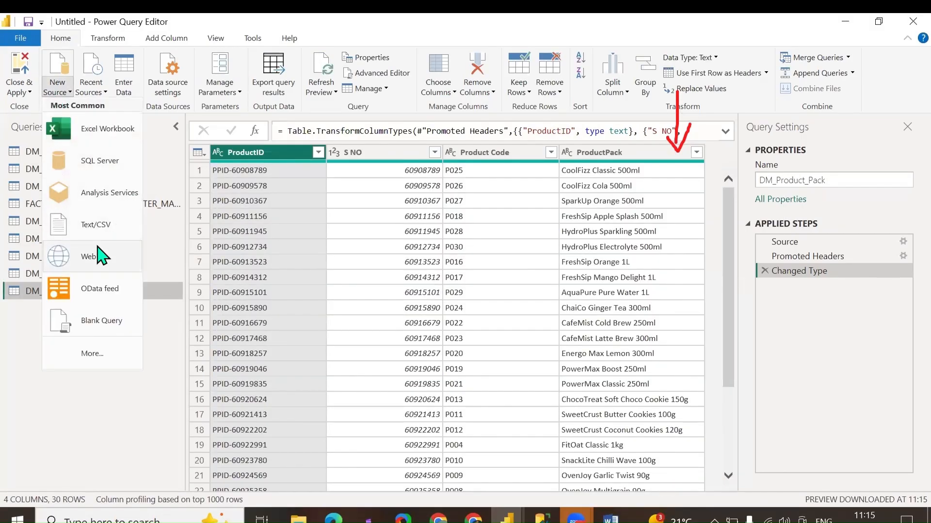
pyautogui.click(97, 225)
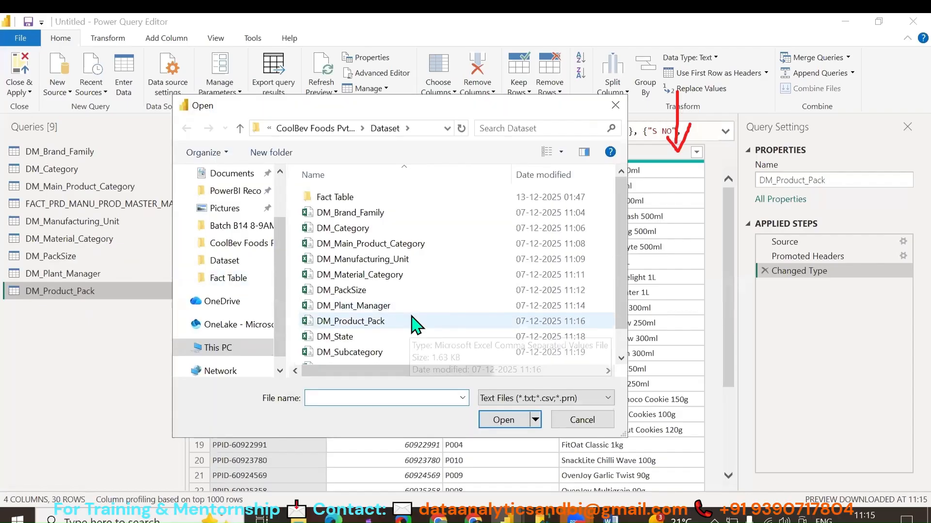
pyautogui.scroll(-1, 412, 323)
pyautogui.click(359, 313)
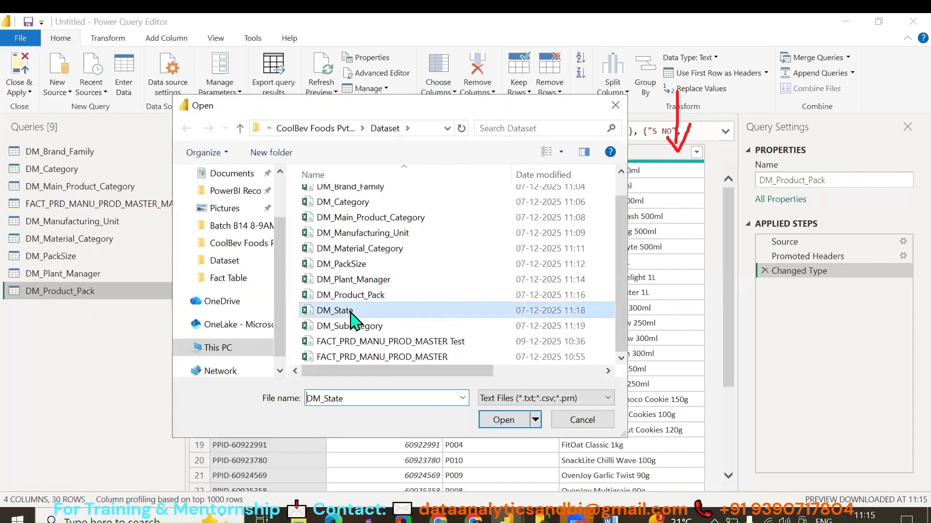
pyautogui.click(502, 421)
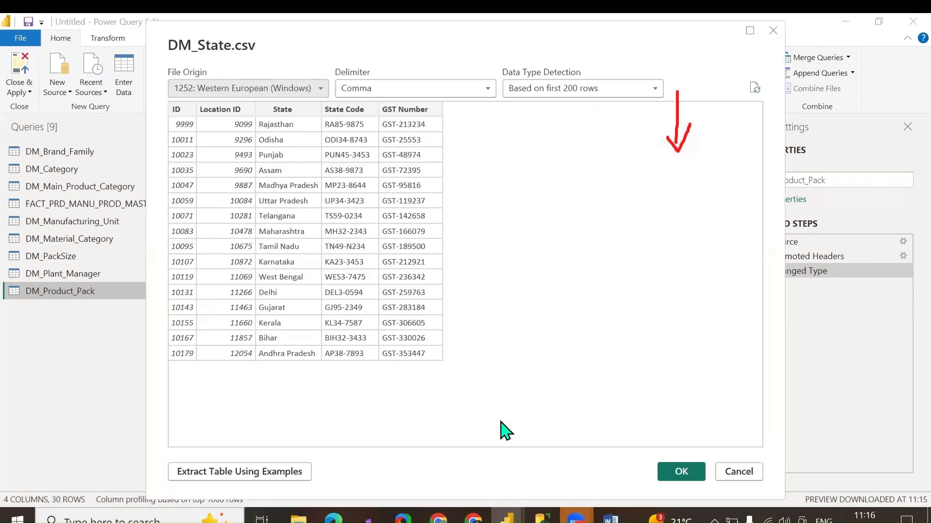
pyautogui.click(681, 472)
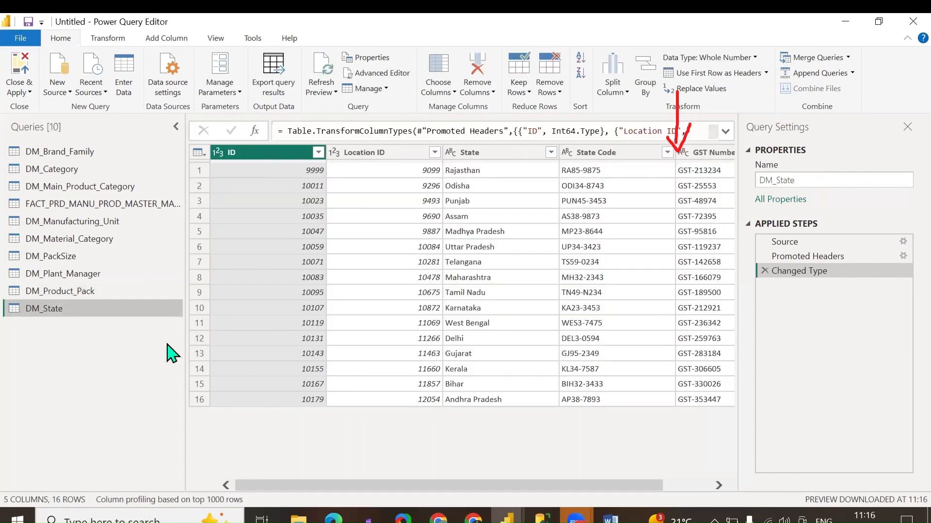
# Add DM_Subcategory.csv from the Dataset folder as a Text/CSV query with the default import settings.
pyautogui.click(61, 89)
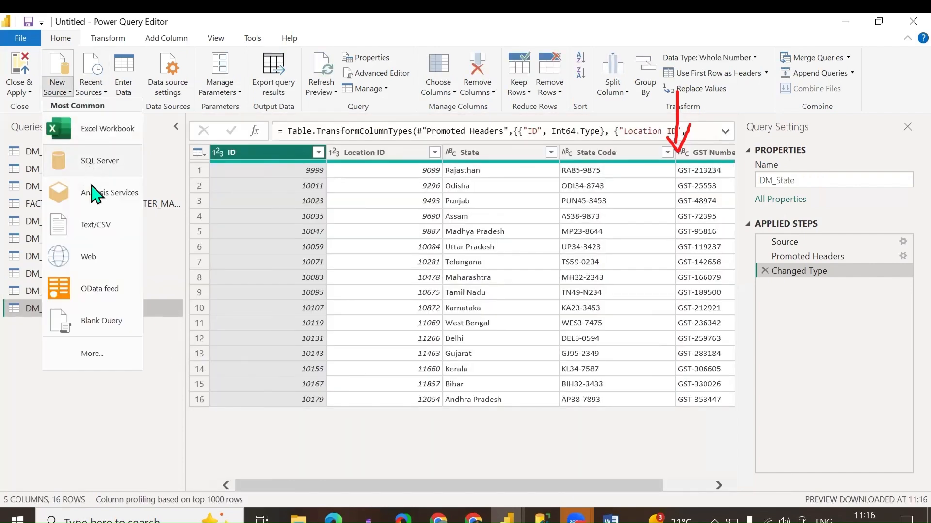
pyautogui.click(108, 224)
pyautogui.scroll(-1, 307, 297)
pyautogui.click(352, 327)
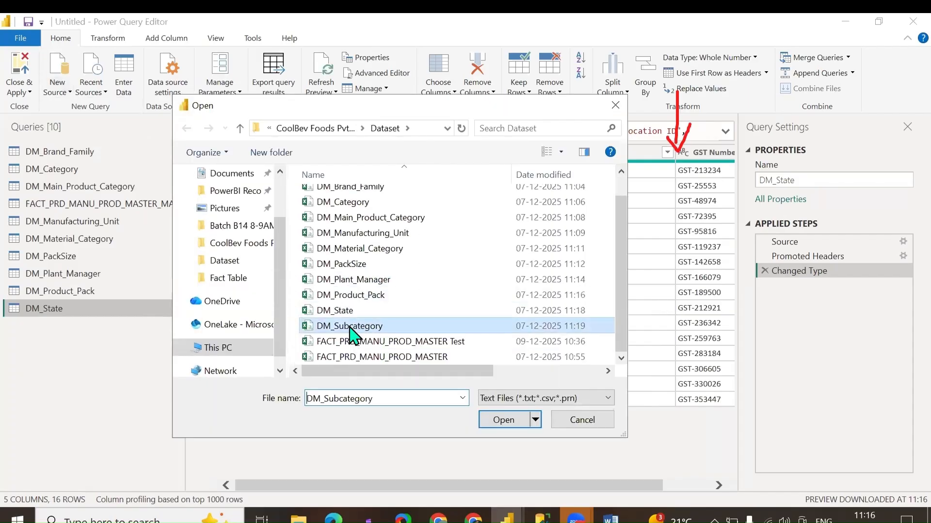
pyautogui.click(505, 421)
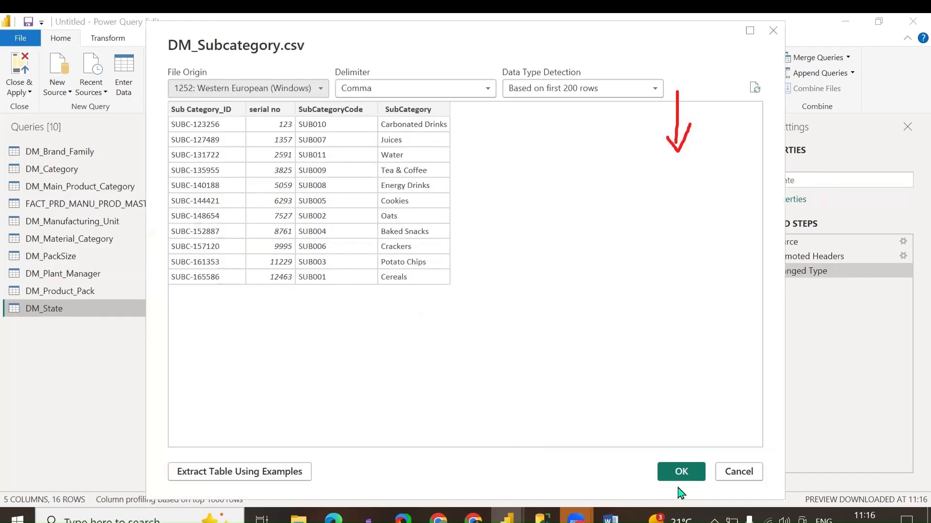
pyautogui.click(684, 474)
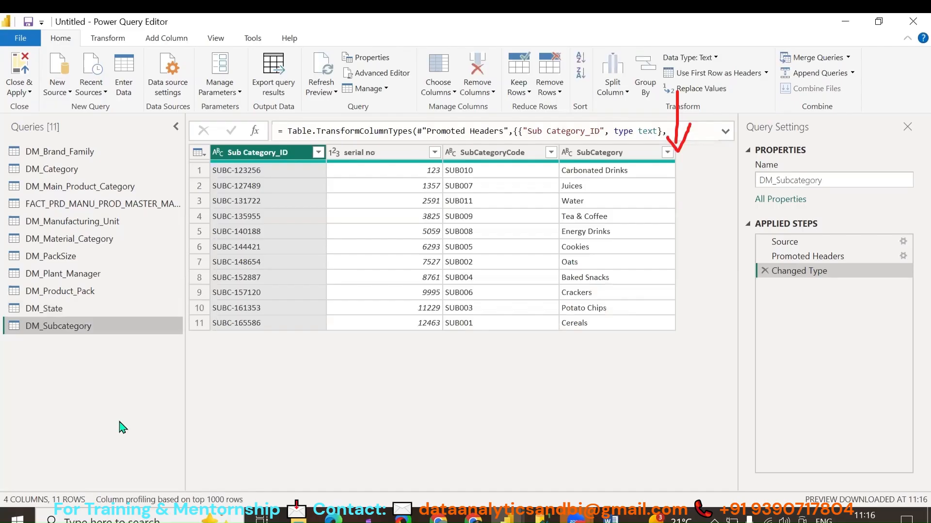
# Review the data sources in the current file in the data source settings and close them.
pyautogui.click(20, 38)
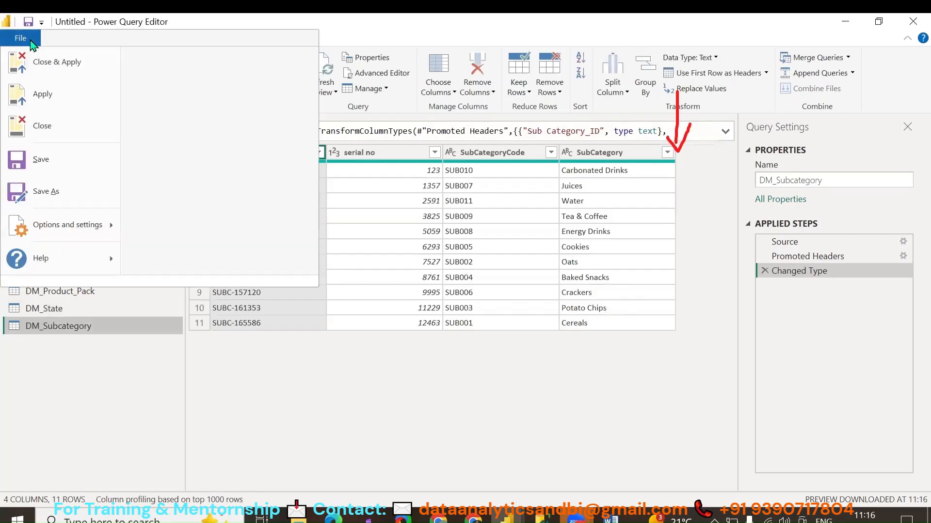
pyautogui.moveTo(69, 230)
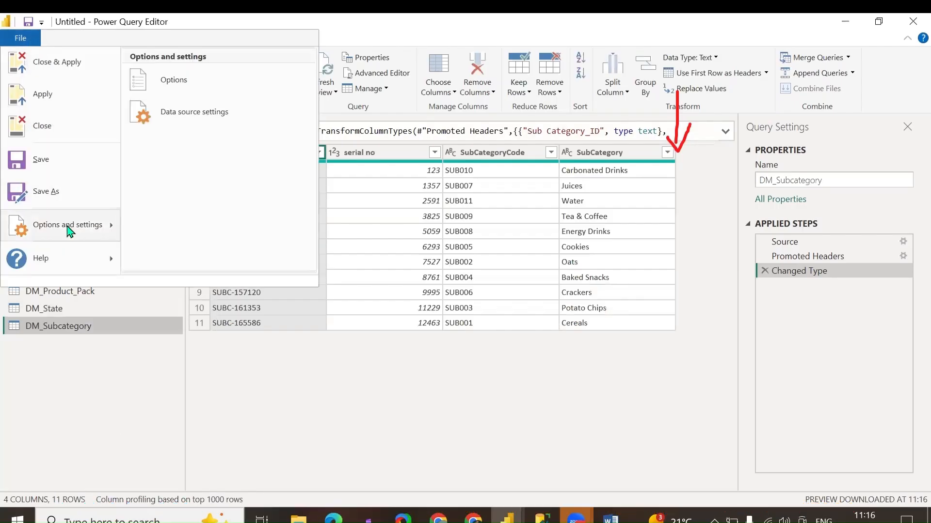
pyautogui.click(199, 120)
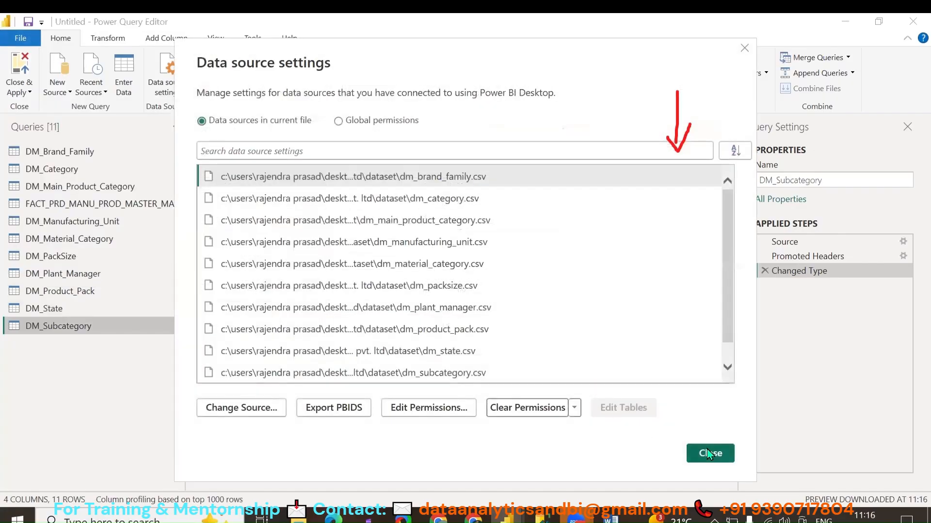
pyautogui.click(707, 454)
pyautogui.click(19, 95)
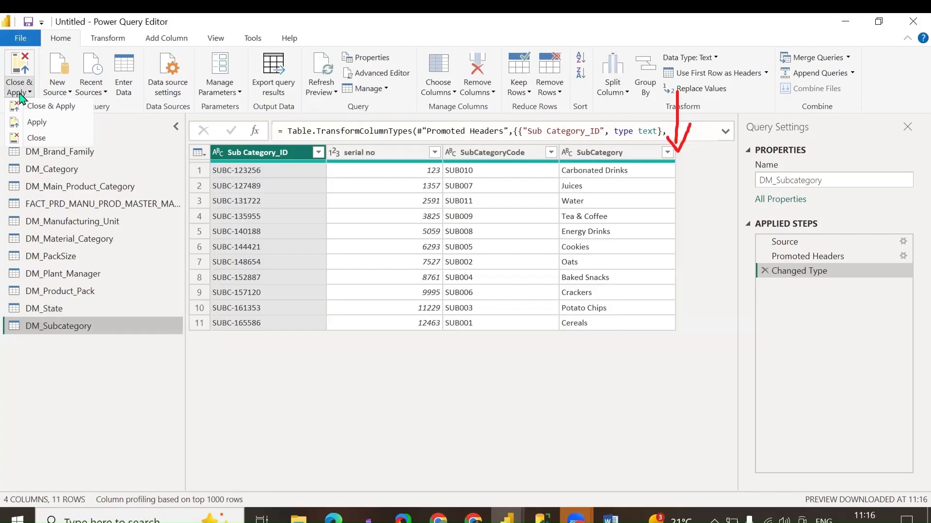
# Turn off importing relationships from data sources on first load in the current file's Data Load options.
pyautogui.click(36, 42)
pyautogui.moveTo(83, 225)
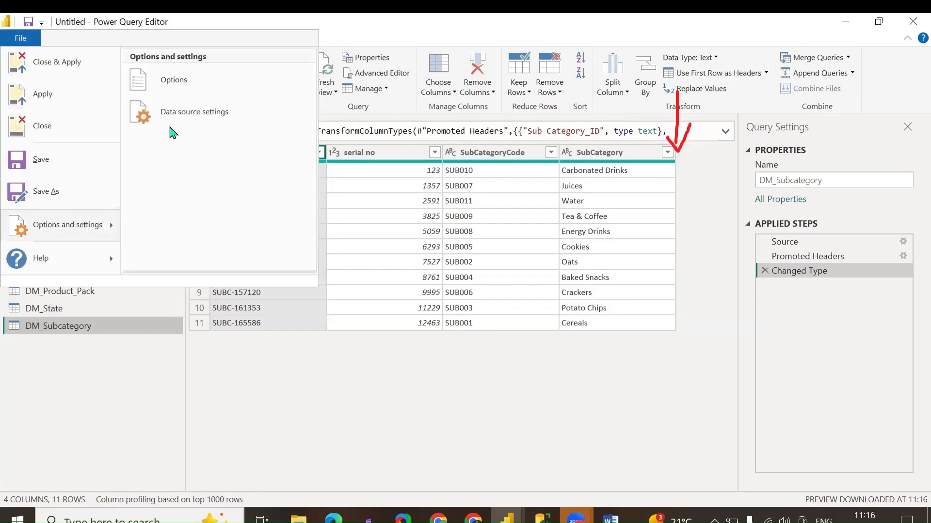
pyautogui.click(174, 88)
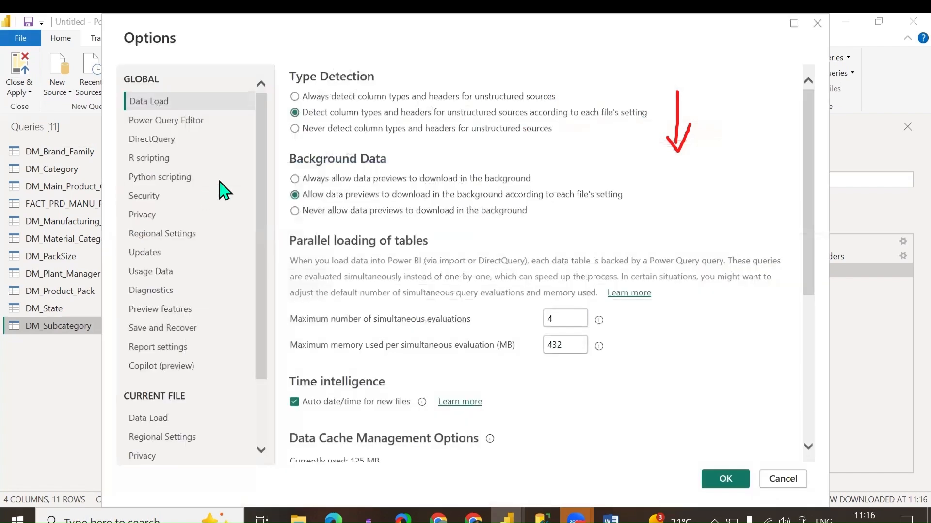
pyautogui.click(181, 419)
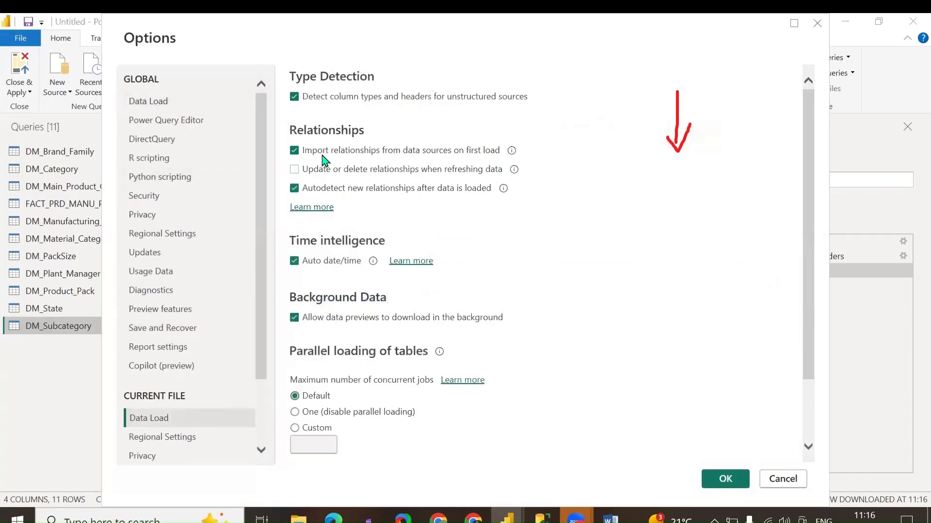
pyautogui.click(323, 152)
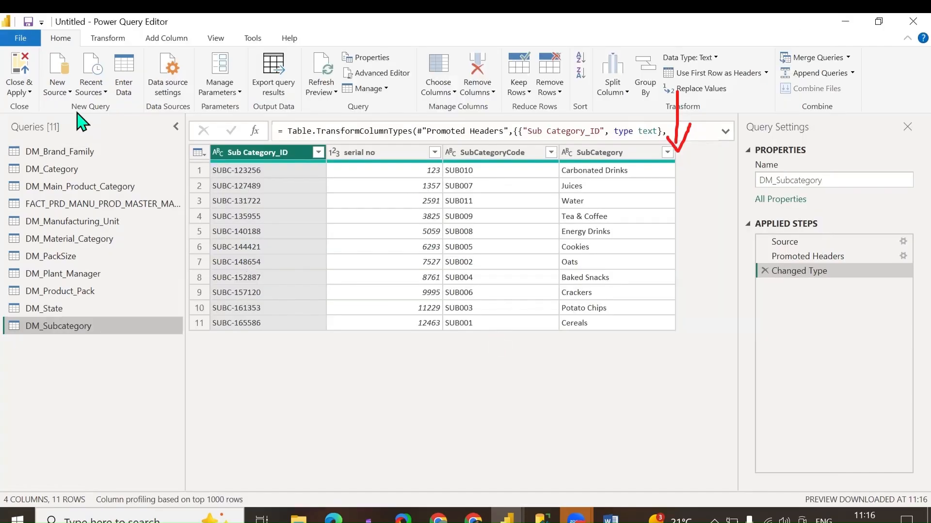
# Close the query editor and apply all queries to load them into the model, ending back in Power BI Desktop.
pyautogui.click(30, 93)
pyautogui.click(36, 106)
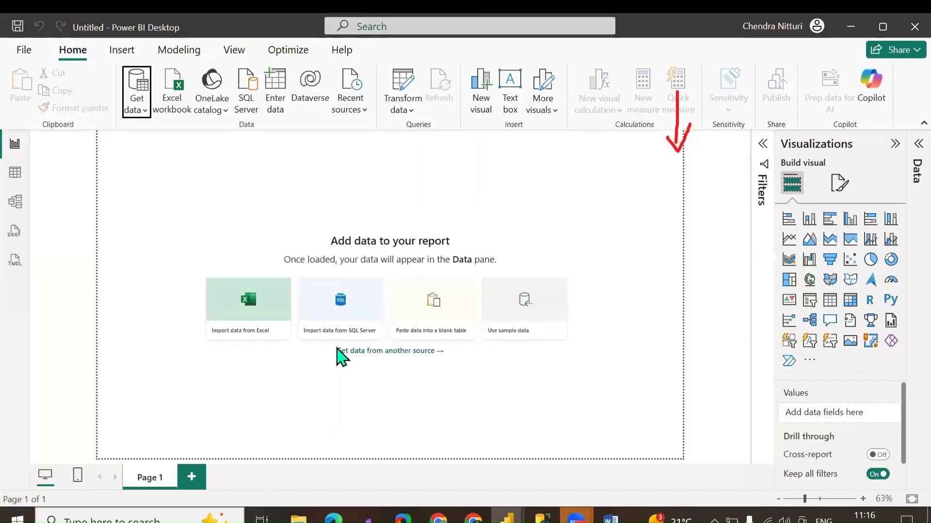
pyautogui.click(677, 148)
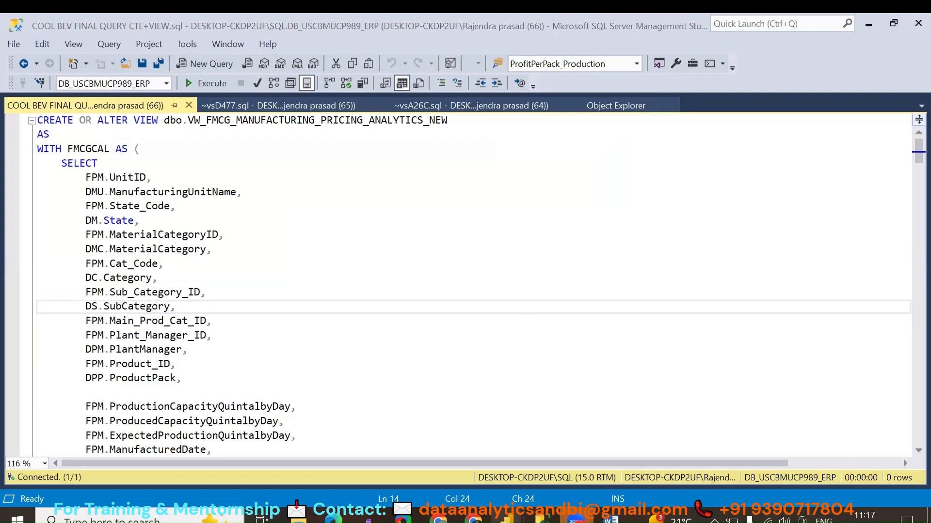
pyautogui.moveTo(506, 517)
pyautogui.click(617, 453)
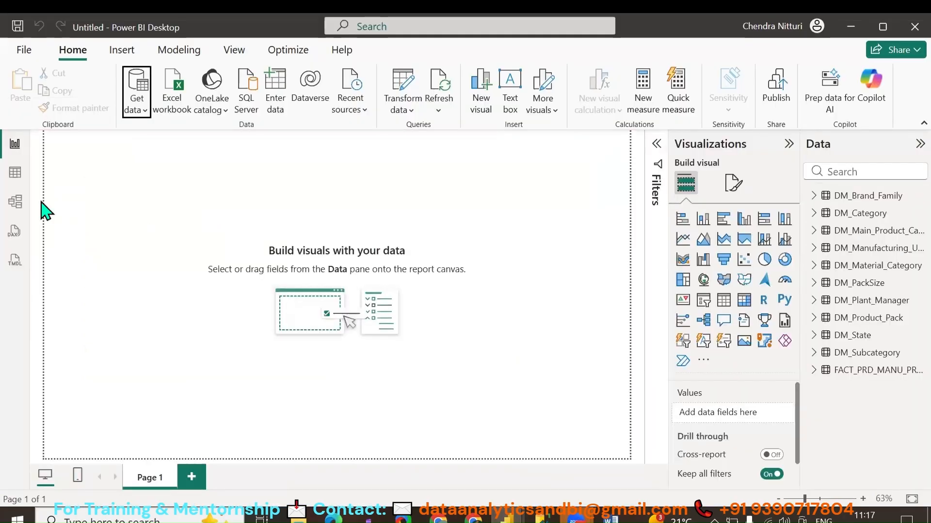
# Open the model view with the Properties pane collapsed and move the fact table card between DM_Material_Category and DM_PackSize.
pyautogui.click(15, 201)
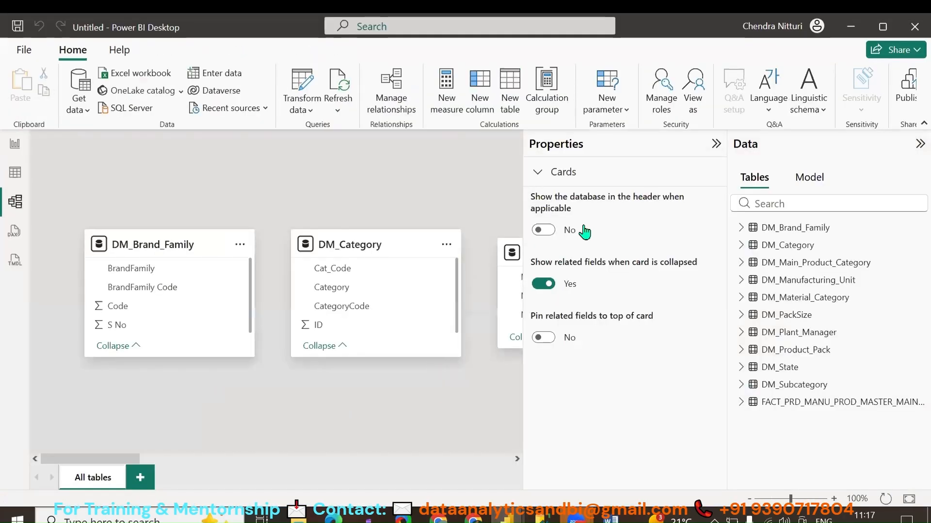
pyautogui.click(716, 144)
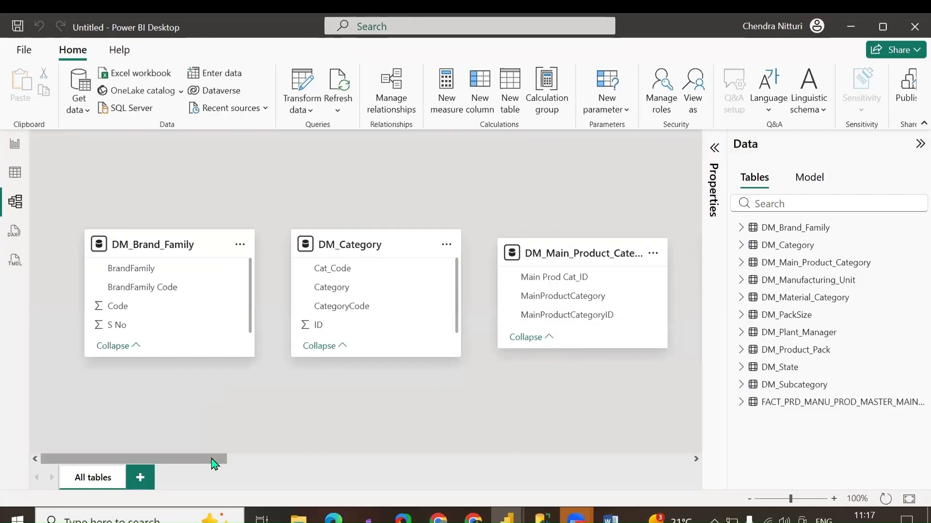
pyautogui.moveTo(216, 460); pyautogui.dragTo(688, 453)
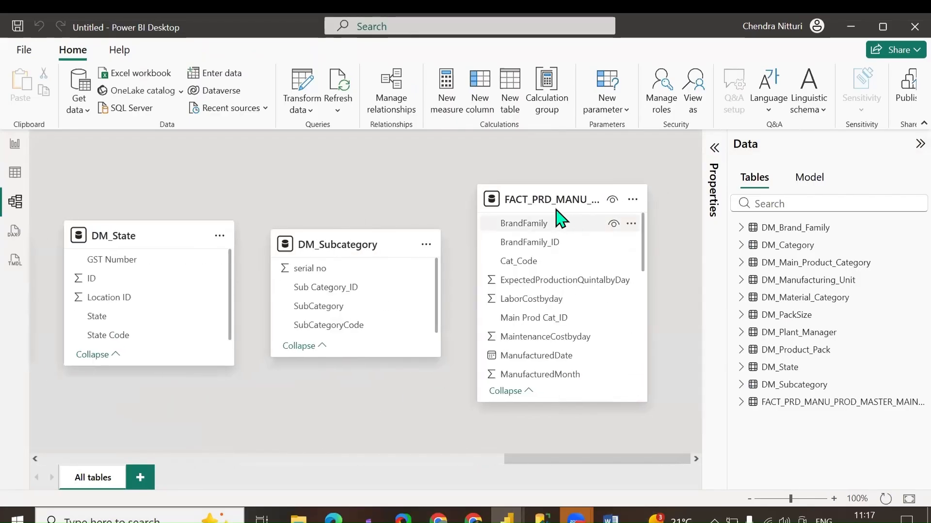
pyautogui.moveTo(553, 207); pyautogui.dragTo(144, 387)
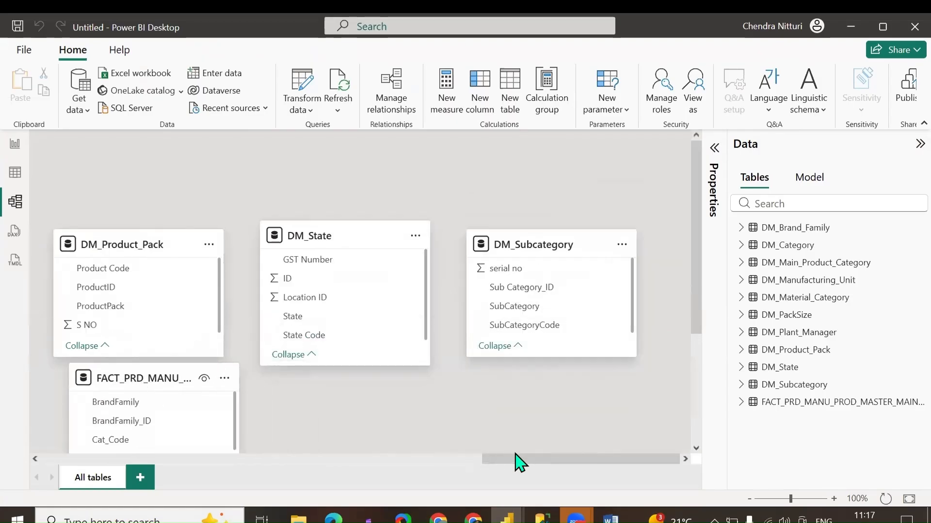
pyautogui.moveTo(516, 454); pyautogui.dragTo(376, 478)
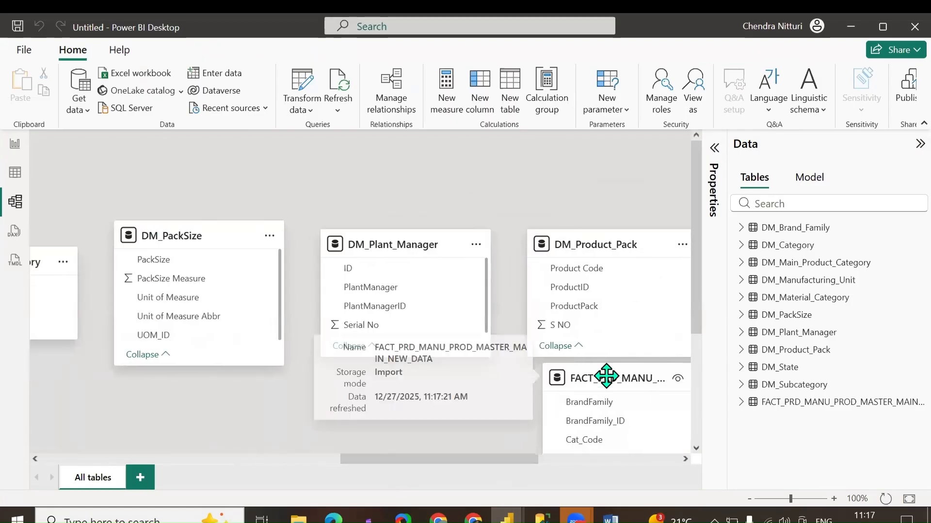
pyautogui.moveTo(606, 376); pyautogui.dragTo(318, 183)
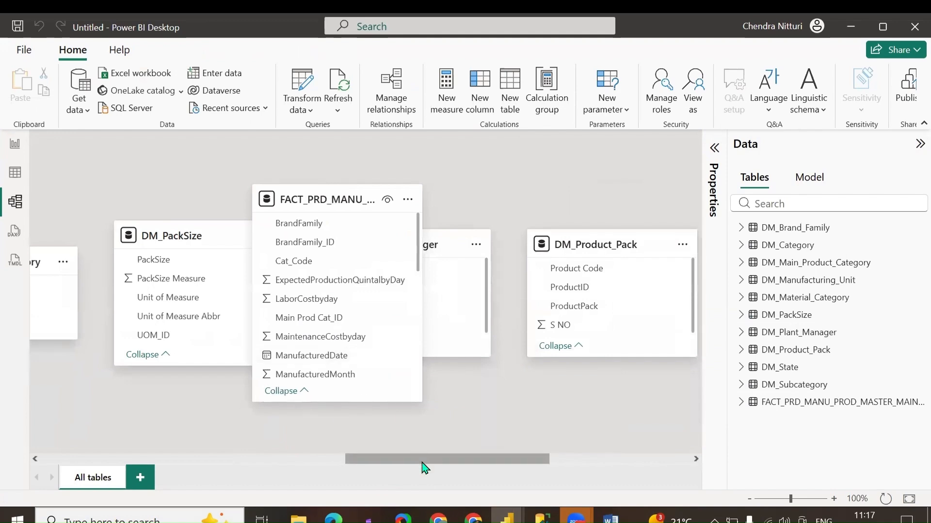
pyautogui.moveTo(422, 468); pyautogui.dragTo(339, 473)
pyautogui.moveTo(609, 201); pyautogui.dragTo(271, 219)
# Stack the DM_Material_Category card above the DM_Manufacturing_Unit card to the left of the fact table.
pyautogui.moveTo(128, 238); pyautogui.dragTo(111, 324)
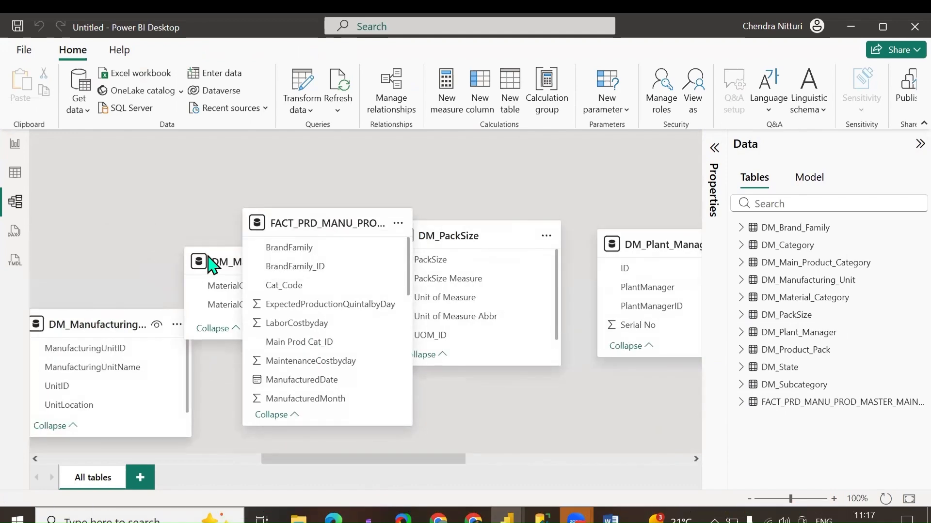
pyautogui.moveTo(208, 259); pyautogui.dragTo(69, 169)
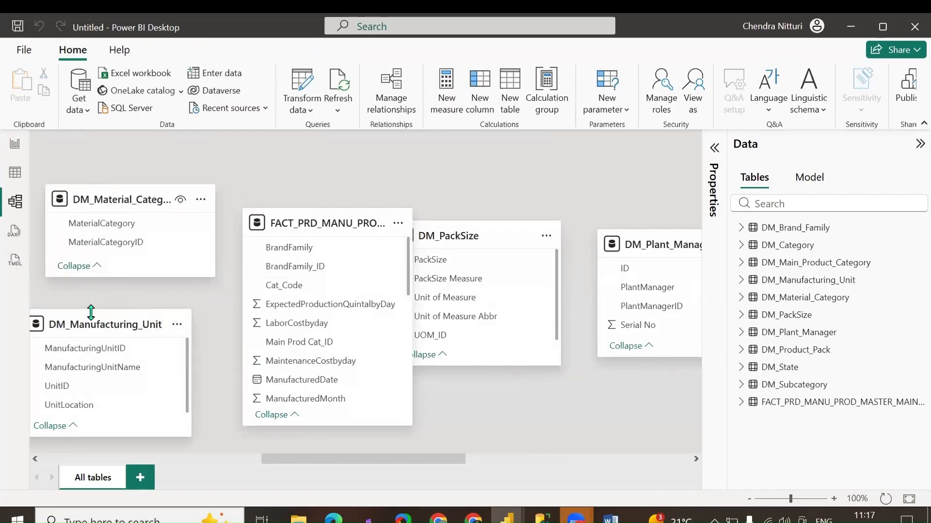
pyautogui.moveTo(93, 322); pyautogui.dragTo(119, 324)
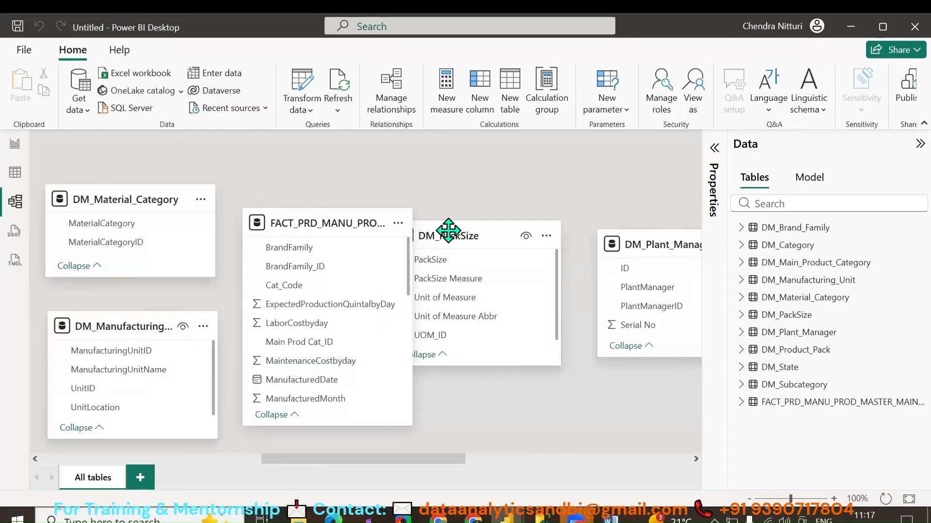
# Move the DM_PackSize card clear of the fact table on its right and place the DM_Plant_Manager card below the fact table.
pyautogui.moveTo(448, 231); pyautogui.dragTo(494, 195)
pyautogui.moveTo(654, 246); pyautogui.dragTo(572, 422)
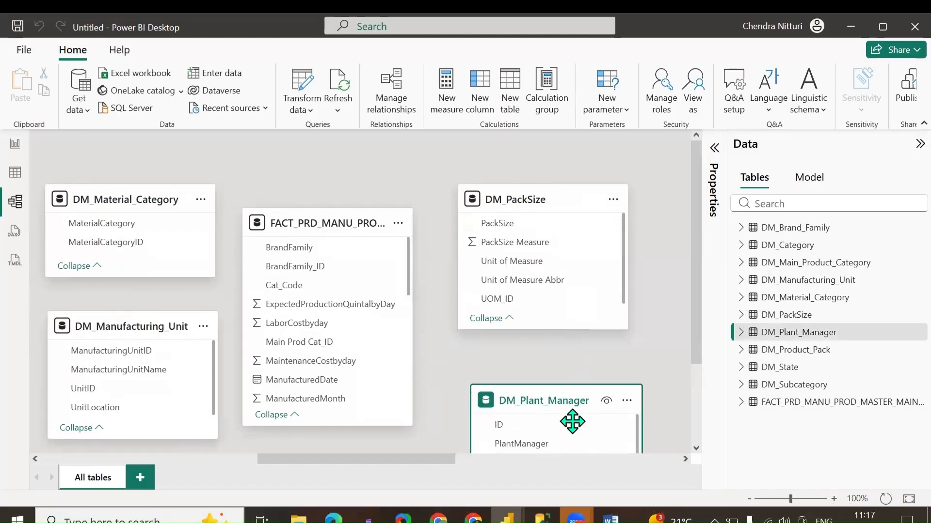
pyautogui.click(749, 499)
pyautogui.click(749, 499)
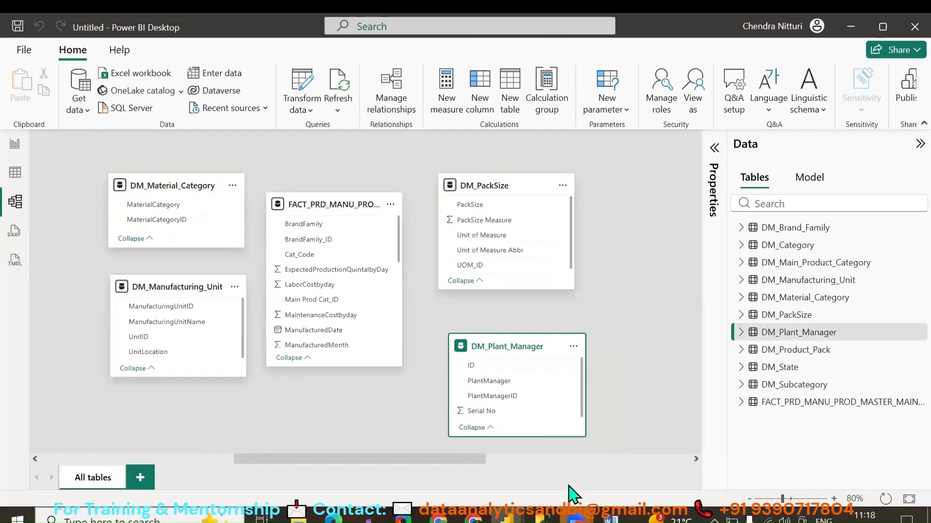
pyautogui.moveTo(411, 461); pyautogui.dragTo(376, 461)
pyautogui.moveTo(521, 346); pyautogui.dragTo(338, 427)
# Move the DM_Main_Product_Category card below DM_PackSize and the DM_Product_Pack card below DM_Manufacturing_Unit.
pyautogui.moveTo(232, 460); pyautogui.dragTo(179, 462)
pyautogui.moveTo(111, 231); pyautogui.dragTo(643, 358)
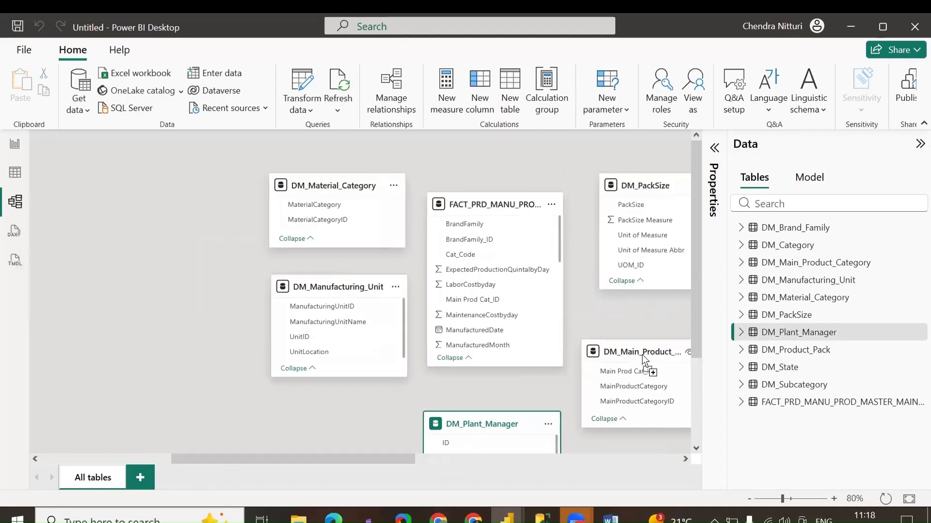
pyautogui.moveTo(339, 461); pyautogui.dragTo(464, 460)
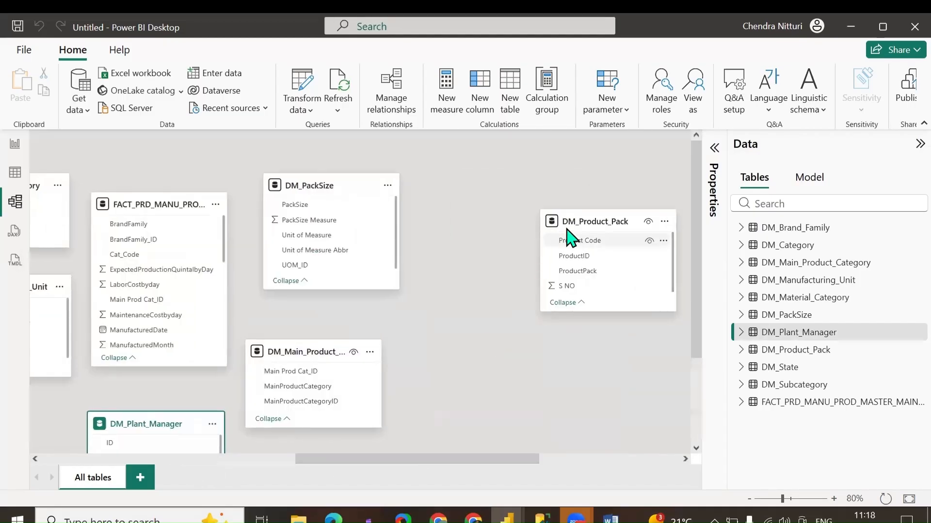
pyautogui.moveTo(595, 220); pyautogui.dragTo(59, 416)
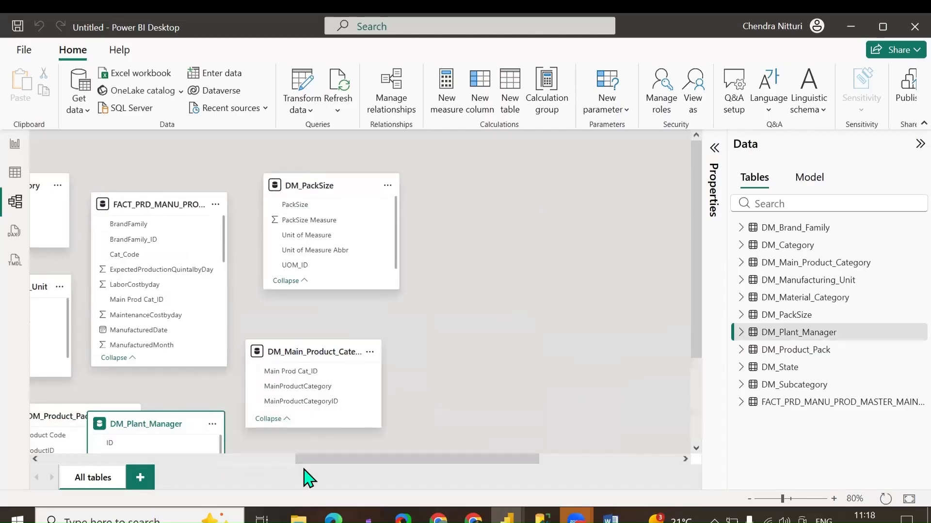
pyautogui.moveTo(351, 460); pyautogui.dragTo(270, 463)
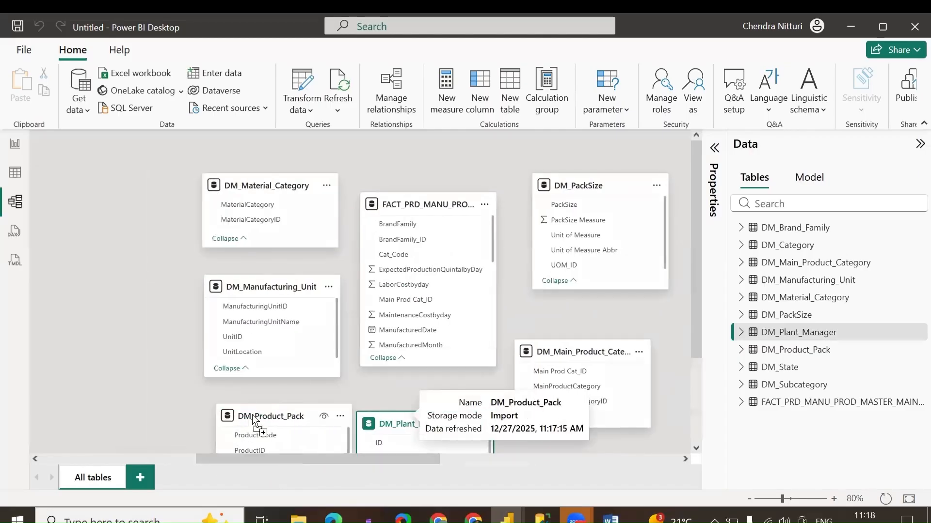
pyautogui.moveTo(245, 416); pyautogui.dragTo(235, 426)
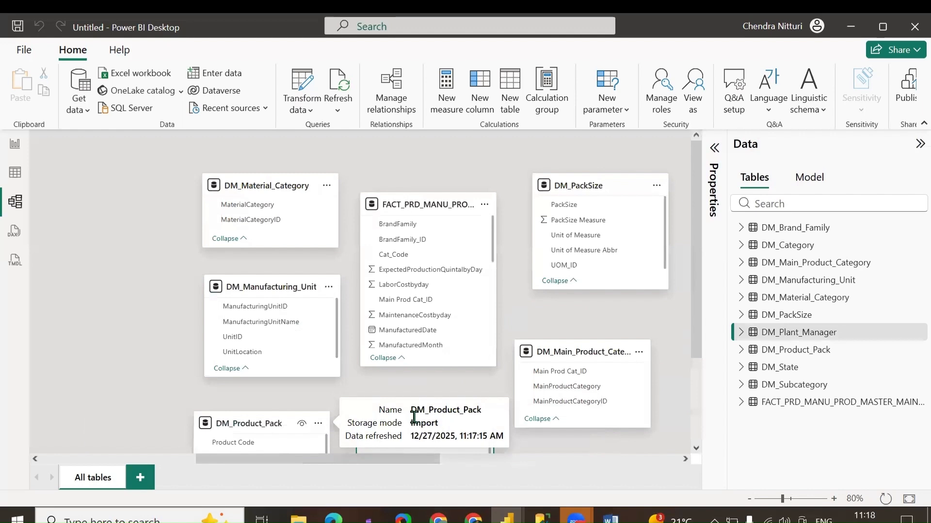
# Shift the fact table, DM_Main_Product_Category, DM_PackSize and DM_Plant_Manager cards lower to free space above them.
pyautogui.moveTo(437, 207); pyautogui.dragTo(444, 252)
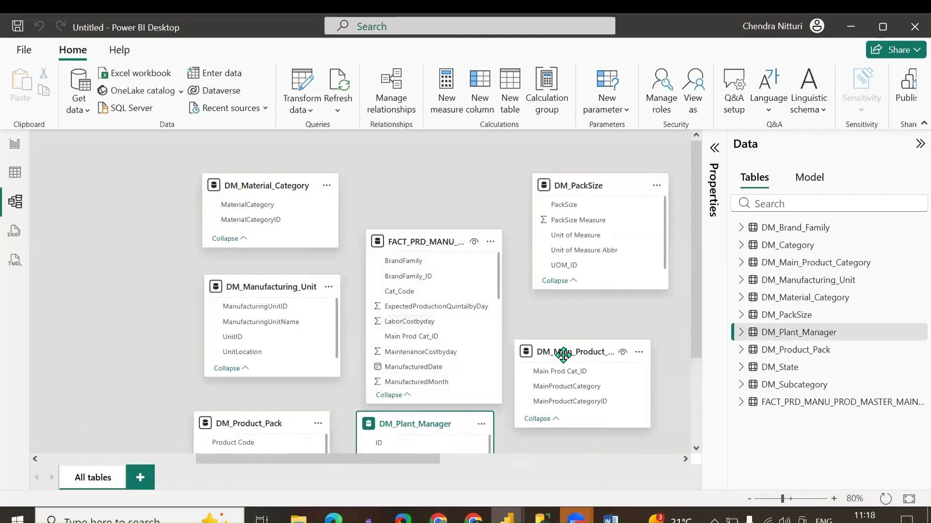
pyautogui.moveTo(562, 353); pyautogui.dragTo(585, 389)
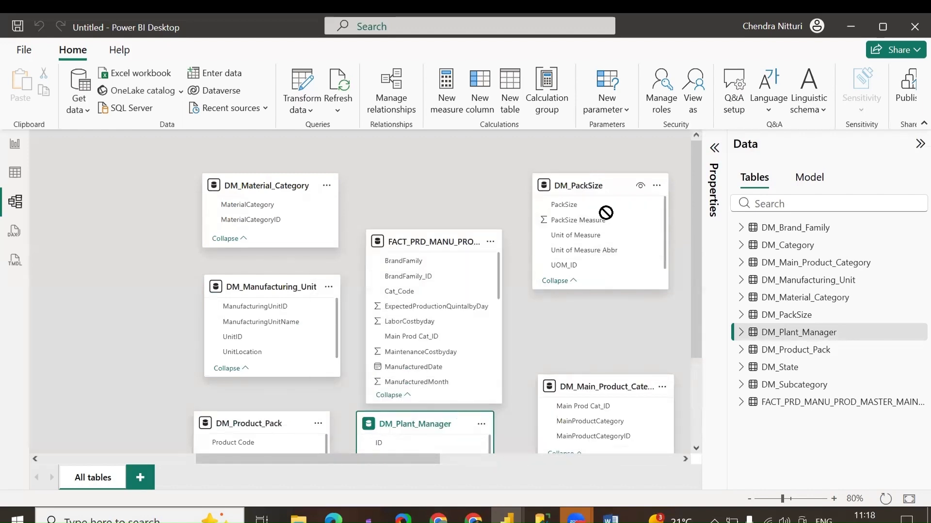
pyautogui.moveTo(588, 191); pyautogui.dragTo(597, 244)
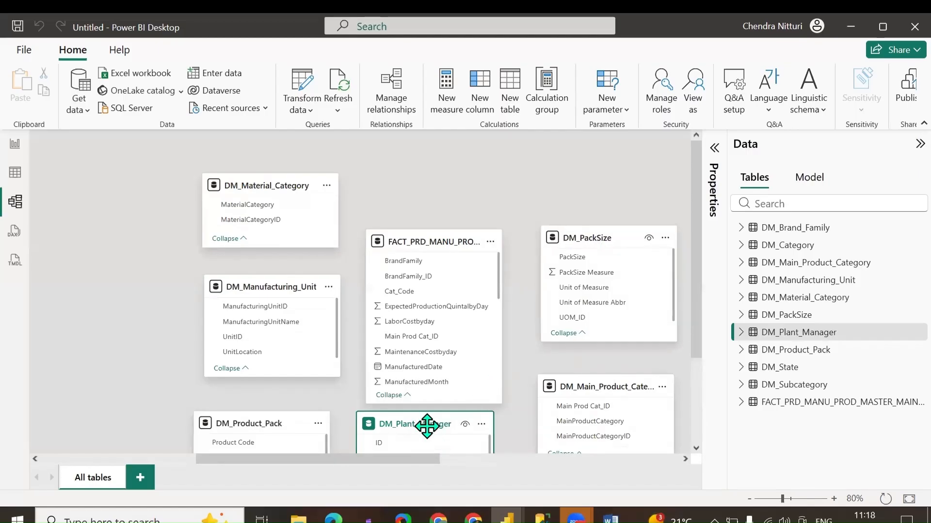
pyautogui.moveTo(426, 423); pyautogui.dragTo(644, 464)
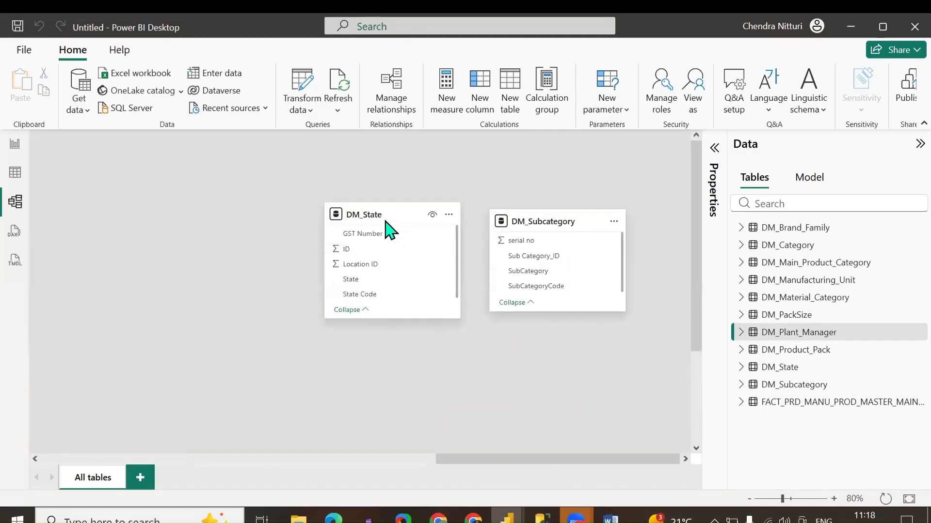
# Bring the DM_Subcategory card above the fact table and the DM_State card over the upper part of DM_PackSize.
pyautogui.moveTo(385, 222); pyautogui.dragTo(166, 208)
pyautogui.moveTo(554, 219); pyautogui.dragTo(260, 155)
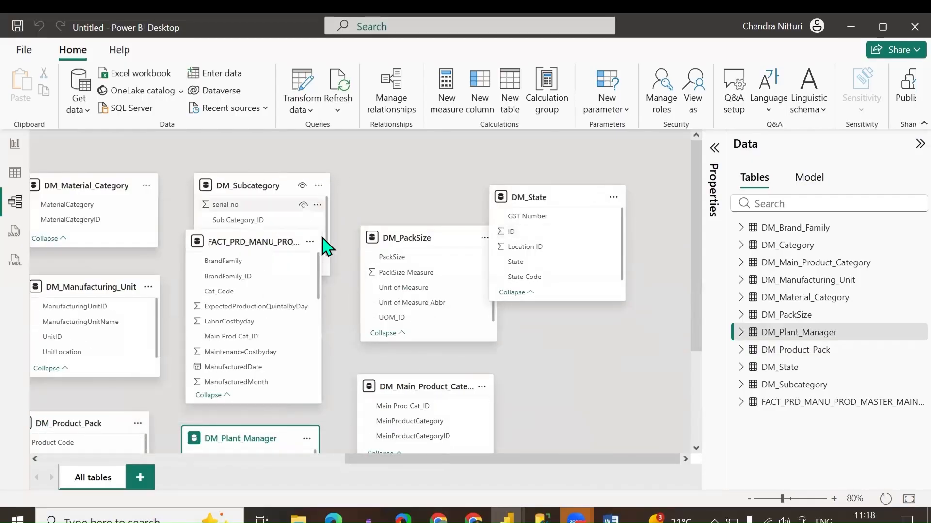
pyautogui.moveTo(544, 197); pyautogui.dragTo(551, 174)
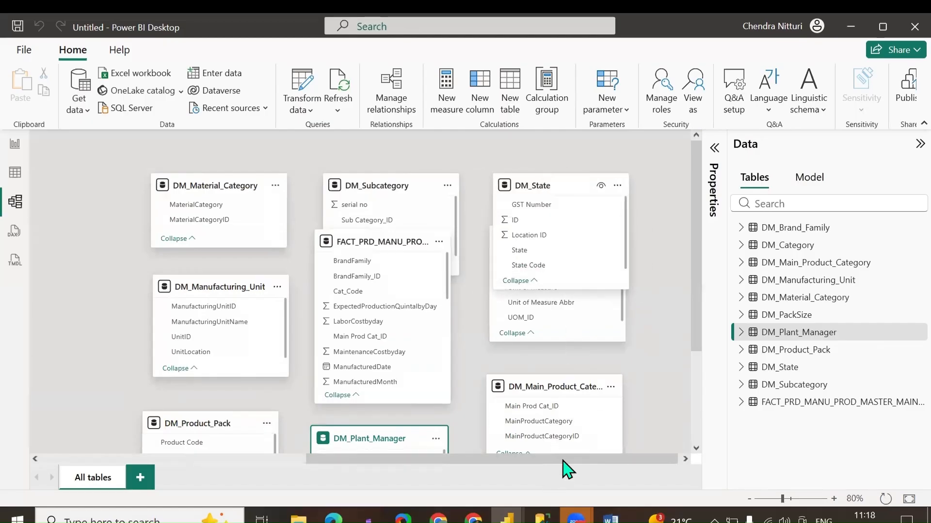
# Arrange the DM_Brand_Family card above the DM_Category card in a column left of DM_Material_Category and DM_Manufacturing_Unit.
pyautogui.moveTo(566, 460); pyautogui.dragTo(268, 471)
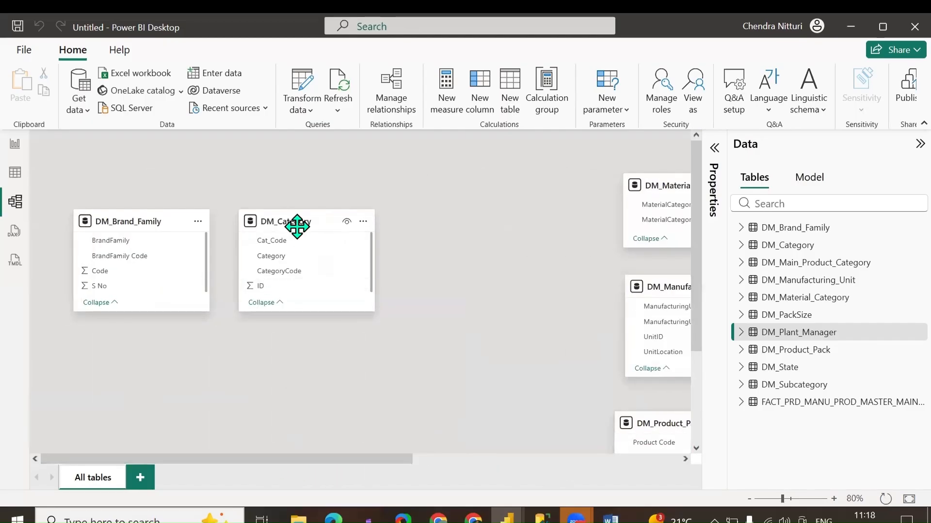
pyautogui.moveTo(297, 222); pyautogui.dragTo(512, 356)
pyautogui.moveTo(400, 463); pyautogui.dragTo(451, 465)
pyautogui.moveTo(66, 221); pyautogui.dragTo(529, 238)
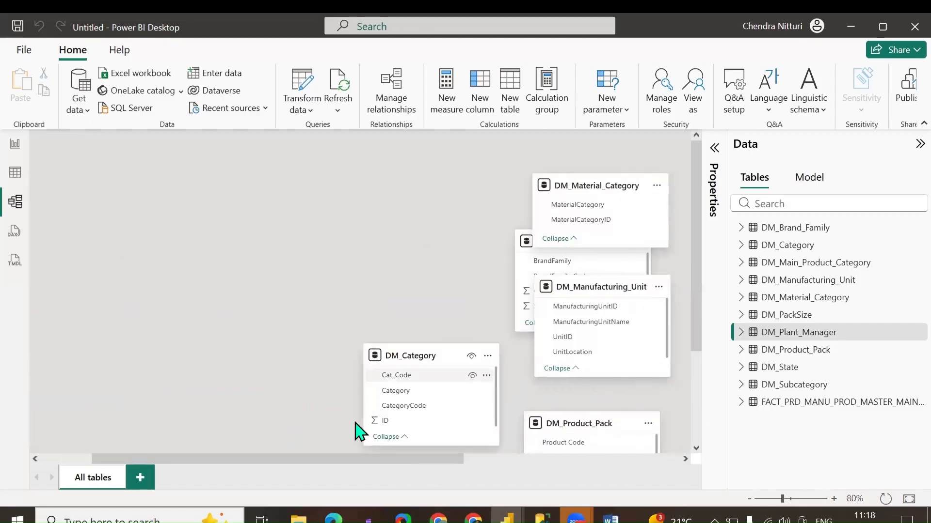
pyautogui.moveTo(349, 457); pyautogui.dragTo(298, 458)
pyautogui.moveTo(374, 460); pyautogui.dragTo(627, 461)
pyautogui.moveTo(168, 255)
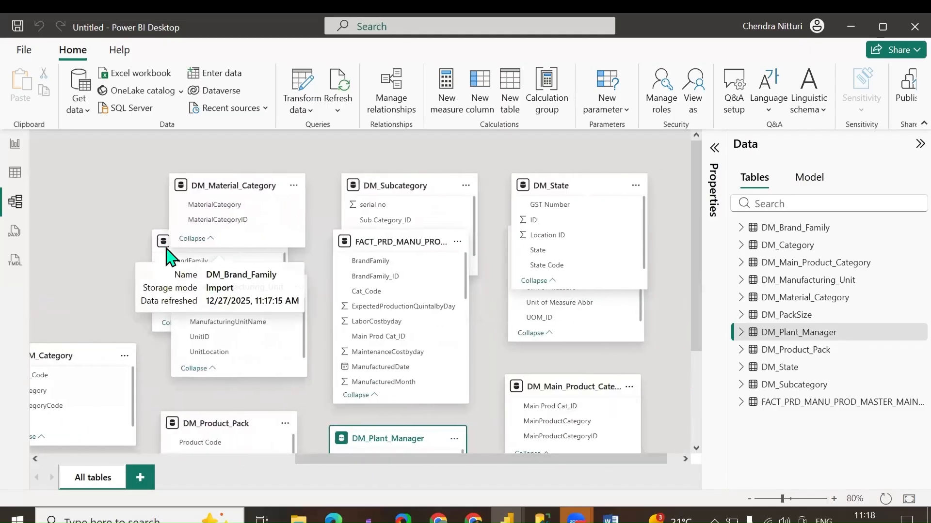
pyautogui.moveTo(109, 223); pyautogui.dragTo(38, 204)
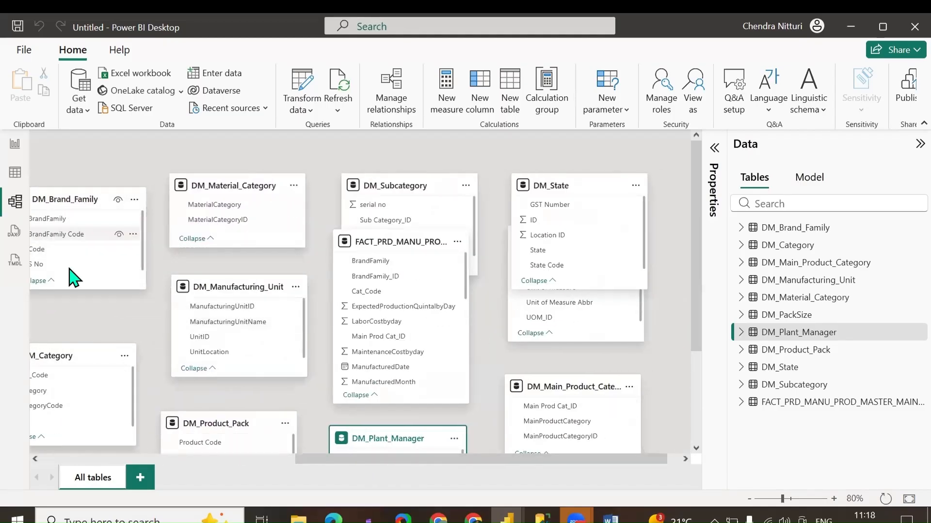
pyautogui.moveTo(82, 359); pyautogui.dragTo(98, 369)
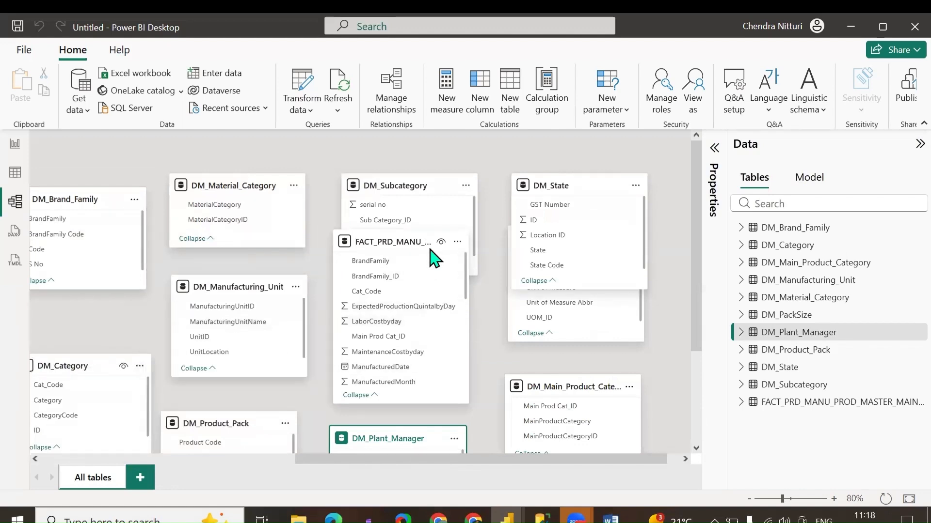
# Shorten the fact table card from its upper edge so it clears the DM_Subcategory card.
pyautogui.moveTo(402, 243)
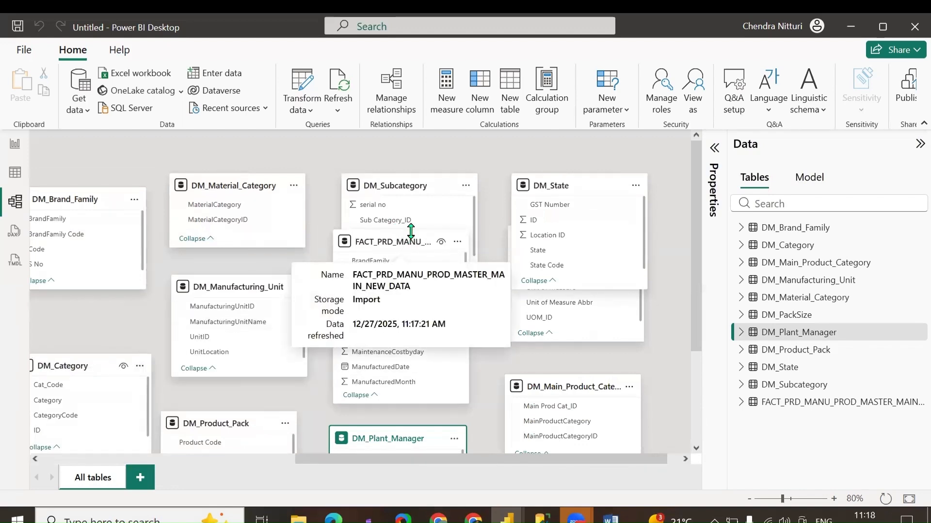
pyautogui.moveTo(411, 231); pyautogui.dragTo(384, 304)
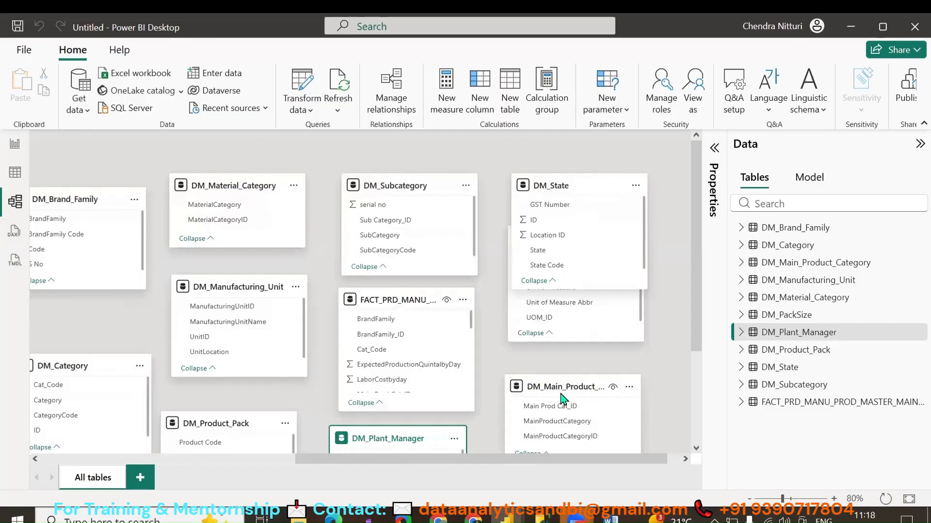
# Stack the DM_PackSize, DM_State and DM_Main_Product_Category cards without overlap in a column right of the fact table.
pyautogui.scroll(-3, 562, 400)
pyautogui.keyDown('ctrl'); pyautogui.scroll(-1, 557, 490); pyautogui.keyUp('ctrl')
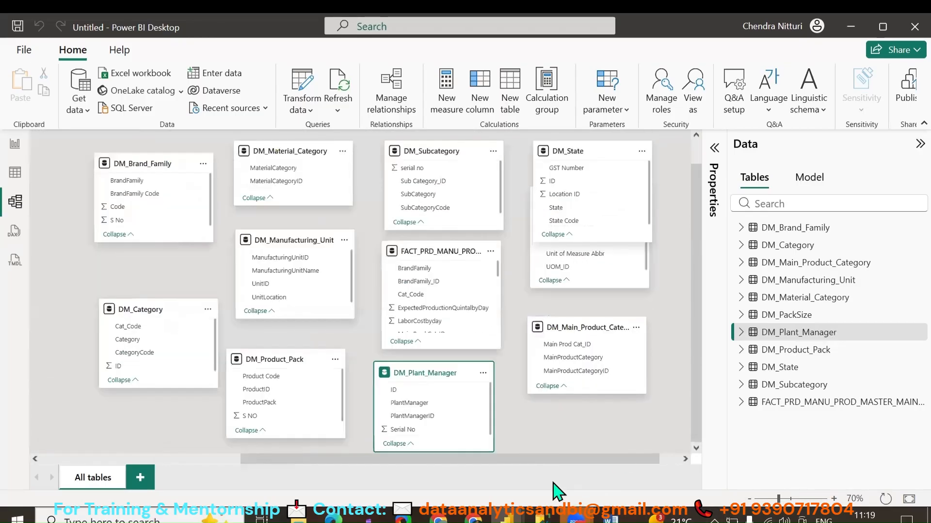
pyautogui.moveTo(571, 329); pyautogui.dragTo(573, 383)
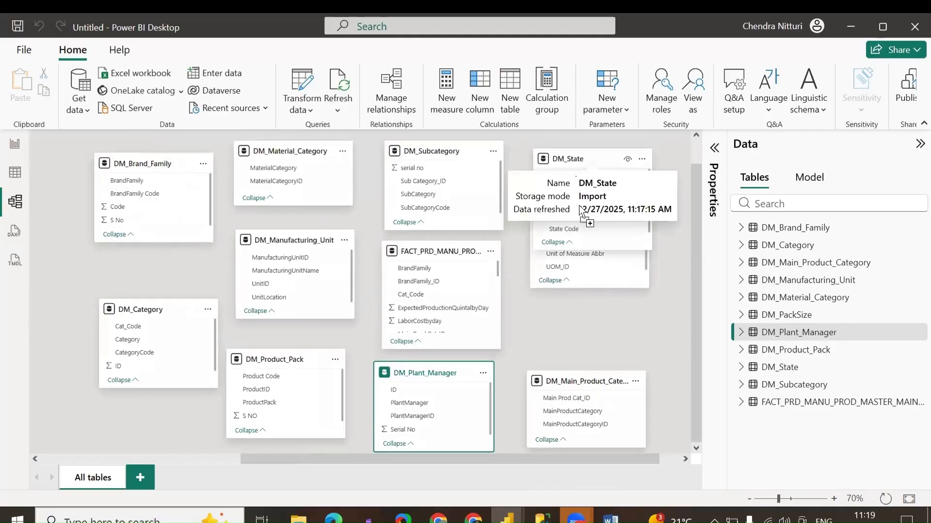
pyautogui.moveTo(581, 151); pyautogui.dragTo(561, 313)
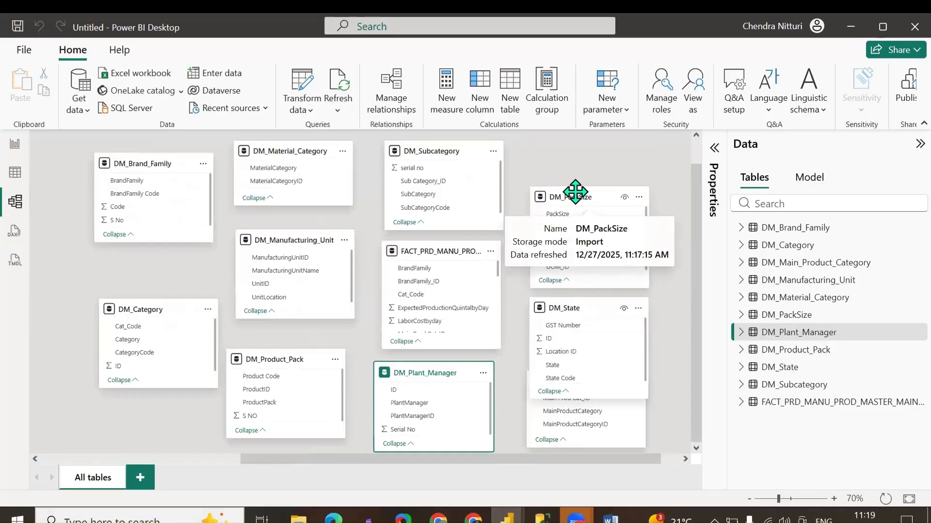
pyautogui.moveTo(551, 197); pyautogui.dragTo(553, 151)
pyautogui.moveTo(568, 338); pyautogui.dragTo(572, 291)
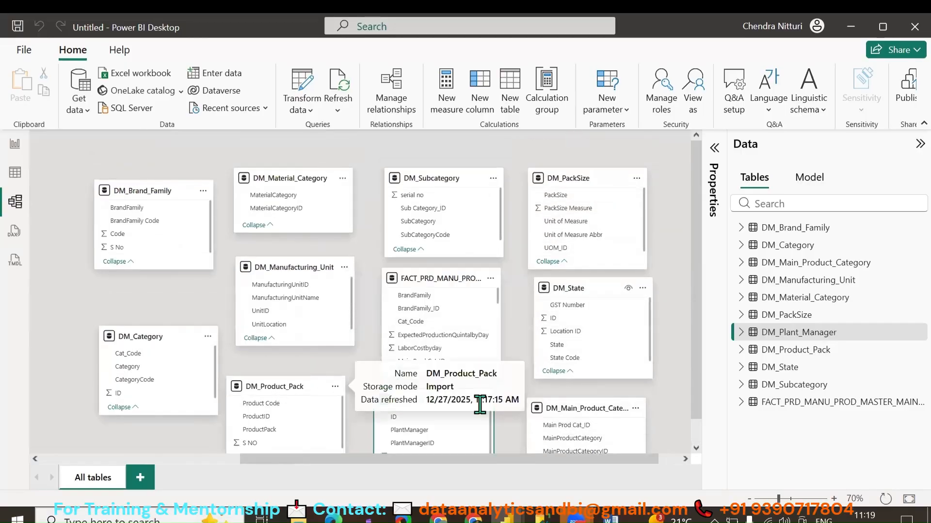
# Create a relationship between the fact table's BrandFamily_ID and BrandFamily Code in DM_Brand_Family and save it.
pyautogui.moveTo(436, 460); pyautogui.dragTo(470, 465)
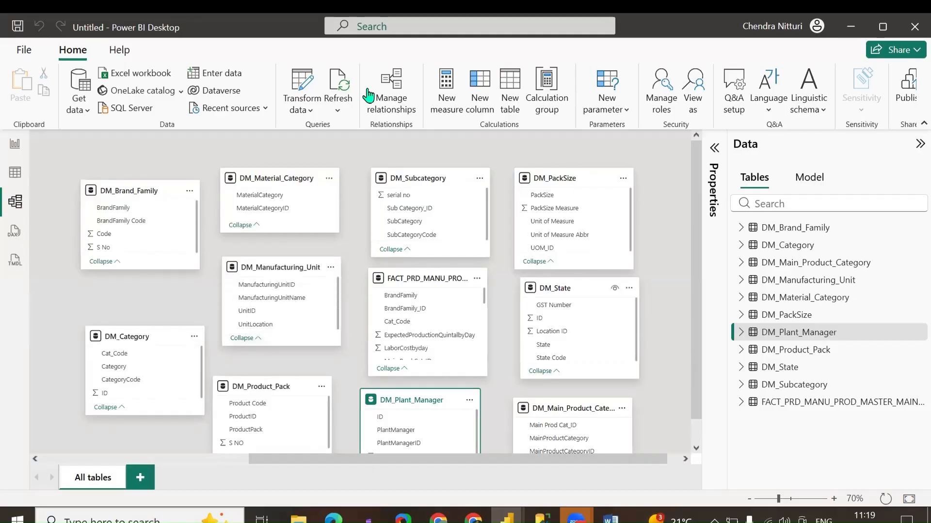
pyautogui.moveTo(388, 286); pyautogui.dragTo(455, 287)
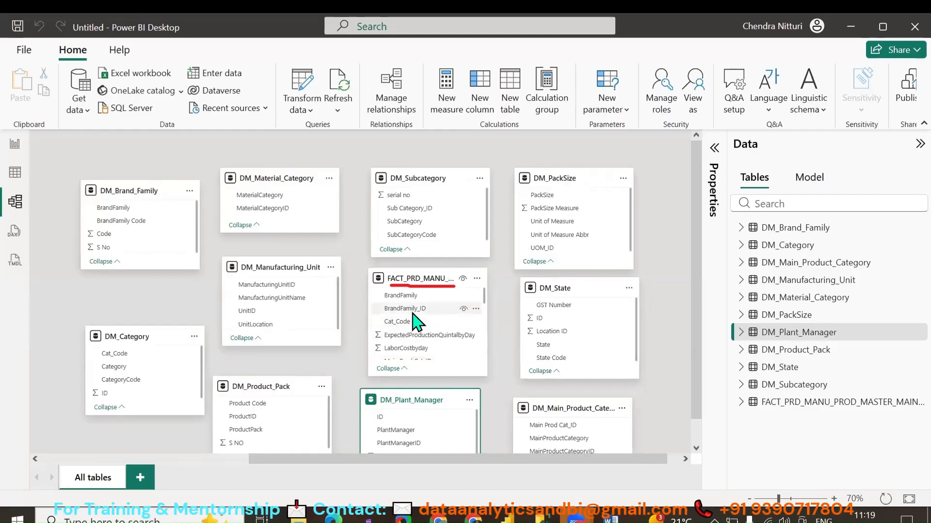
pyautogui.click(121, 223)
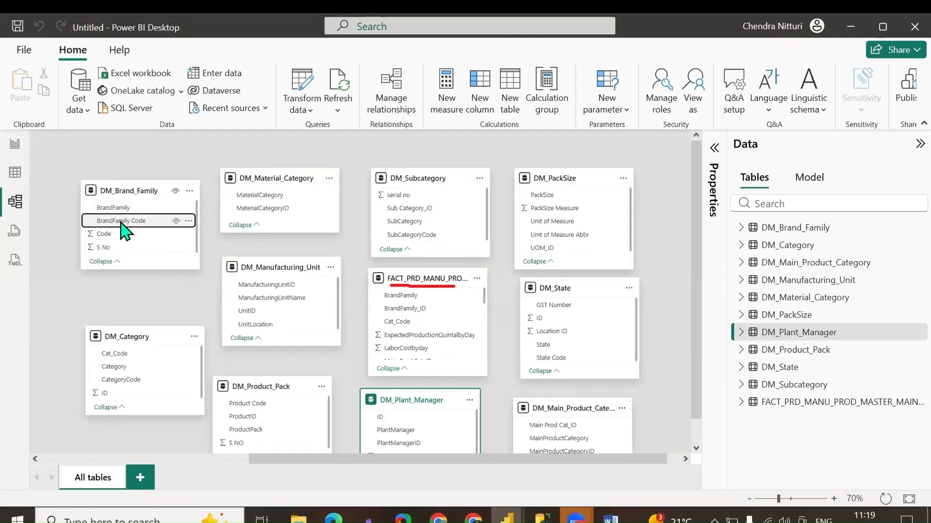
pyautogui.moveTo(395, 310); pyautogui.dragTo(105, 224)
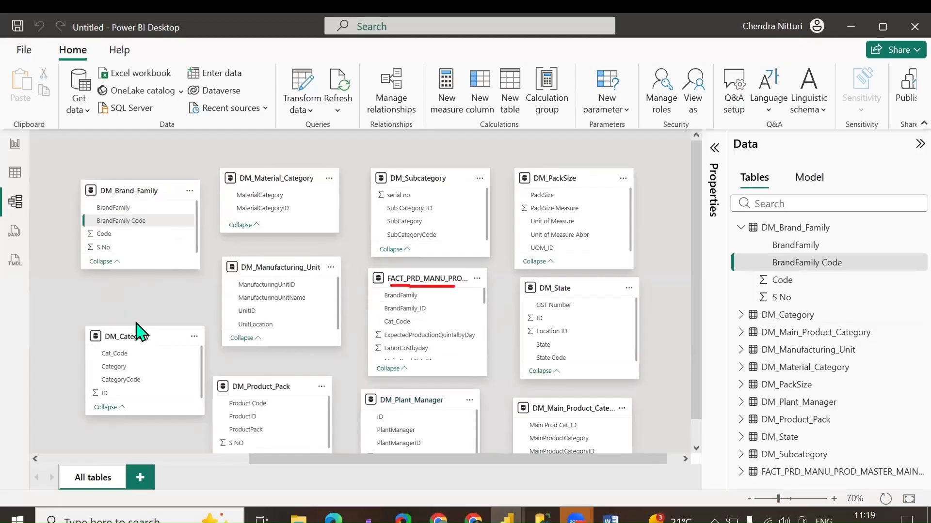
pyautogui.click(615, 480)
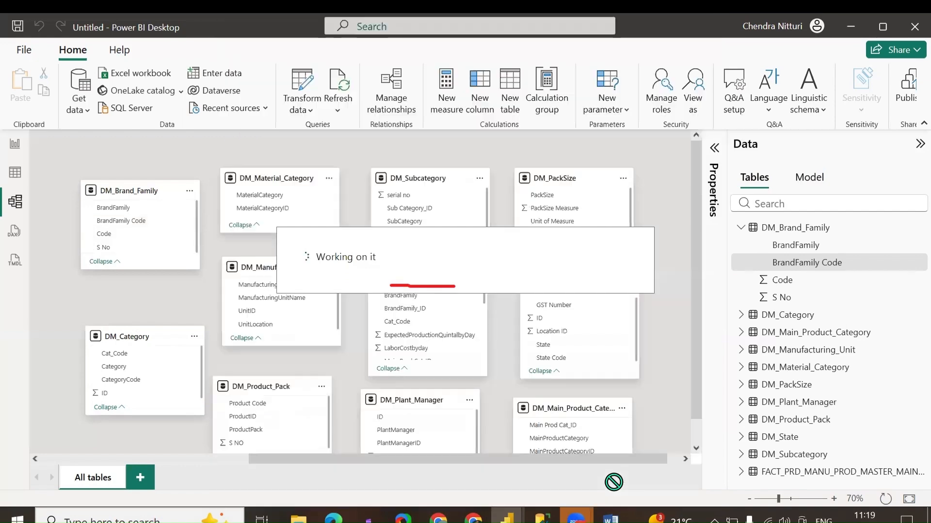
# Apply cross-filter direction Both to the brand family relationship and shift the DM_Manufacturing_Unit card clear of its line.
pyautogui.click(714, 148)
pyautogui.click(626, 378)
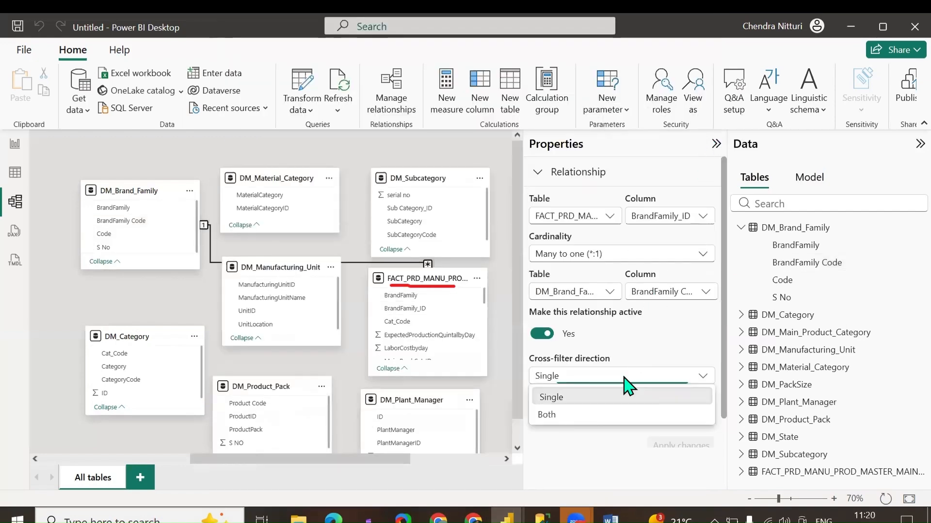
pyautogui.click(584, 417)
pyautogui.click(680, 452)
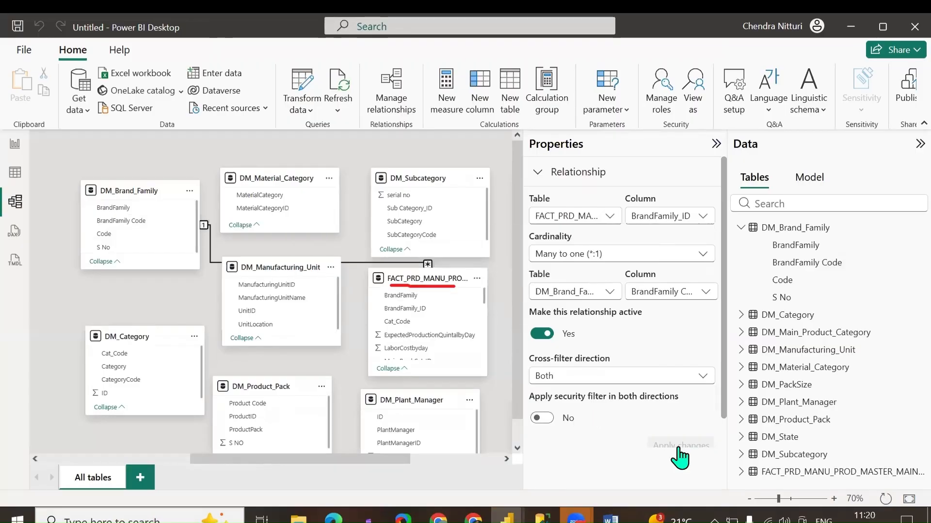
pyautogui.click(716, 144)
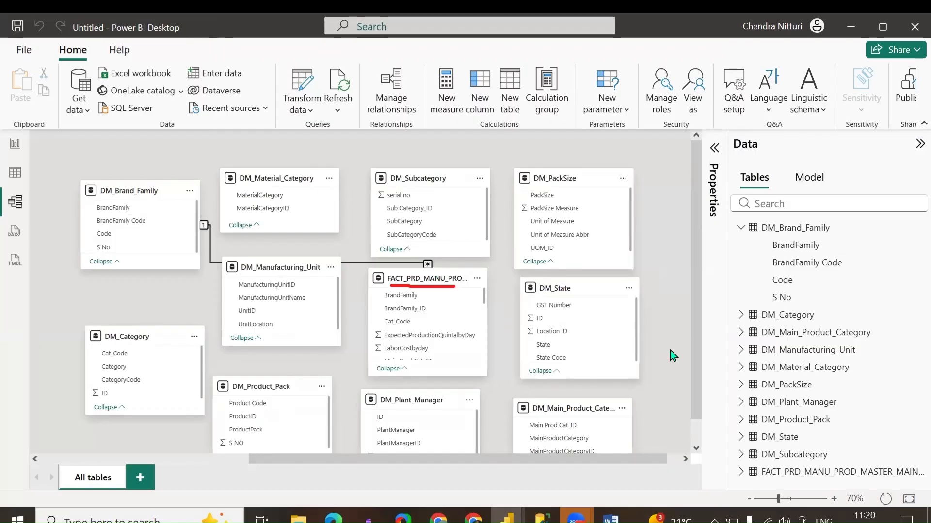
pyautogui.moveTo(270, 266); pyautogui.dragTo(272, 280)
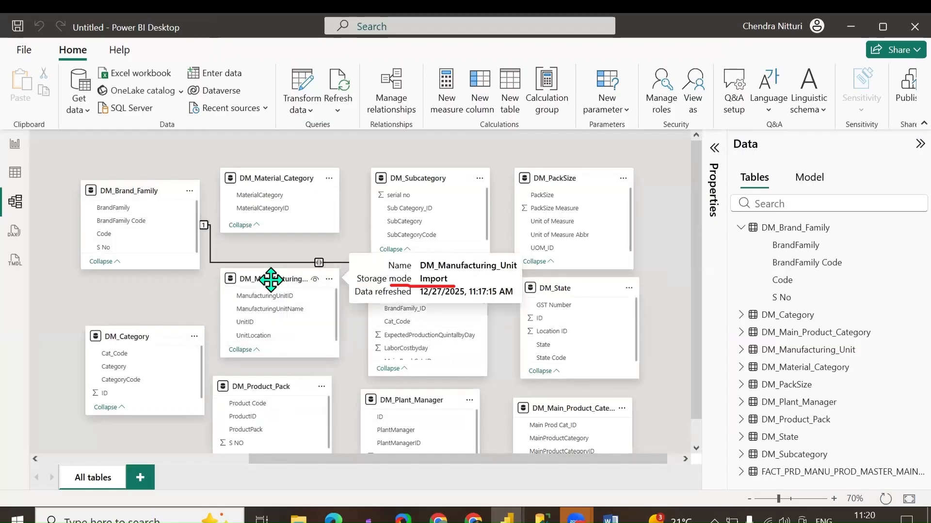
pyautogui.scroll(-5, 441, 335)
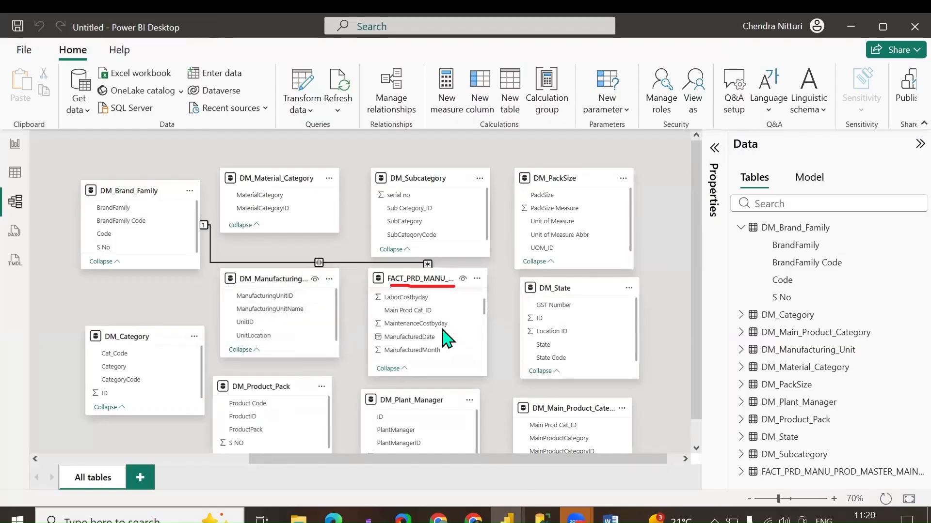
pyautogui.scroll(-3, 438, 326)
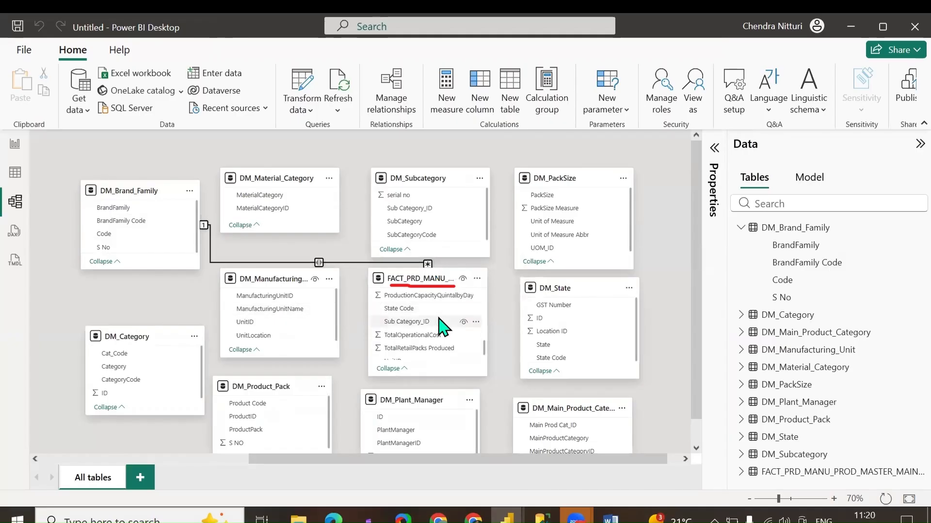
pyautogui.moveTo(273, 300); pyautogui.dragTo(397, 349)
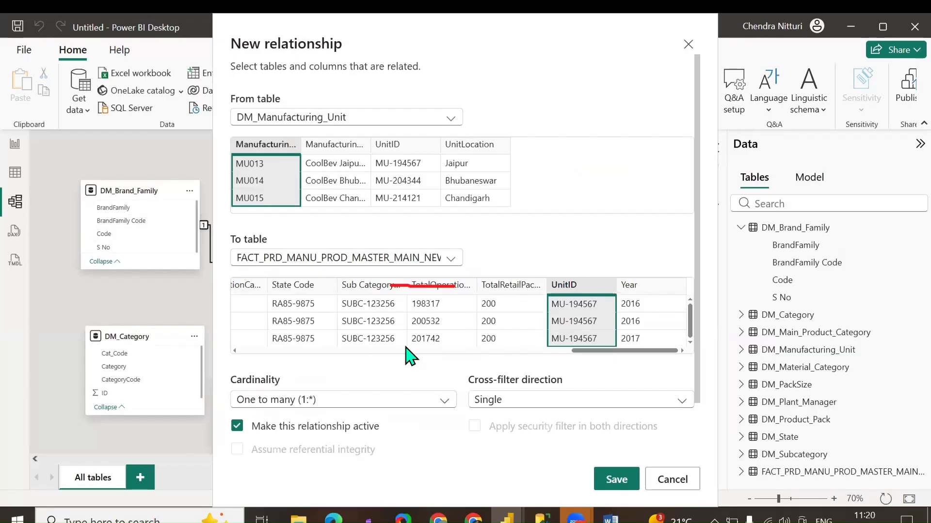
pyautogui.click(677, 481)
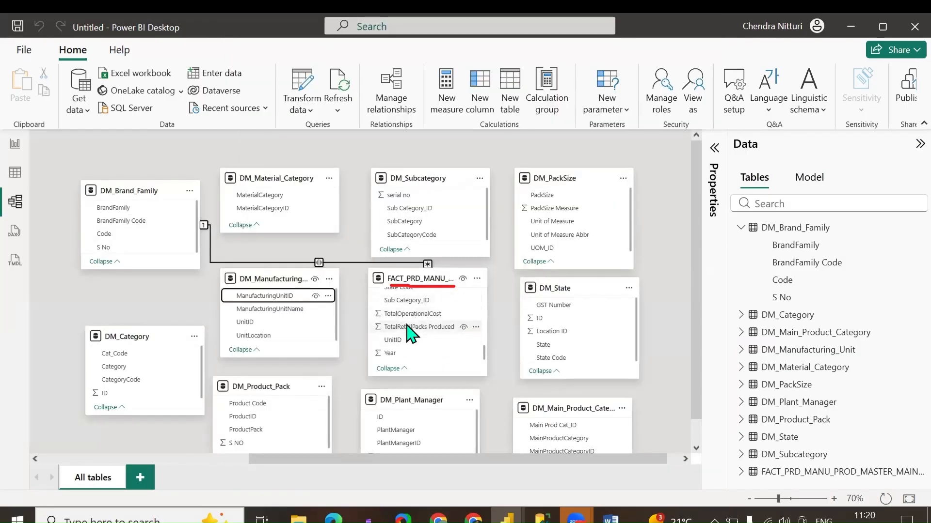
# Relate the fact table's UnitID to DM_Manufacturing_Unit with cross-filter direction Both and save the relationship.
pyautogui.moveTo(419, 341); pyautogui.dragTo(295, 310)
pyautogui.click(611, 401)
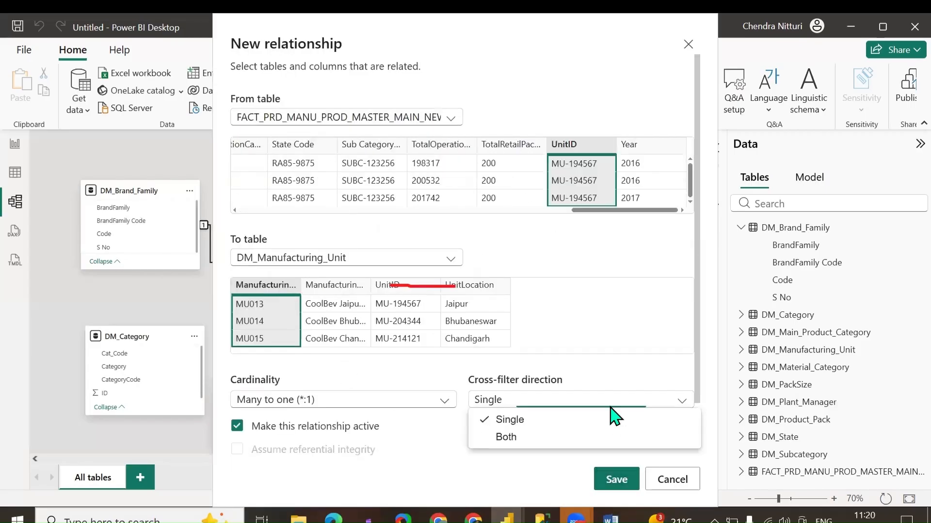
pyautogui.click(533, 438)
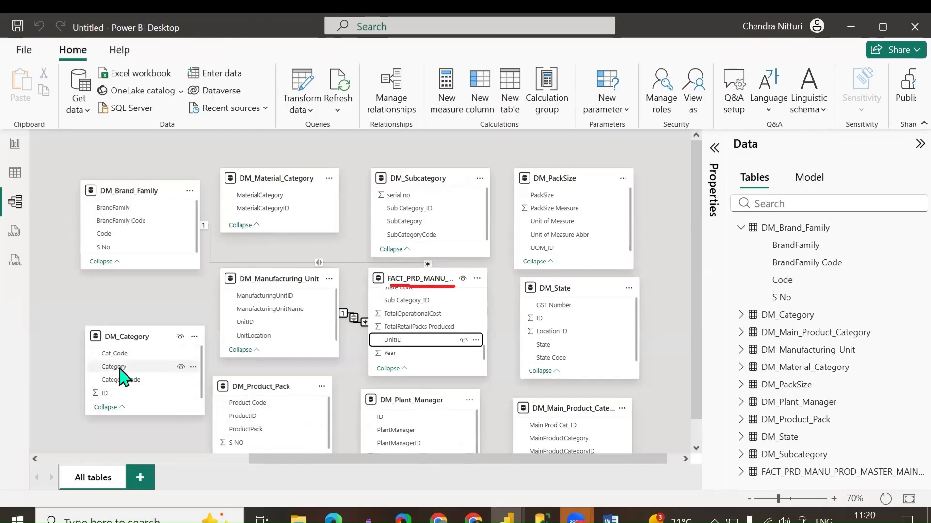
# Create a relationship between the fact table's Cat_Code and Cat_Code in DM_Category, set cross-filter direction to Both, and save it.
pyautogui.scroll(4, 438, 320)
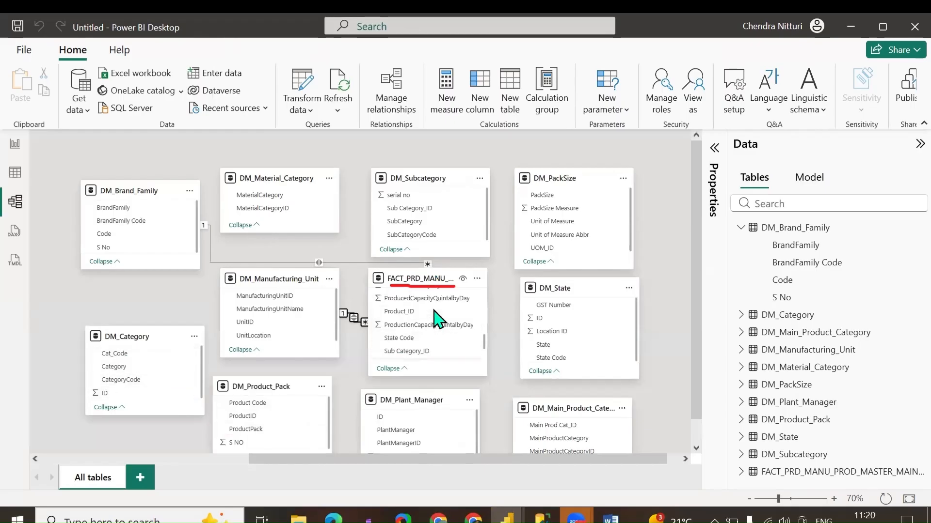
pyautogui.scroll(3, 439, 320)
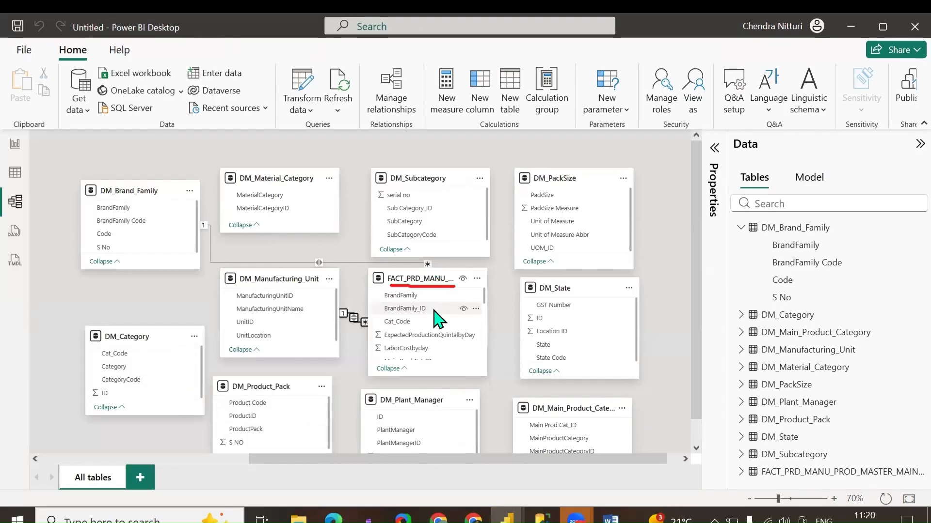
pyautogui.click(403, 322)
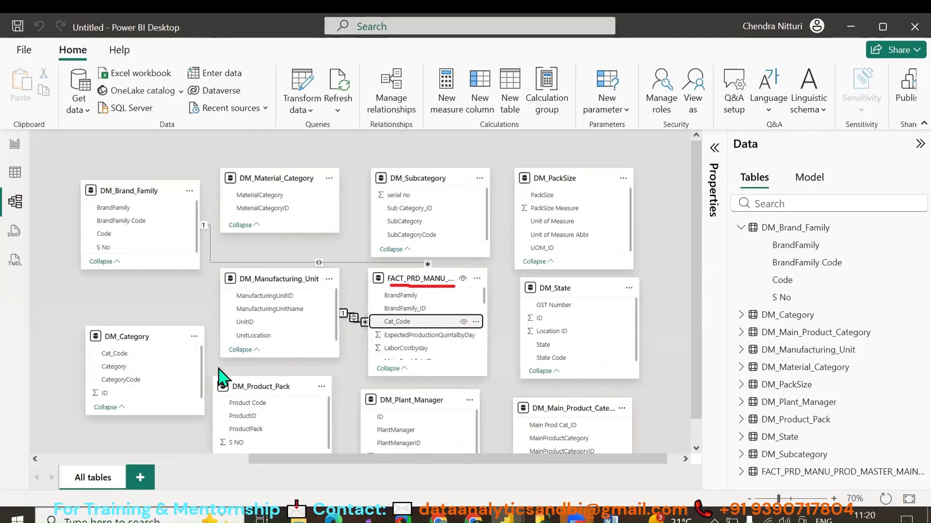
pyautogui.moveTo(407, 321); pyautogui.dragTo(116, 355)
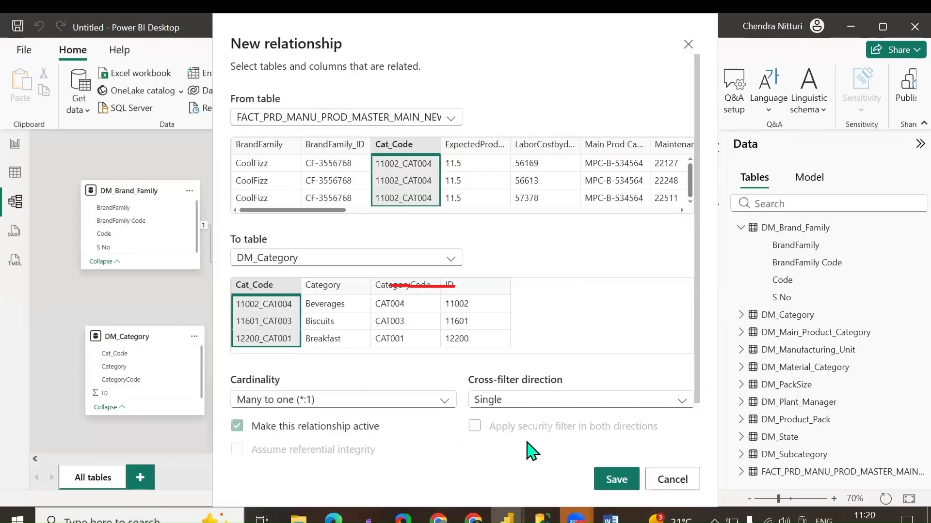
pyautogui.click(555, 402)
pyautogui.click(506, 438)
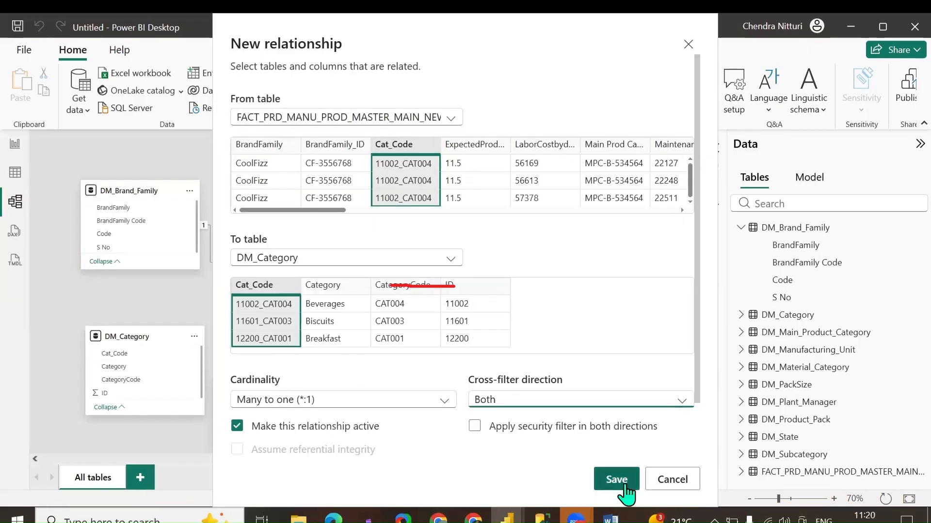
pyautogui.click(618, 480)
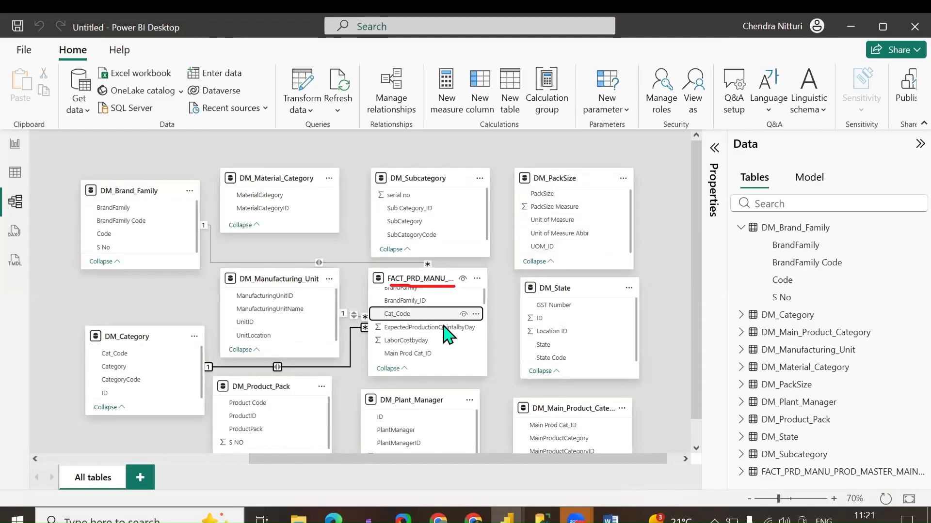
# Examine the fact table's key columns and their data rows in Table view, and return to the model diagram.
pyautogui.scroll(-5, 449, 332)
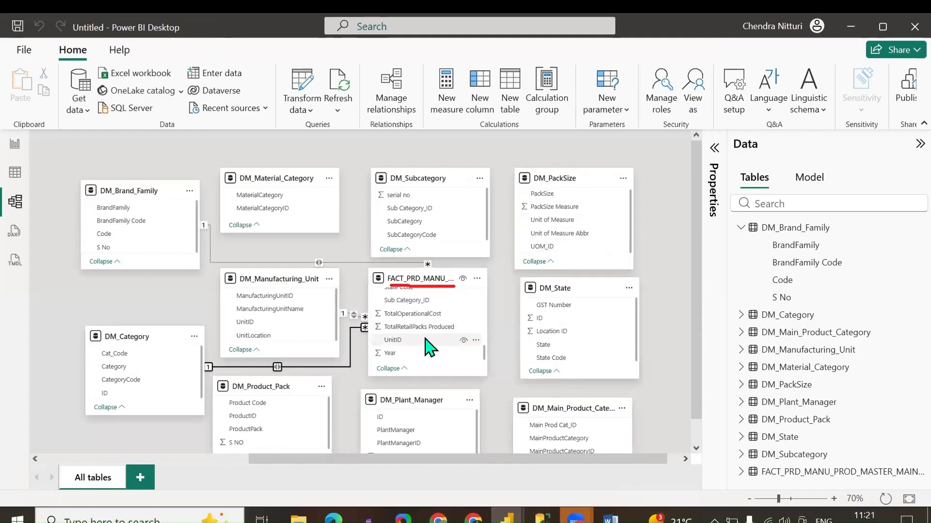
pyautogui.scroll(-1, 429, 347)
pyautogui.scroll(2, 426, 327)
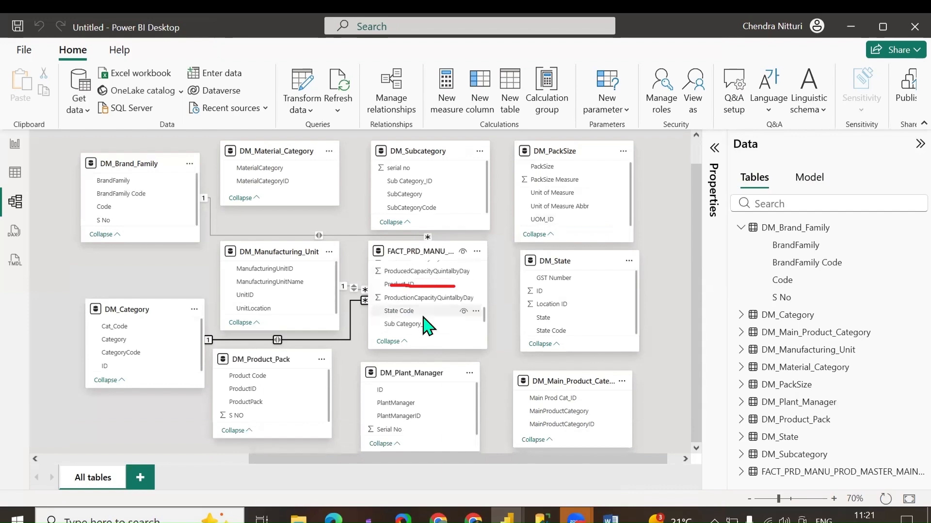
pyautogui.click(15, 172)
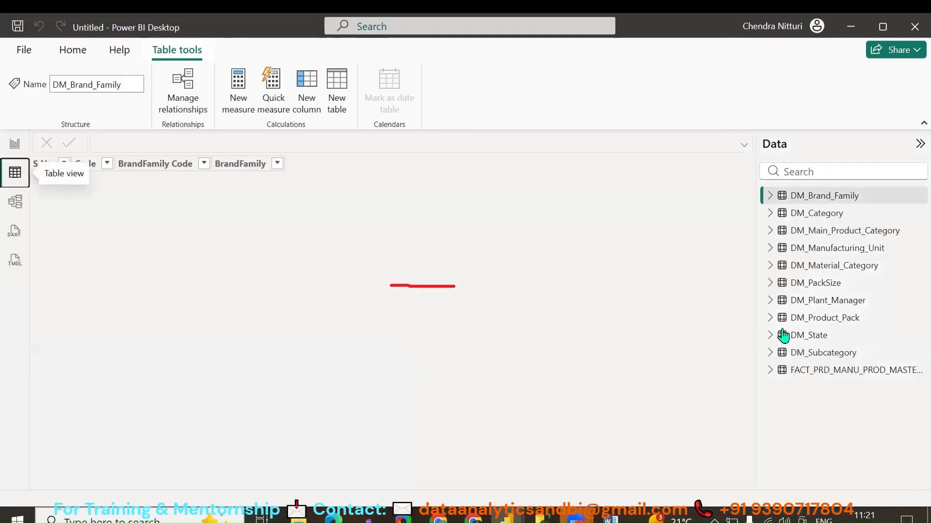
pyautogui.click(846, 370)
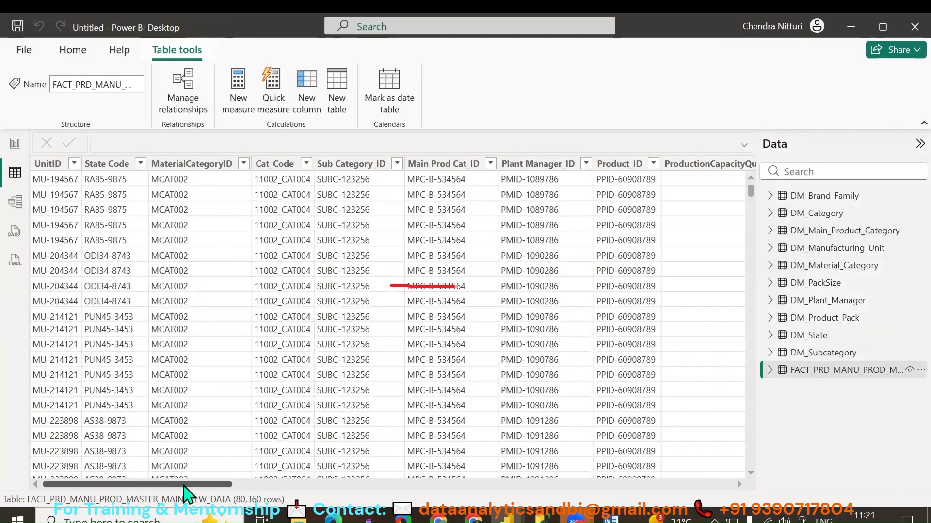
pyautogui.moveTo(184, 486); pyautogui.dragTo(83, 436)
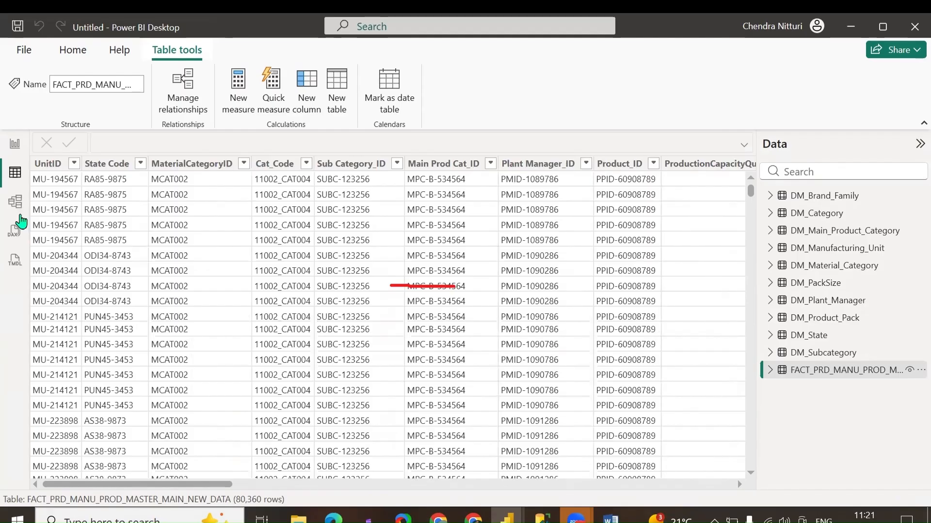
pyautogui.click(15, 201)
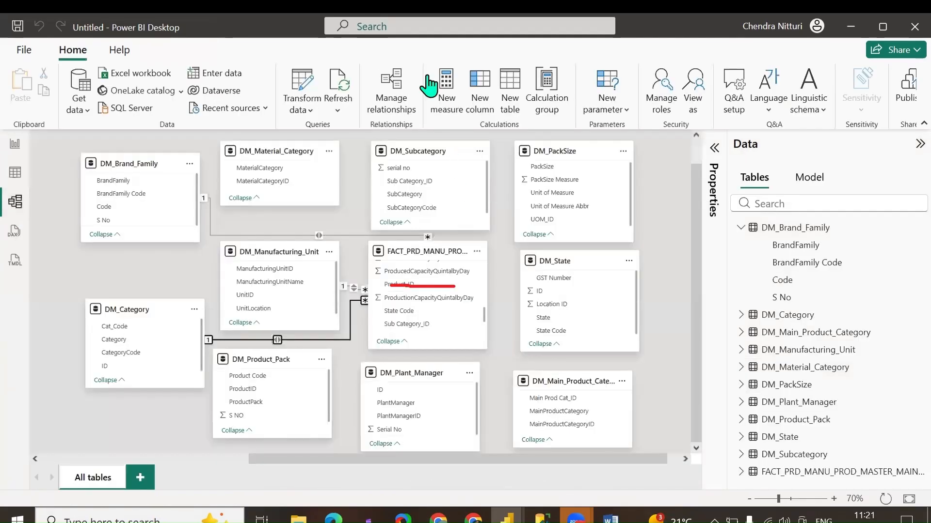
pyautogui.press('Escape')
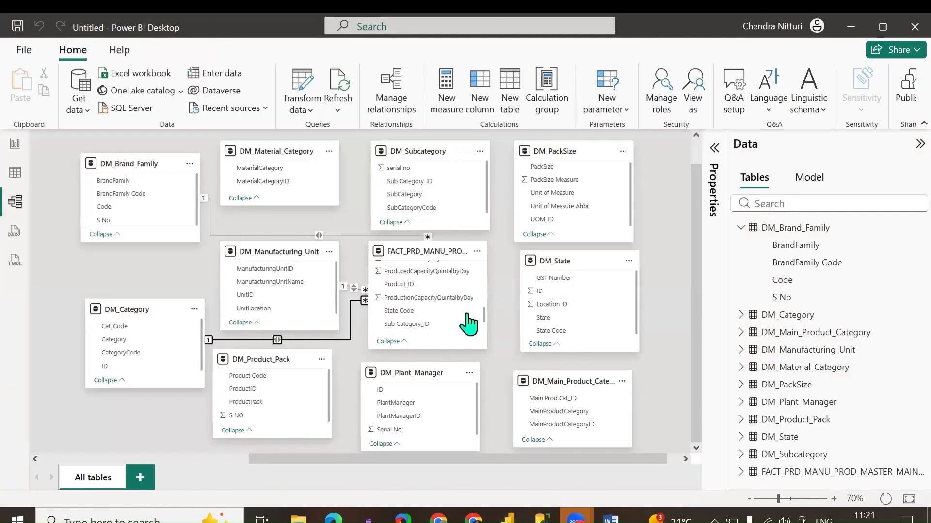
# Create a relationship between the fact table's State Code and State Code in DM_State and save it with Single cross-filter direction.
pyautogui.click(576, 333)
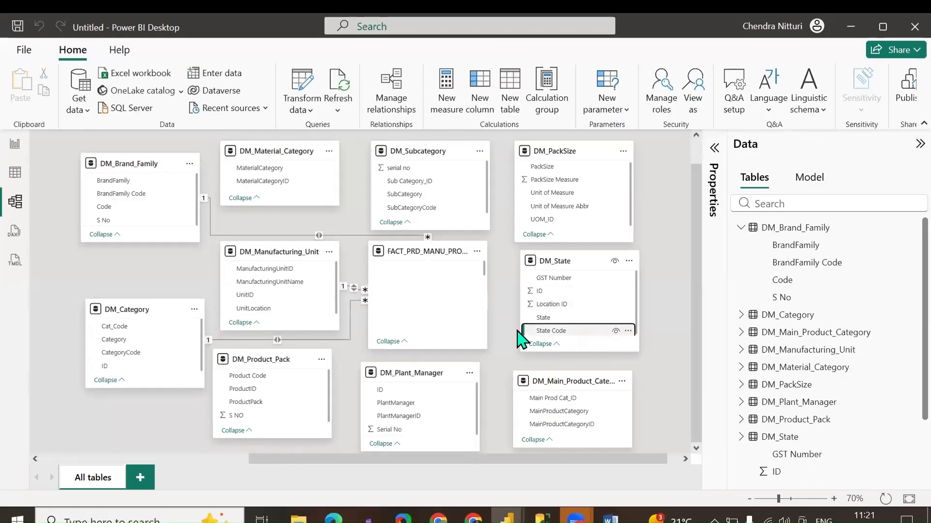
pyautogui.click(430, 253)
pyautogui.scroll(-5, 449, 332)
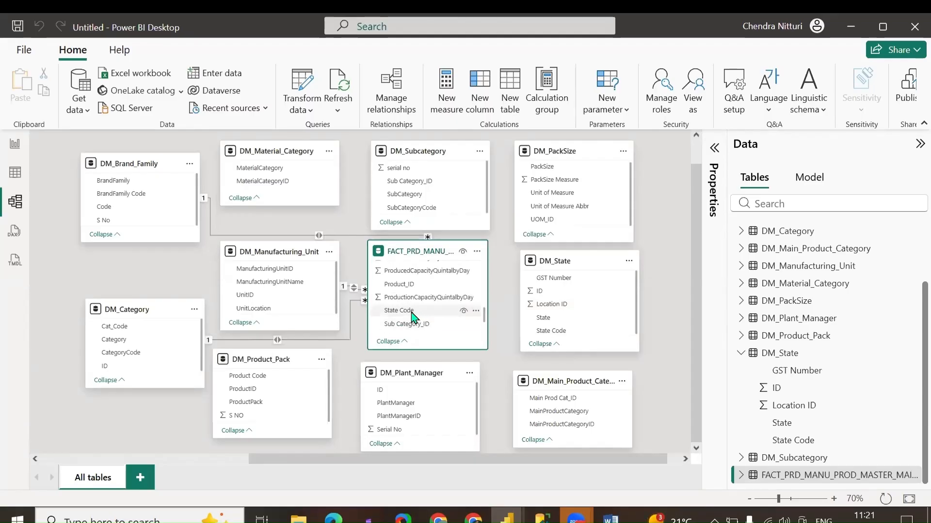
pyautogui.moveTo(412, 313); pyautogui.dragTo(569, 335)
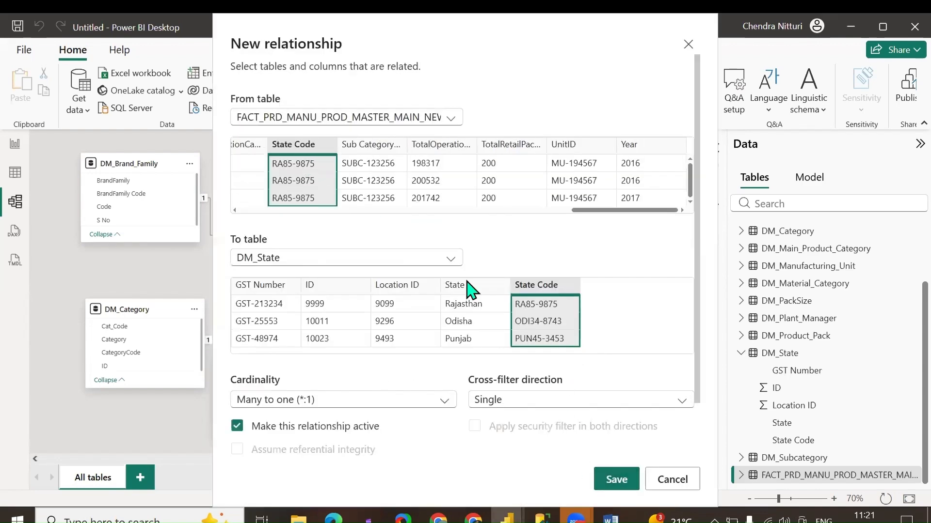
pyautogui.click(607, 481)
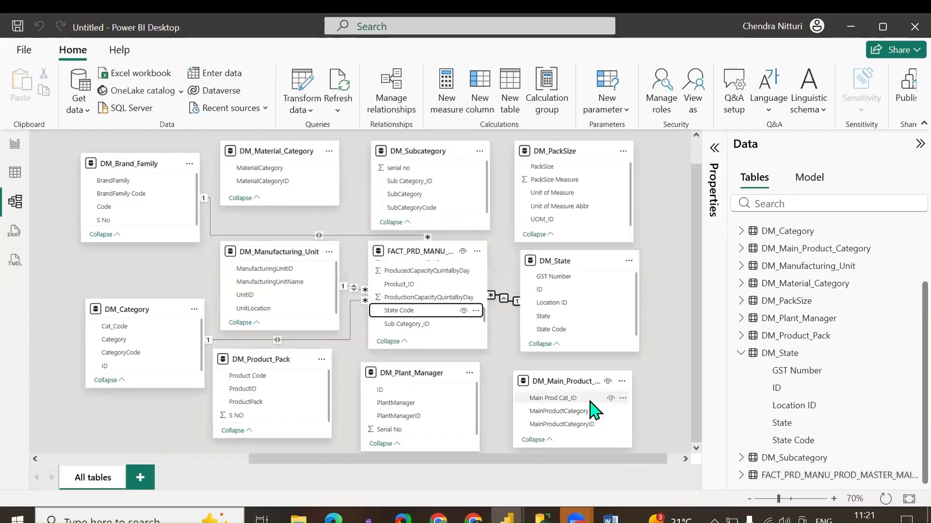
# Relate the fact table's Main Prod Cat_ID to Main Prod Cat_ID in DM_Main_Product_Category with cross-filter direction Both and save it.
pyautogui.click(552, 399)
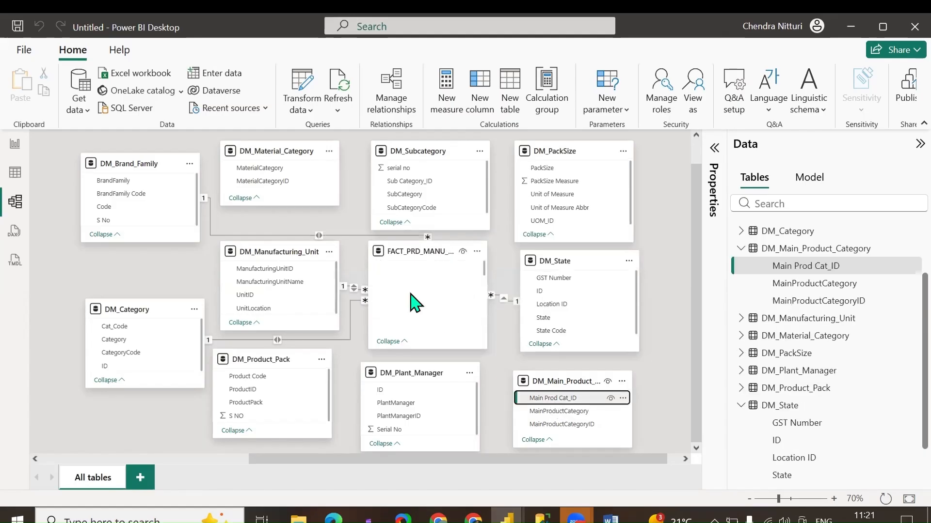
pyautogui.scroll(3, 425, 274)
pyautogui.scroll(4, 425, 286)
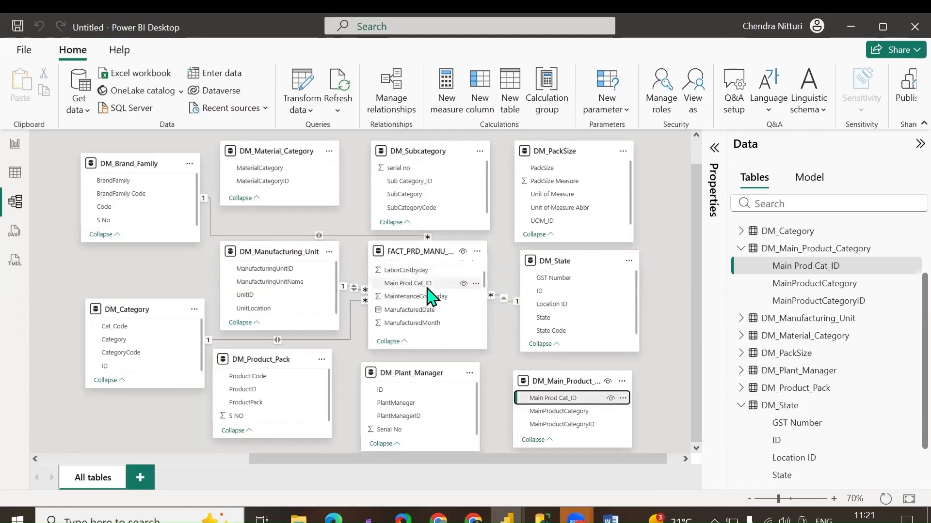
pyautogui.moveTo(416, 287); pyautogui.dragTo(558, 398)
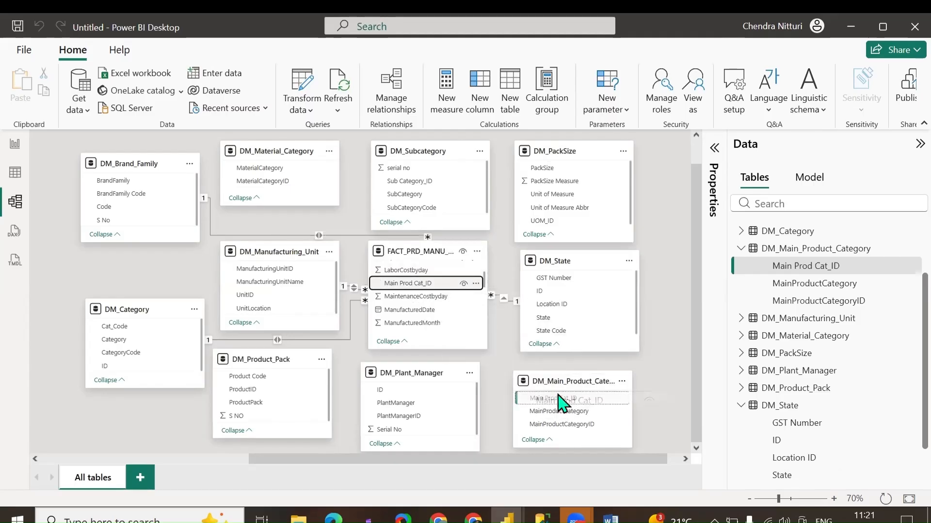
pyautogui.click(567, 401)
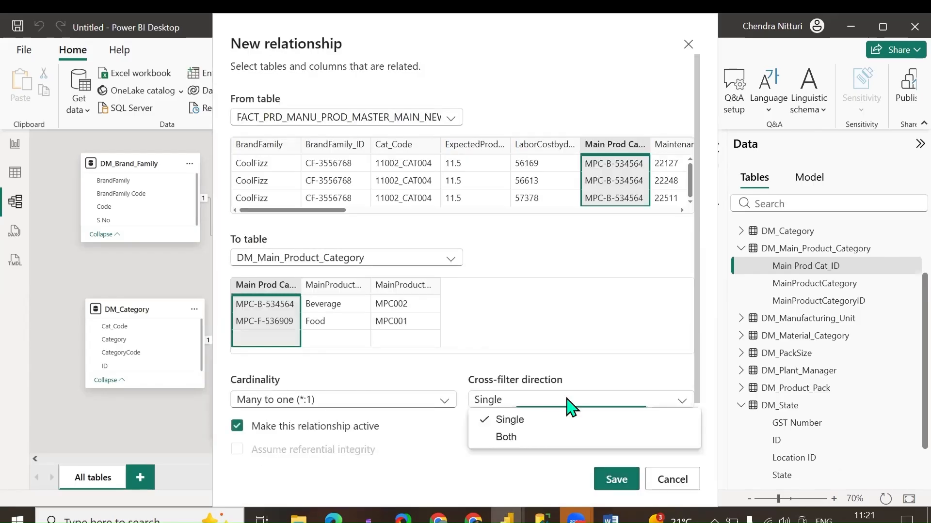
pyautogui.click(536, 440)
pyautogui.click(611, 480)
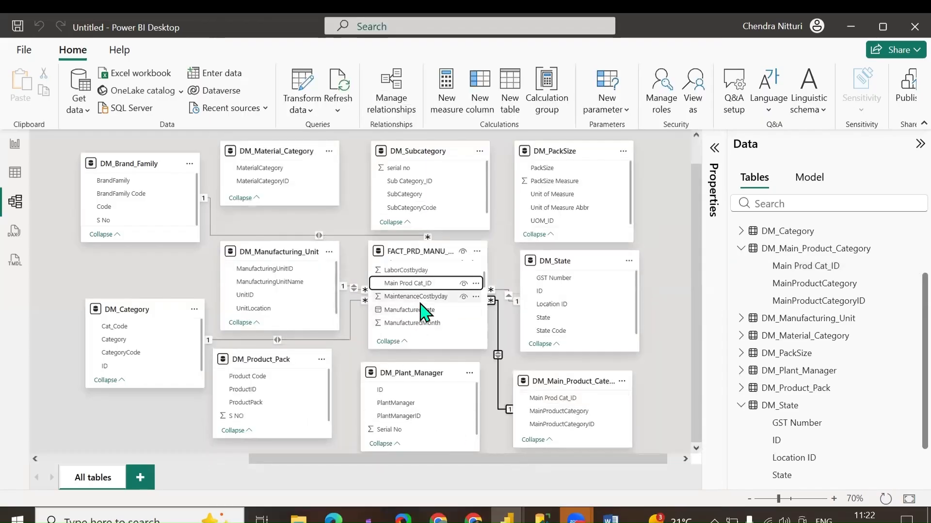
# Relate the fact table's Plant Manager_ID to the ID column of DM_Plant_Manager with cross-filter direction Both and save it.
pyautogui.scroll(-3, 422, 311)
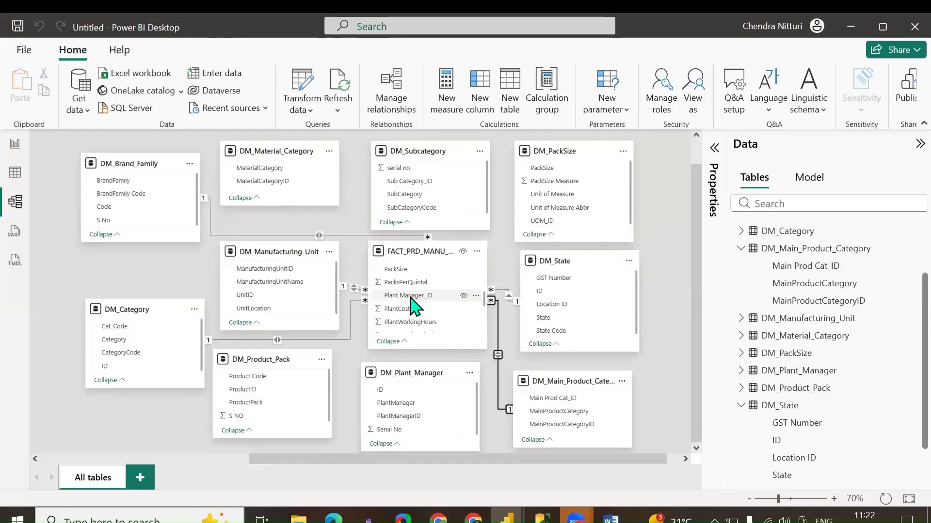
pyautogui.moveTo(410, 298); pyautogui.dragTo(410, 418)
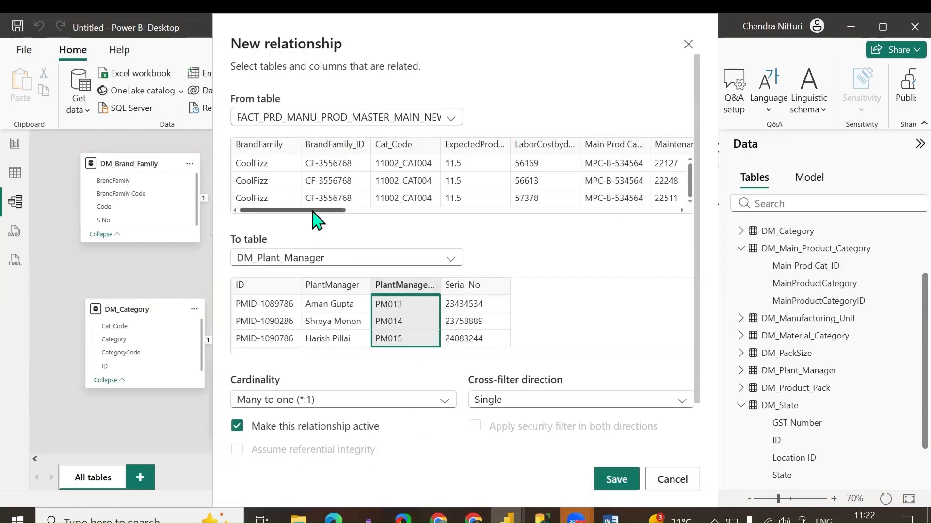
pyautogui.moveTo(313, 211); pyautogui.dragTo(515, 229)
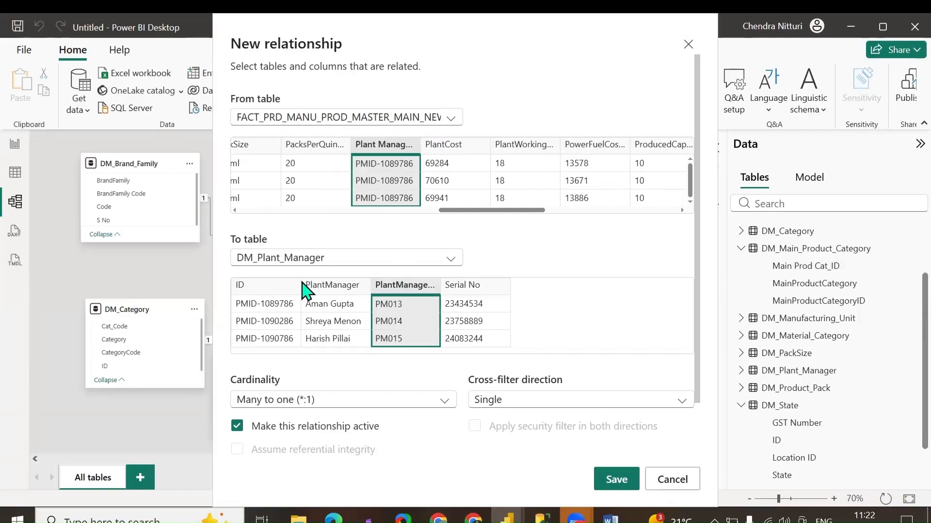
pyautogui.click(266, 296)
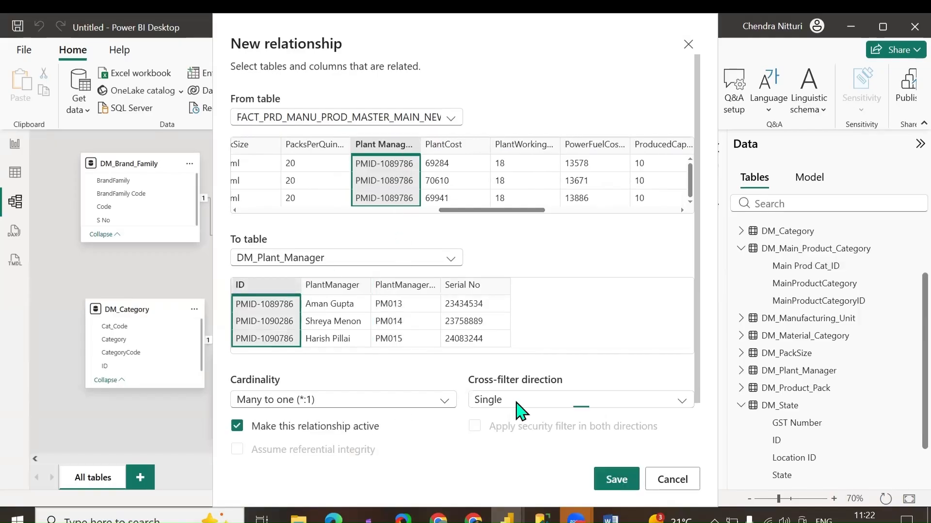
pyautogui.click(521, 411)
pyautogui.click(514, 441)
pyautogui.click(616, 481)
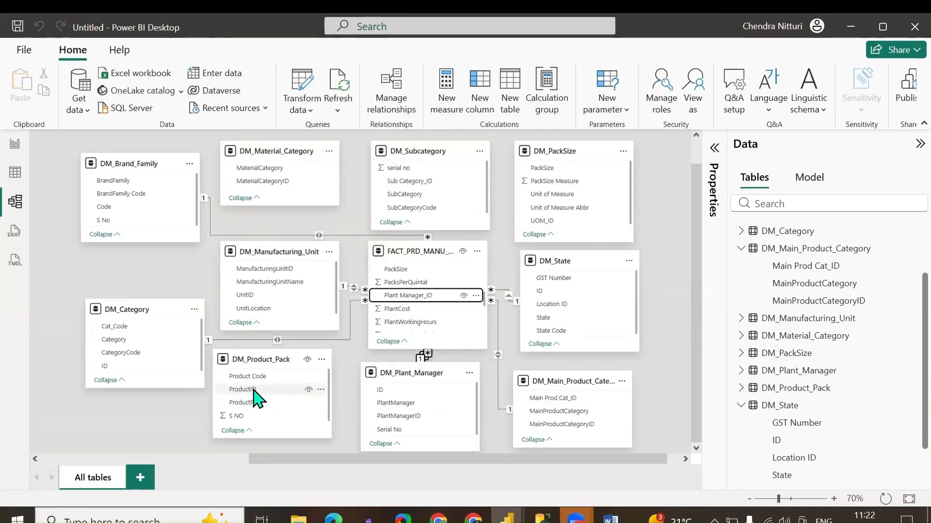
# Create a relationship from ProductID in DM_Product_Pack to the fact table's Product_ID with cross-filter direction Both and save it.
pyautogui.scroll(-3, 421, 315)
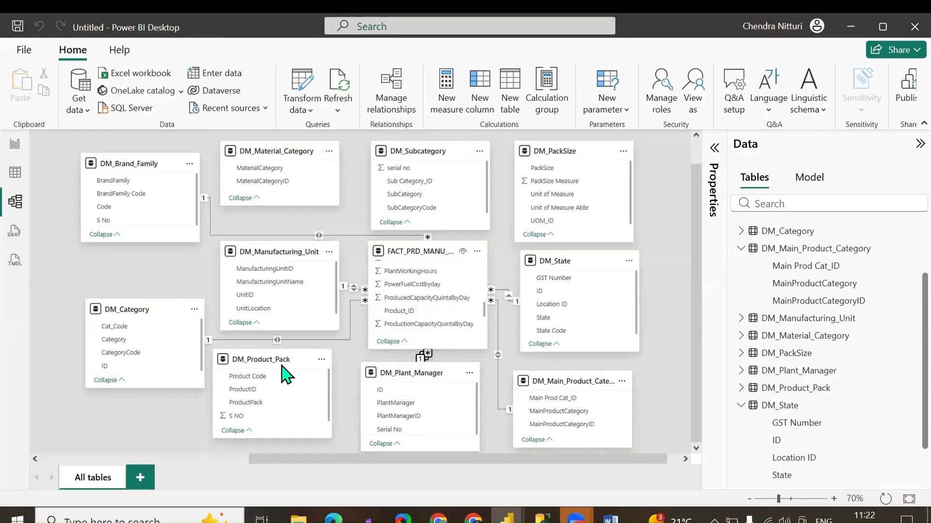
pyautogui.moveTo(239, 389); pyautogui.dragTo(411, 315)
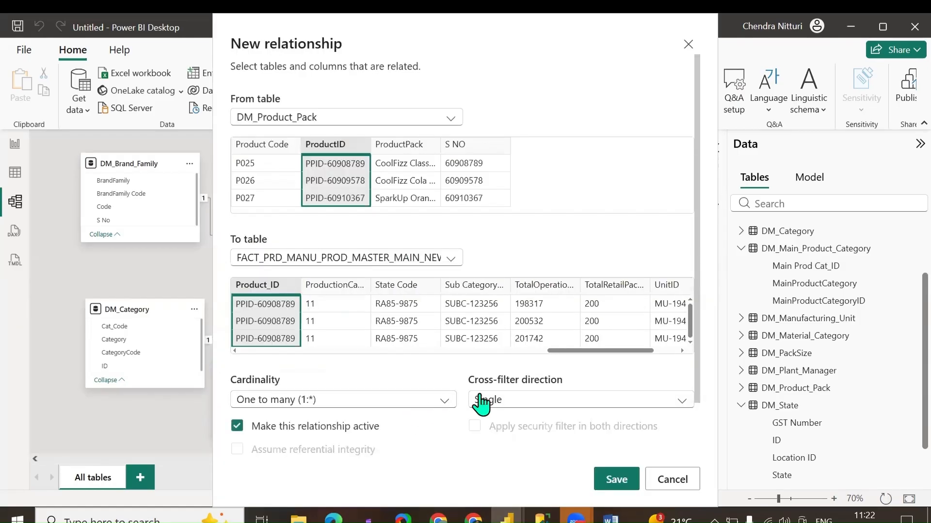
pyautogui.click(481, 402)
pyautogui.click(503, 434)
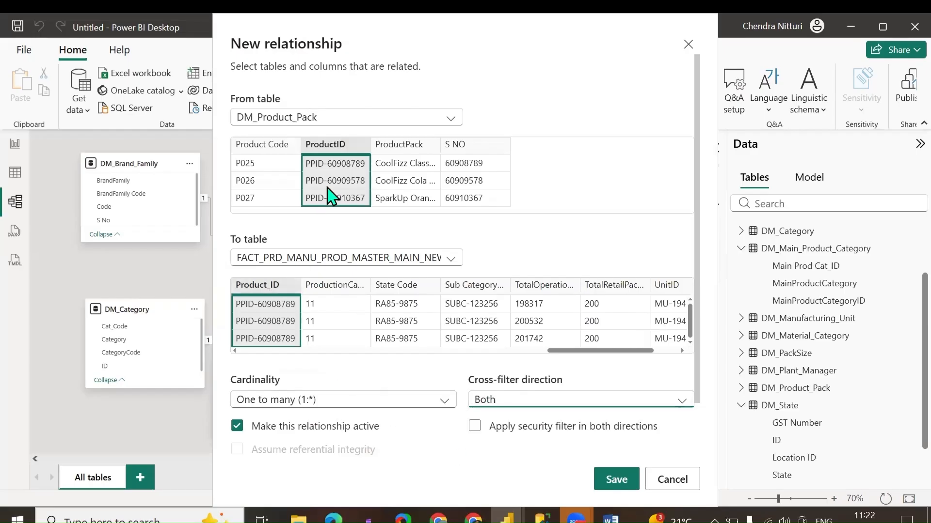
pyautogui.click(615, 480)
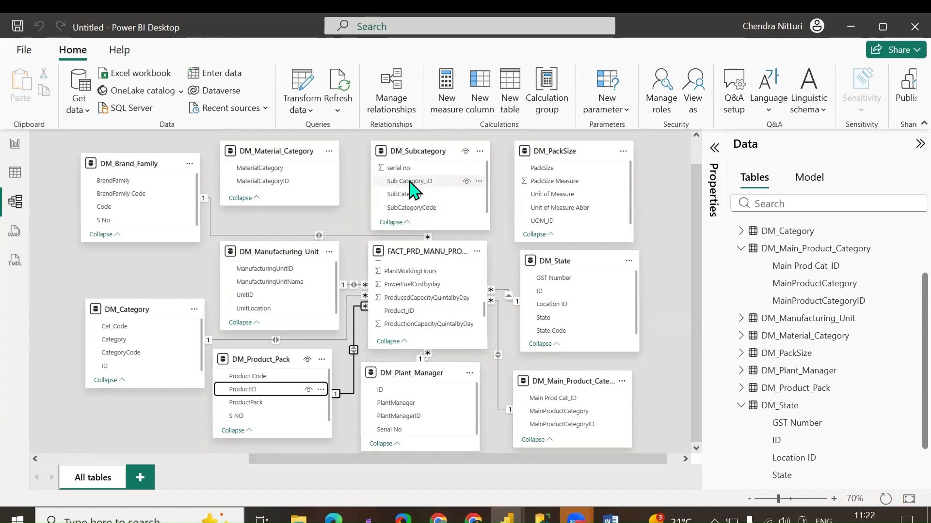
# Relate the fact table's Sub Category_ID to Sub Category_ID in DM_Subcategory with cross-filter direction Both and save it.
pyautogui.scroll(-3, 421, 327)
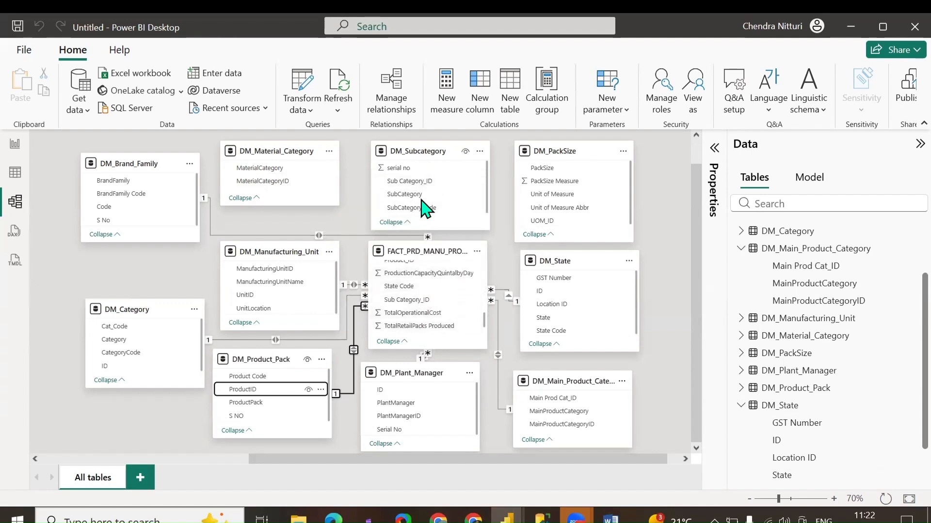
pyautogui.moveTo(422, 183)
pyautogui.mouseDown()
pyautogui.moveTo(409, 315)
pyautogui.moveTo(410, 184)
pyautogui.mouseUp()
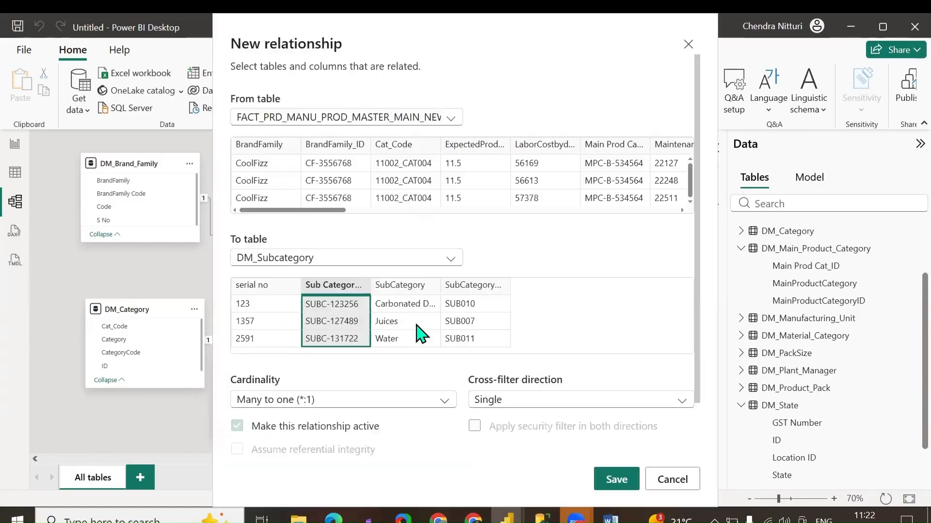
pyautogui.click(497, 406)
pyautogui.click(504, 437)
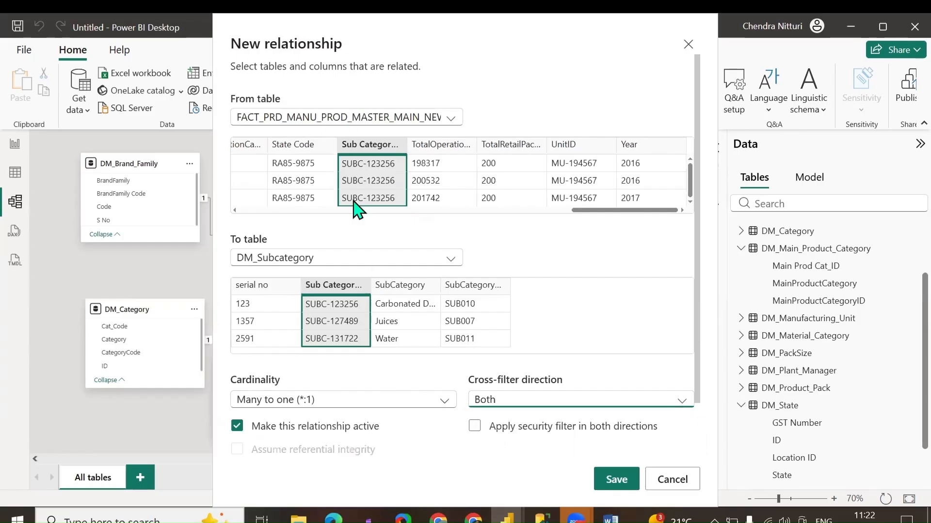
pyautogui.click(615, 480)
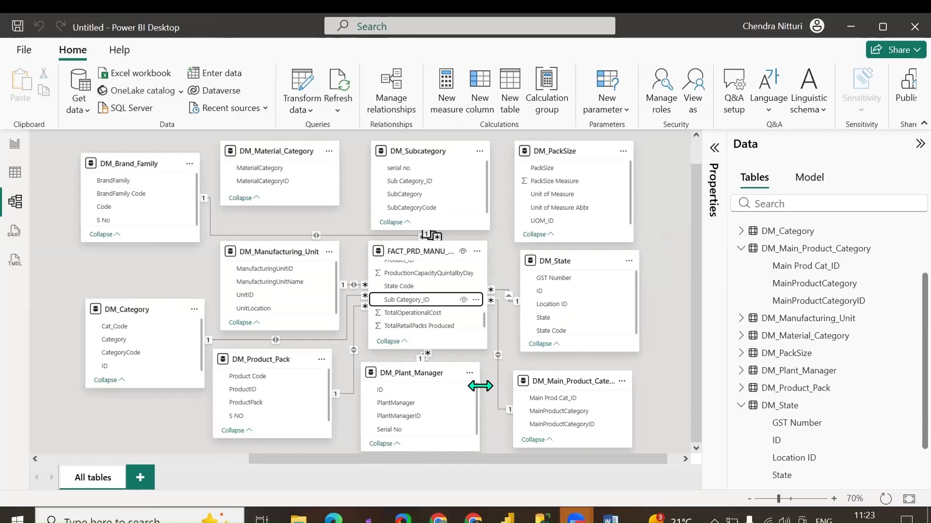
# Open the report view, then switch to SQL Server Management Studio and review the fact-to-dimension joins in the COOL BEV FINAL QUERY CTE+VIEW script.
pyautogui.click(15, 144)
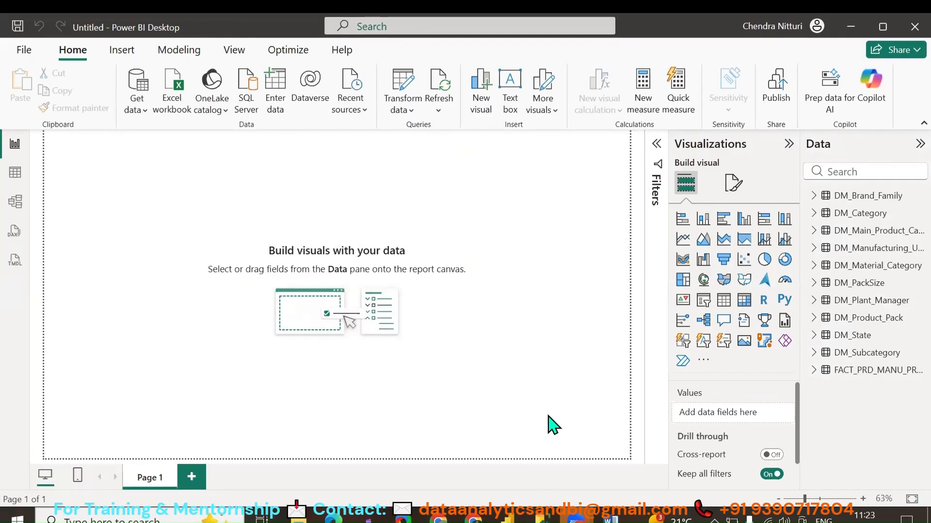
pyautogui.click(540, 520)
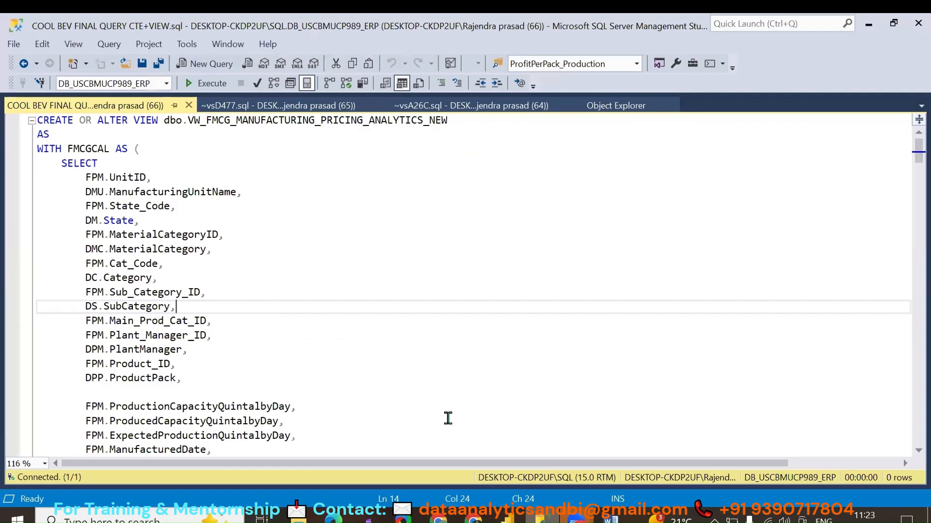
pyautogui.scroll(-10, 260, 265)
pyautogui.scroll(-7, 260, 265)
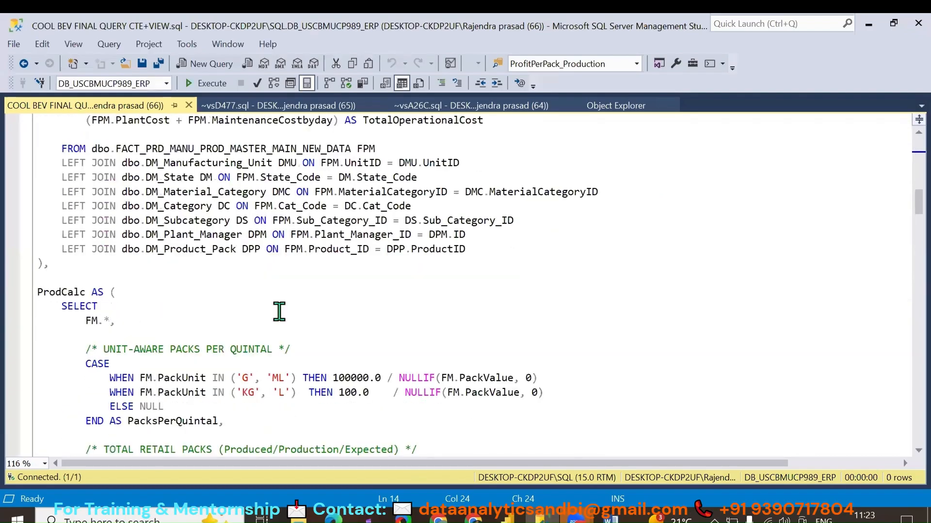
# Switch back to Power BI, widen the field list and expand the fields of the FACT_PRD_MANU_PROD_MASTER_MAIN_NEW_DATA table.
pyautogui.click(506, 519)
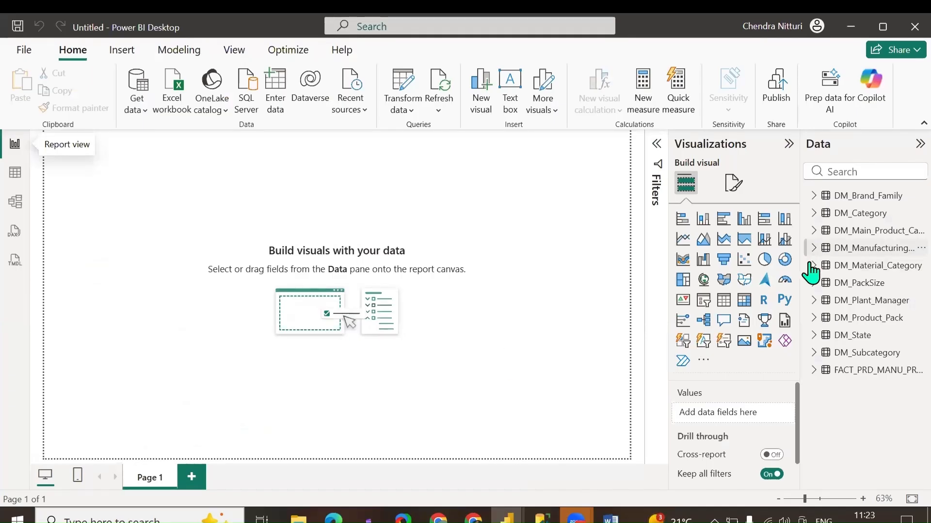
pyautogui.moveTo(801, 275); pyautogui.dragTo(691, 277)
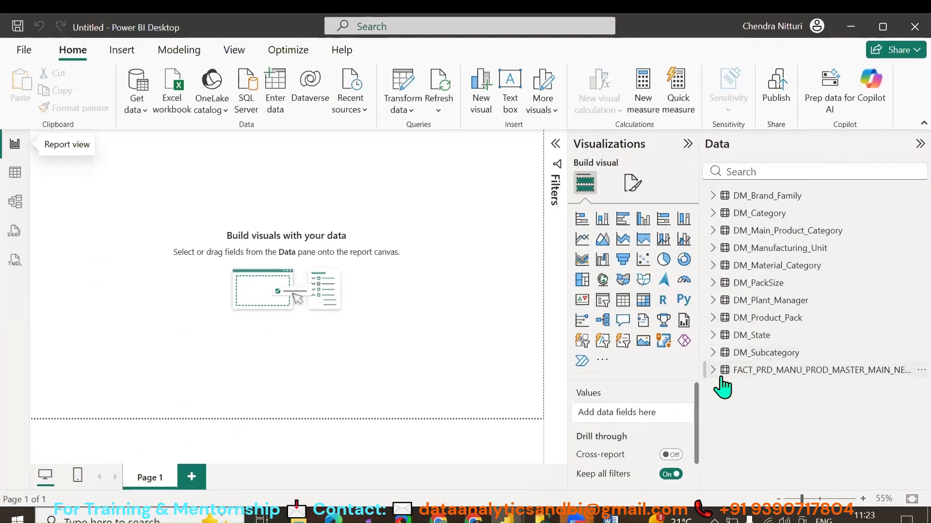
pyautogui.click(721, 370)
pyautogui.scroll(-3, 776, 359)
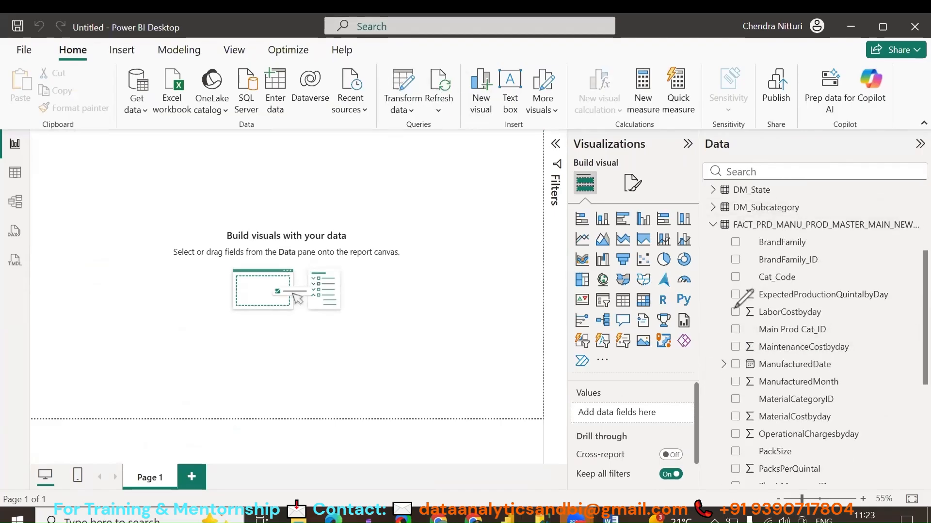
# Circle the fact table's automatically summed fields, from ExpectedProductionQuintalbyDay to PacksPerQuintal, with the red annotation pen.
pyautogui.moveTo(742, 297)
pyautogui.mouseDown()
pyautogui.moveTo(764, 296)
pyautogui.moveTo(735, 298)
pyautogui.moveTo(739, 280)
pyautogui.mouseUp()
pyautogui.moveTo(756, 335)
pyautogui.mouseDown()
pyautogui.moveTo(741, 353)
pyautogui.moveTo(757, 338)
pyautogui.moveTo(738, 393)
pyautogui.moveTo(762, 406)
pyautogui.moveTo(744, 408)
pyautogui.moveTo(740, 443)
pyautogui.moveTo(760, 438)
pyautogui.moveTo(754, 414)
pyautogui.mouseUp()
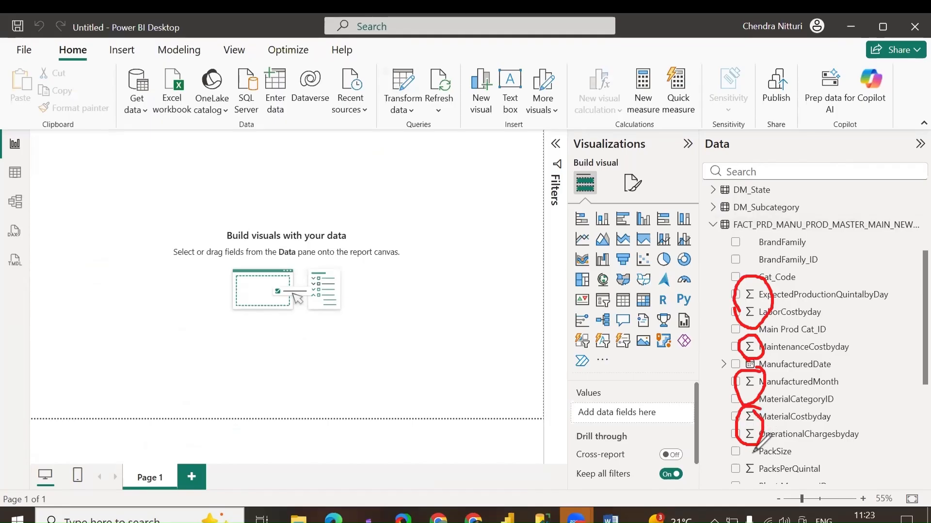
pyautogui.moveTo(754, 454)
pyautogui.mouseDown()
pyautogui.moveTo(740, 459)
pyautogui.moveTo(747, 478)
pyautogui.moveTo(756, 458)
pyautogui.mouseUp()
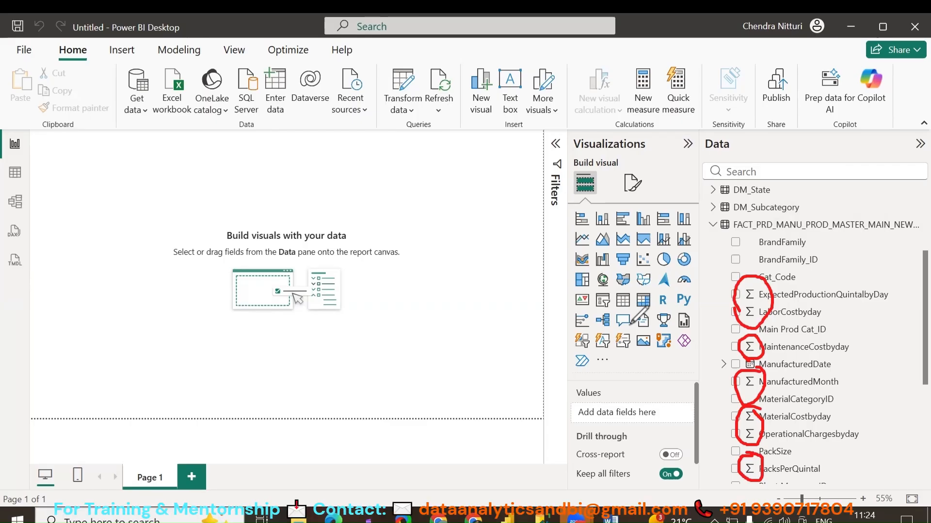
# Draw a red annotation line from ExpectedProductionQuintalbyDay onto the canvas and label it "implicit measures".
pyautogui.moveTo(751, 299); pyautogui.dragTo(440, 266)
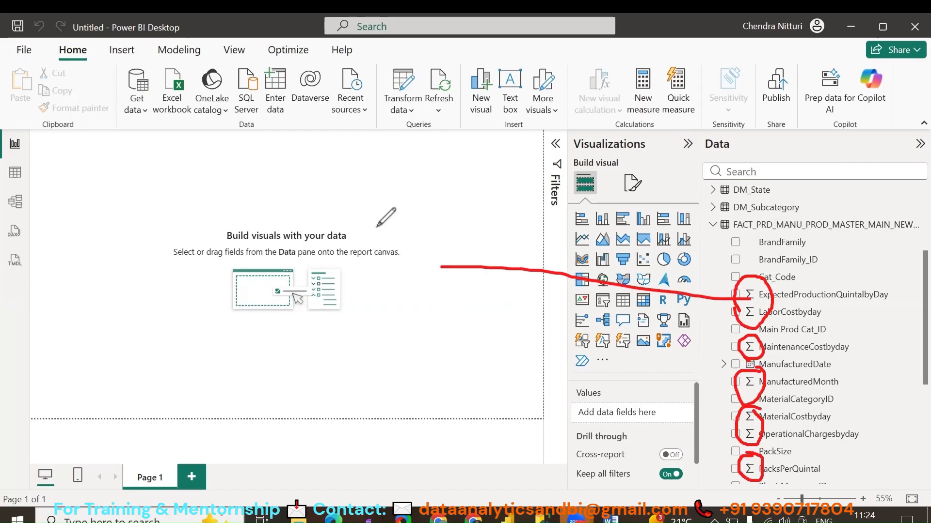
pyautogui.click(402, 231)
pyautogui.write('impl')
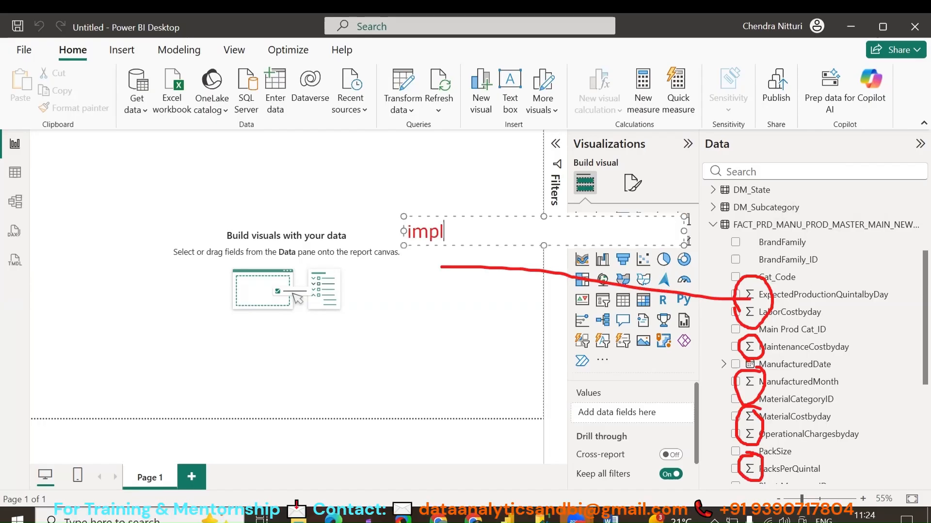
pyautogui.write('icit measures')
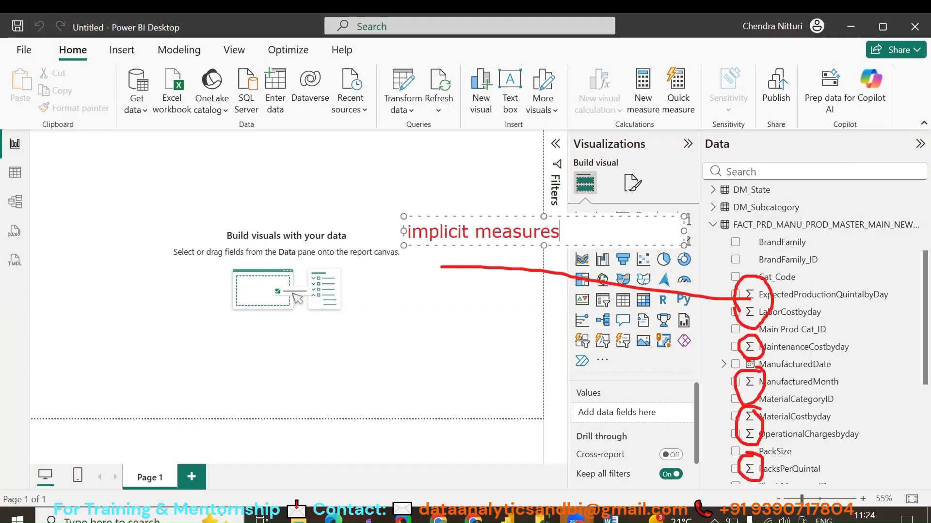
pyautogui.click(392, 269)
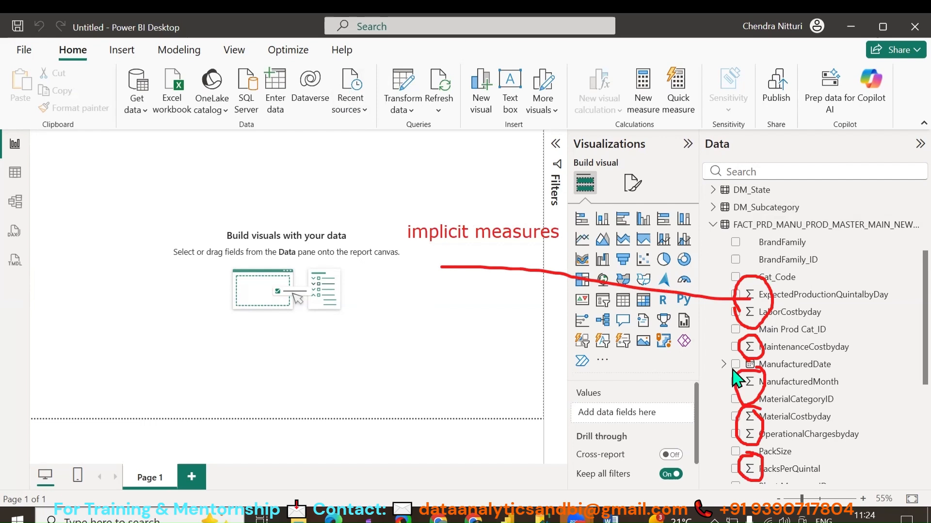
# Draw a second red annotation line from the MaintenanceCostbyday field and label it "explicit measures".
pyautogui.moveTo(741, 354); pyautogui.dragTo(420, 363)
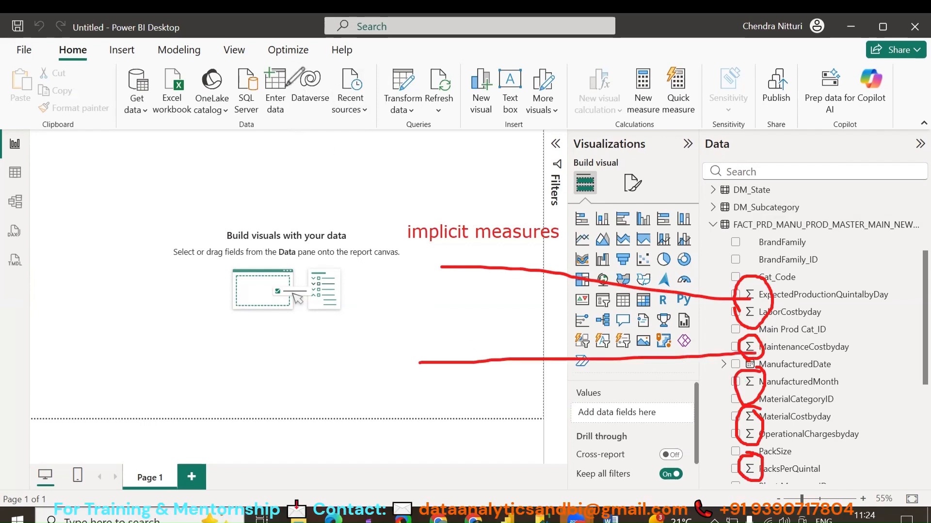
pyautogui.click(383, 380)
pyautogui.write('explicit')
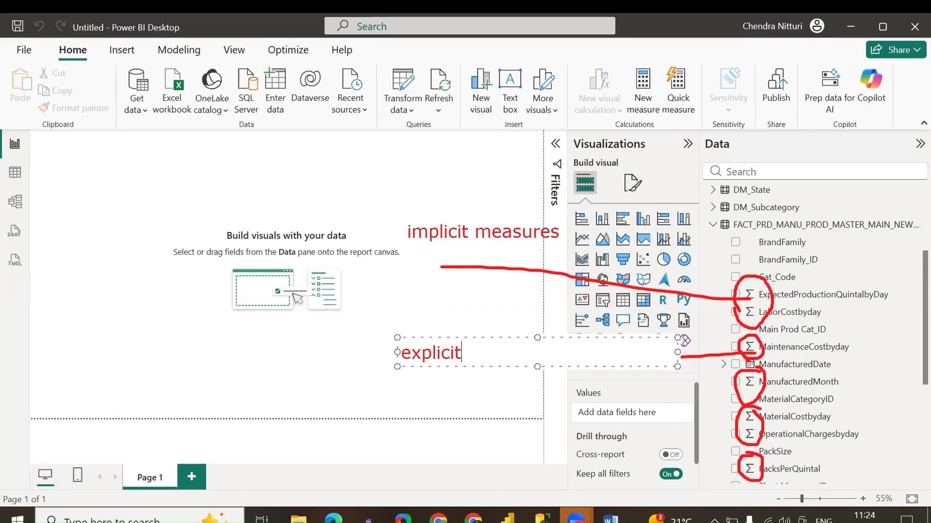
pyautogui.write(' measures')
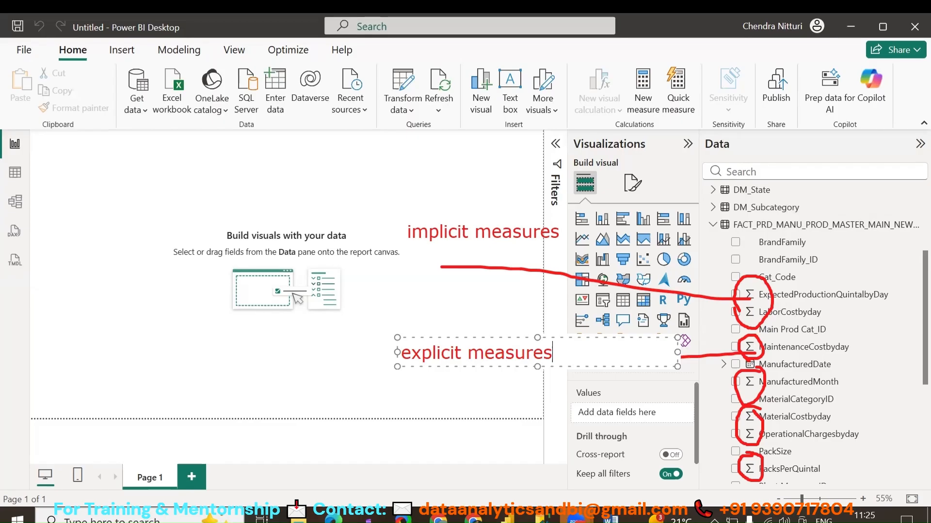
# Create the fact-table measure Expected ProductionQuintalbyDay = SUM(FACT_PRD_MANU_PROD_MASTER_MAIN_NEW_DATA[ExpectedProductionQuintalbyDay]).
pyautogui.click(816, 296)
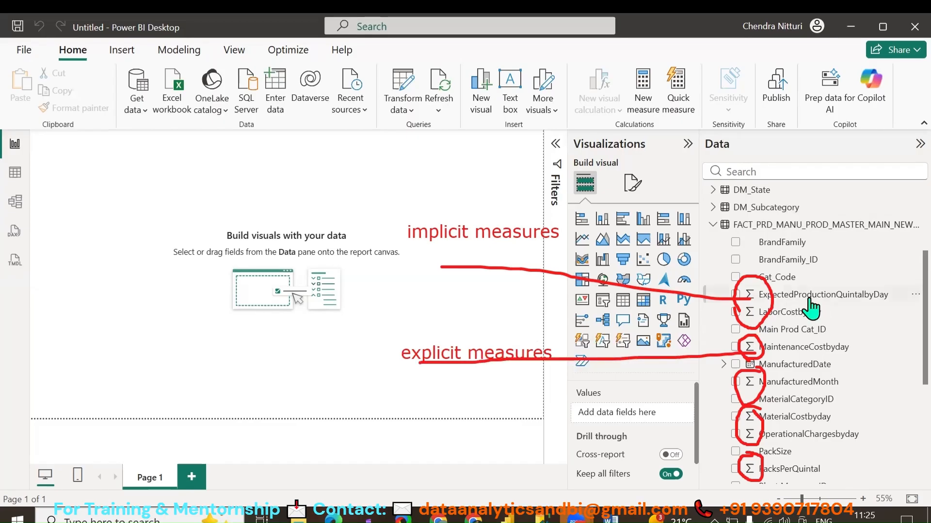
pyautogui.rightClick(809, 298)
pyautogui.click(718, 71)
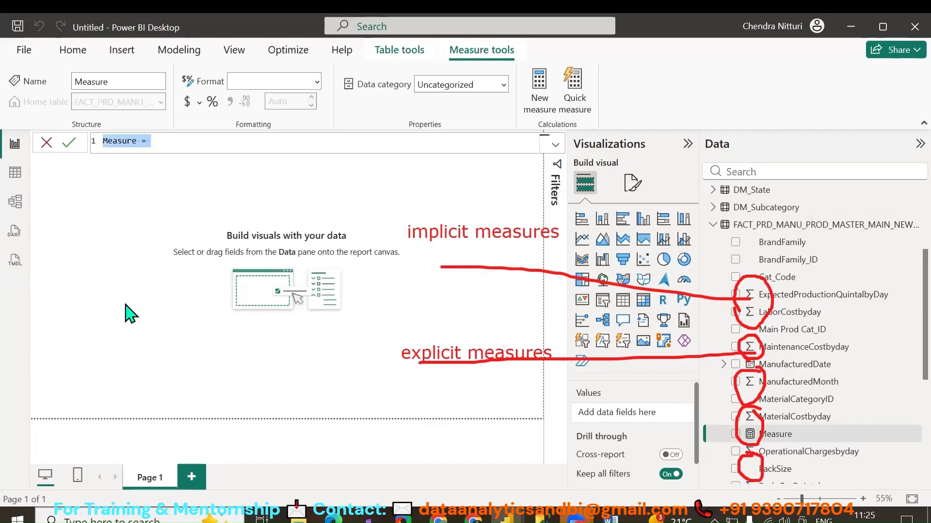
pyautogui.write('Expected ')
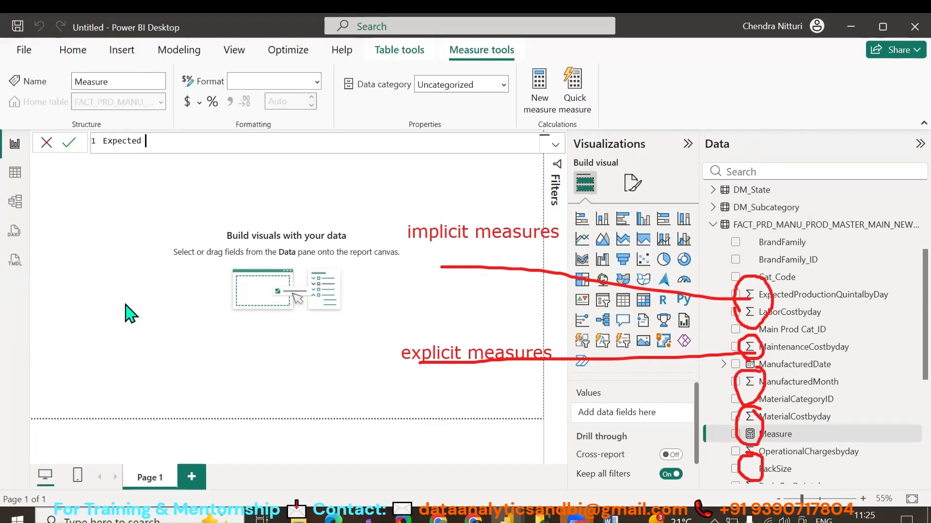
pyautogui.write('Product')
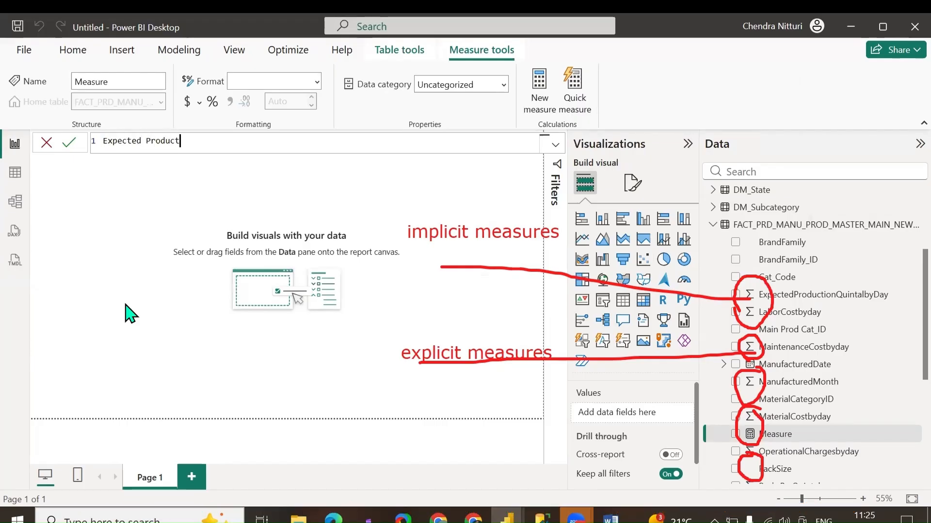
pyautogui.write('ionQuintalbyDay ')
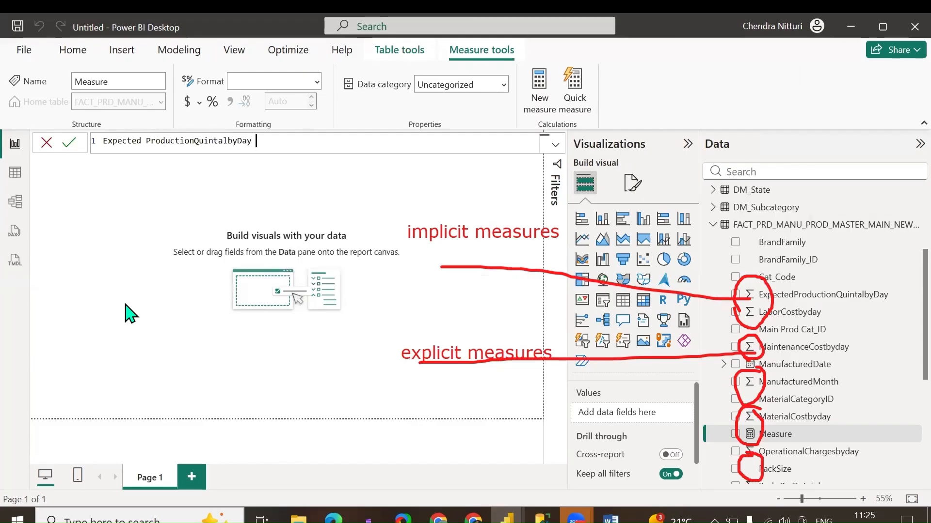
pyautogui.write('= SUM(expec')
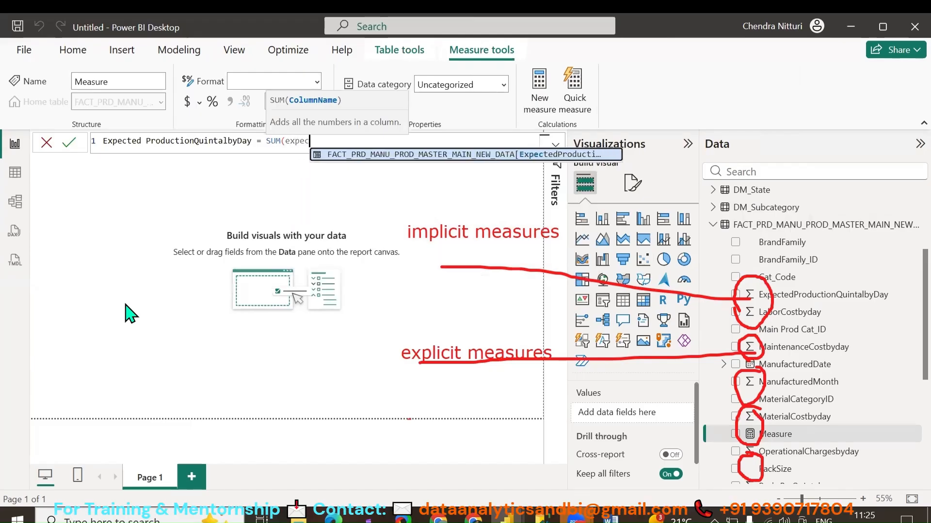
pyautogui.press('Tab')
pyautogui.write(')')
pyautogui.press('Return')
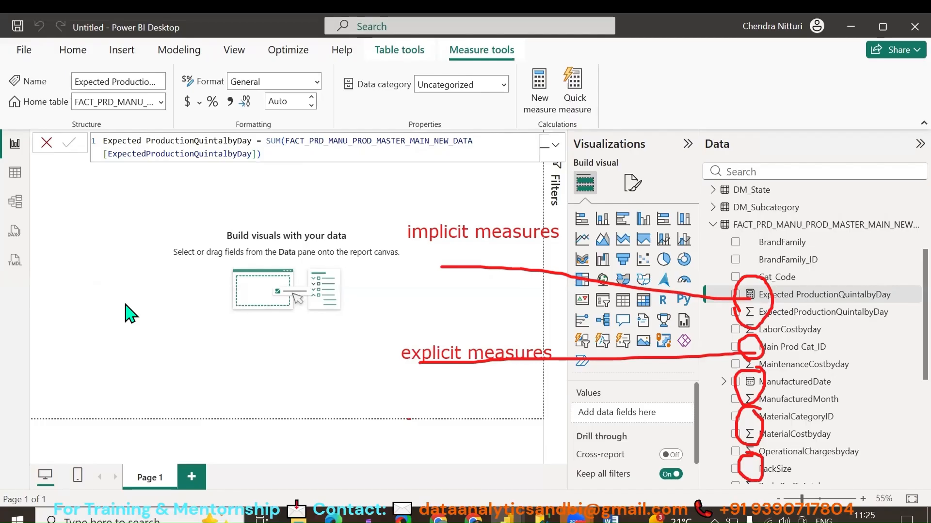
# Add a table visual with the summed ExpectedProductionQuintalbyDay field and inspect the aggregation options offered for it.
pyautogui.click(622, 301)
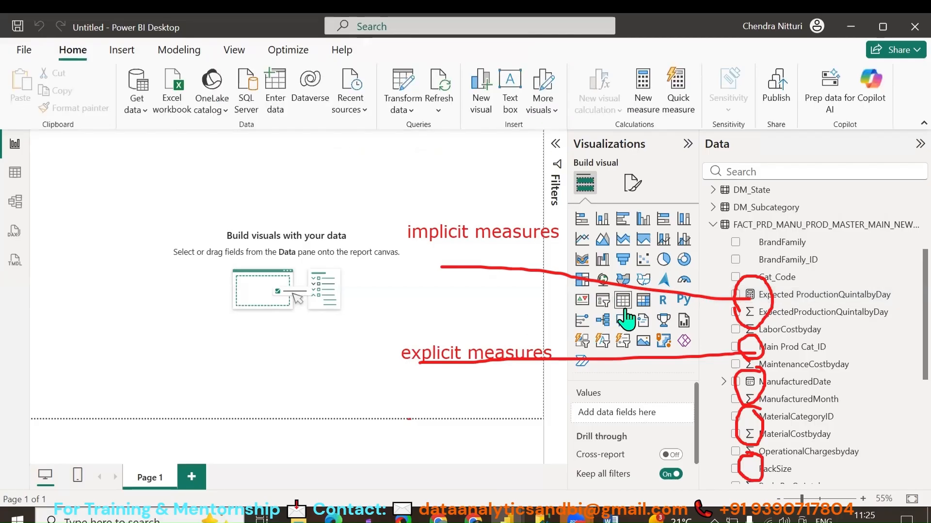
pyautogui.click(741, 313)
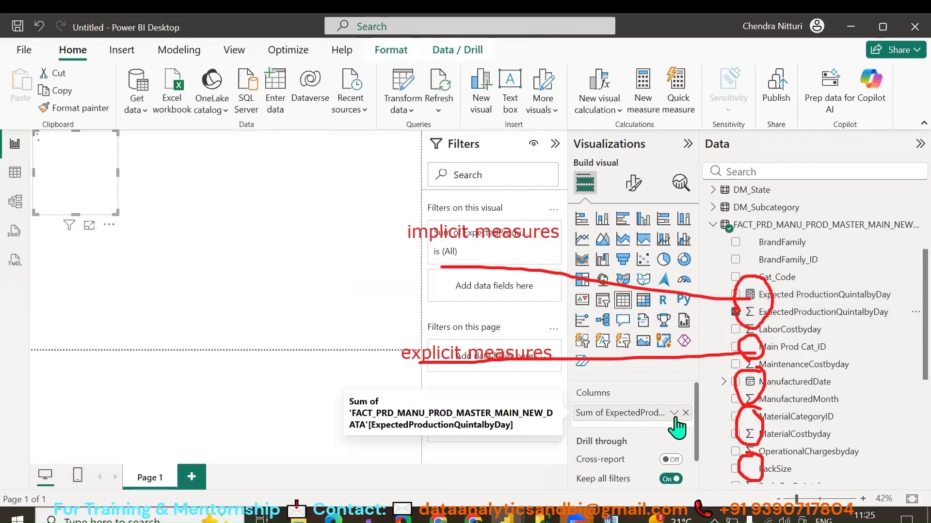
pyautogui.click(674, 414)
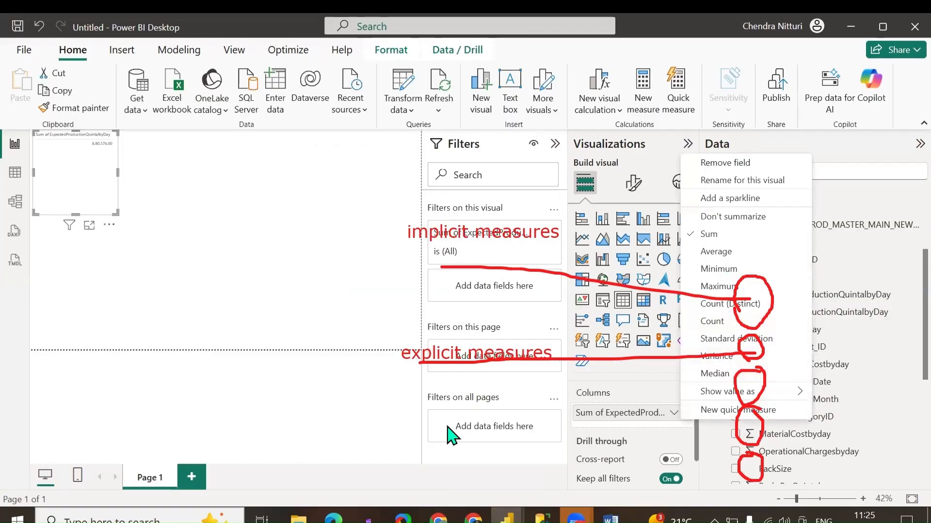
pyautogui.click(303, 269)
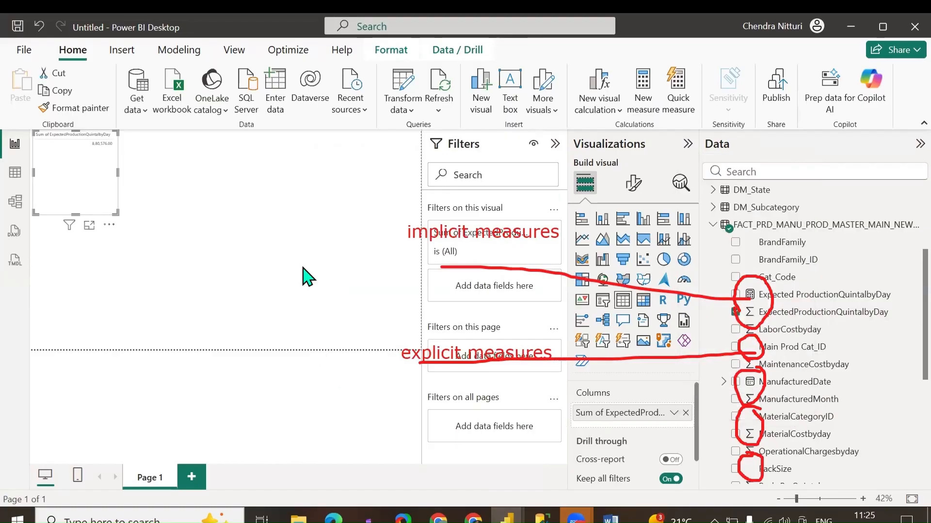
# Add the Expected ProductionQuintalbyDay measure to the table visual and inspect the options available for that measure.
pyautogui.click(733, 295)
pyautogui.click(674, 431)
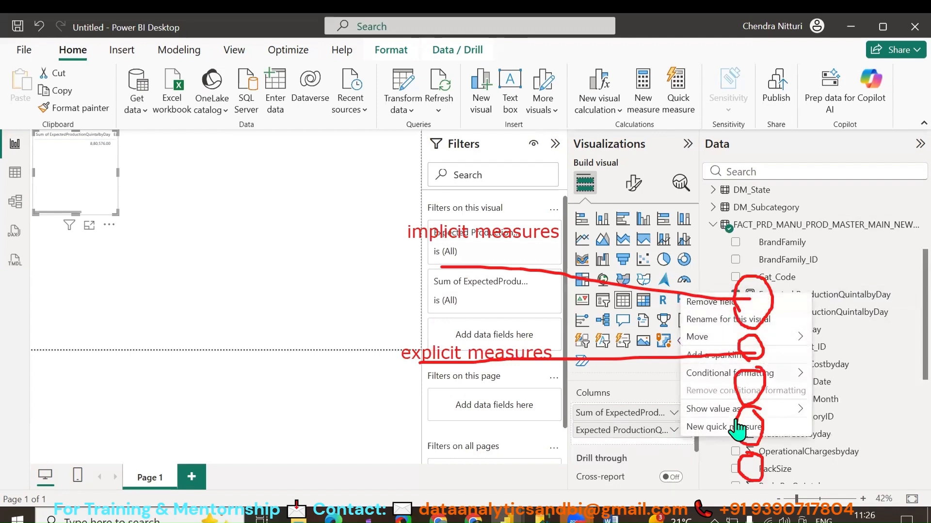
pyautogui.click(316, 245)
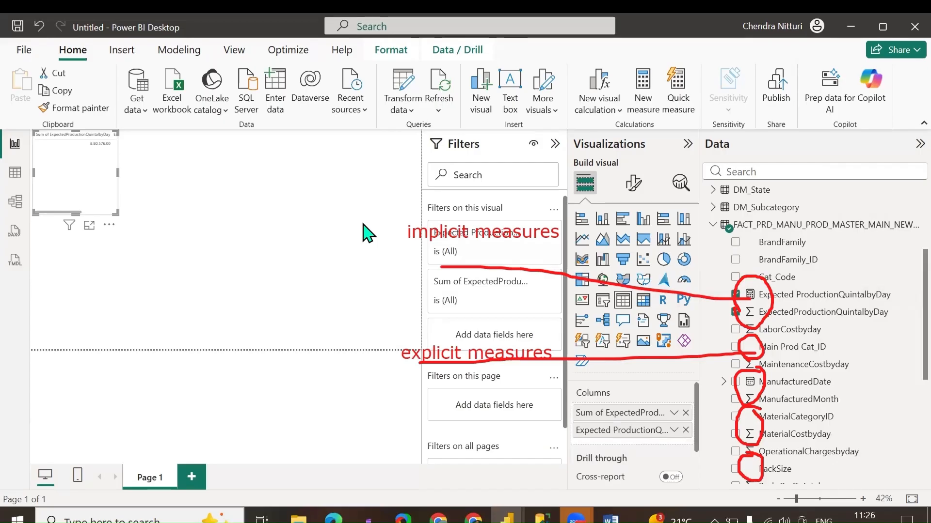
# Clear the red screen annotations and widen the table visual so both expected-production columns fit.
pyautogui.moveTo(480, 360)
pyautogui.mouseDown()
pyautogui.moveTo(507, 183)
pyautogui.moveTo(777, 455)
pyautogui.moveTo(754, 480)
pyautogui.mouseUp()
pyautogui.press('Escape')
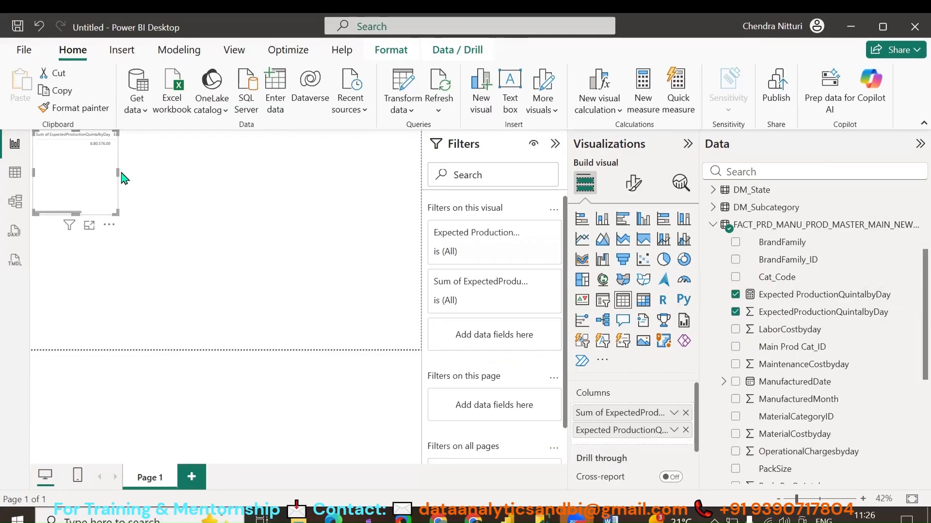
pyautogui.moveTo(119, 172); pyautogui.dragTo(214, 191)
pyautogui.click(69, 263)
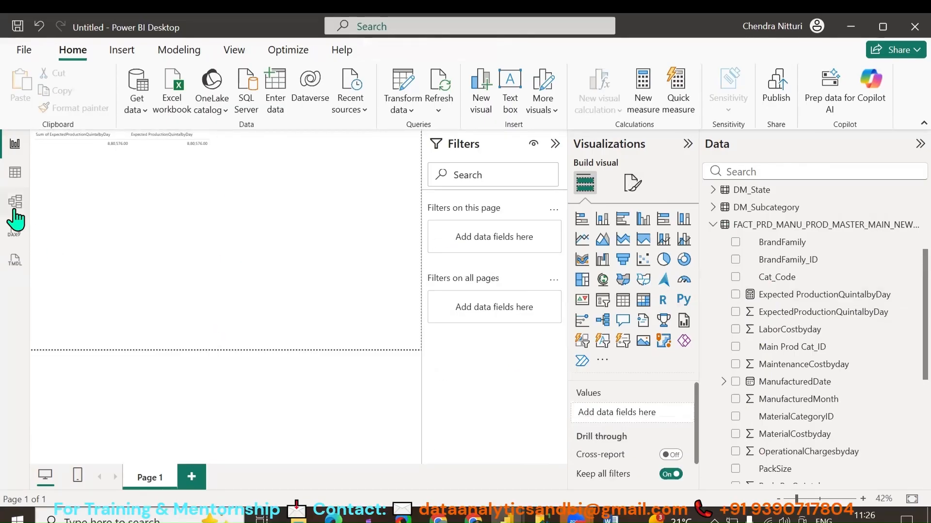
# Return to the model diagram showing the relationships between all tables.
pyautogui.click(15, 211)
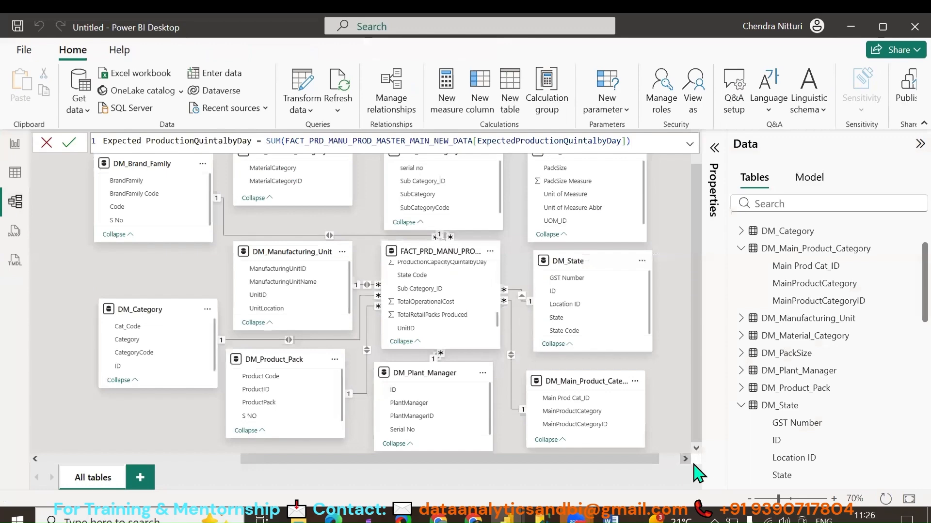
# Inspect the Expected ProductionQuintalbyDay measure's properties, including its formatting settings and available data categories.
pyautogui.click(714, 148)
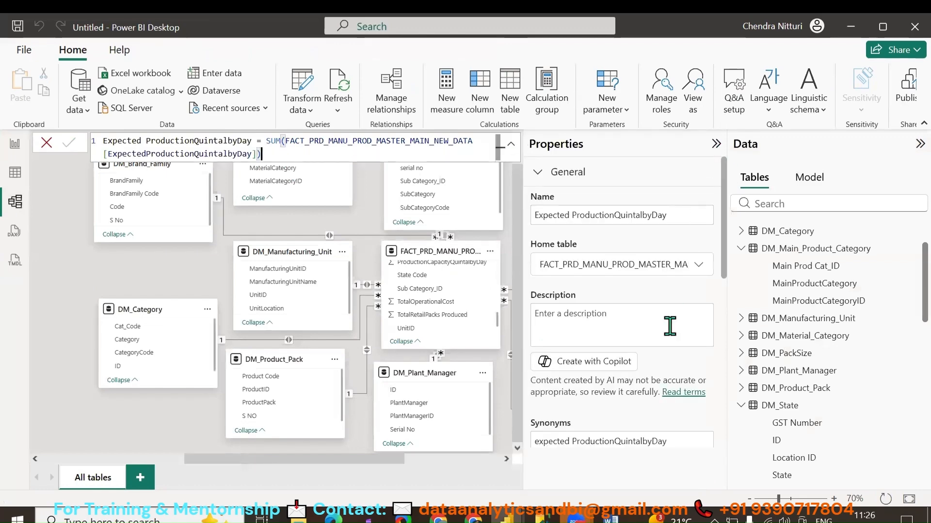
pyautogui.scroll(-5, 669, 325)
pyautogui.click(544, 432)
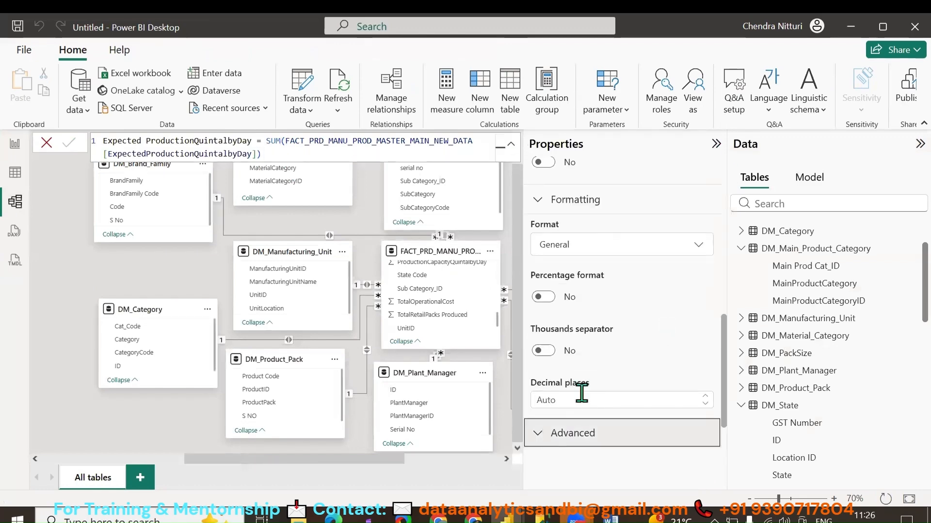
pyautogui.scroll(-2, 585, 388)
pyautogui.click(577, 429)
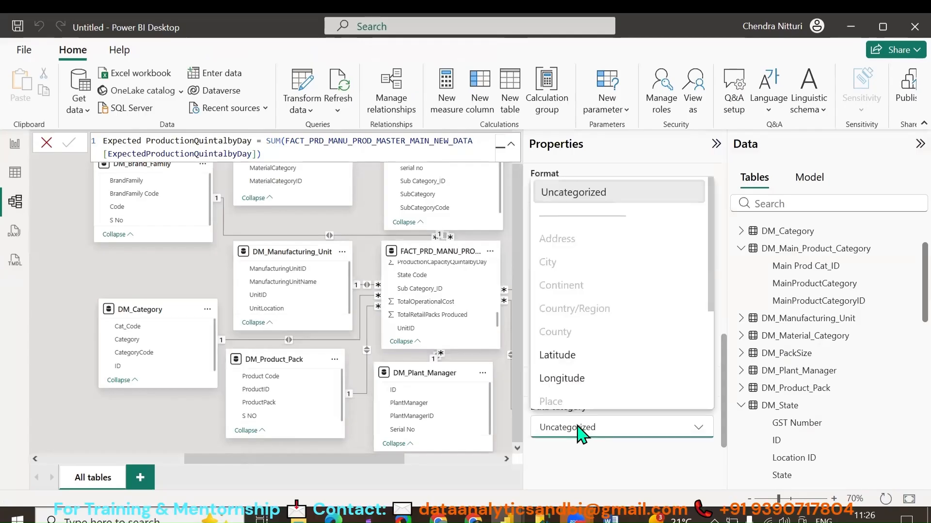
# Check the storage mode of the DM_Manufacturing_Unit table and mark it on screen with a red circle and tick.
pyautogui.click(274, 252)
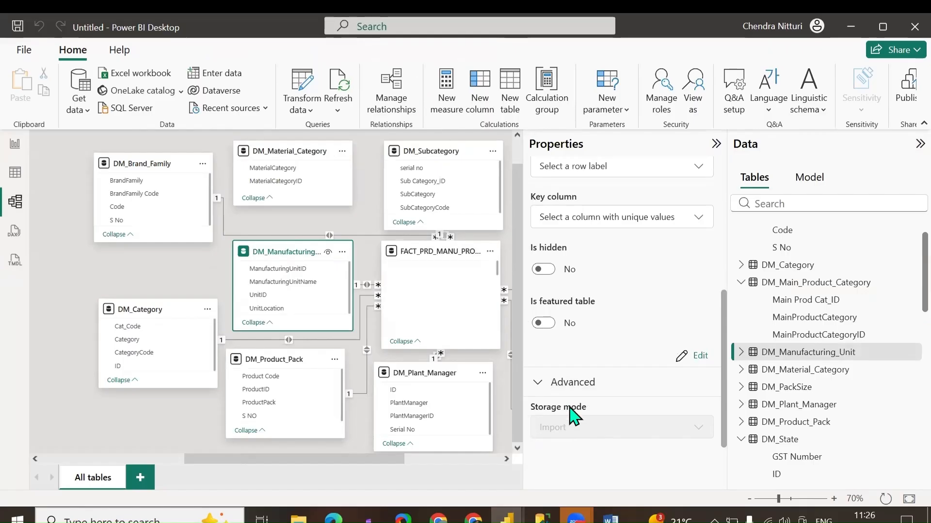
pyautogui.moveTo(542, 439)
pyautogui.mouseDown()
pyautogui.moveTo(579, 410)
pyautogui.moveTo(543, 438)
pyautogui.mouseUp()
pyautogui.moveTo(607, 413)
pyautogui.mouseDown()
pyautogui.moveTo(611, 431)
pyautogui.moveTo(651, 357)
pyautogui.mouseUp()
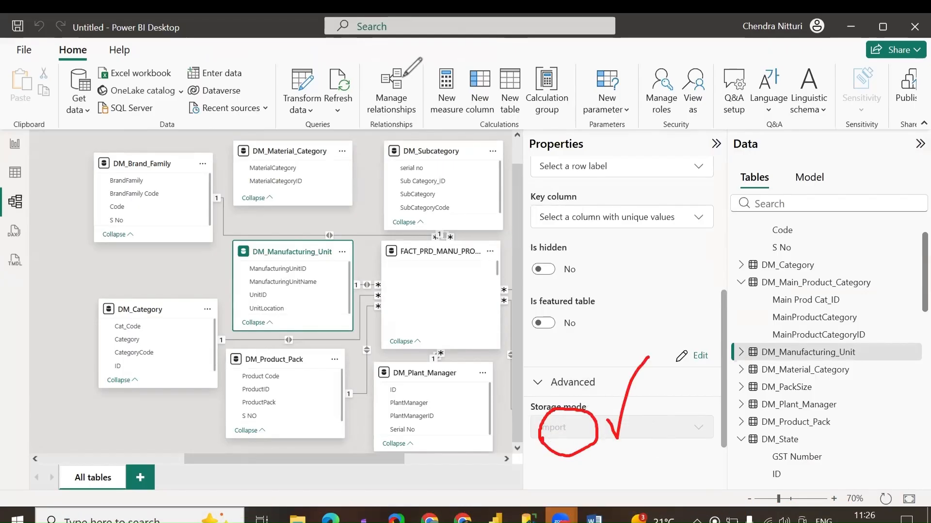
# Inspect the key column choices in the featured table setup for DM_Manufacturing_Unit, leaving the setup without saving.
pyautogui.click(698, 357)
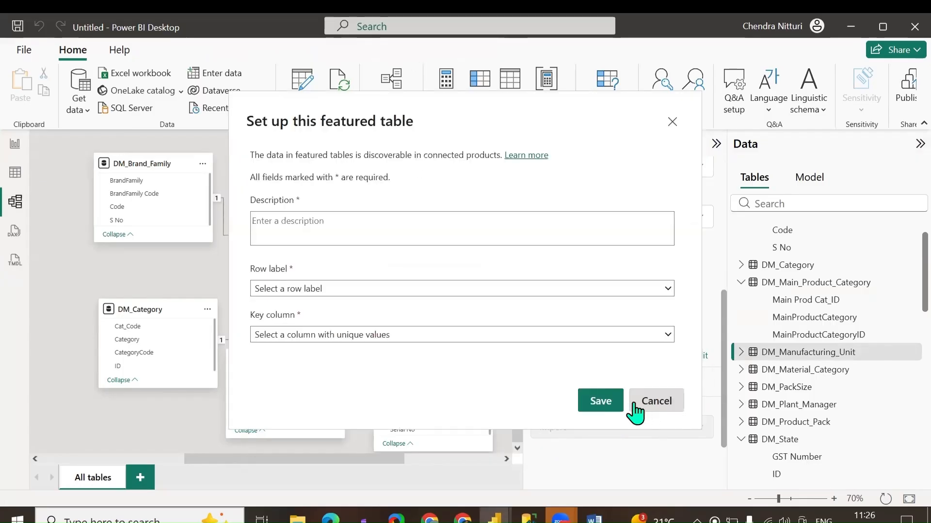
pyautogui.click(328, 336)
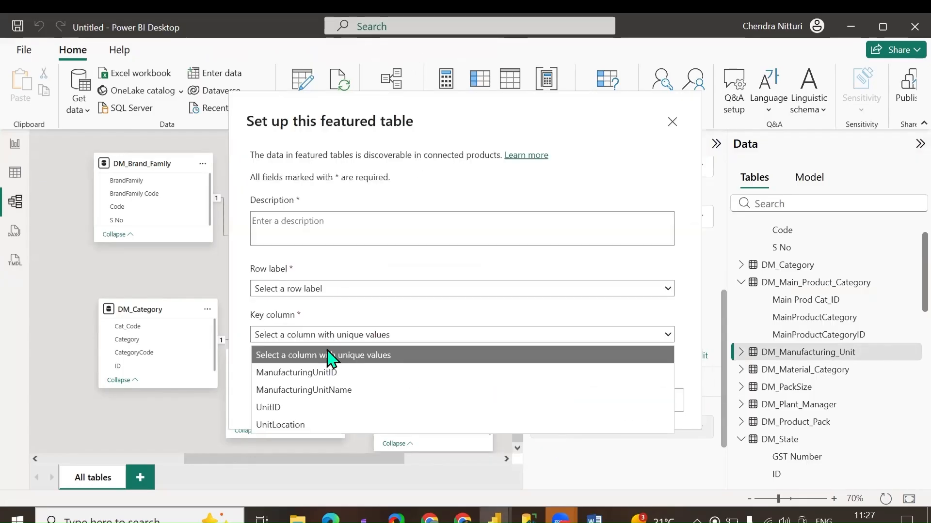
pyautogui.click(229, 283)
pyautogui.click(635, 407)
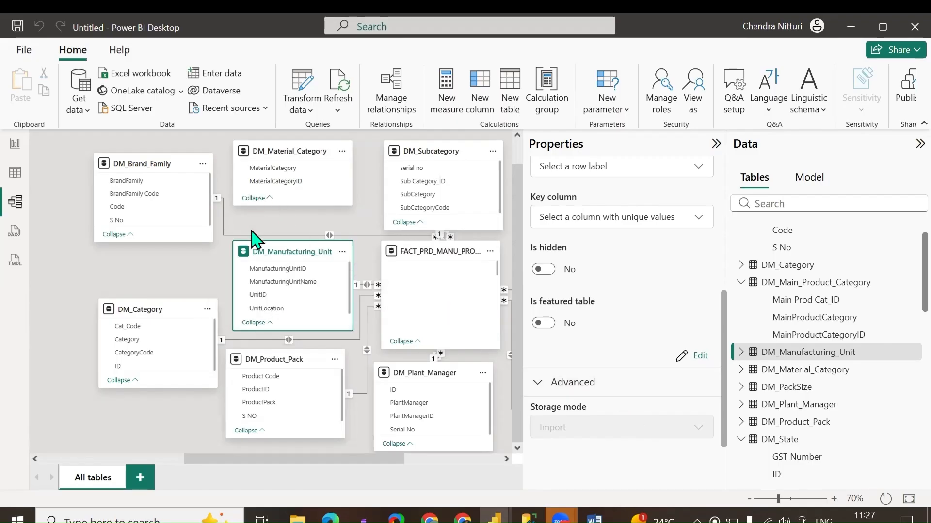
# Keep the current model open, create a new blank report and switch to its window.
pyautogui.click(913, 26)
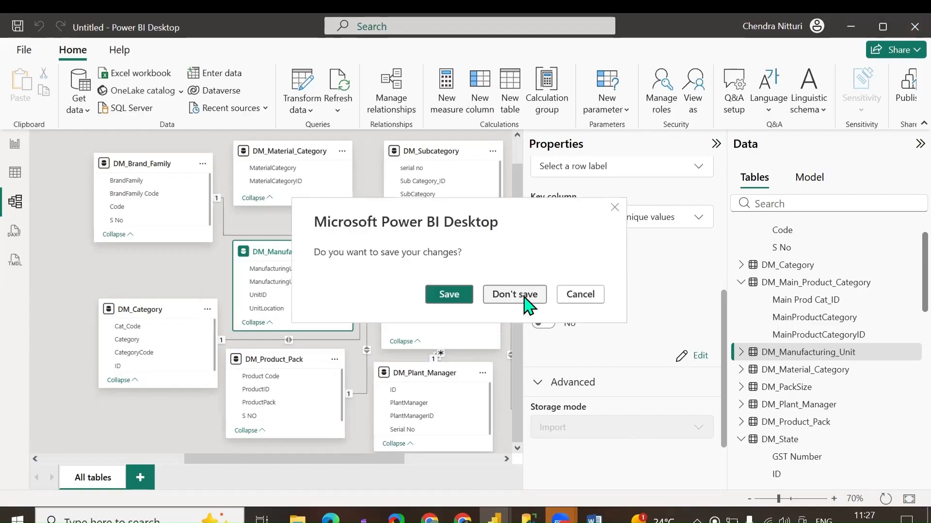
pyautogui.click(581, 294)
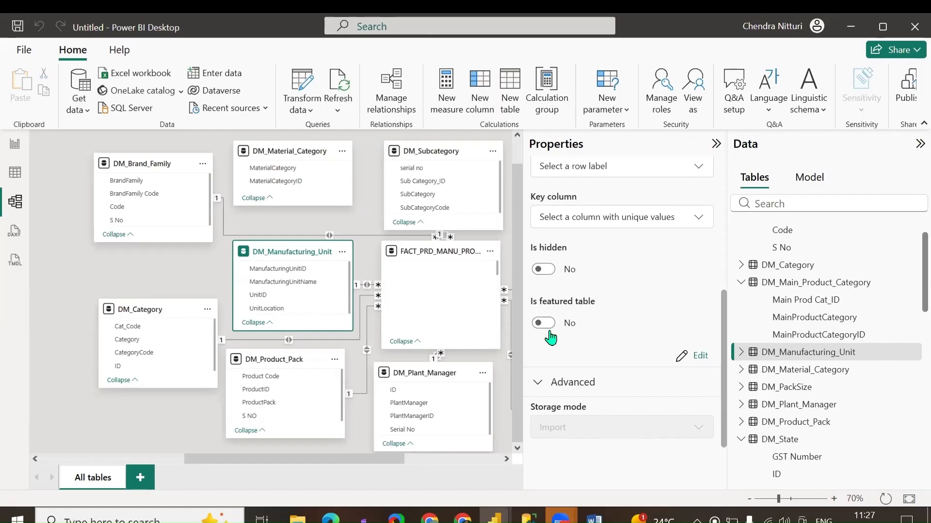
pyautogui.click(24, 50)
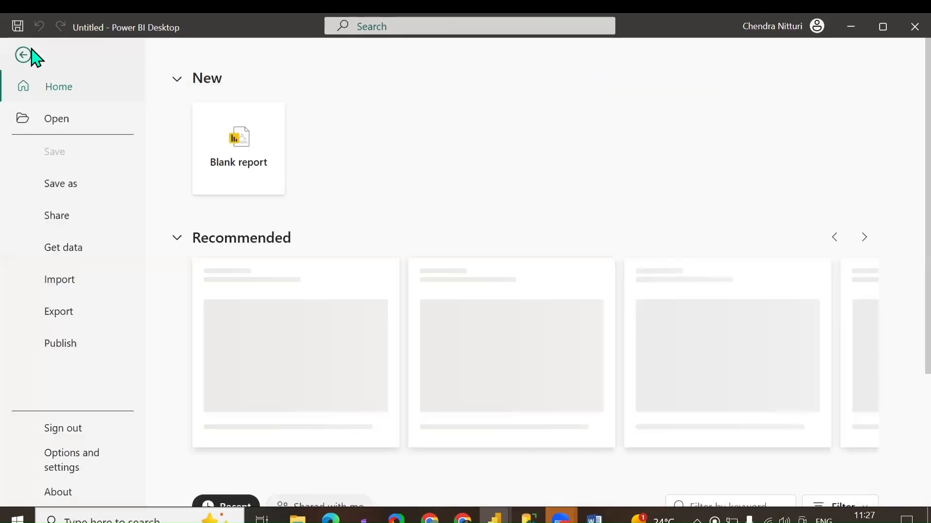
pyautogui.click(236, 161)
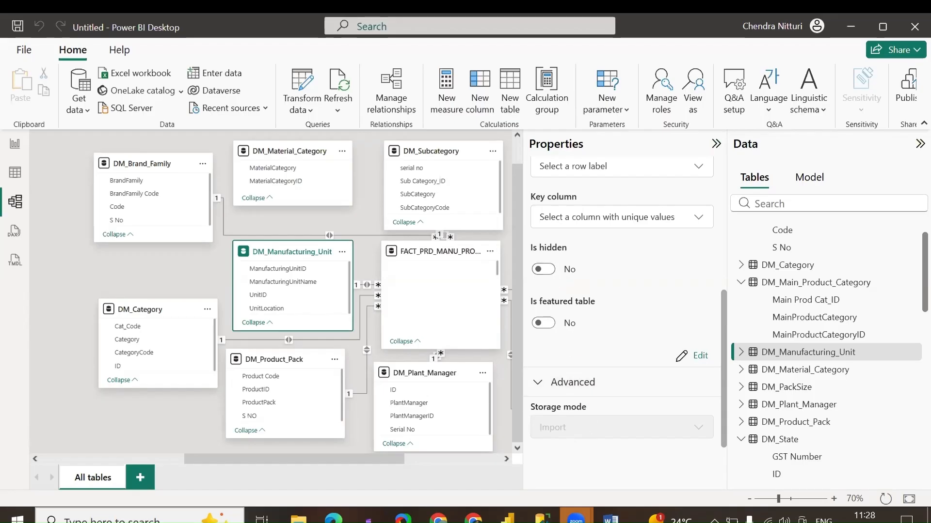
pyautogui.moveTo(576, 518)
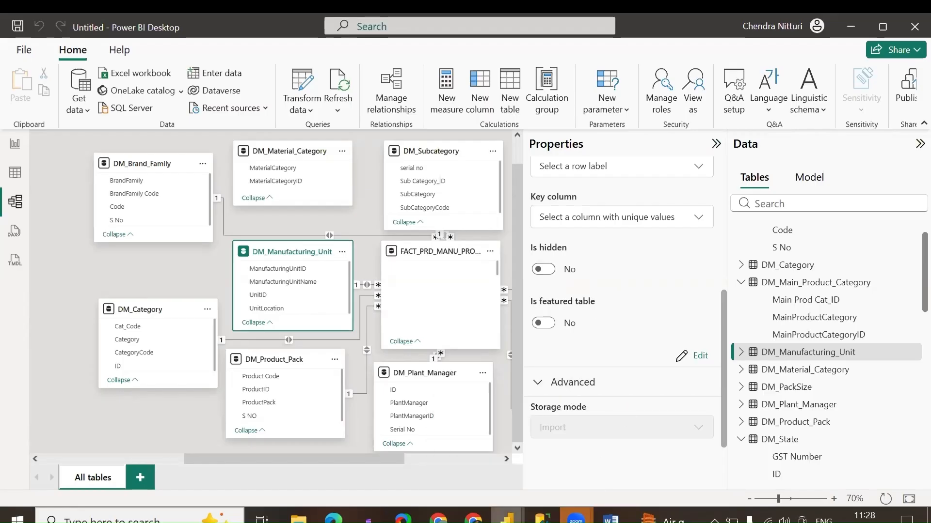
pyautogui.moveTo(506, 517)
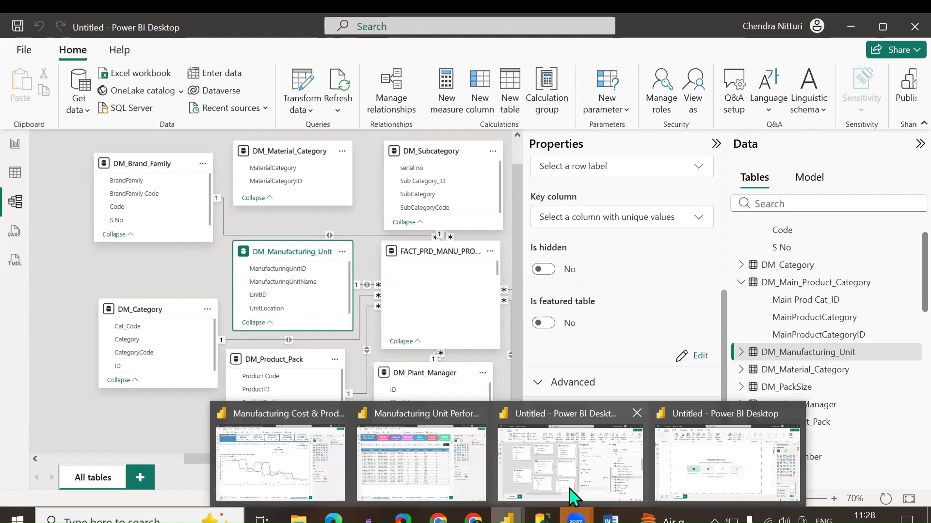
pyautogui.click(718, 496)
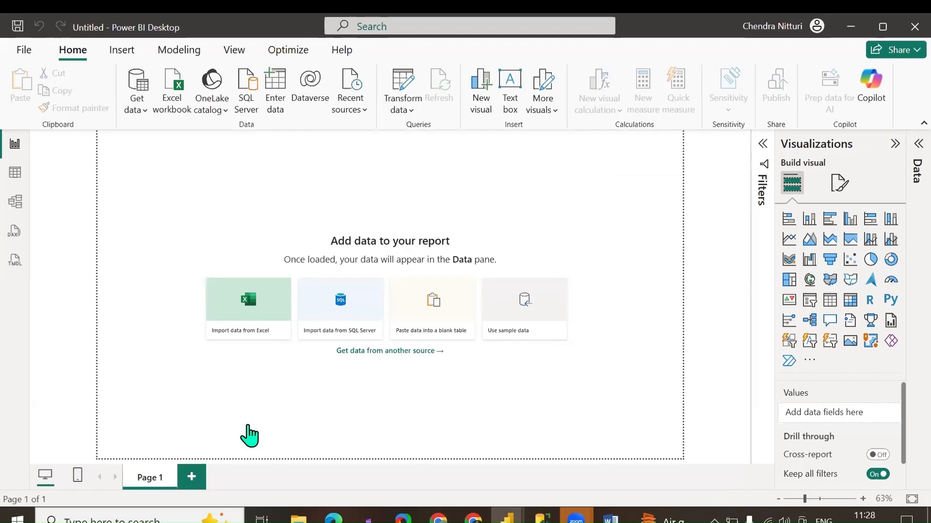
# Add the red on-screen text annotation "SEMANTIC MODEL" below the data source tiles of the blank report.
pyautogui.doubleClick(252, 442)
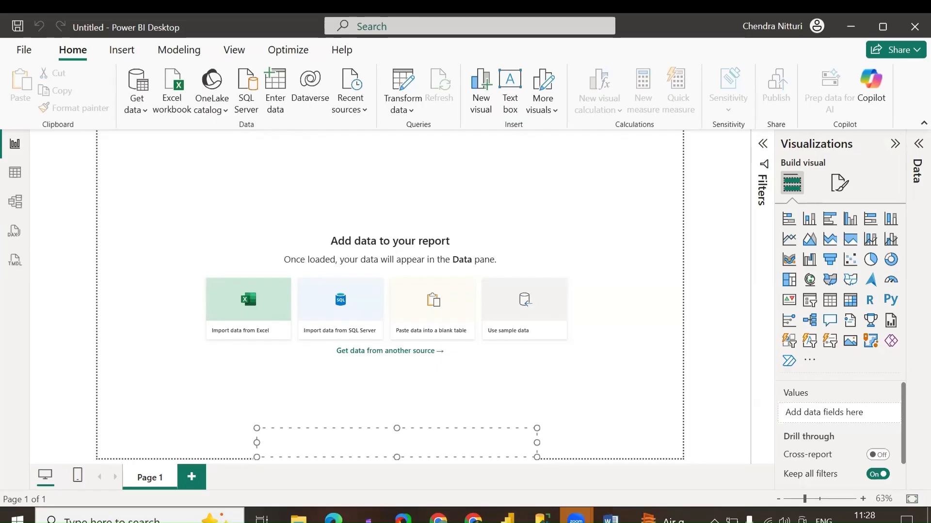
pyautogui.write('SEMAN')
pyautogui.press('capslock')
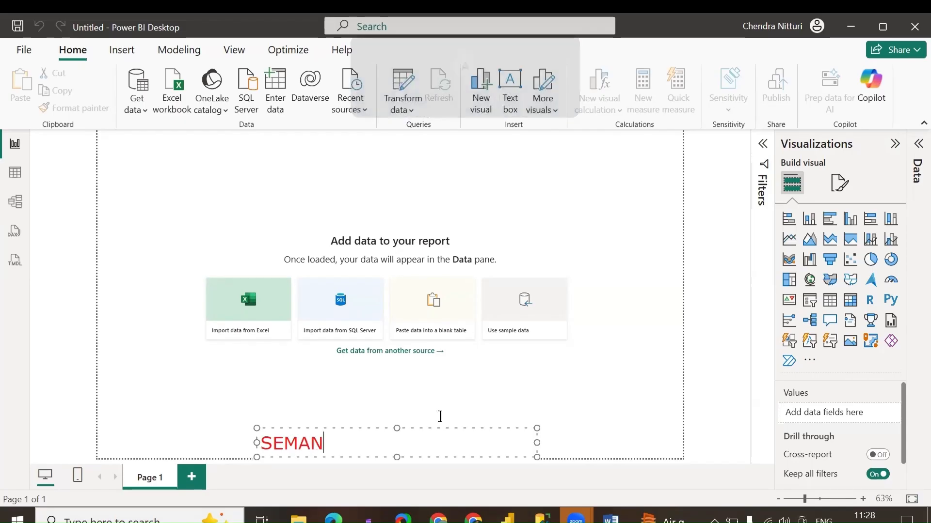
pyautogui.write('TIC MODEL')
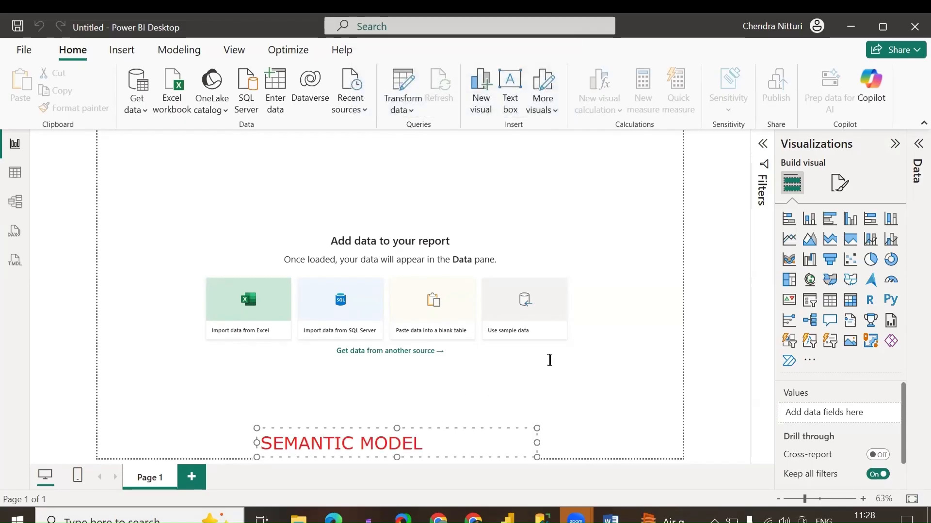
pyautogui.click(624, 383)
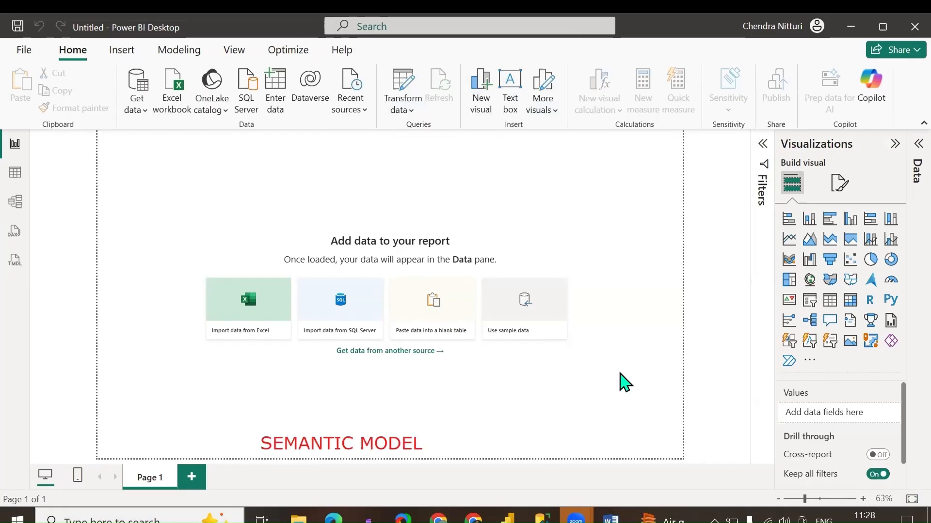
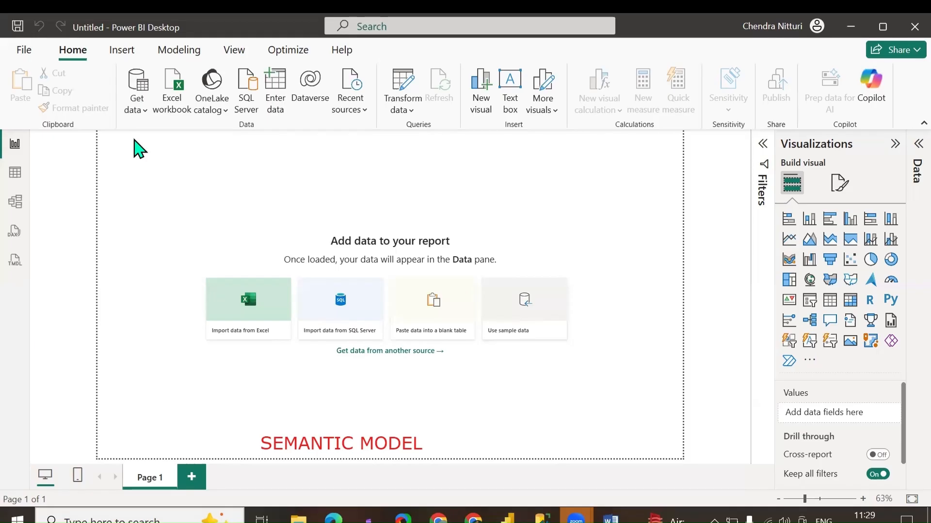
# Start a SQL Server database connection in the blank report and expand its advanced options.
pyautogui.click(136, 115)
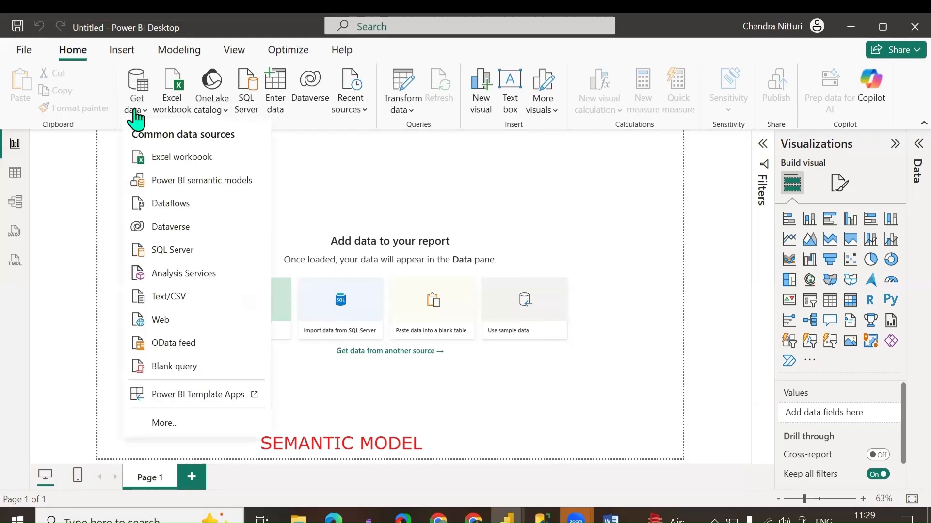
pyautogui.click(187, 251)
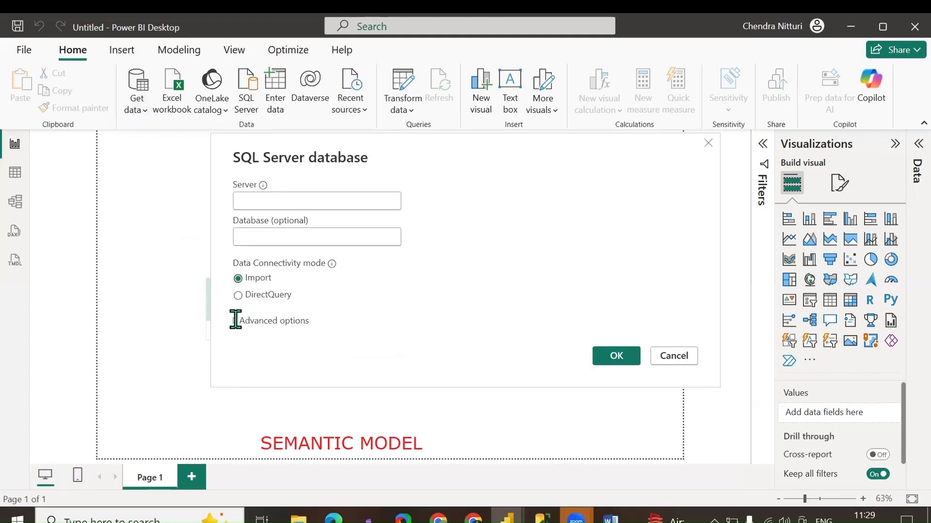
pyautogui.click(235, 321)
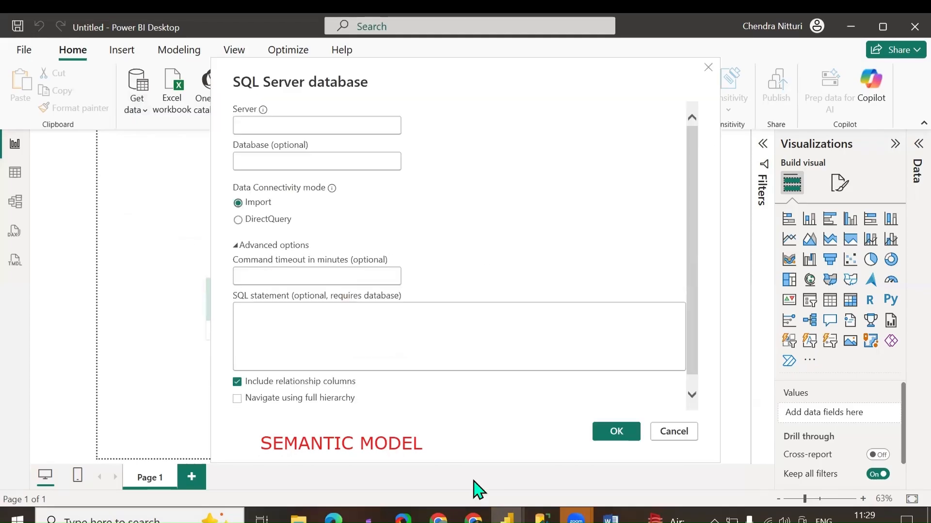
# Switch to SQL Server Management Studio and review the full query that creates the dbo.VW_FMCG_MANUFACTURING_PRICING_ANALYTICS_NEW view.
pyautogui.moveTo(542, 518)
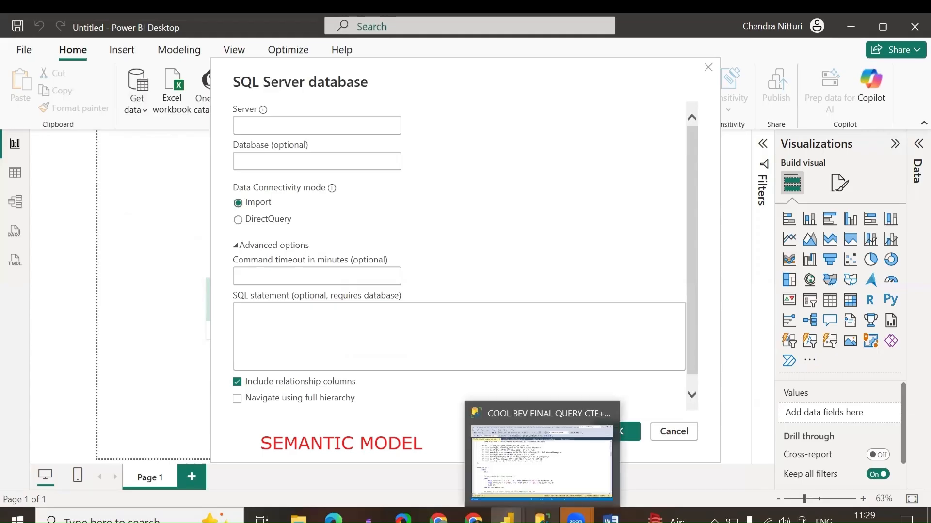
pyautogui.click(542, 463)
pyautogui.click(320, 306)
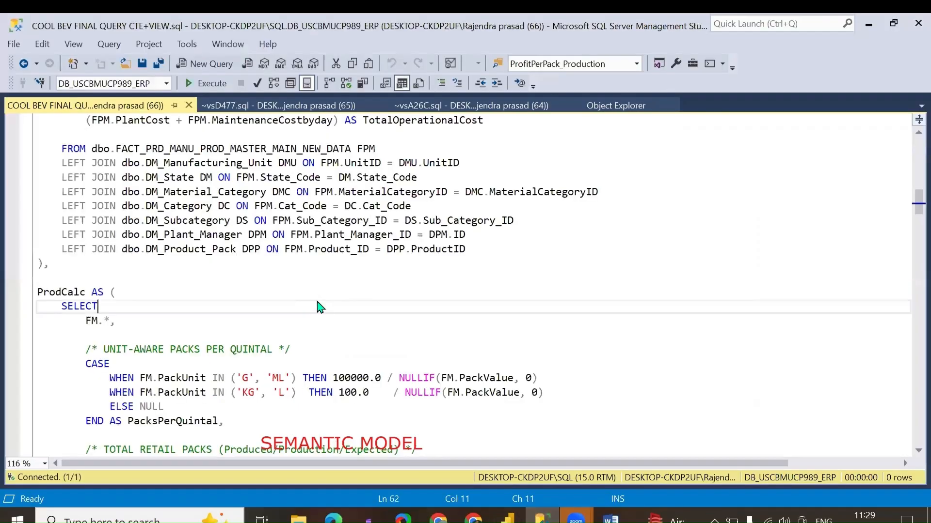
pyautogui.hotkey('ctrl', 'a')
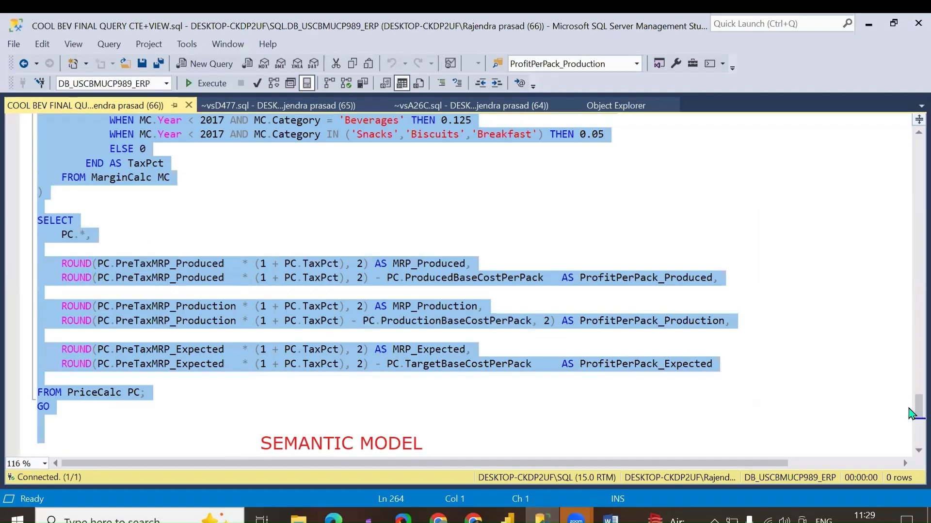
pyautogui.moveTo(916, 409); pyautogui.dragTo(898, 127)
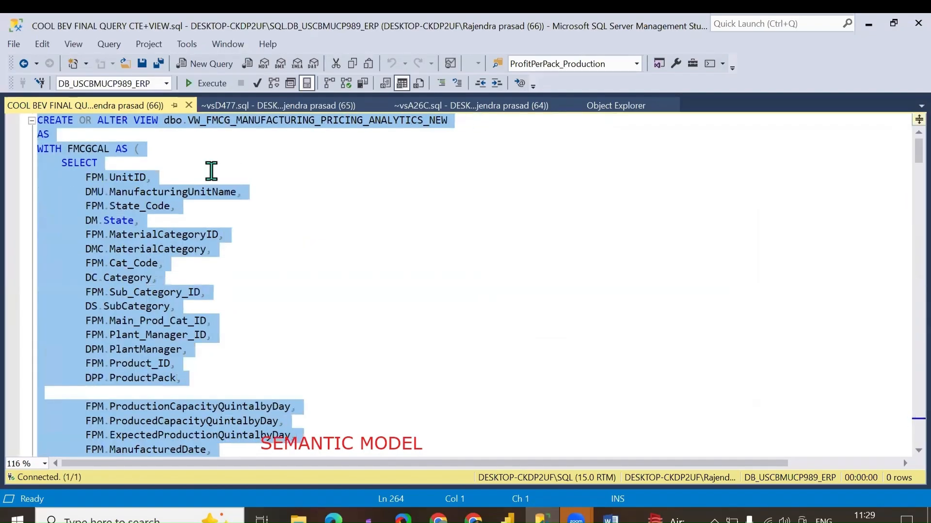
pyautogui.click(171, 158)
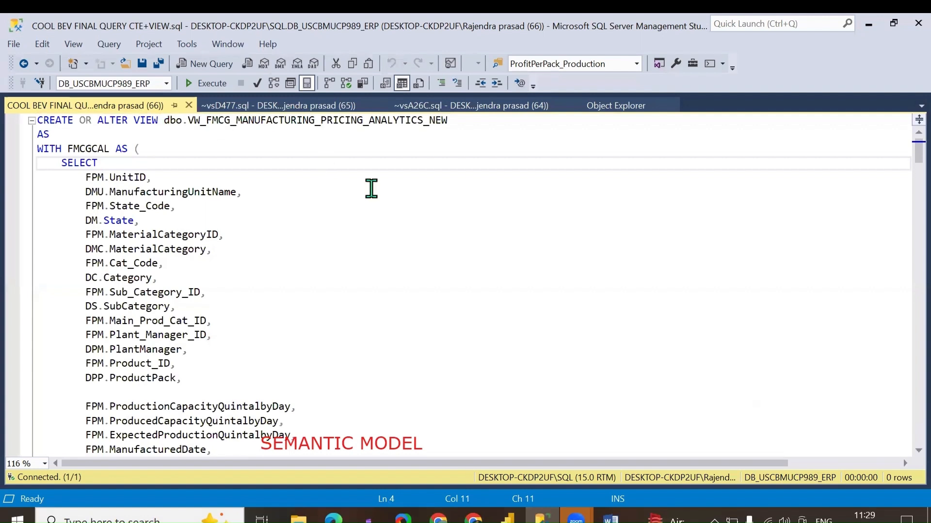
# Expand the database's views in Object Explorer and select dbo.View_FACT_PRD_MANU_PROD_MASTER_MAIN_NEW_DATA to copy its name.
pyautogui.click(632, 109)
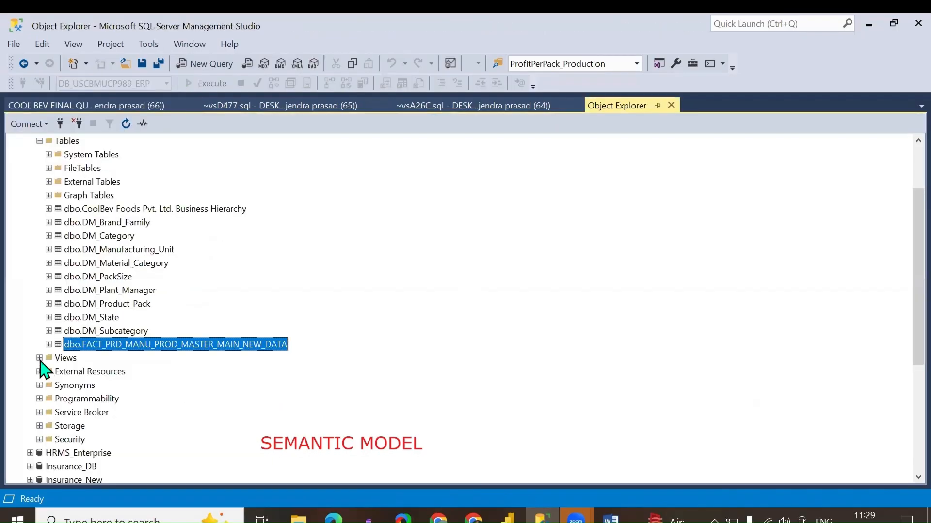
pyautogui.click(40, 358)
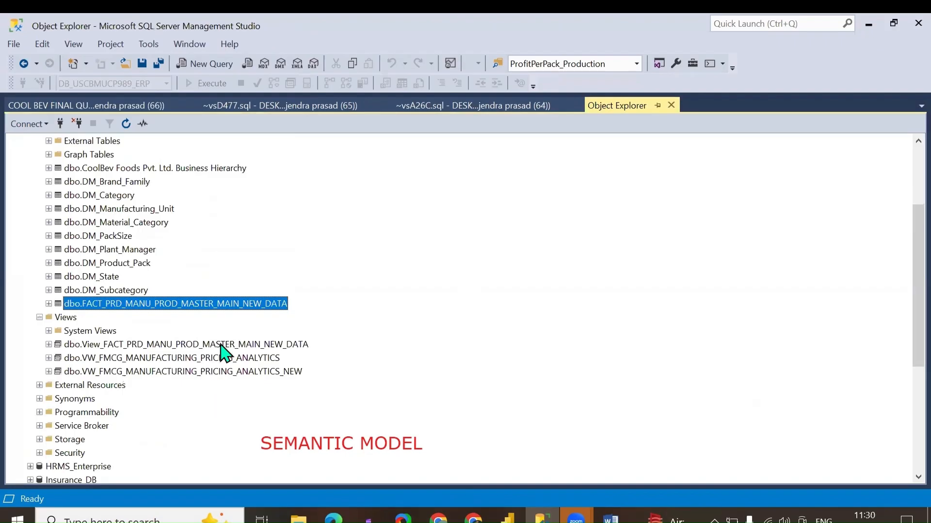
pyautogui.press('Down')
pyautogui.press('Down')
pyautogui.press('Down')
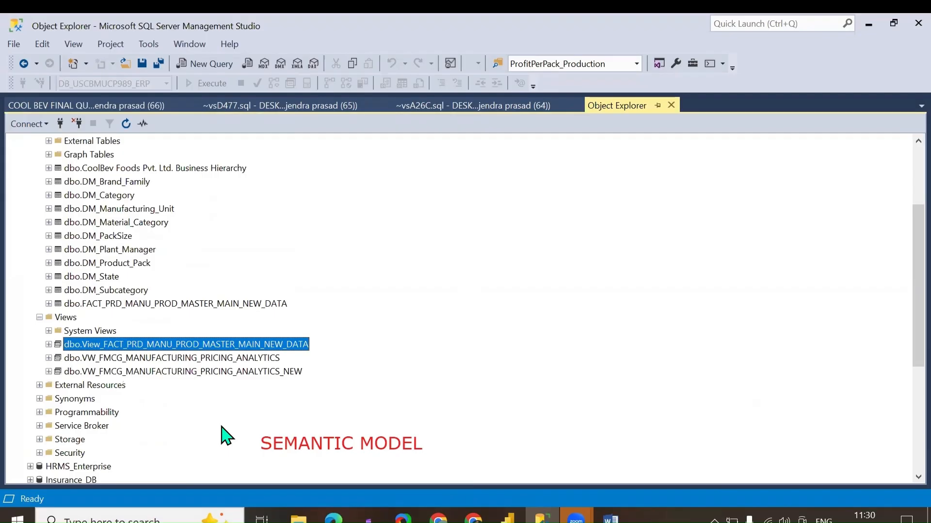
# Switch back to Power BI Desktop and enter the SQL statement SELECT * FROM [dbo].[View_FACT_PRD_MANU_PROD_MASTER_MAIN_NEW_DATA] for the connection.
pyautogui.moveTo(506, 515)
pyautogui.click(669, 482)
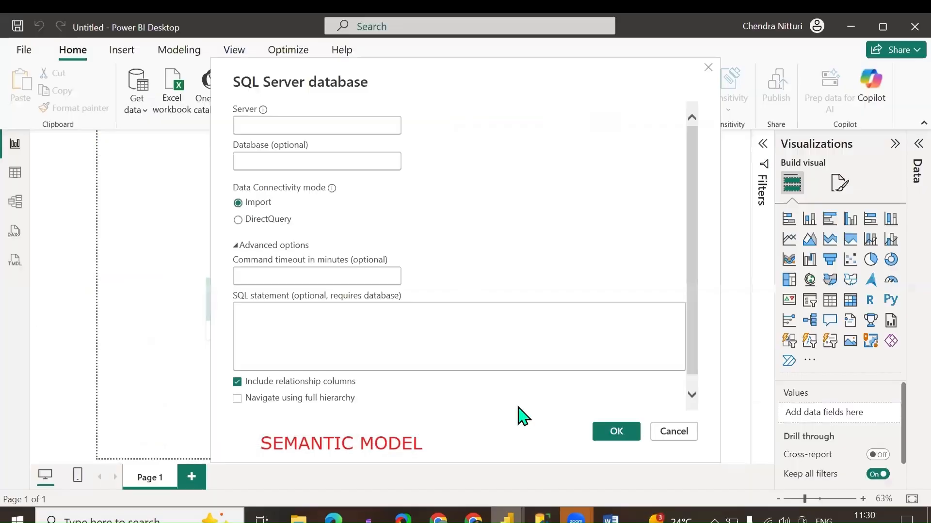
pyautogui.click(371, 346)
pyautogui.write('[dbo].[View_FACT_PRD_MANU_PROD_MASTER_MAIN_NEW_DATA]')
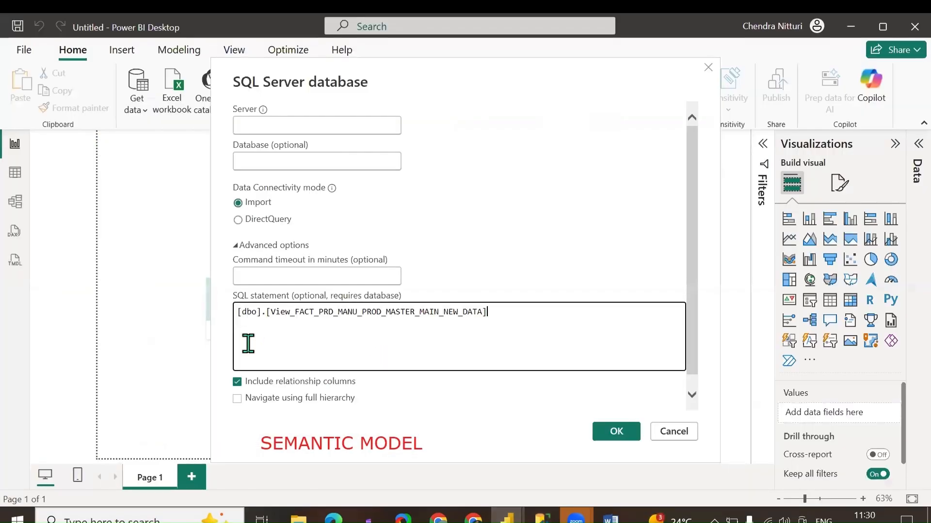
pyautogui.click(259, 387)
pyautogui.write('SELECT ')
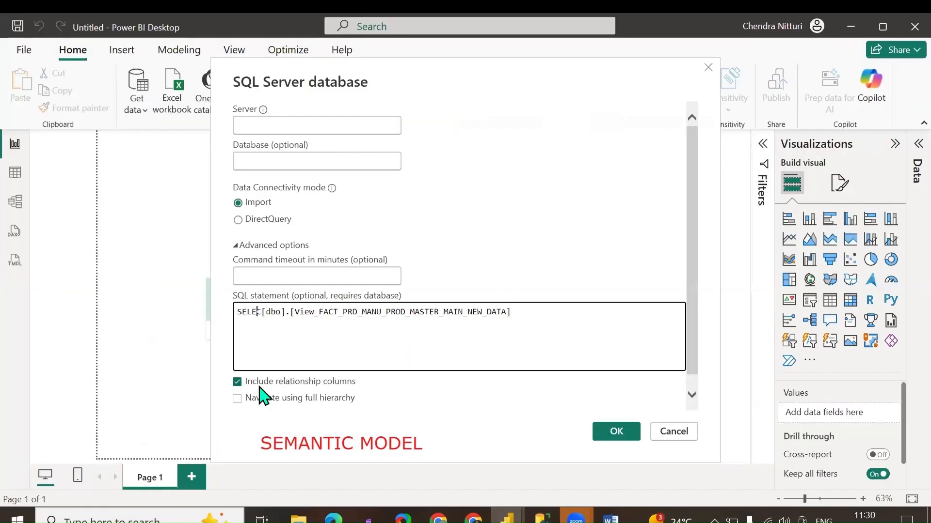
pyautogui.write('* FROM')
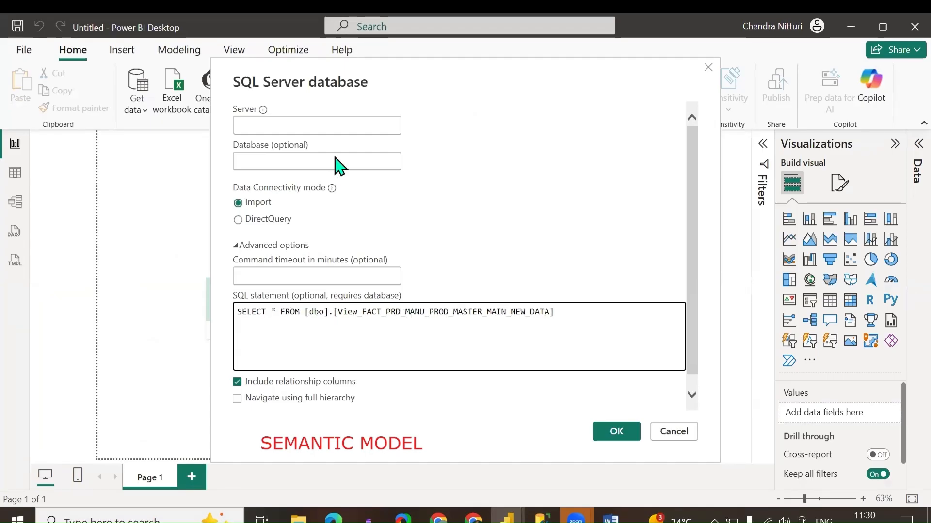
# Copy the server name from SQL Server Management Studio's connection dialog and enter DESKTOP-CKDP2UF\SQL as the server in Power BI Desktop's SQL Server connection.
pyautogui.click(316, 125)
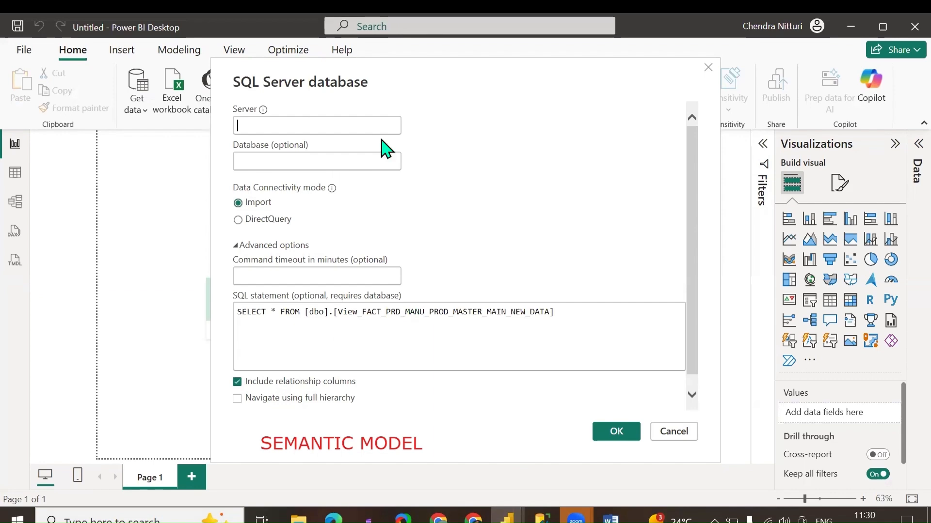
pyautogui.hotkey('alt', 'Tab')
pyautogui.click(62, 122)
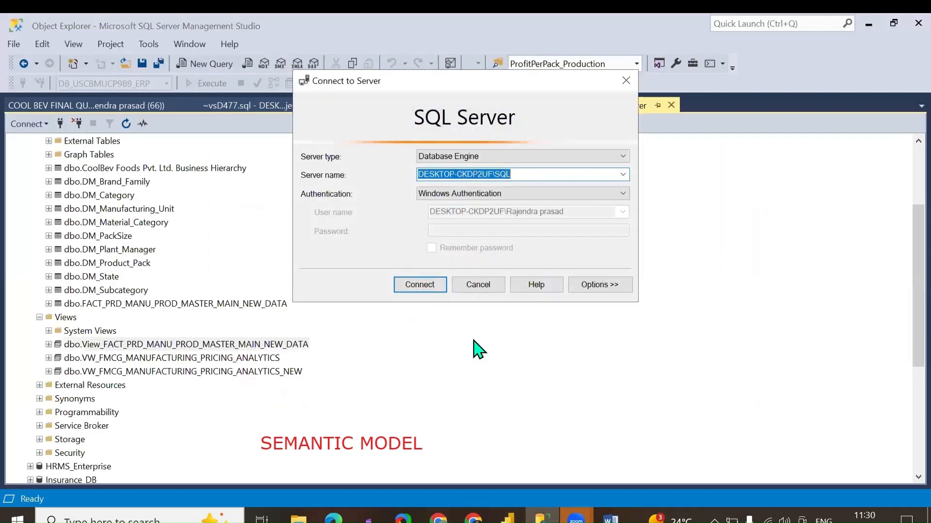
pyautogui.press('Escape')
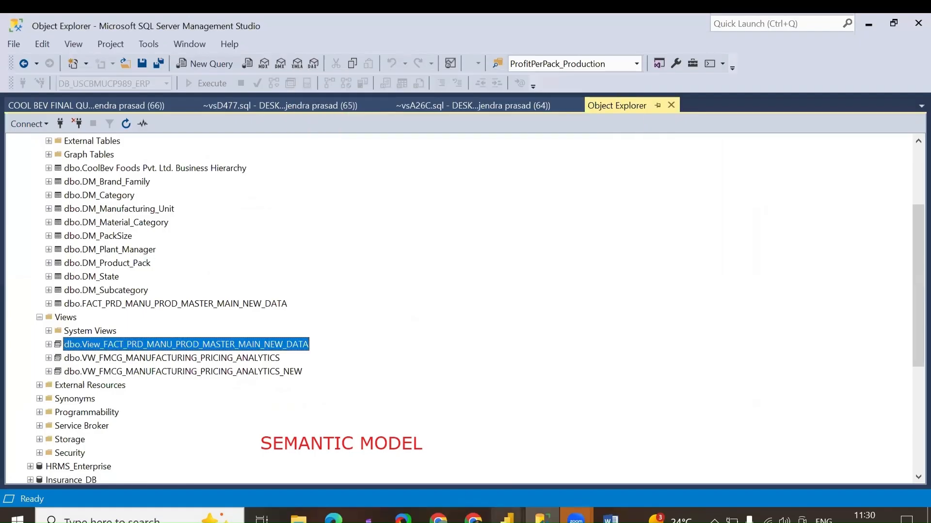
pyautogui.moveTo(507, 518)
pyautogui.click(713, 470)
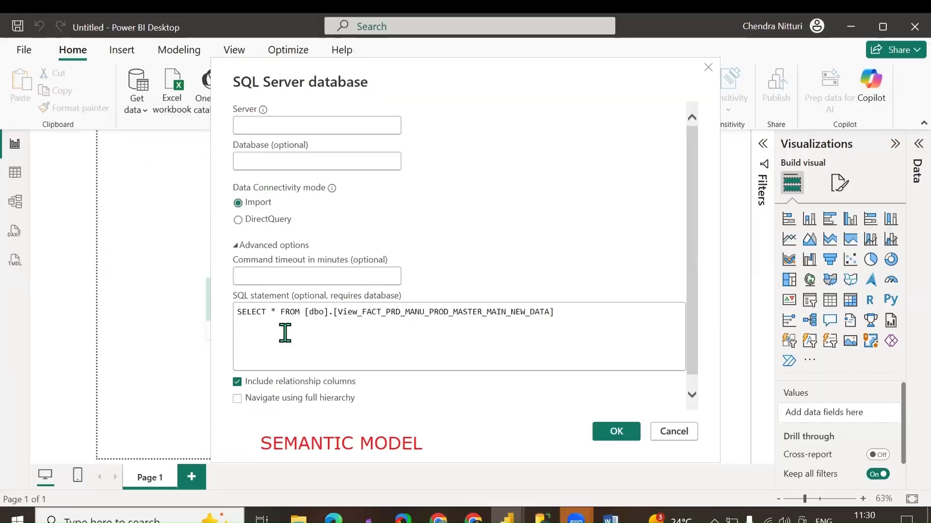
pyautogui.click(276, 125)
pyautogui.write('DESKTOP-CKDP2UF\\SQL')
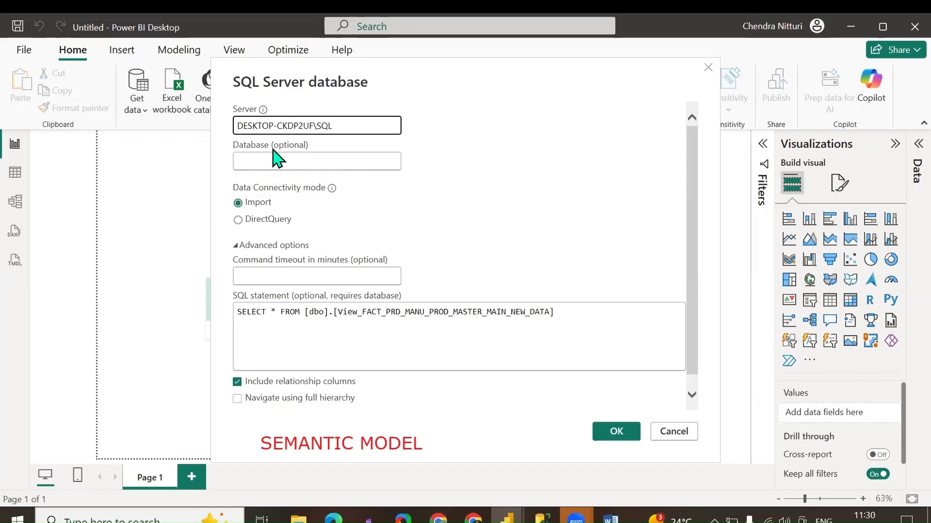
# Copy the database name from Object Explorer in SQL Server Management Studio and enter DB_USCBMUCP989_ERP as the database in Power BI Desktop's connection.
pyautogui.click(322, 174)
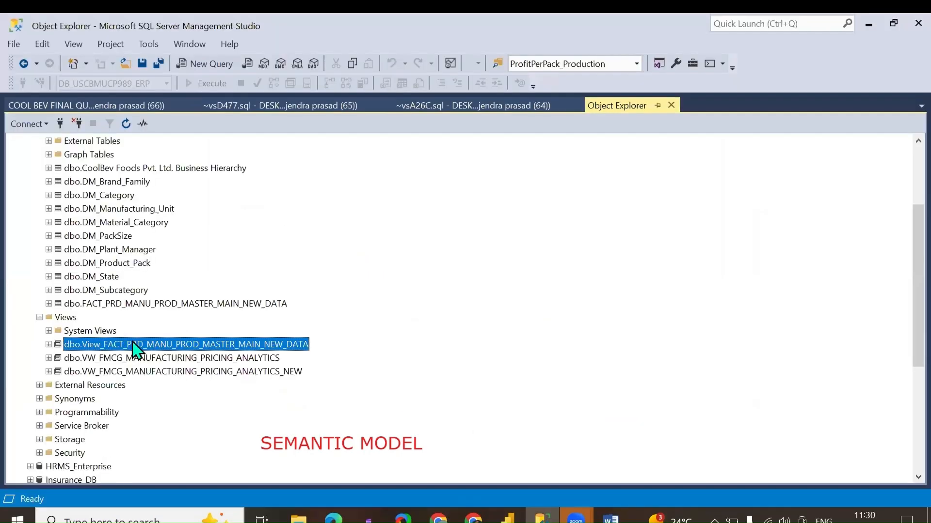
pyautogui.scroll(3, 75, 206)
pyautogui.click(76, 199)
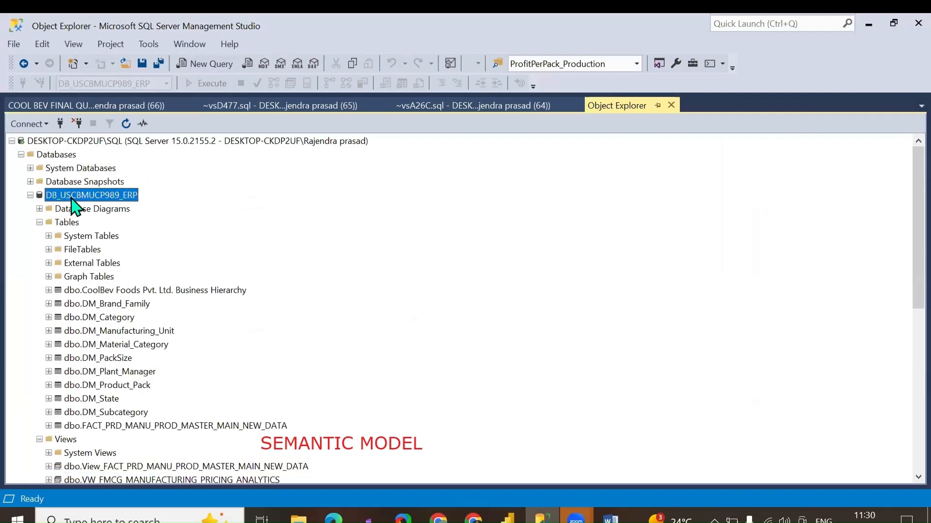
pyautogui.hotkey('alt', 'Tab')
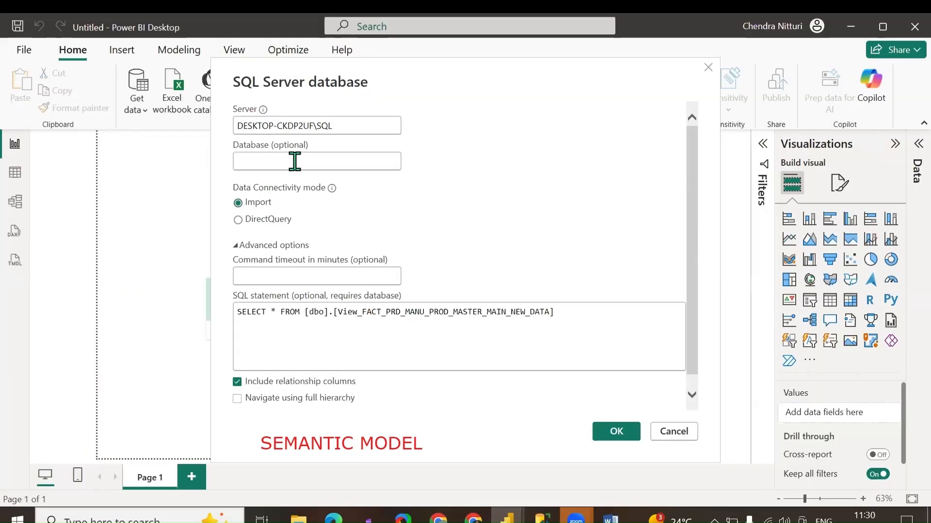
pyautogui.write('DB_USCBMUCP989_ERP')
pyautogui.press('Home')
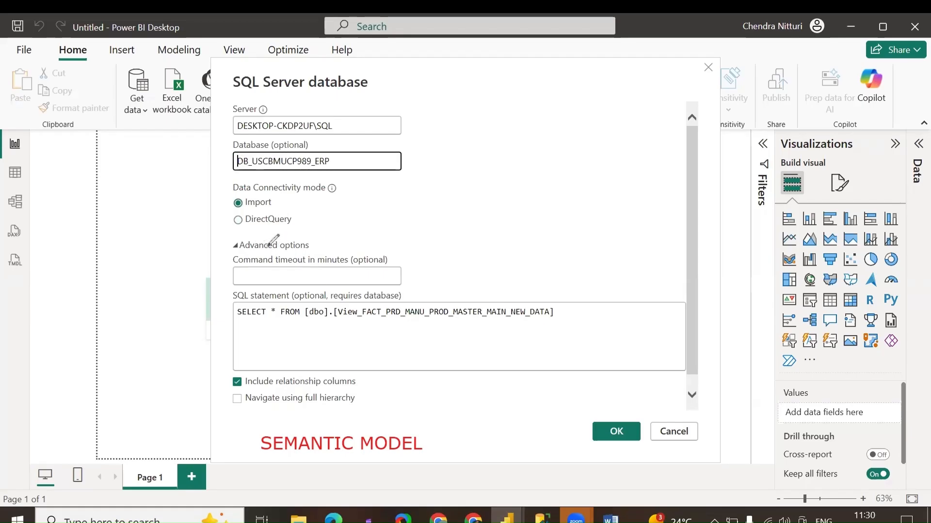
# Set the data connectivity mode to DirectQuery and submit the SQL Server connection.
pyautogui.moveTo(383, 150); pyautogui.dragTo(300, 213)
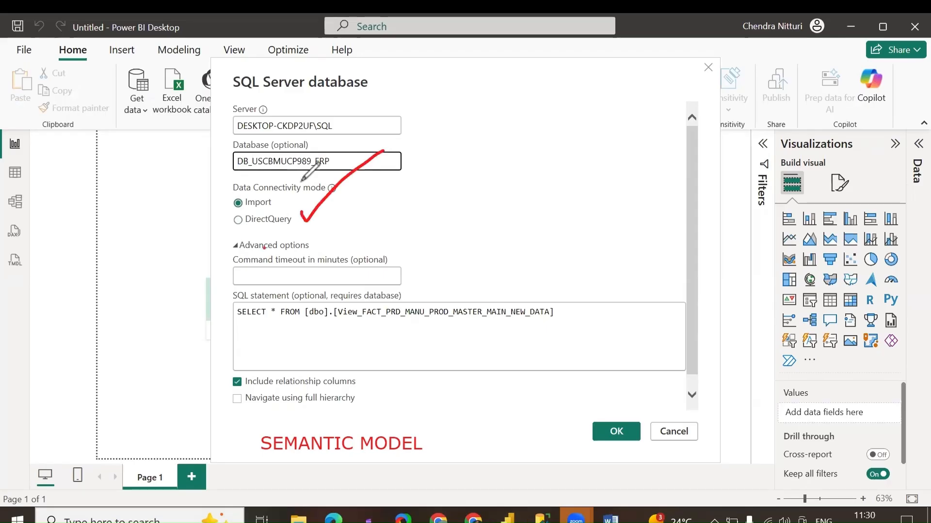
pyautogui.click(244, 219)
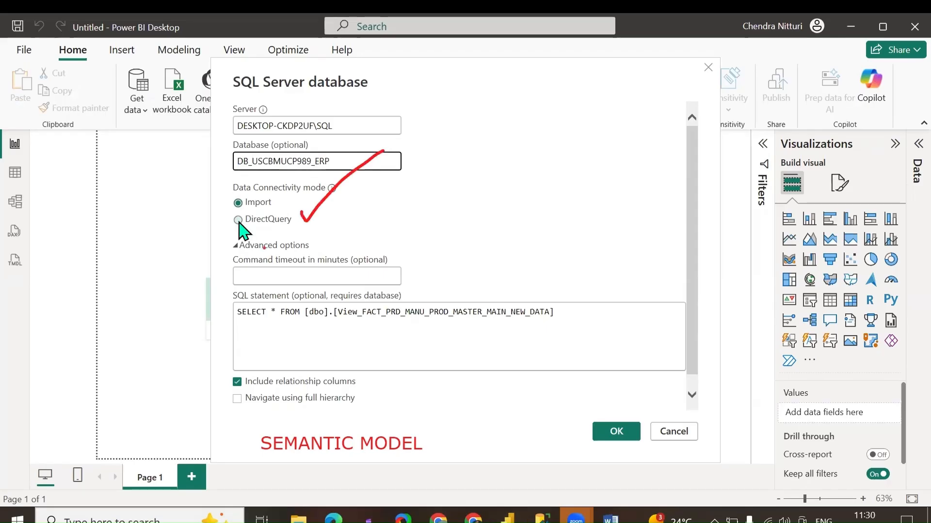
pyautogui.click(612, 438)
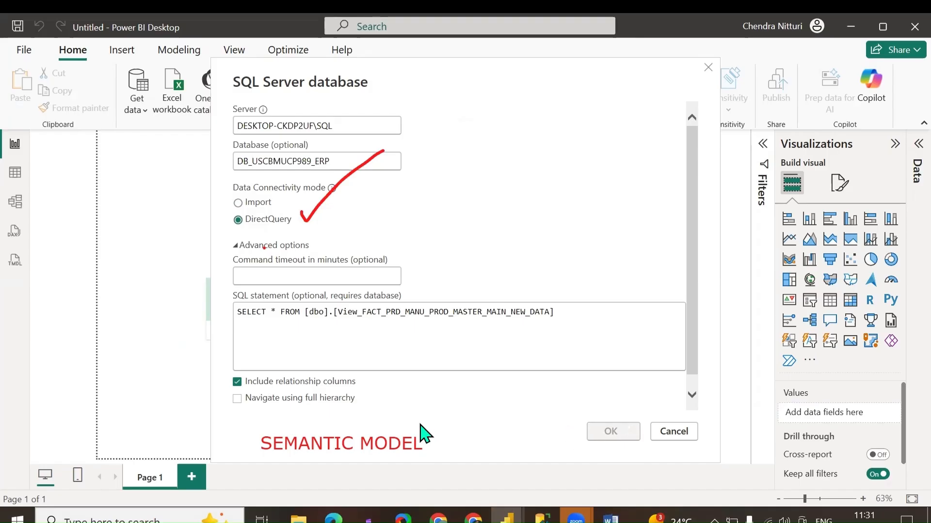
# Switch to SQL Server Management Studio and query the top 1000 rows of dbo.View_FACT_PRD_MANU_PROD_MASTER_MAIN_NEW_DATA to review its data.
pyautogui.click(542, 520)
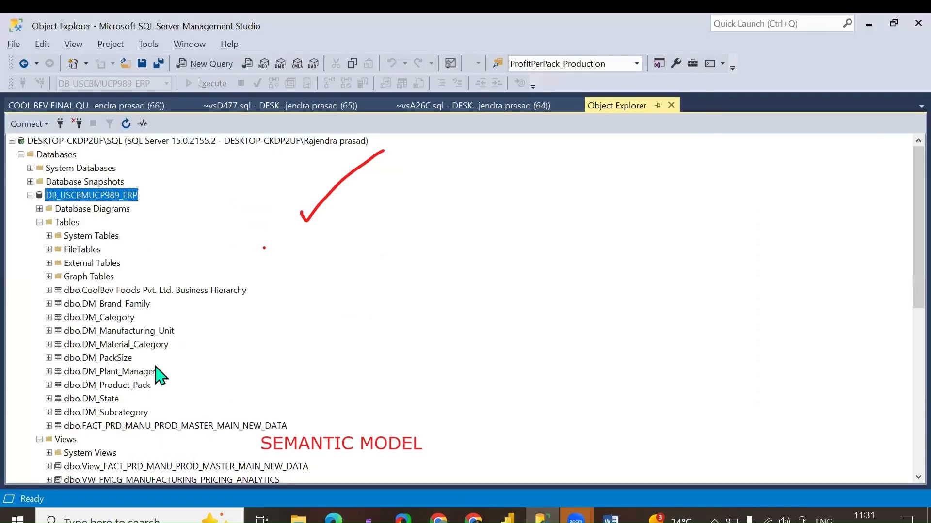
pyautogui.scroll(-3, 244, 351)
pyautogui.rightClick(255, 344)
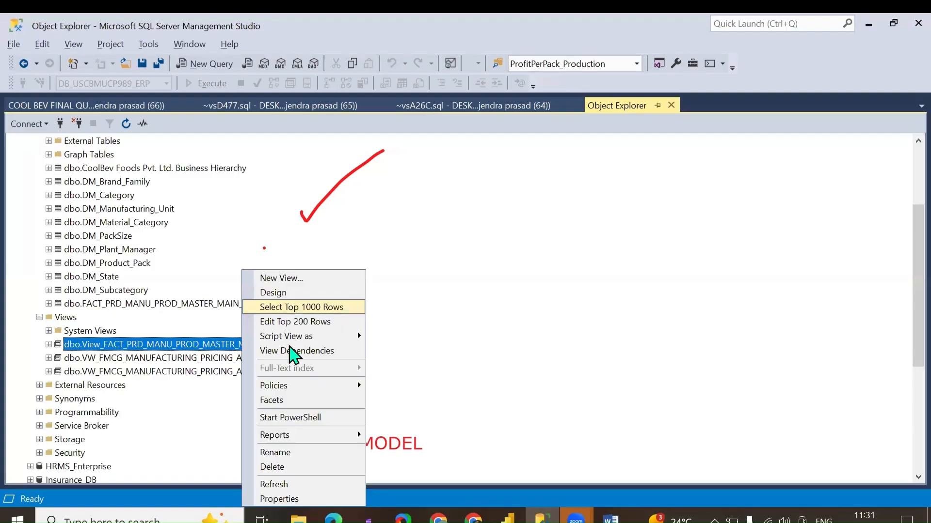
pyautogui.click(310, 306)
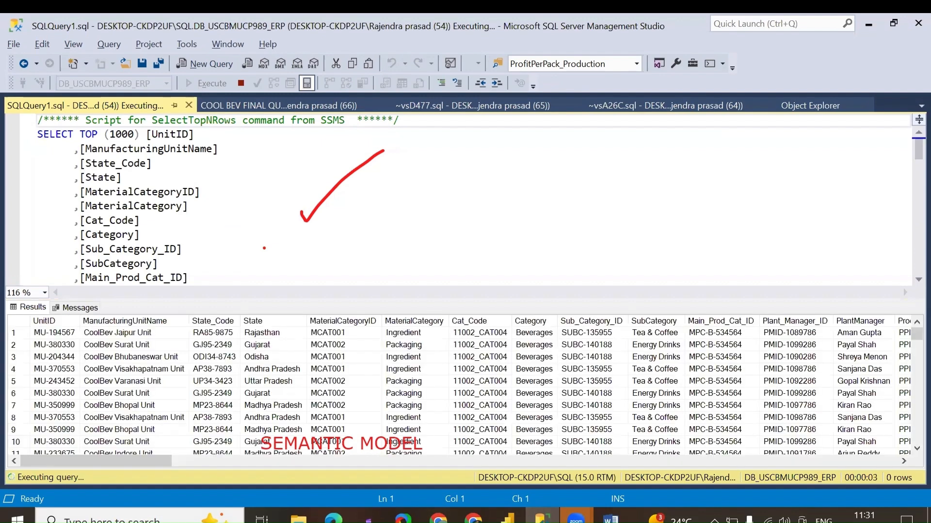
pyautogui.scroll(-2, 234, 232)
# Switch back to Power BI Desktop and load the previewed DB_USCBMUCP989_ERP query data into the report.
pyautogui.moveTo(506, 518)
pyautogui.click(707, 469)
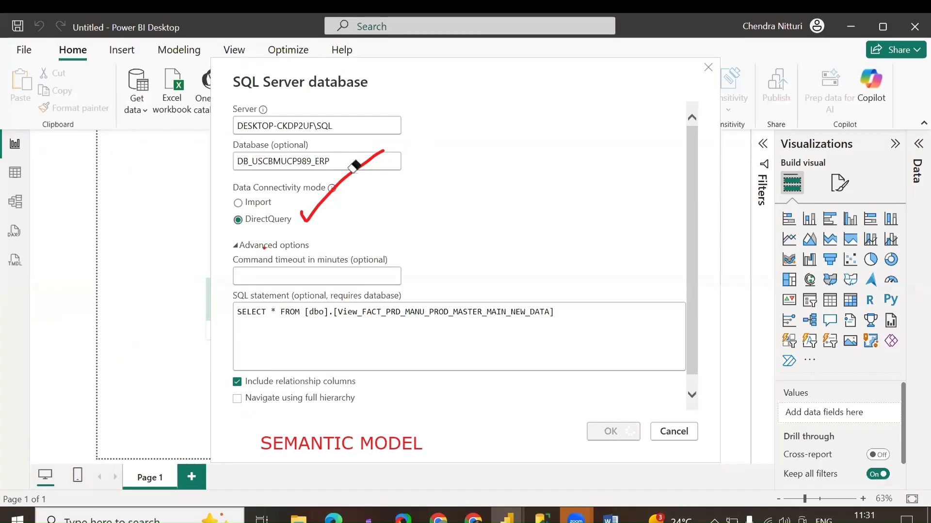
pyautogui.click(341, 208)
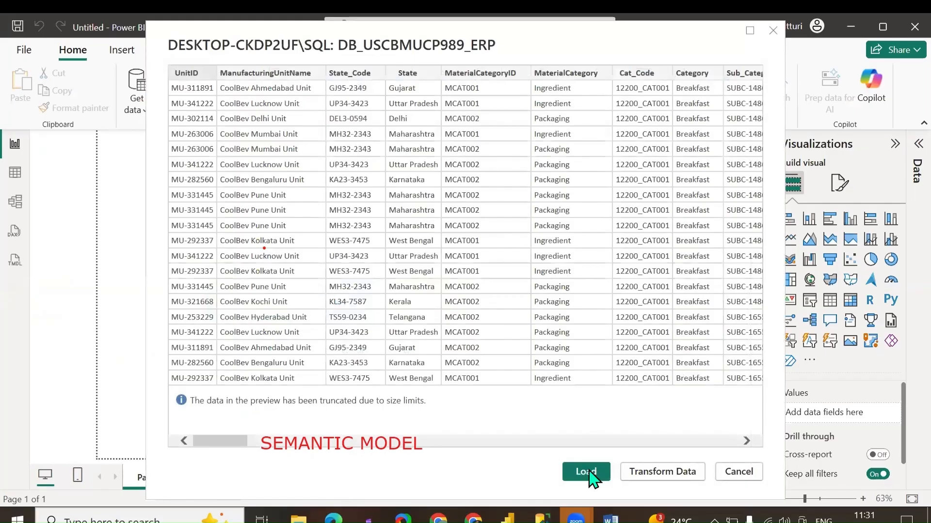
pyautogui.click(596, 479)
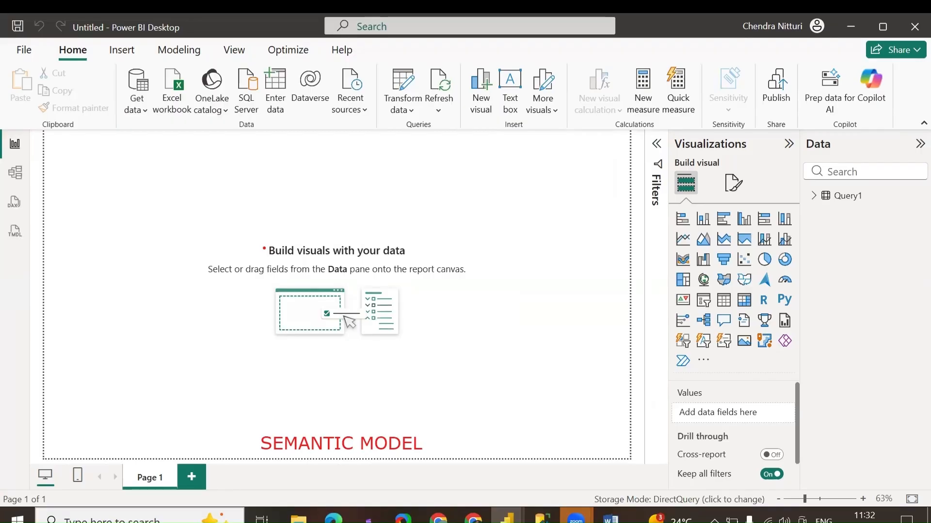
# Rename the Query1 table with the copied name that starts with VW_FMCG_MANUFAC.
pyautogui.doubleClick(845, 195)
pyautogui.hotkey('ctrl', 'v')
pyautogui.press('Return')
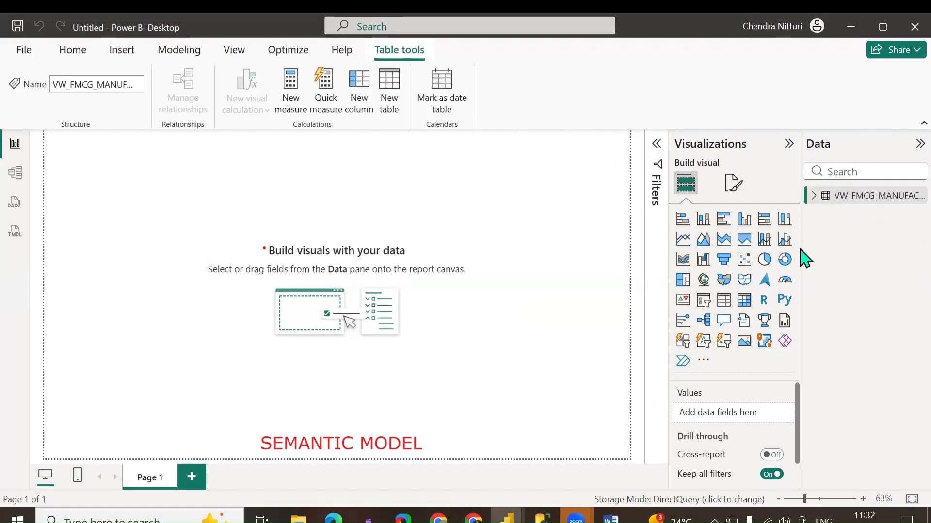
# Widen the Data pane, expand the VW_FMCG_MANUFACTURING_PRICING_ANALYTICS_NEW table to review its fields, and open the model view.
pyautogui.moveTo(803, 248); pyautogui.dragTo(656, 257)
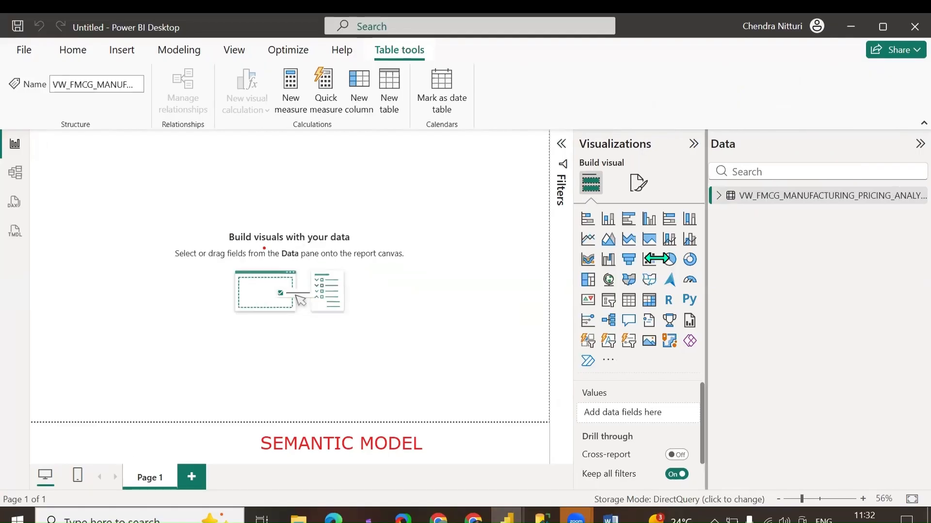
pyautogui.click(667, 196)
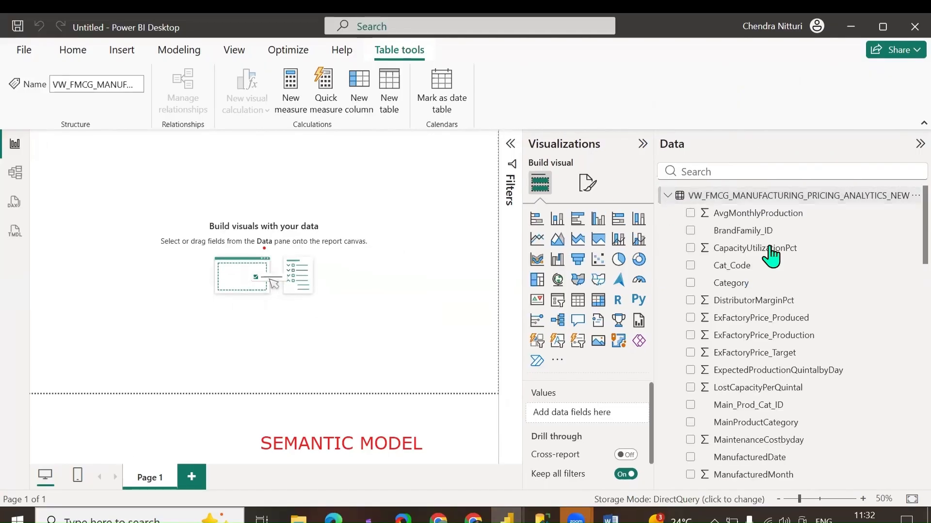
pyautogui.scroll(-5, 795, 264)
pyautogui.scroll(-5, 796, 263)
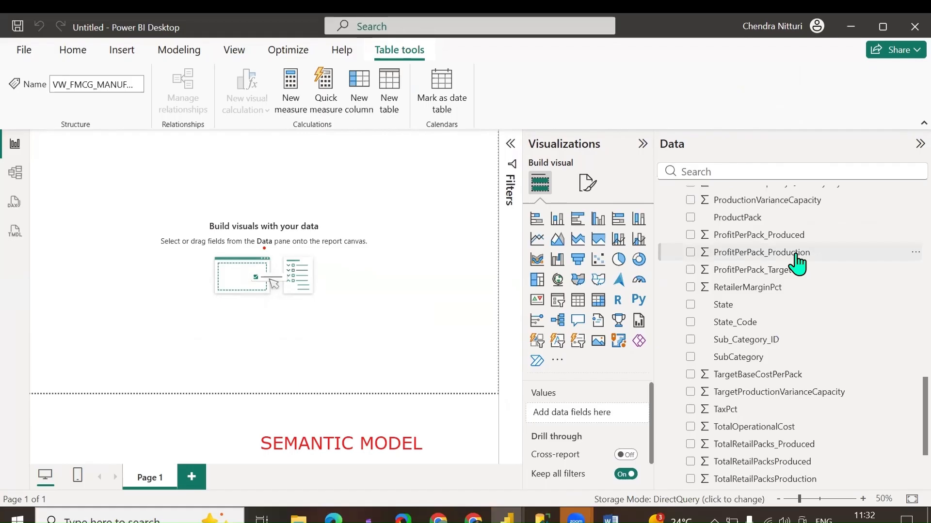
pyautogui.scroll(8, 797, 263)
pyautogui.scroll(1, 796, 263)
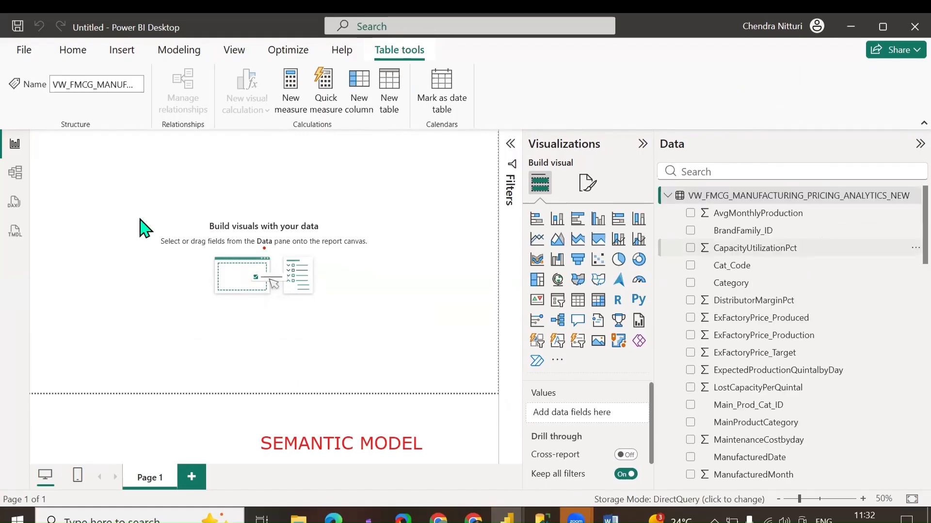
pyautogui.click(15, 173)
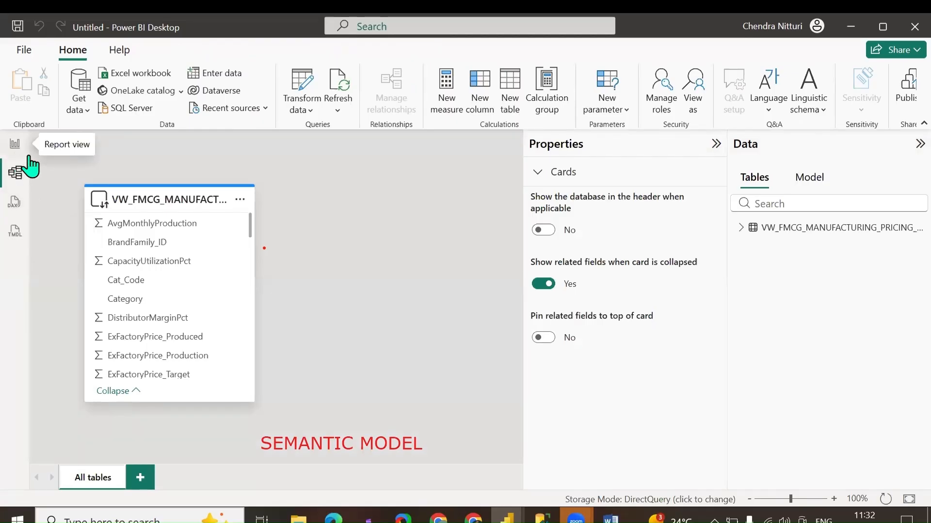
# Switch to the other open report with the DM and FACT tables and examine the fact table's Main Prod Cat_ID and MaterialCategoryID columns in table view.
pyautogui.moveTo(506, 517)
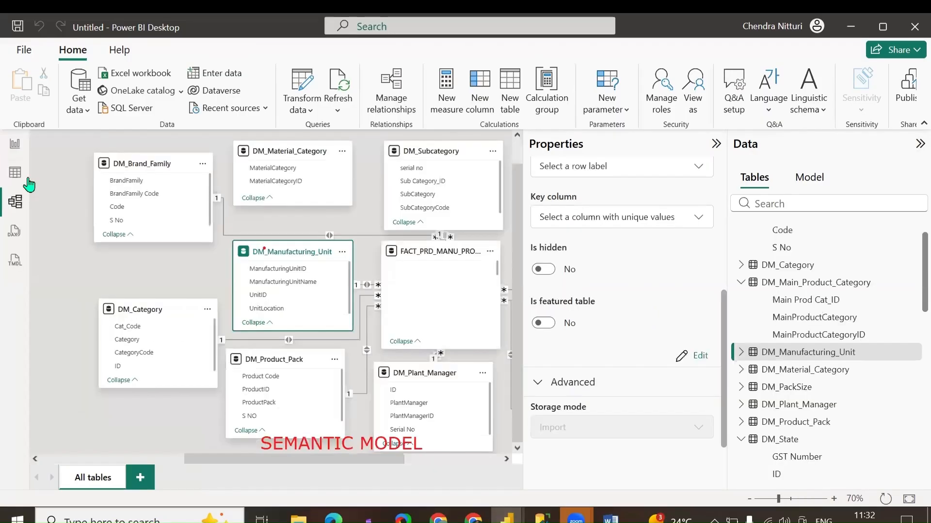
pyautogui.click(562, 463)
pyautogui.click(20, 179)
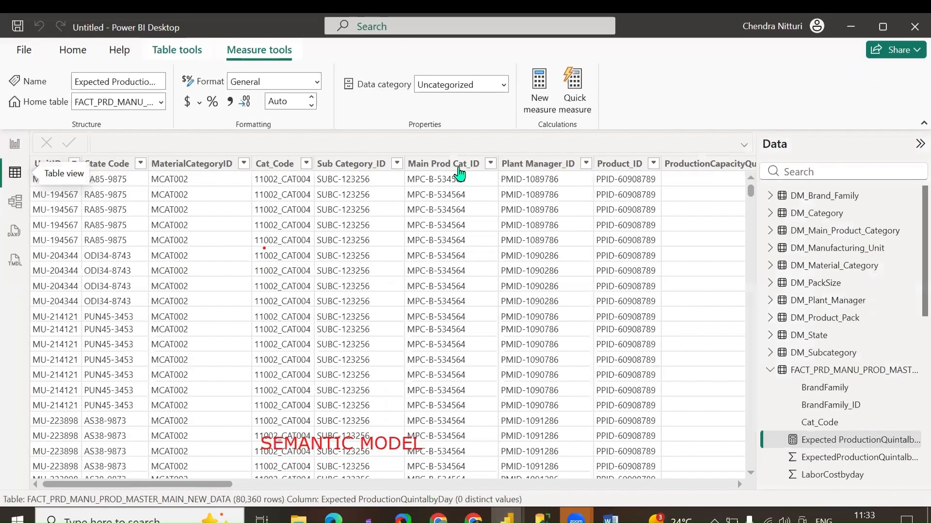
pyautogui.click(463, 187)
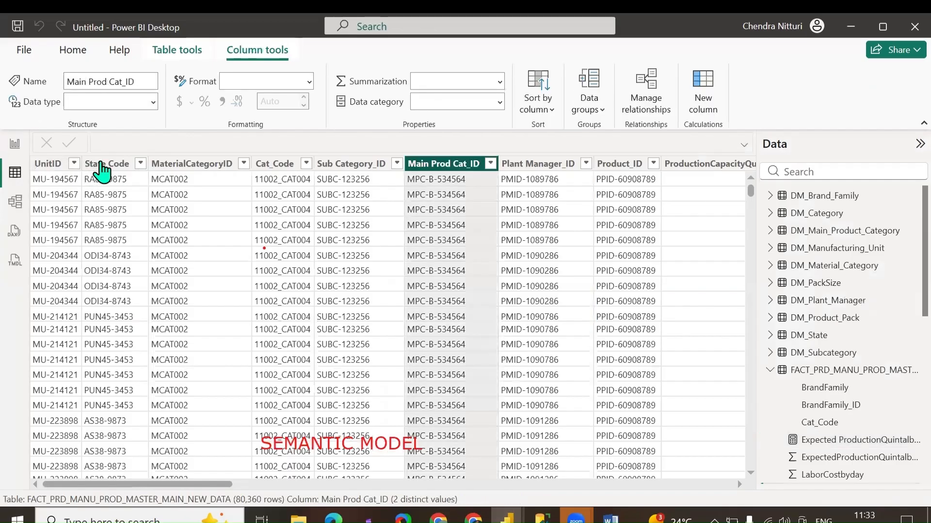
pyautogui.click(193, 165)
pyautogui.click(831, 196)
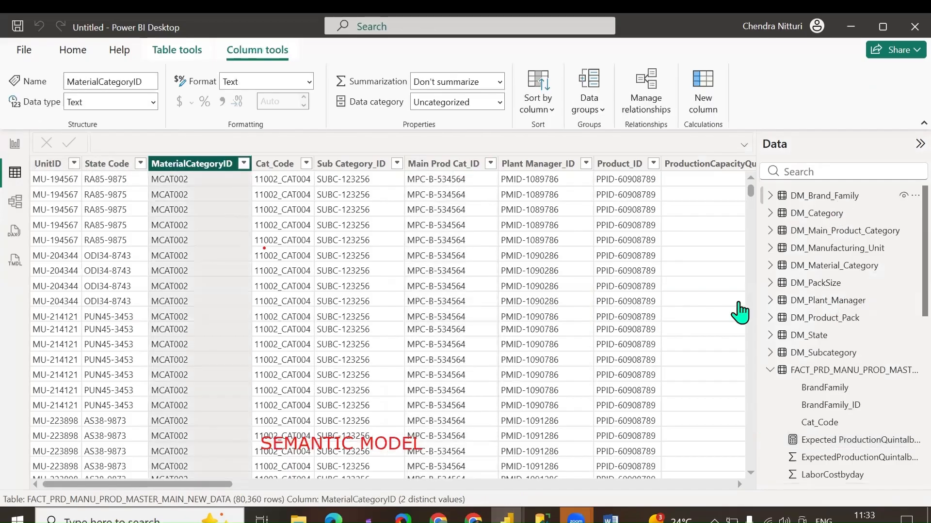
pyautogui.click(235, 165)
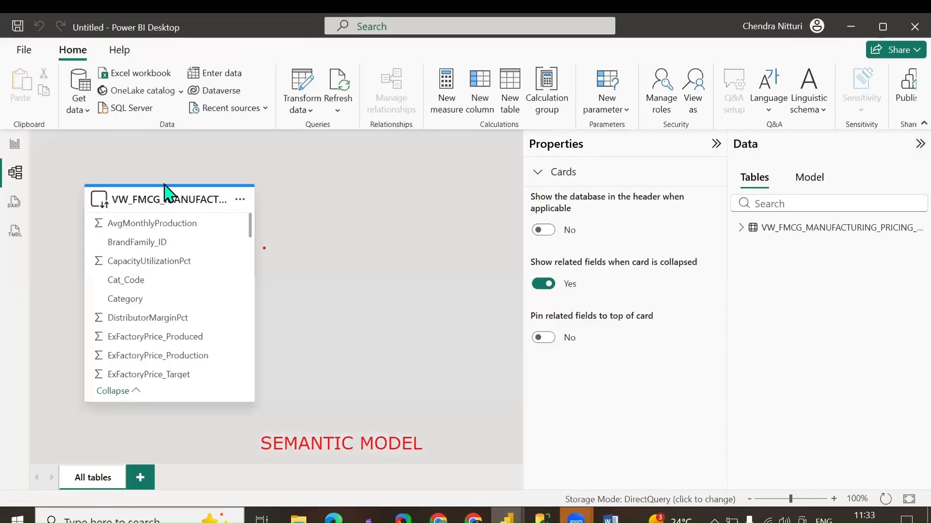
# Examine the available storage modes in the advanced properties of the VW_FMCG_MANUFACTURING_PRICING_ANALYTICS_NEW table in the DirectQuery model.
pyautogui.moveTo(121, 194)
pyautogui.click(183, 194)
pyautogui.scroll(-3, 582, 422)
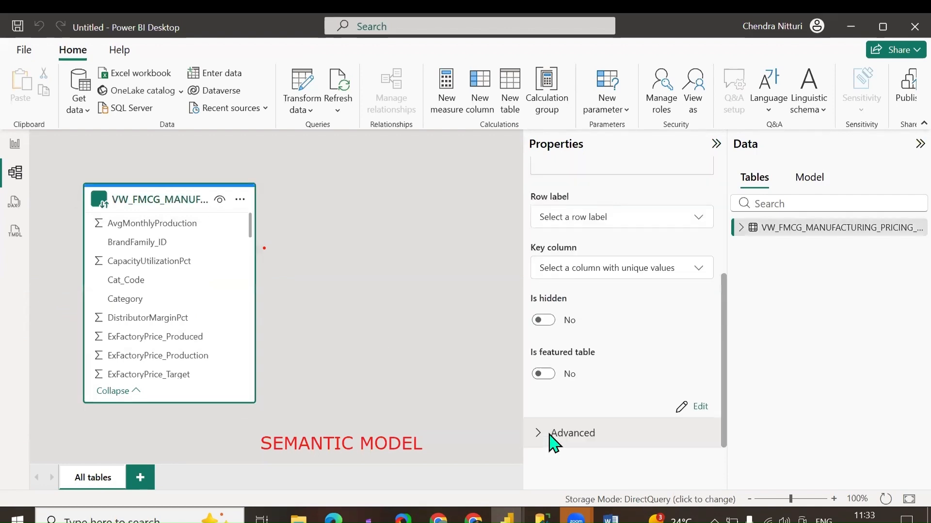
pyautogui.click(553, 433)
pyautogui.click(586, 429)
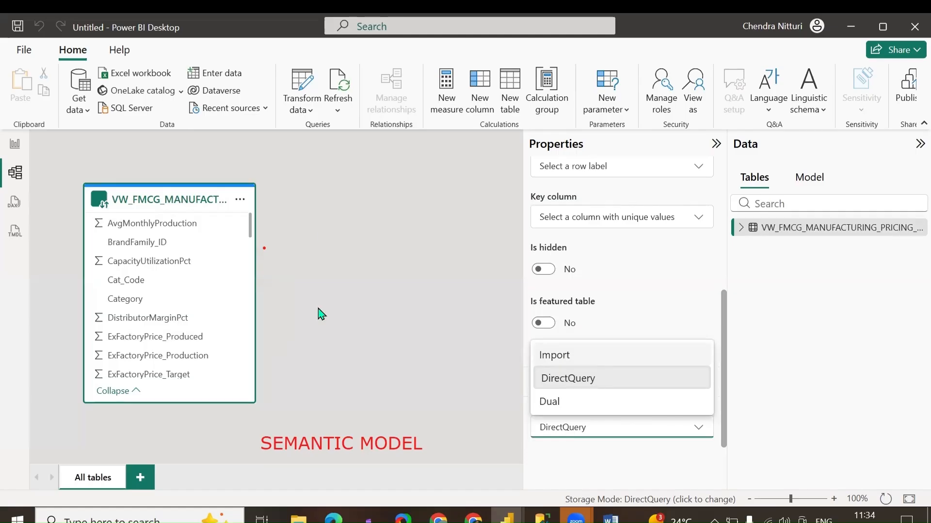
pyautogui.click(350, 295)
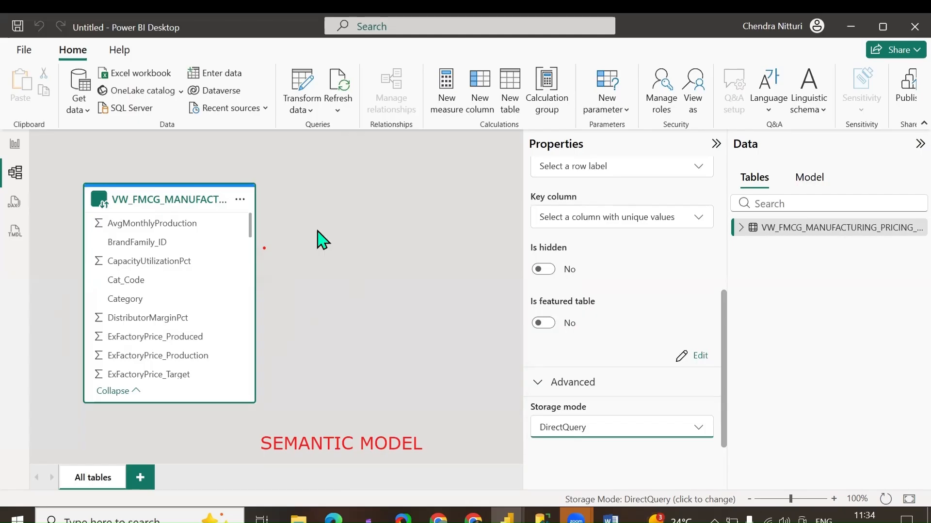
# Add an on-screen text annotation reading "1) DATA MODELING" with "MAKING RELATIONSHIP BETWEEN THE TABLE" on the second line, widening the text box.
pyautogui.click(281, 206)
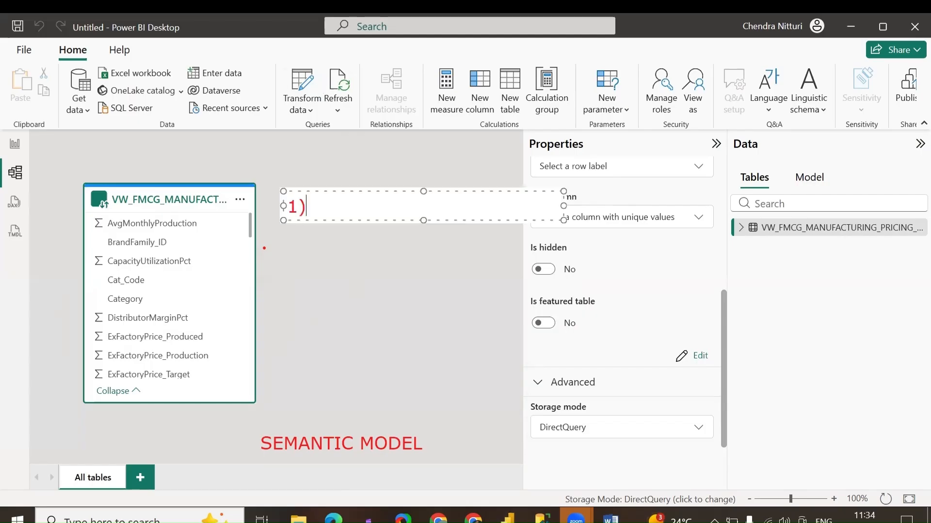
pyautogui.write('1) DATA MODELING')
pyautogui.press('Return')
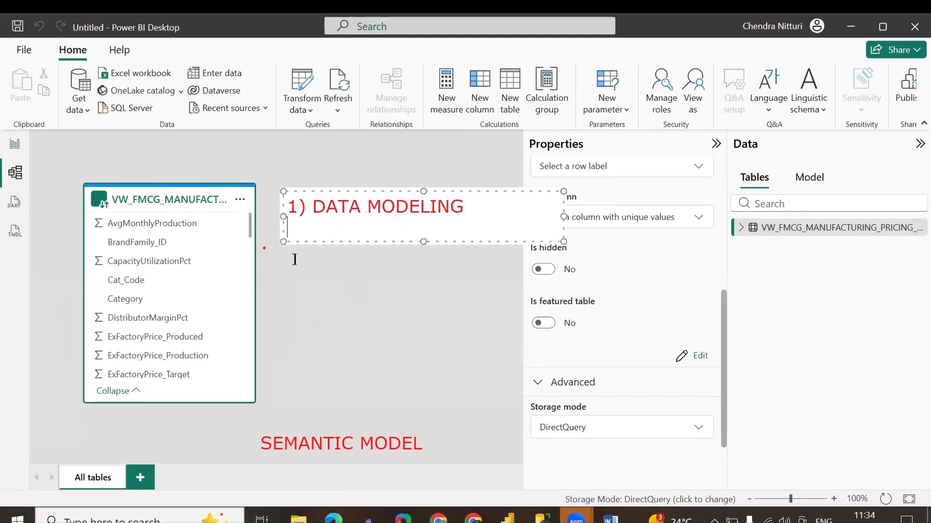
pyautogui.write('MAKING')
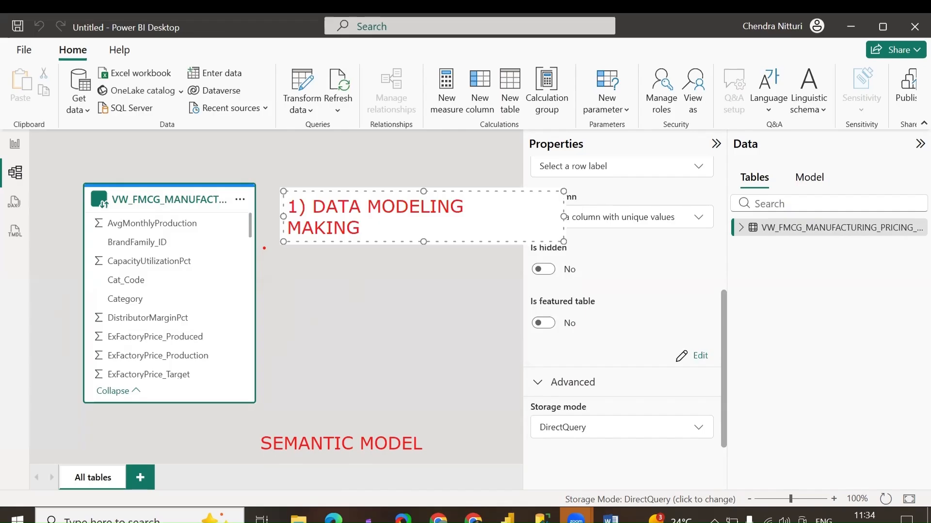
pyautogui.moveTo(563, 217); pyautogui.dragTo(774, 211)
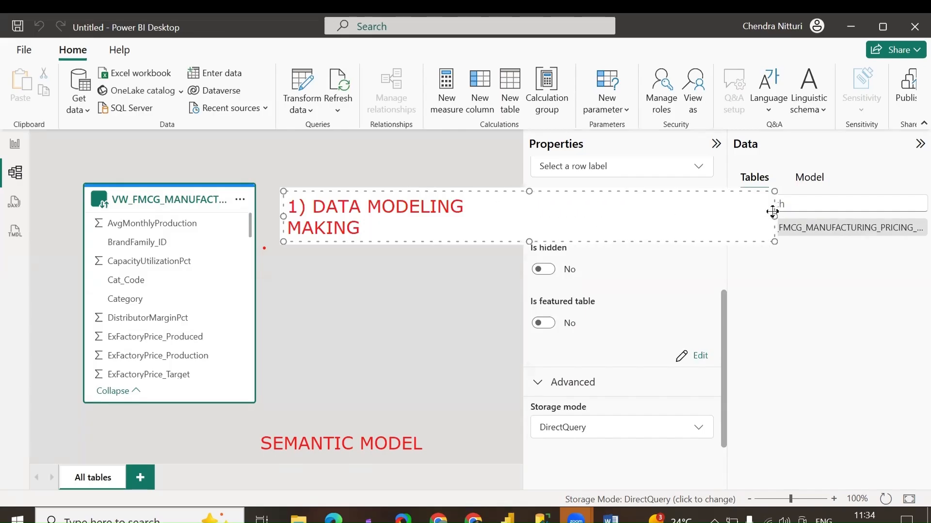
pyautogui.write('RELAT')
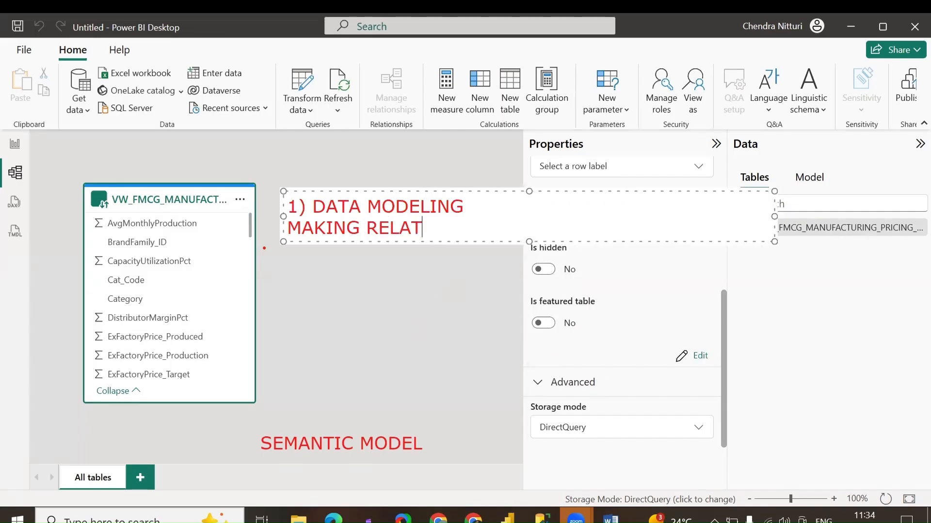
pyautogui.write('IONSHIP ')
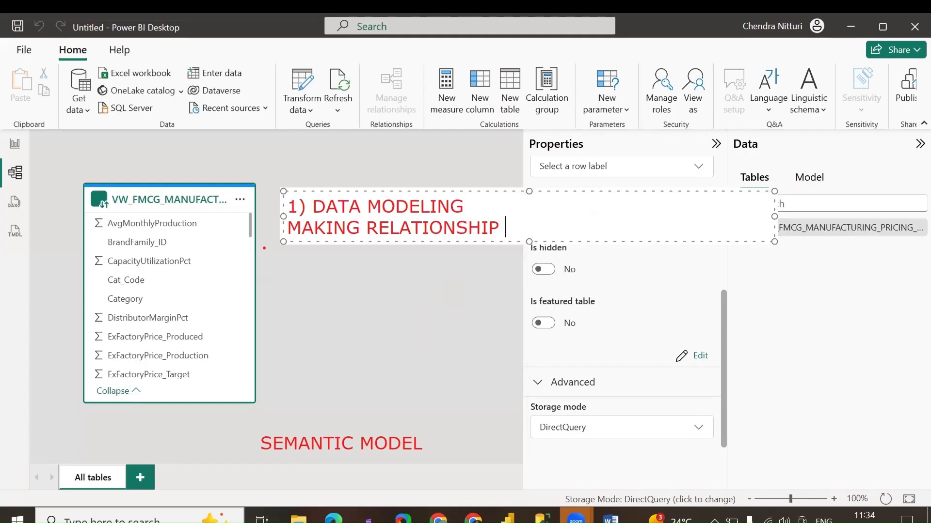
pyautogui.write('BETWEEN THE ')
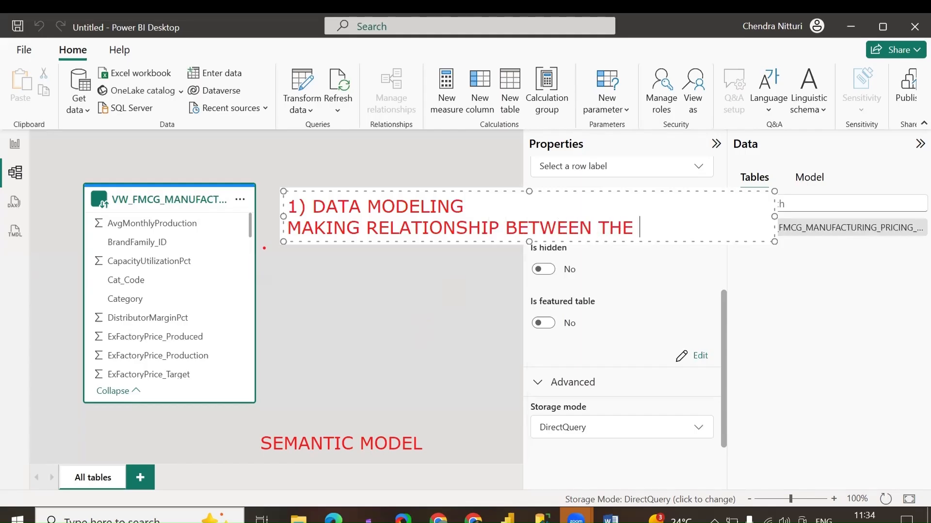
pyautogui.write('TABLE')
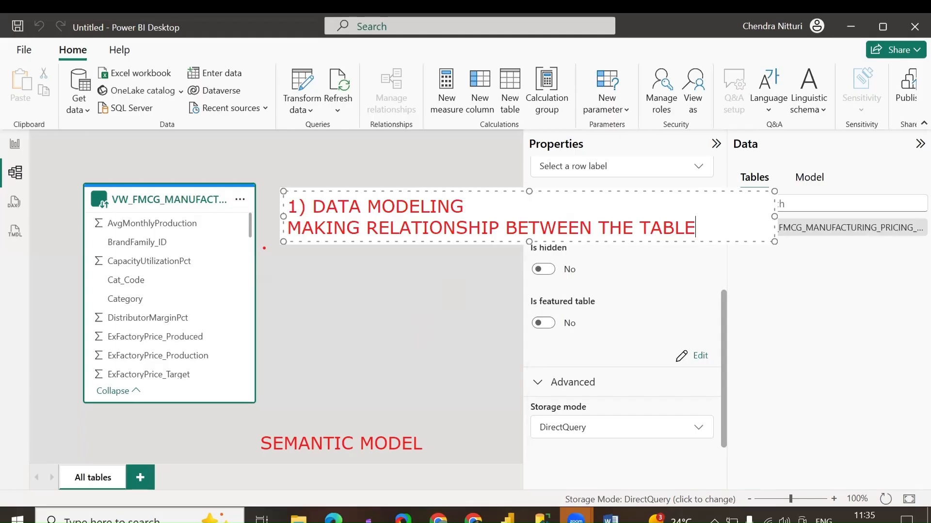
pyautogui.click(322, 336)
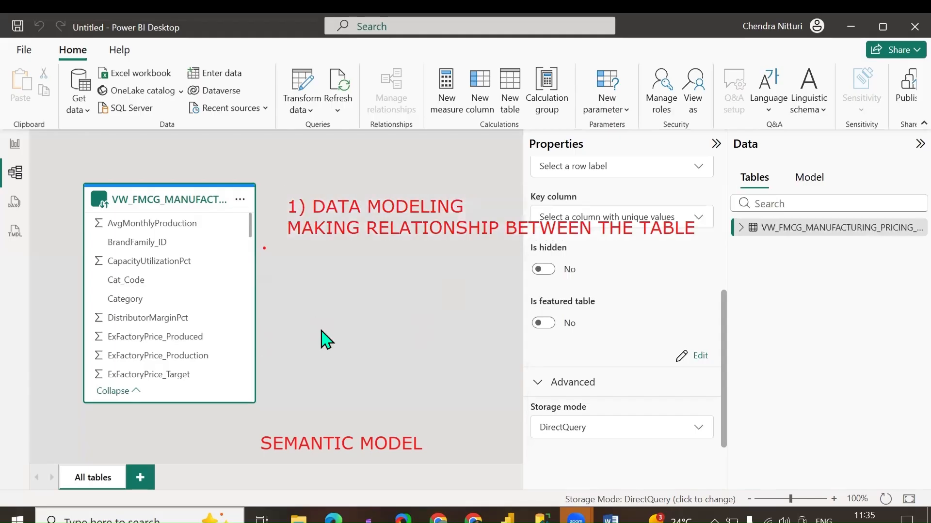
# Start a new SQL Server database connection and check its advanced options.
pyautogui.click(125, 106)
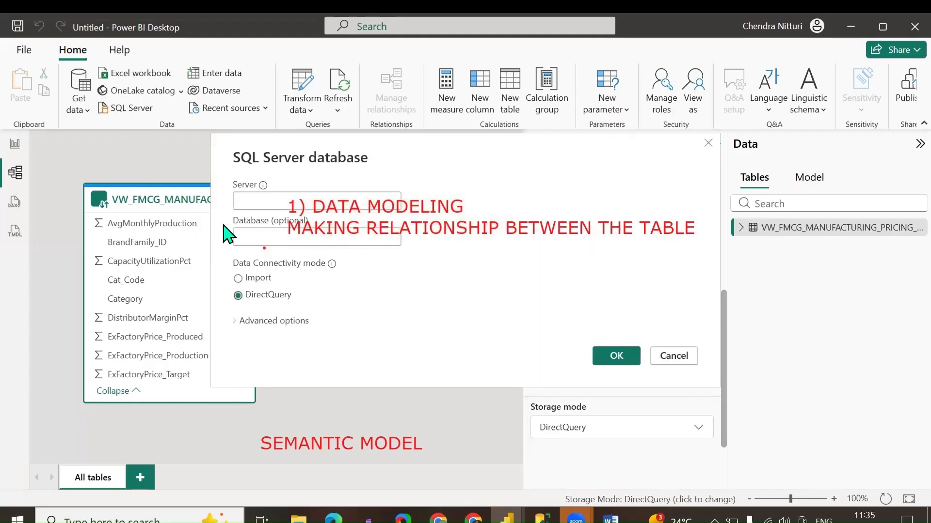
pyautogui.click(235, 321)
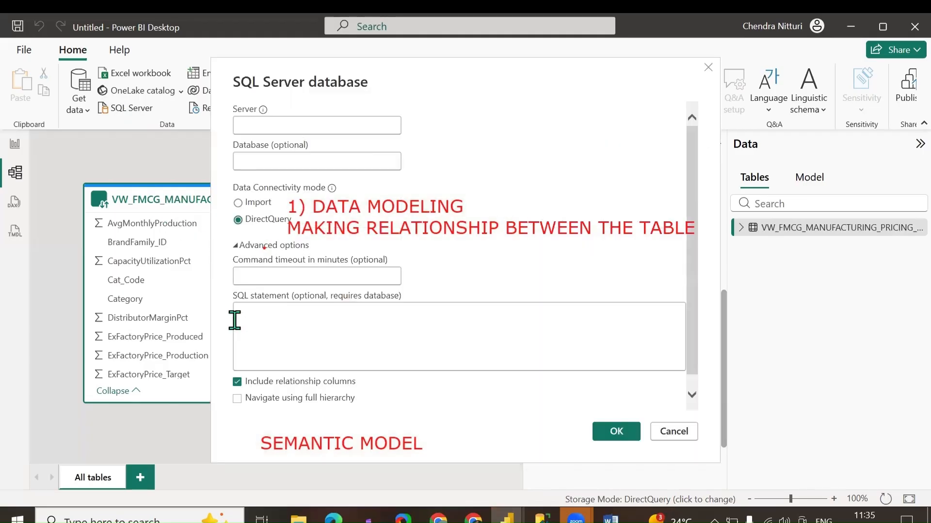
pyautogui.click(236, 246)
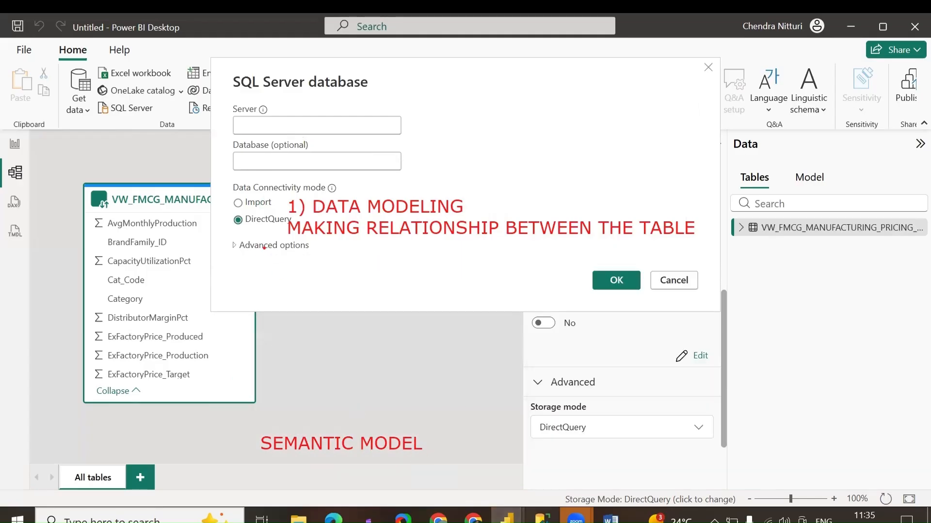
# Switch to SQL Server Management Studio and copy the DB_USCBMUCP989_ERP database name from Object Explorer for use in the Power BI connection.
pyautogui.click(542, 515)
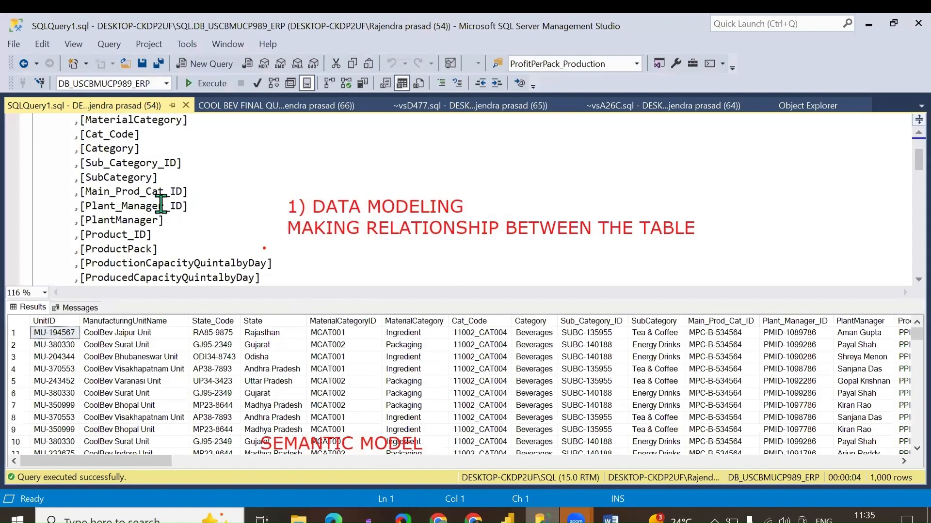
pyautogui.click(807, 106)
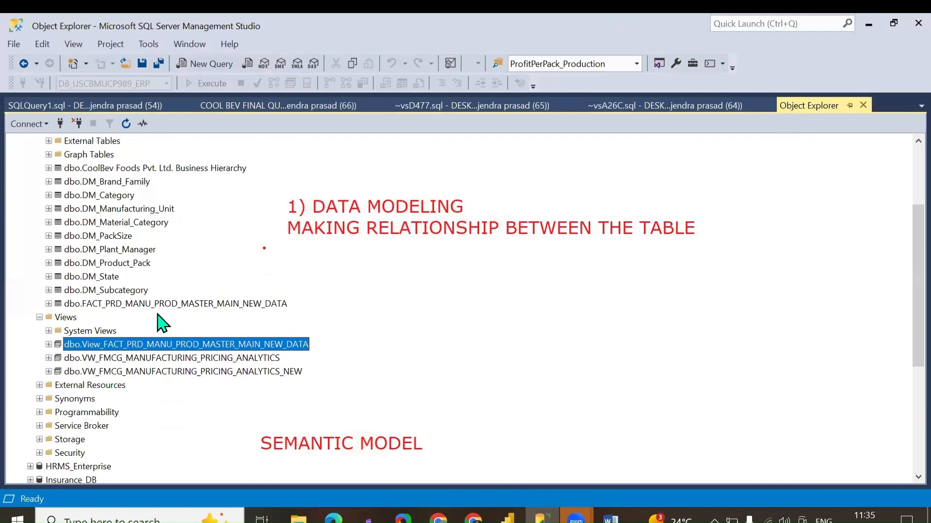
pyautogui.scroll(2, 97, 208)
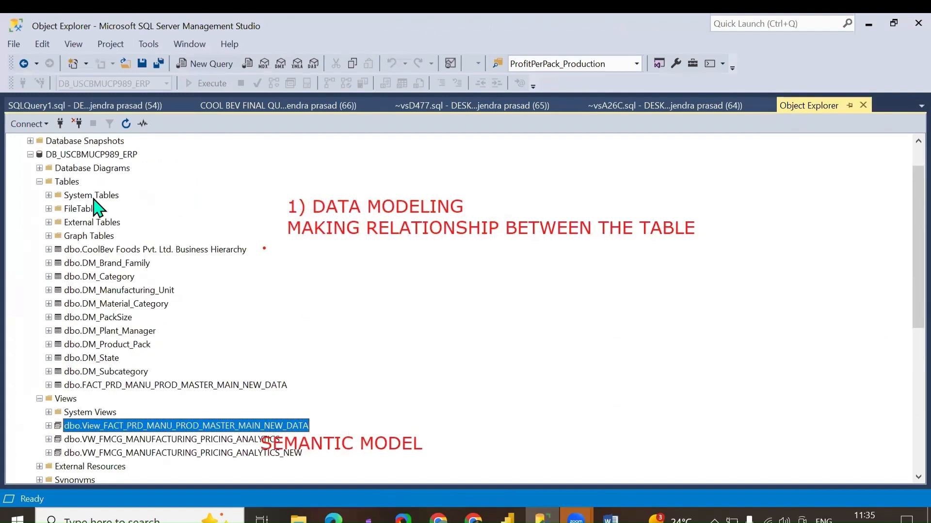
pyautogui.click(99, 157)
pyautogui.hotkey('ctrl', 'c')
pyautogui.hotkey('alt', 'Tab')
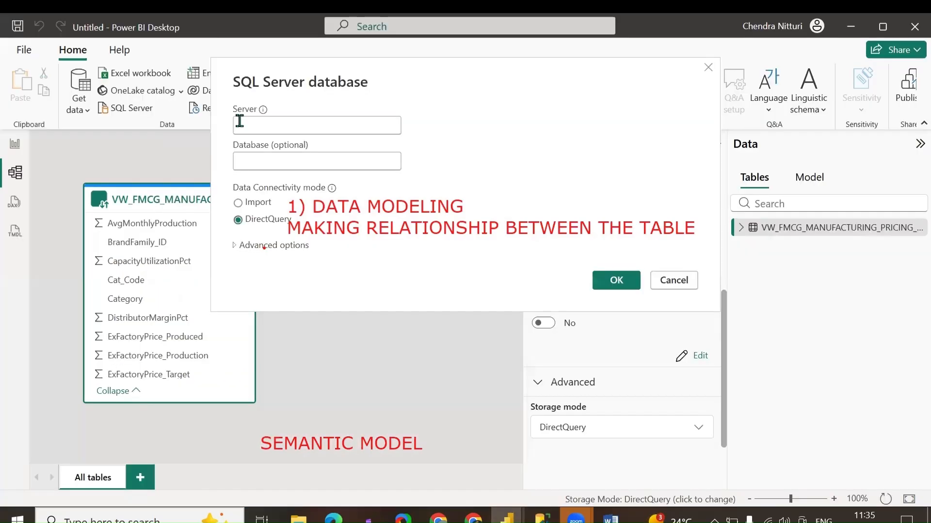
# Set the connection's database to DB_USCBMUCP989_ERP without square brackets, leaving the server field empty.
pyautogui.hotkey('ctrl', 'v')
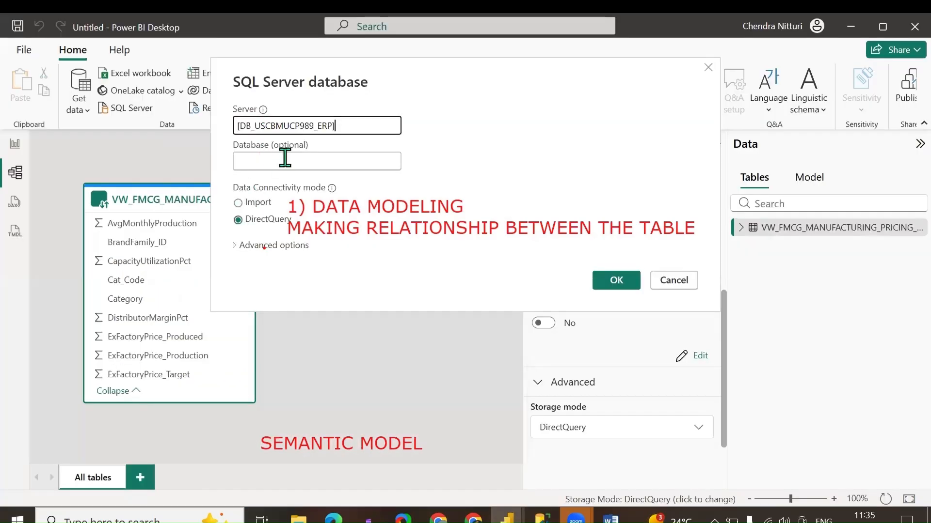
pyautogui.hotkey('ctrl', 'a')
pyautogui.hotkey('ctrl', 'x')
pyautogui.click(285, 157)
pyautogui.hotkey('ctrl', 'v')
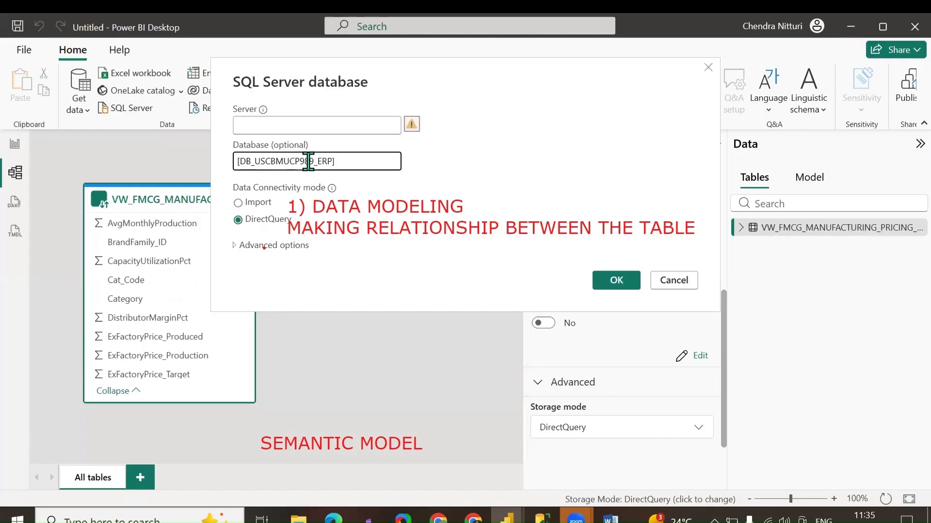
pyautogui.press('BackSpace')
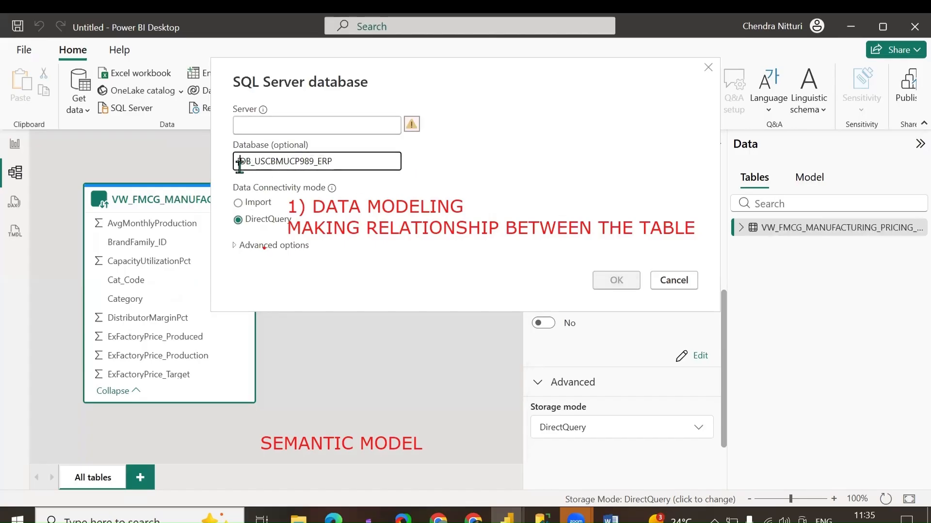
pyautogui.click(239, 165)
pyautogui.press('BackSpace')
# Switch to SQL Server Management Studio, copy the server name DESKTOP-CKDP2UF\SQL from a new connection dialog, and return to Power BI Desktop.
pyautogui.hotkey('alt', 'Tab')
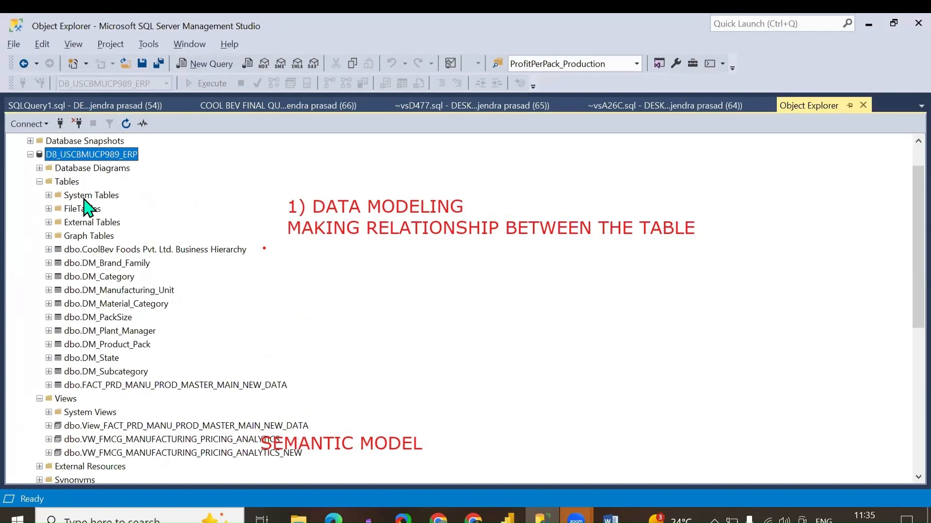
pyautogui.click(58, 125)
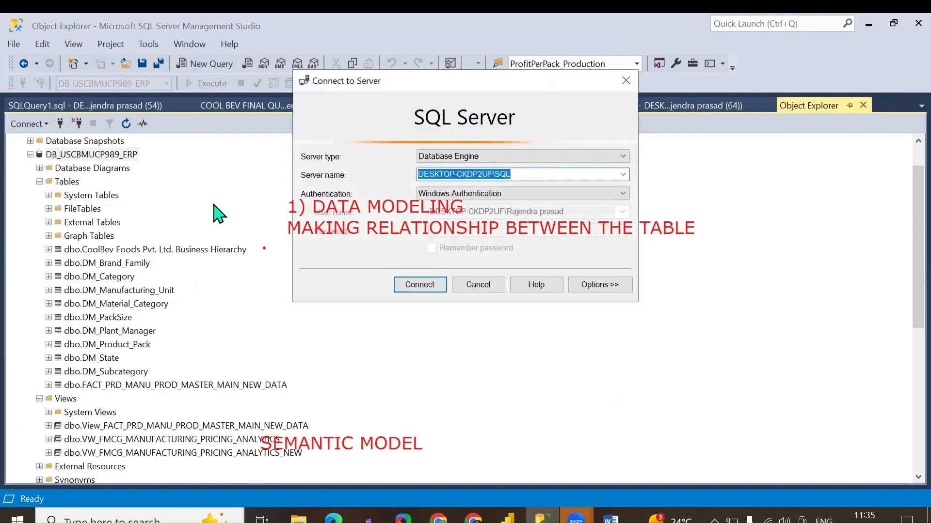
pyautogui.click(497, 290)
pyautogui.hotkey('alt', 'Tab')
pyautogui.click(299, 127)
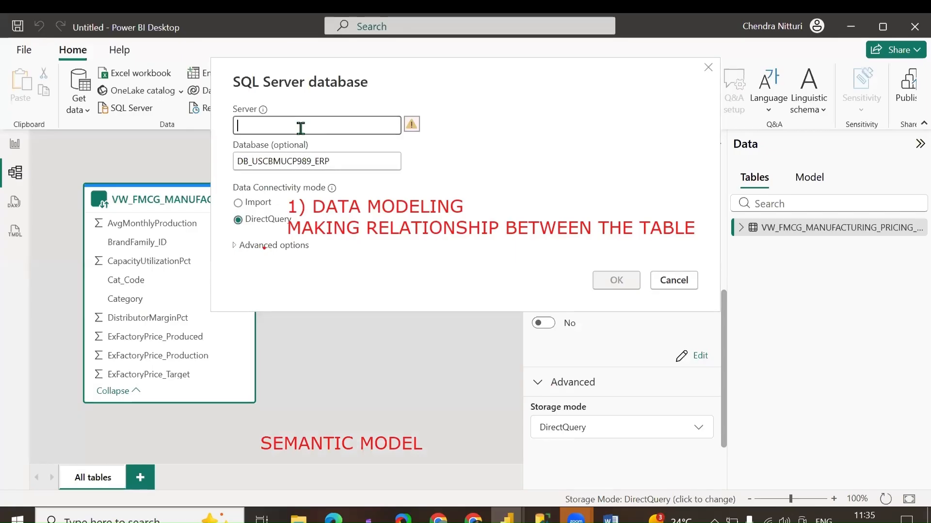
pyautogui.hotkey('ctrl', 'v')
pyautogui.click(623, 284)
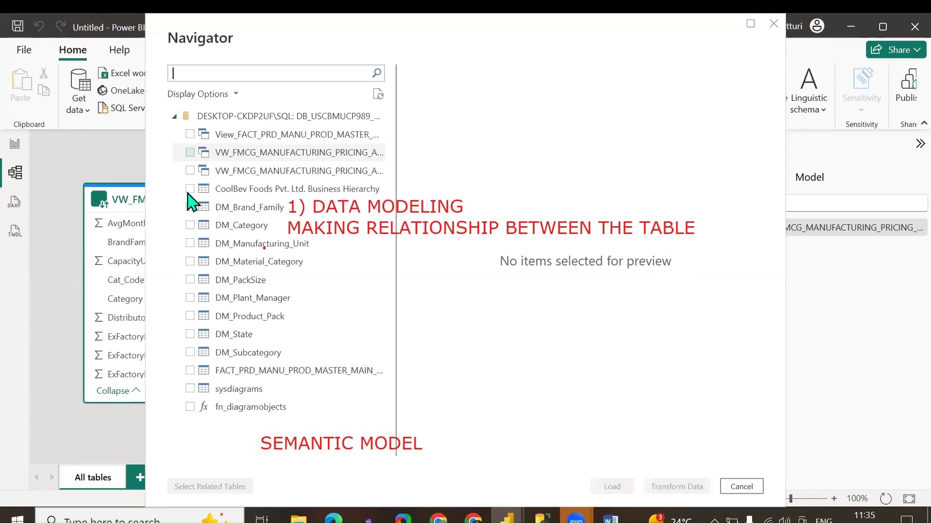
pyautogui.click(190, 189)
pyautogui.click(192, 208)
pyautogui.click(191, 225)
pyautogui.click(190, 244)
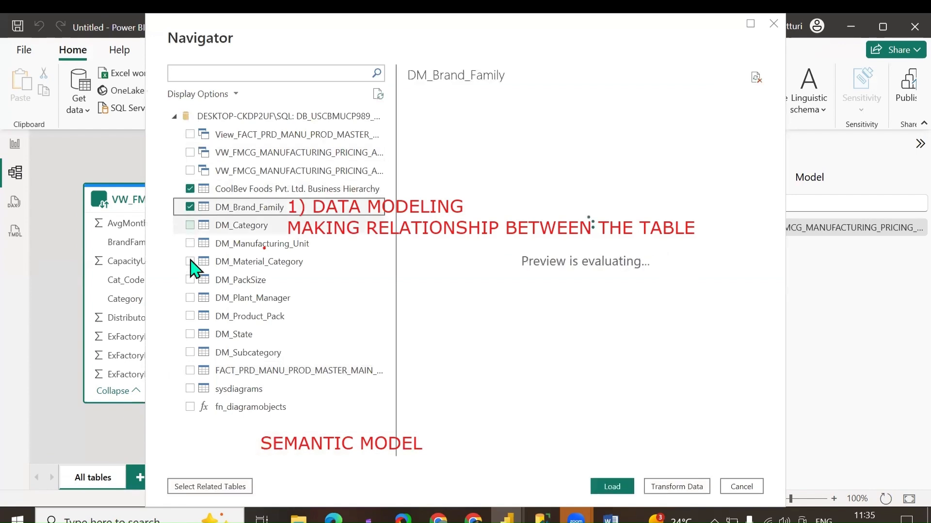
pyautogui.click(190, 244)
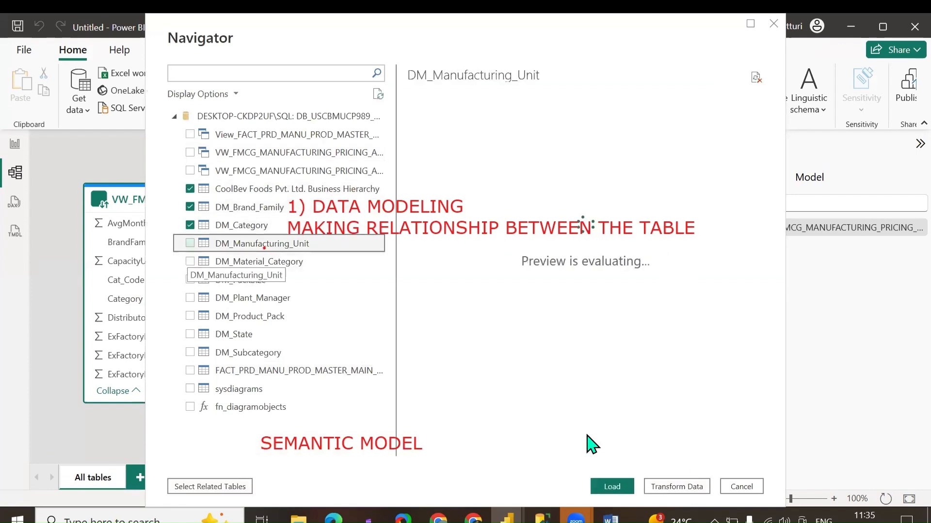
pyautogui.click(741, 487)
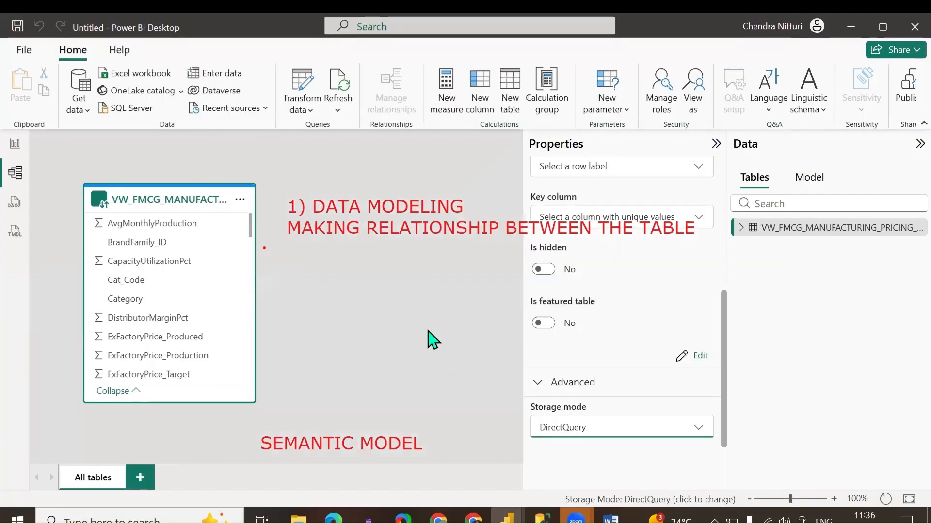
# Start a new SQL Server connection in DirectQuery mode with the server DESKTOP-CKDP2UF\SQL.
pyautogui.click(118, 111)
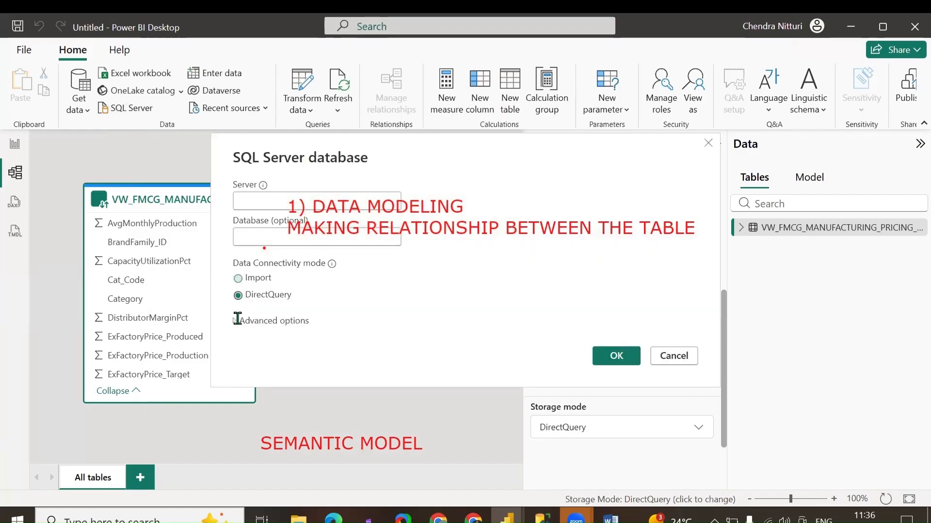
pyautogui.click(238, 320)
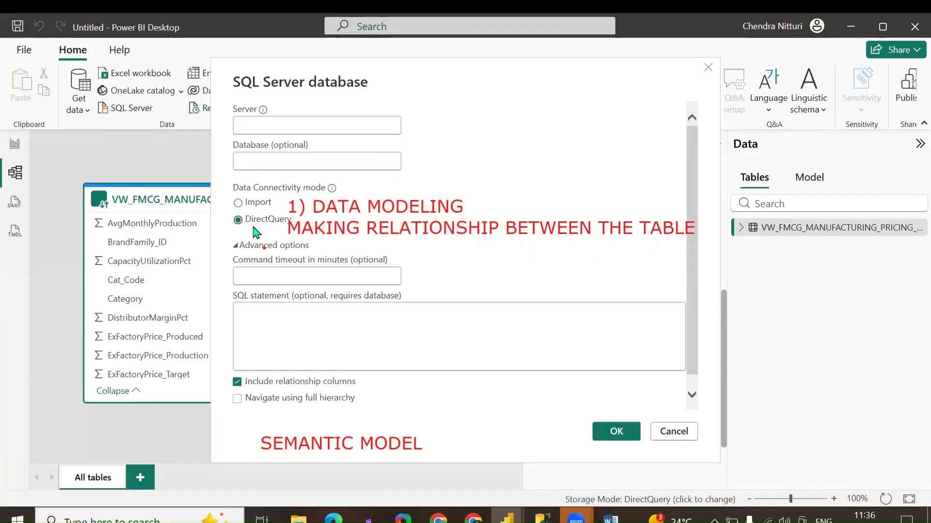
pyautogui.click(257, 245)
pyautogui.click(272, 156)
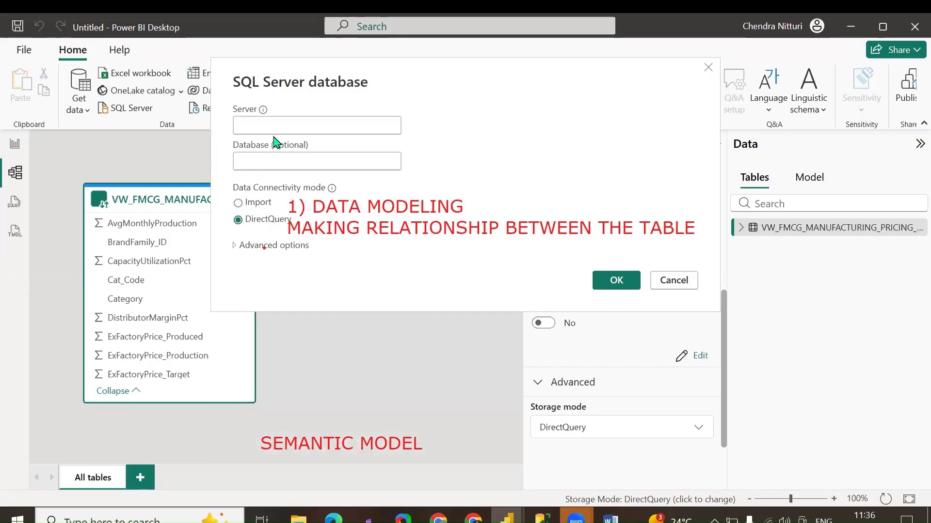
pyautogui.click(279, 125)
pyautogui.hotkey('ctrl', 'v')
pyautogui.click(275, 156)
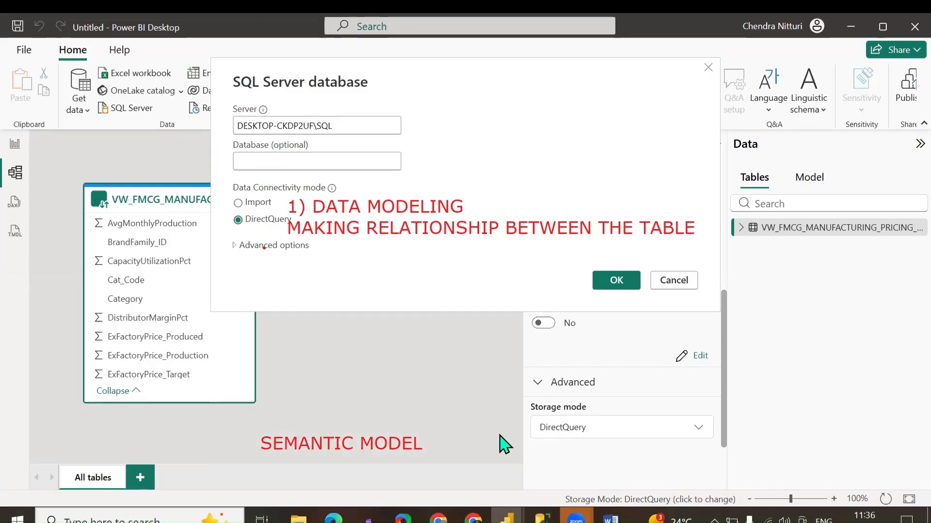
# Copy the database name from SQL Server Management Studio, set the connection's database to DB_USCBMUCP989_ERP without square brackets, and connect.
pyautogui.hotkey('alt', 'Tab')
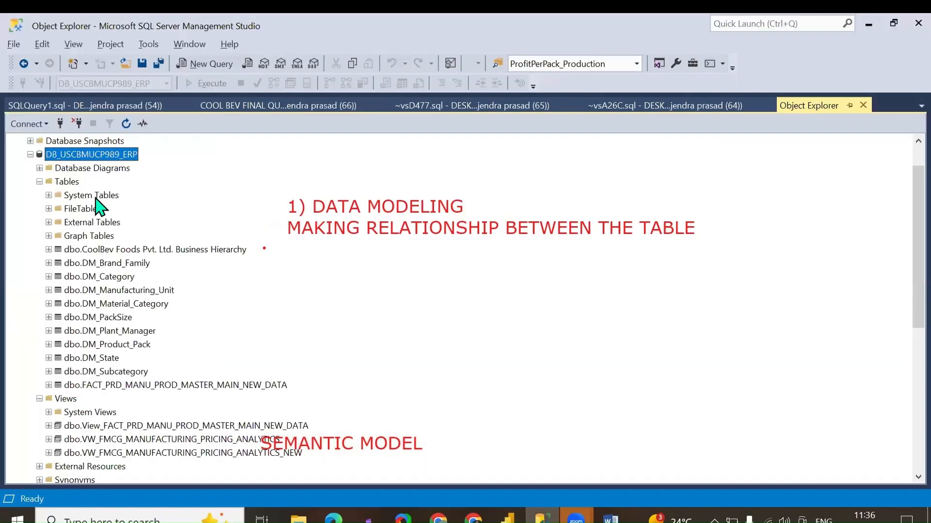
pyautogui.hotkey('alt', 'Tab')
pyautogui.hotkey('ctrl', 'v')
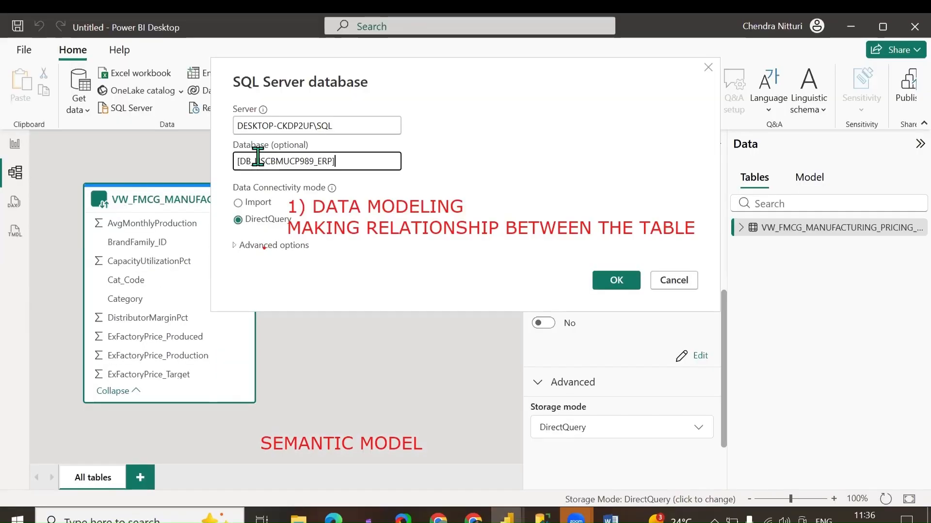
pyautogui.click(239, 161)
pyautogui.press('BackSpace')
pyautogui.press('BackSpace')
pyautogui.click(620, 282)
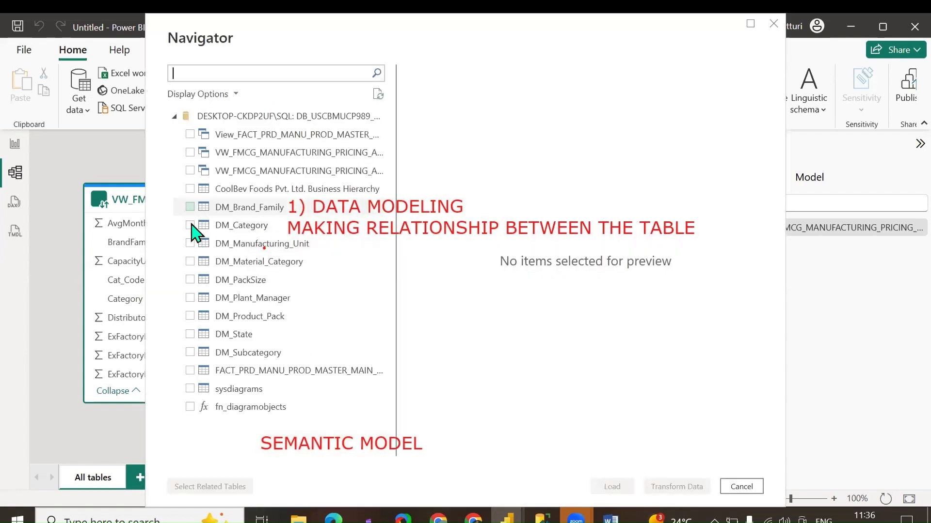
# Load the DM_Brand_Family, DM_Subcategory and FACT_PRD_MANU_PROD_MASTER_MAIN_NEW_DATA tables into the model, leaving DM_Manufacturing_Unit out.
pyautogui.click(190, 207)
pyautogui.click(190, 244)
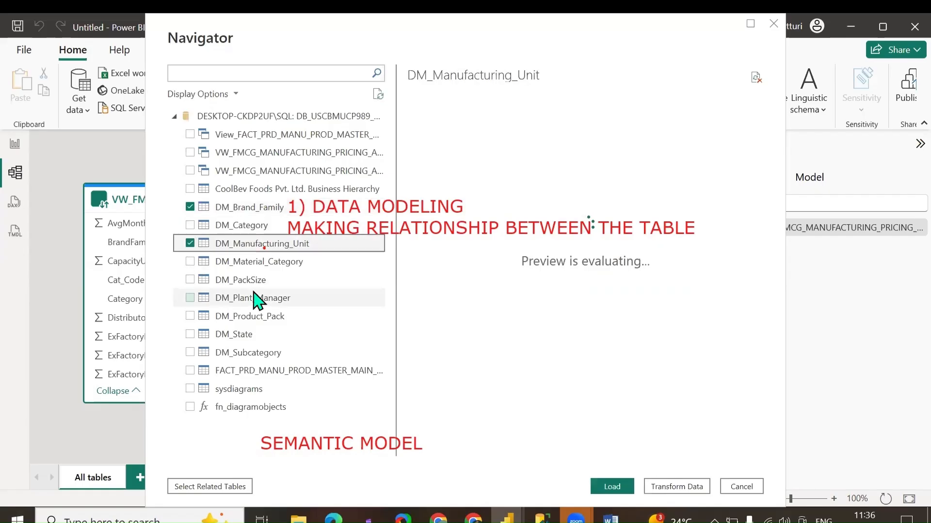
pyautogui.click(190, 370)
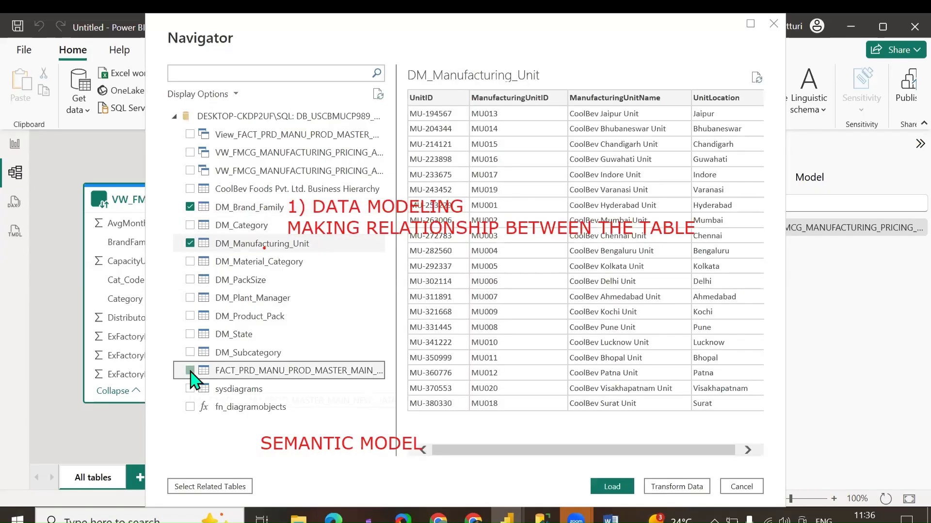
pyautogui.moveTo(194, 244); pyautogui.dragTo(192, 309)
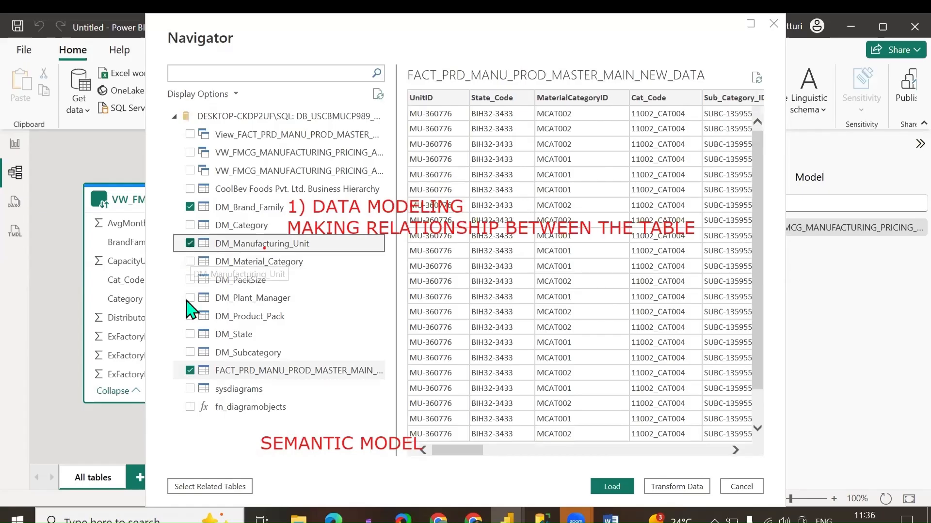
pyautogui.click(190, 353)
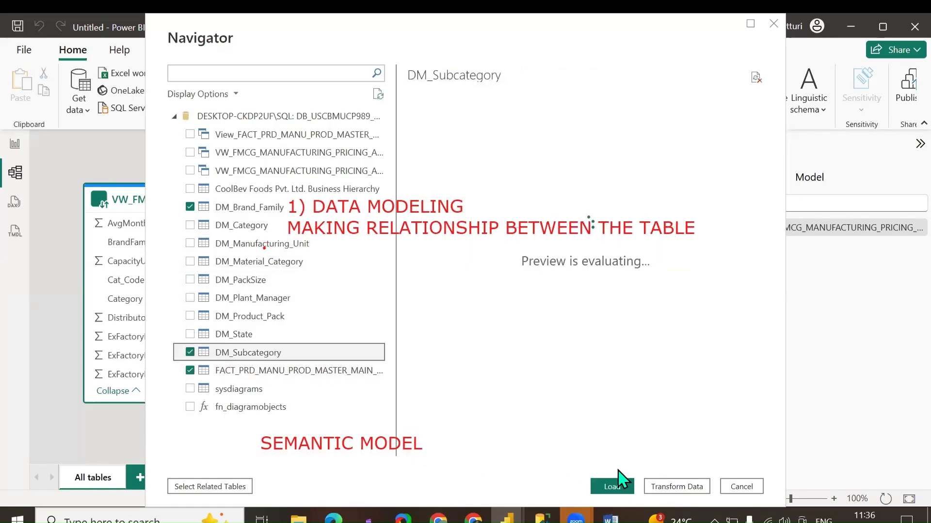
pyautogui.click(612, 486)
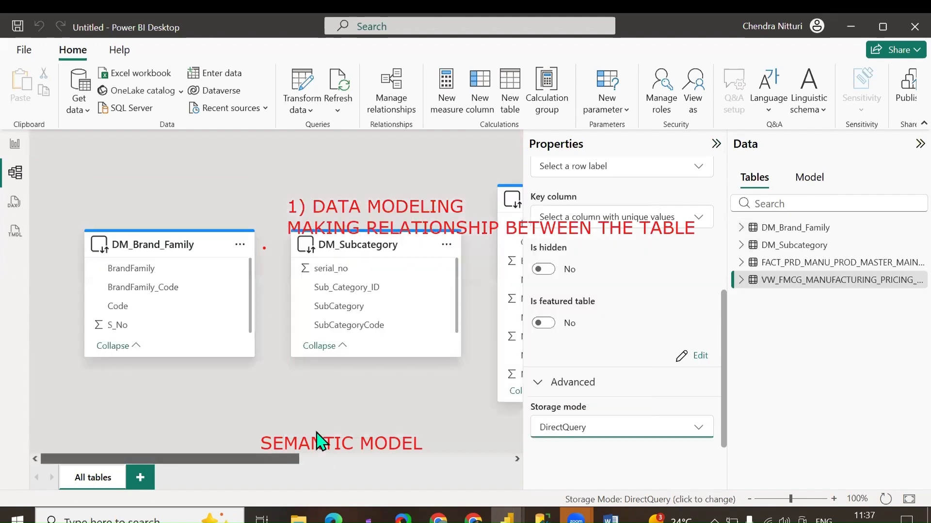
# Create a many-to-one relationship from the fact table to DM_Subcategory on Sub_Category_ID, with cross-filter direction Both.
pyautogui.hscroll(5, 163, 237)
pyautogui.moveTo(163, 237)
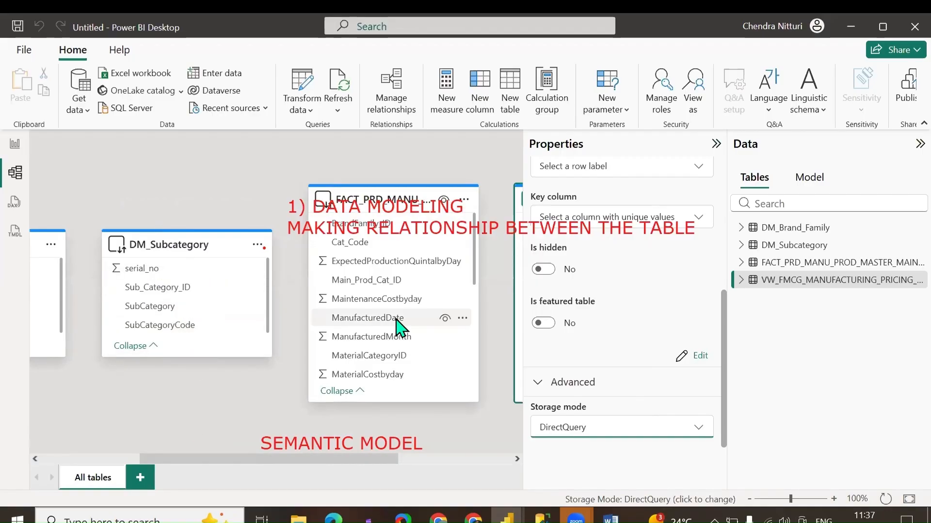
pyautogui.scroll(-5, 397, 326)
pyautogui.moveTo(154, 288)
pyautogui.mouseDown()
pyautogui.moveTo(371, 312)
pyautogui.moveTo(164, 287)
pyautogui.mouseUp()
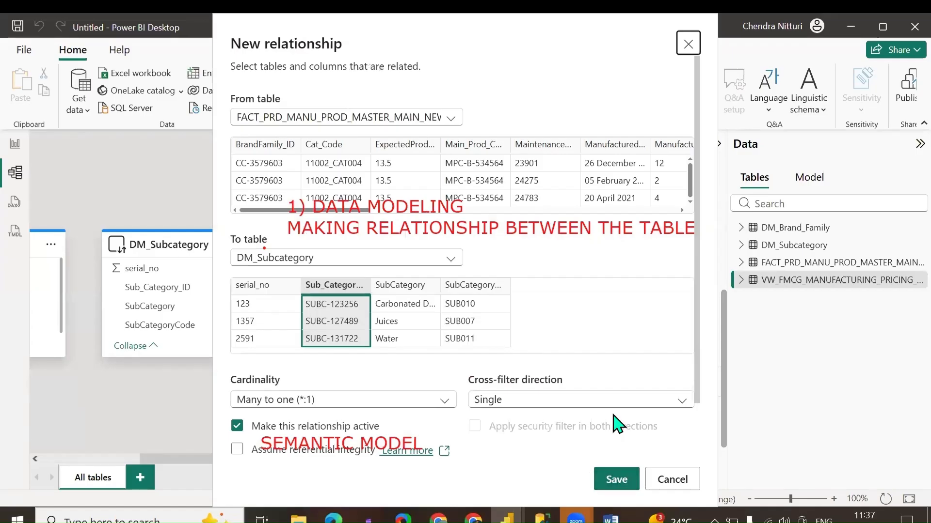
pyautogui.click(616, 404)
pyautogui.click(553, 438)
pyautogui.click(616, 479)
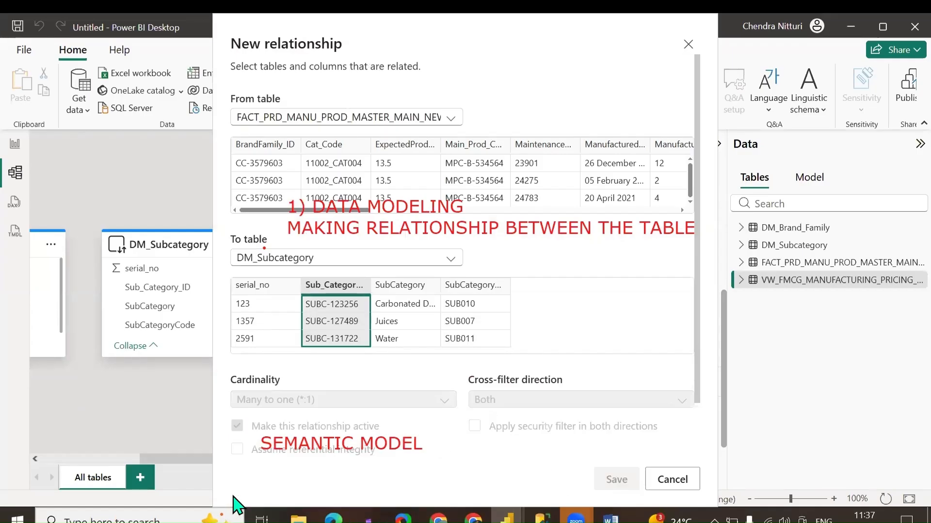
# Try relating the fact table to the VW_FMCG_MANUFACTURING_PRICING view on Cat_Code, switch both columns to BrandFamily_ID, and cancel the relationship.
pyautogui.moveTo(189, 459); pyautogui.dragTo(326, 461)
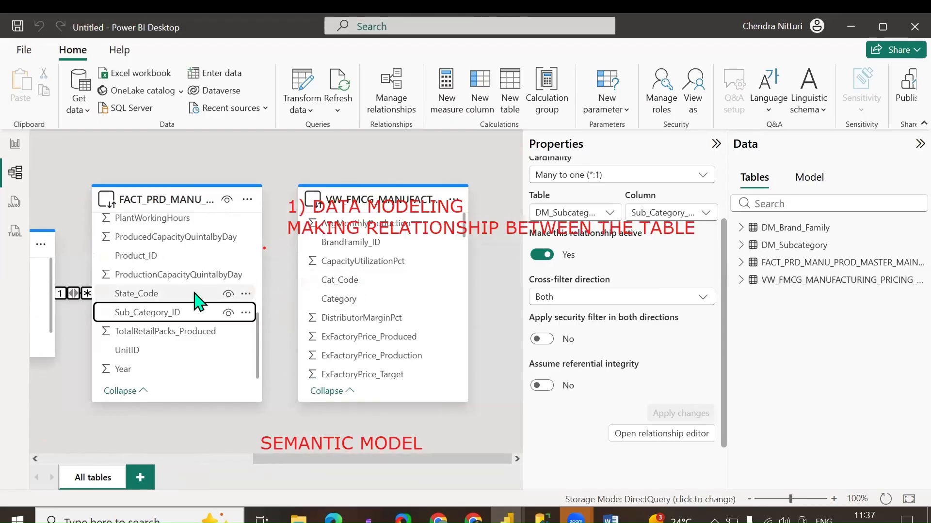
pyautogui.scroll(5, 193, 301)
pyautogui.moveTo(157, 243); pyautogui.dragTo(339, 281)
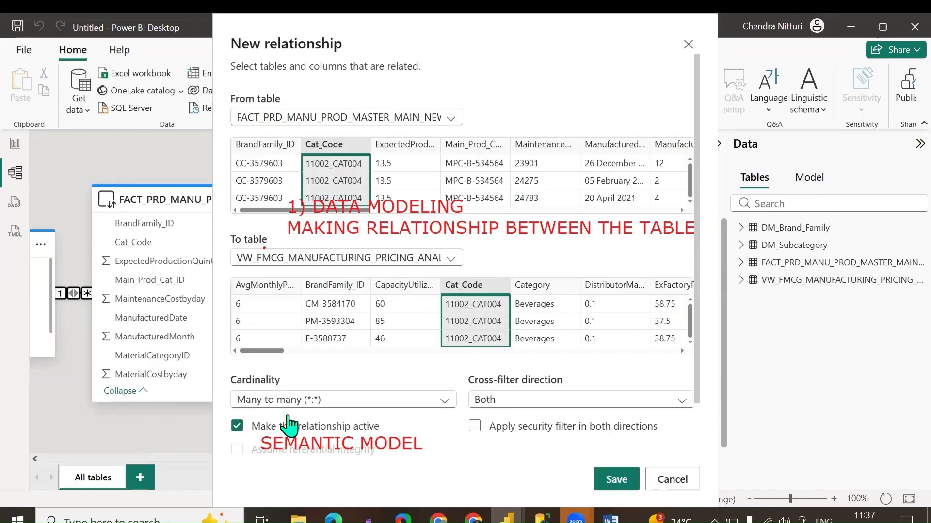
pyautogui.scroll(-2, 288, 425)
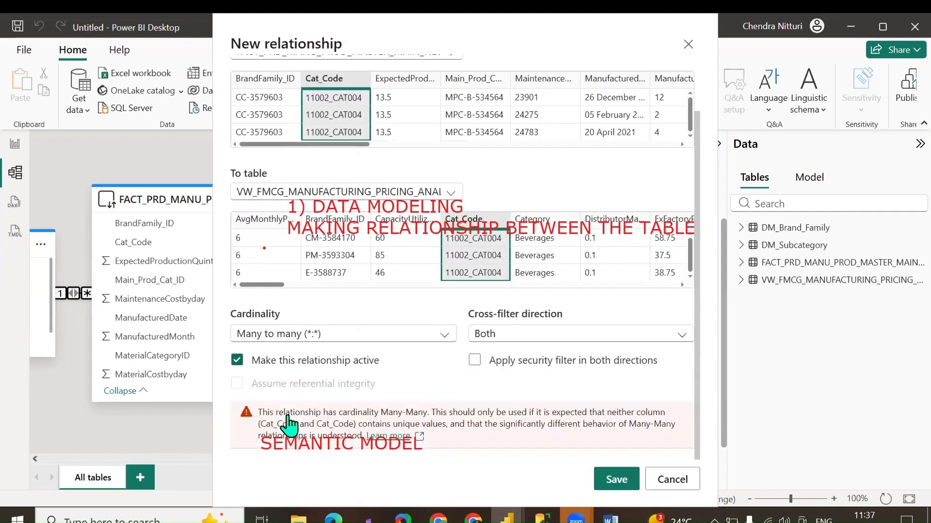
pyautogui.scroll(2, 395, 397)
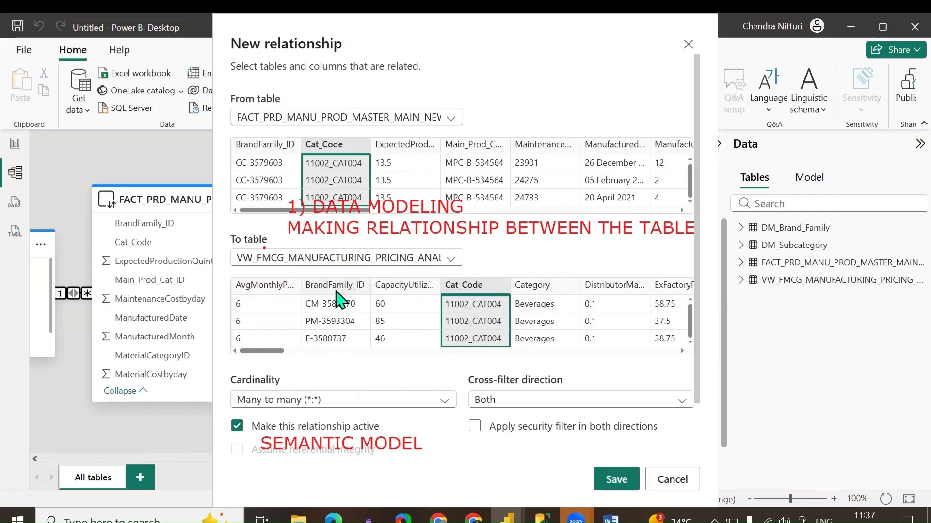
pyautogui.click(280, 157)
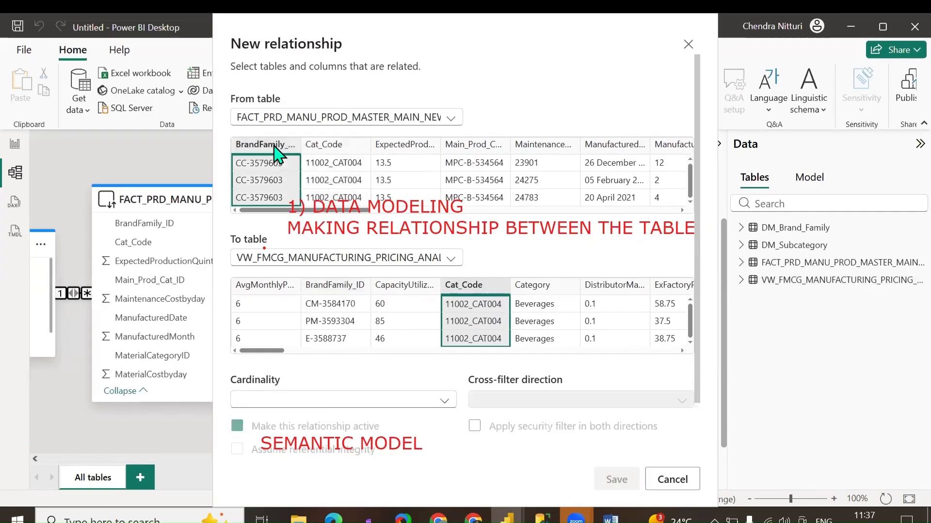
pyautogui.click(319, 281)
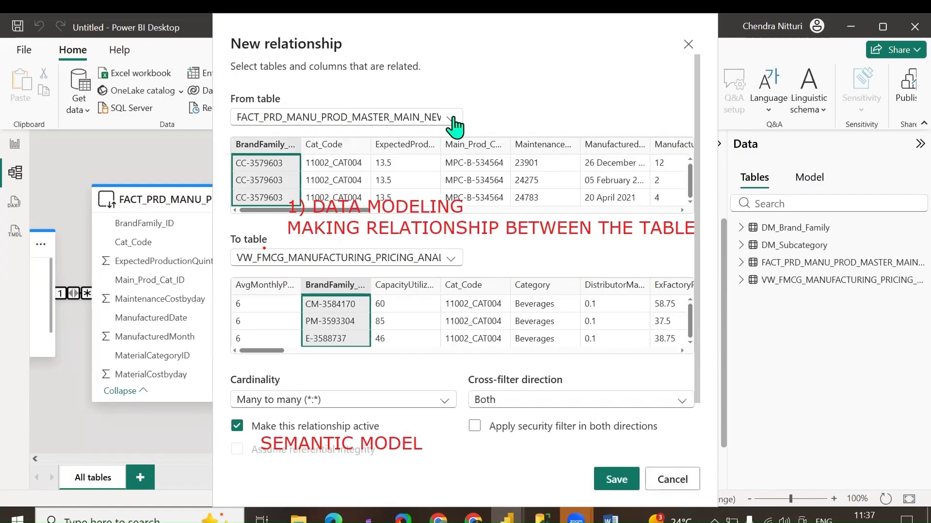
pyautogui.click(679, 488)
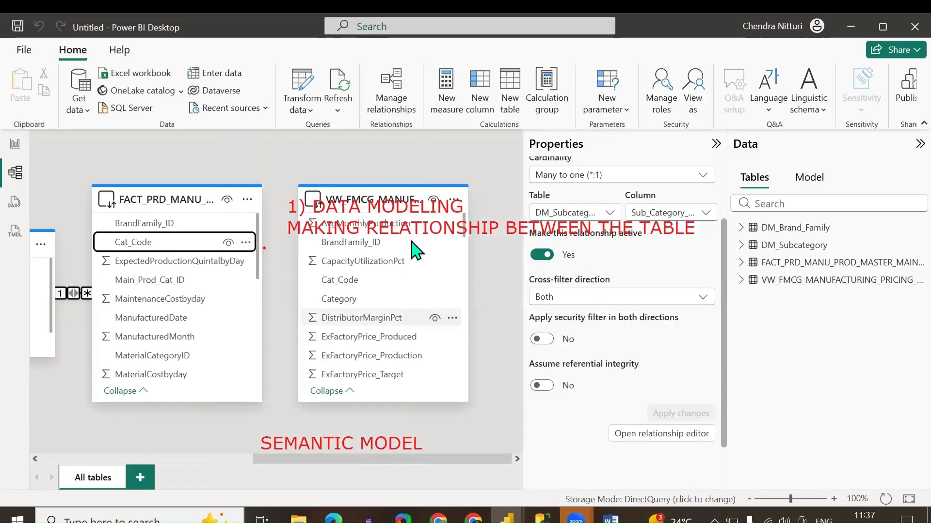
# Rearrange the model diagram, moving the VW_FMCG_MANUFACTURING_PRICING view lower and DM_Brand_Family to the other side of the fact table.
pyautogui.moveTo(401, 220); pyautogui.dragTo(167, 465)
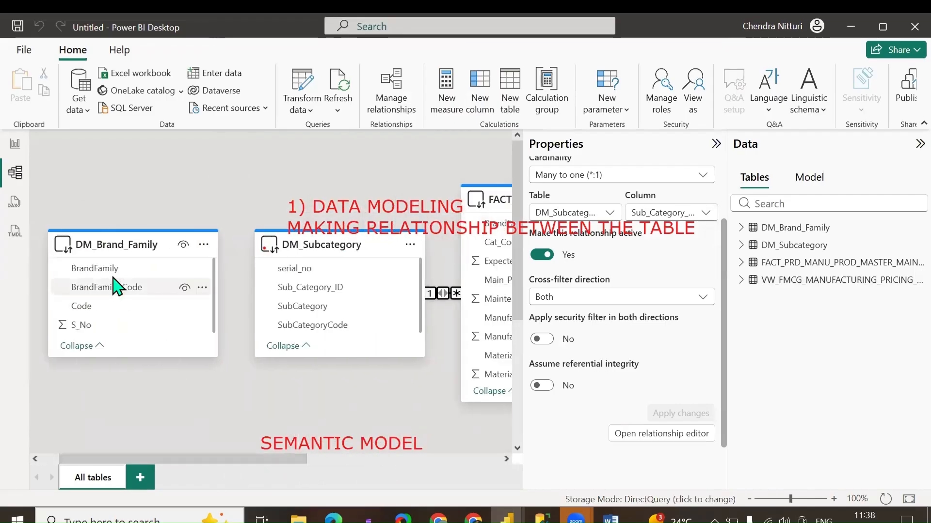
pyautogui.moveTo(107, 244); pyautogui.dragTo(523, 345)
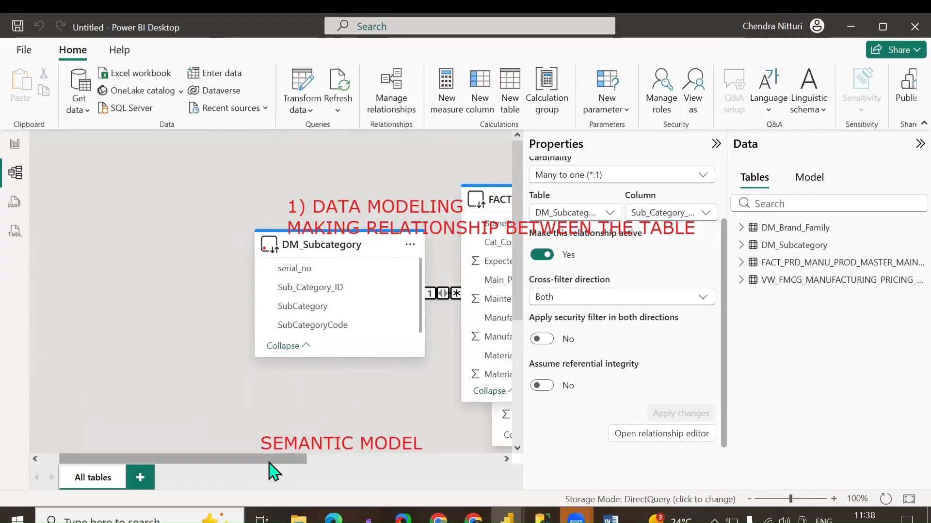
pyautogui.moveTo(272, 459); pyautogui.dragTo(400, 433)
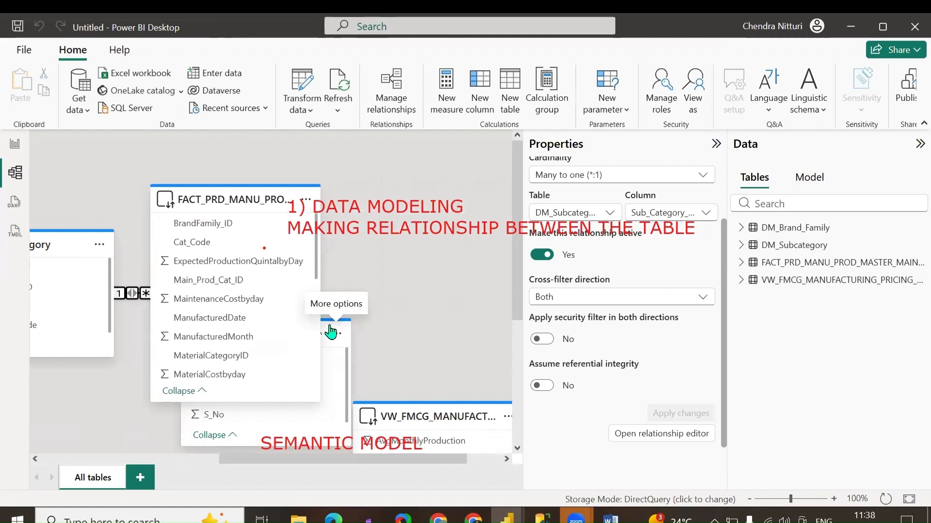
pyautogui.moveTo(334, 334); pyautogui.dragTo(436, 246)
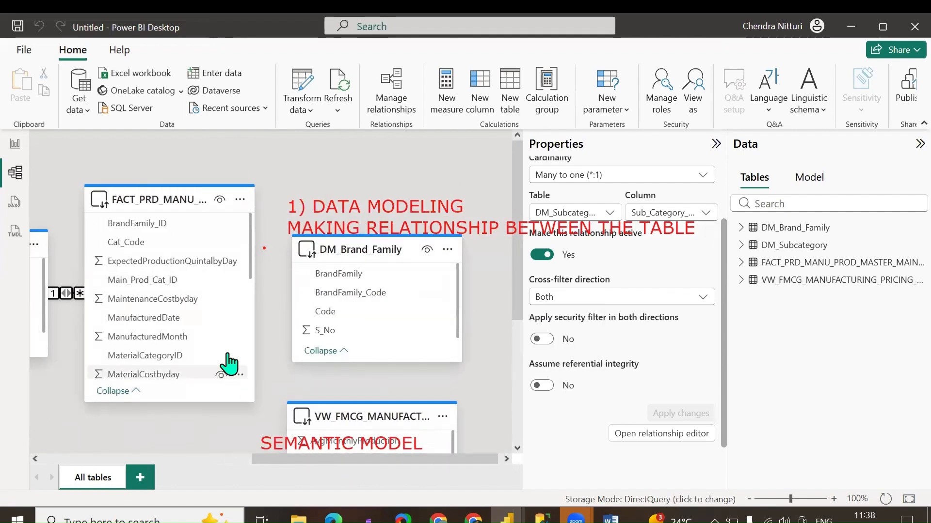
# Create a many-to-one relationship from the fact table's BrandFamily_ID to DM_Brand_Family's BrandFamily_Code, with cross-filter direction Both.
pyautogui.scroll(-8, 172, 290)
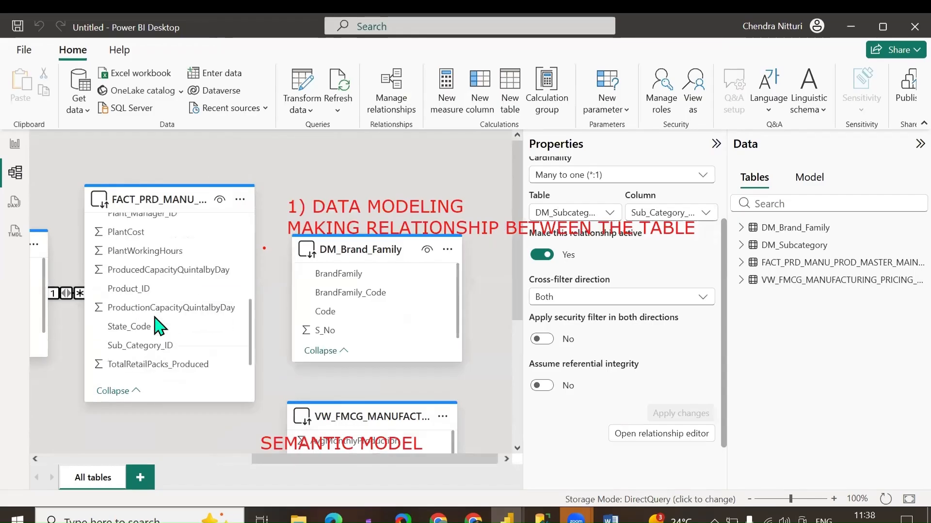
pyautogui.scroll(3, 187, 394)
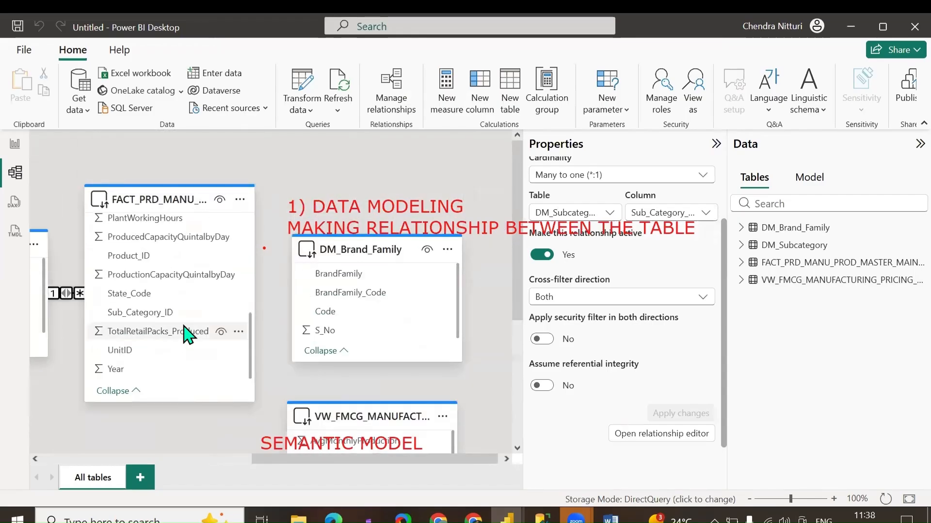
pyautogui.scroll(5, 187, 328)
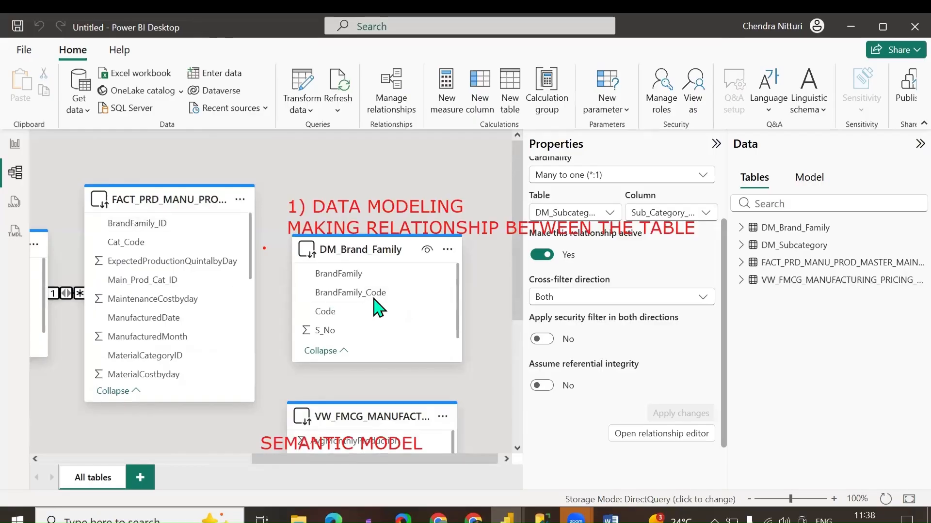
pyautogui.moveTo(373, 293)
pyautogui.mouseDown()
pyautogui.moveTo(234, 254)
pyautogui.moveTo(375, 293)
pyautogui.mouseUp()
pyautogui.moveTo(145, 223); pyautogui.dragTo(358, 293)
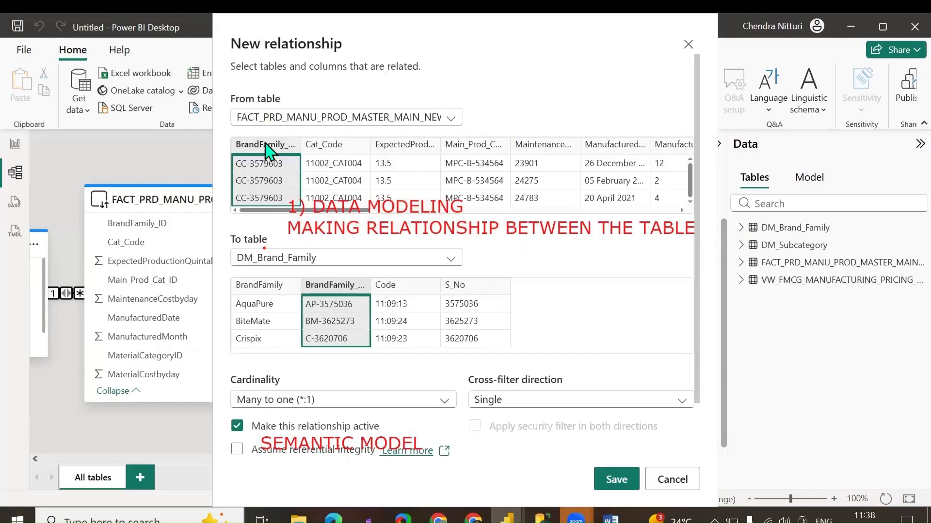
pyautogui.click(472, 402)
pyautogui.click(492, 439)
pyautogui.click(609, 474)
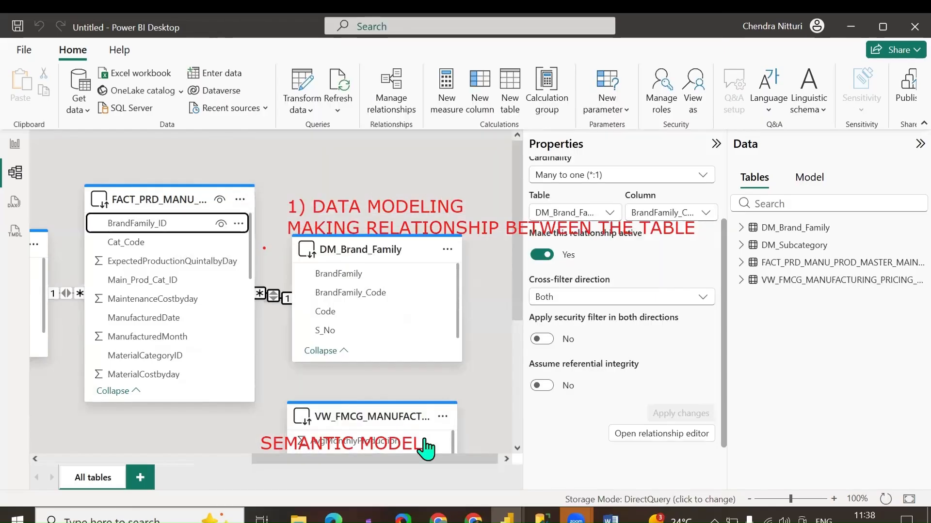
# Collapse the relationship properties to give the model diagram more room.
pyautogui.moveTo(415, 466); pyautogui.dragTo(120, 442)
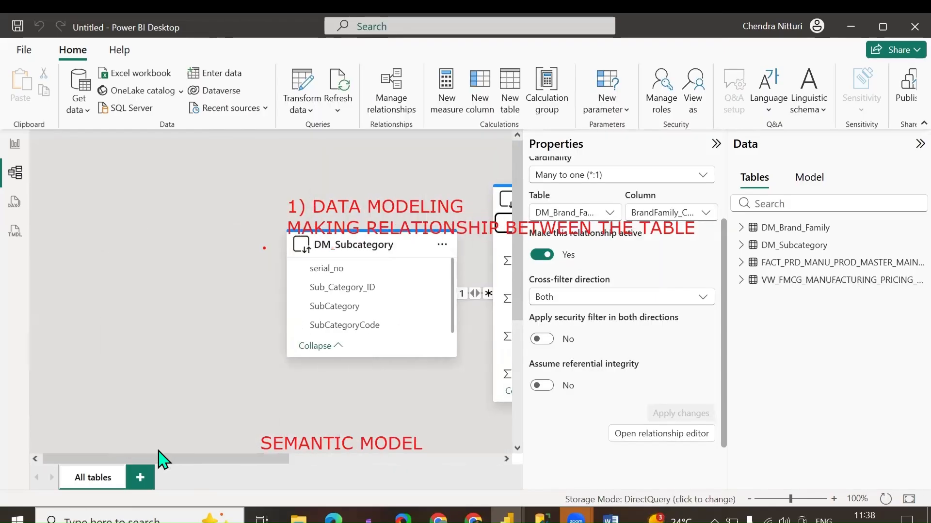
pyautogui.moveTo(264, 461); pyautogui.dragTo(129, 457)
pyautogui.scroll(-5, 438, 371)
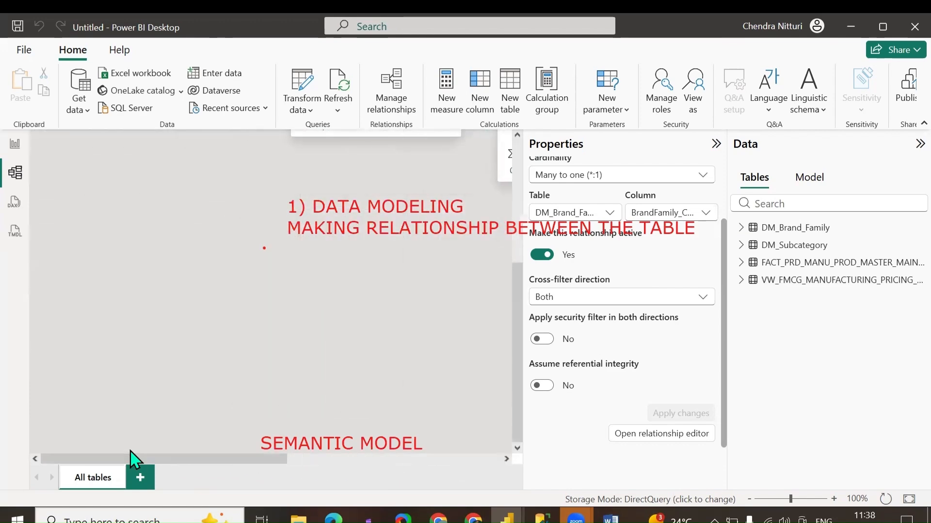
pyautogui.click(716, 145)
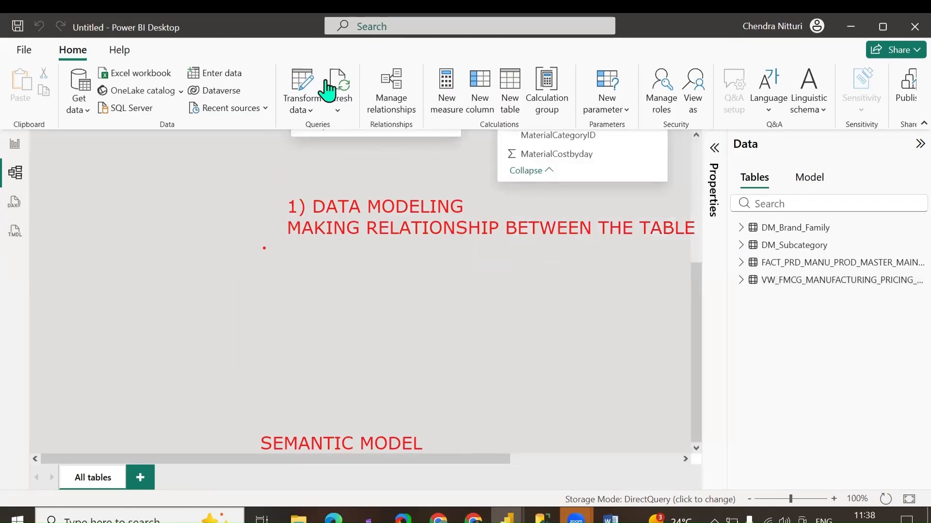
# Annotate the screen with "2) IMPLEMENT THE CALCULATIONS" below the data modeling note and widen the text box to fit one line.
pyautogui.click(291, 251)
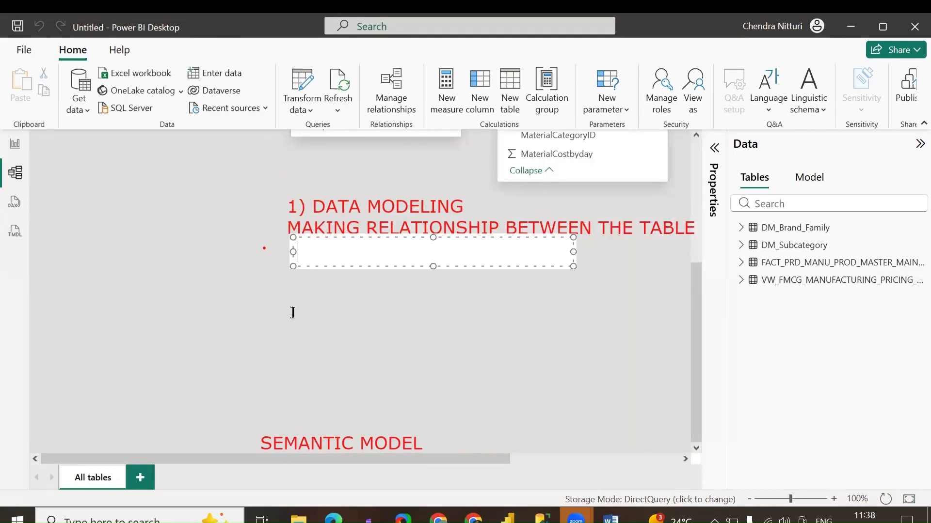
pyautogui.write('2)')
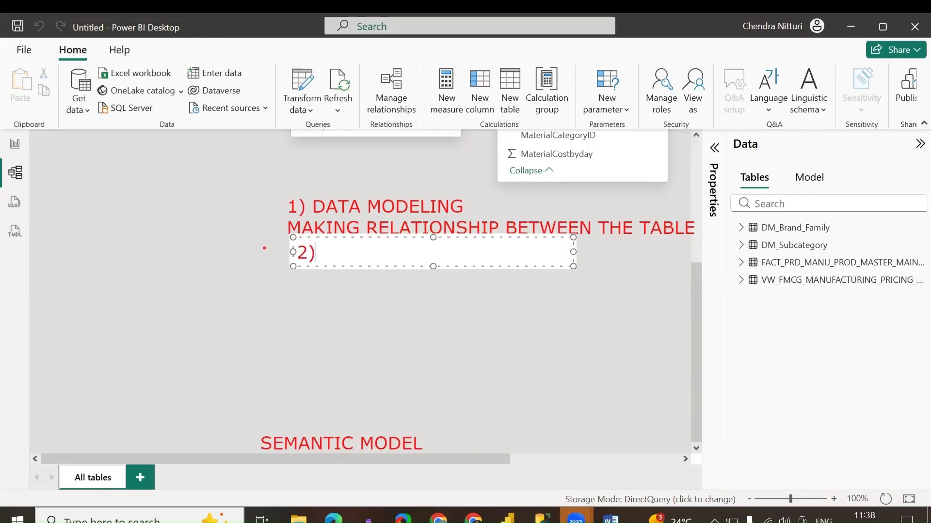
pyautogui.write(' DATA ANAL')
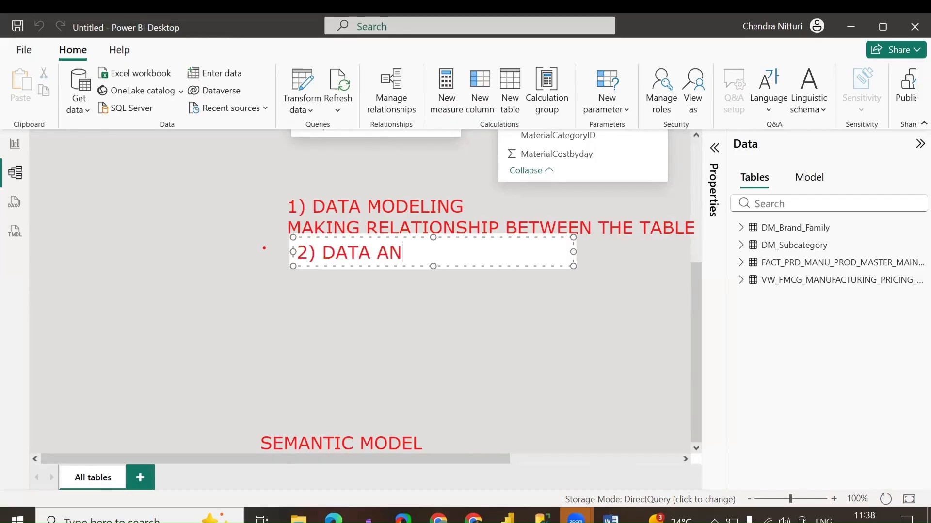
pyautogui.press('BackSpace')
pyautogui.press('BackSpace')
pyautogui.press('BackSpace')
pyautogui.press('BackSpace')
pyautogui.press('BackSpace')
pyautogui.press('BackSpace')
pyautogui.press('BackSpace')
pyautogui.press('BackSpace')
pyautogui.press('BackSpace')
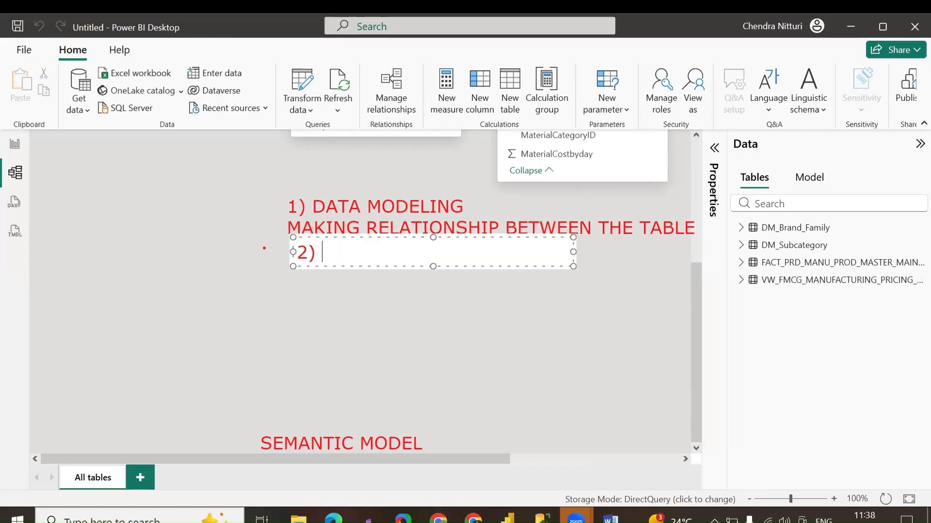
pyautogui.write('IMPLEMEN')
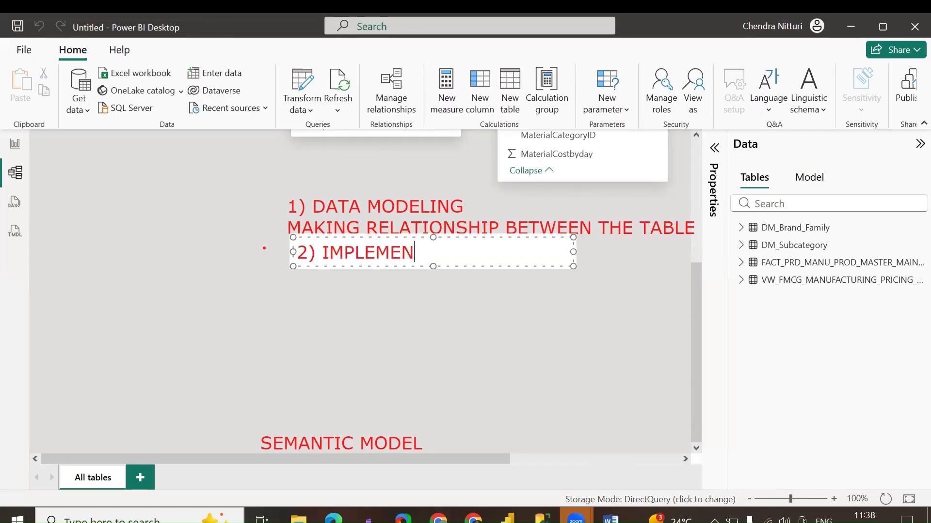
pyautogui.write('T THE CALCULA')
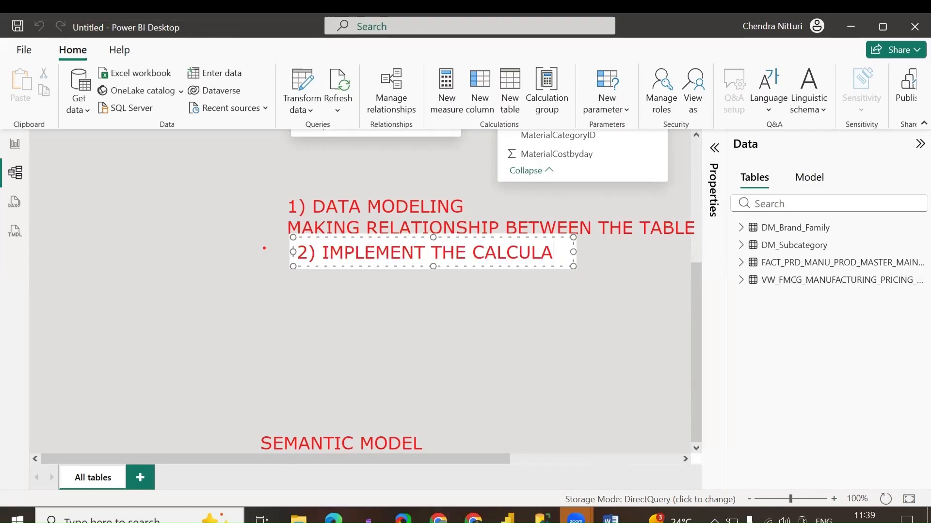
pyautogui.write('TIONS')
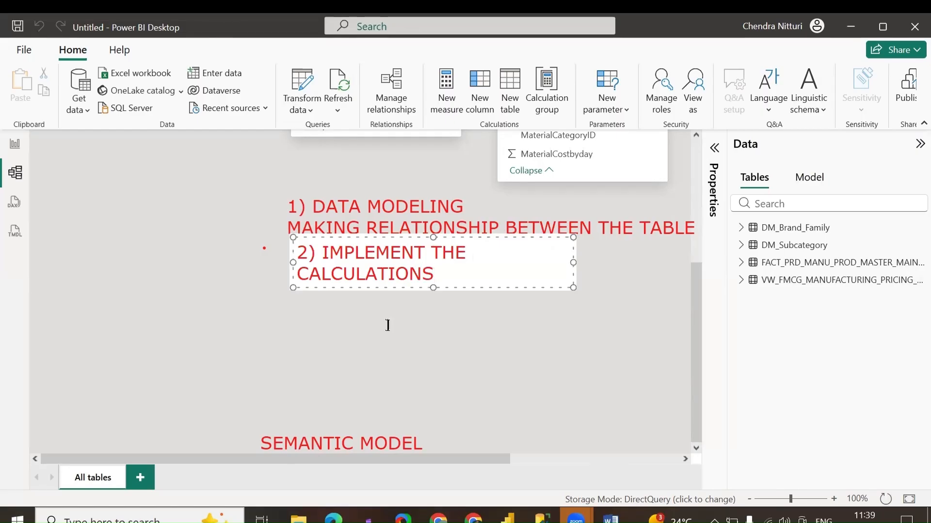
pyautogui.moveTo(573, 263); pyautogui.dragTo(727, 262)
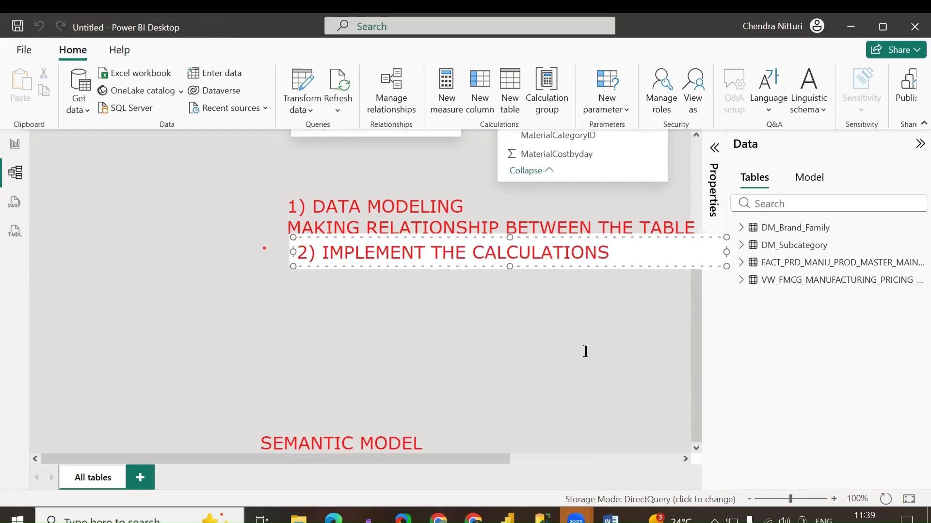
# Extend the annotation with "- MEASURE," and a line "3) PUBLISH THIS DATASET", and erase the numbered notes.
pyautogui.write('- MEASURE,')
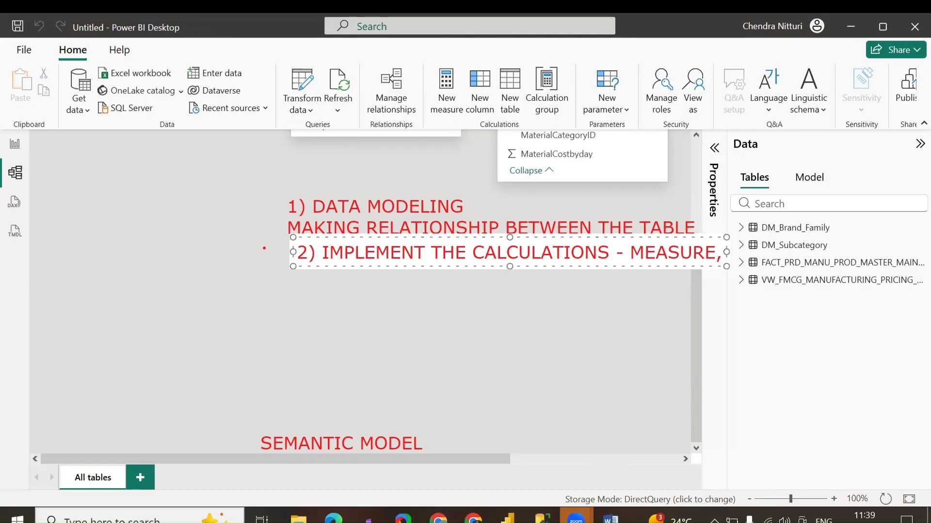
pyautogui.press('Return')
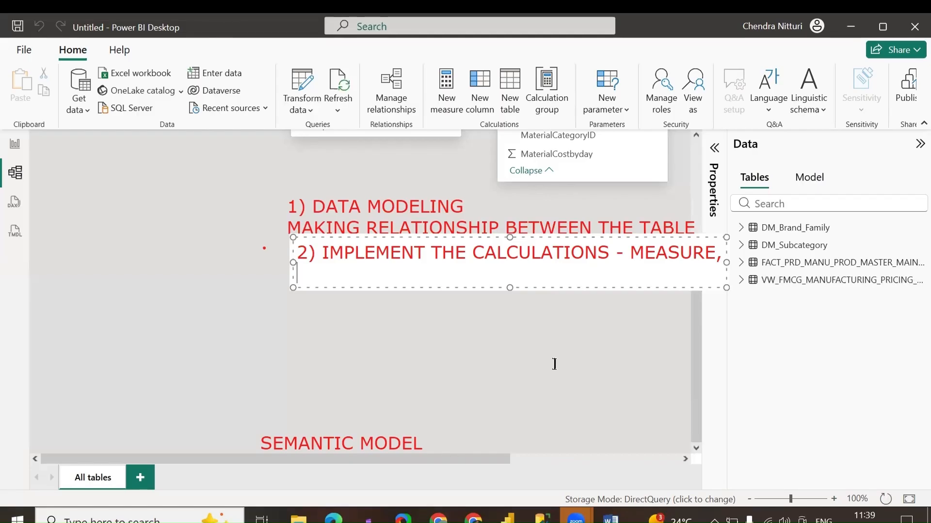
pyautogui.write('3) PUBLSH')
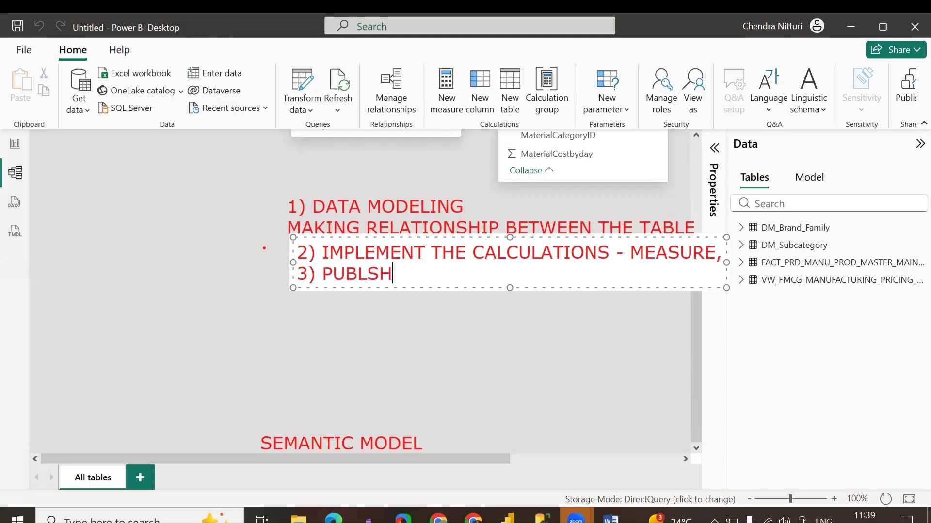
pyautogui.press('BackSpace')
pyautogui.press('BackSpace')
pyautogui.press('BackSpace')
pyautogui.write('ISH THIS ')
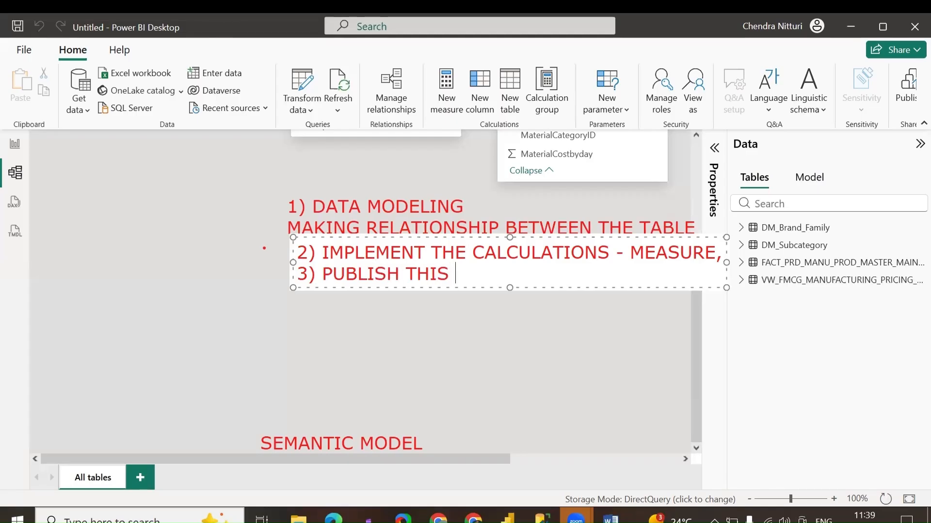
pyautogui.write('DATASET')
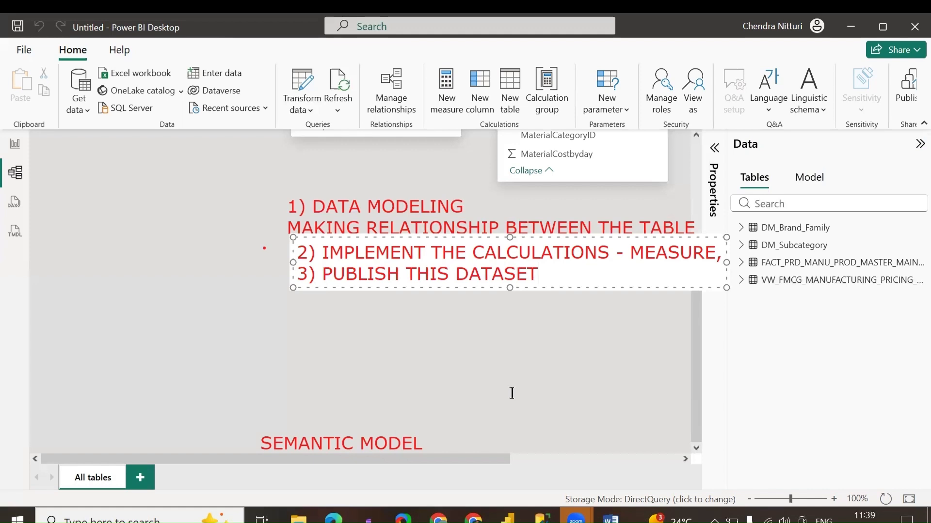
pyautogui.click(454, 88)
pyautogui.moveTo(412, 304); pyautogui.dragTo(388, 206)
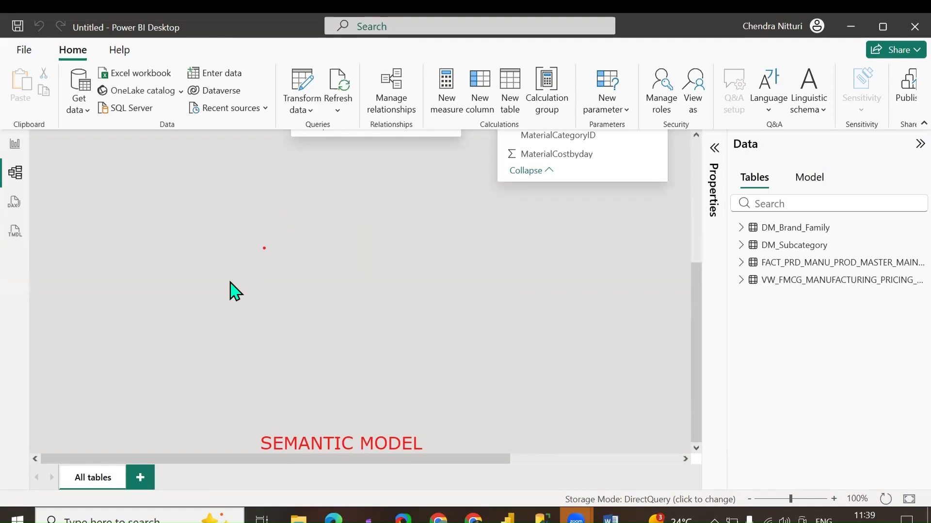
# Move the VW_FMCG_MANUFACTURING_PRICING view directly below the fact table in the model diagram.
pyautogui.scroll(1, 543, 359)
pyautogui.scroll(3, 543, 367)
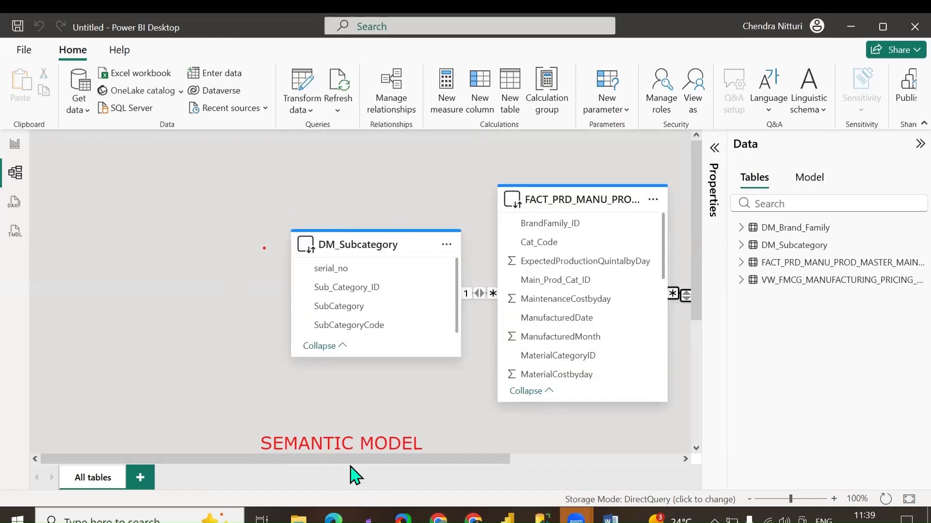
pyautogui.moveTo(488, 459); pyautogui.dragTo(711, 463)
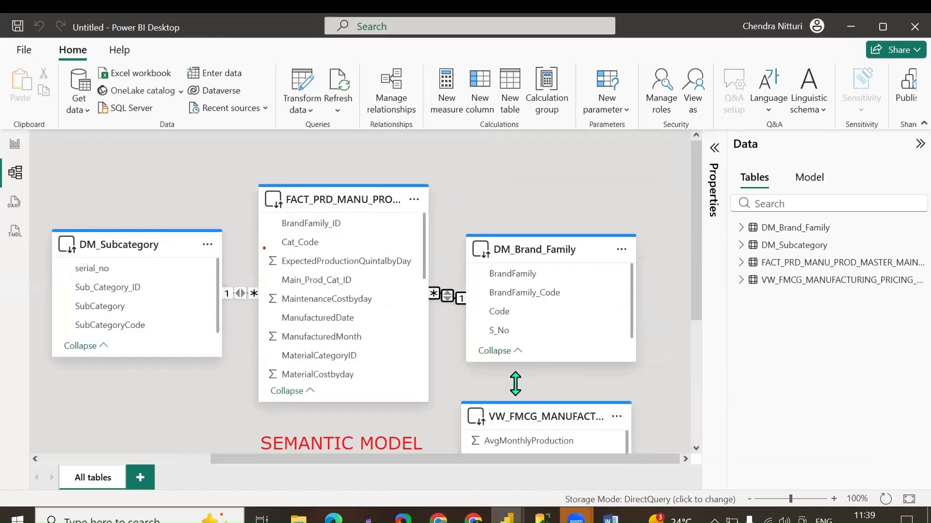
pyautogui.scroll(-4, 497, 250)
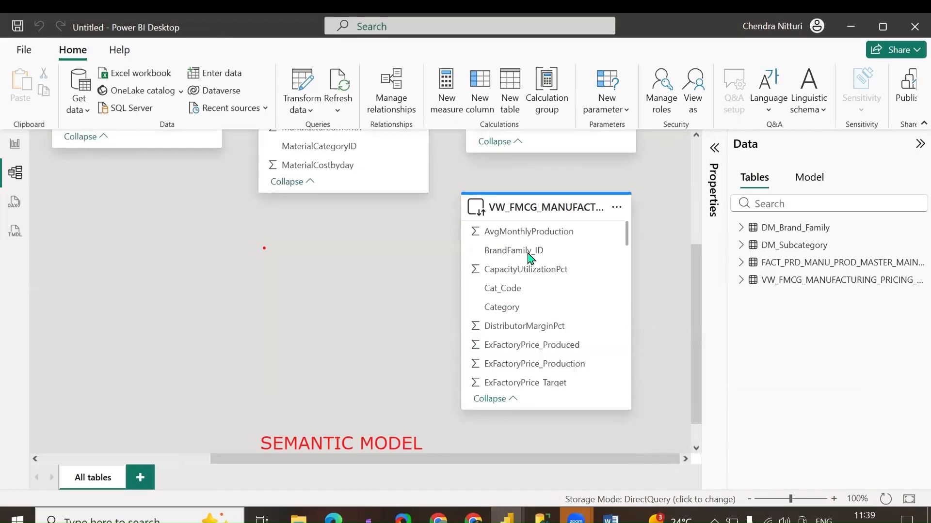
pyautogui.click(542, 209)
pyautogui.moveTo(541, 209); pyautogui.dragTo(345, 265)
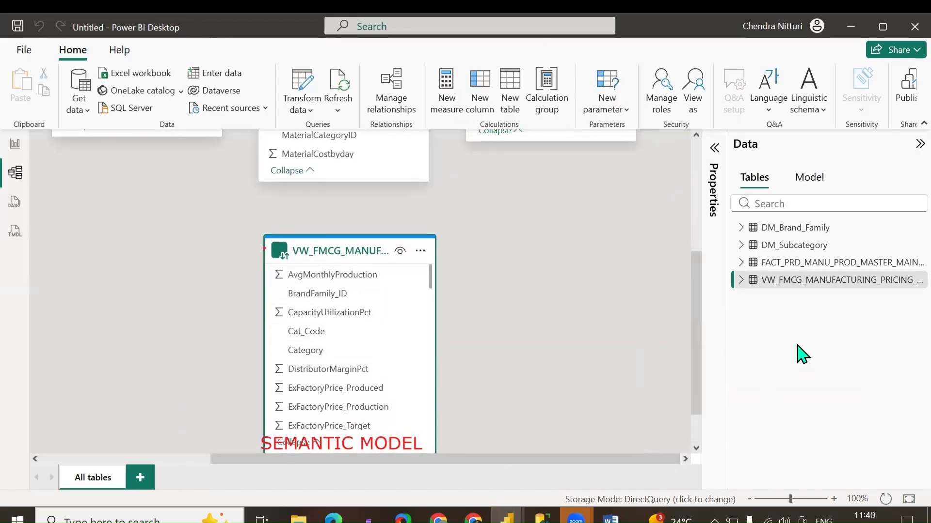
# Expand VW_FMCG_MANUFACTURING_PRICING_ANALYTICS_NEW, widen the table list to show full names, and review all of its fields.
pyautogui.click(739, 280)
pyautogui.moveTo(728, 315); pyautogui.dragTo(635, 326)
pyautogui.scroll(-1, 758, 320)
pyautogui.scroll(-2, 757, 323)
pyautogui.scroll(2, 727, 313)
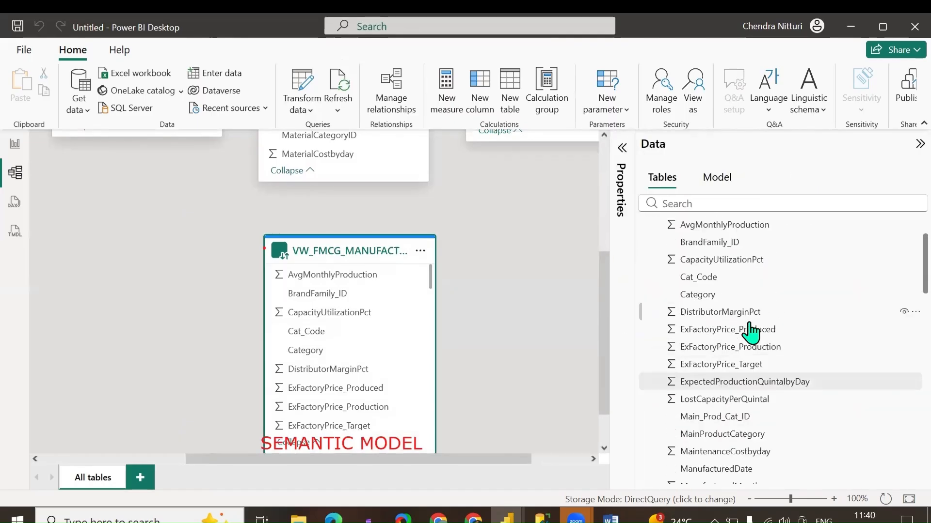
pyautogui.scroll(2, 725, 358)
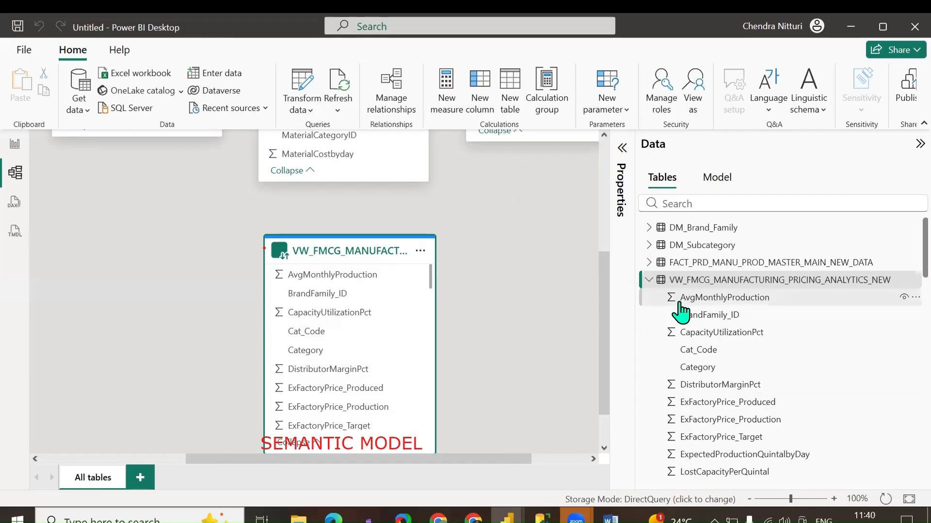
pyautogui.scroll(-15, 730, 340)
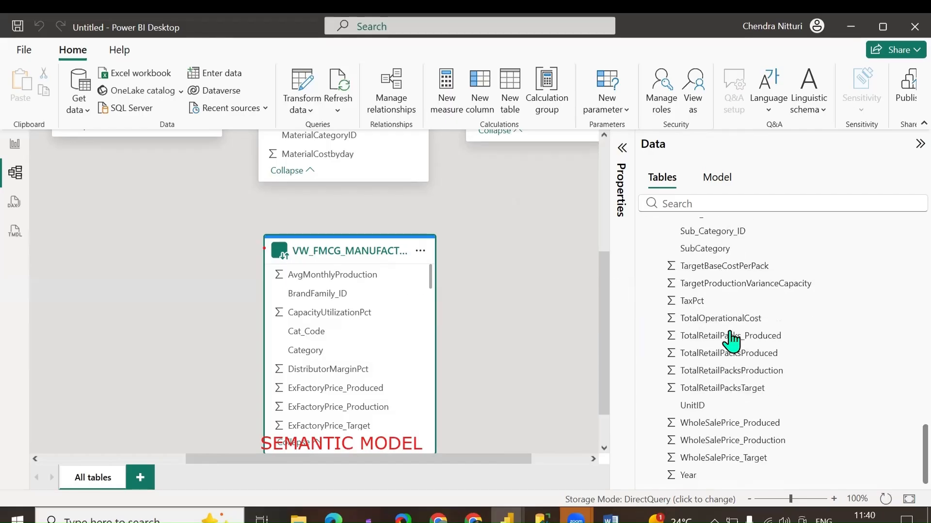
pyautogui.scroll(15, 730, 339)
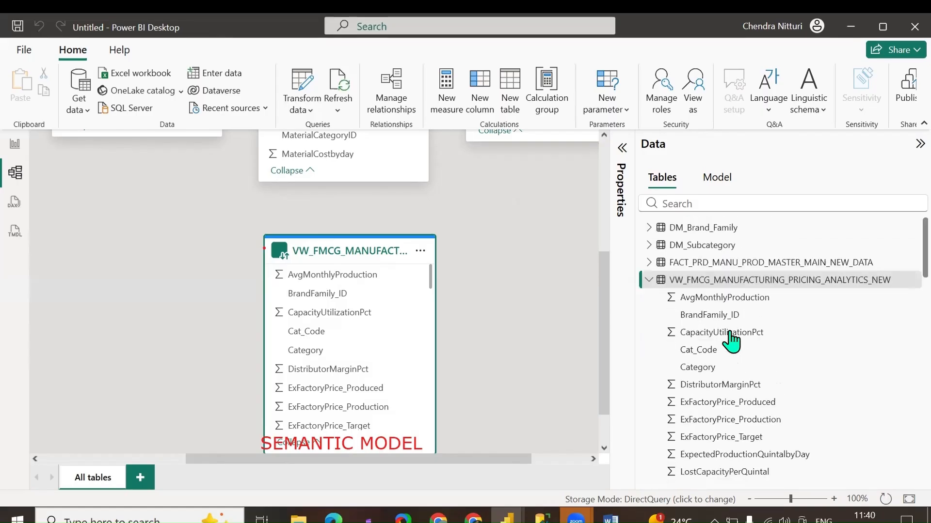
# Add a measure to the pricing view: AvgMonthly Production = SUM(VW_FMCG_MANUFACTURING_PRICING_ANALYTICS_NEW[AvgMonthlyProduction]).
pyautogui.rightClick(724, 298)
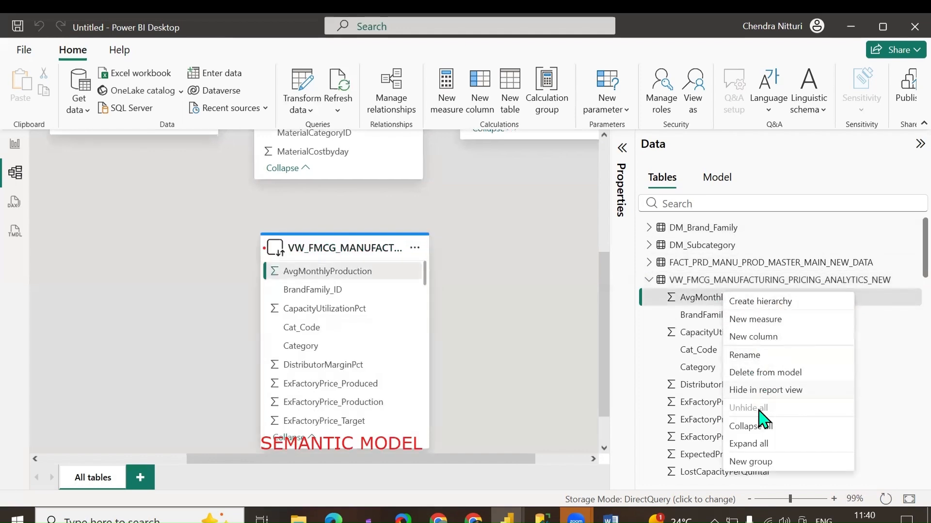
pyautogui.click(715, 318)
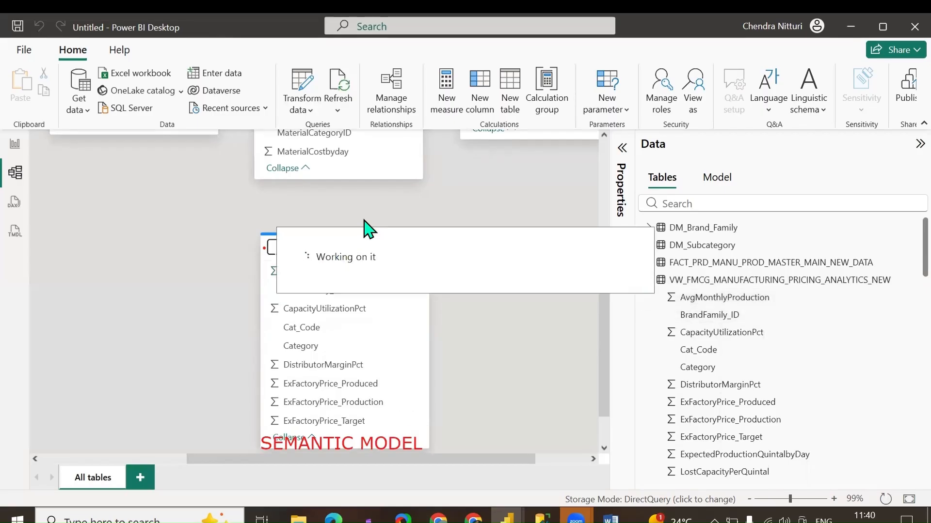
pyautogui.hotkey('ctrl', 'a')
pyautogui.write('AvgMonthly Production = SUM(VW_FMCG_MANUFACTURING_PRICING_ANALYTICS_NEW[AvgMonthlyProduction])')
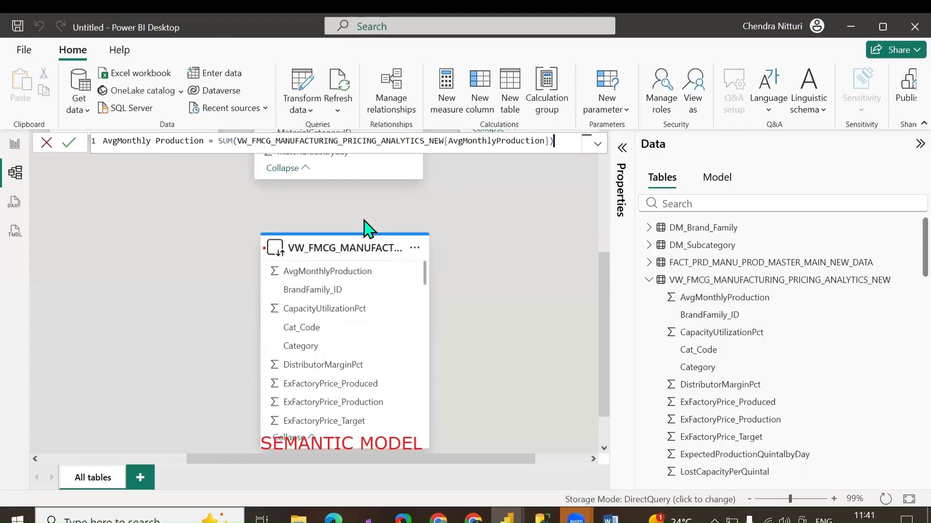
pyautogui.press('Return')
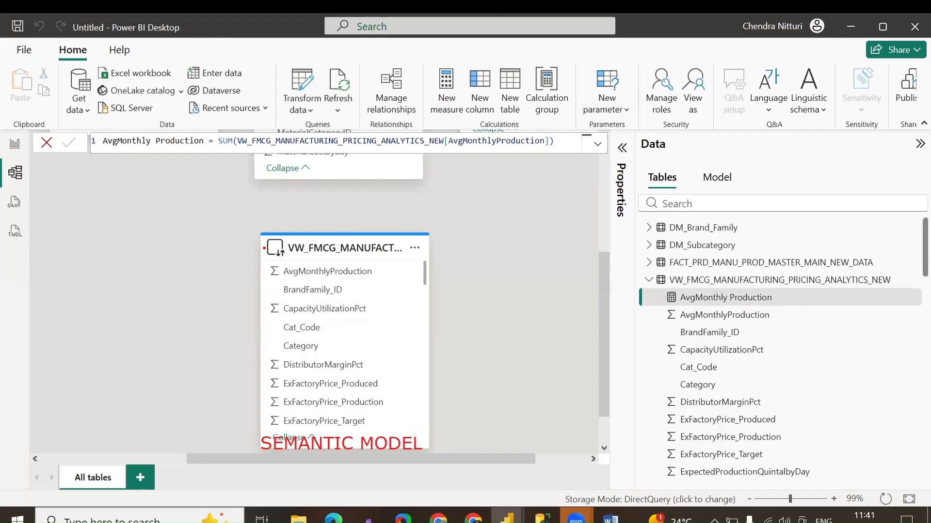
pyautogui.scroll(-4, 749, 304)
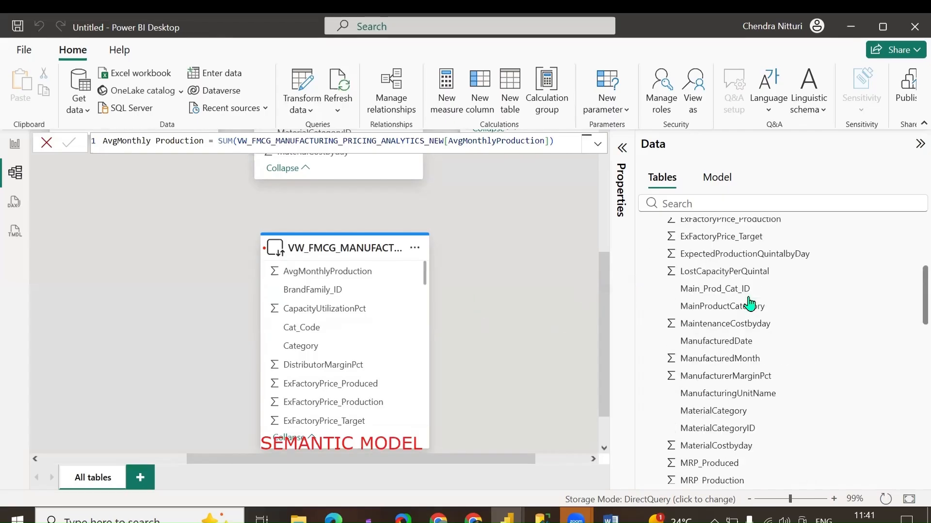
# Add a measure to the pricing view: ExFactoryPrice Produced = SUM(VW_FMCG_MANUFACTURING_PRICING_ANALYTICS_NEW[ExFactoryPrice_Produced]).
pyautogui.scroll(3, 749, 303)
pyautogui.scroll(2, 749, 304)
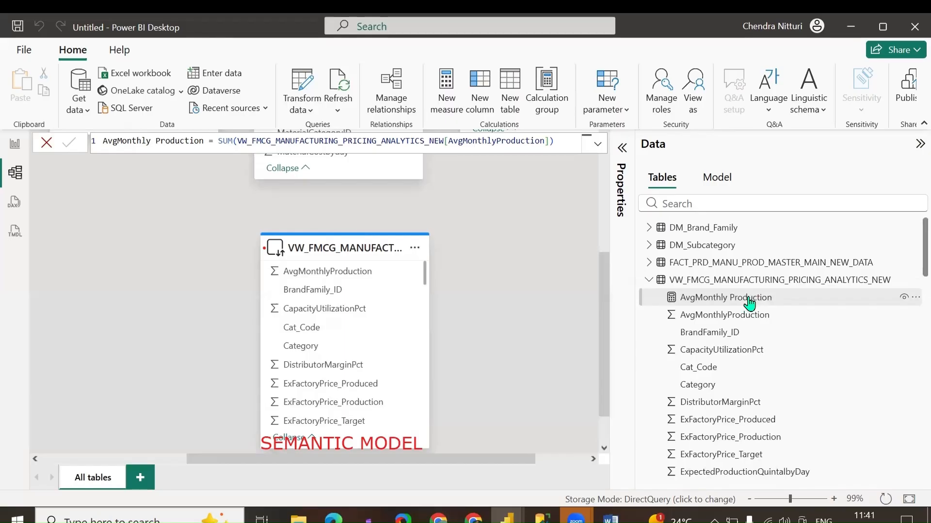
pyautogui.scroll(-3, 749, 304)
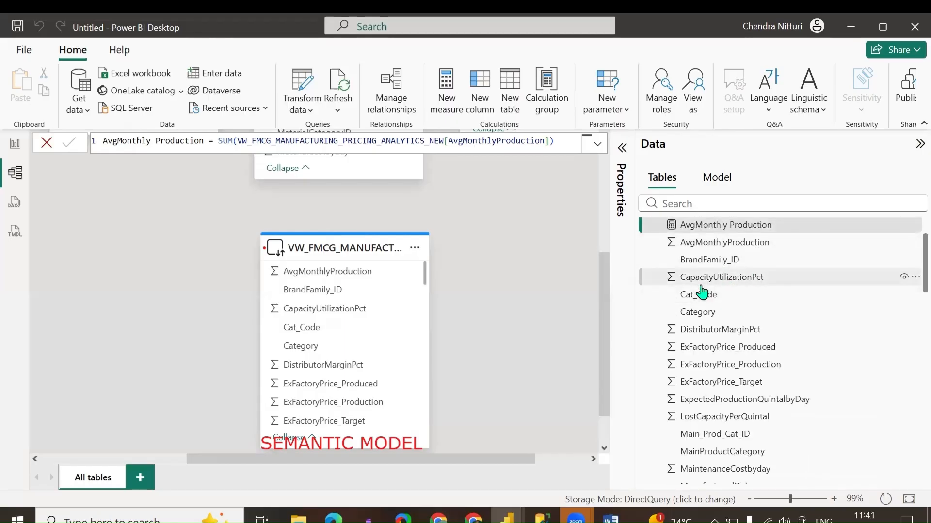
pyautogui.scroll(-2, 753, 286)
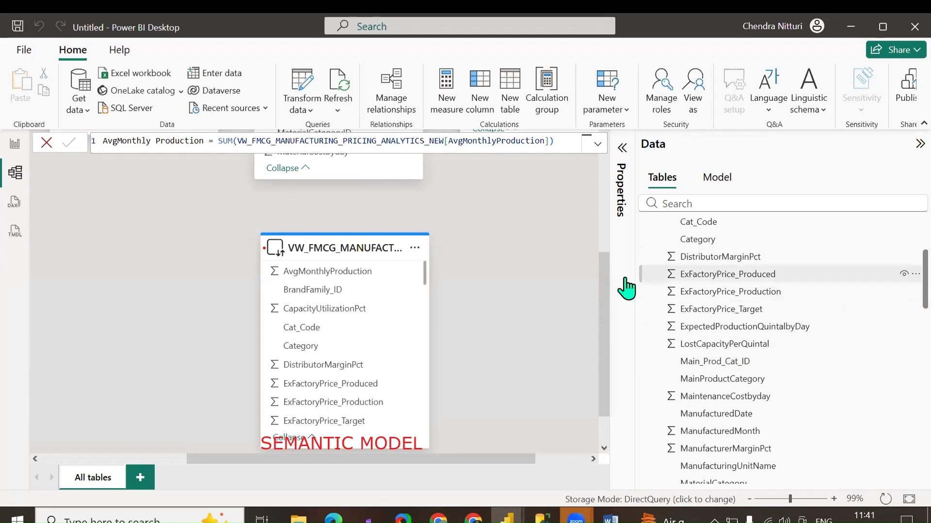
pyautogui.rightClick(725, 294)
pyautogui.press('Escape')
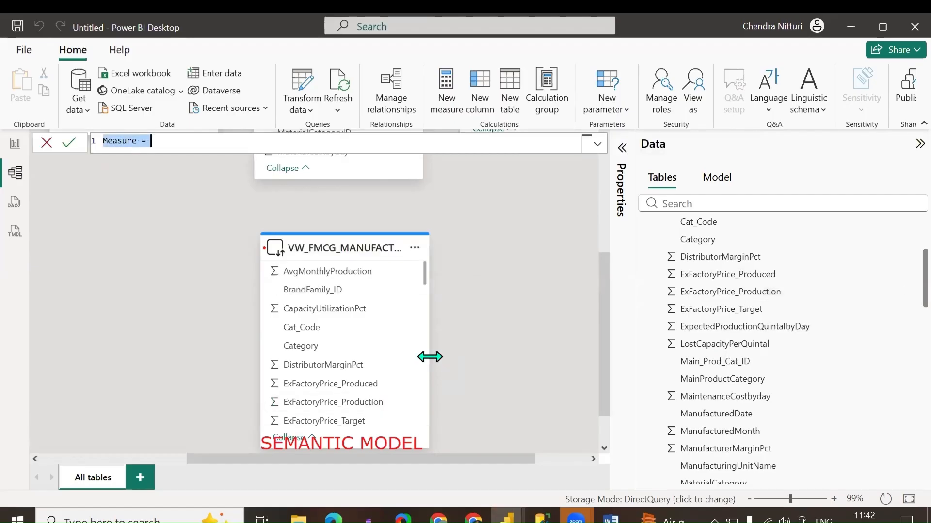
pyautogui.write('ExFactoryPrice Produced = SUM(VW_FMCG_MANUFACTURING_PRICING_ANALYTICS_NEW[ExFactoryPrice_Produced])')
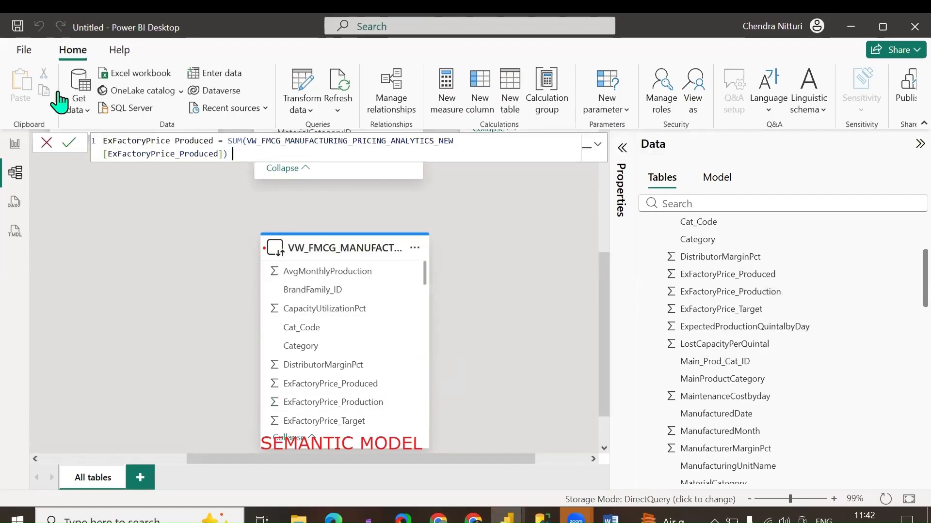
pyautogui.click(69, 146)
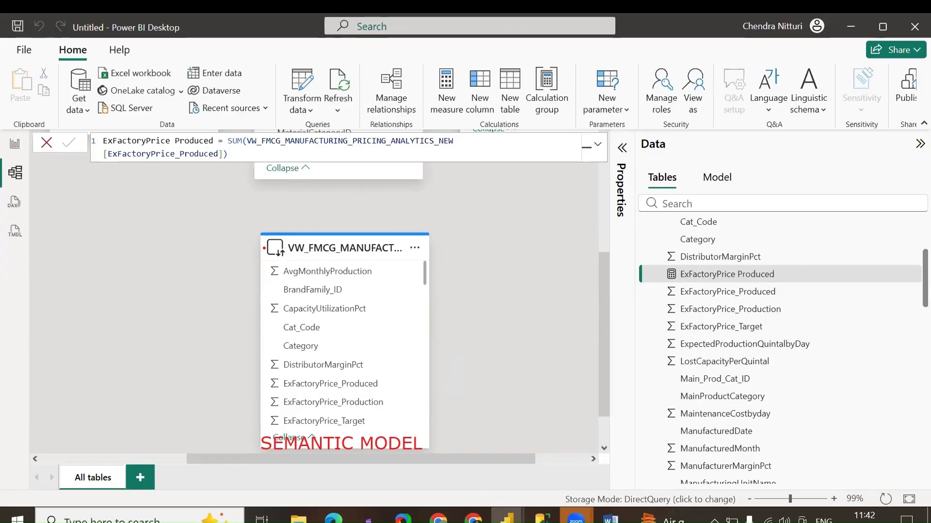
# Add a measure to the pricing view: ExFactoryPrice Production = SUM(VW_FMCG_MANUFACTURING_PRICING_ANALYTICS_NEW[ExFactoryPrice_Production]).
pyautogui.rightClick(708, 293)
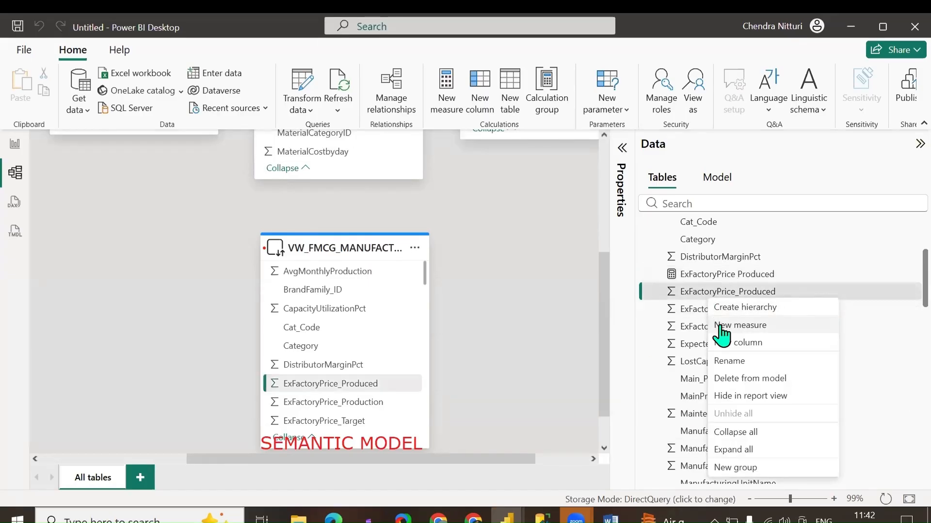
pyautogui.click(721, 325)
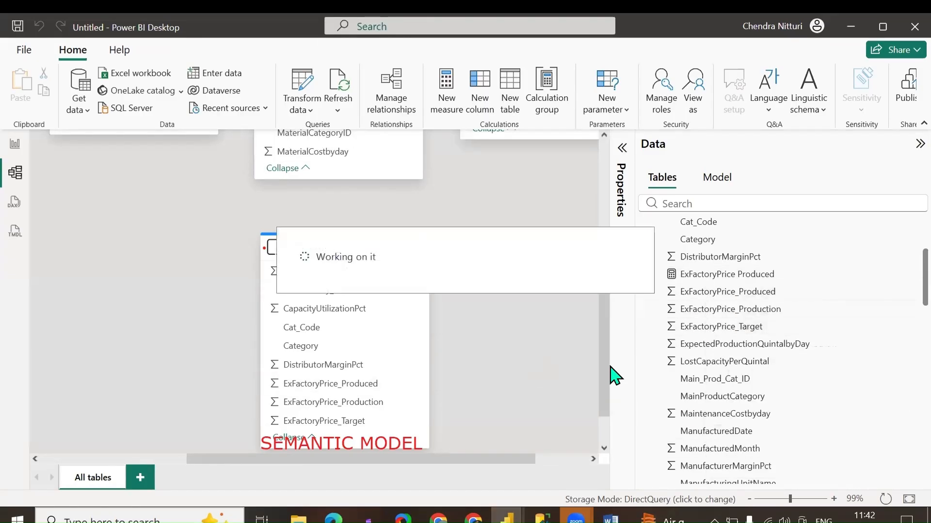
pyautogui.write('ExFactoryPrice Production = SUM(VW_FMCG_MANUFACTURING_PRICING_ANALYTICS_NEW[ExFactoryPrice_Production])')
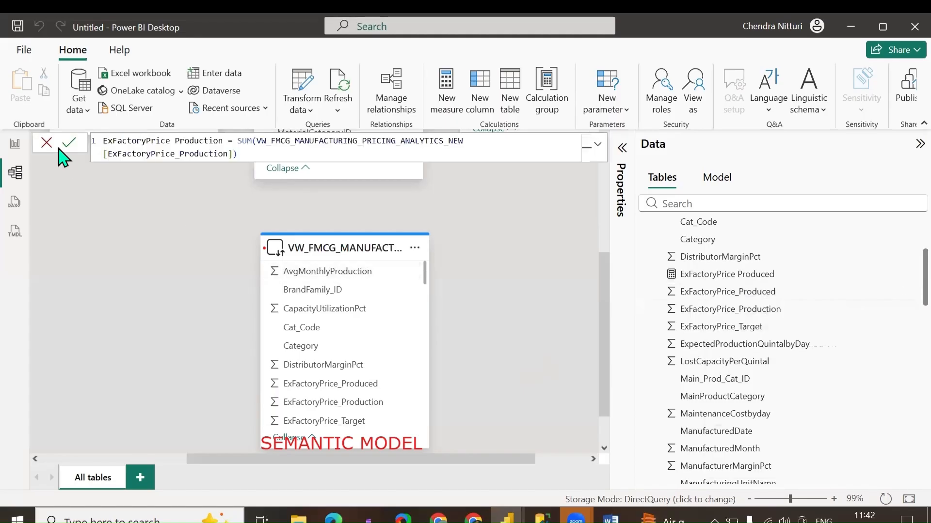
pyautogui.press('Return')
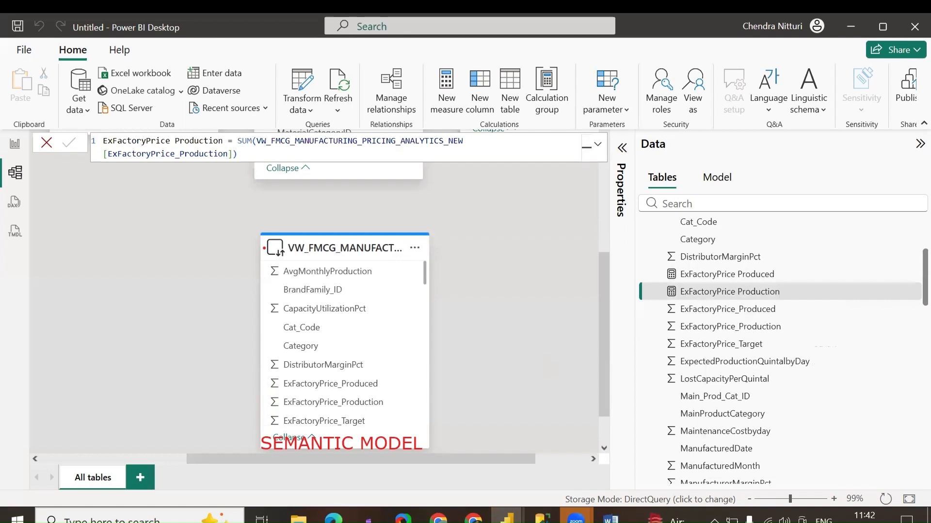
# Add a measure to the pricing view: ExFactoryPrice Target = SUM(VW_FMCG_MANUFACTURING_PRICING_ANALYTICS_NEW[ExFactoryPrice_Target]).
pyautogui.rightClick(747, 308)
pyautogui.click(766, 334)
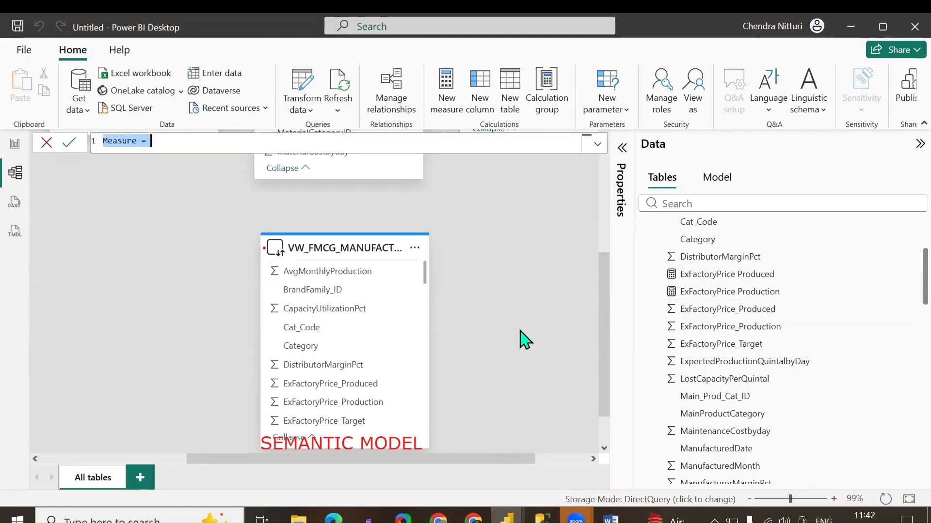
pyautogui.write('ExFactoryPrice Target = SUM(VW_FMCG_MANUFACTURING_PRICING_ANALYTICS_NEW[ExFactoryPrice_Expected])')
pyautogui.moveTo(474, 141)
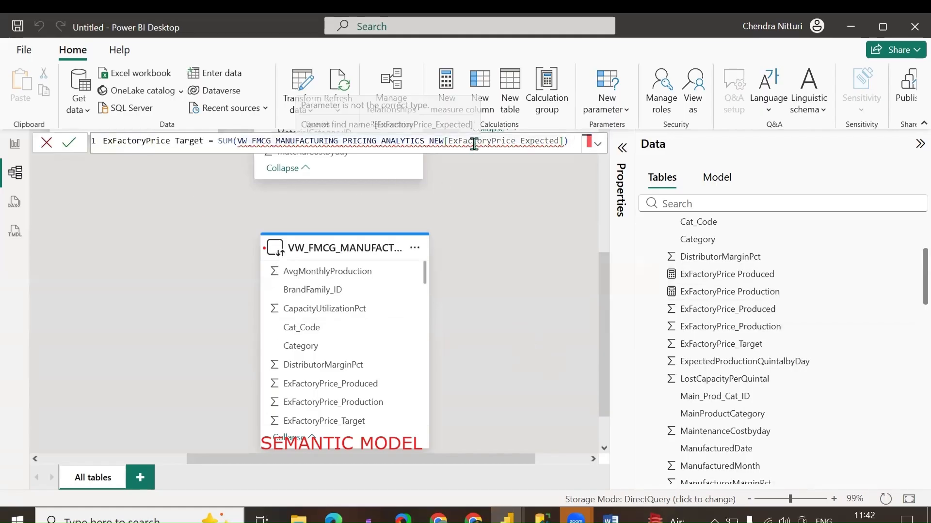
pyautogui.moveTo(521, 141)
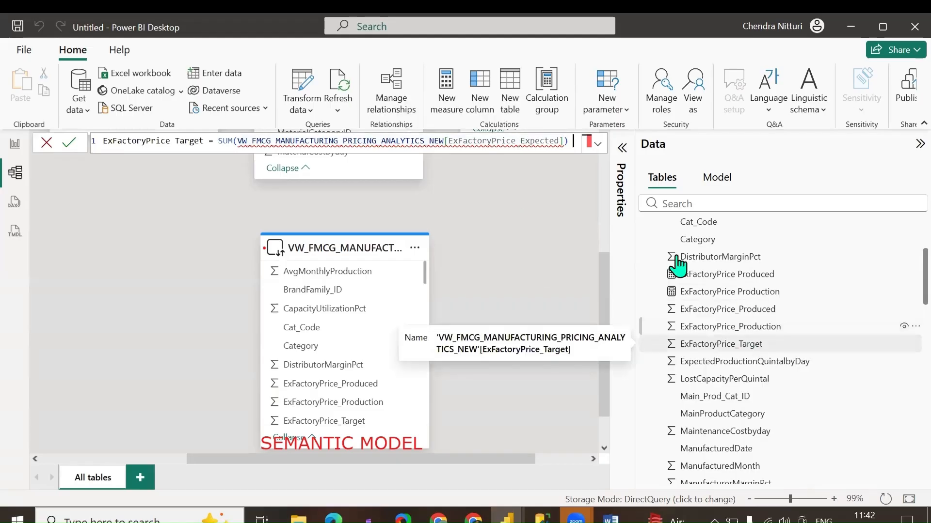
pyautogui.doubleClick(538, 140)
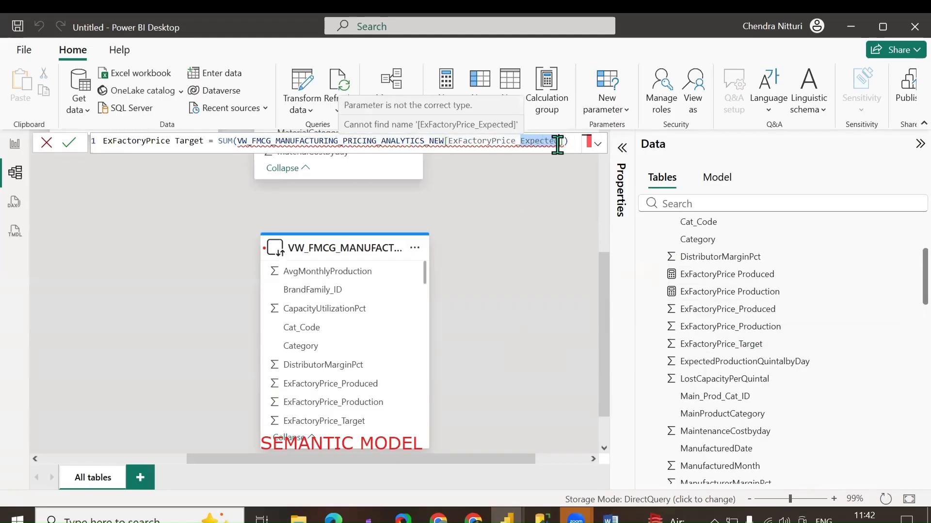
pyautogui.write('Target')
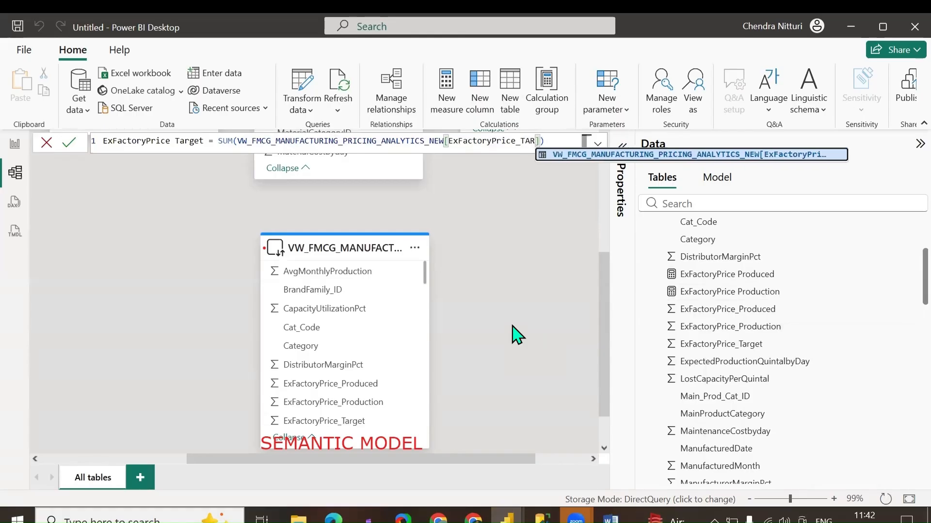
pyautogui.press('Tab')
pyautogui.press('Return')
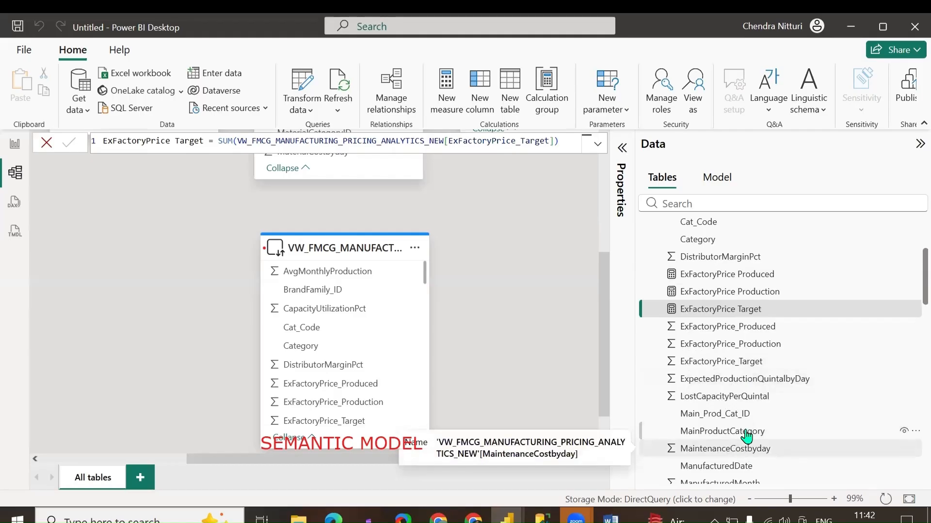
# Review the remaining fields of the pricing view down to Year for further measure candidates.
pyautogui.scroll(-5, 742, 436)
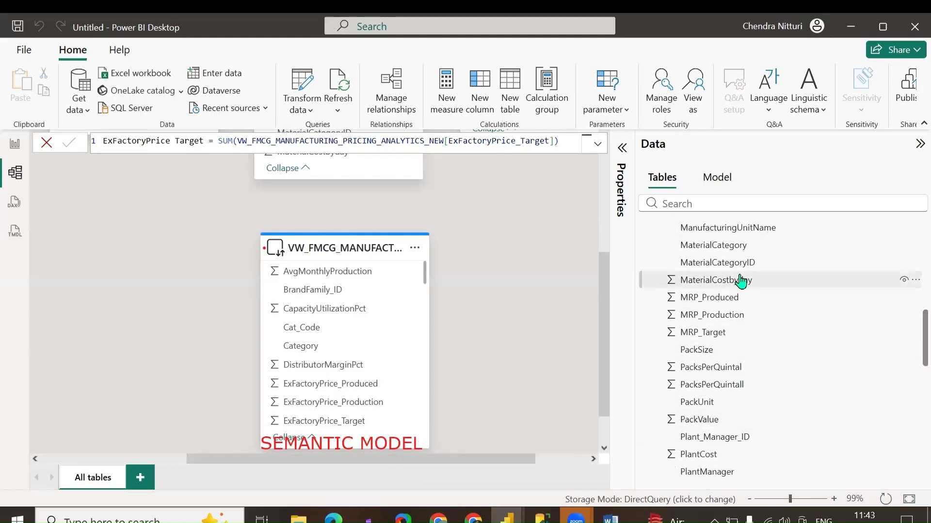
pyautogui.scroll(-3, 712, 291)
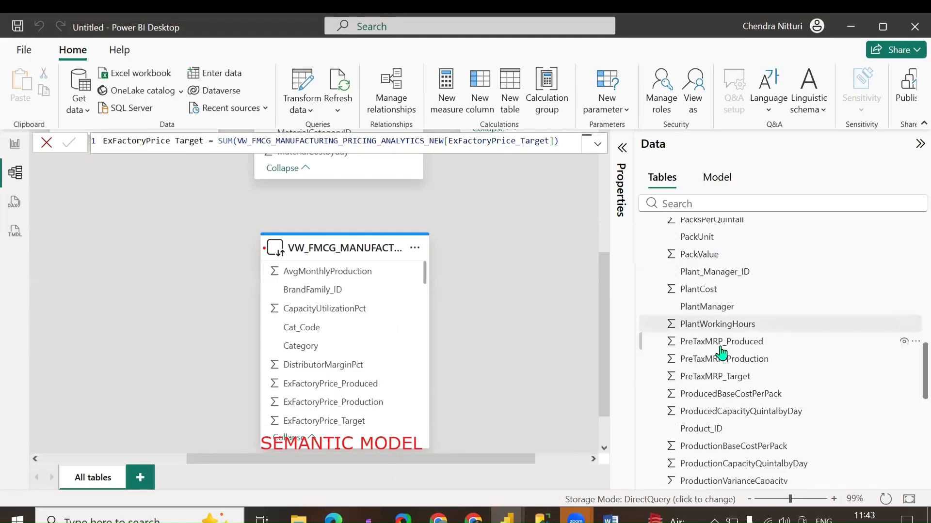
pyautogui.scroll(-8, 722, 353)
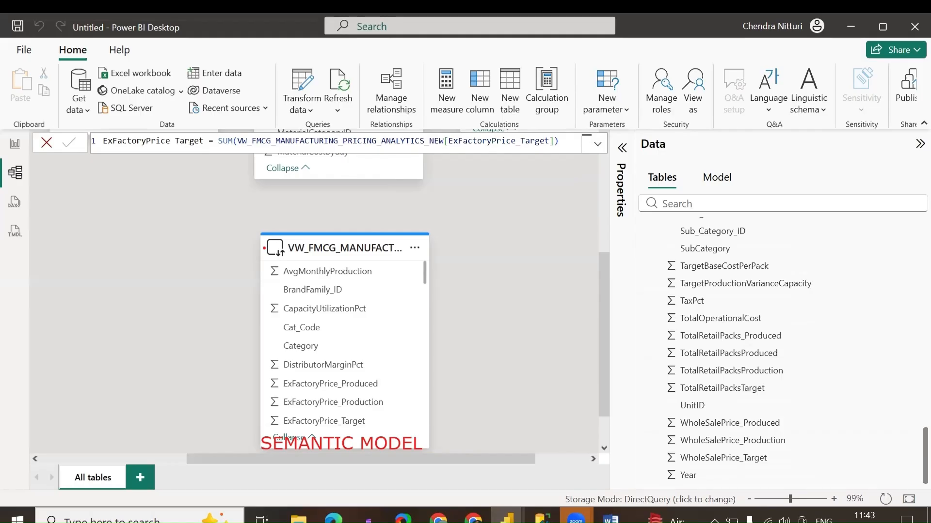
# Switch to the Manufacturing Cost & Production Analytics report, maximize it, and examine its measures and display folders.
pyautogui.moveTo(496, 136); pyautogui.dragTo(453, 126)
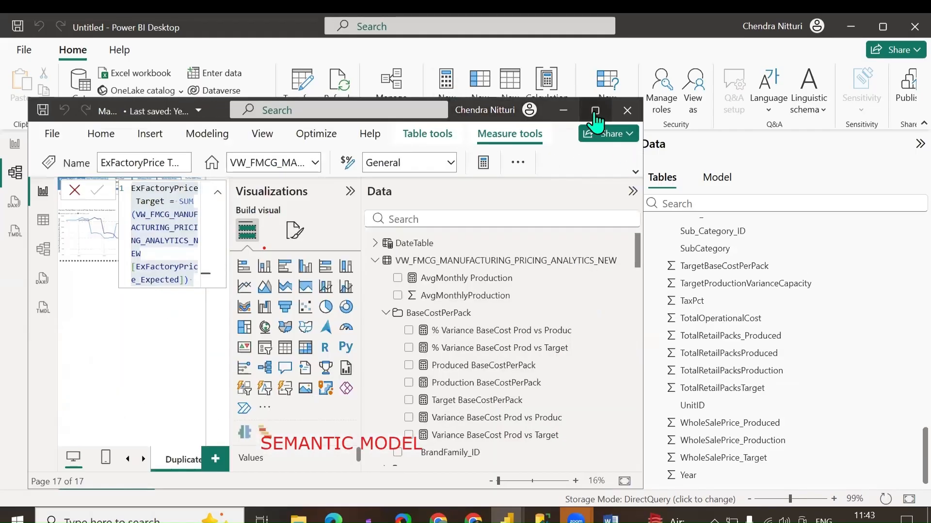
pyautogui.click(595, 111)
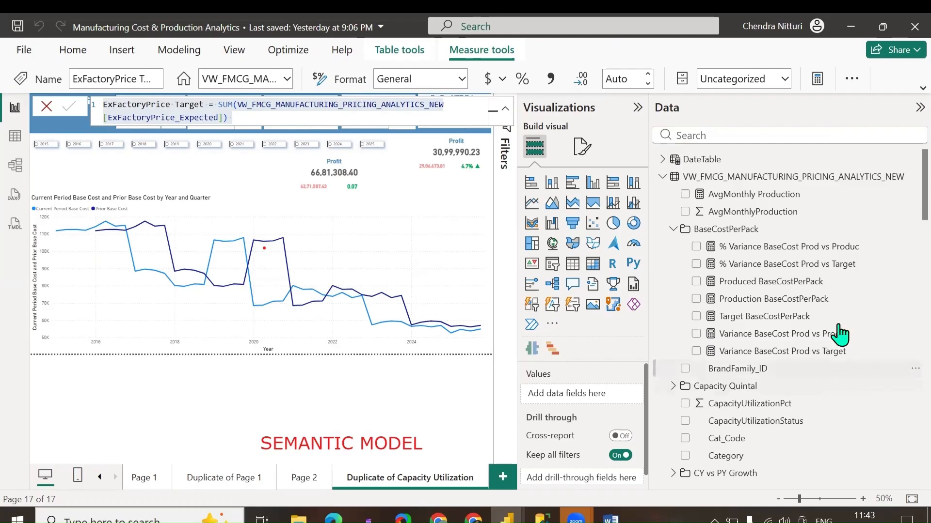
pyautogui.scroll(-3, 837, 309)
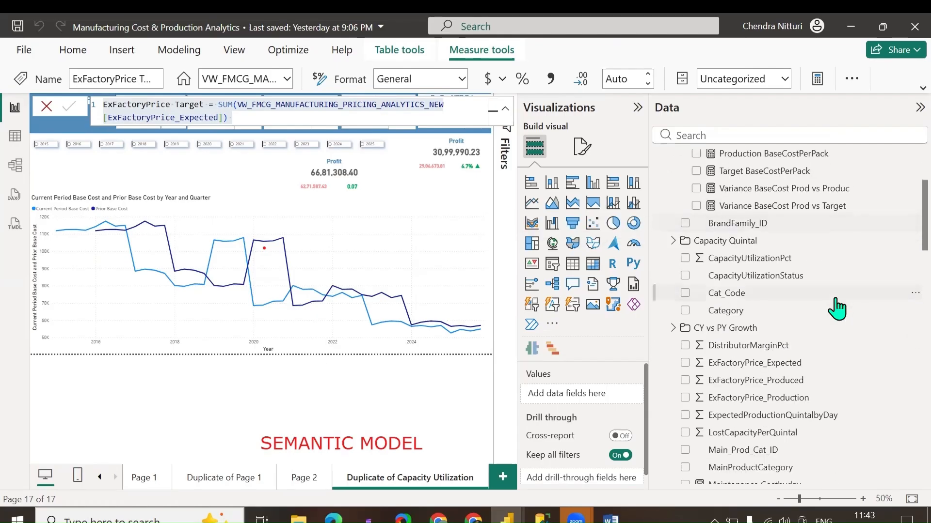
pyautogui.scroll(3, 786, 309)
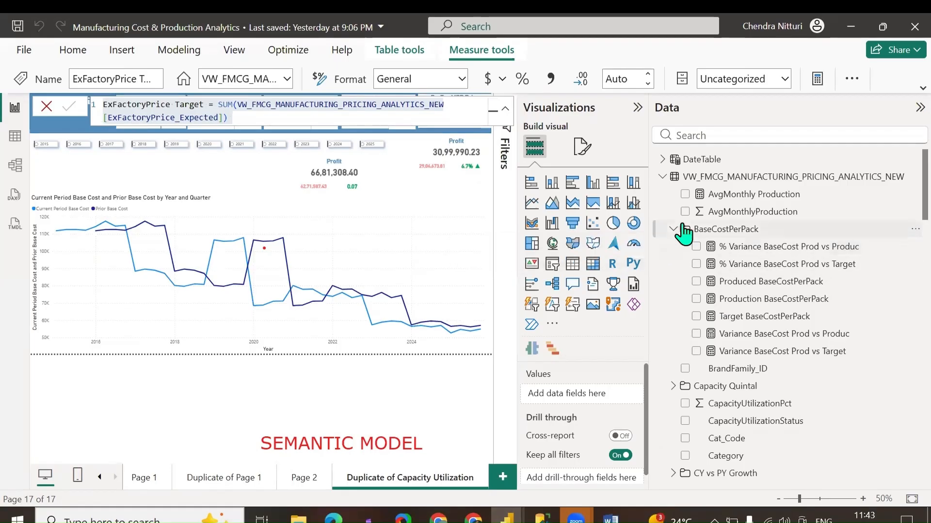
pyautogui.click(370, 384)
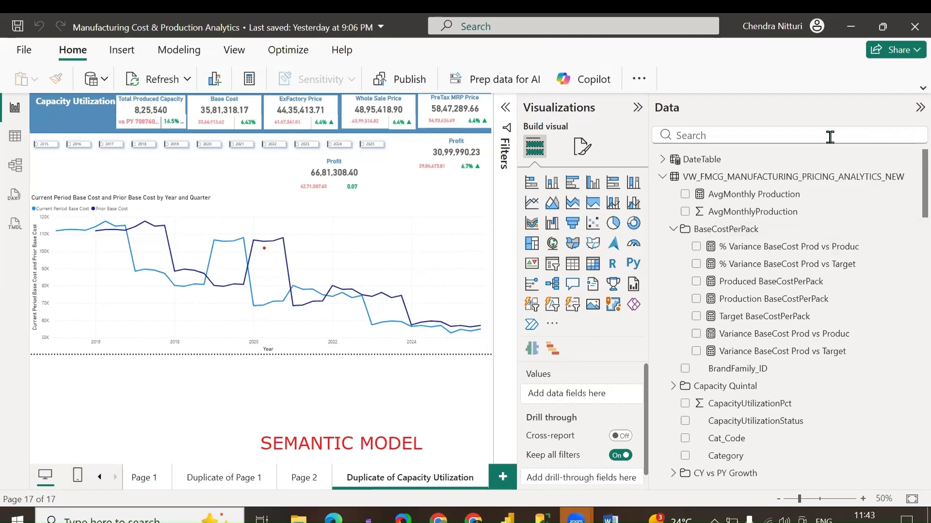
pyautogui.moveTo(481, 311)
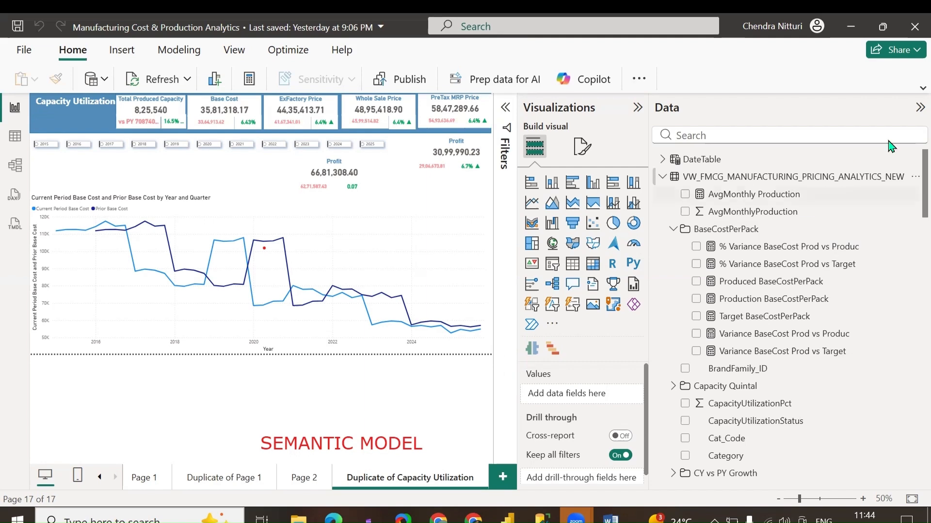
# Open this report's data in Power Query Editor and duplicate the ManufacturingUnitName column.
pyautogui.click(923, 88)
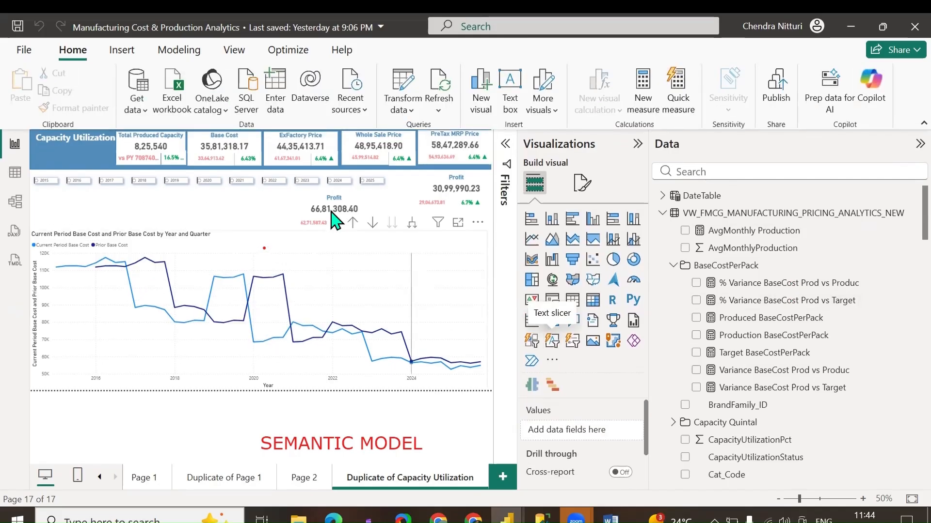
pyautogui.click(403, 85)
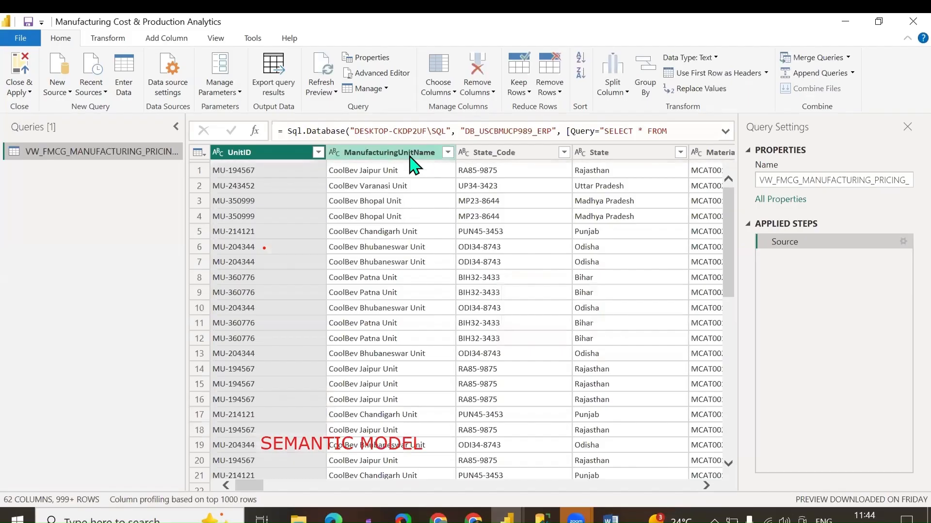
pyautogui.rightClick(410, 157)
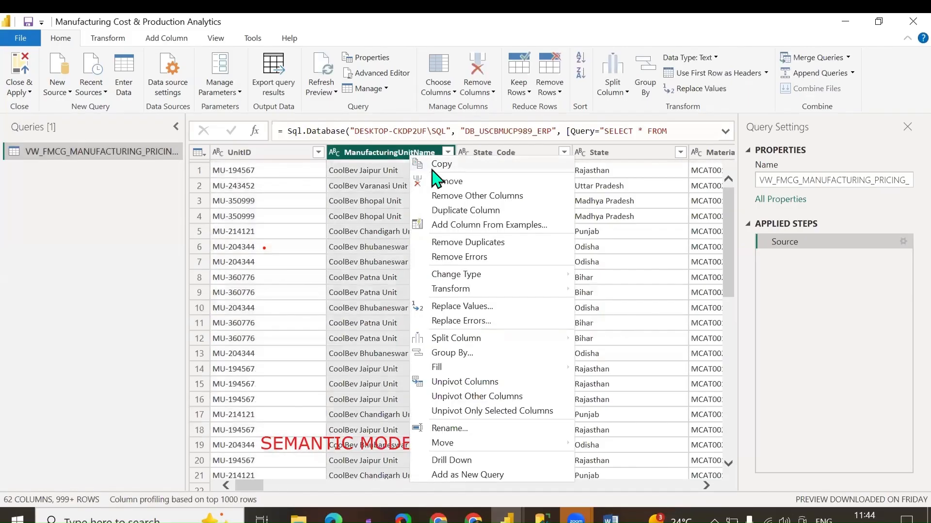
pyautogui.click(453, 212)
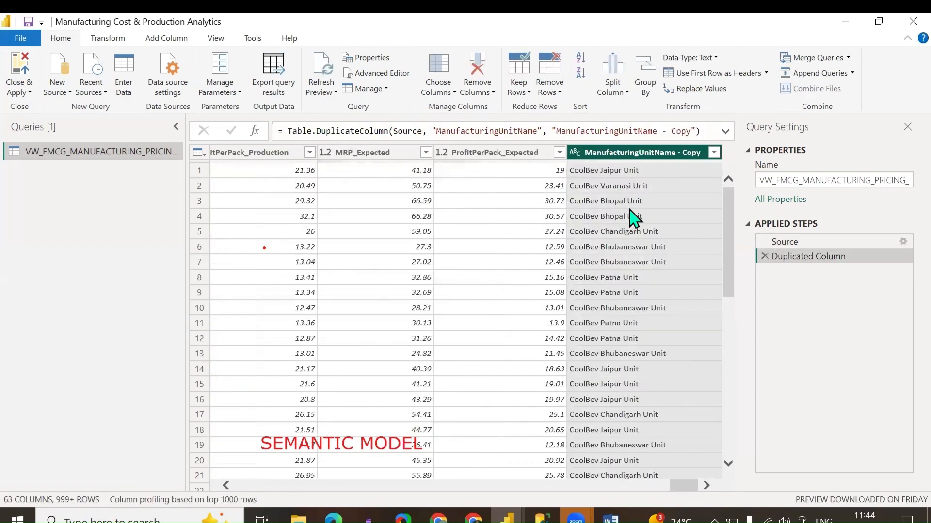
# Delete the Duplicated Column step and close Power Query Editor without applying the changes.
pyautogui.click(765, 256)
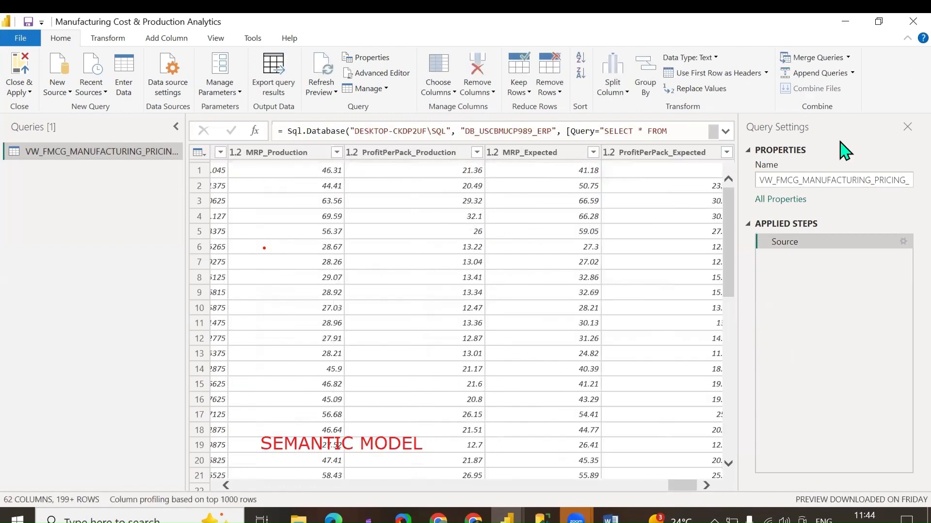
pyautogui.click(900, 25)
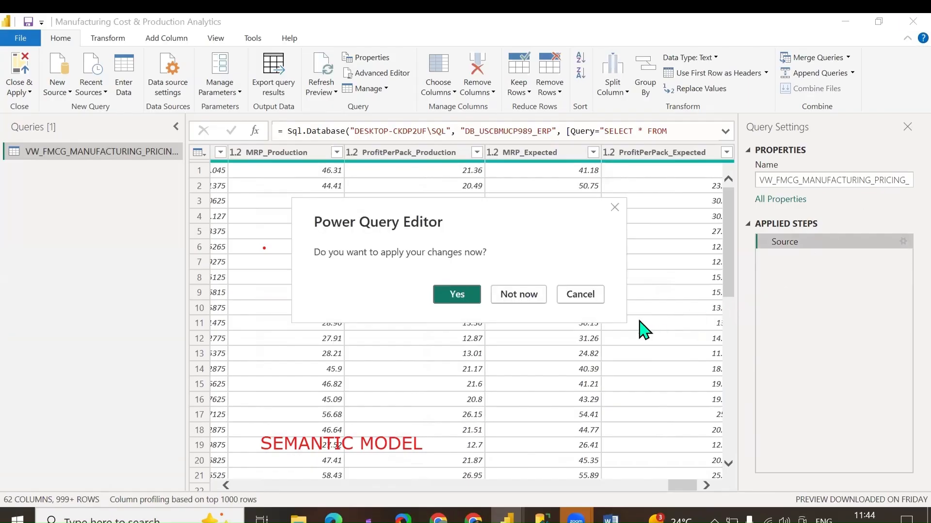
pyautogui.click(544, 300)
# Switch back to the untitled DirectQuery report, open Power Query Editor, and duplicate the pricing view's ManufacturingUnitName column.
pyautogui.moveTo(507, 516)
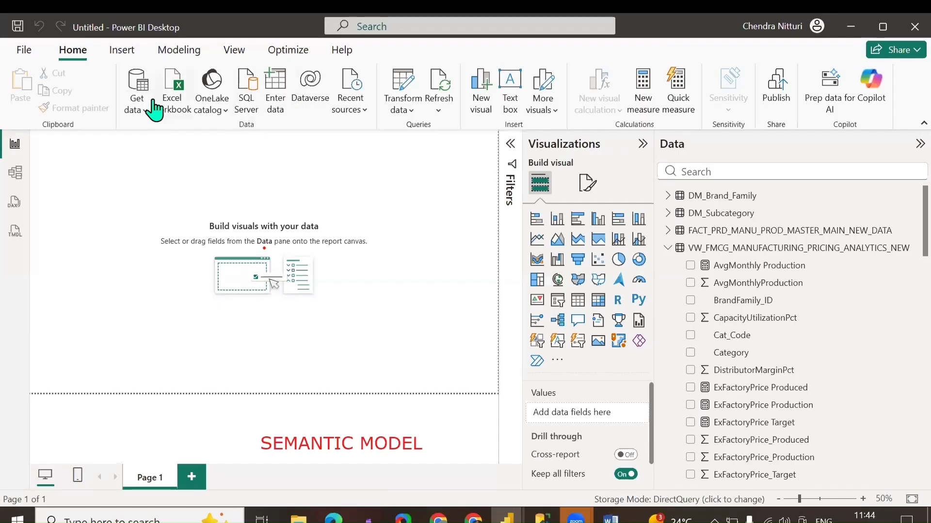
pyautogui.click(402, 90)
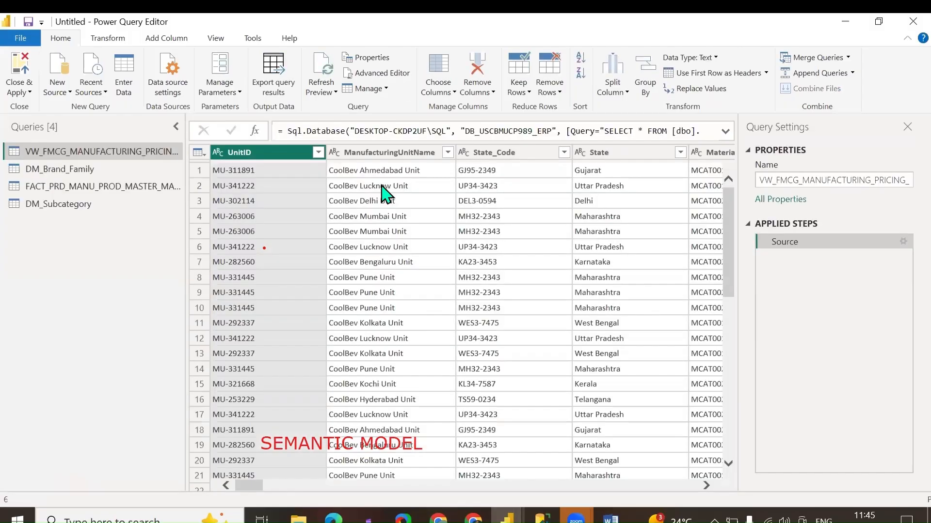
pyautogui.click(387, 153)
pyautogui.rightClick(387, 154)
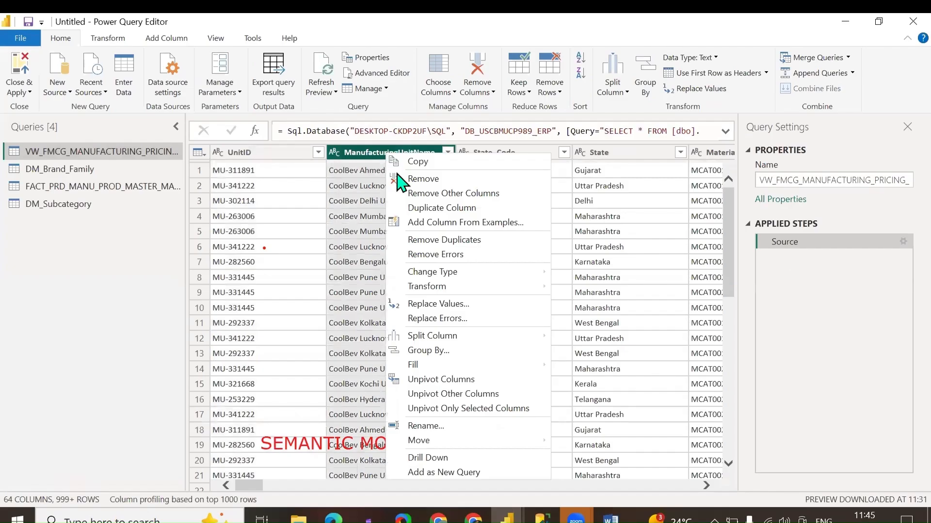
pyautogui.click(414, 213)
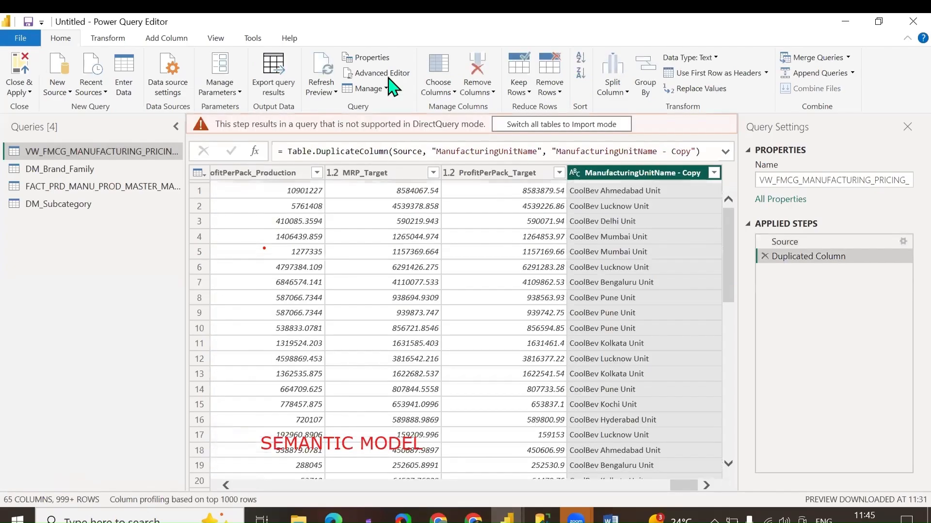
pyautogui.click(326, 101)
pyautogui.click(408, 138)
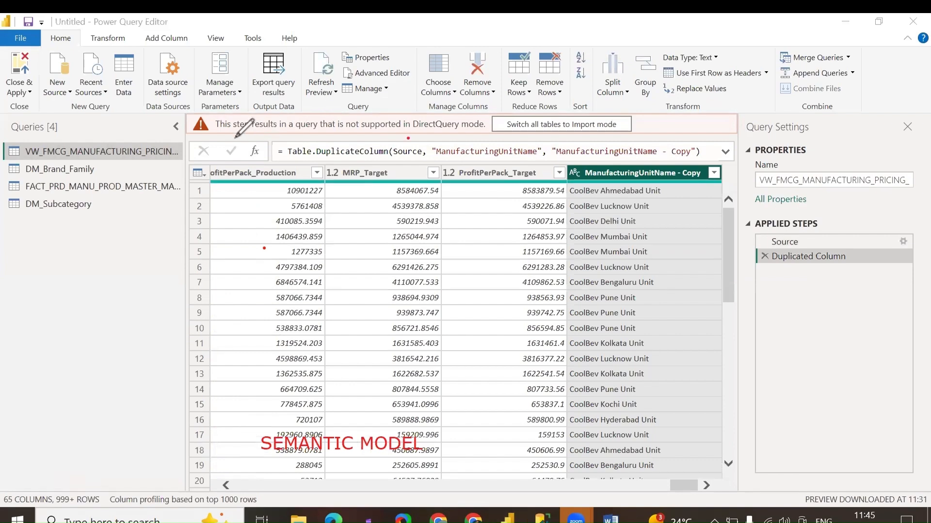
pyautogui.moveTo(234, 139); pyautogui.dragTo(454, 137)
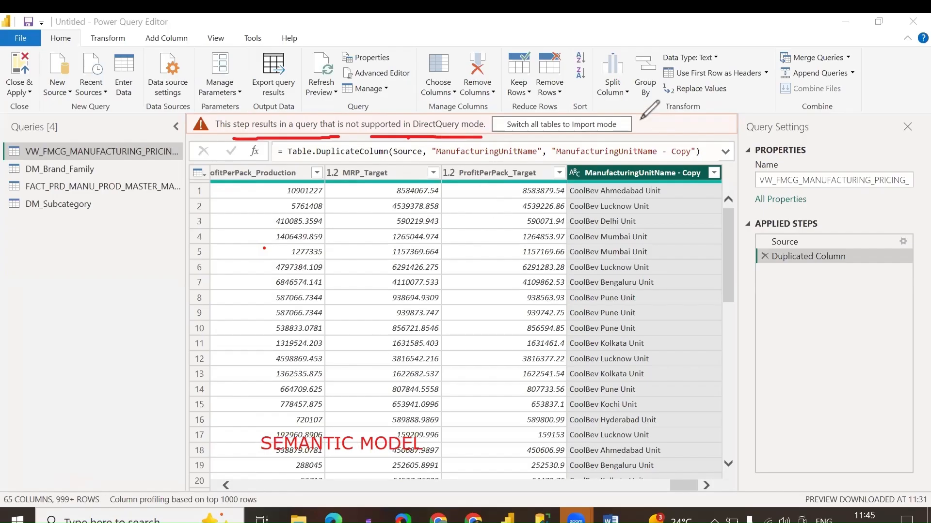
pyautogui.moveTo(639, 119); pyautogui.dragTo(653, 118)
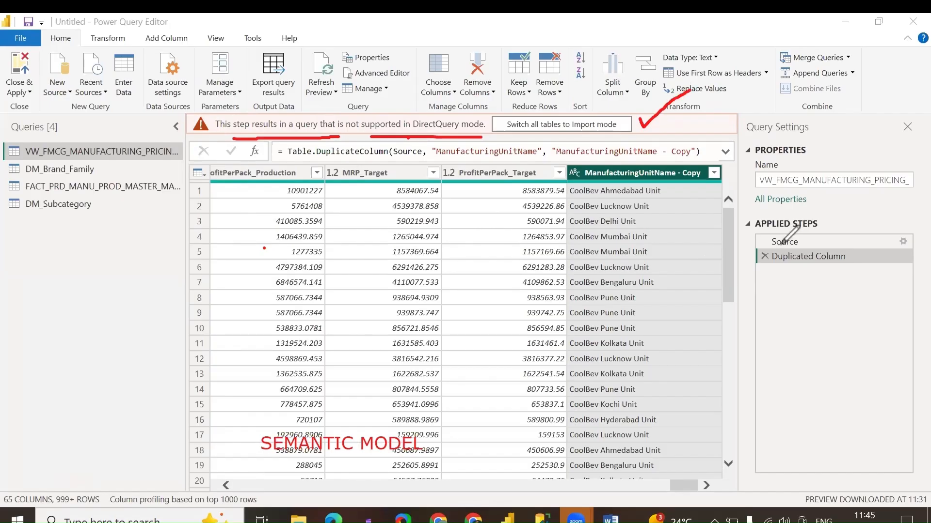
pyautogui.moveTo(790, 249)
pyautogui.mouseDown()
pyautogui.moveTo(752, 256)
pyautogui.moveTo(819, 274)
pyautogui.moveTo(851, 264)
pyautogui.mouseUp()
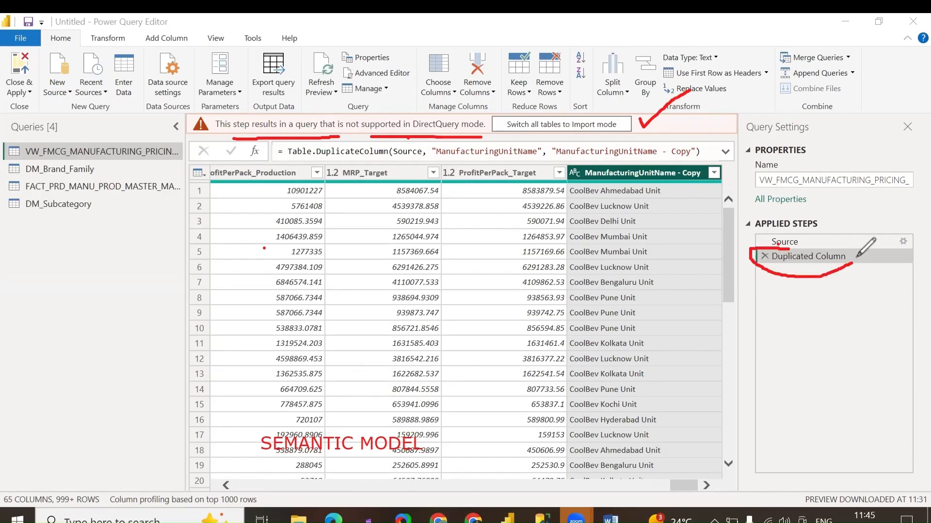
pyautogui.moveTo(802, 249); pyautogui.dragTo(782, 247)
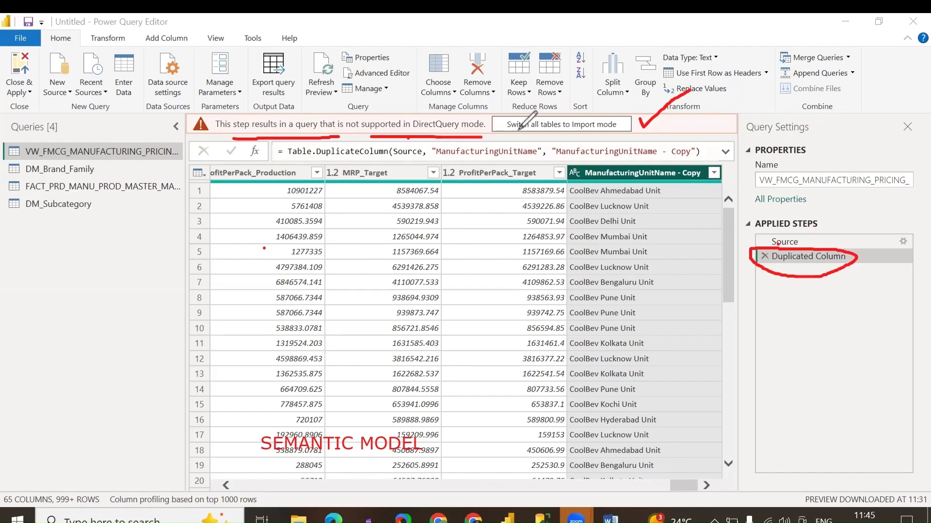
pyautogui.moveTo(516, 135); pyautogui.dragTo(605, 135)
pyautogui.moveTo(538, 104)
pyautogui.mouseDown()
pyautogui.moveTo(502, 119)
pyautogui.moveTo(557, 141)
pyautogui.moveTo(630, 126)
pyautogui.mouseUp()
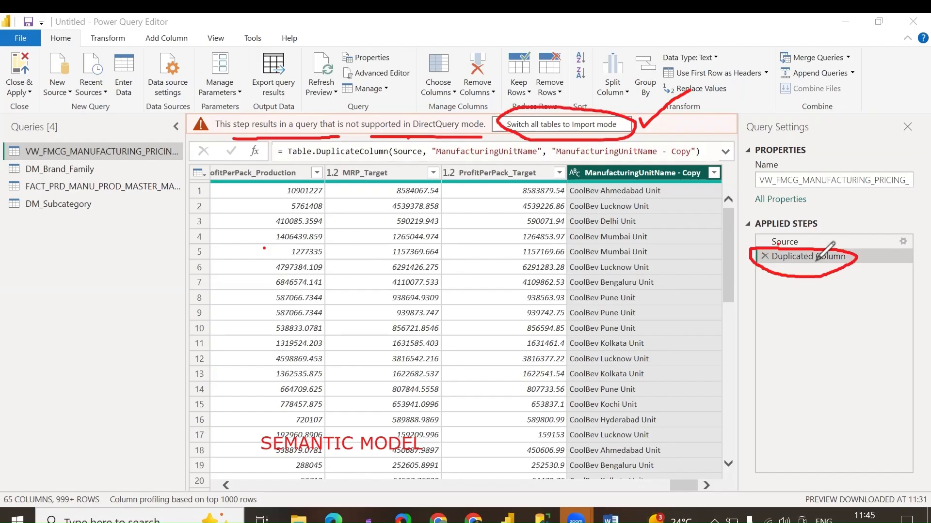
pyautogui.moveTo(845, 250); pyautogui.dragTo(880, 205)
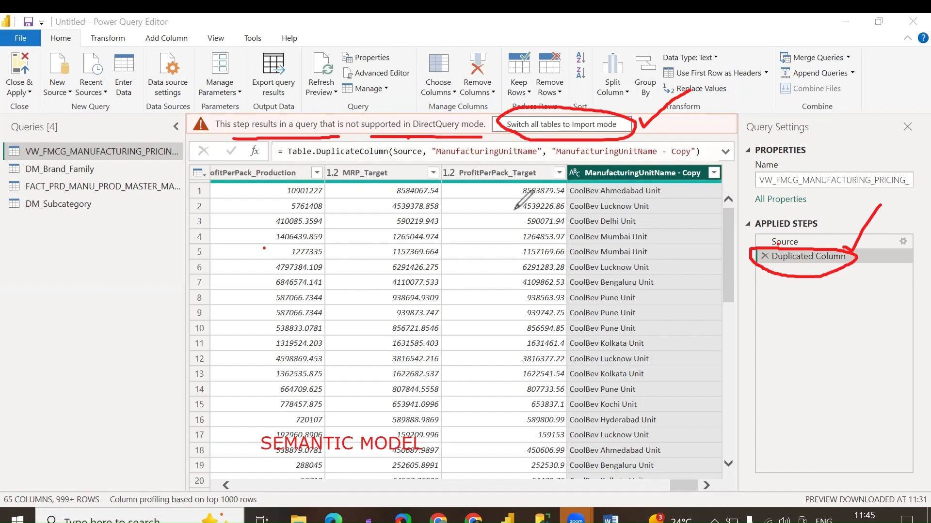
pyautogui.moveTo(337, 125); pyautogui.dragTo(726, 100)
pyautogui.moveTo(845, 265); pyautogui.dragTo(853, 311)
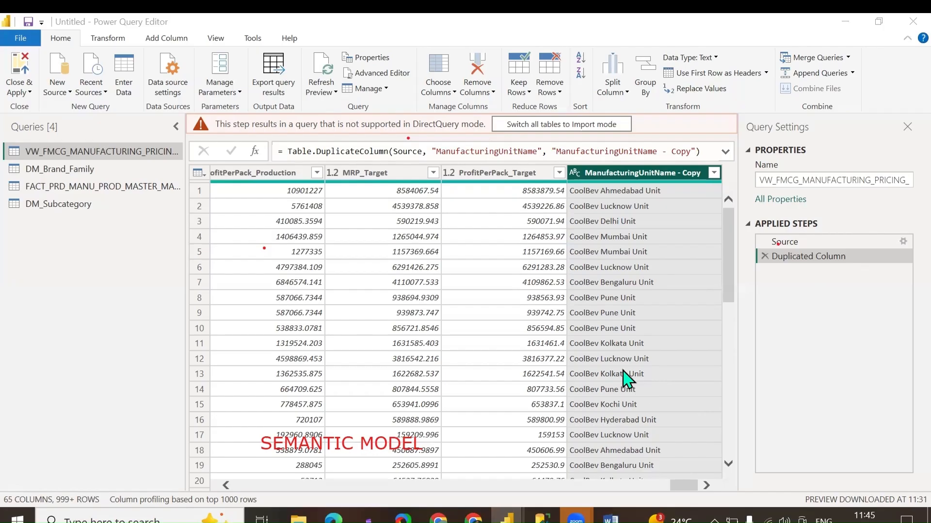
# Close Power Query Editor, leaving the pricing view's Duplicated Column step unapplied.
pyautogui.click(534, 293)
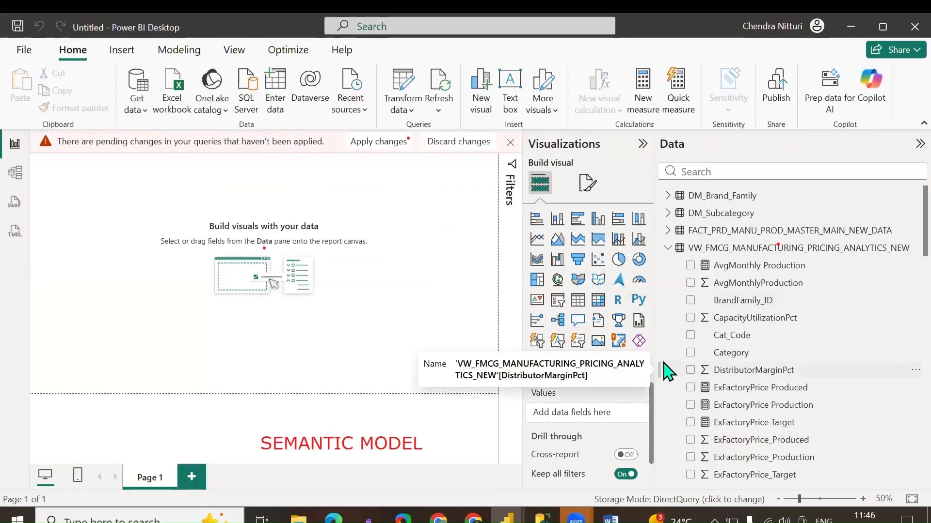
pyautogui.scroll(-3, 740, 348)
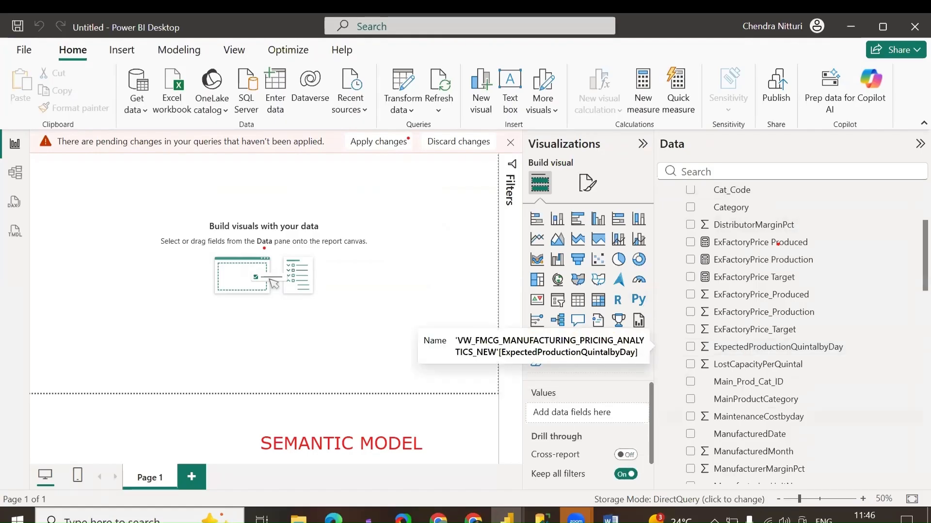
# Check the measures and display folders in the Manufacturing Cost & Production Analytics report, and return to the untitled DirectQuery report.
pyautogui.moveTo(506, 518)
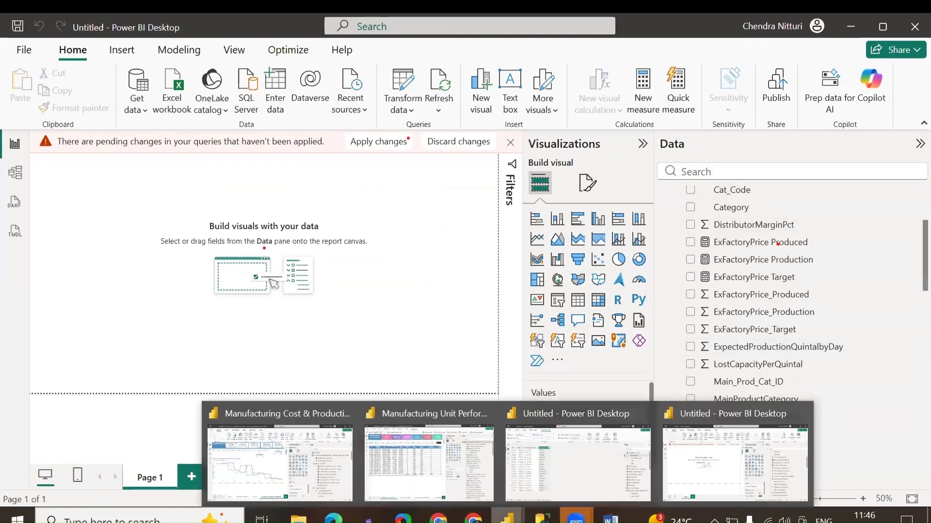
pyautogui.click(463, 477)
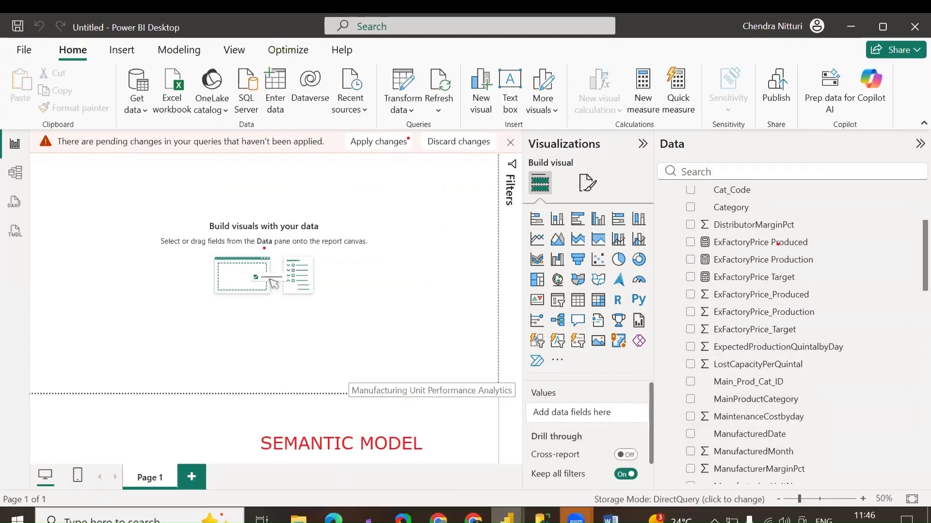
pyautogui.moveTo(505, 517)
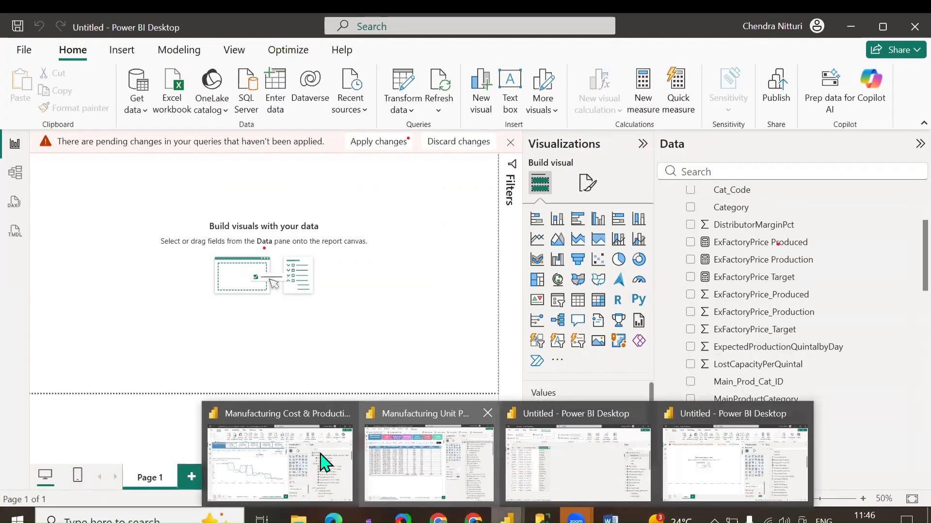
pyautogui.click(279, 461)
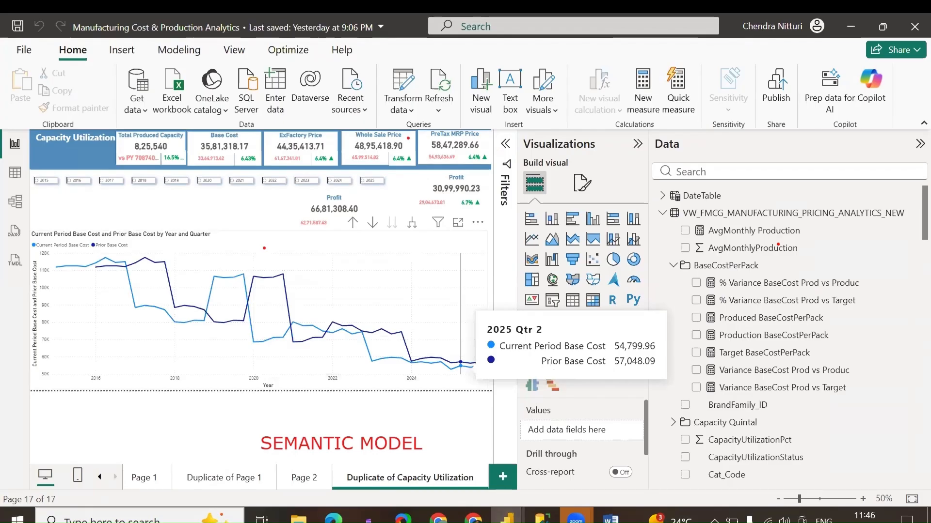
pyautogui.hotkey('alt', 'Tab')
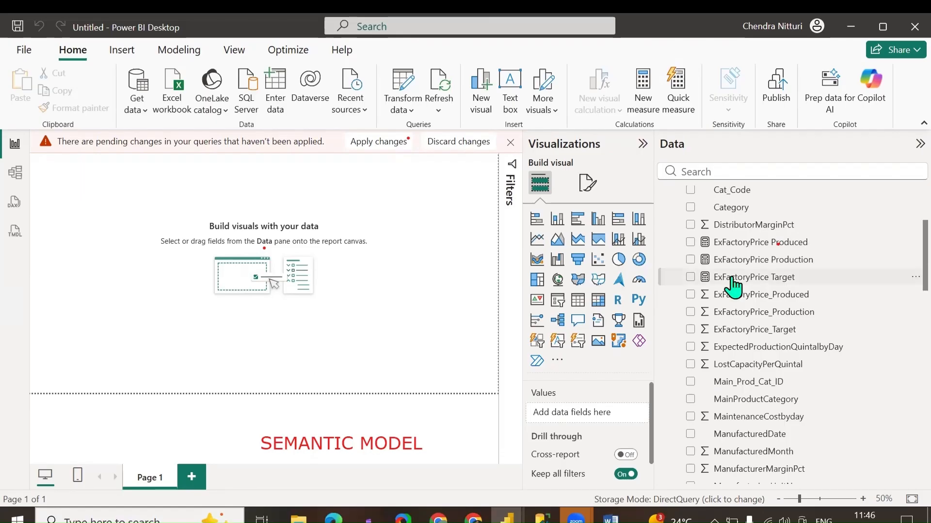
# Create the measure Expected ProductionQuintalbyDay as SUM(VW_FMCG_MANUFACTURING_PRICING_ANALYTICS_NEW[ExpectedProductionQuintalbyDay]).
pyautogui.scroll(3, 725, 312)
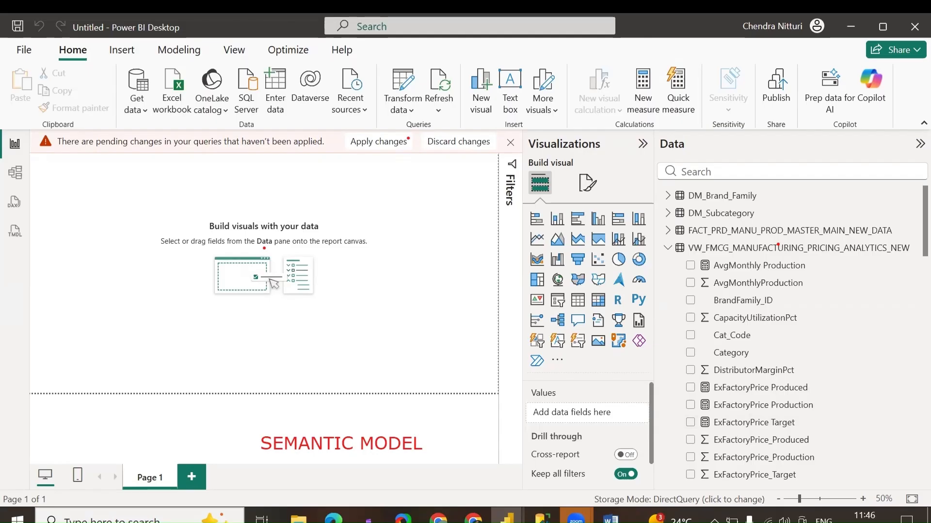
pyautogui.rightClick(759, 388)
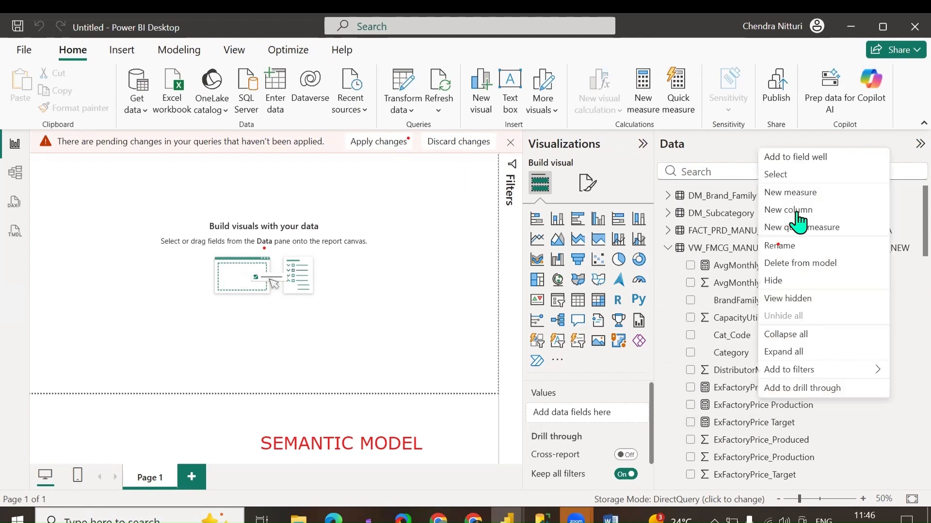
pyautogui.click(727, 229)
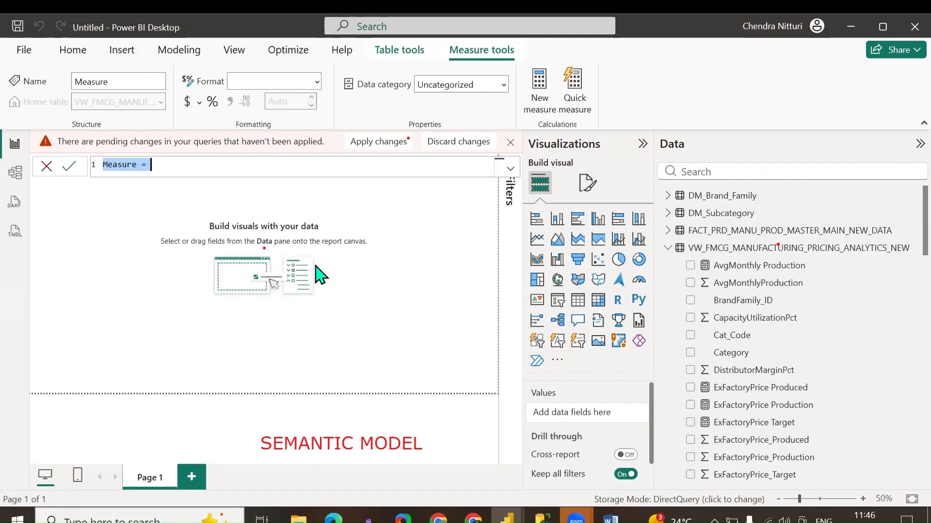
pyautogui.write('Expected ProductionQuintalbyDay = SUM(VW_FMCG_MANUFACTURING_PRICING_ANALYTICS_NEW[ExpectedProductionQuintalbyDay])')
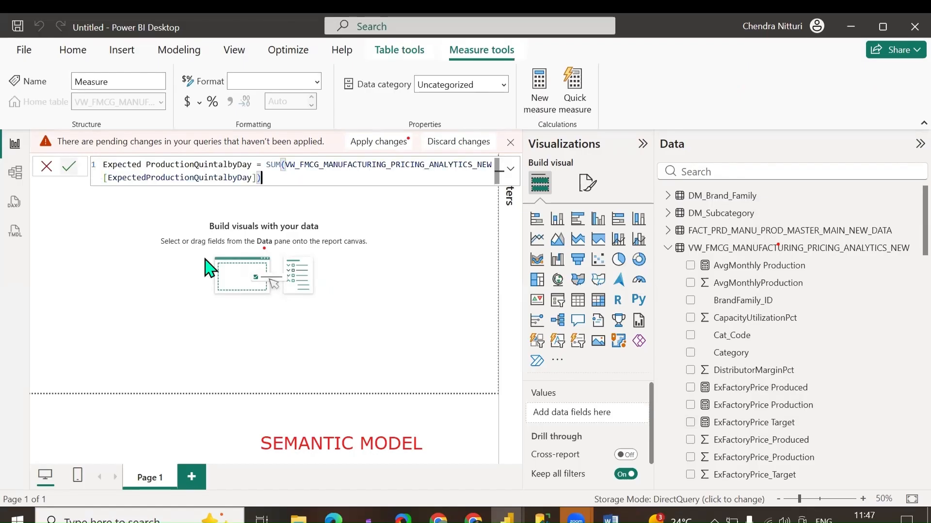
pyautogui.press('Return')
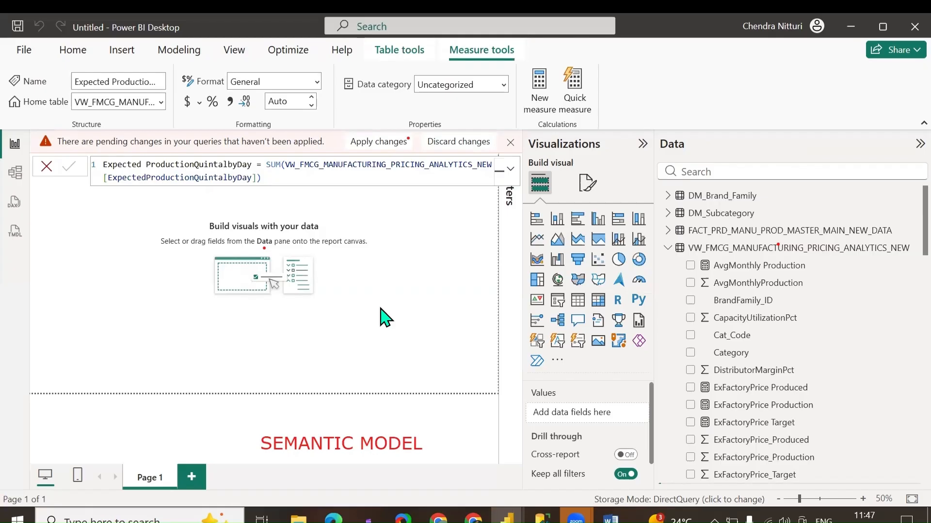
# Dismiss the pending query changes notice without discarding the changes.
pyautogui.click(471, 146)
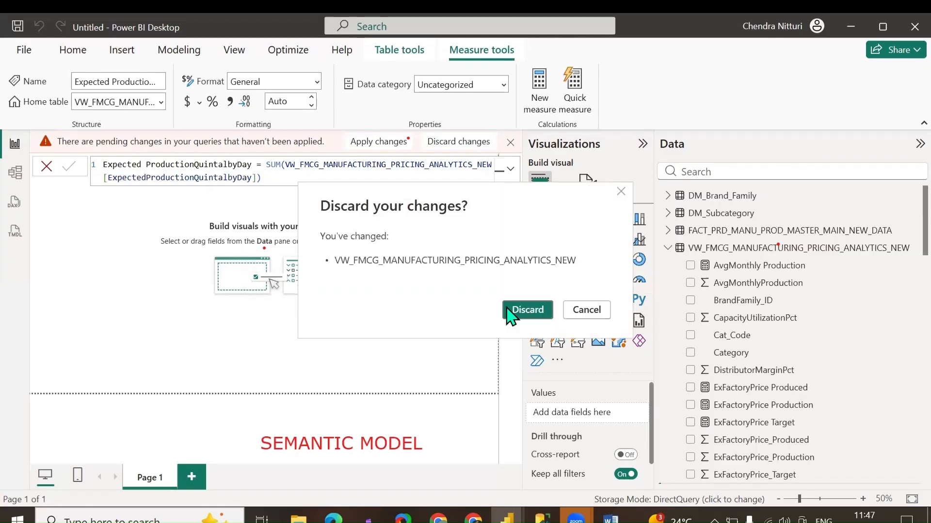
pyautogui.click(512, 144)
pyautogui.click(512, 144)
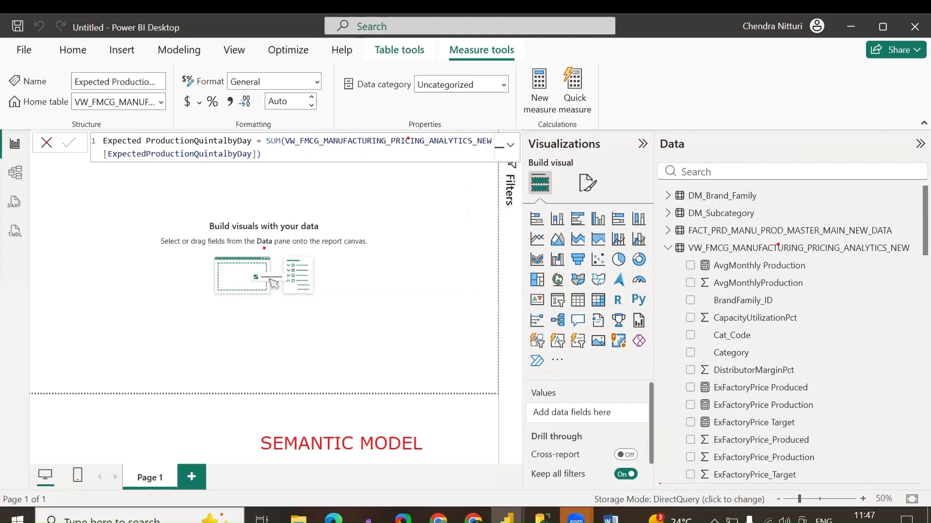
# Create the measure Lost CapacityPerQuintal as SUM(VW_FMCG_MANUFACTURING_PRICING_ANALYTICS_NEW[LostCapacityPerQuintal]).
pyautogui.scroll(-2, 768, 395)
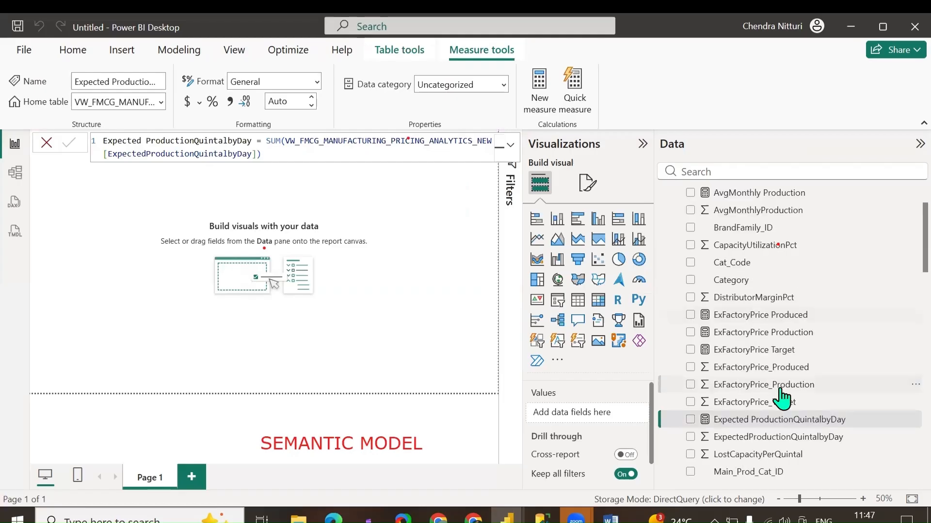
pyautogui.rightClick(759, 423)
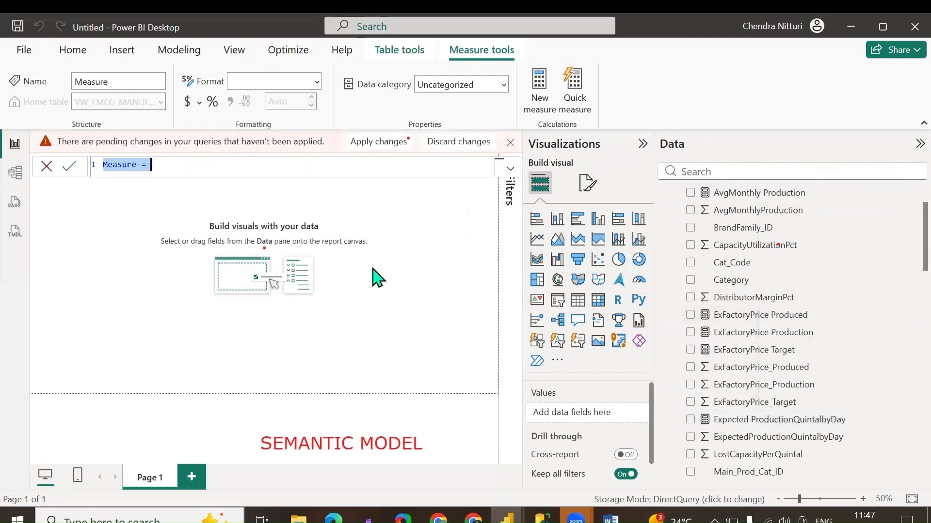
pyautogui.write('Lost CapacityPerQuintal = SUM(VW_FMCG_MANUFACTURING_PRICING_ANALYTICS_NEW[LostCapacityPerQuintal])')
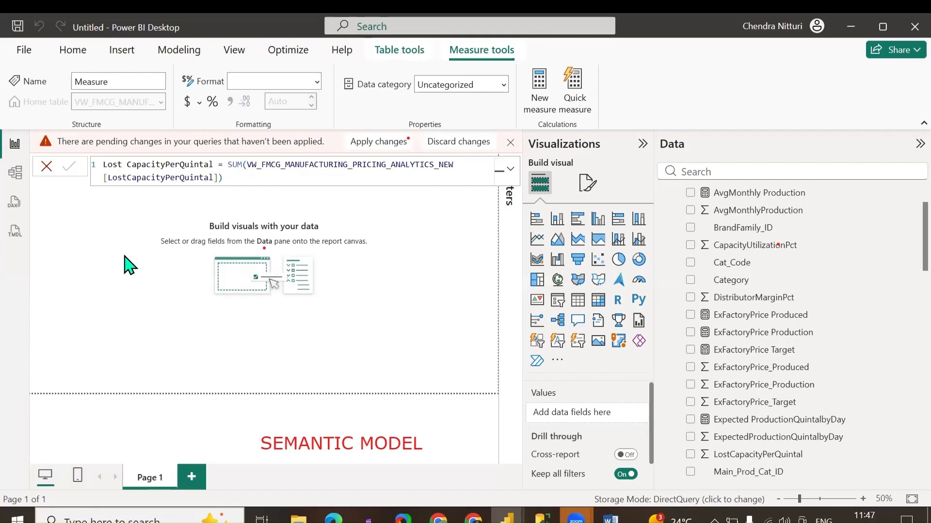
pyautogui.press('Return')
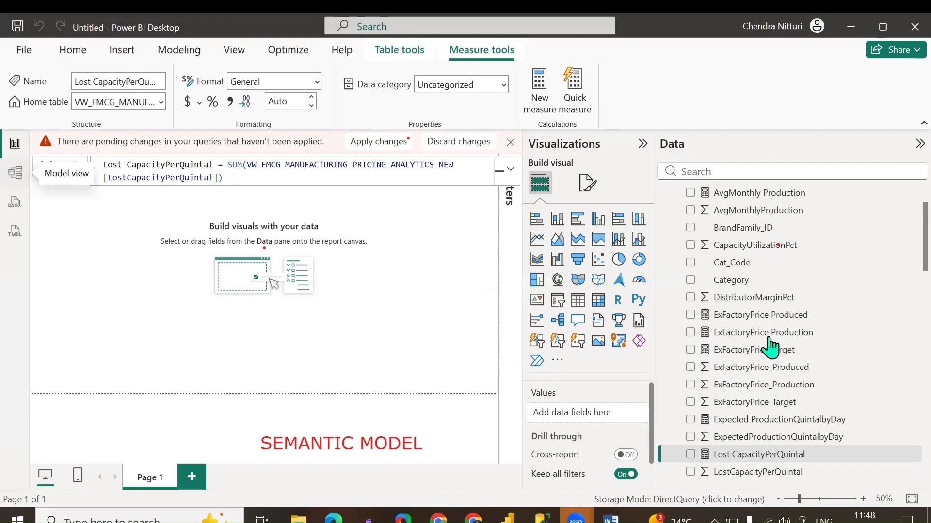
# In Model view, place the Expected ProductionQuintalbyDay measure in a new display folder named Capacity Quintal.
pyautogui.scroll(4, 769, 345)
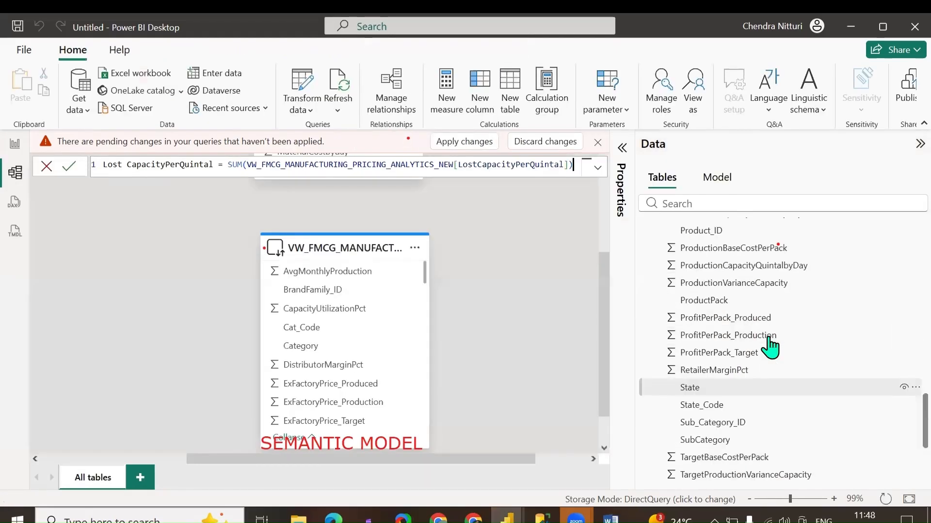
pyautogui.scroll(5, 770, 345)
pyautogui.scroll(5, 770, 345)
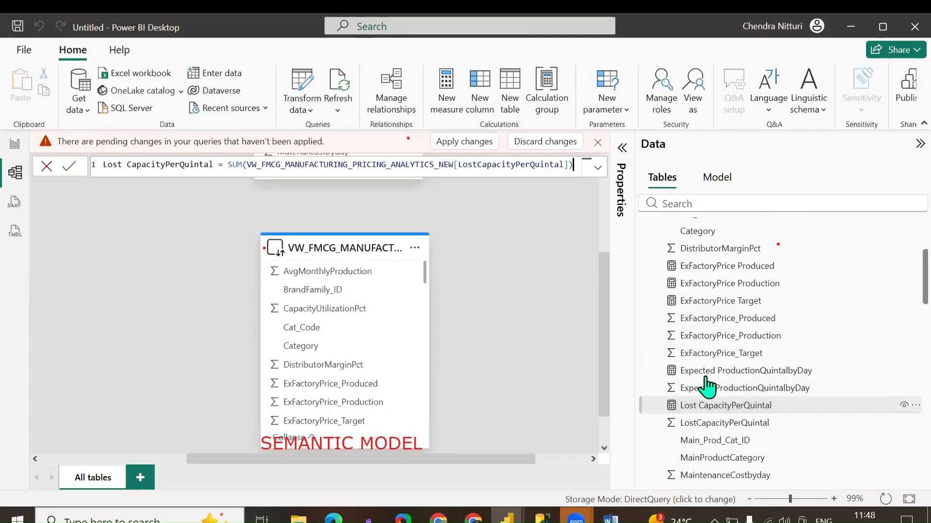
pyautogui.click(621, 192)
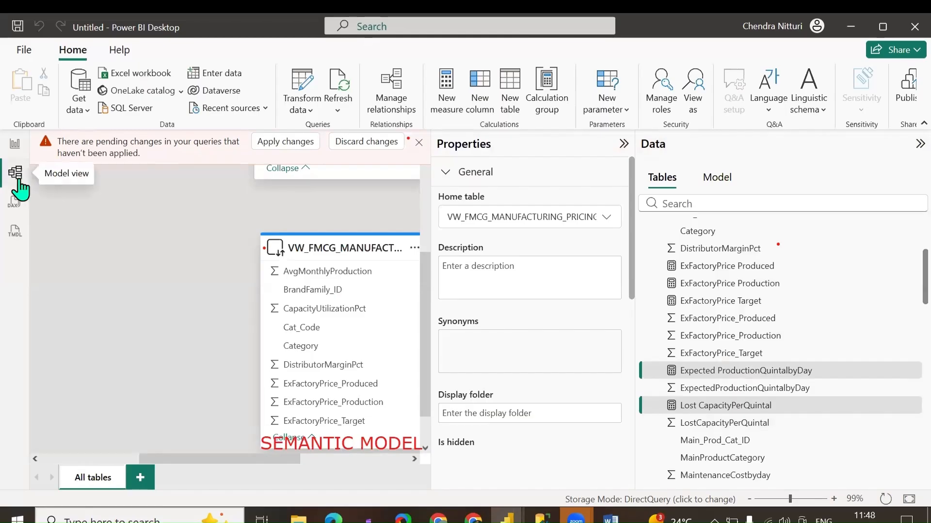
pyautogui.click(723, 373)
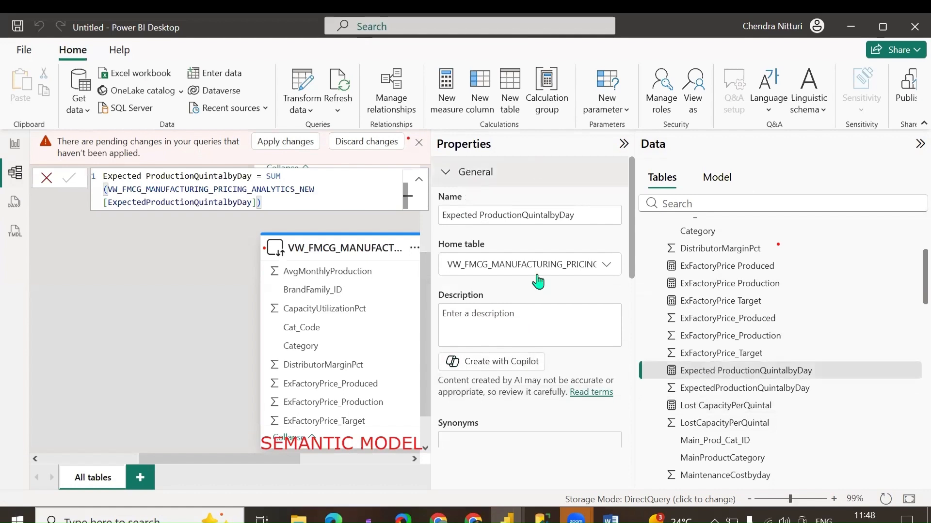
pyautogui.scroll(-5, 543, 303)
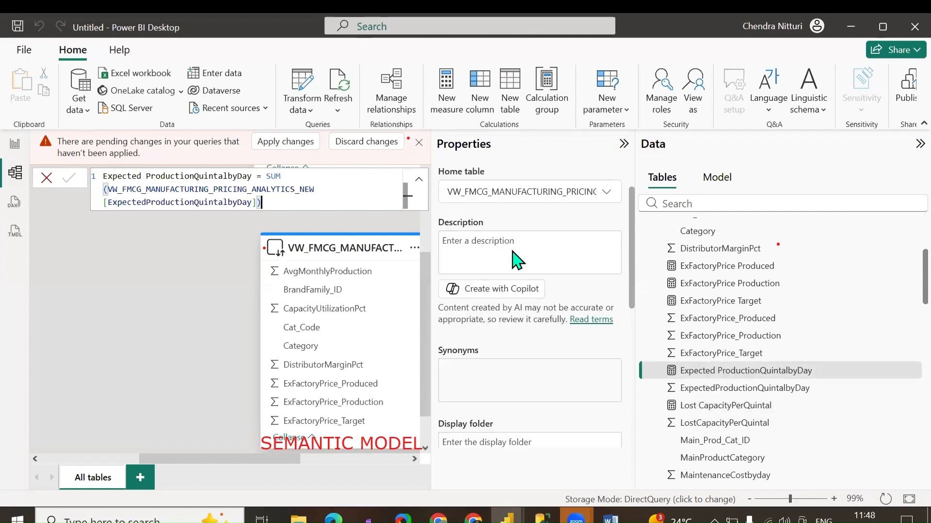
pyautogui.click(529, 225)
pyautogui.write('Capacity Quintal')
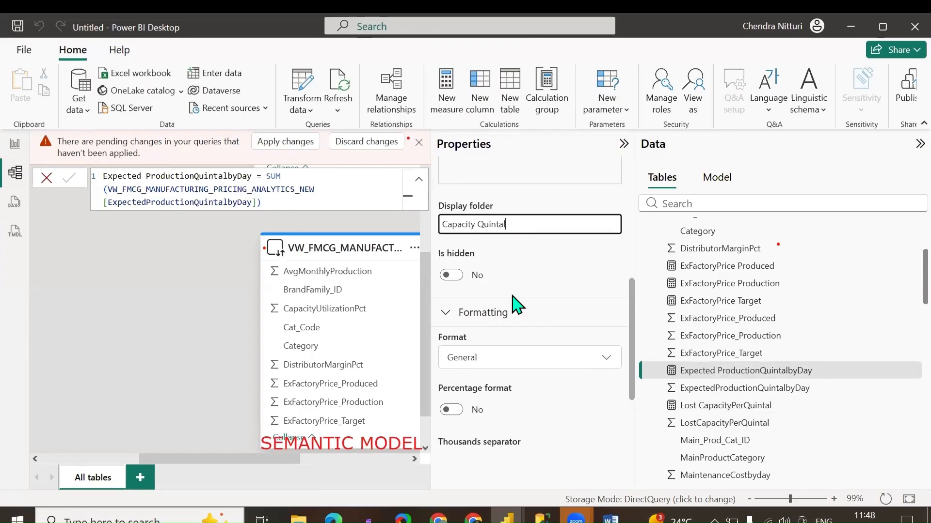
pyautogui.press('Return')
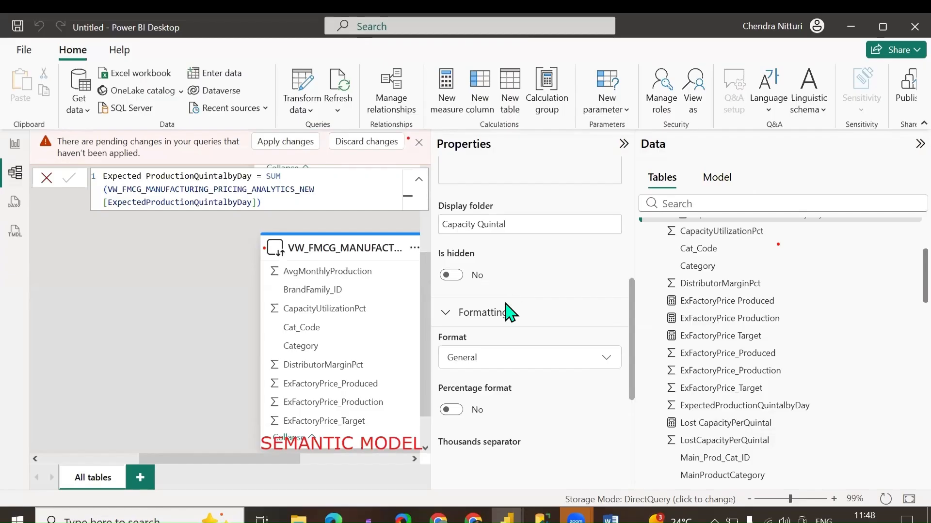
# Assign the Lost CapacityPerQuintal measure to the Capacity Quintal display folder.
pyautogui.click(717, 424)
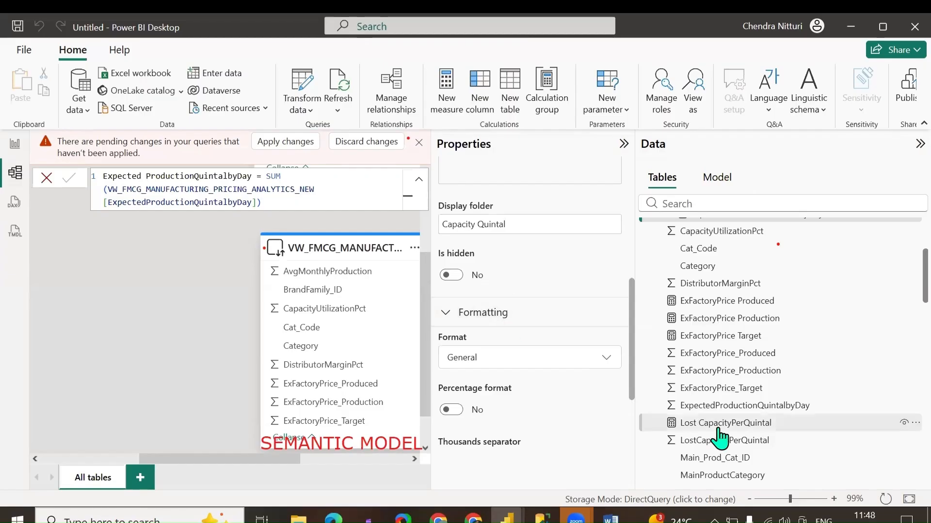
pyautogui.click(502, 228)
pyautogui.write('Capacity Quintal')
pyautogui.press('Return')
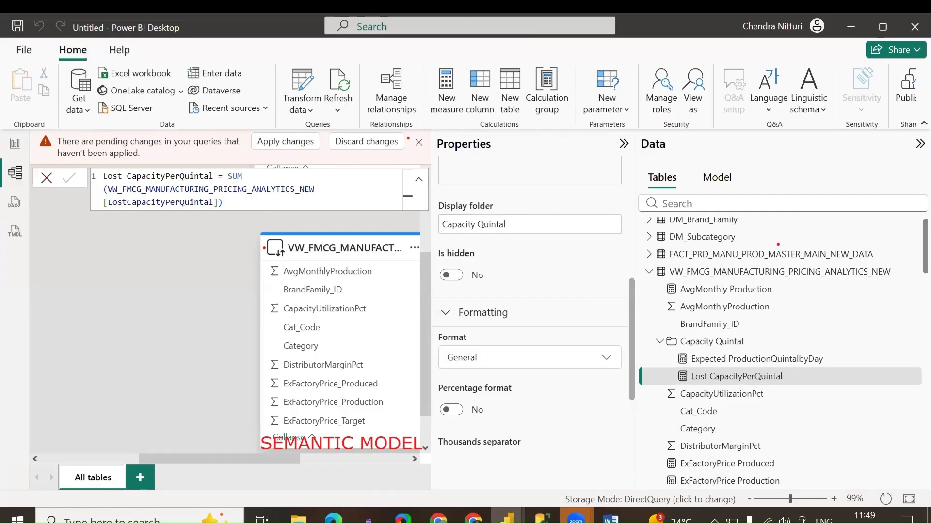
# Create the measure Produced CapacityQuintalbyDay in the Capacity Quintal folder as SUM(VW_FMCG_MANUFACTURING_PRICING_ANALYTICS_NEW[ProducedCapacityQuintalbyDay]).
pyautogui.rightClick(726, 360)
pyautogui.click(757, 370)
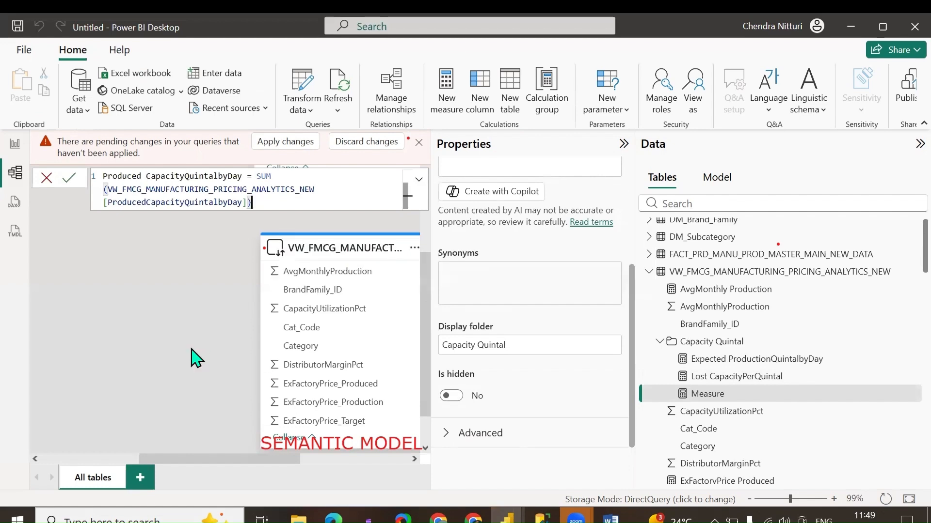
pyautogui.press('Return')
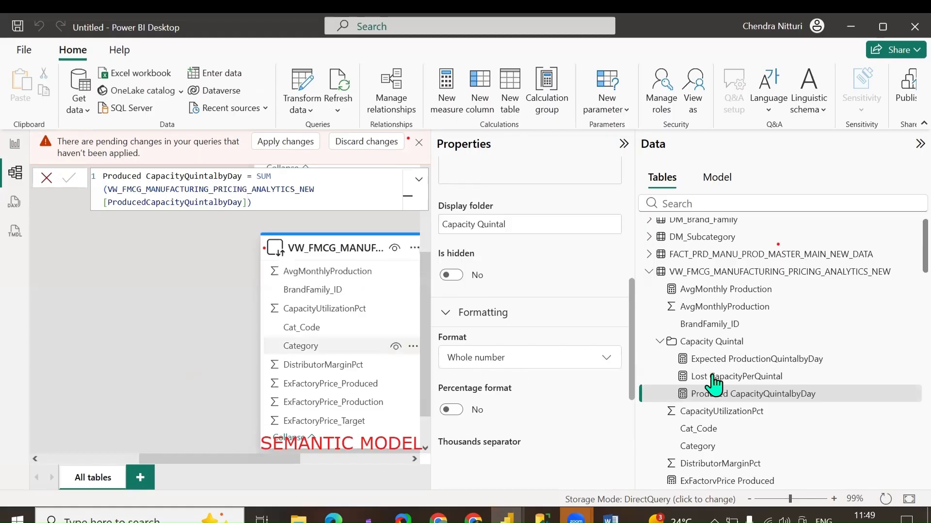
# Create the measure Production CapacityQuintalbyDay in the Capacity Quintal folder as SUM(VW_FMCG_MANUFACTURING_PRICING_ANALYTICS_NEW[ProductionCapacityQuintalbyDay]).
pyautogui.rightClick(748, 358)
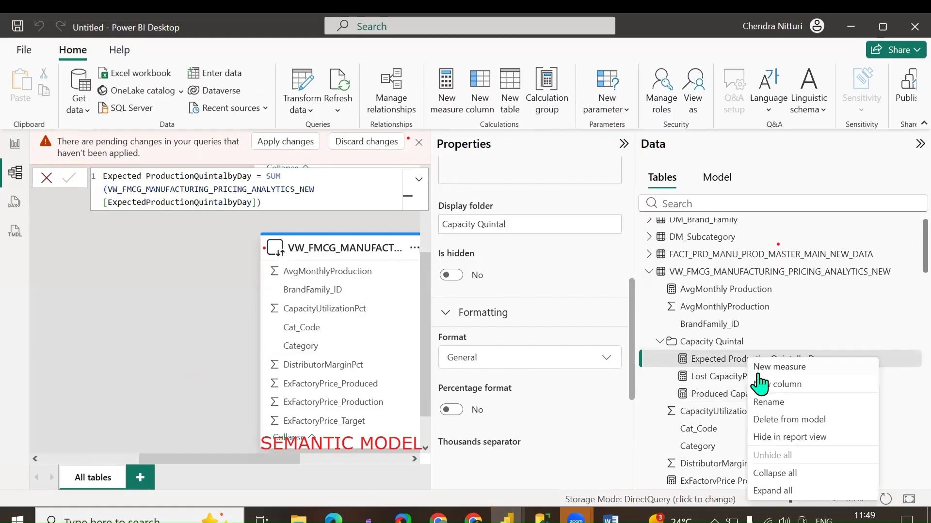
pyautogui.click(412, 421)
pyautogui.write('Production CapacityQuintalbyDay = SUM(VW_FMCG_MANUFACTURING_PRICING_ANALYTICS_NEW[ProductionCapacityQuintalbyDay])')
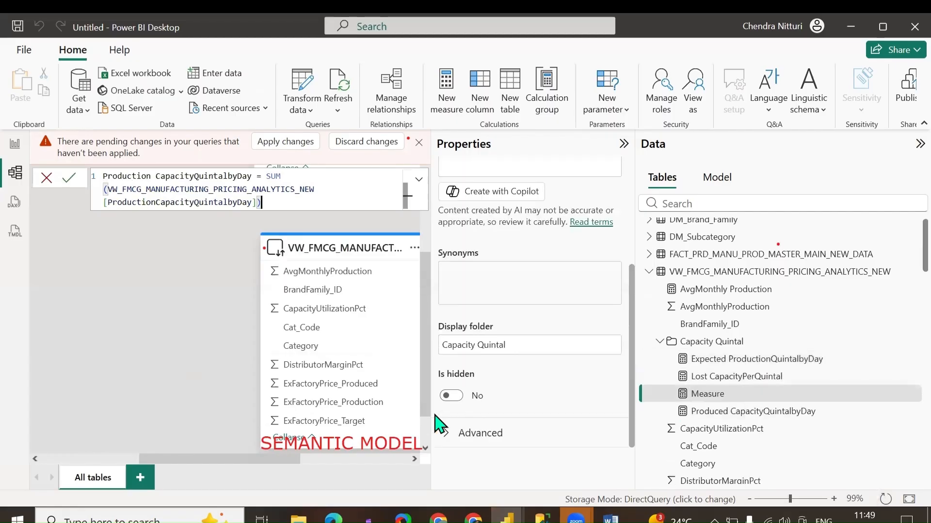
pyautogui.press('Return')
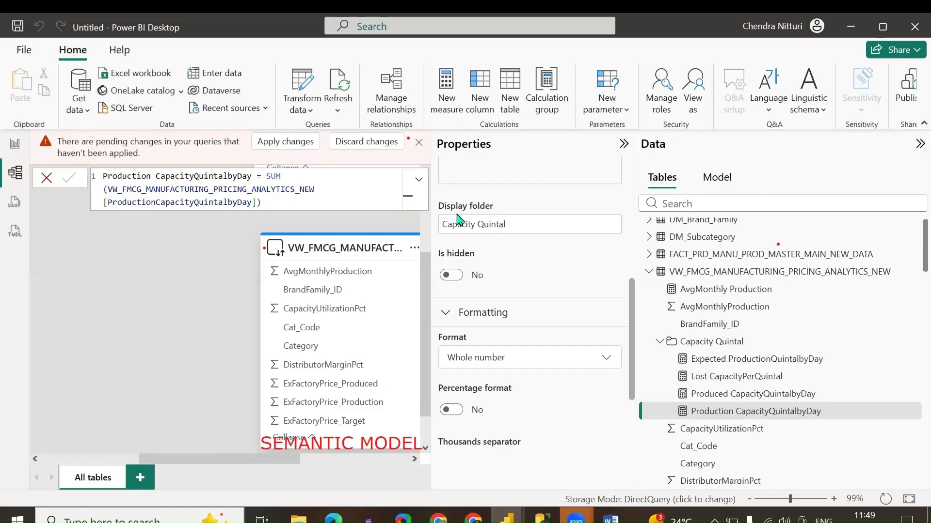
# Add the measure Maintenance Costbyday within the Capacity Quintal folder as SUM(VW_FMCG_MANUFACTURING_PRICING_ANALYTICS_NEW[MaintenanceCostbyday]).
pyautogui.rightClick(755, 416)
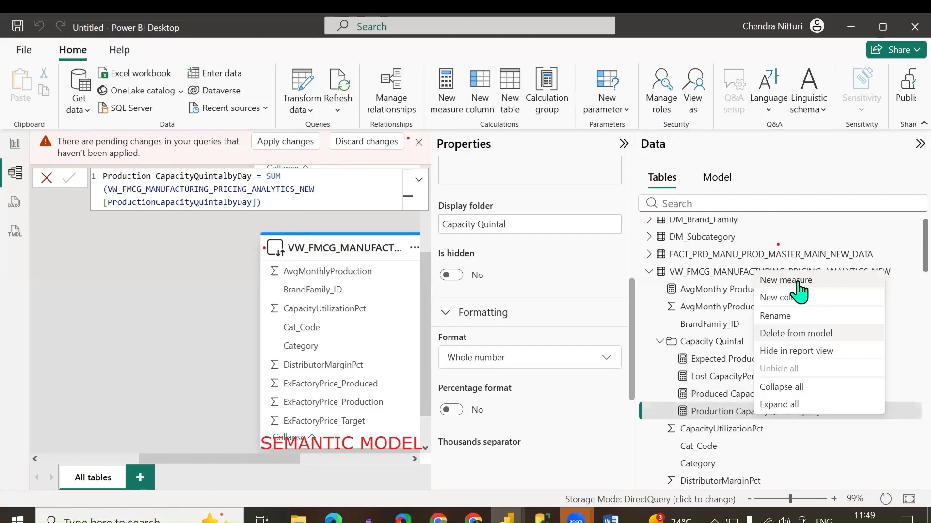
pyautogui.click(583, 333)
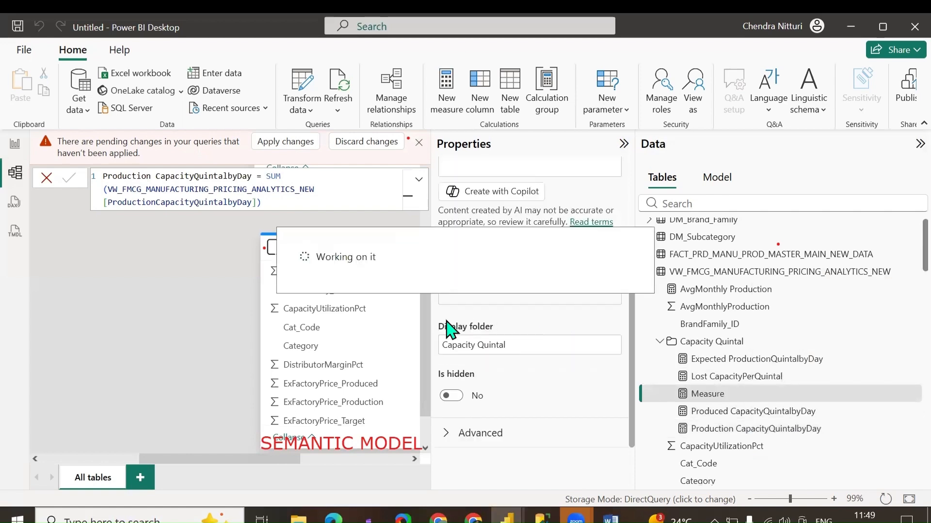
pyautogui.write('Maintenance Costbyday = SUM(VW_FMCG_MANUFACTURING_PRICING_ANALYTICS_NEW[MaintenanceCostbyday])')
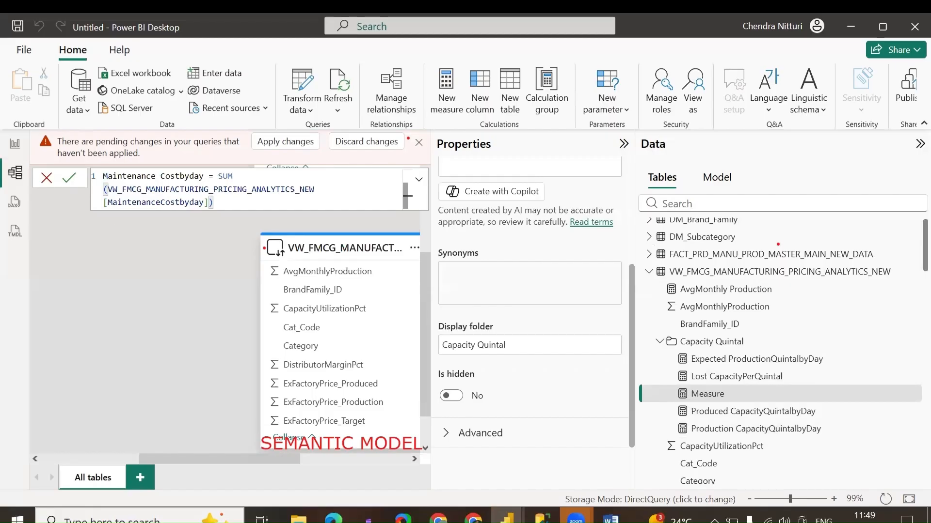
pyautogui.press('Return')
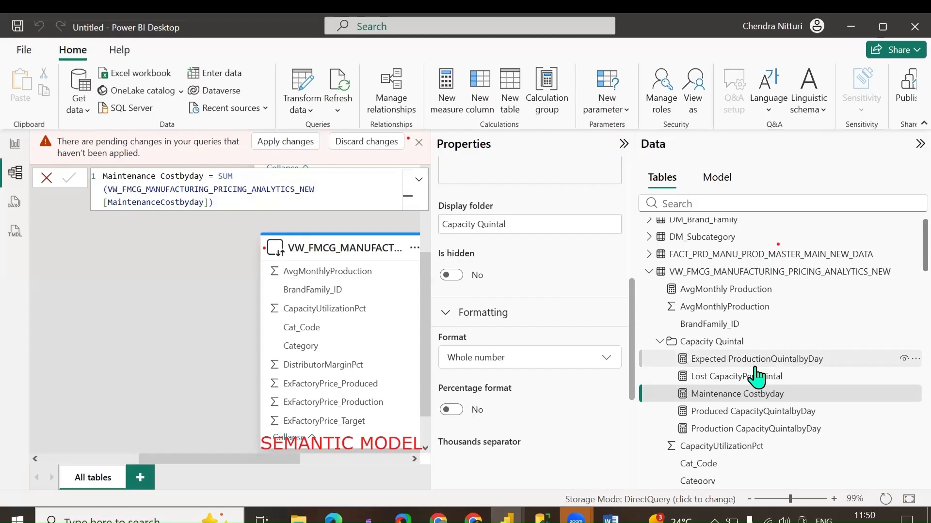
# Create the measure MRP Expected outside any display folder as SUM(VW_FMCG_MANUFACTURING_PRICING_ANALYTICS_NEW[MRP_Target]), replacing the invalid MRP_Expected column reference.
pyautogui.scroll(-4, 712, 429)
pyautogui.rightClick(711, 421)
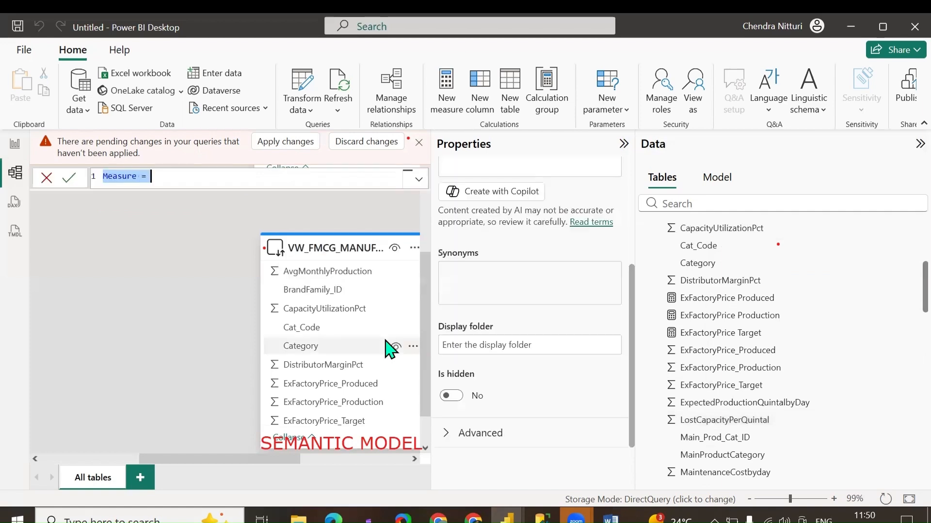
pyautogui.hotkey('ctrl', 'a')
pyautogui.write('MRP Expected = SUM(VW_FMCG_MANUFACTURING_PRICING_ANALYTICS_NEW[MRP_Expected])')
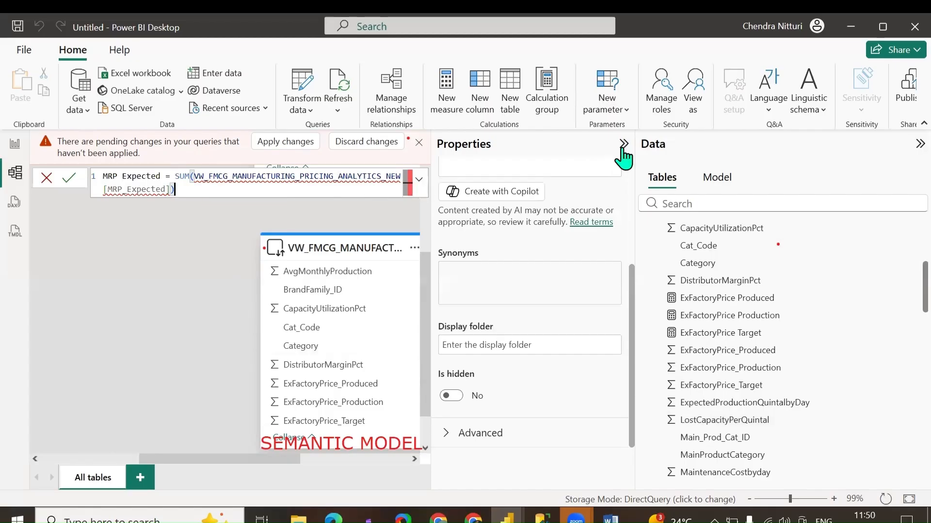
pyautogui.press('Return')
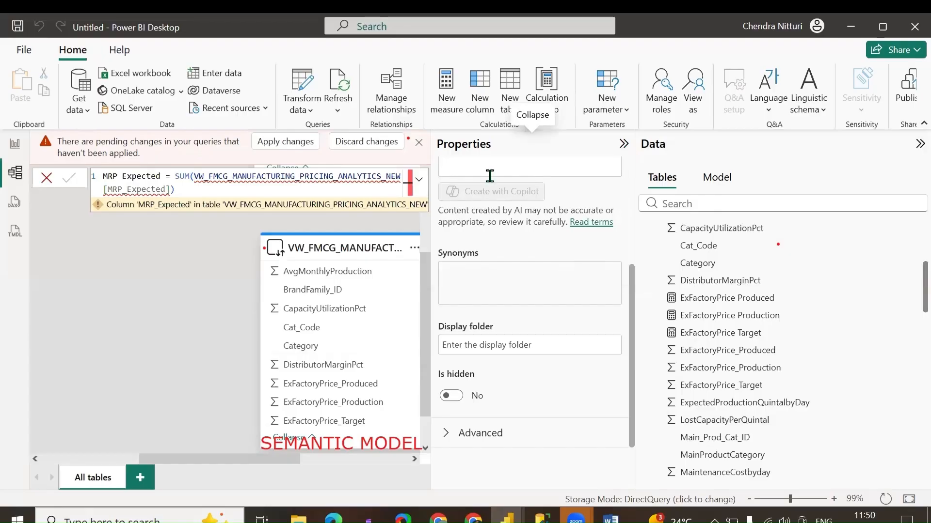
pyautogui.doubleClick(423, 165)
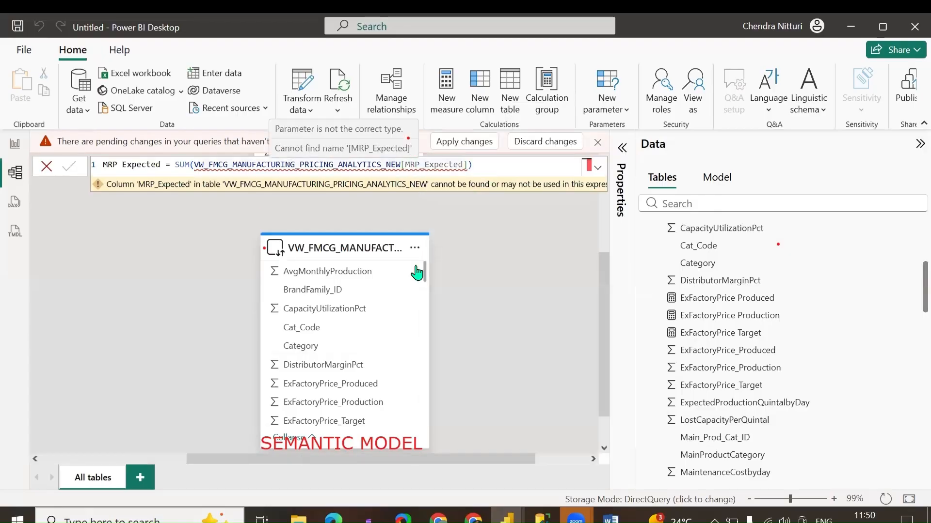
pyautogui.write('MRP')
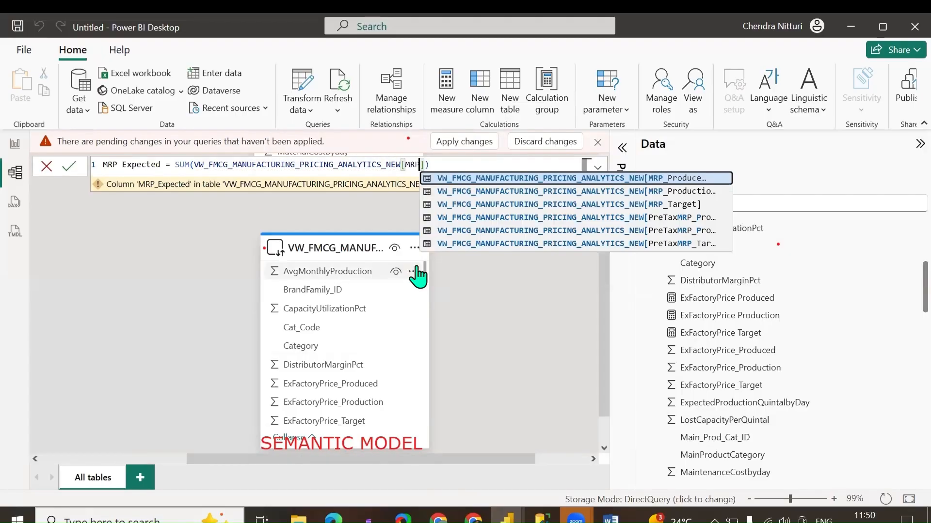
pyautogui.click(680, 205)
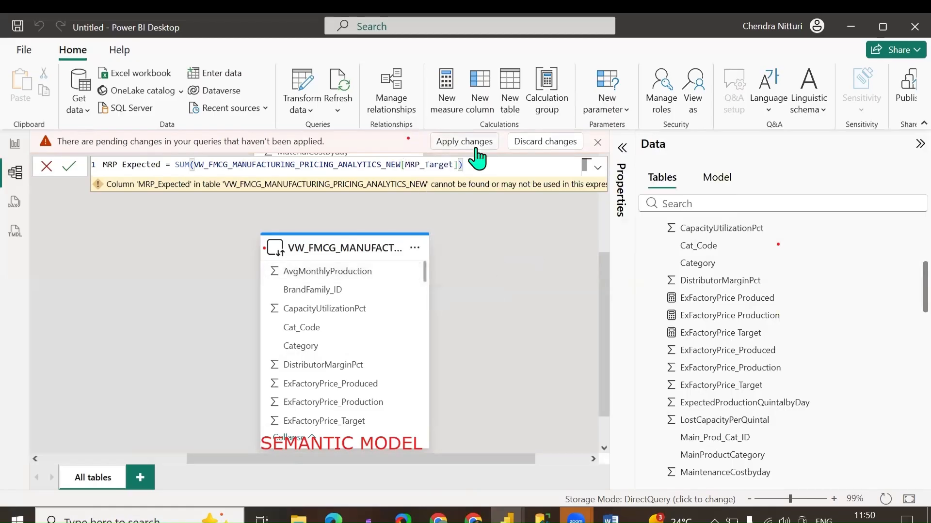
pyautogui.press('Return')
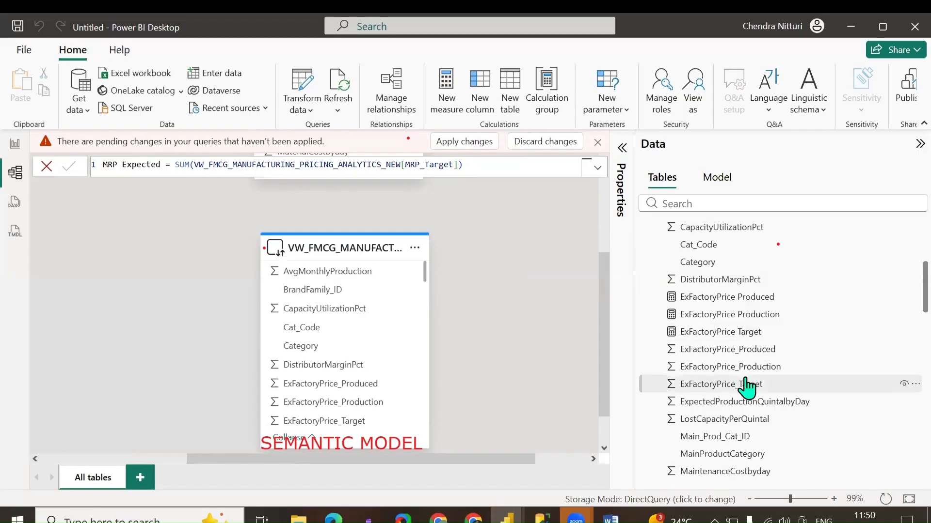
# Create the measure MRP Produced in the same table as SUM(VW_FMCG_MANUFACTURING_PRICING_ANALYTICS_NEW[MRP_Produced]).
pyautogui.scroll(-2, 724, 422)
pyautogui.rightClick(724, 417)
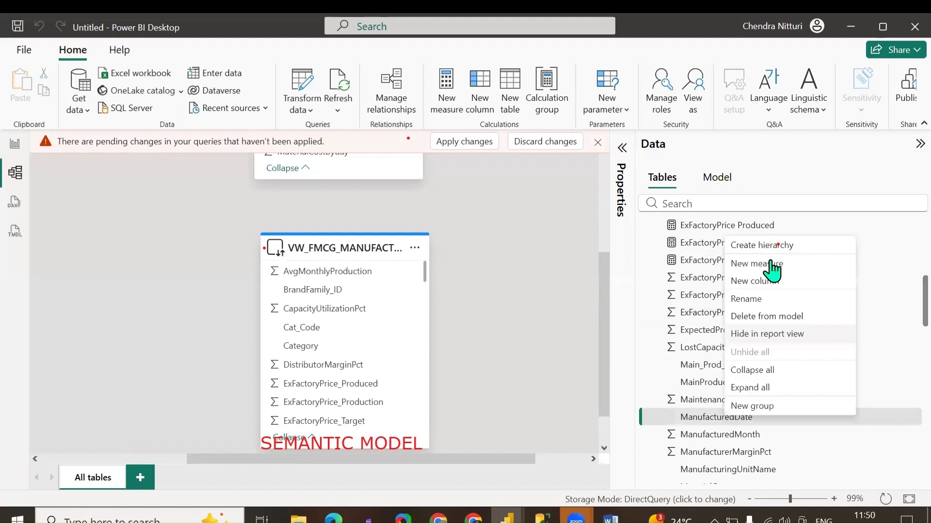
pyautogui.click(481, 298)
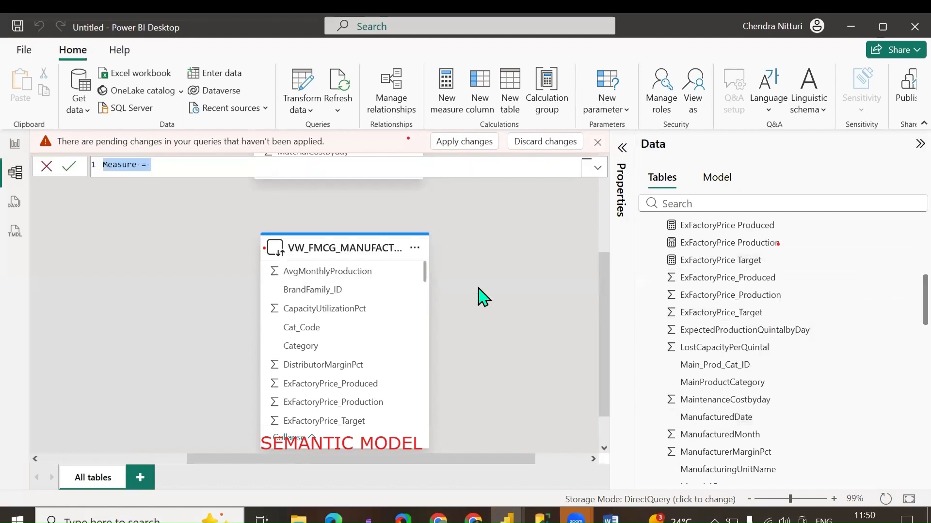
pyautogui.write('MRP Produced = SUM(VW_FMCG_MANUFACTURING_PRICING_ANALYTICS_NEW[MRP_Produced])')
pyautogui.press('Return')
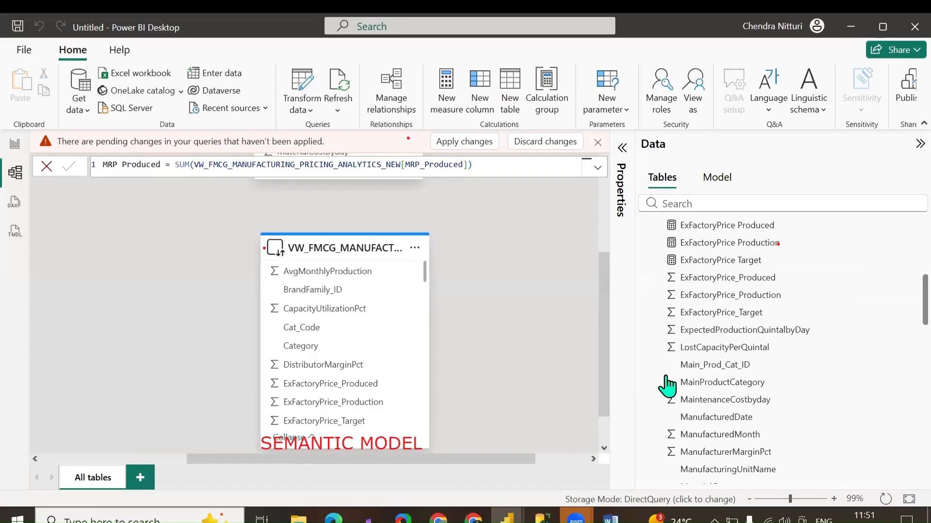
# Create the measure MRP Production in the same table as SUM(VW_FMCG_MANUFACTURING_PRICING_ANALYTICS_NEW[MRP_Production]).
pyautogui.click(718, 296)
pyautogui.scroll(-3, 724, 372)
pyautogui.click(716, 410)
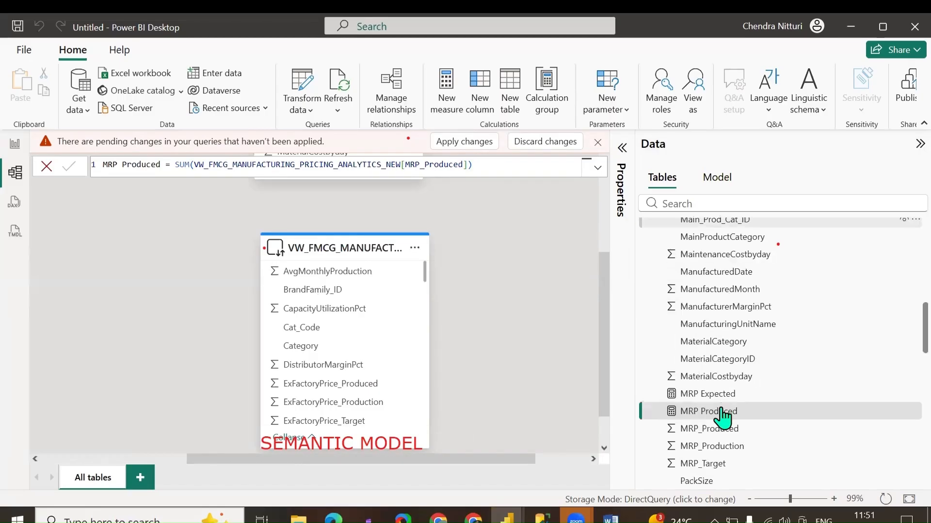
pyautogui.rightClick(716, 409)
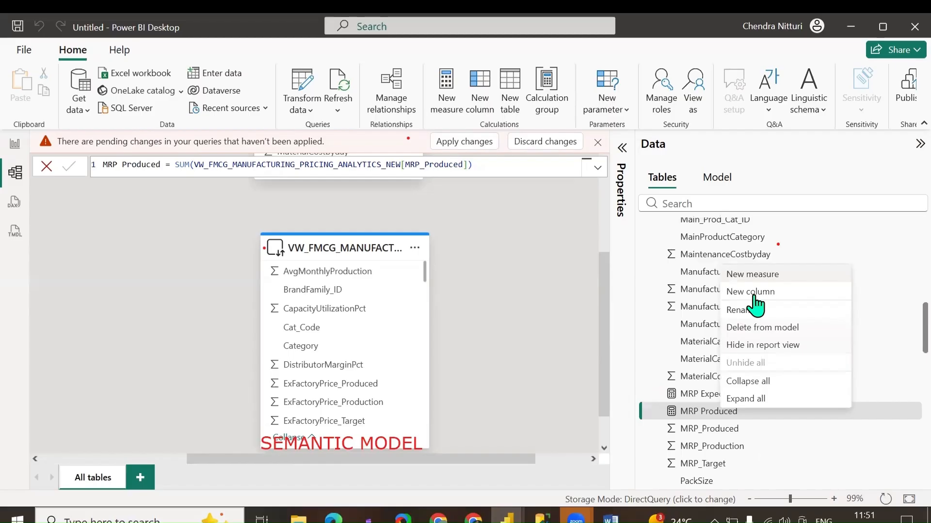
pyautogui.click(477, 279)
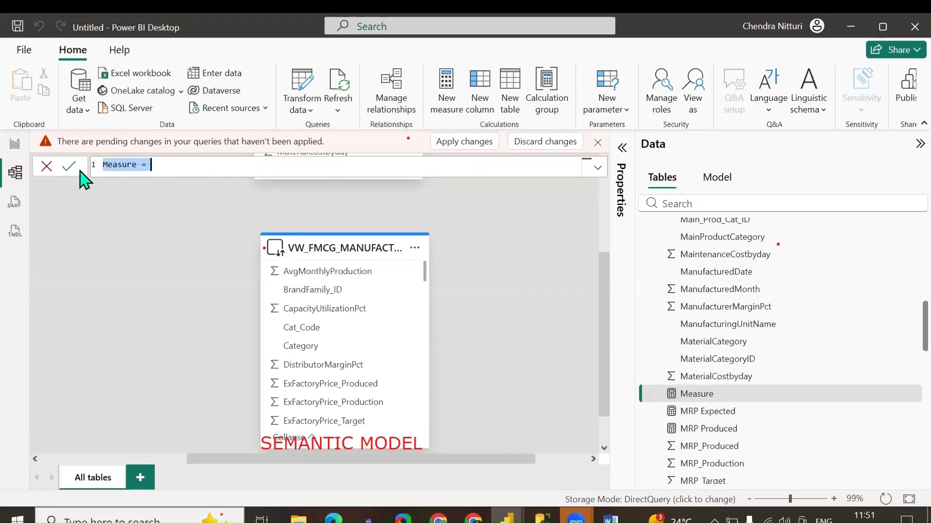
pyautogui.write('MRP Production = SUM(VW_FMCG_MANUFACTURING_PRICING_ANALYTICS_NEW[MRP_Production])')
pyautogui.press('Return')
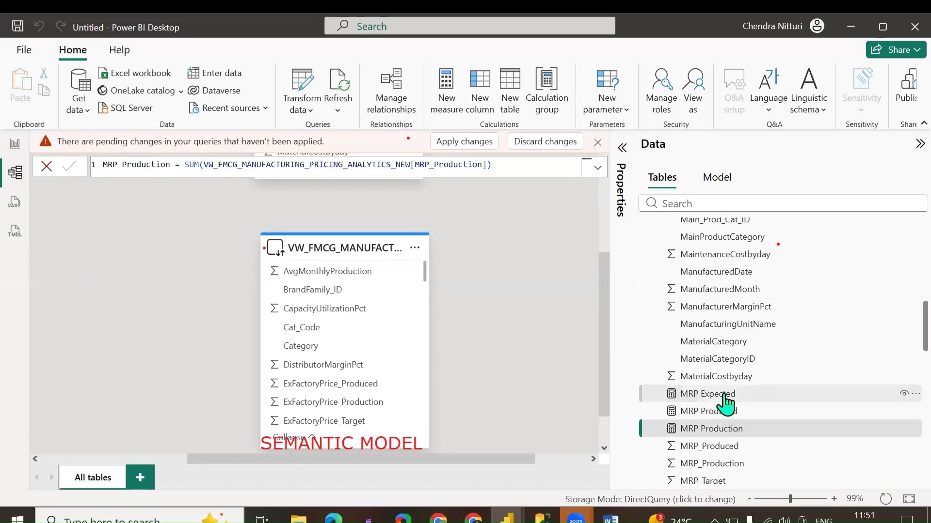
# Place the MRP Expected, MRP Produced and MRP Production measures together in a new display folder named MRP, and collapse that folder.
pyautogui.click(722, 395)
pyautogui.keyDown('ctrl'); pyautogui.click(708, 411); pyautogui.keyUp('ctrl')
pyautogui.keyDown('ctrl'); pyautogui.click(711, 429); pyautogui.keyUp('ctrl')
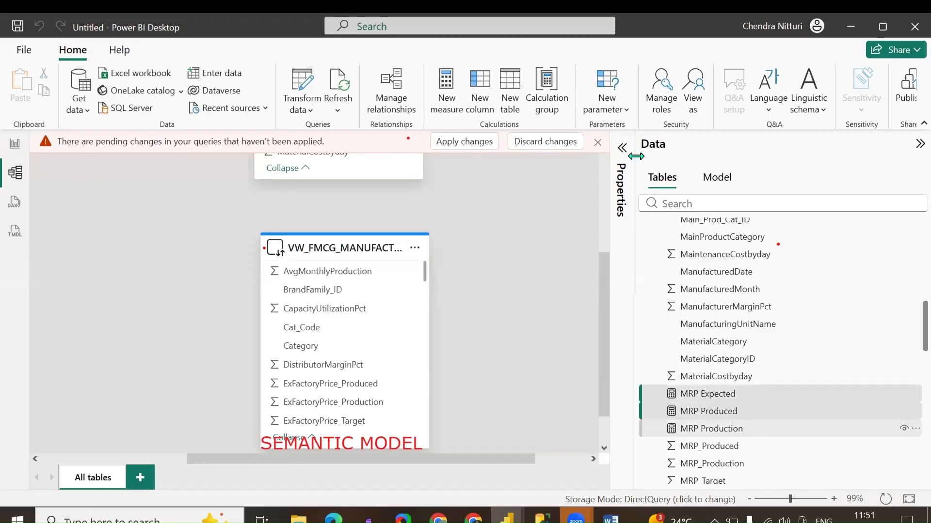
pyautogui.click(621, 189)
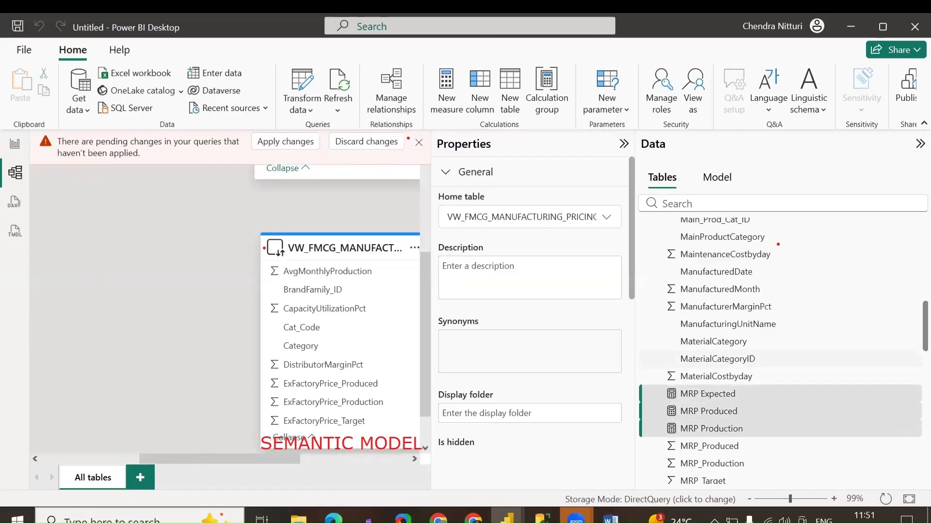
pyautogui.click(496, 413)
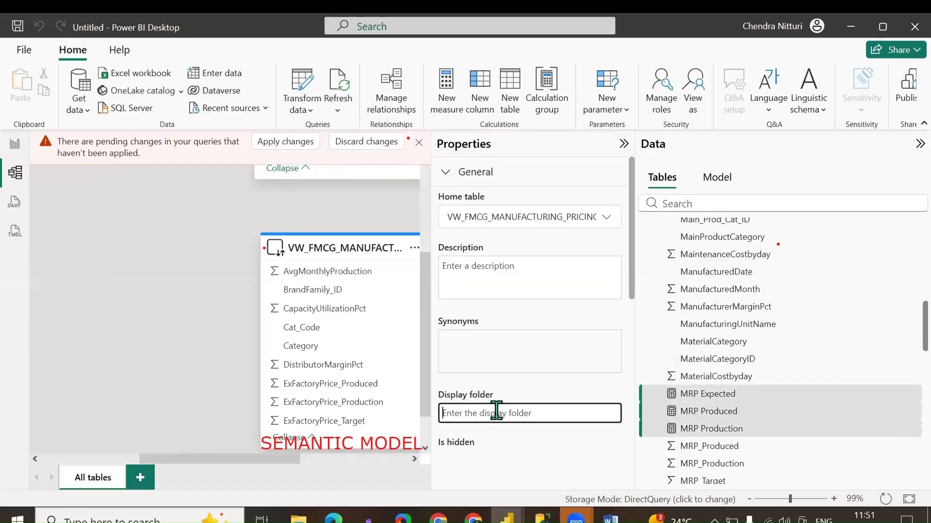
pyautogui.write('MRP')
pyautogui.press('Return')
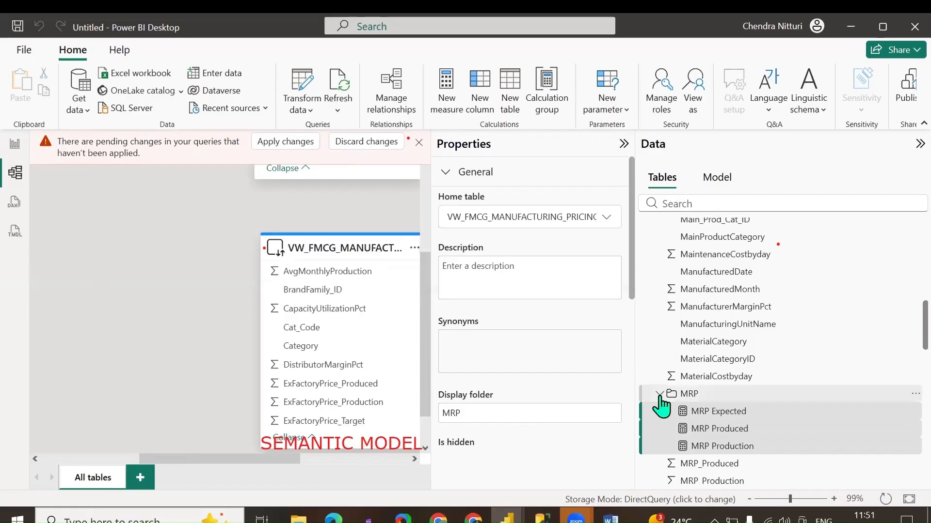
pyautogui.click(751, 395)
# Create the measure Plant CostPerDay as SUM(VW_FMCG_MANUFACTURING_PRICING_ANALYTICS_NEW[PlantCost]), correcting the column reference to PlantCost.
pyautogui.scroll(-2, 751, 395)
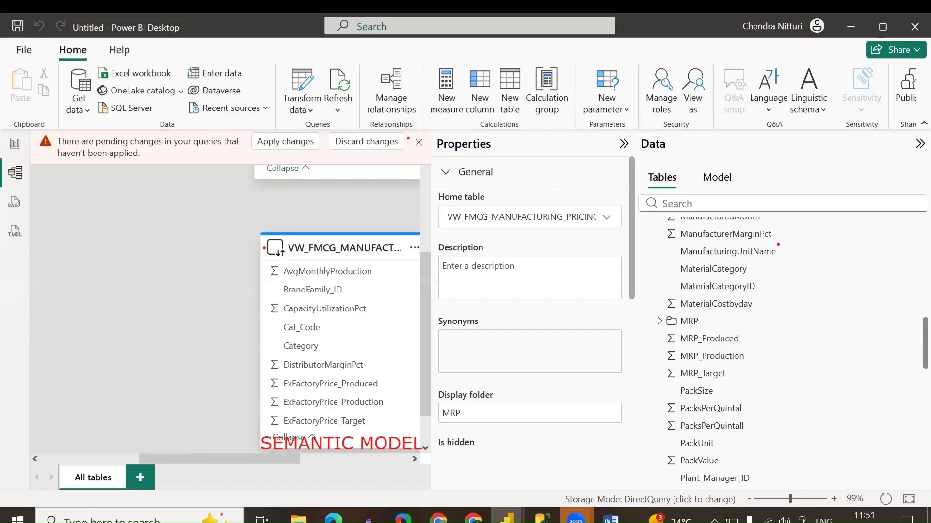
pyautogui.rightClick(705, 410)
pyautogui.click(737, 252)
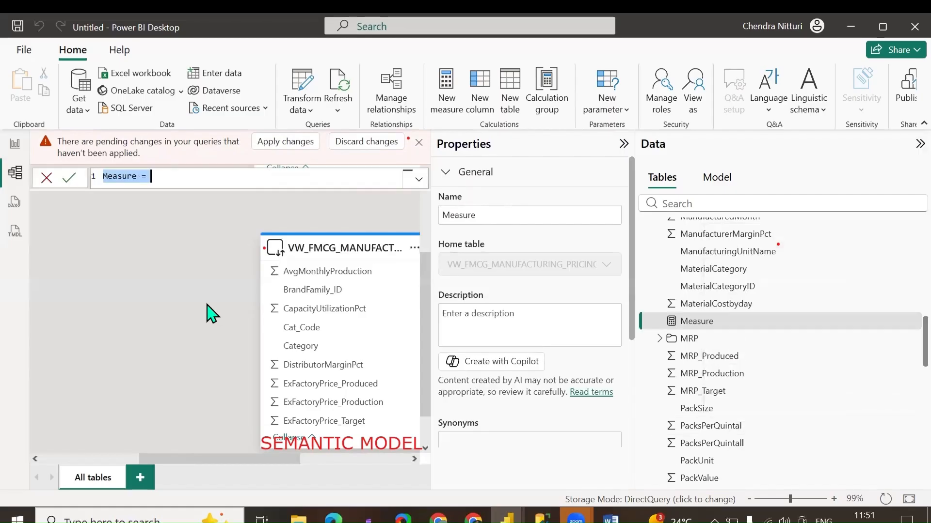
pyautogui.write('Plant CostPerDay = SUM(VW_FMCG_MANUFACTURING_PRICING_ANALYTICS_NEW[PlantCostPerDay])')
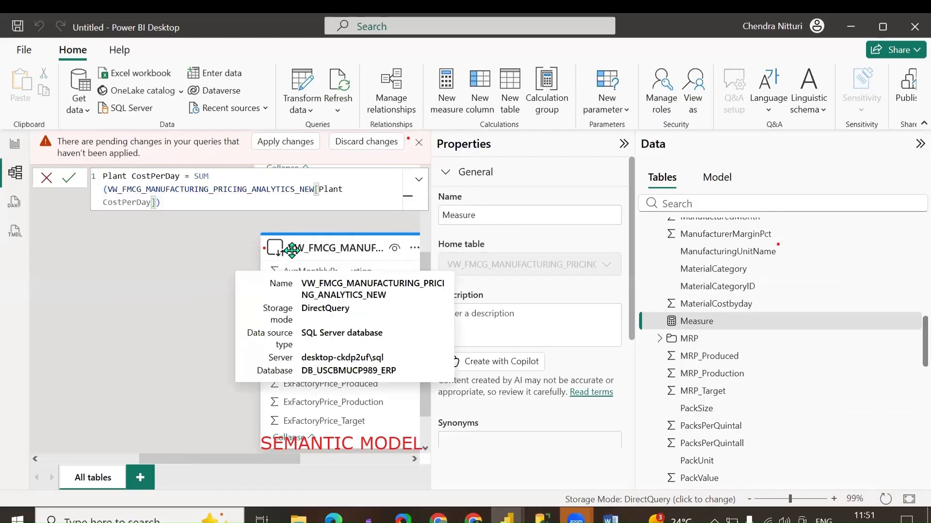
pyautogui.doubleClick(103, 202)
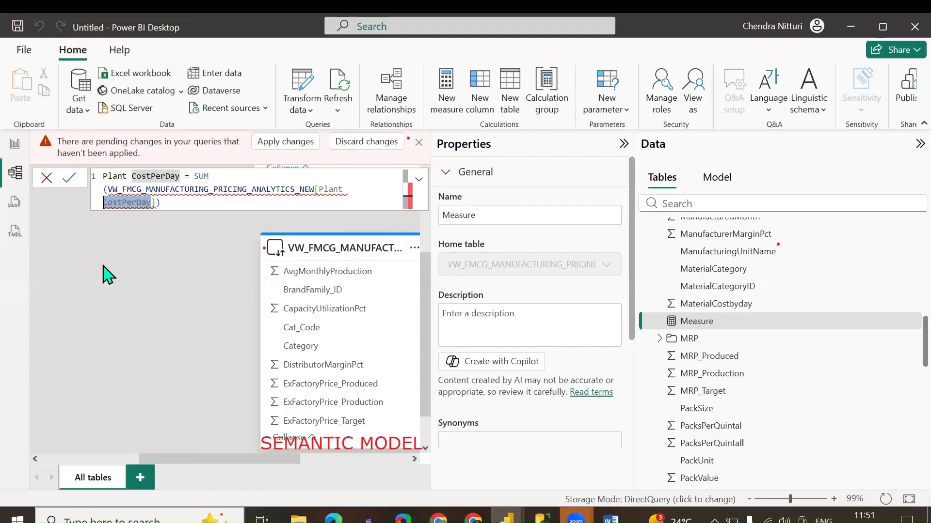
pyautogui.press('BackSpace')
pyautogui.press('BackSpace')
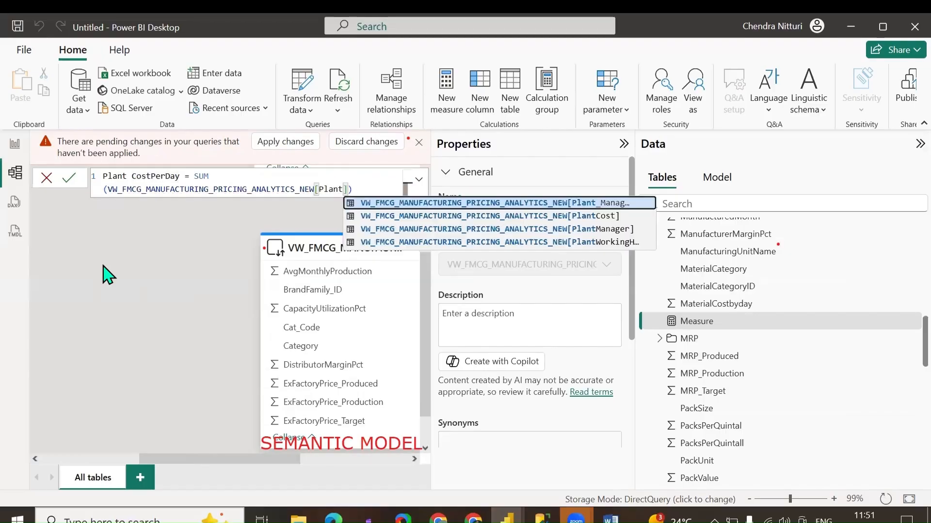
pyautogui.press('Down')
pyautogui.press('Tab')
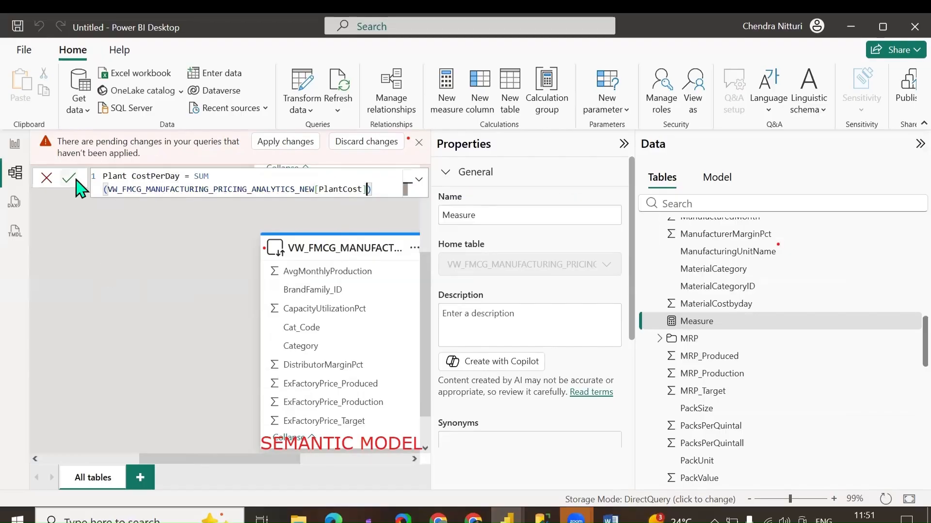
pyautogui.click(72, 180)
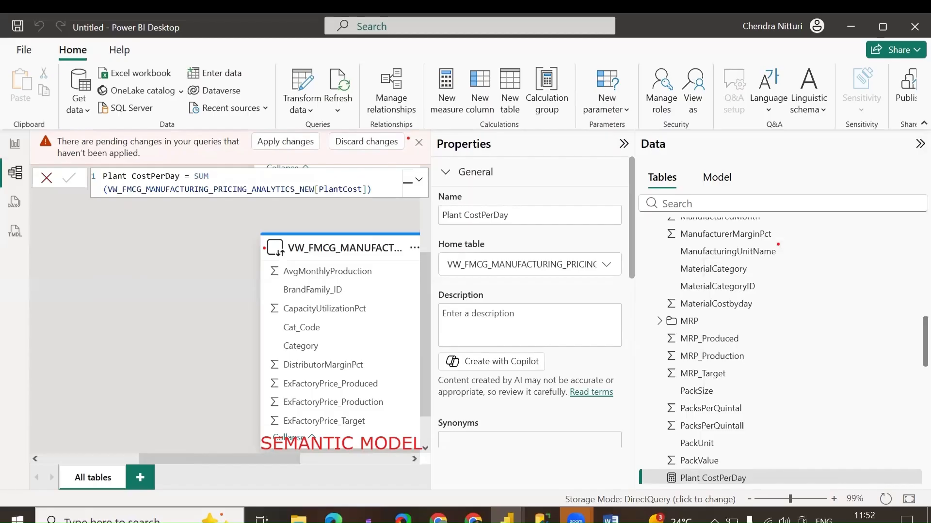
# Create the measure Plant Working Hours as SUM(VW_FMCG_MANUFACTURING_PRICING_ANALYTICS_NEW[PlantWorkingHours]).
pyautogui.rightClick(710, 478)
pyautogui.click(745, 343)
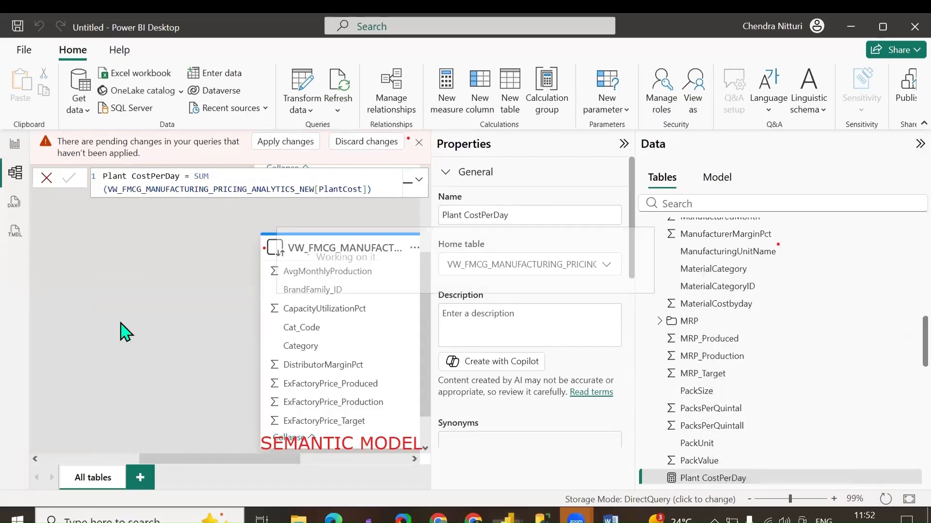
pyautogui.hotkey('ctrl', 'a')
pyautogui.write('Plant Working Hours = SUM(VW_FMCG_MANUFACTURING_PRICING_ANALYTICS_NEW[PlantWorkingHours])')
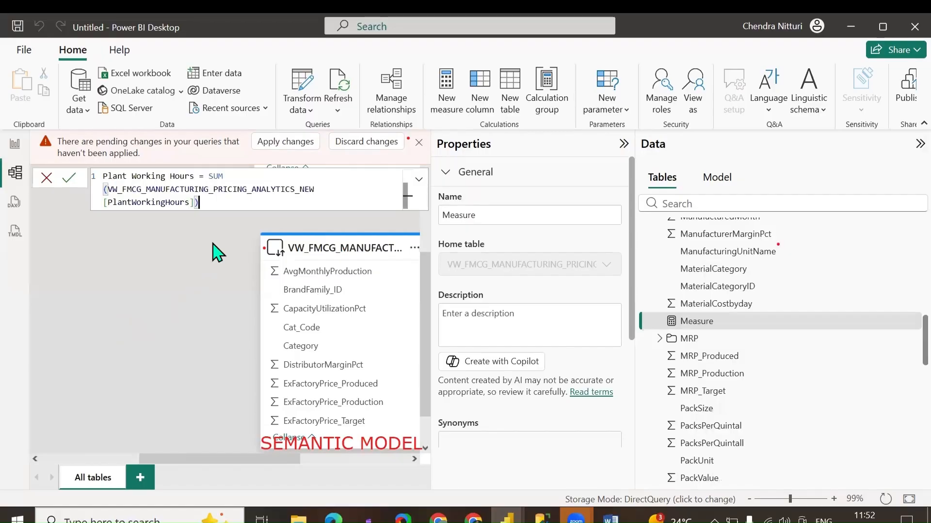
pyautogui.press('Return')
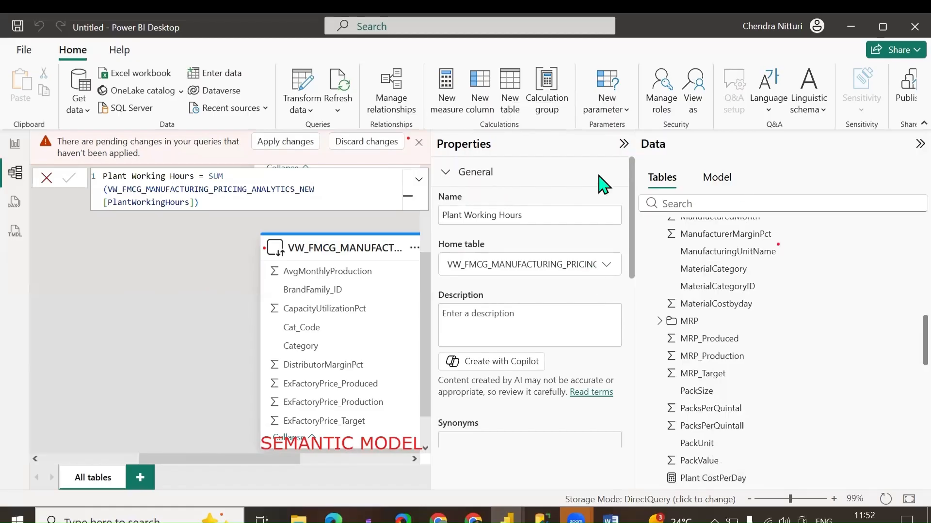
# Create the measure PreTaxMRP Expected as SUM(VW_FMCG_MANUFACTURING_PRICING_ANALYTICS_NEW[PreTaxMRP_Target]), correcting the column reference from PreTaxMRP_Expected.
pyautogui.click(624, 144)
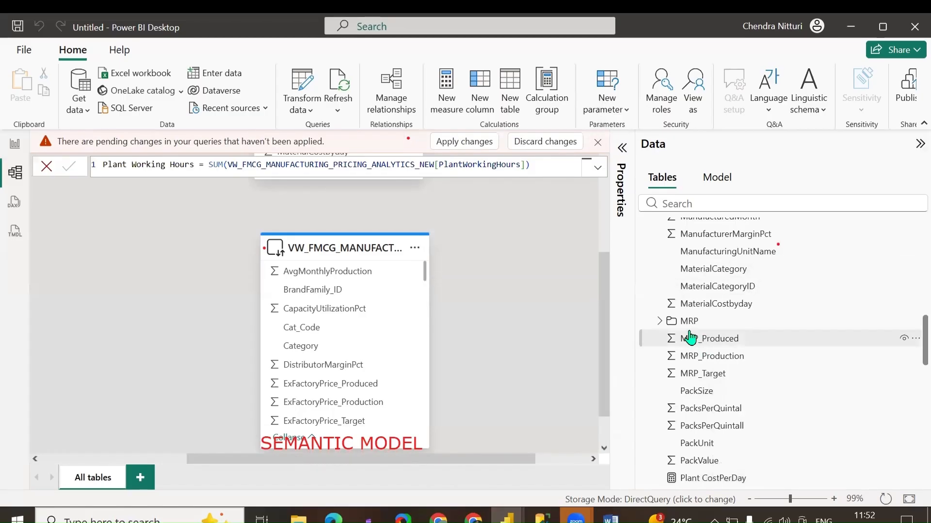
pyautogui.rightClick(700, 392)
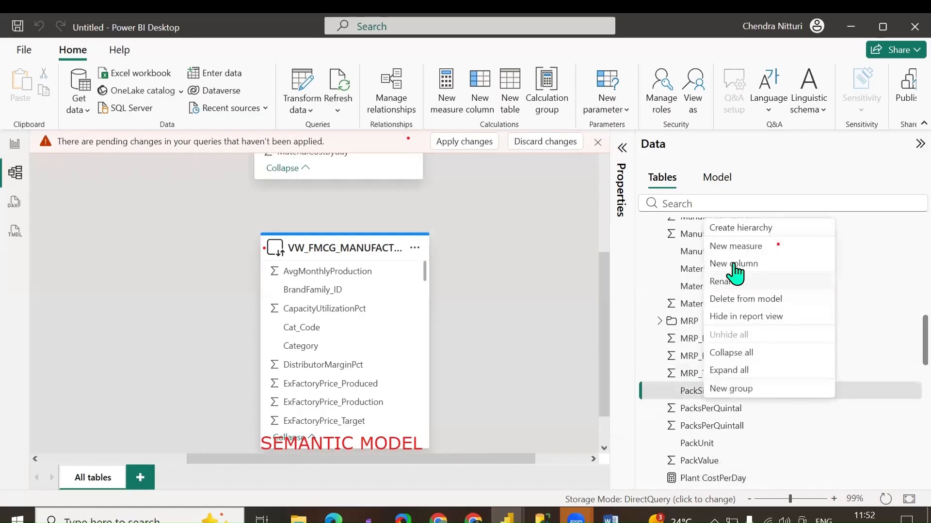
pyautogui.click(742, 246)
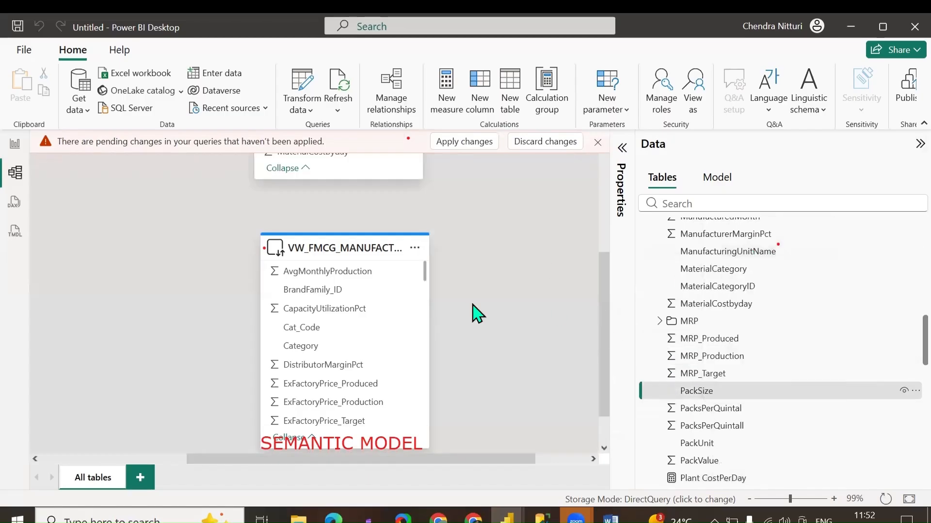
pyautogui.write('PreTaxMRP Expected = SUM(VW_FMCG_MANUFACTURING_PRICING_ANALYTICS_NEW[PreTaxMRP_Expected])')
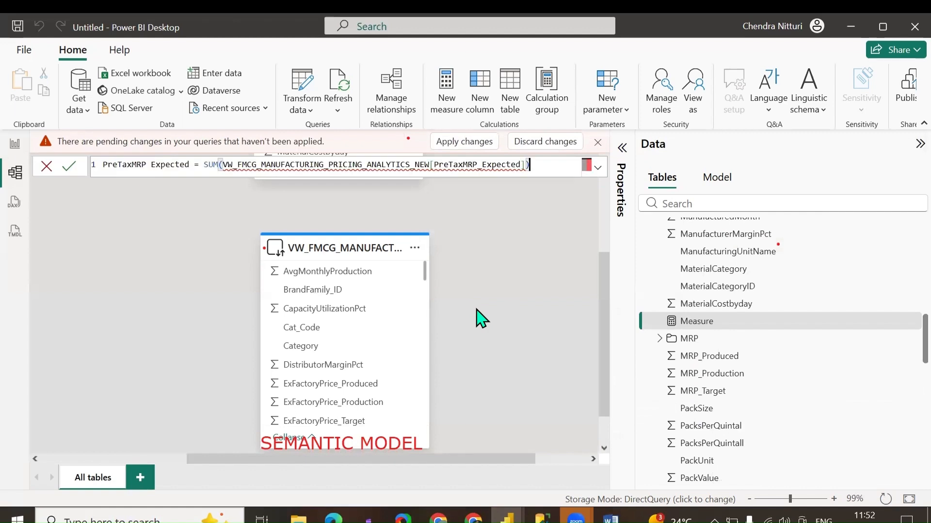
pyautogui.click(482, 166)
pyautogui.moveTo(511, 168); pyautogui.dragTo(520, 168)
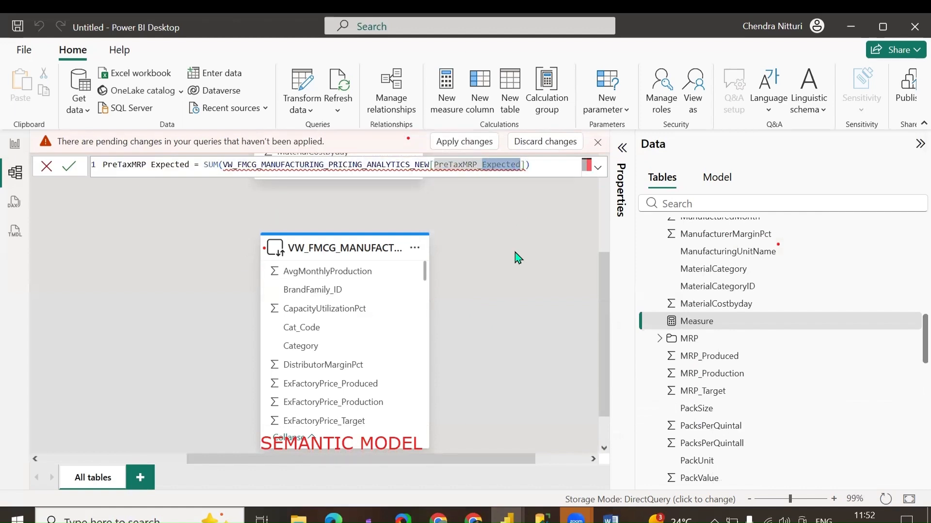
pyautogui.press('BackSpace')
pyautogui.press('BackSpace')
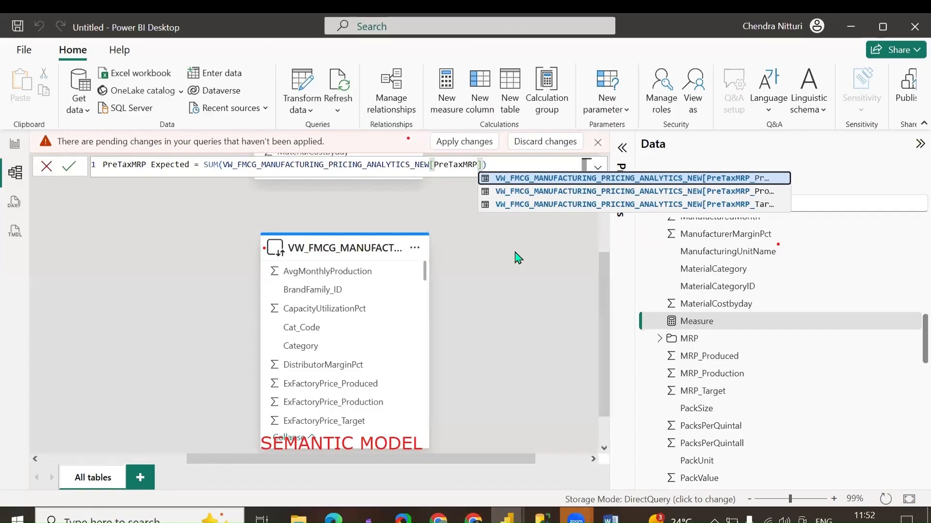
pyautogui.press('Down')
pyautogui.press('Down')
pyautogui.press('Tab')
pyautogui.press('Return')
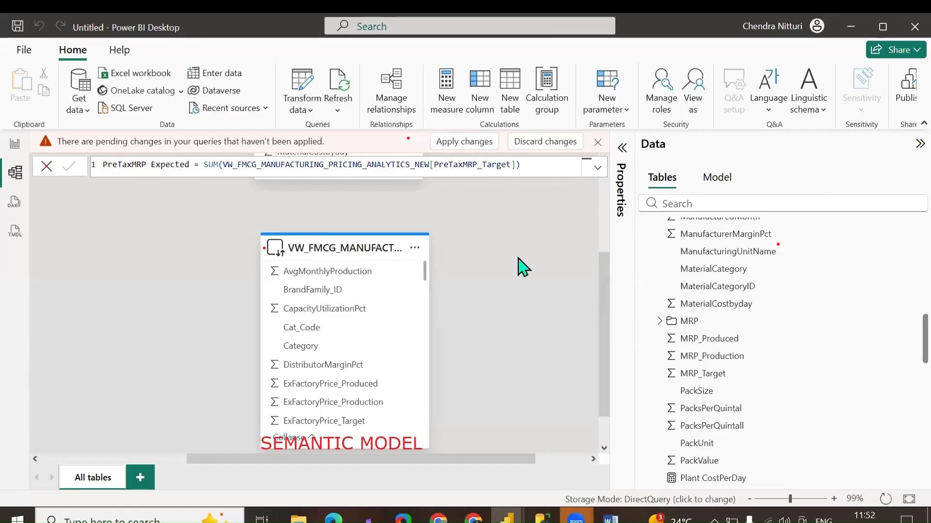
# Add another new measure to the VW_FMCG_MANUFACTURING_PRICING_ANALYTICS_NEW table.
pyautogui.click(528, 167)
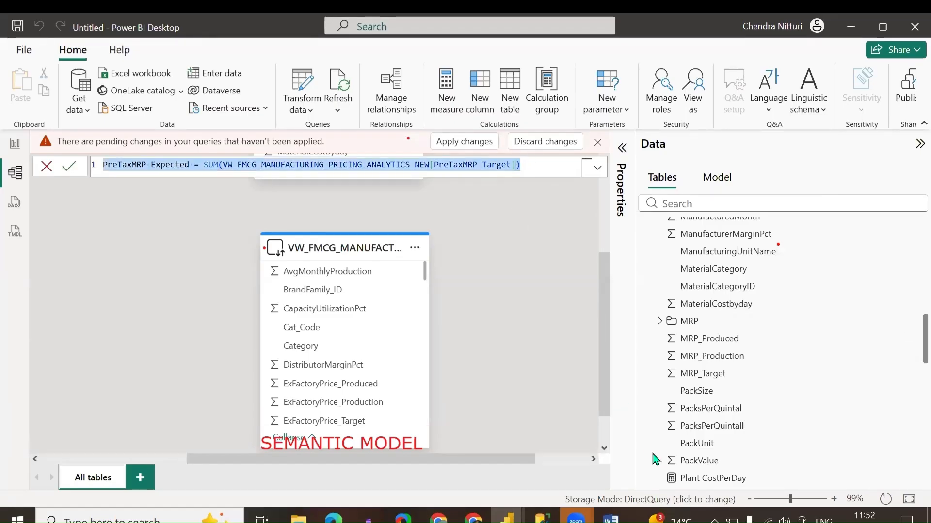
pyautogui.rightClick(713, 441)
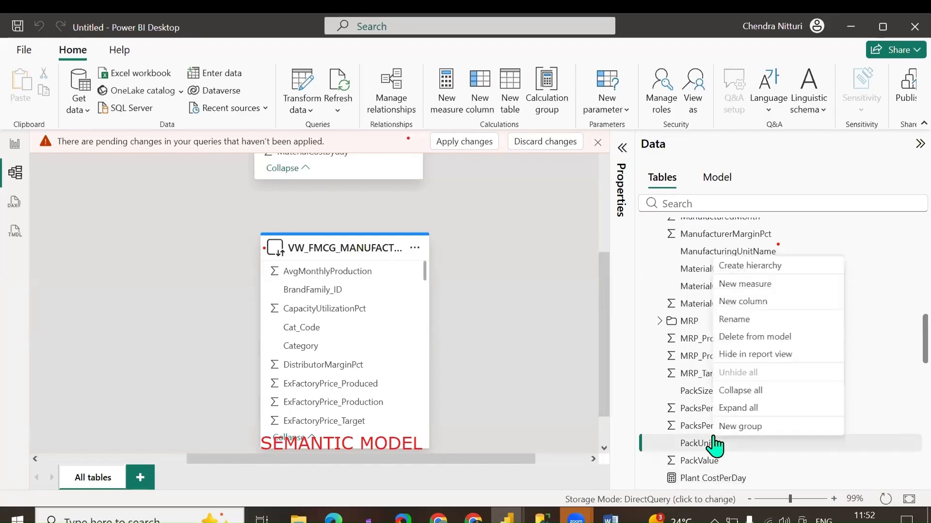
pyautogui.click(770, 286)
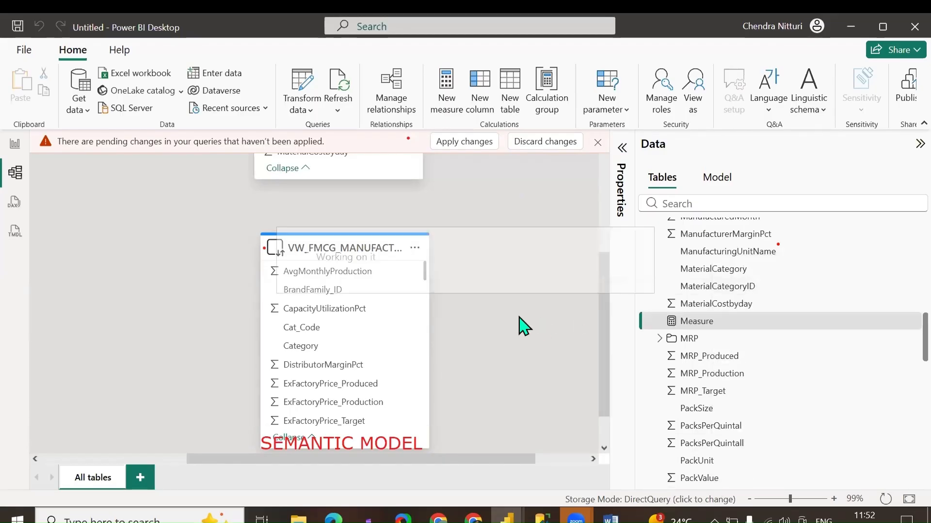
pyautogui.write('PreTaxMRP Expected = SUM(VW_FMCG_MANUFACTURING_PRICING_ANALYTICS_NEW[PreTaxMRP_Target])')
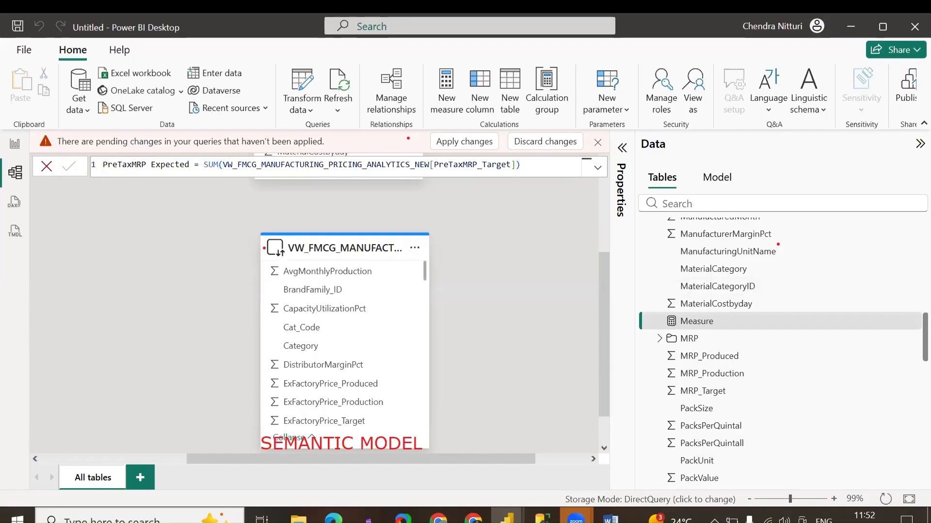
pyautogui.press('Return')
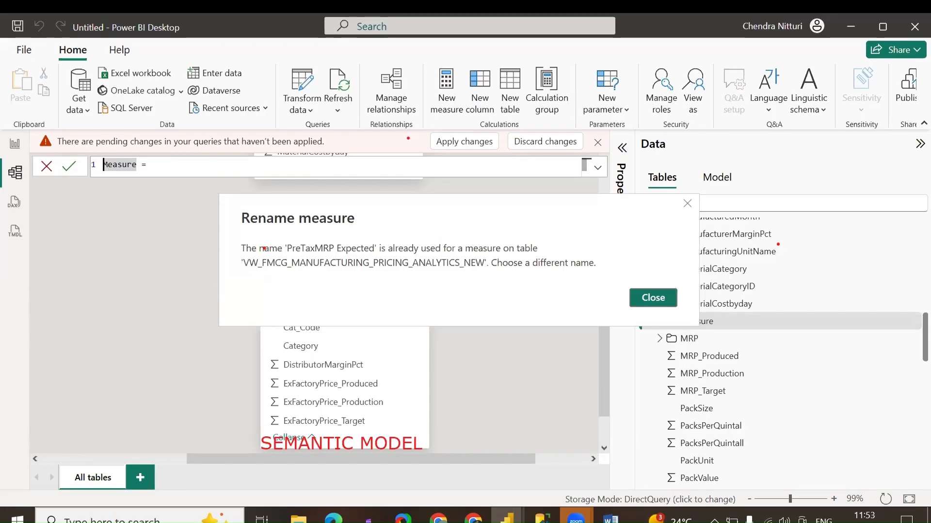
pyautogui.click(655, 298)
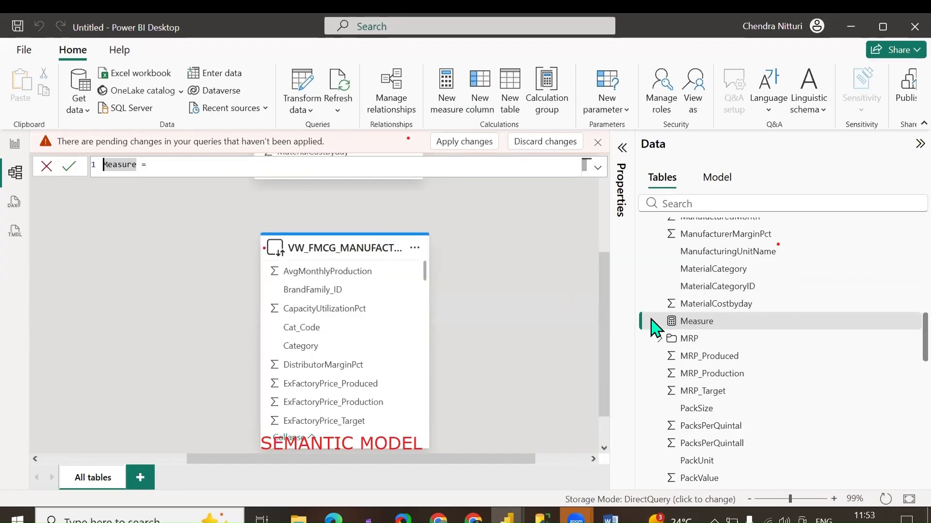
# Define the new measure as PreTaxMRP Produced = SUM(VW_FMCG_MANUFACTURING_PRICING_ANALYTICS_NEW[PreTaxMRP_Produced]).
pyautogui.click(421, 170)
pyautogui.hotkey('ctrl', 'a')
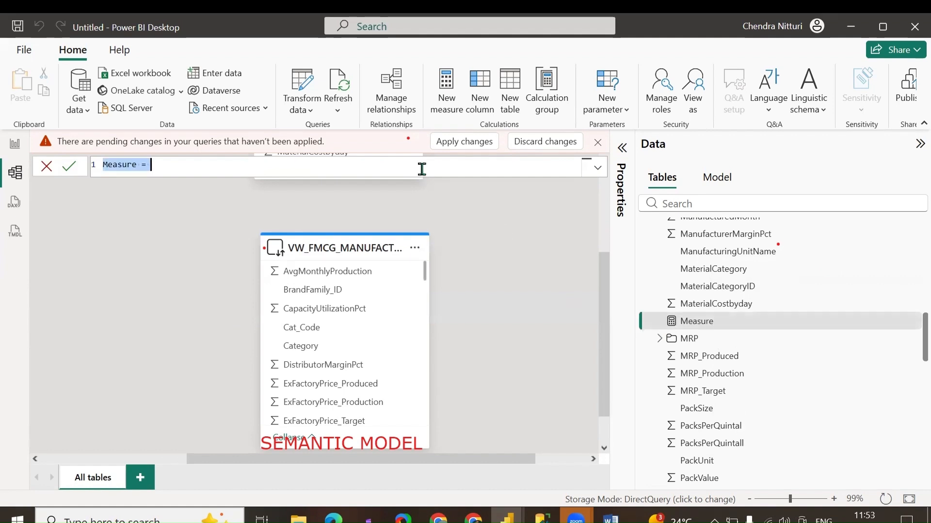
pyautogui.write('PreTaxMRP Produced = SUM(VW_FMCG_MANUFACTURING_PRICING_ANALYTICS_NEW[PreTaxMRP_Produced])')
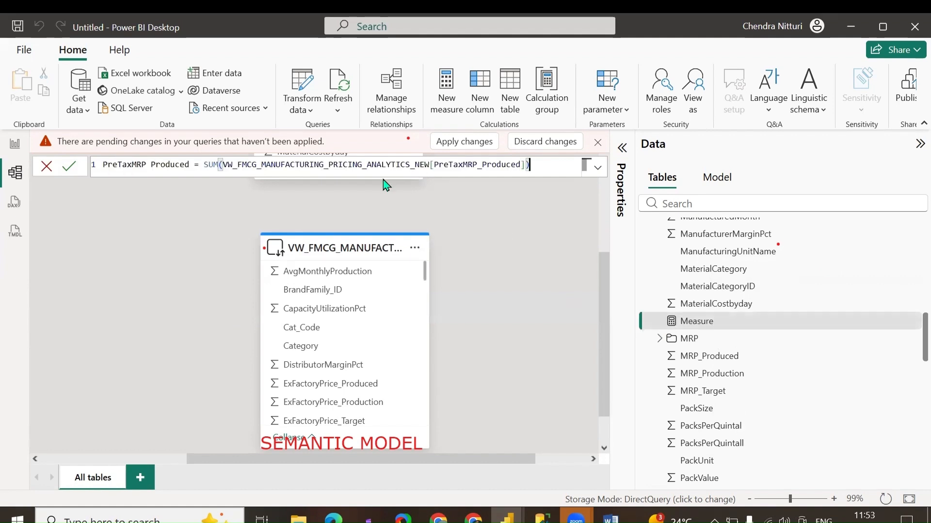
pyautogui.click(65, 166)
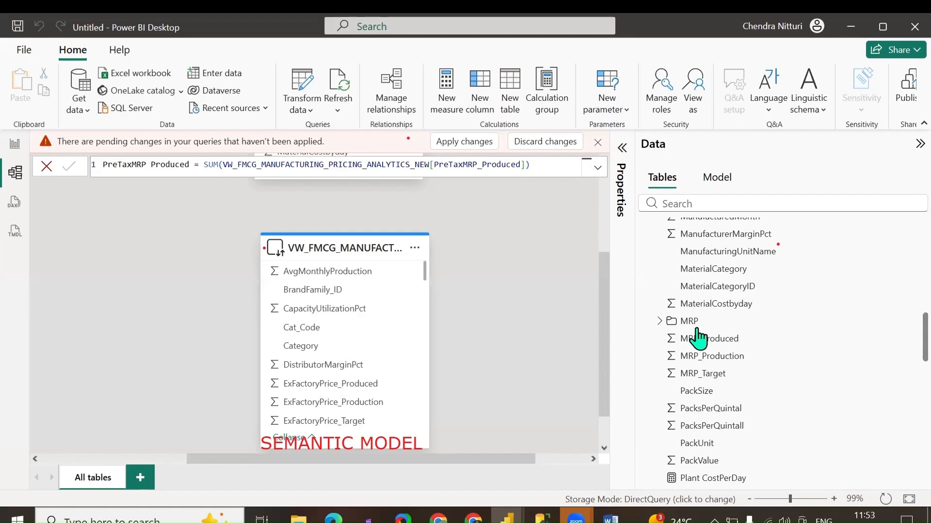
# Create the measure PreTaxMRP Production in the same table as SUM(VW_FMCG_MANUFACTURING_PRICING_ANALYTICS_NEW[PreTaxMRP_Production]).
pyautogui.rightClick(721, 426)
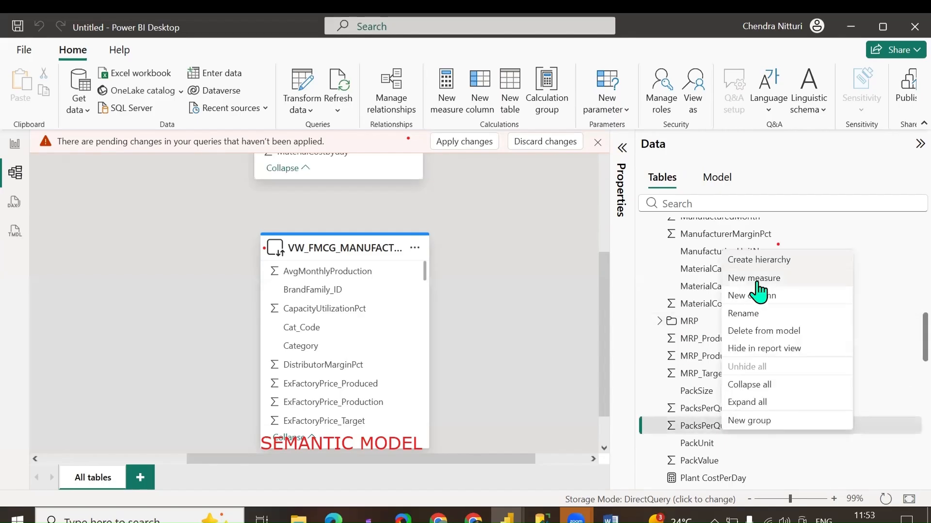
pyautogui.click(754, 278)
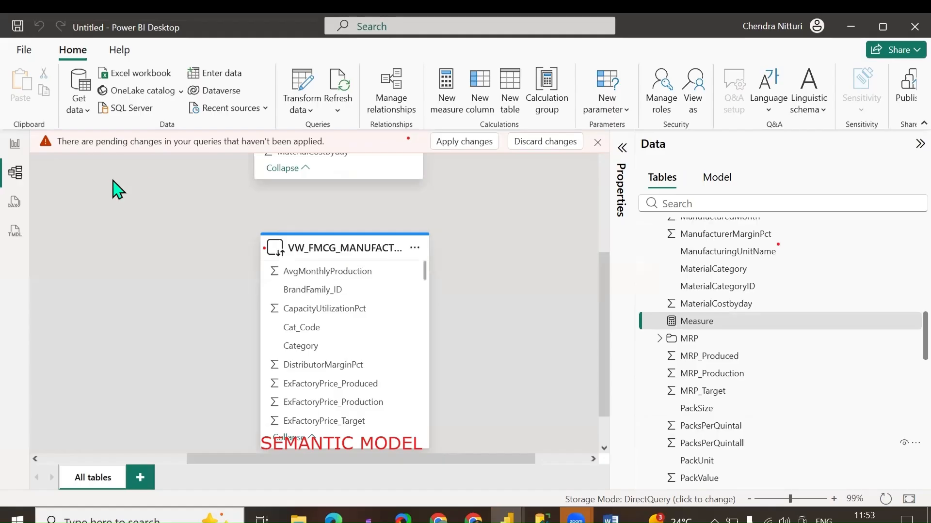
pyautogui.write('PreTaxMRP Production = SUM(VW_FMCG_MANUFACTURING_PRICING_ANALYTICS_NEW[PreTaxMRP_Production])')
pyautogui.click(74, 169)
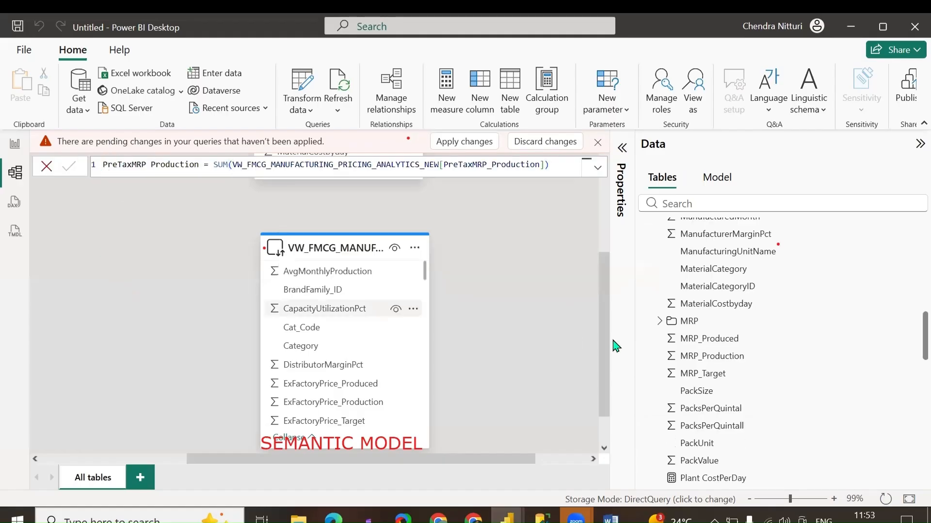
# Place the PreTaxMRP Expected, PreTaxMRP Produced and PreTaxMRP Production measures together in a new display folder named PreTaxMRP.
pyautogui.scroll(-4, 729, 372)
pyautogui.click(725, 368)
pyautogui.keyDown('shift'); pyautogui.click(717, 401); pyautogui.keyUp('shift')
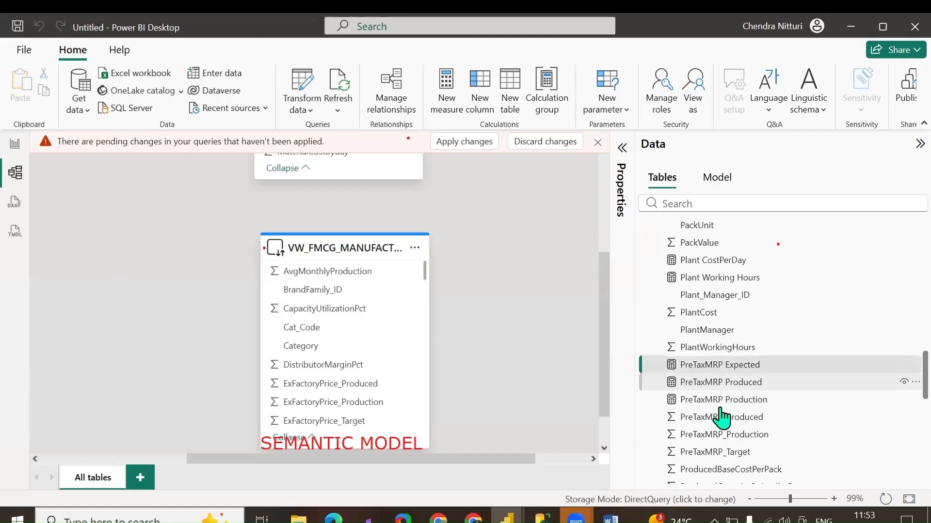
pyautogui.click(624, 154)
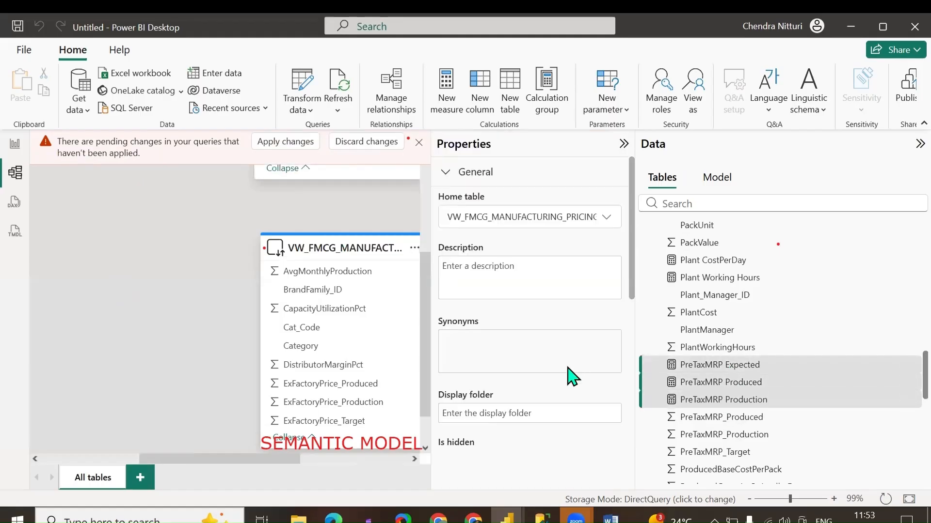
pyautogui.click(530, 416)
pyautogui.write('p')
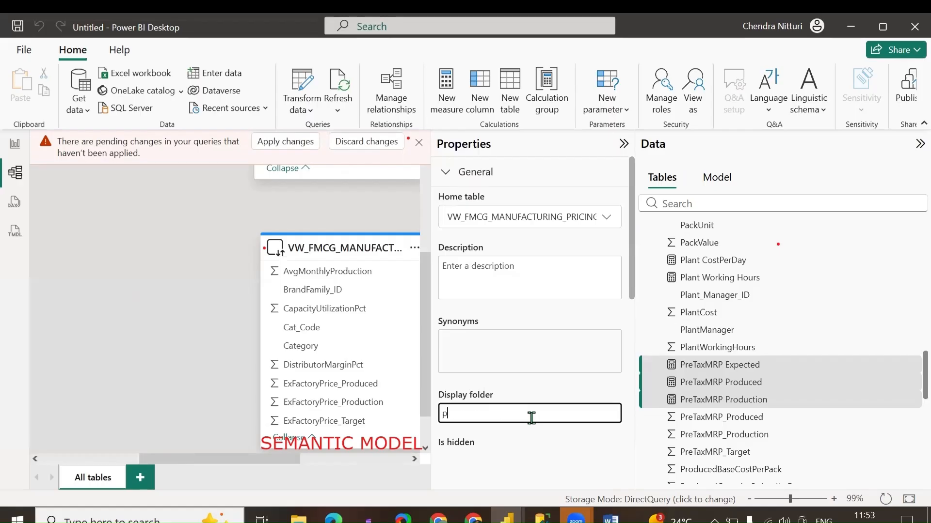
pyautogui.write('RE')
pyautogui.press('BackSpace')
pyautogui.press('BackSpace')
pyautogui.press('BackSpace')
pyautogui.press('capslock')
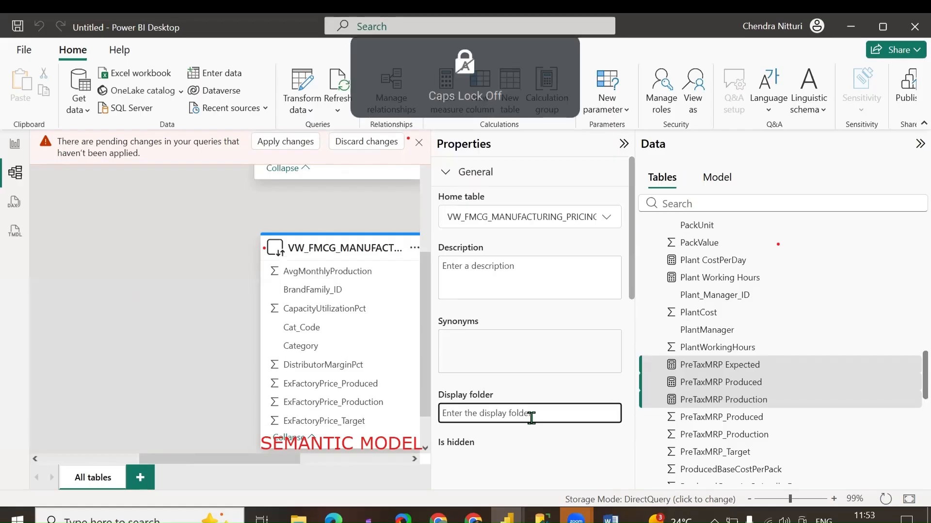
pyautogui.write('PreT')
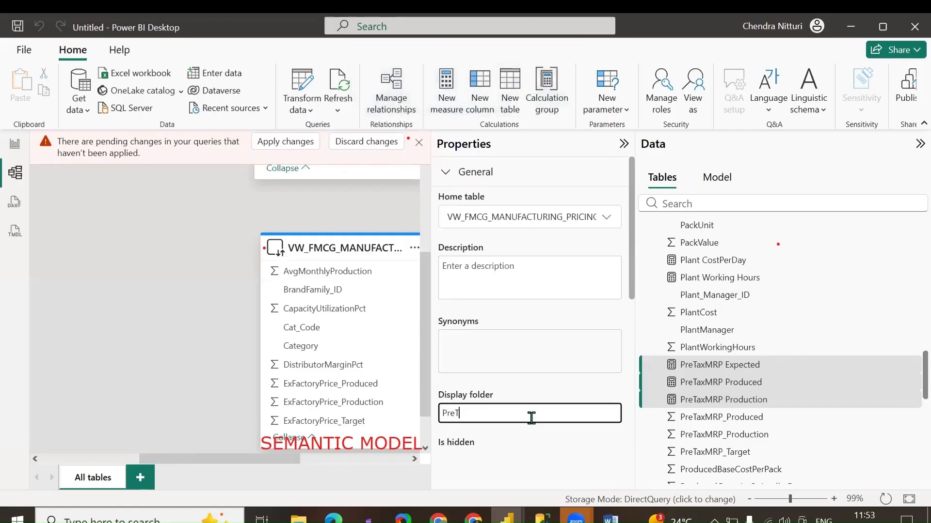
pyautogui.write('axMRP')
pyautogui.press('Return')
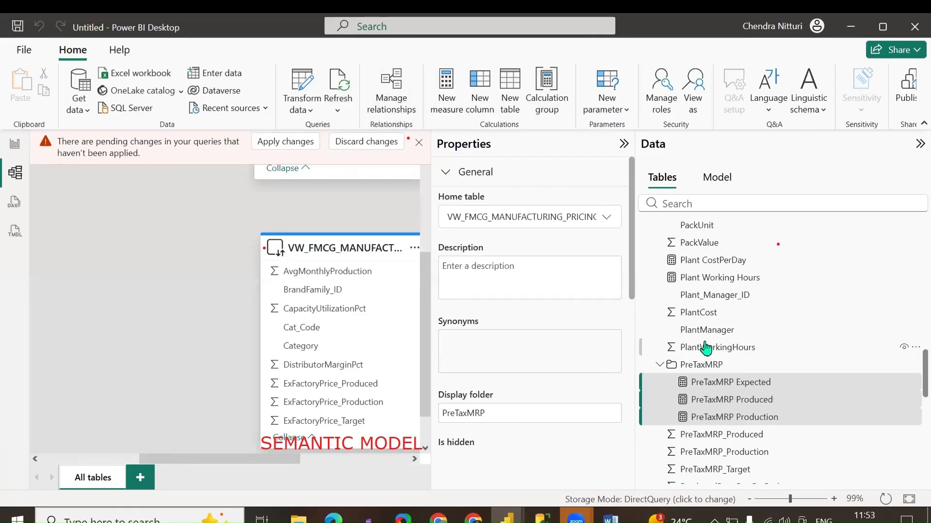
# Place the ExFactoryPrice Produced, ExFactoryPrice Production and ExFactoryPrice Target measures in a display folder named ExFactoryPrice, copying the name from the first measure's formula.
pyautogui.scroll(-3, 686, 356)
pyautogui.scroll(-7, 742, 356)
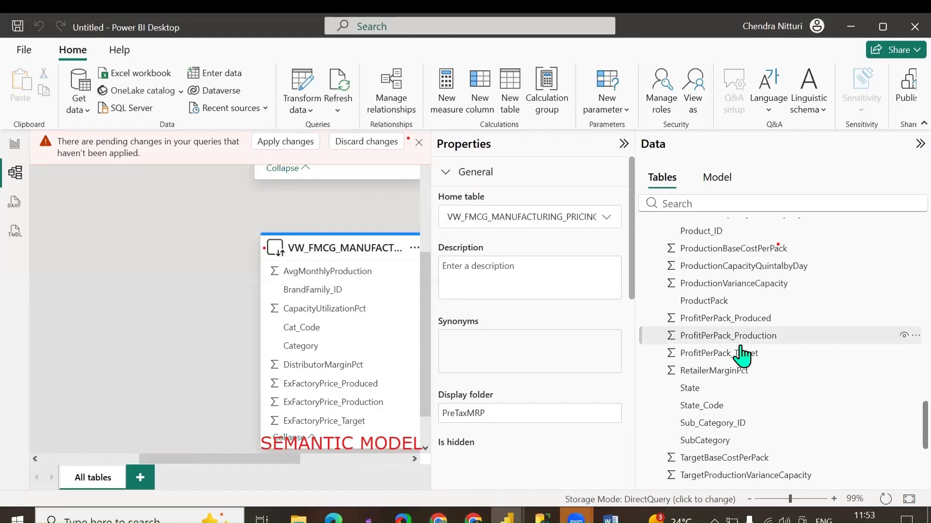
pyautogui.scroll(11, 742, 356)
pyautogui.scroll(10, 740, 348)
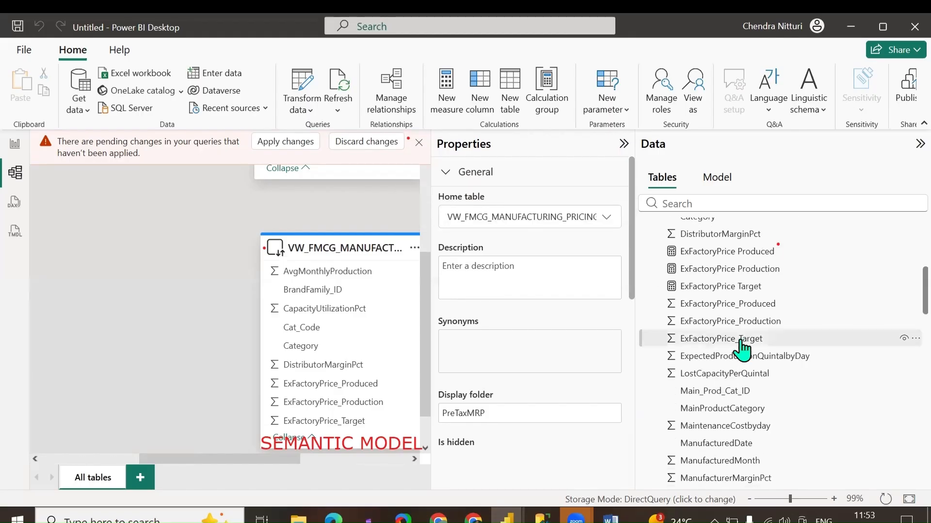
pyautogui.click(727, 252)
pyautogui.keyDown('ctrl'); pyautogui.click(727, 270); pyautogui.keyUp('ctrl')
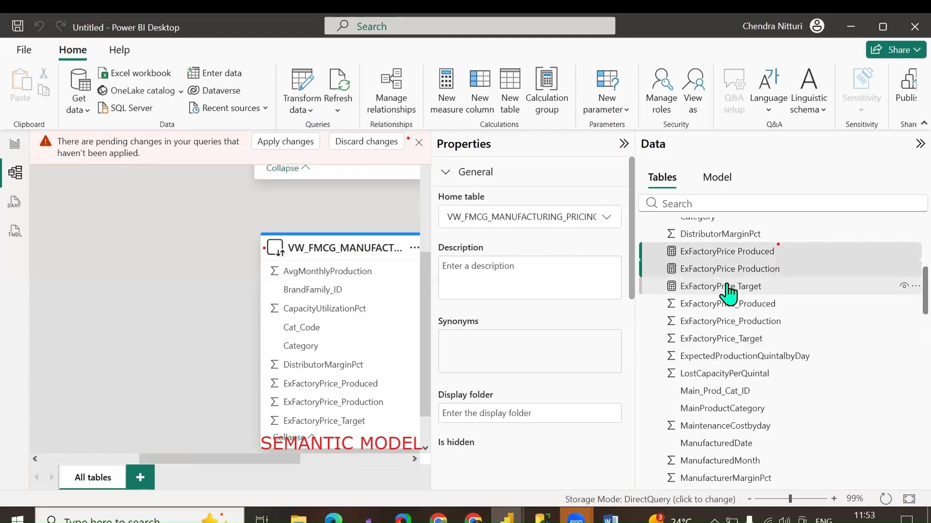
pyautogui.click(726, 252)
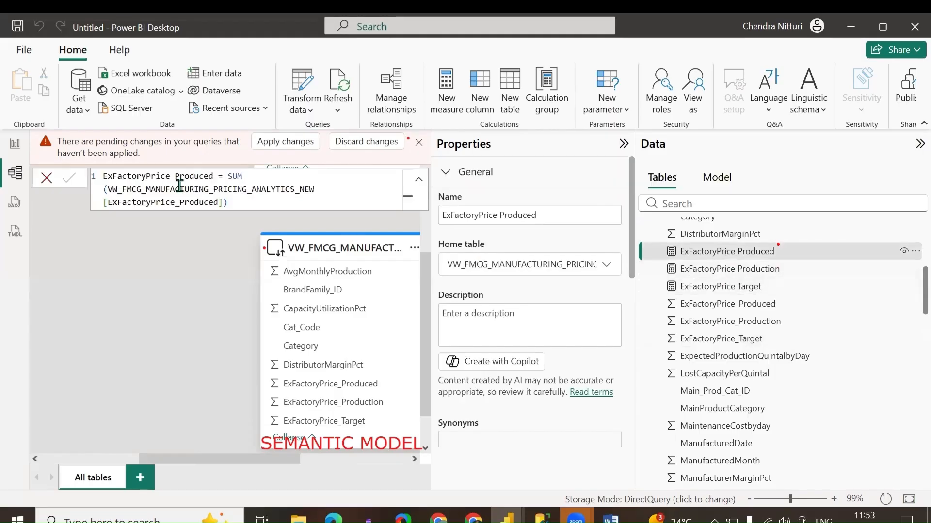
pyautogui.doubleClick(131, 177)
pyautogui.hotkey('ctrl', 'c')
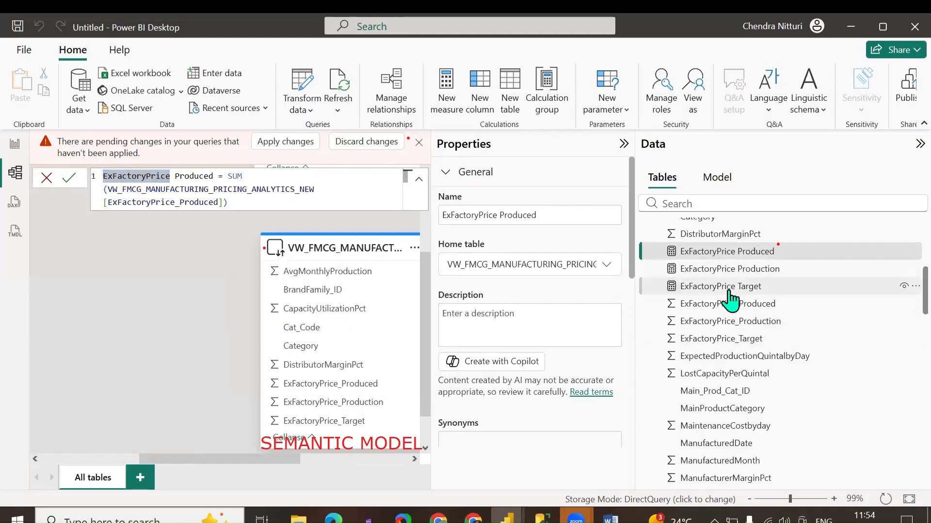
pyautogui.keyDown('shift'); pyautogui.click(720, 286); pyautogui.keyUp('shift')
pyautogui.scroll(-1, 506, 388)
pyautogui.scroll(-1, 506, 387)
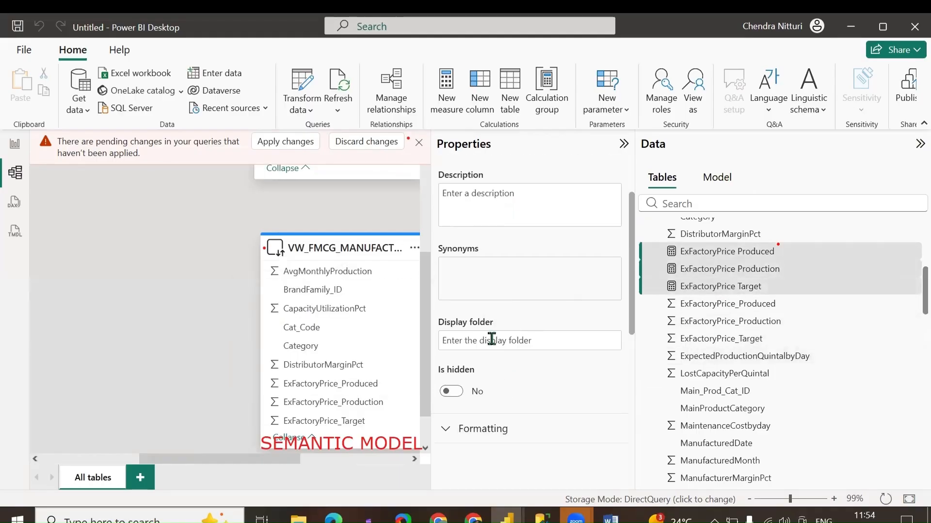
pyautogui.click(491, 340)
pyautogui.hotkey('ctrl', 'v')
pyautogui.press('Return')
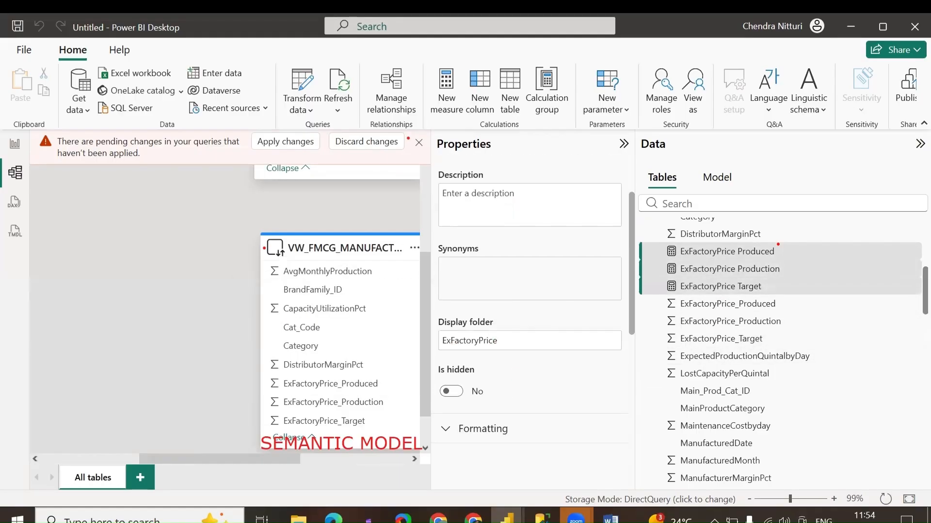
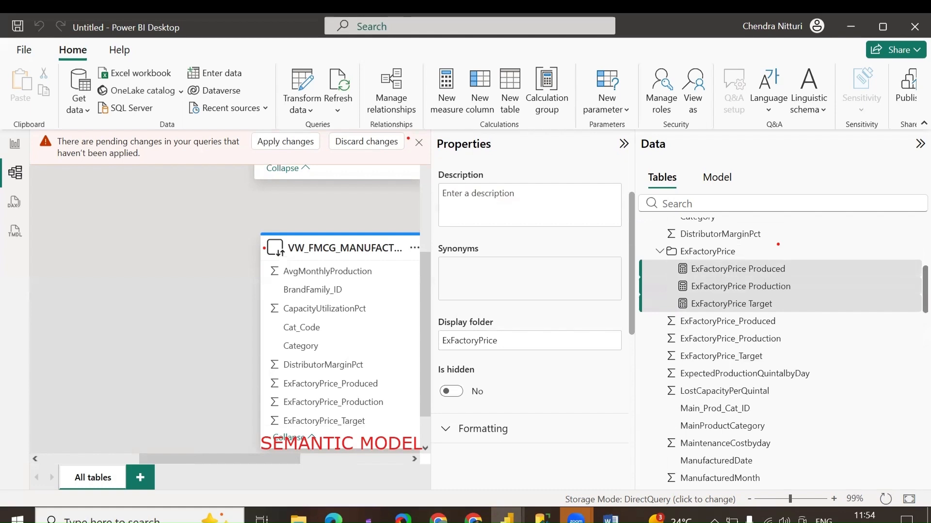
pyautogui.click(418, 144)
pyautogui.click(402, 169)
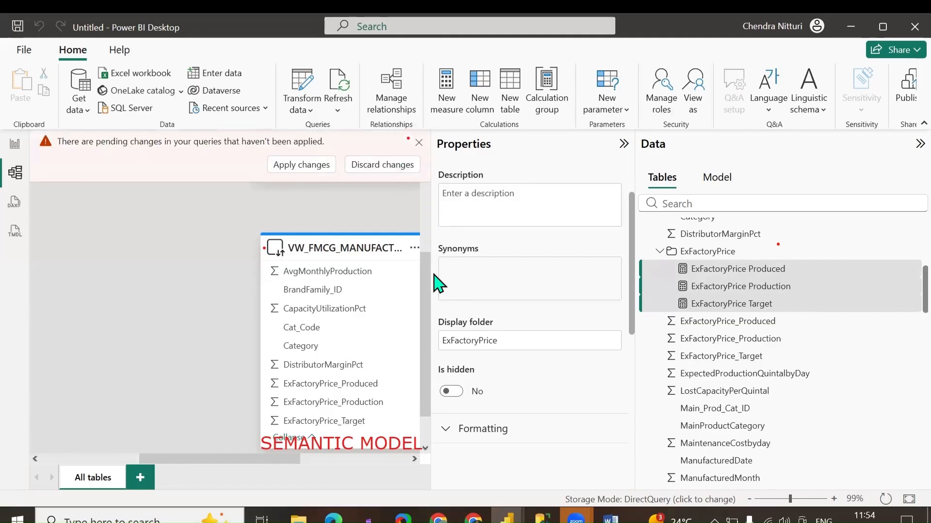
pyautogui.click(518, 314)
# Start saving a copy of the untitled report on this device, choosing the CoolBev Foods Pvt. Ltd folder as its location.
pyautogui.click(24, 50)
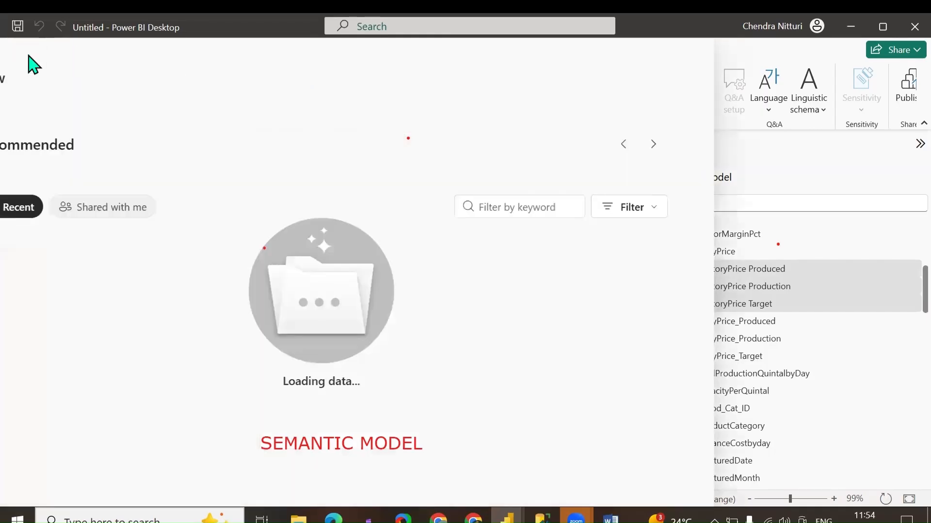
pyautogui.click(60, 183)
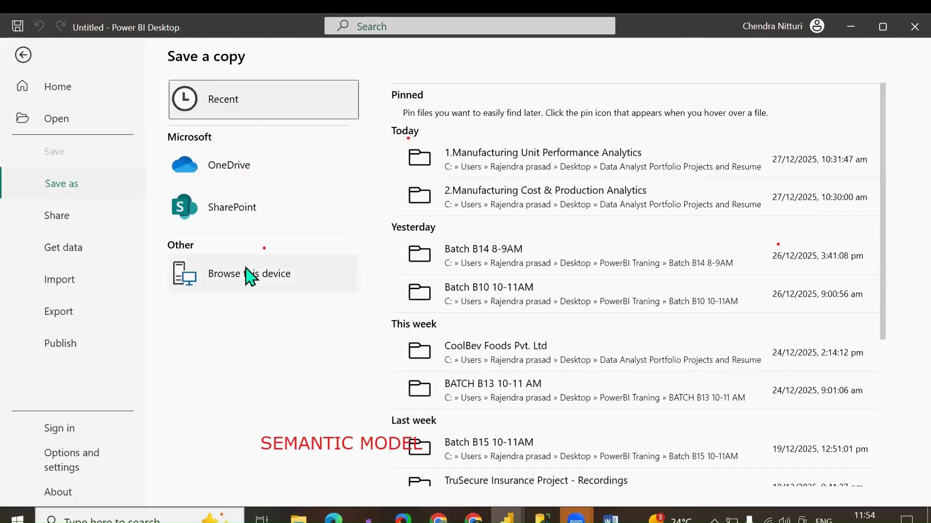
pyautogui.click(231, 280)
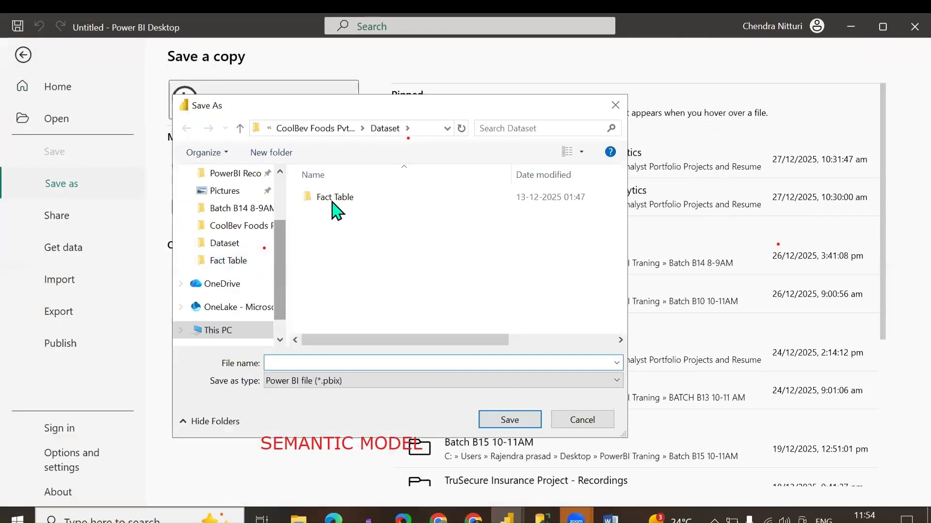
pyautogui.click(323, 135)
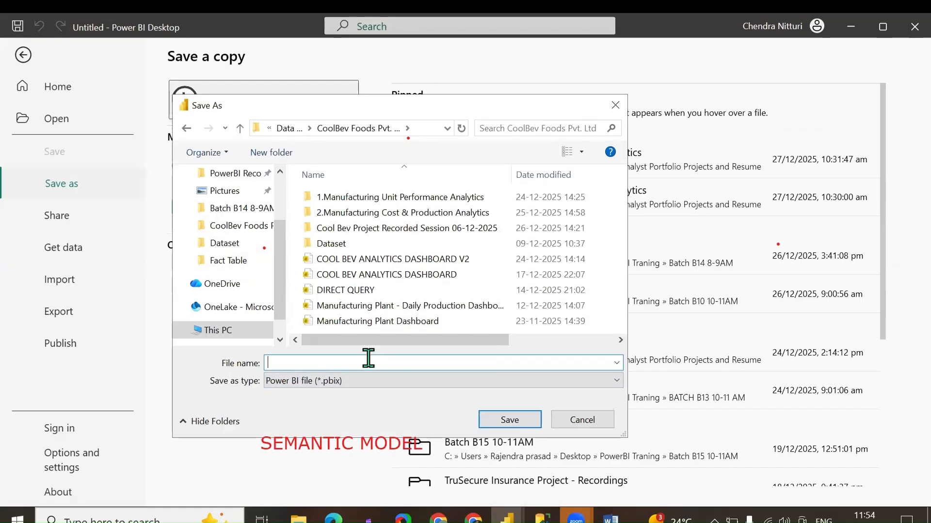
pyautogui.write('Manufactu')
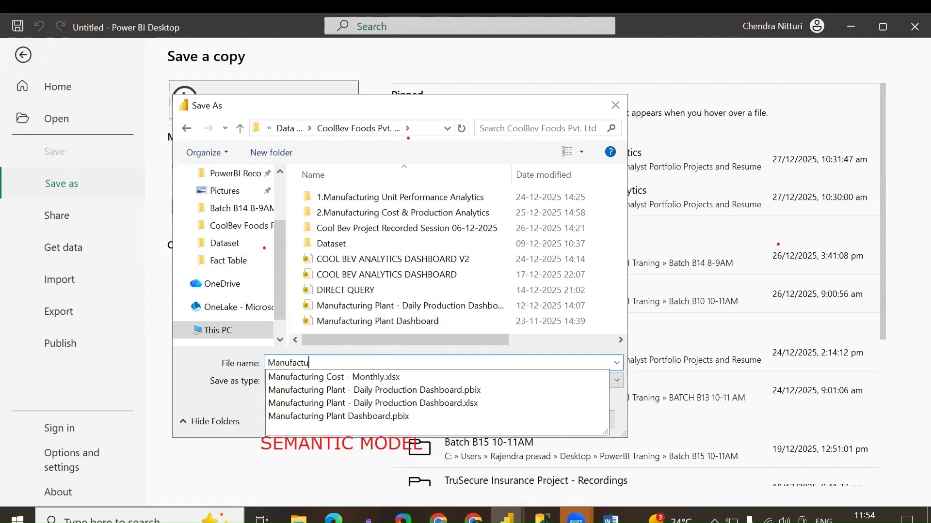
pyautogui.write('ring Unit Perf')
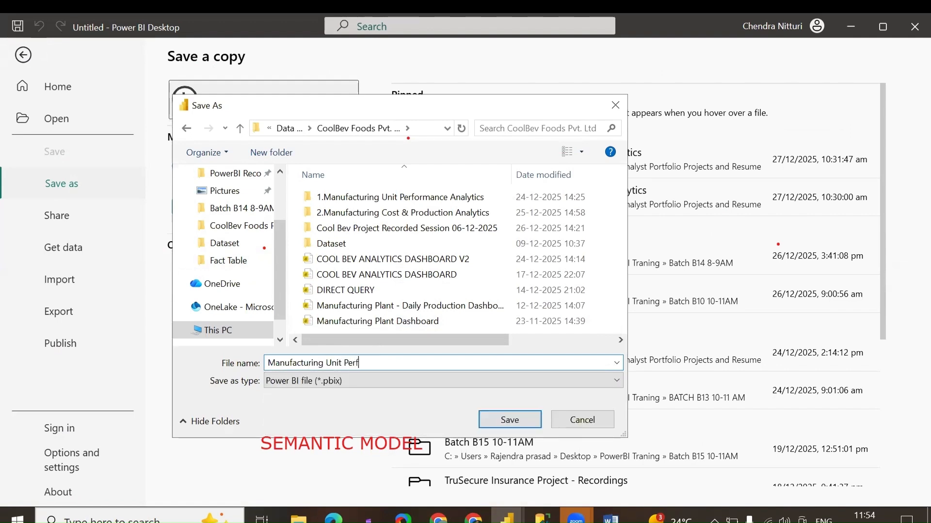
pyautogui.write('ormace')
pyautogui.press('BackSpace')
pyautogui.press('BackSpace')
pyautogui.press('BackSpace')
pyautogui.press('BackSpace')
pyautogui.press('BackSpace')
pyautogui.press('BackSpace')
pyautogui.press('BackSpace')
pyautogui.press('BackSpace')
pyautogui.press('BackSpace')
pyautogui.press('BackSpace')
pyautogui.press('BackSpace')
pyautogui.press('BackSpace')
pyautogui.press('BackSpace')
pyautogui.press('BackSpace')
pyautogui.press('BackSpace')
pyautogui.press('BackSpace')
pyautogui.press('BackSpace')
pyautogui.press('BackSpace')
pyautogui.press('BackSpace')
pyautogui.press('BackSpace')
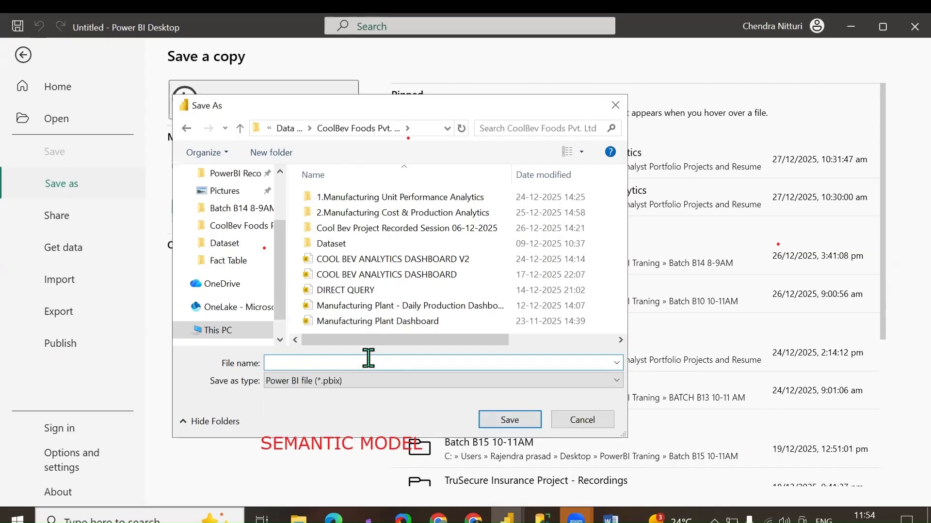
# Save the report as a Power BI file named Cool Bev Analytics Metrics, postponing the pending query changes.
pyautogui.write('Cool Be')
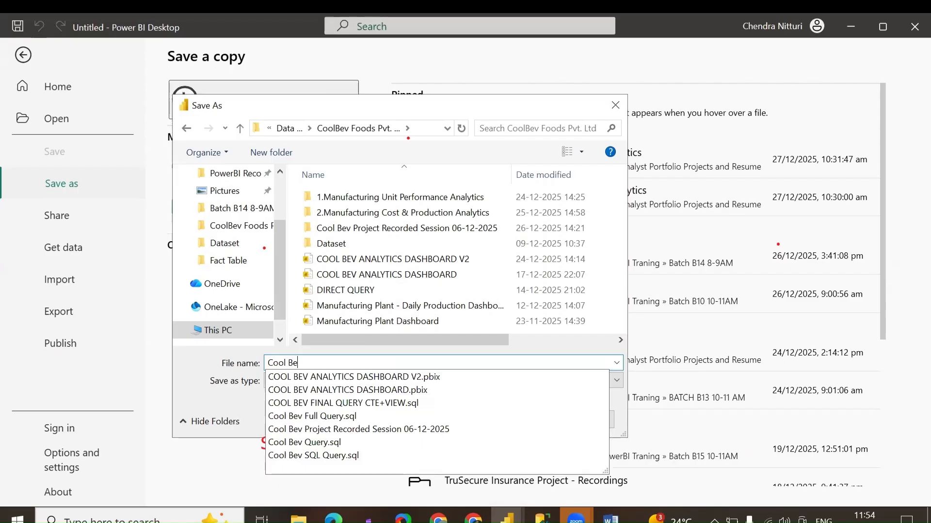
pyautogui.write('v Analytics')
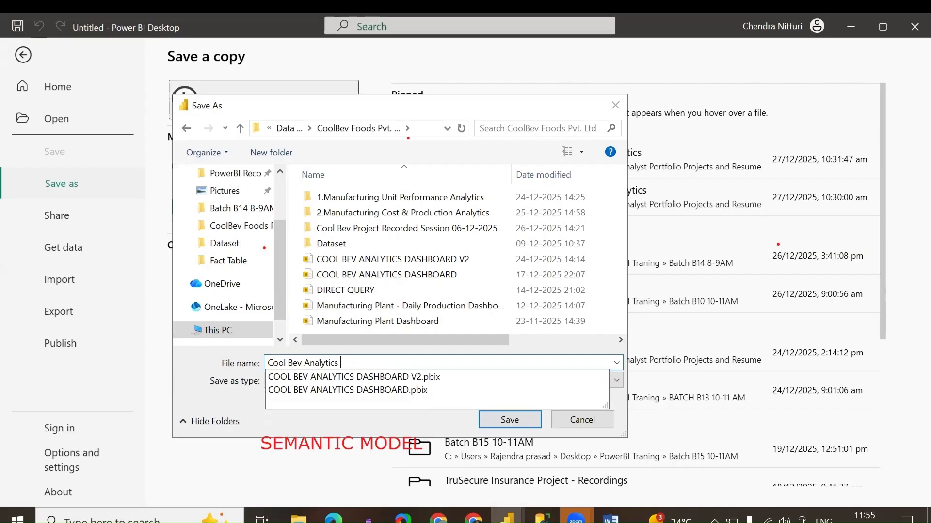
pyautogui.write('Metri')
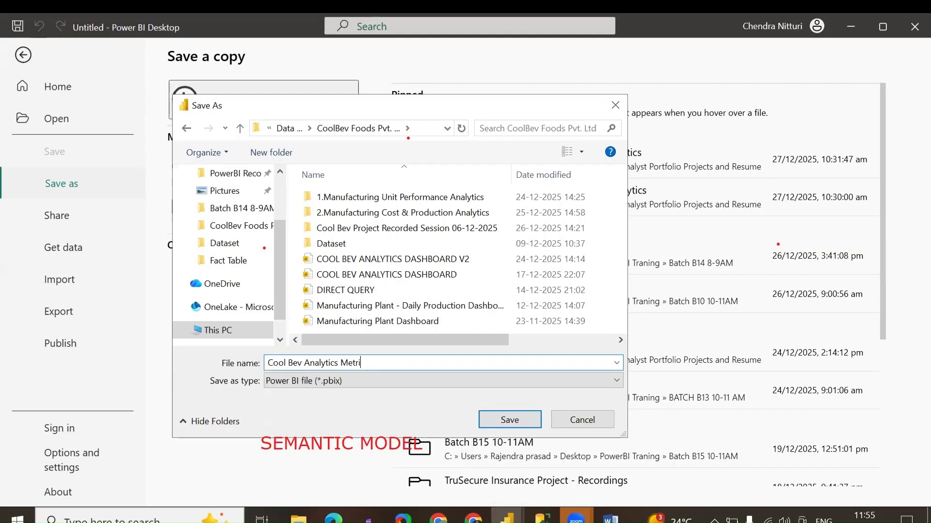
pyautogui.write('cs')
pyautogui.press('Return')
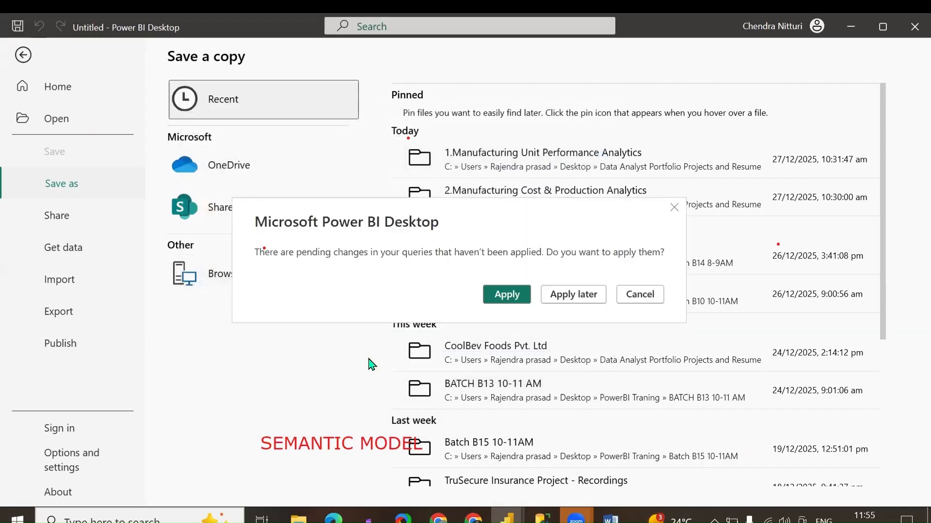
pyautogui.click(574, 295)
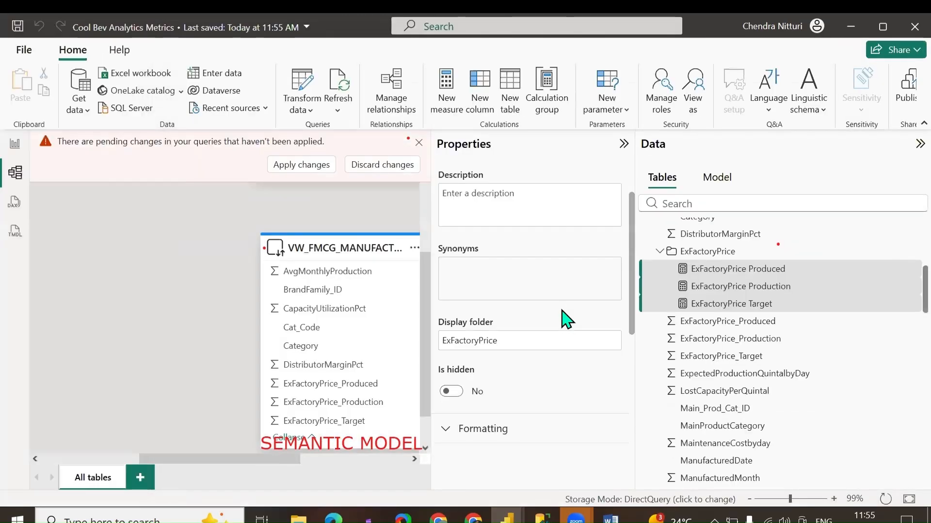
pyautogui.click(406, 167)
pyautogui.click(531, 313)
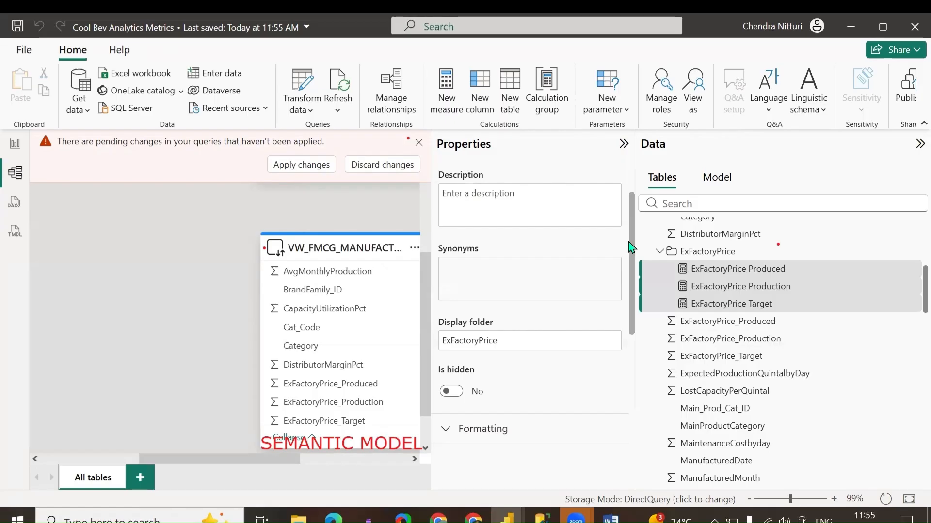
# Start a new measure in the manufacturing pricing table with the formula Profit PerPackExpected = SUM(VW_FMCG_MANUFACTURING_PRICING_ANALYTICS_NEW[ProfitPerPack_Expected]).
pyautogui.rightClick(745, 356)
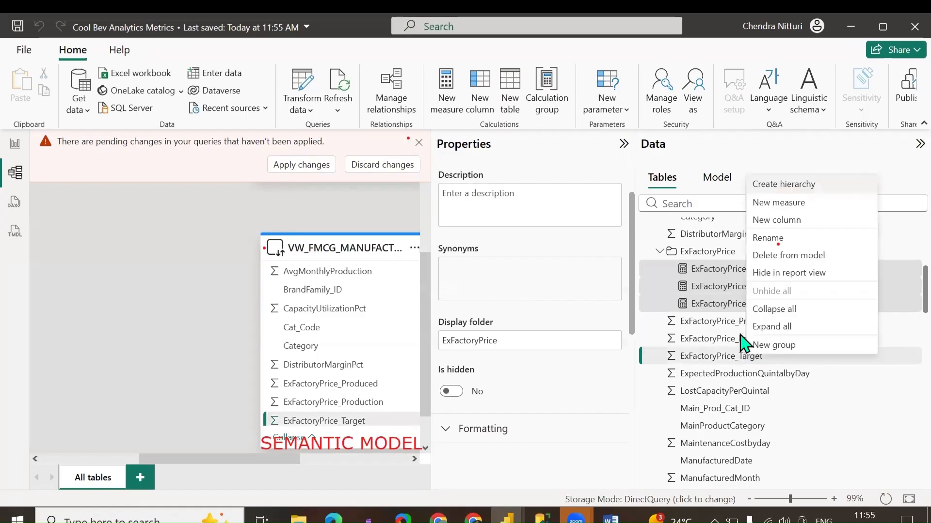
pyautogui.click(779, 206)
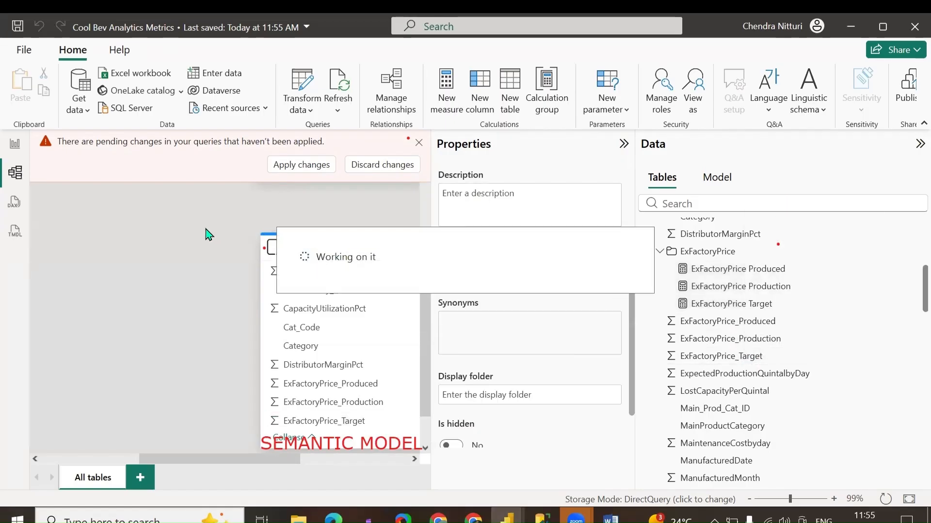
pyautogui.write('Profit PerPackExpected = SUM(VW_FMCG_MANUFACTURING_PRICING_ANALYTICS_NEW[ProfitPerPack Expected])')
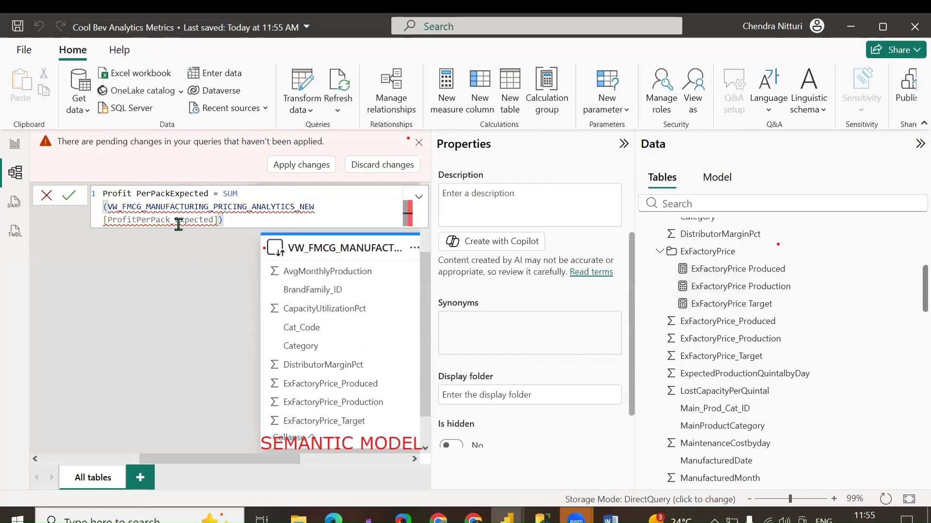
# Replace the summed column in the Profit PerPackExpected formula with ProfitPerPack_Target, remove the leftover text and commit the measure.
pyautogui.press('BackSpace')
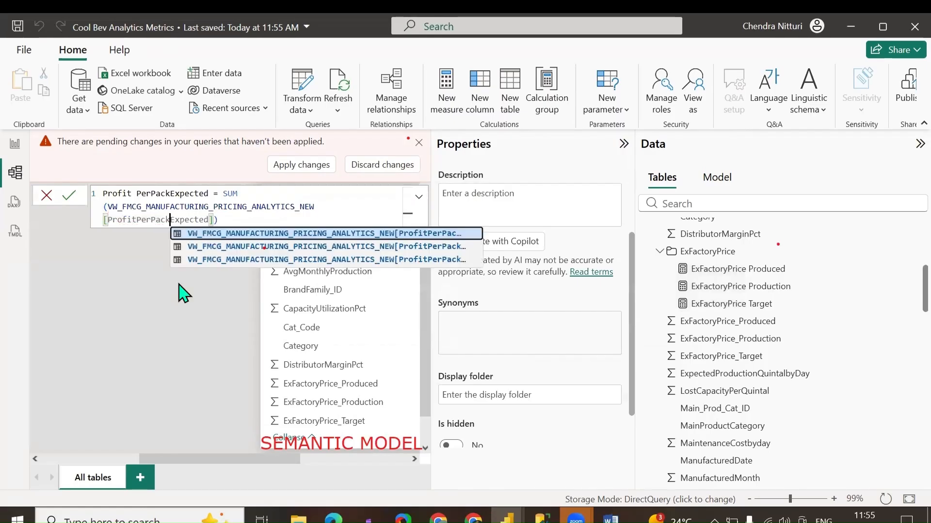
pyautogui.press('Down')
pyautogui.press('Down')
pyautogui.press('Tab')
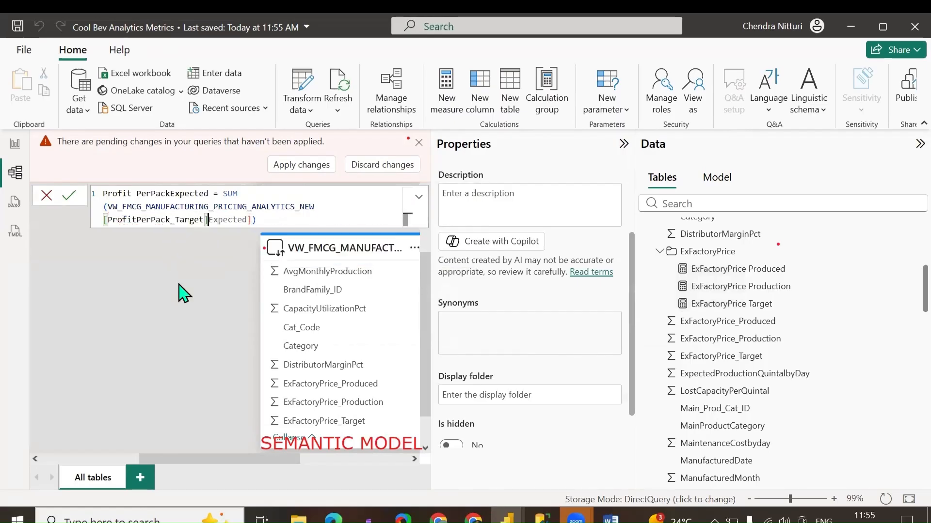
pyautogui.press('Delete')
pyautogui.press('Delete')
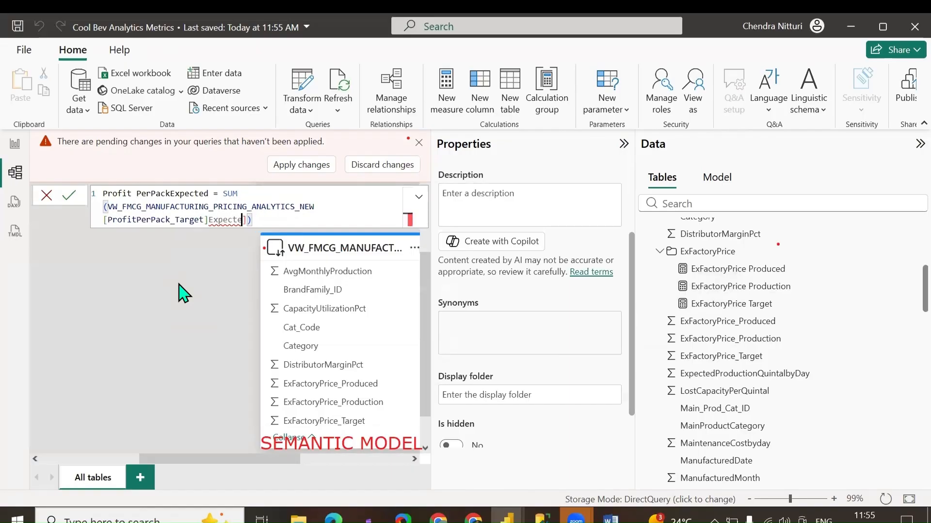
pyautogui.press('BackSpace')
pyautogui.press('BackSpace')
pyautogui.press('BackSpace')
pyautogui.press('BackSpace')
pyautogui.press('BackSpace')
pyautogui.press('BackSpace')
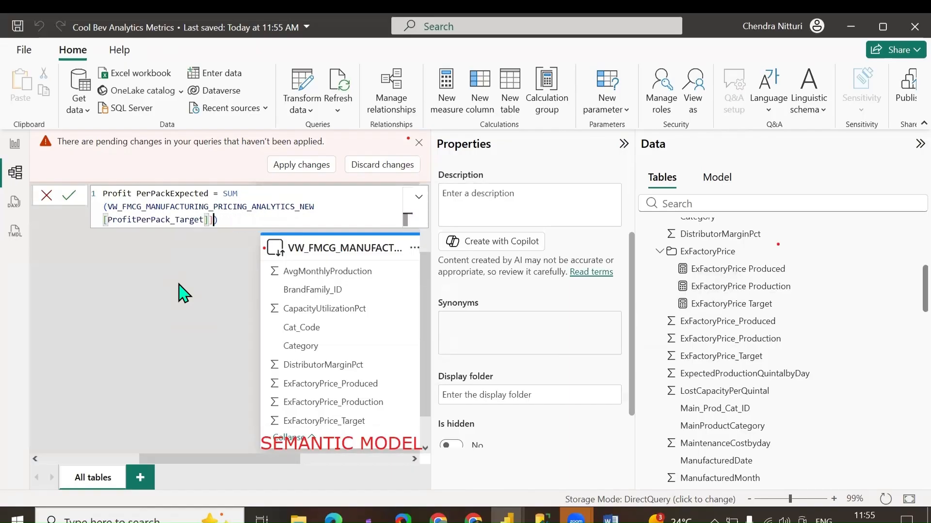
pyautogui.press('BackSpace')
pyautogui.press('Return')
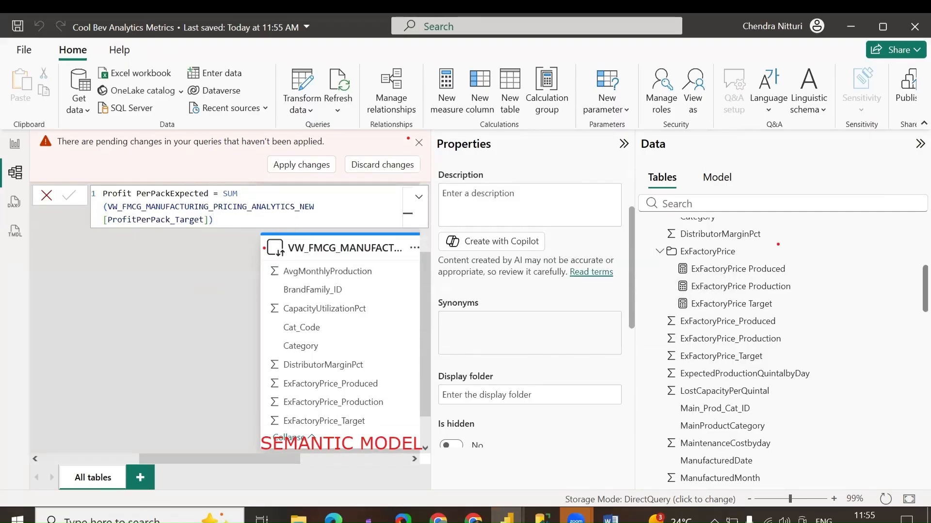
# Create the measure Profit PerPackProduced = SUM(VW_FMCG_MANUFACTURING_PRICING_ANALYTICS_NEW[ProfitPerPack_Produced]) in the same table.
pyautogui.rightClick(722, 407)
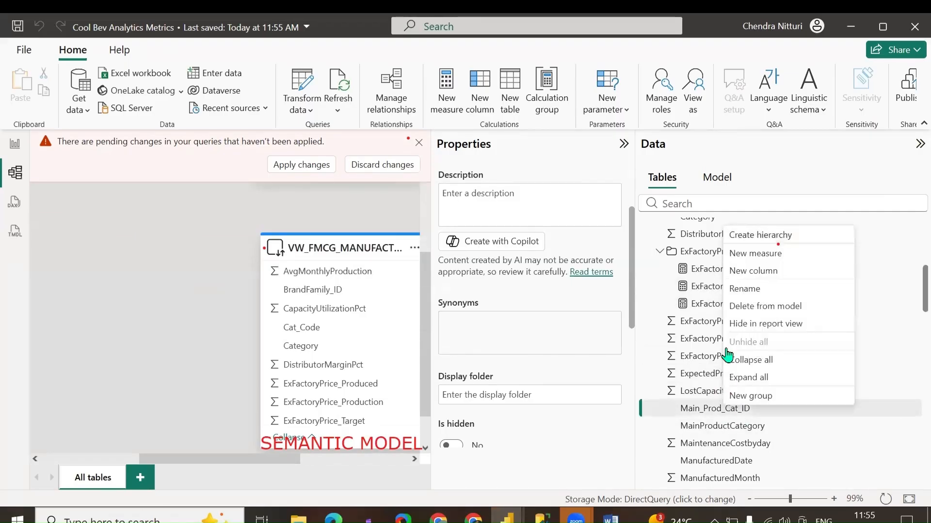
pyautogui.click(757, 255)
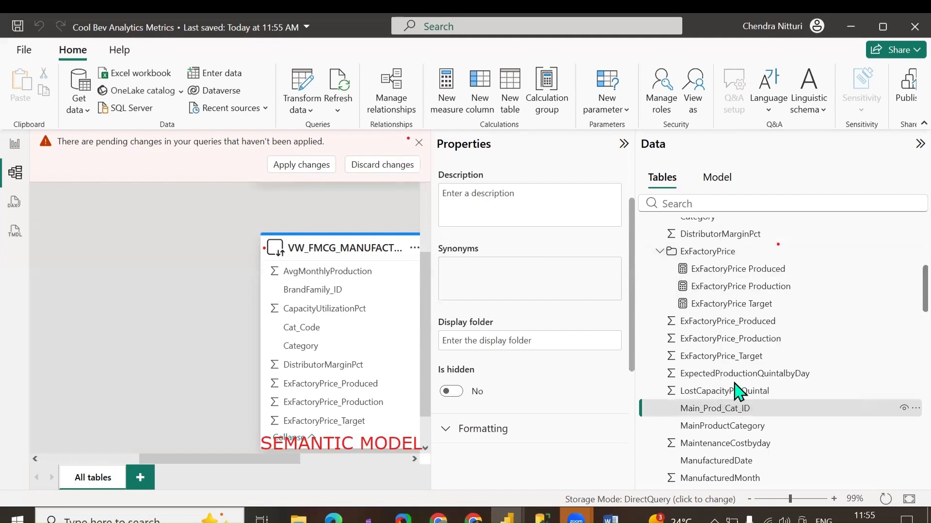
pyautogui.hotkey('ctrl', 'a')
pyautogui.write('Profit PerPackProduced = SUM(VW_FMCG_MANUFACTURING_PRICING_ANALYTICS_NEW[ProfitPerPack_Produced])')
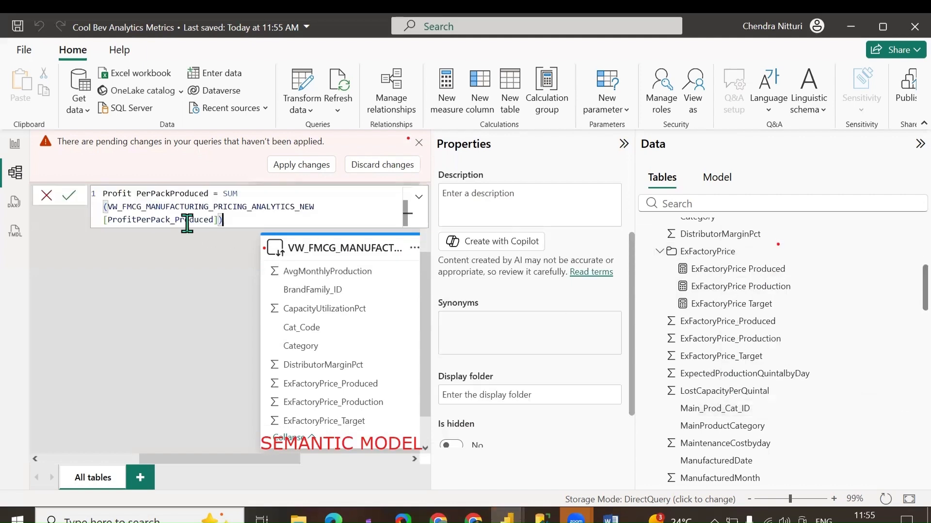
pyautogui.press('Return')
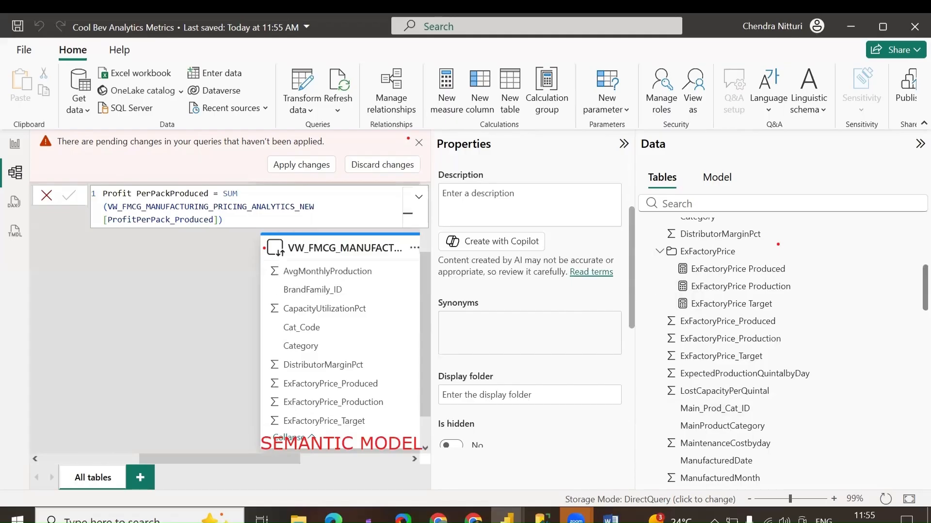
# Create the measure Profit PerPackProduction = SUM(VW_FMCG_MANUFACTURING_PRICING_ANALYTICS_NEW[ProfitPerPack_Production]) in the same table.
pyautogui.rightClick(753, 443)
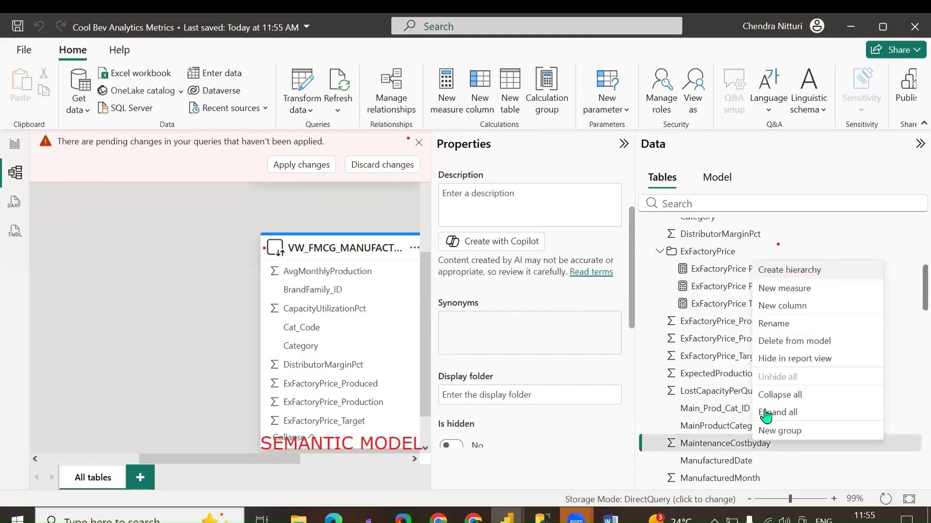
pyautogui.click(792, 294)
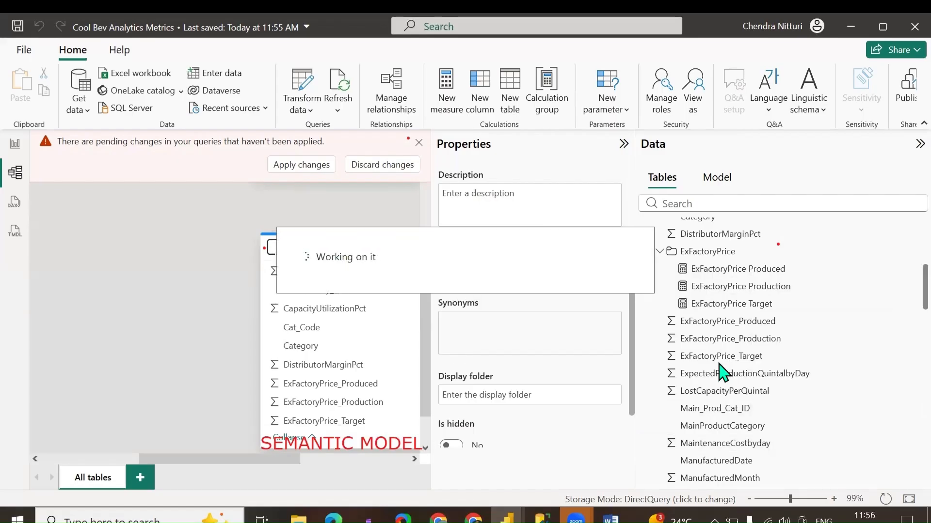
pyautogui.write('Profit PerPackProduction = SUM(VW_FMCG_MANUFACTURING_PRICING_ANALYTICS_NEW[ProfitPerPack_Production])')
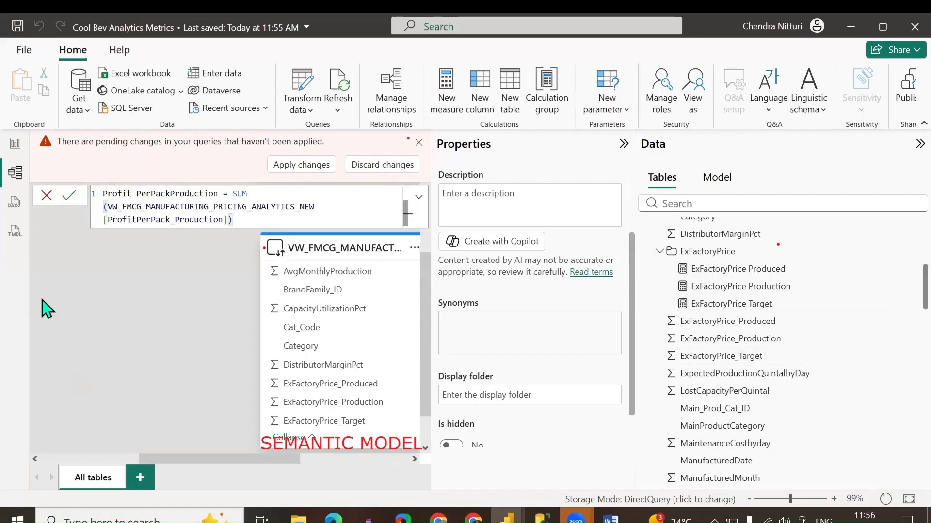
pyautogui.click(69, 197)
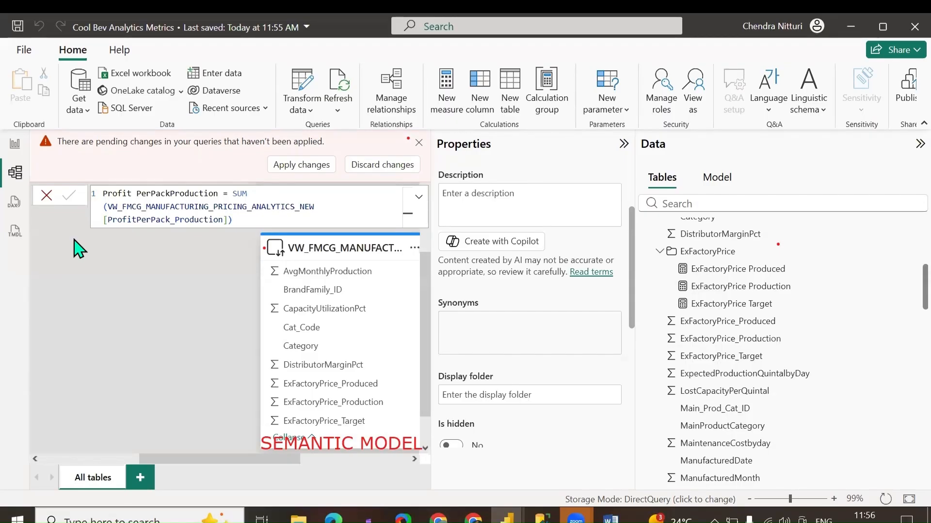
# Group the measures Profit PerPackExpected, Profit PerPackProduced and Profit PerPackProduction into a display folder named Profit.
pyautogui.scroll(-10, 752, 371)
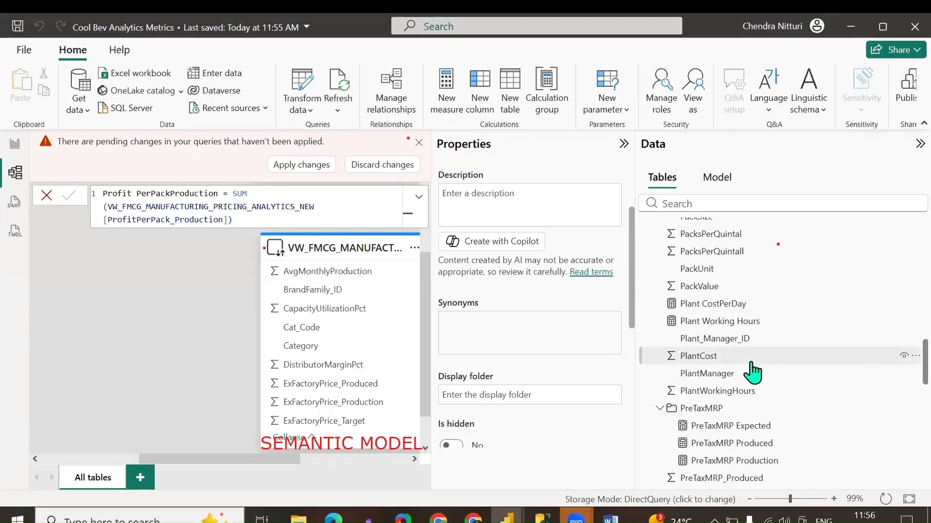
pyautogui.scroll(-5, 754, 376)
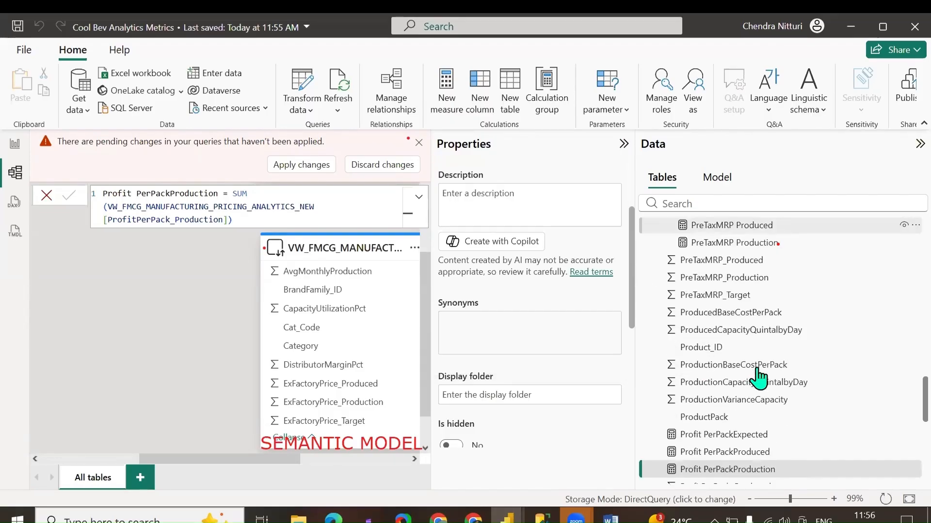
pyautogui.scroll(-3, 756, 376)
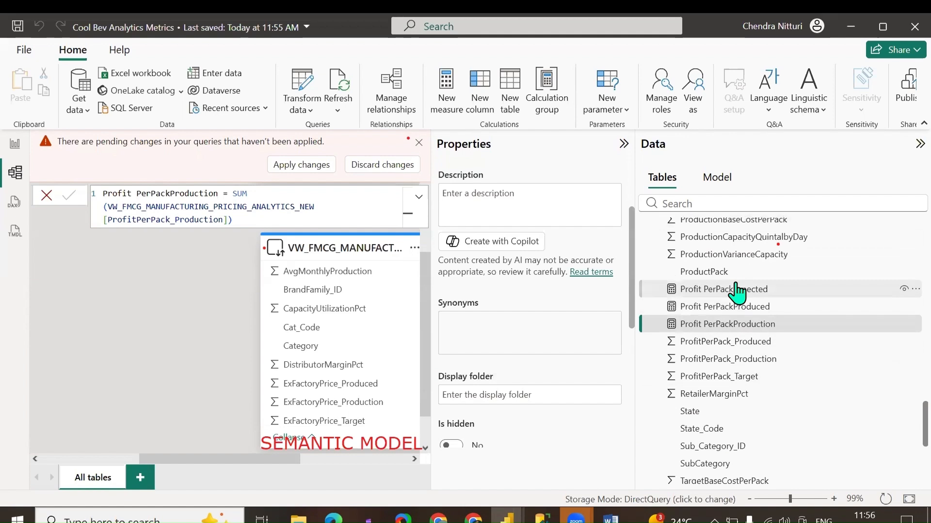
pyautogui.click(736, 291)
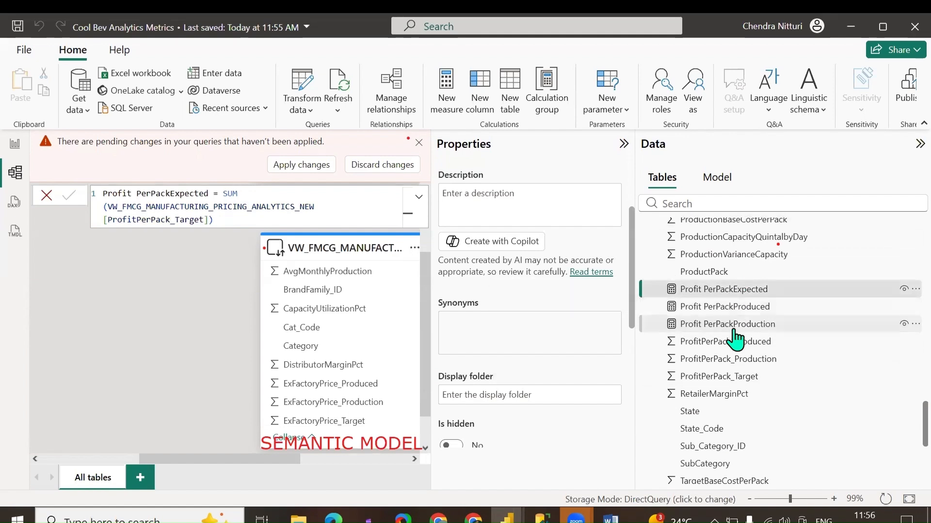
pyautogui.keyDown('shift'); pyautogui.click(713, 326); pyautogui.keyUp('shift')
pyautogui.click(507, 341)
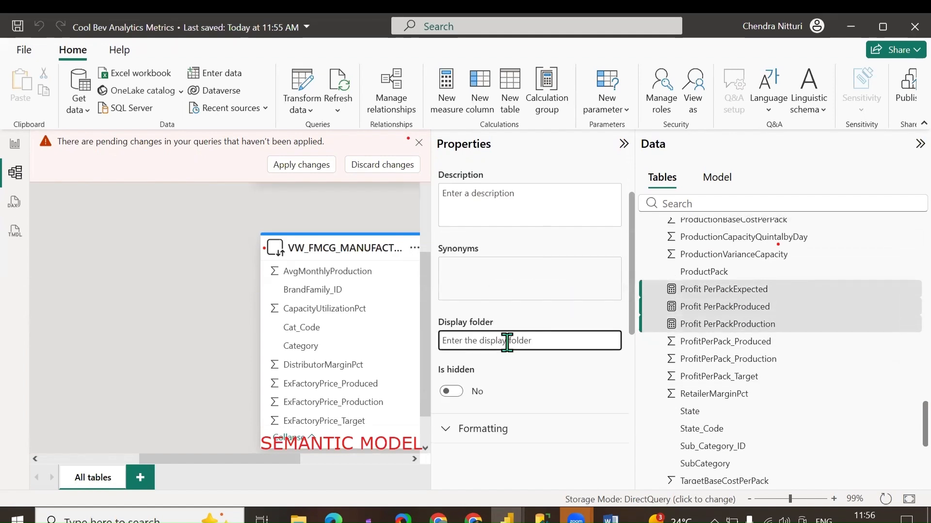
pyautogui.write('Profit')
pyautogui.press('Return')
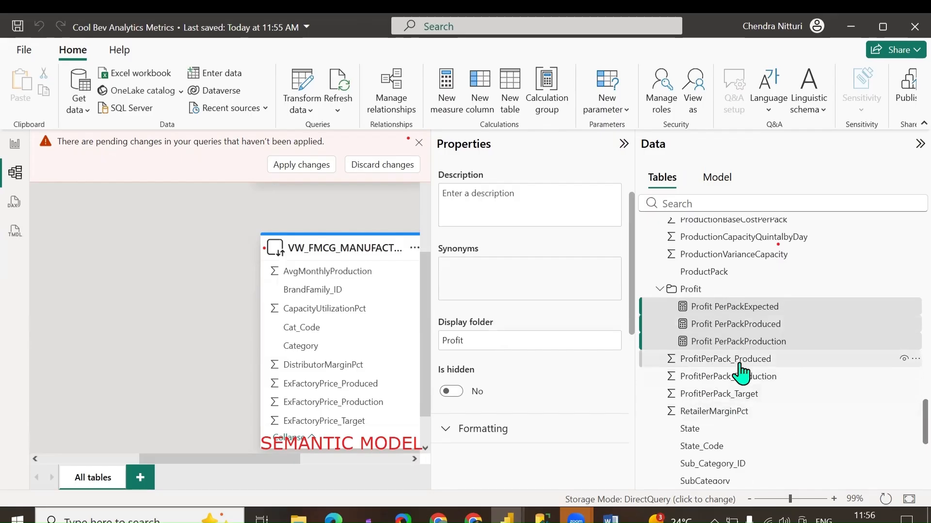
# Create the measure Packs PerQuintal = SUM(VW_FMCG_MANUFACTURING_PRICING_ANALYTICS_NEW[PacksPerQuintal]) in the manufacturing pricing table.
pyautogui.rightClick(699, 376)
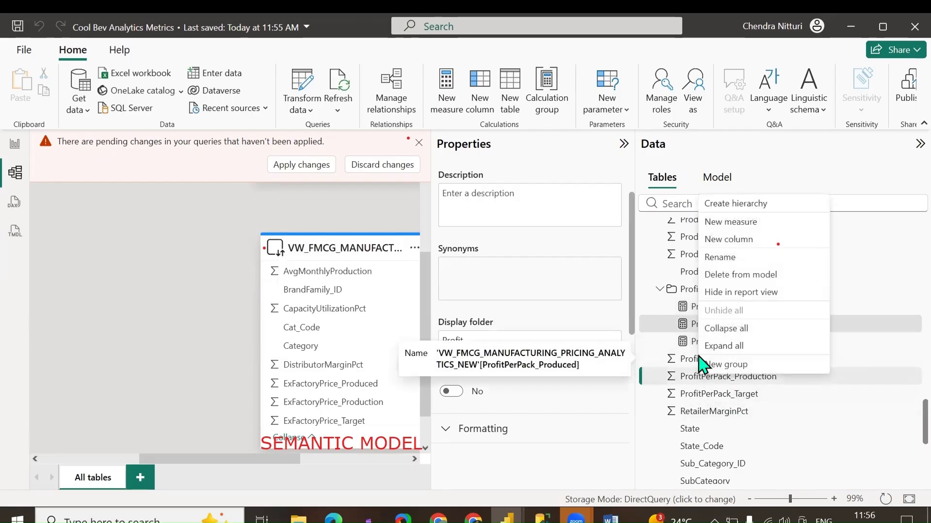
pyautogui.click(740, 226)
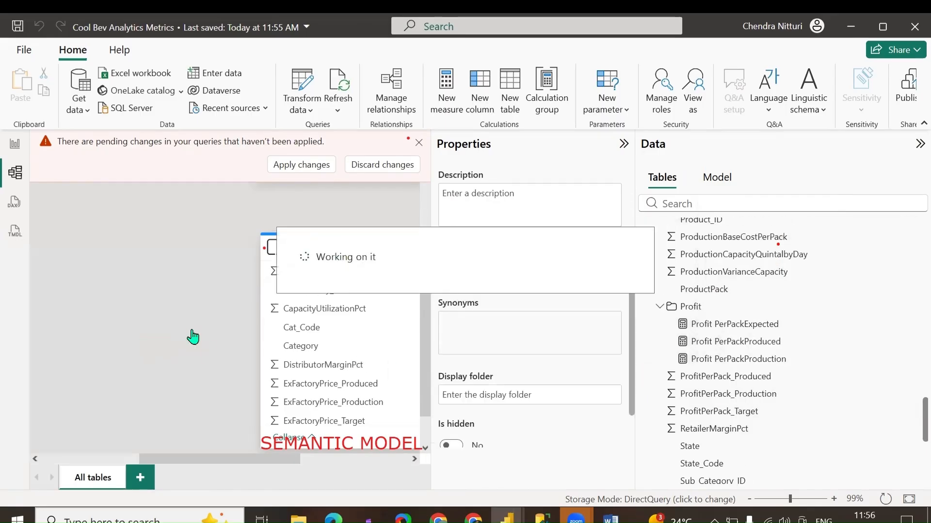
pyautogui.write('Packs PerQuintal = SUM(VW_FMCG_MANUFACTURING_PRICING_ANALYTICS_NEW[PacksPerQuintal])')
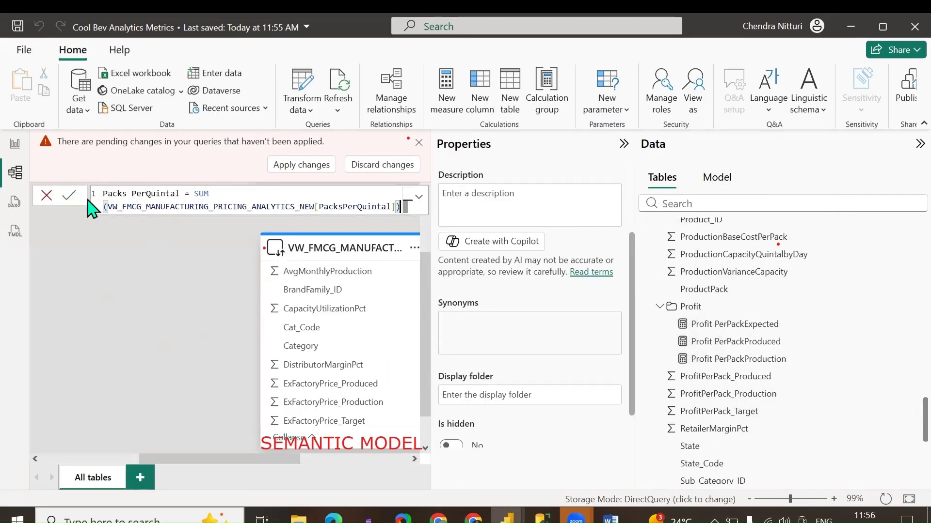
pyautogui.click(69, 195)
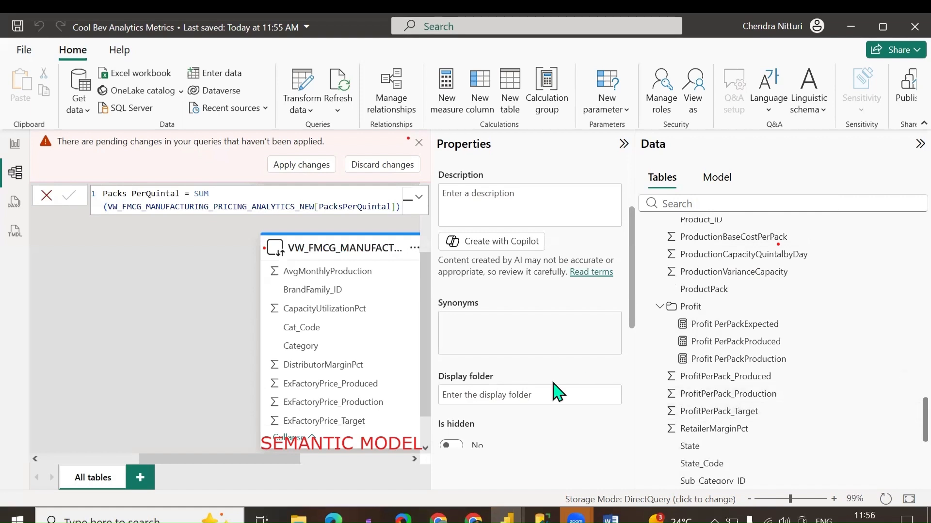
# Put the Packs PerQuintal measure in a display folder named Total RetailPacks.
pyautogui.click(543, 395)
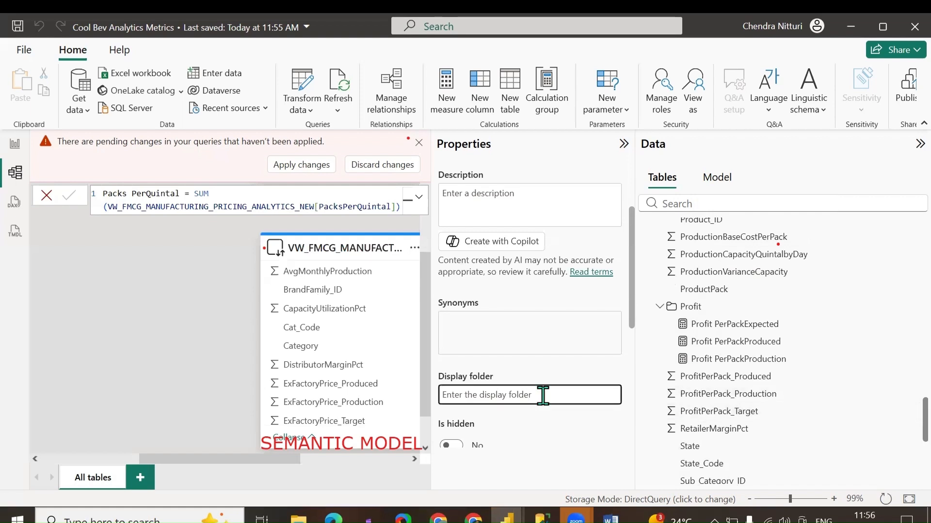
pyautogui.write('Total RetailPacks')
pyautogui.press('Return')
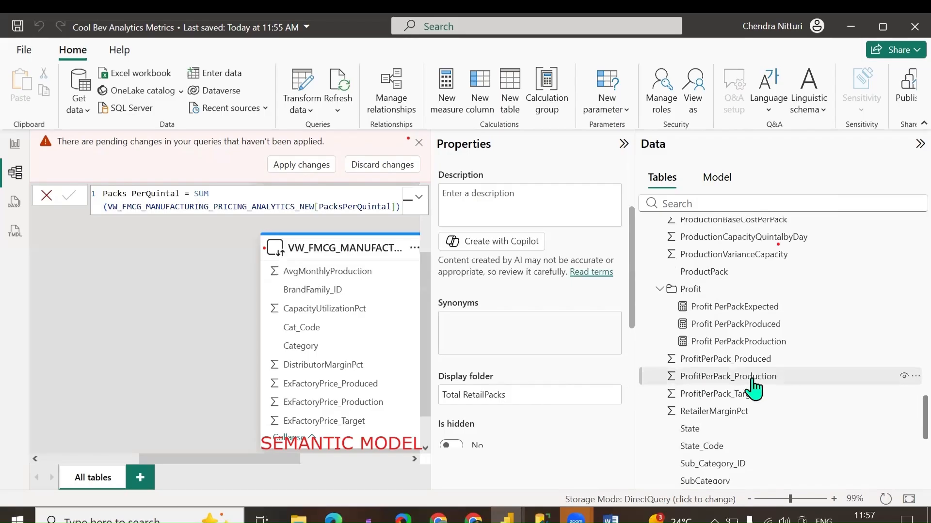
# Create the measure Total RetailPacksProduced = SUM(VW_FMCG_MANUFACTURING_PRICING_ANALYTICS_NEW[TotalRetailPacksProduced]) inside the Total RetailPacks folder.
pyautogui.scroll(6, 754, 388)
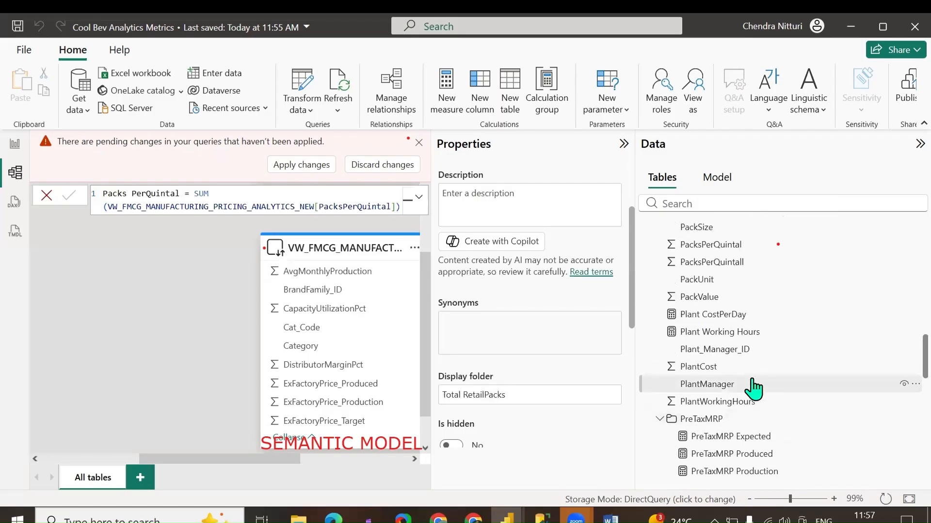
pyautogui.scroll(3, 754, 387)
pyautogui.scroll(-15, 754, 388)
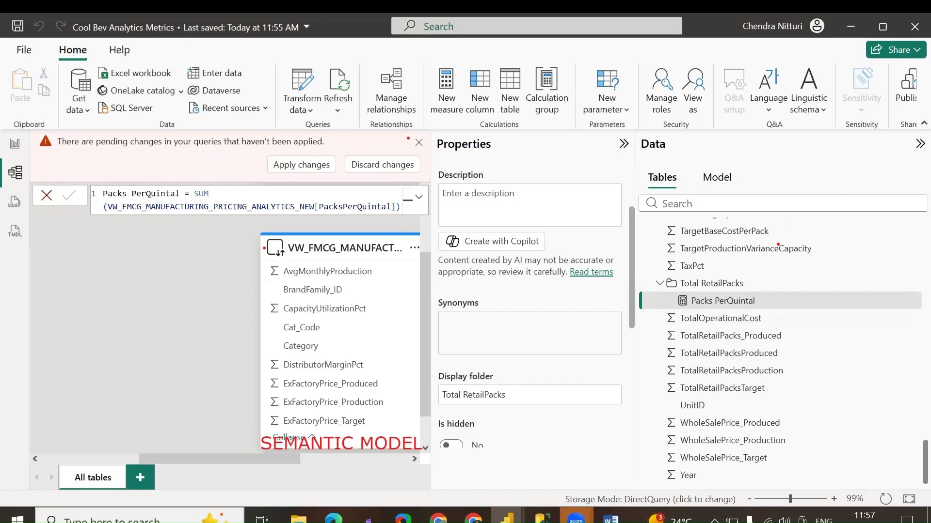
pyautogui.rightClick(735, 284)
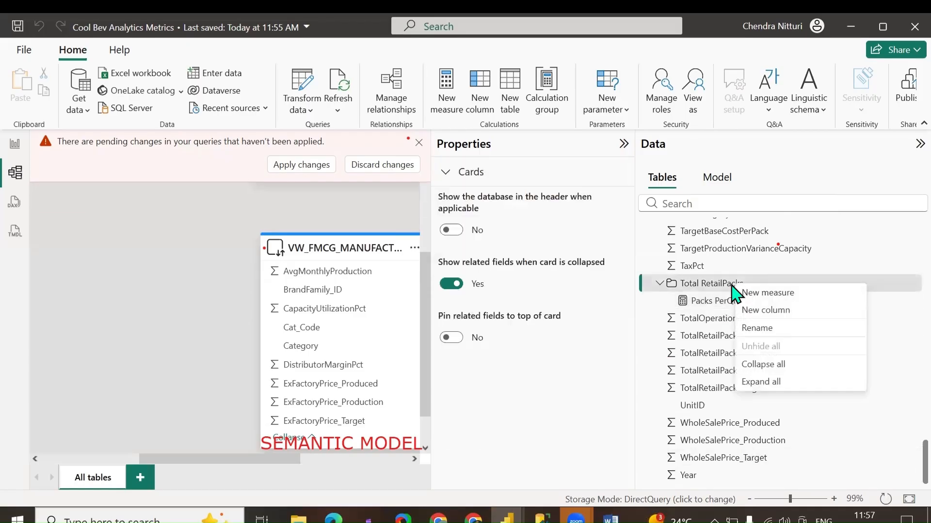
pyautogui.click(758, 294)
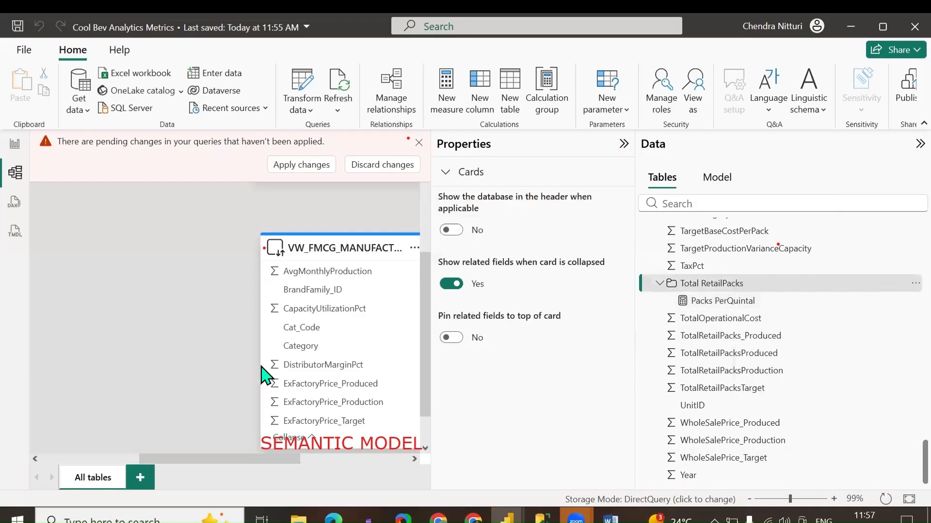
pyautogui.write('Total RetailPacksProduced = SUM(VW_FMCG_MANUFACTURING_PRICING_ANALYTICS_NEW[TotalRetailPacksProduced])')
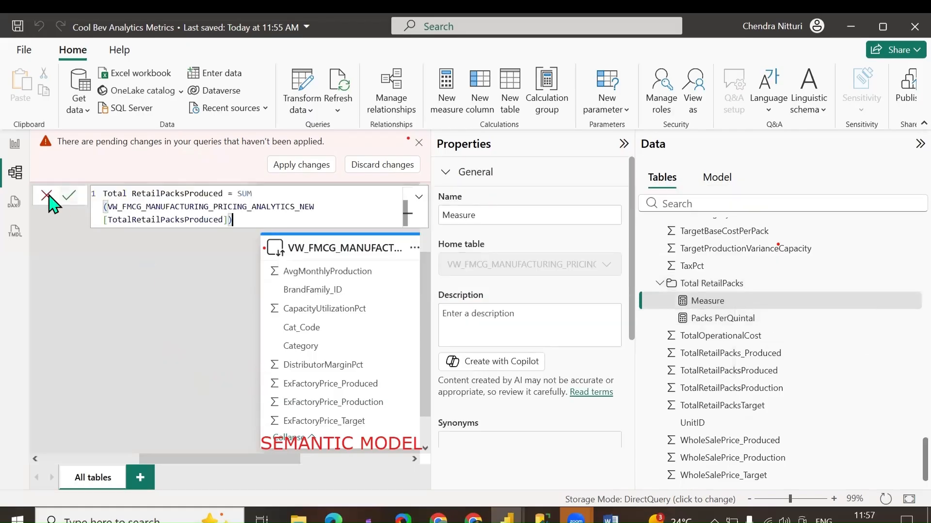
pyautogui.click(71, 197)
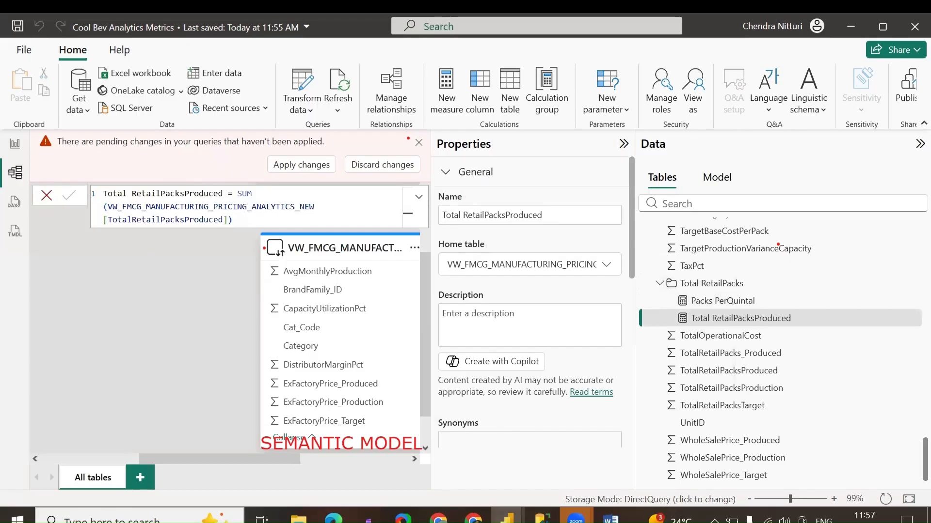
# Create the measure Total RetailPacksProduction = SUM(VW_FMCG_MANUFACTURING_PRICING_ANALYTICS_NEW[TotalRetailPacksProduction]) inside the Total RetailPacks folder.
pyautogui.rightClick(752, 320)
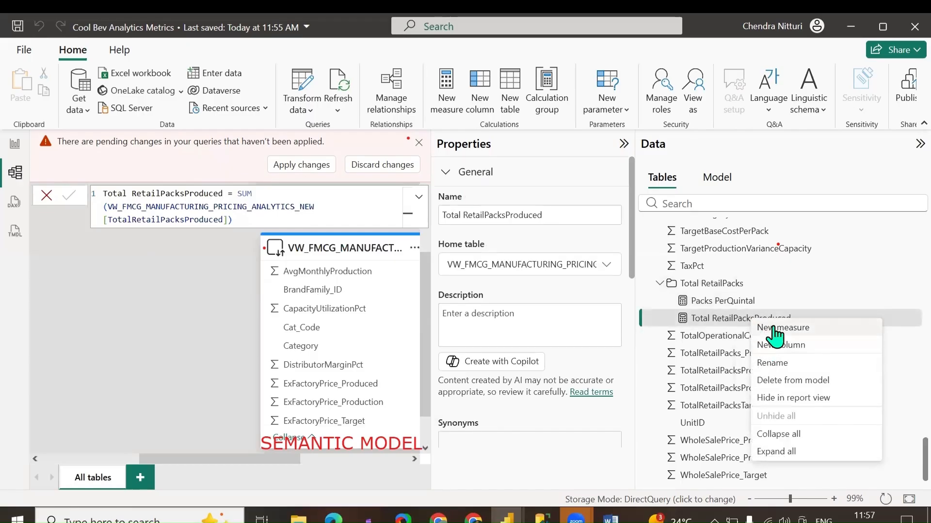
pyautogui.click(775, 329)
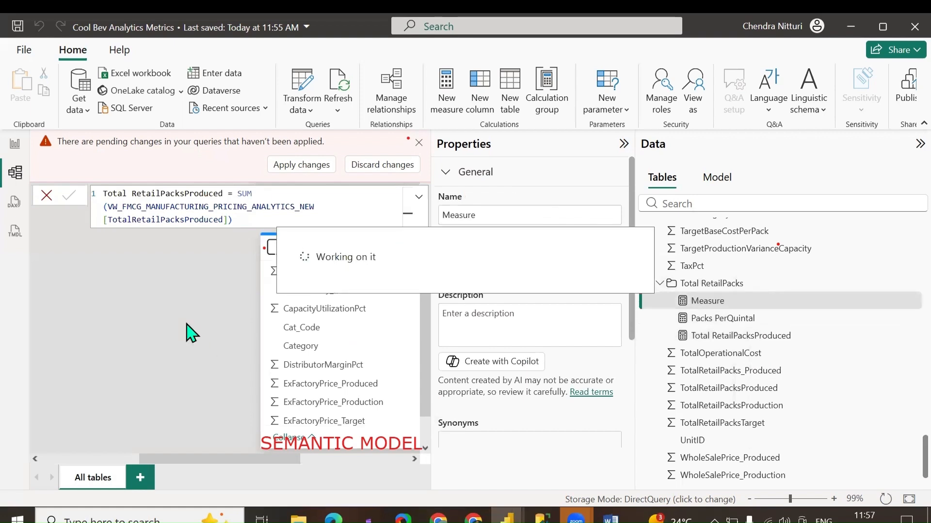
pyautogui.write('Total RetailPacksProduction = SUM(VW_FMCG_MANUFACTURING_PRICING_ANALYTICS_NEW[TotalRetailPacksProduction])')
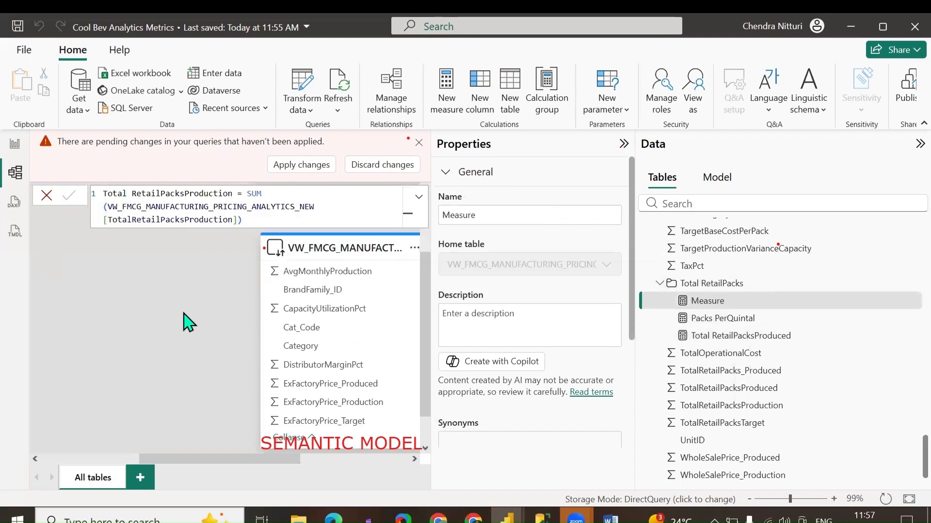
pyautogui.press('Return')
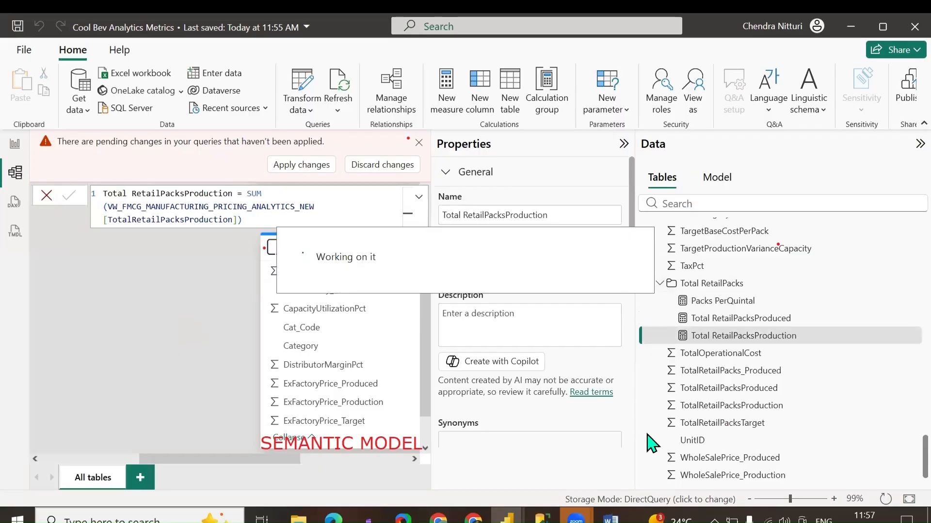
# Create the measure Total RetailPacksTarget = SUM(VW_FMCG_MANUFACTURING_PRICING_ANALYTICS_NEW[TotalRetailPacksTarget]) inside the Total RetailPacks folder.
pyautogui.rightClick(759, 326)
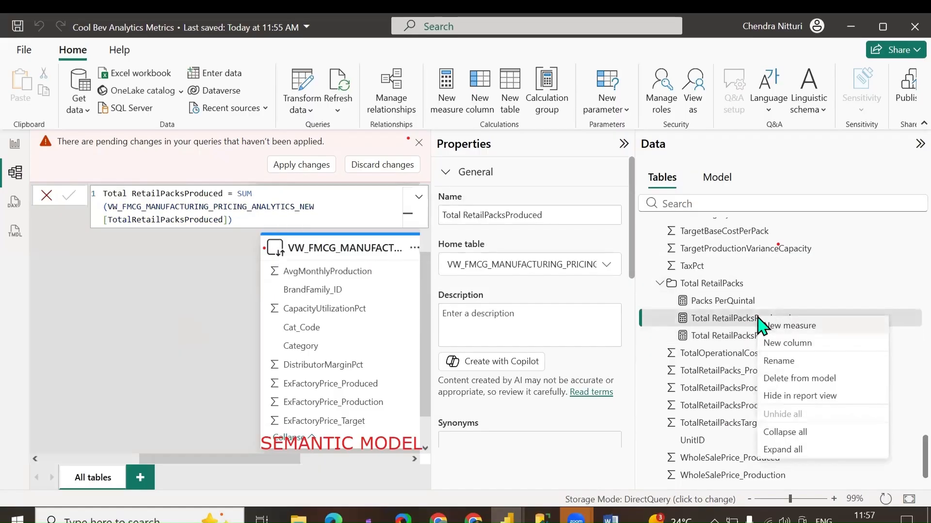
pyautogui.press('Escape')
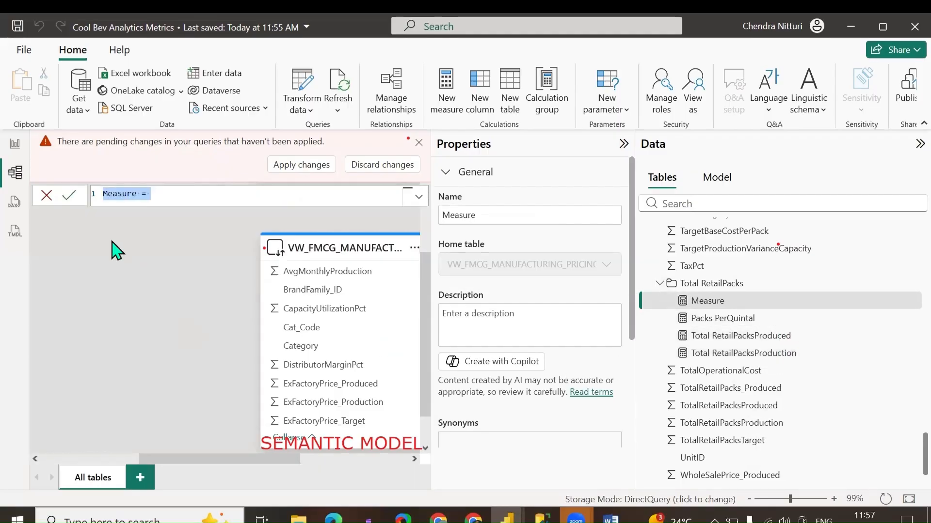
pyautogui.write('Total RetailPacksTarget = SUM(VW_FMCG_MANUFACTURING_PRICING_ANALYTICS_NEW[TotalRetailPacksTarget])')
pyautogui.press('Return')
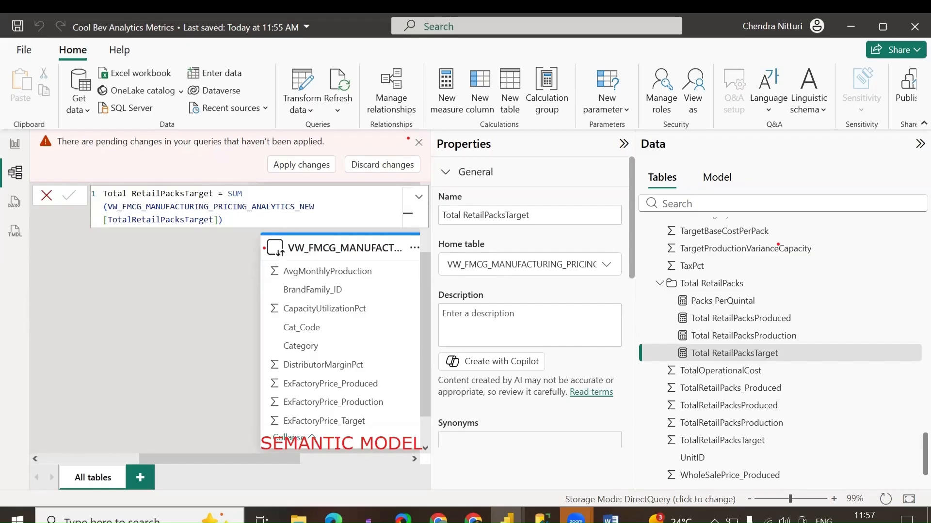
# Start a new measure outside the folders with the formula Wholesale Price Expected = SUM(VW_FMCG_MANUFACTURING_PRICING_ANALYTICS_NEW[WholesalePrice_Expected]).
pyautogui.scroll(-1, 727, 373)
pyautogui.rightClick(724, 371)
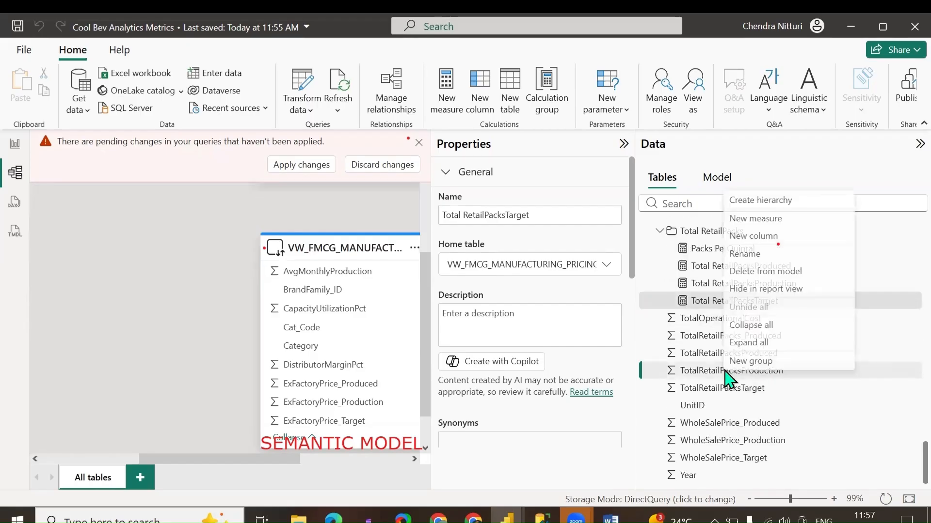
pyautogui.click(757, 219)
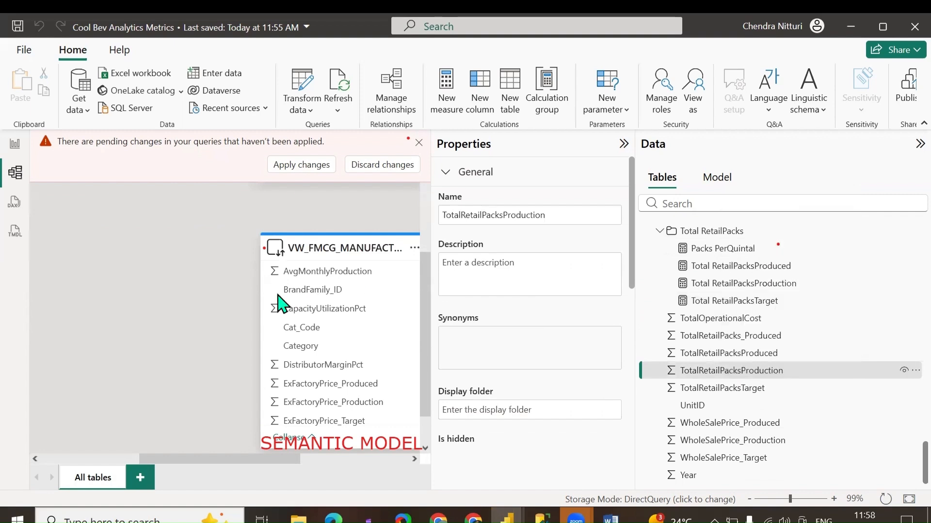
pyautogui.hotkey('ctrl', 'a')
pyautogui.write('Wholesale Price Expected = SUM(VW_FMCG_MANUFACTURING_PRICING_ANALYTICS_NEW[WholesalePrice_Expected])')
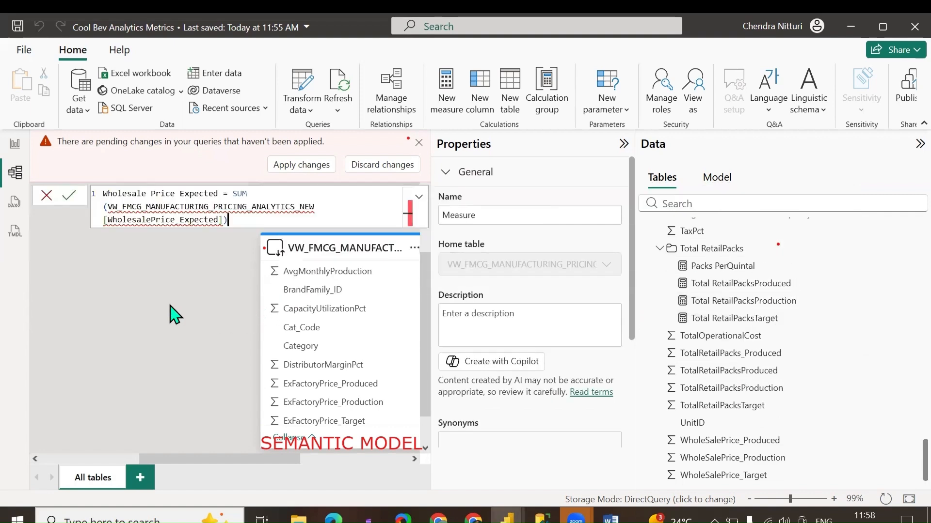
# Replace the summed column in the Wholesale Price Expected formula with WholeSalePrice_Target and commit the measure.
pyautogui.moveTo(180, 220); pyautogui.dragTo(218, 221)
pyautogui.write('ta')
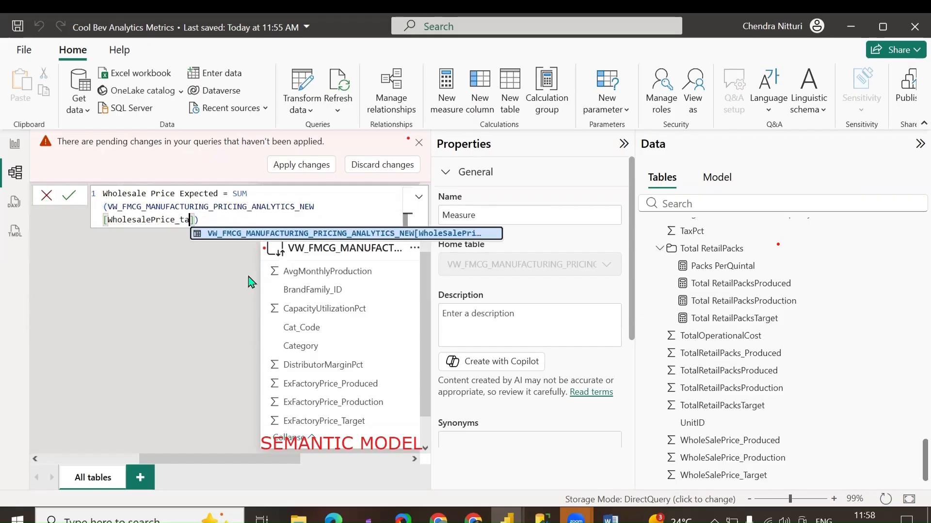
pyautogui.click(297, 236)
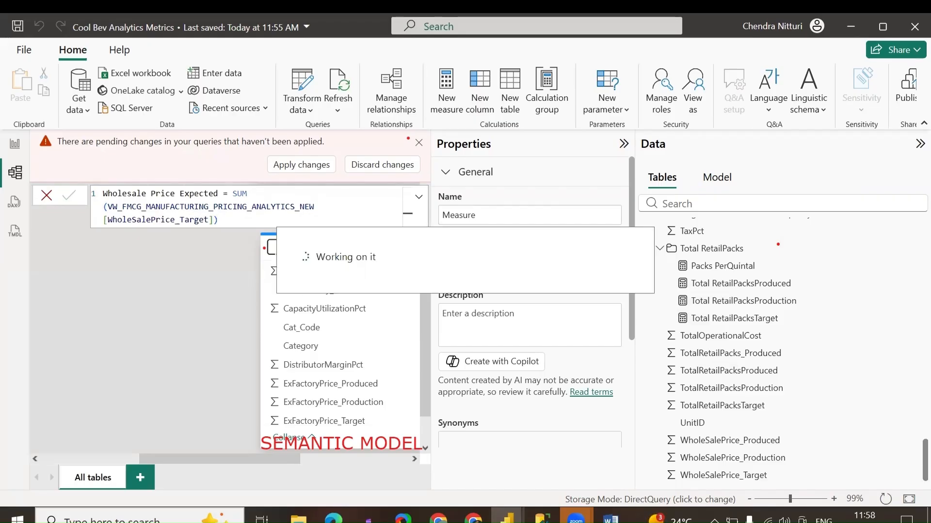
# Create the measure Wholesale Price Produced = SUM(VW_FMCG_MANUFACTURING_PRICING_ANALYTICS_NEW[WholesalePrice_Produced]) in the same table.
pyautogui.rightClick(713, 431)
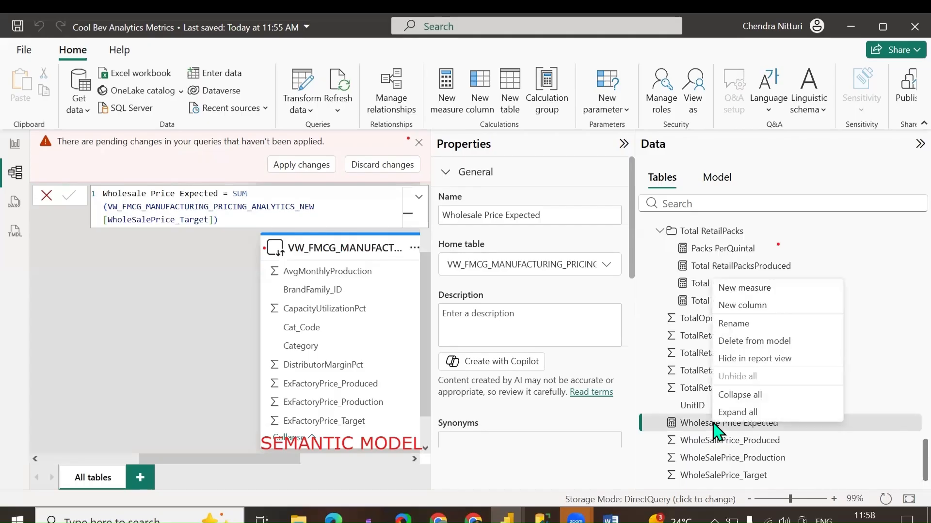
pyautogui.click(744, 289)
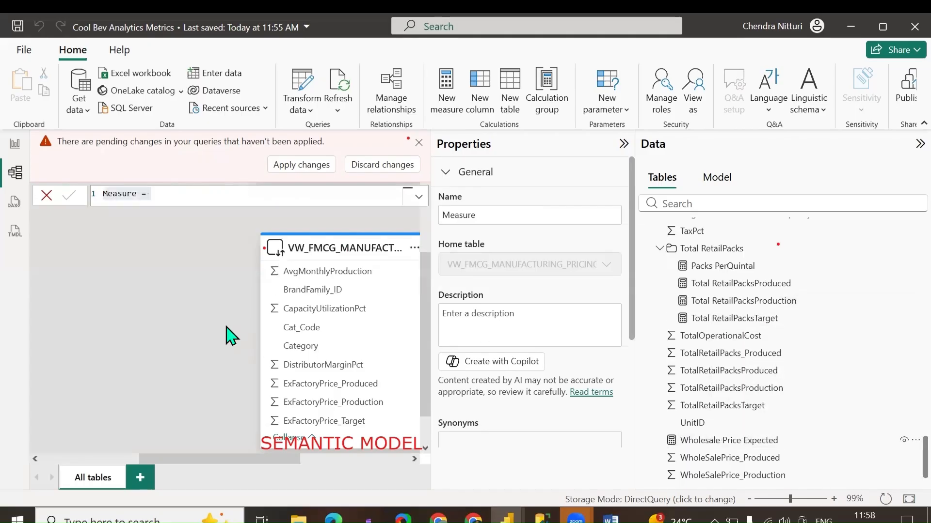
pyautogui.hotkey('ctrl', 'a')
pyautogui.write('Wholesale Price Produced = SUM(VW_FMCG_MANUFACTURING_PRICING_ANALYTICS_NEW[WholesalePrice_Produced])')
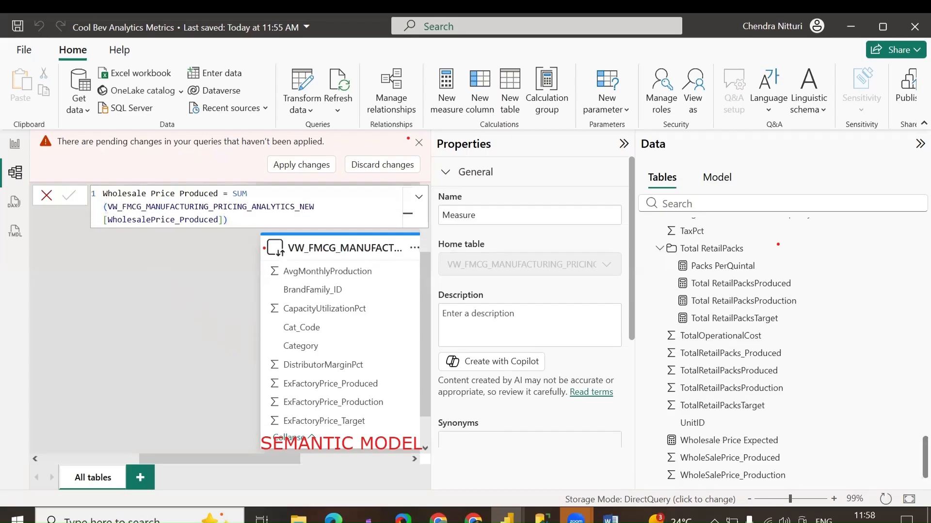
pyautogui.press('Return')
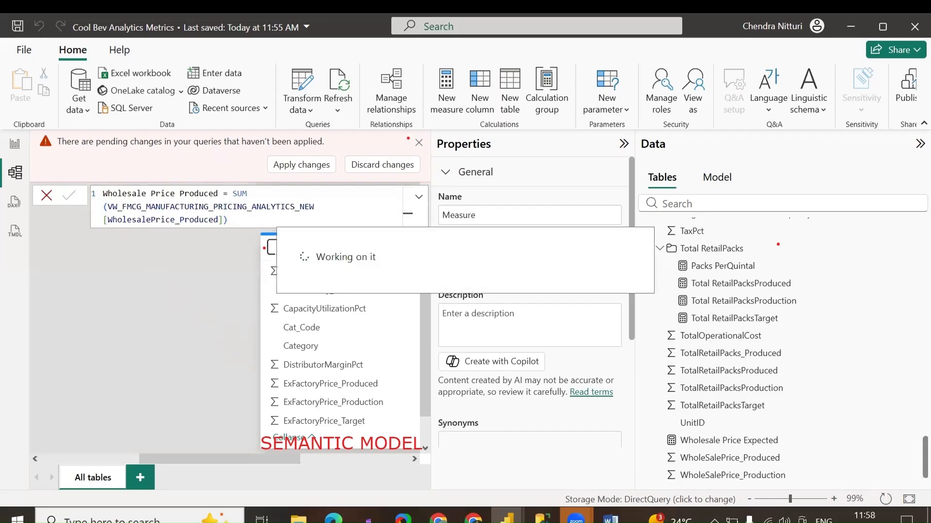
# Create the measure Wholesale Price Production = SUM(VW_FMCG_MANUFACTURING_PRICING_ANALYTICS_NEW[WholesalePrice_Production]) in the same table.
pyautogui.rightClick(722, 422)
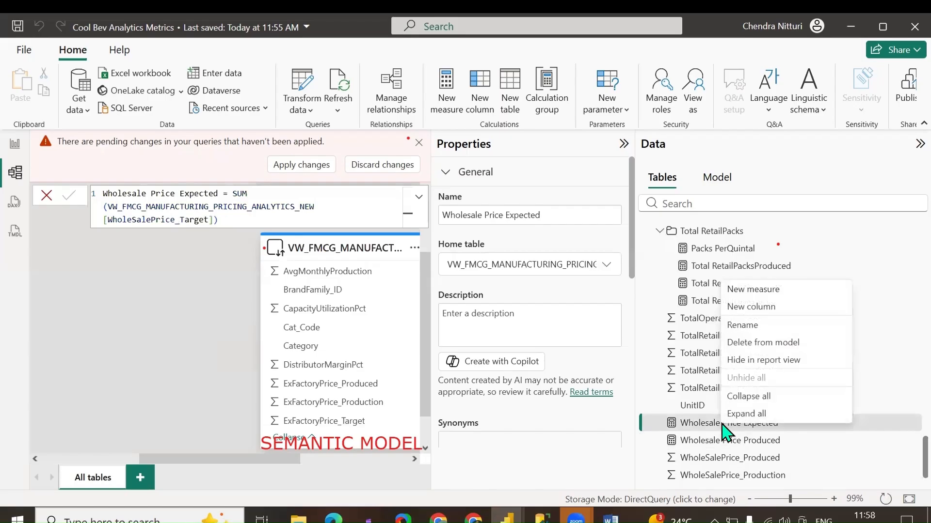
pyautogui.click(738, 291)
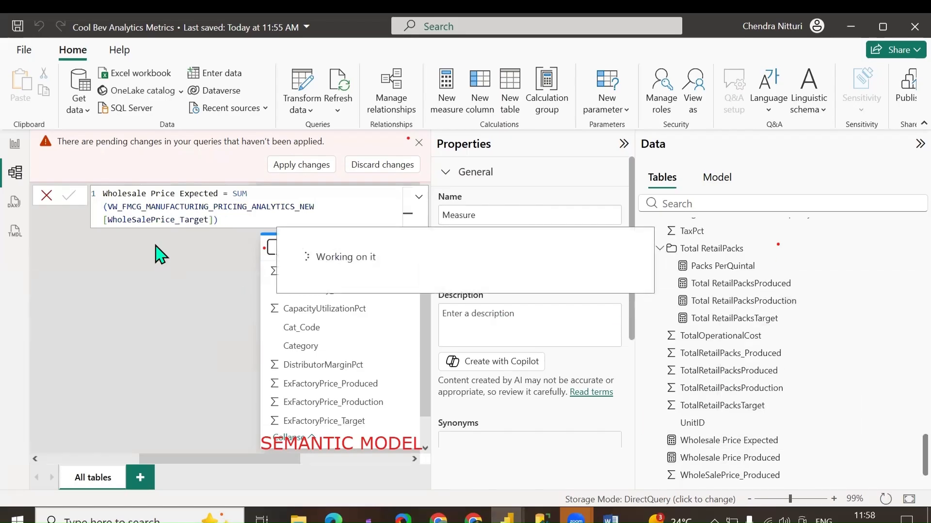
pyautogui.write('Wholesale Price Production = SUM(VW_FMCG_MANUFACTURING_PRICING_ANALYTICS_NEW[WholesalePrice_Production])')
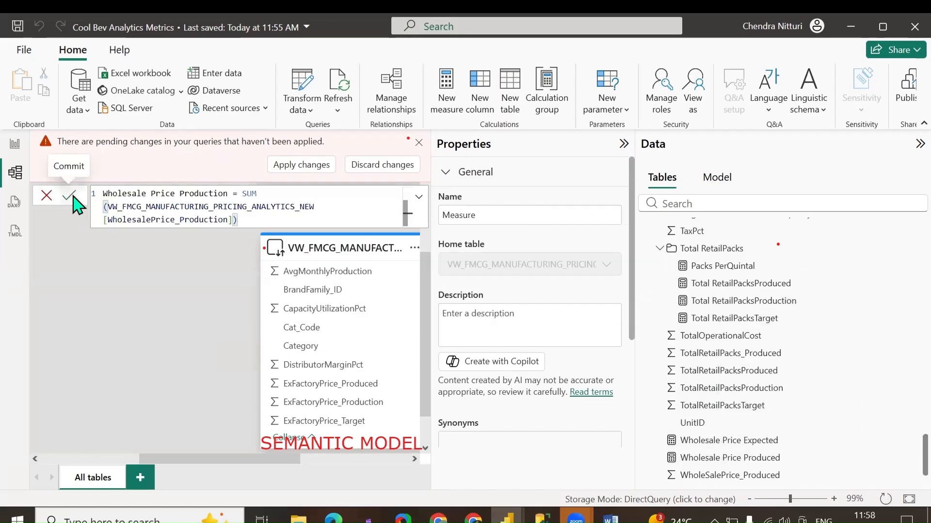
# Group the Wholesale Price Expected, Produced and Production measures in a display folder named WholeSale.
pyautogui.click(717, 425)
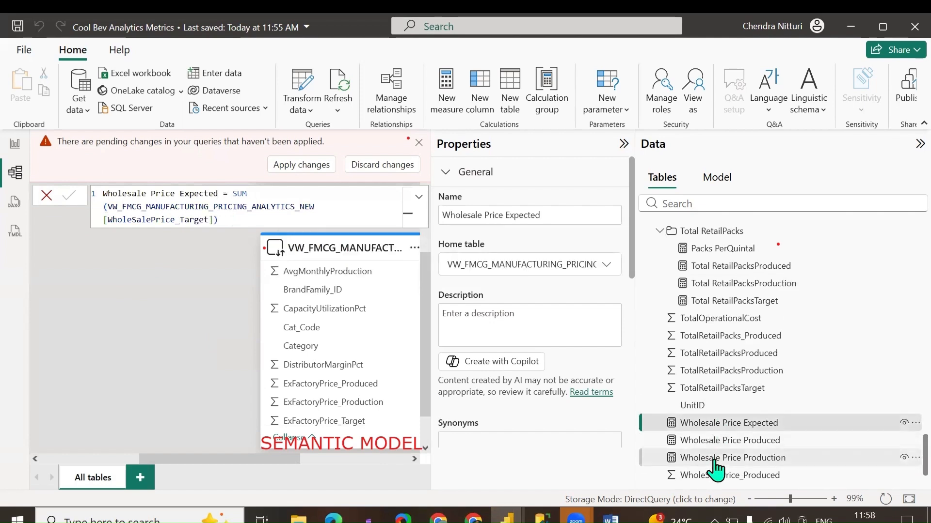
pyautogui.keyDown('shift'); pyautogui.click(718, 458); pyautogui.keyUp('shift')
pyautogui.click(481, 414)
pyautogui.write('W')
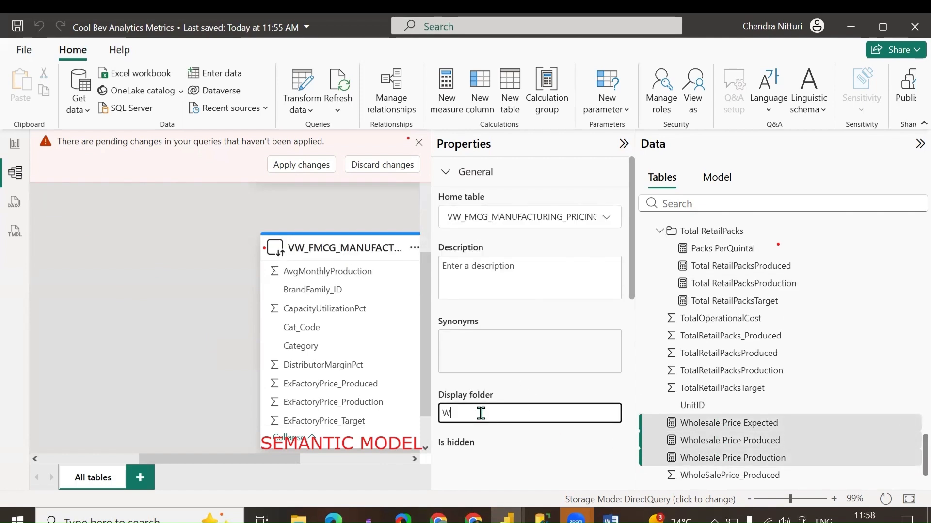
pyautogui.write('holeSale')
pyautogui.press('Return')
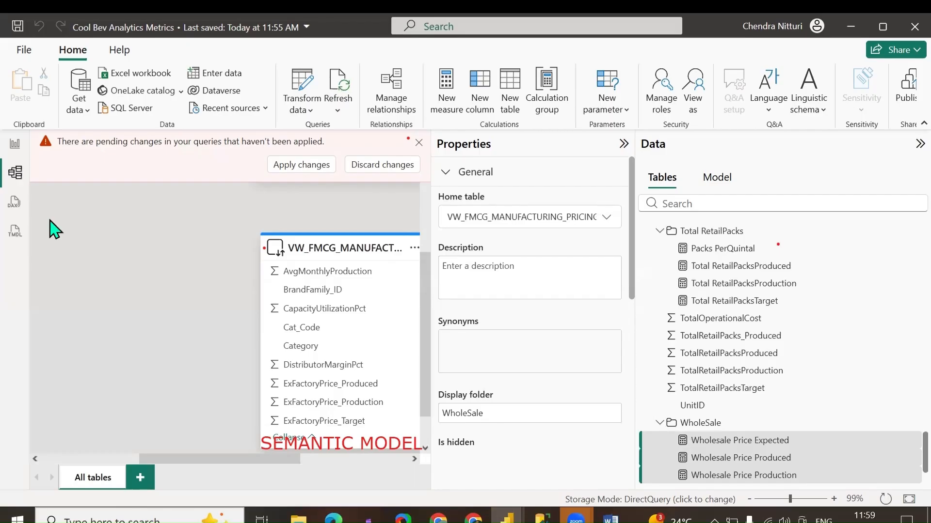
# Annotate the screen with "Variance - difference between two numbers from target" and "how produced is deviating from production or target", and clear the note.
pyautogui.click(37, 201)
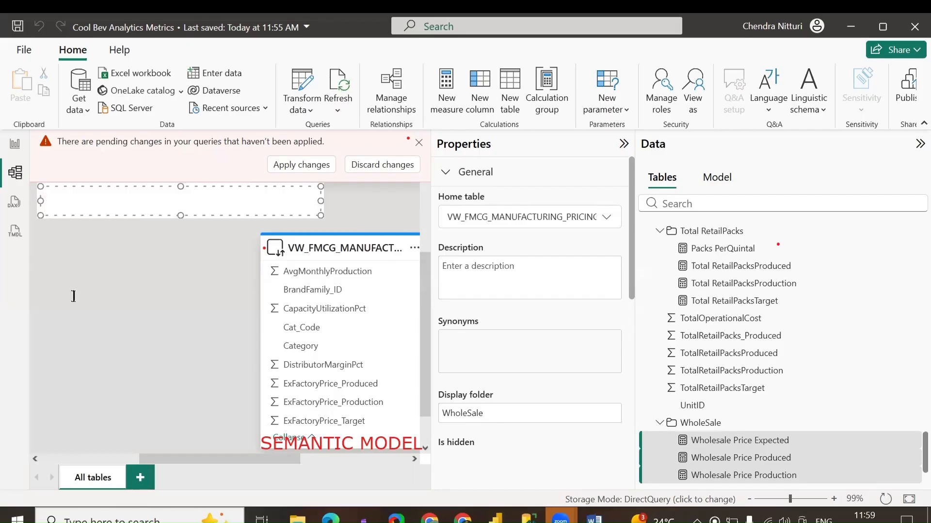
pyautogui.write('Varia')
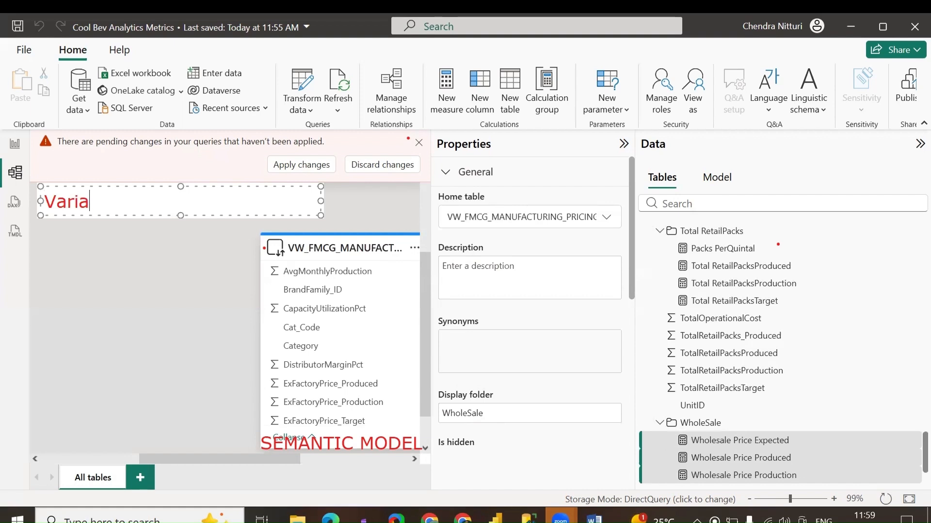
pyautogui.write('nce - differen')
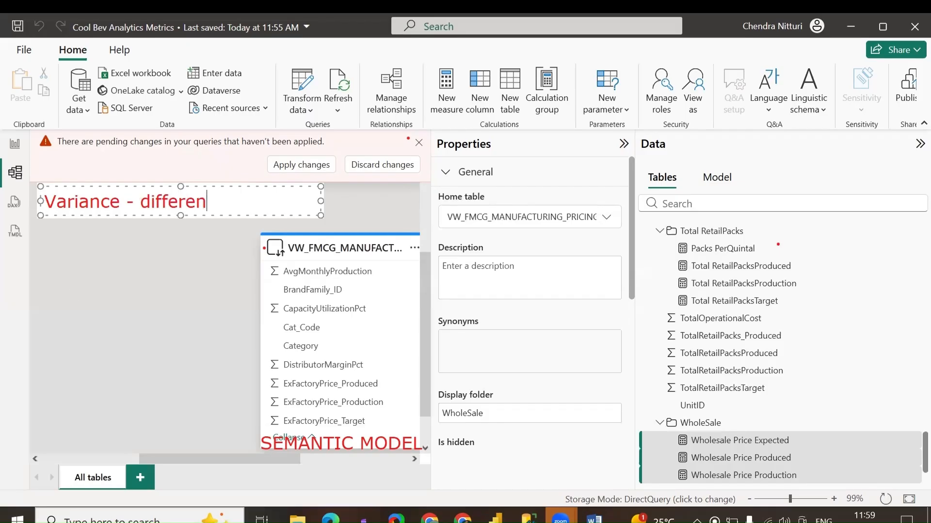
pyautogui.write('ce betwee')
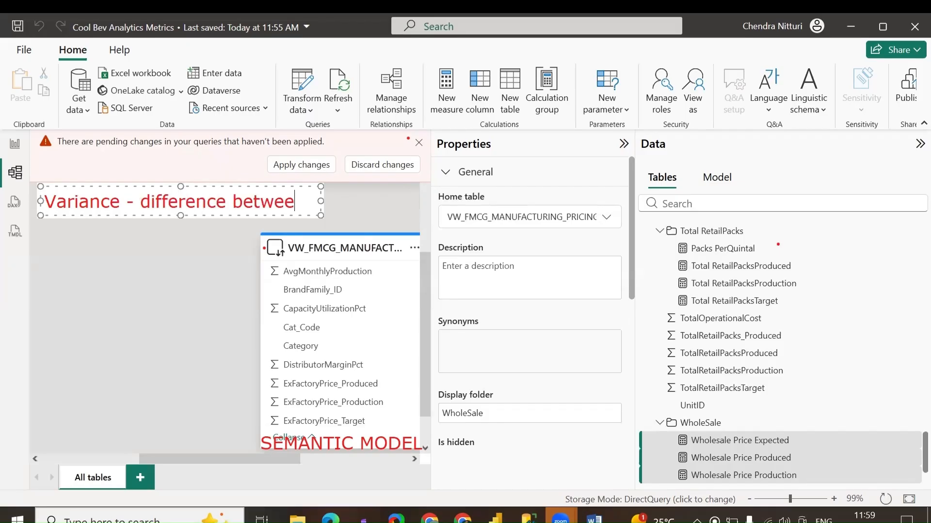
pyautogui.write('n two')
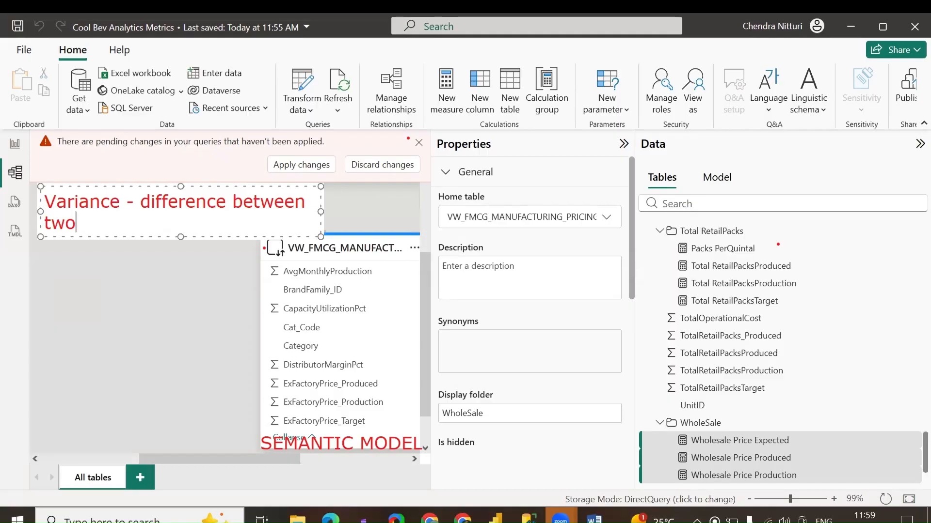
pyautogui.write(' numbers')
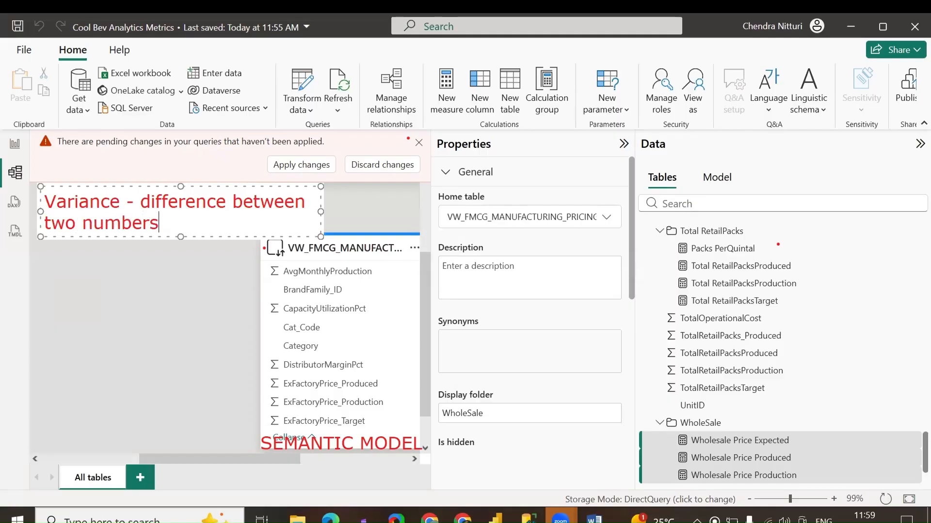
pyautogui.write(' from target')
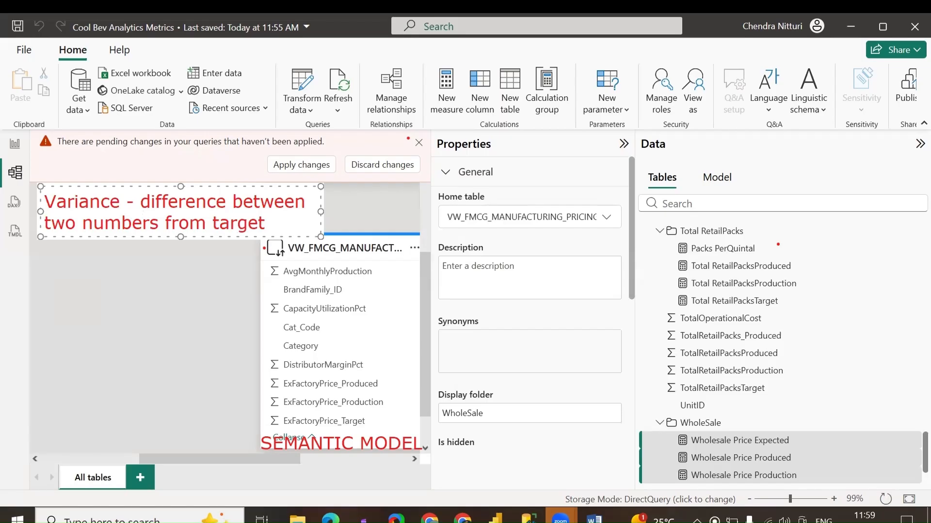
pyautogui.moveTo(320, 212); pyautogui.dragTo(846, 208)
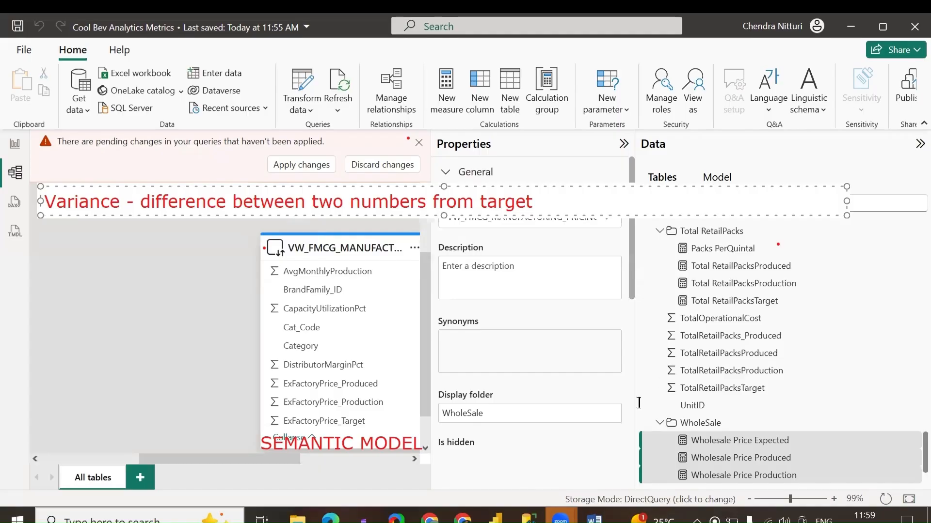
pyautogui.press('Return')
pyautogui.write('h')
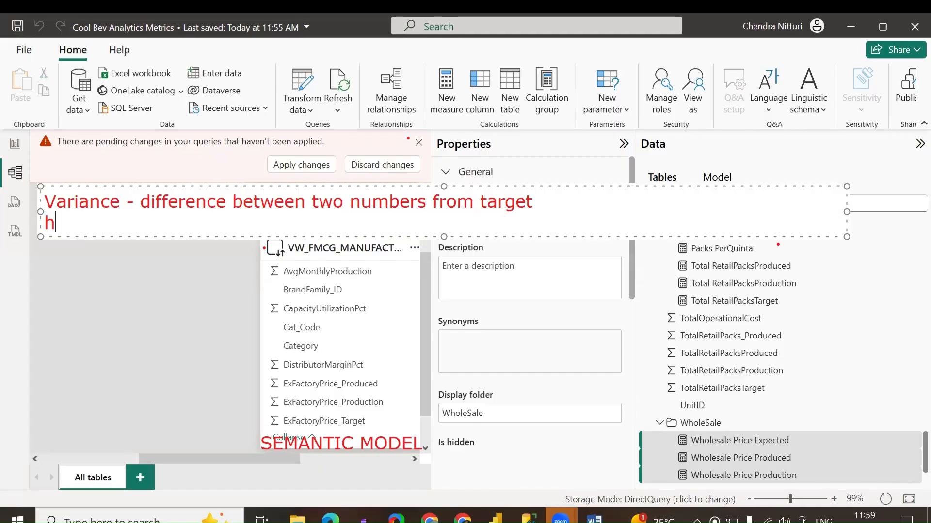
pyautogui.write('ow produced')
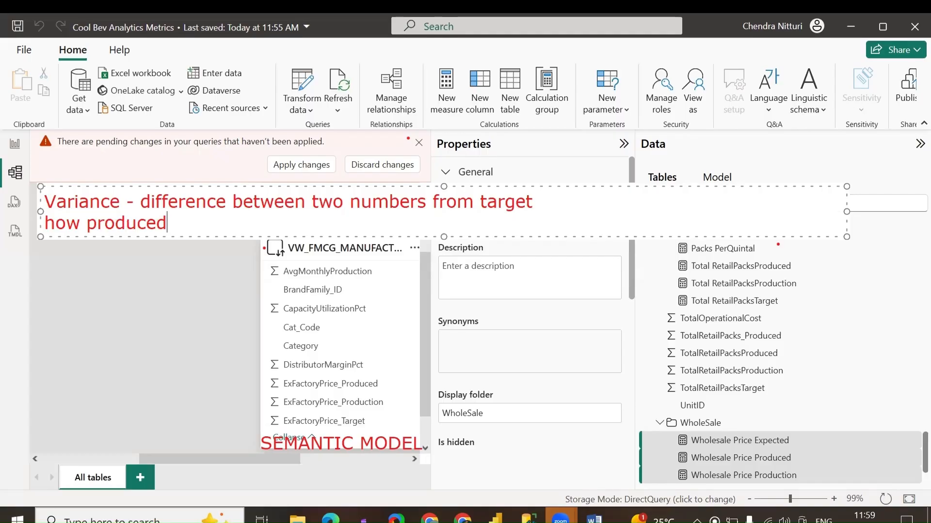
pyautogui.write(' is deviatin')
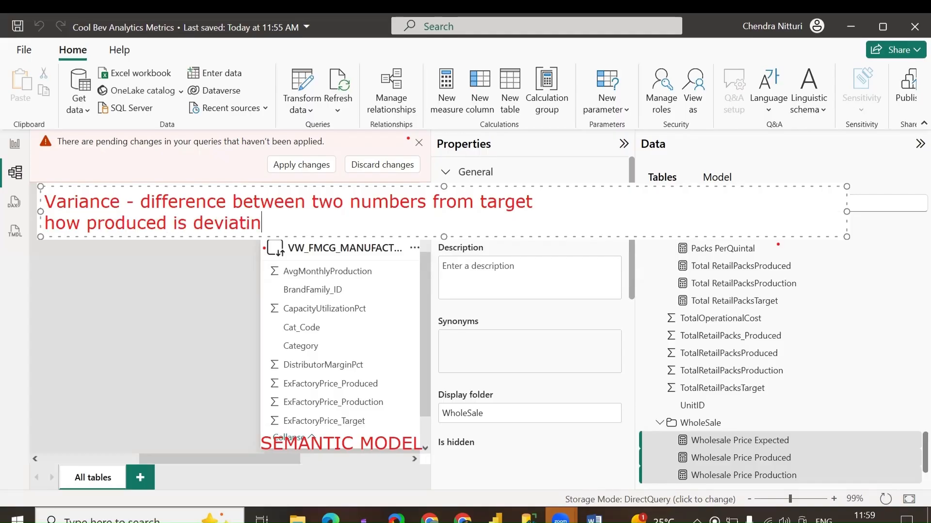
pyautogui.write('g from produ')
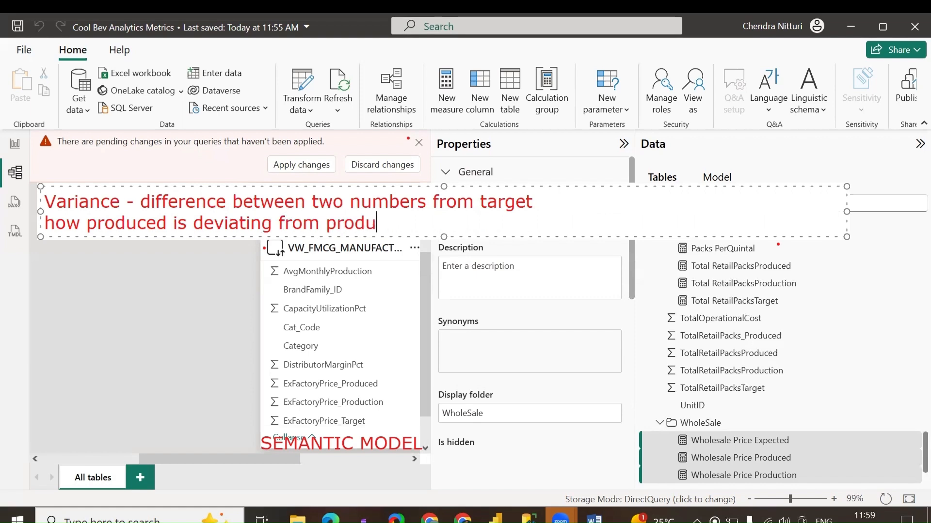
pyautogui.write('ction or target')
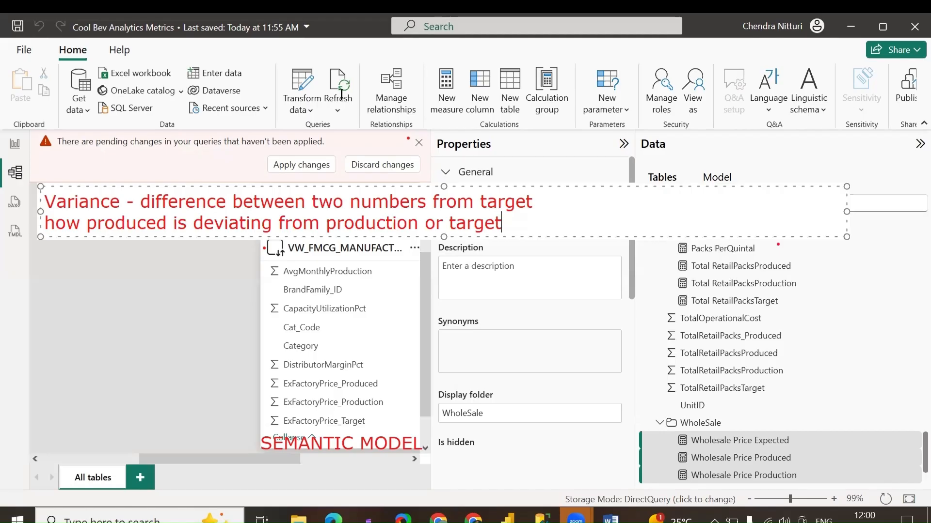
pyautogui.click(254, 305)
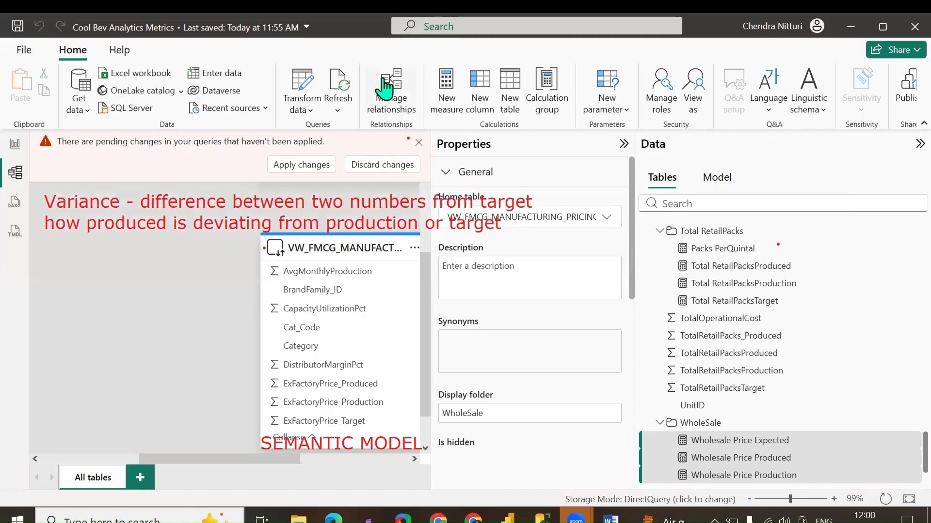
pyautogui.click(343, 255)
# Start a new measure in the VW_FMCG_MANUFACTURING_PRICING_ANALYTICS_NEW table, outside the display folders.
pyautogui.rightClick(735, 374)
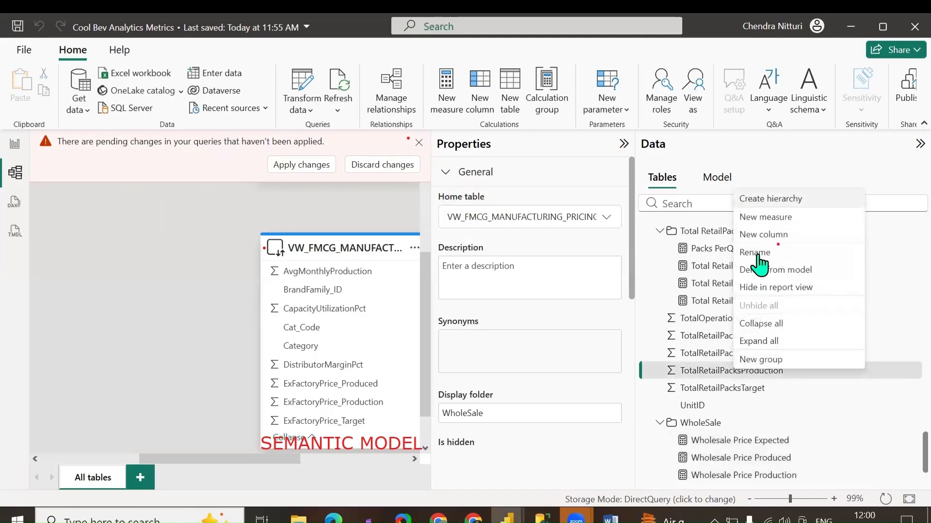
pyautogui.click(775, 219)
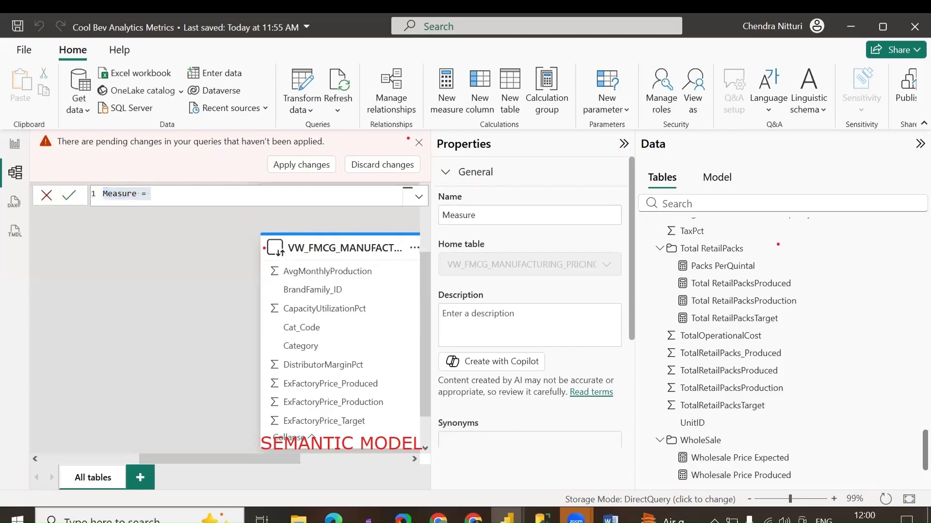
# Define the new measure as Variance Produced vs Production = [Produced CapacityQuintalbyDay]-[Production CapacityQuintalbyDay].
pyautogui.click(245, 193)
pyautogui.hotkey('ctrl', 'a')
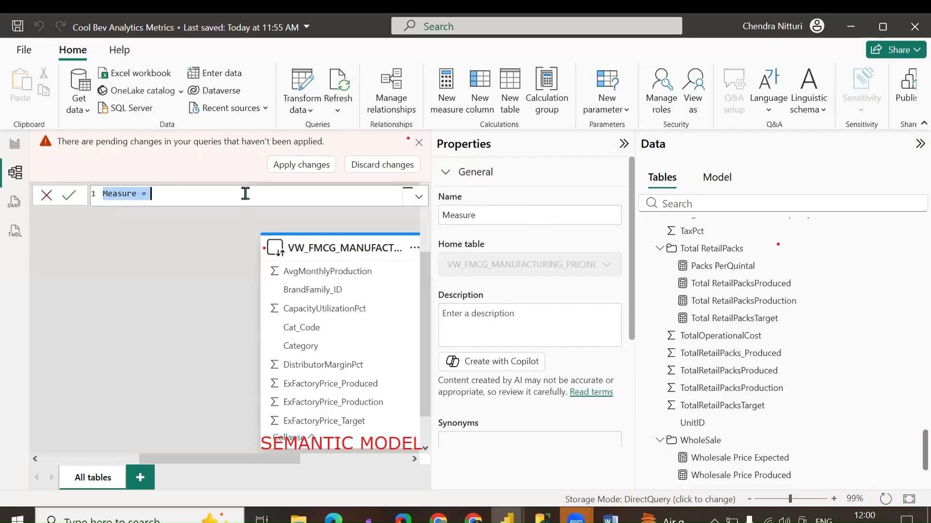
pyautogui.write('Variance Produced vs Production = [Produced CapacityQuintalbyDay]-[Production CapacityQuintalbyDay]')
pyautogui.click(77, 194)
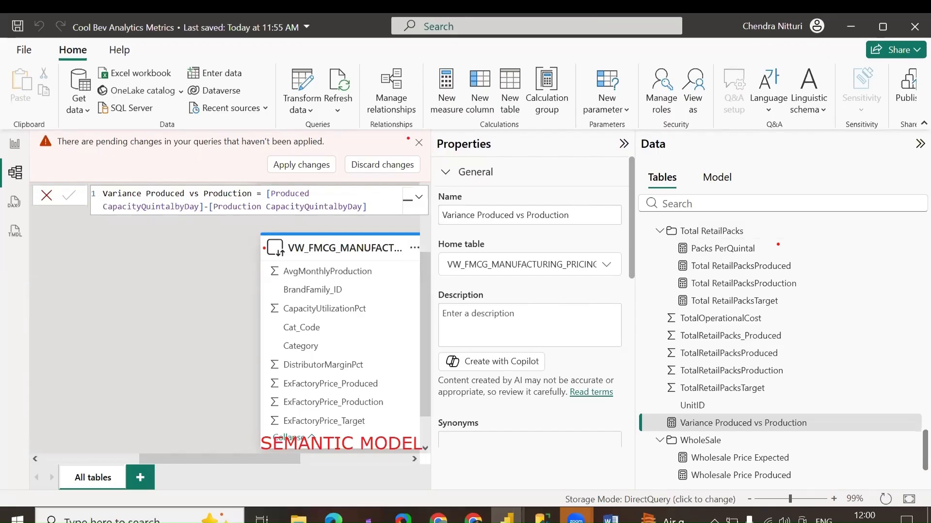
# Add a measure to the same table: Variance Produced vs Target = [Produced CapacityQuintalbyDay]-[Expected ProductionQuintalbyDay].
pyautogui.rightClick(725, 426)
pyautogui.click(762, 292)
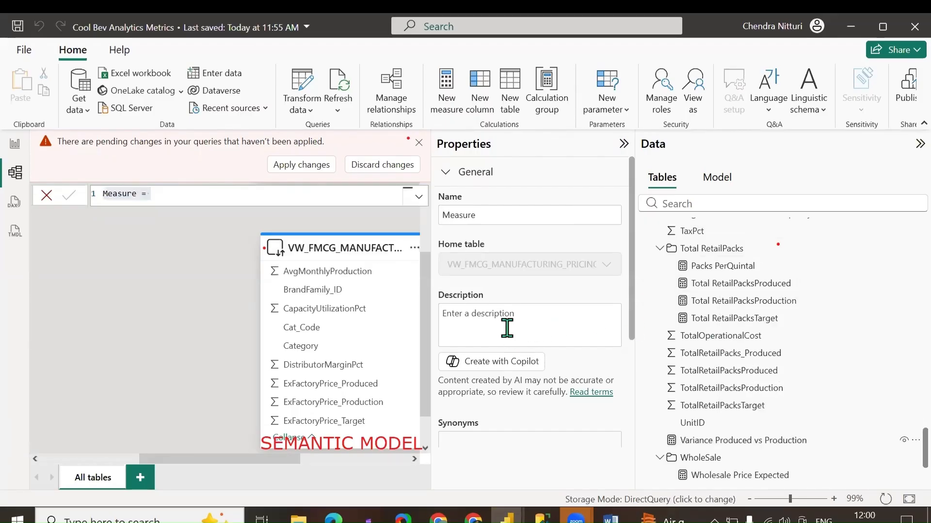
pyautogui.hotkey('ctrl', 'a')
pyautogui.write('Variance Produced vs Target = [Produced CapacityQuintalbyDay]-[Expected ProductionQuintalbyDay]')
pyautogui.click(69, 195)
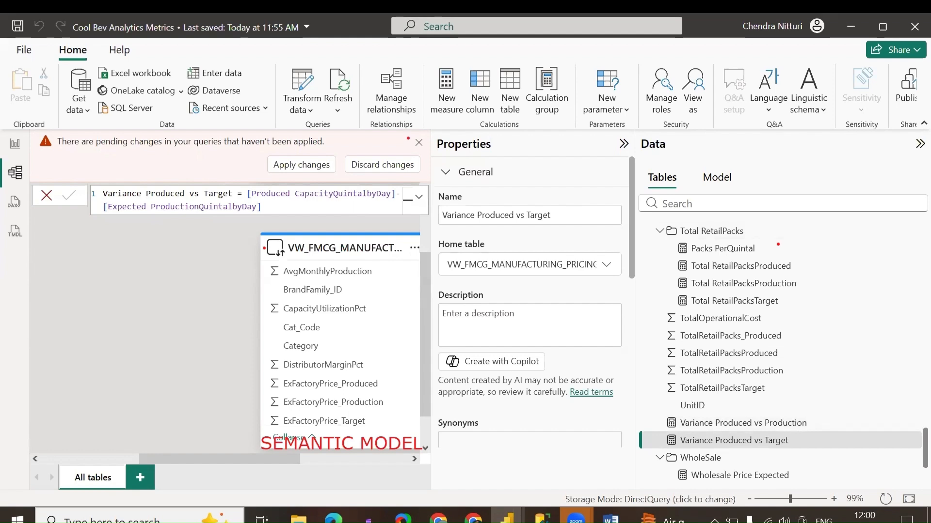
# Add a measure: % Variance Produced vs Production = DIVIDE([Produced CapacityQuintalbyDay]-[Production CapacityQuintalbyDay], [Production CapacityQuintalbyDay]).
pyautogui.click(661, 423)
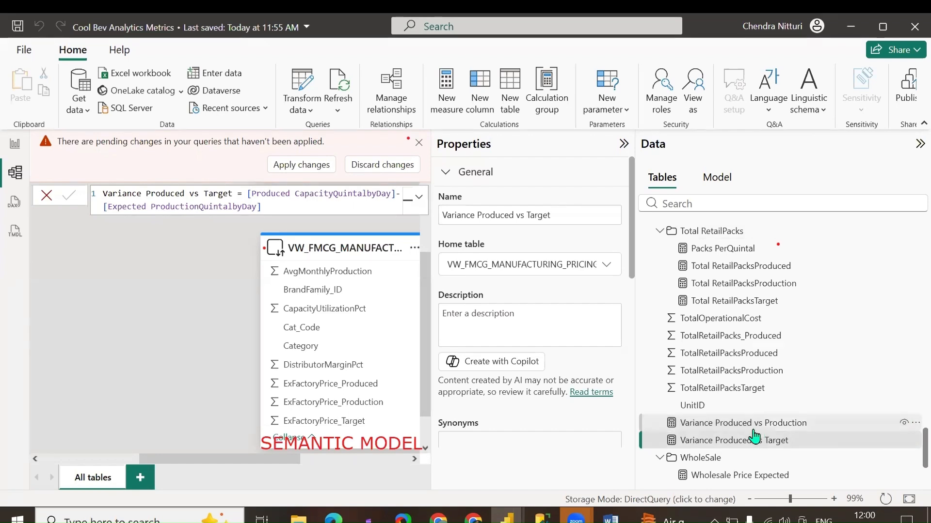
pyautogui.rightClick(754, 426)
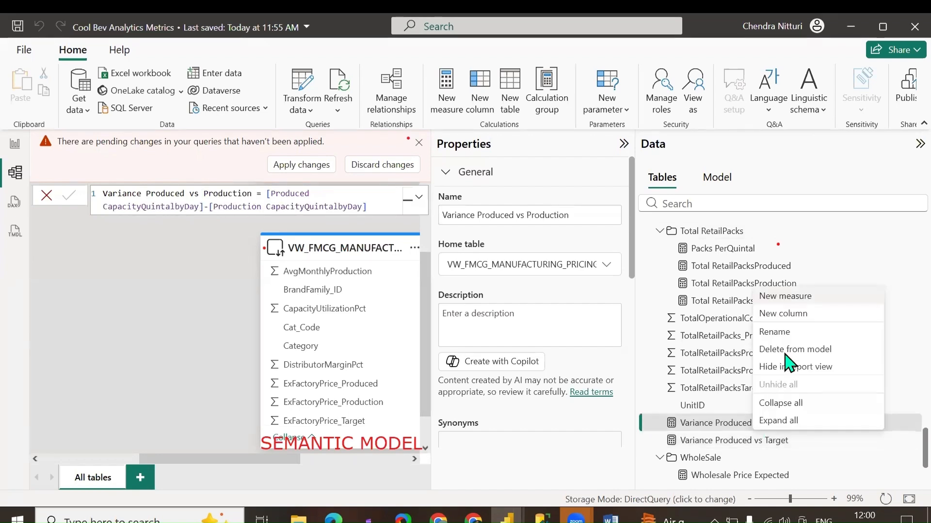
pyautogui.click(803, 298)
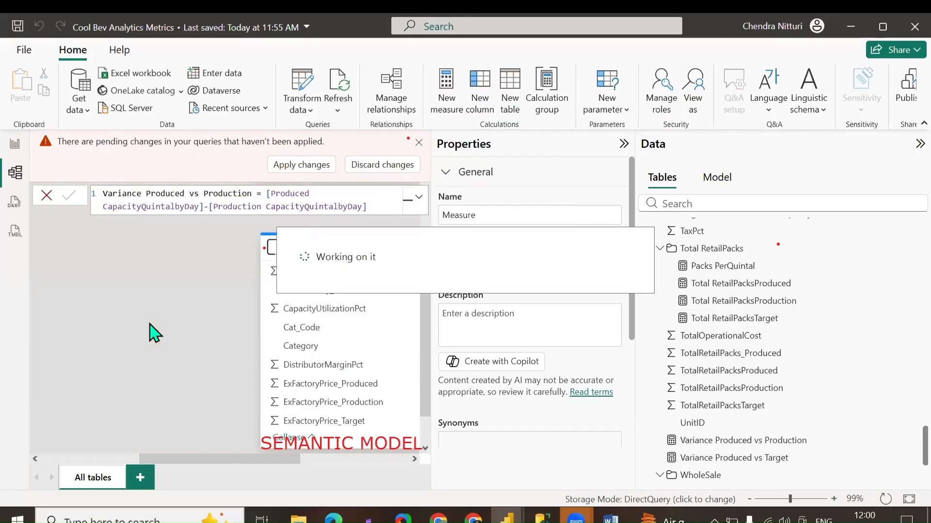
pyautogui.write('% Variance Produced vs Production = DIVIDE([Produced CapacityQuintalbyDay]-[Production CapacityQuintalbyDay], [Production CapacityQuintalbyDay])')
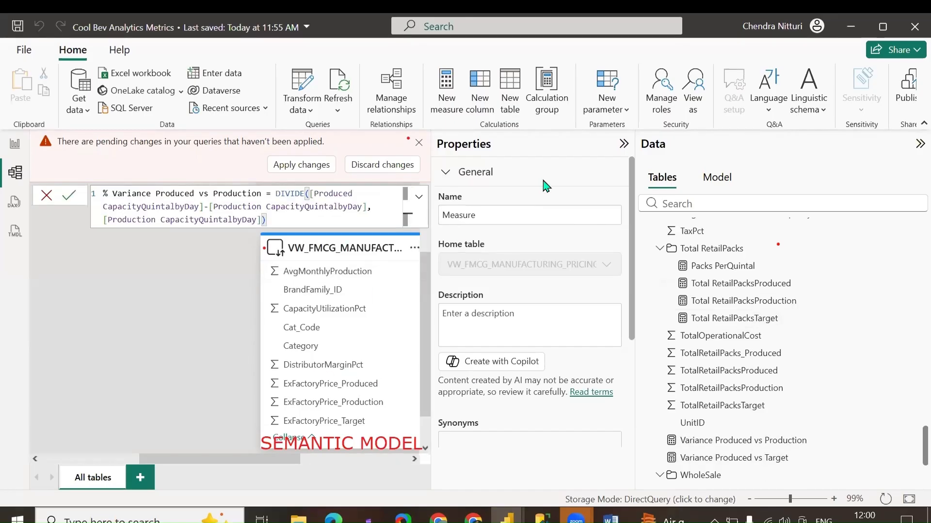
pyautogui.press('Return')
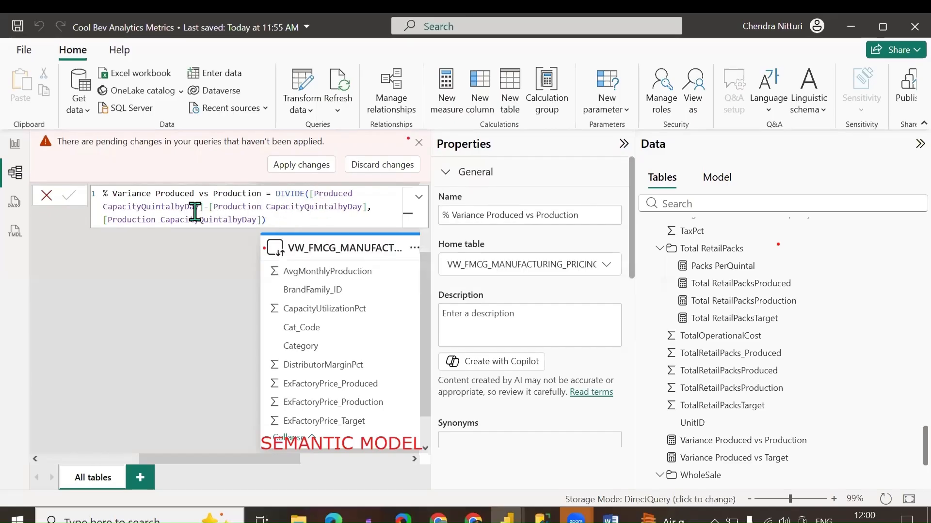
pyautogui.moveTo(209, 207); pyautogui.dragTo(371, 207)
pyautogui.moveTo(108, 220); pyautogui.dragTo(265, 227)
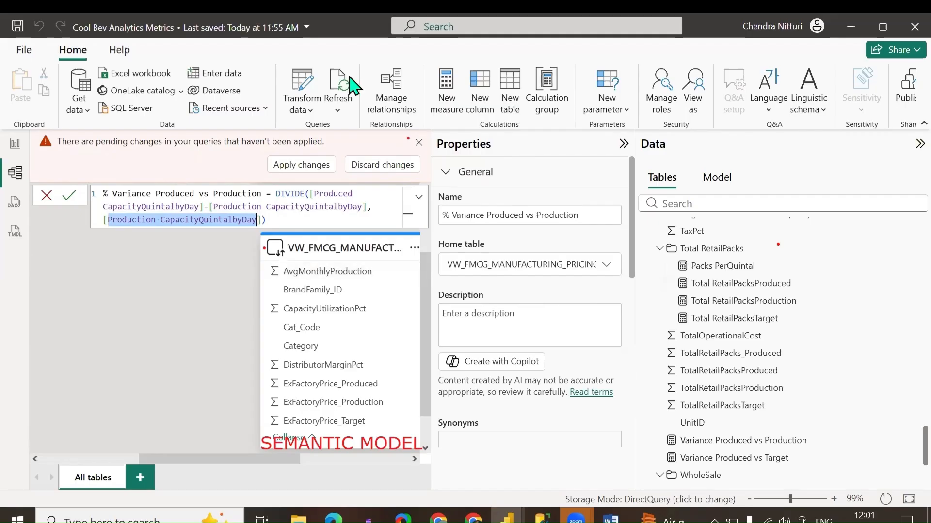
pyautogui.click(246, 332)
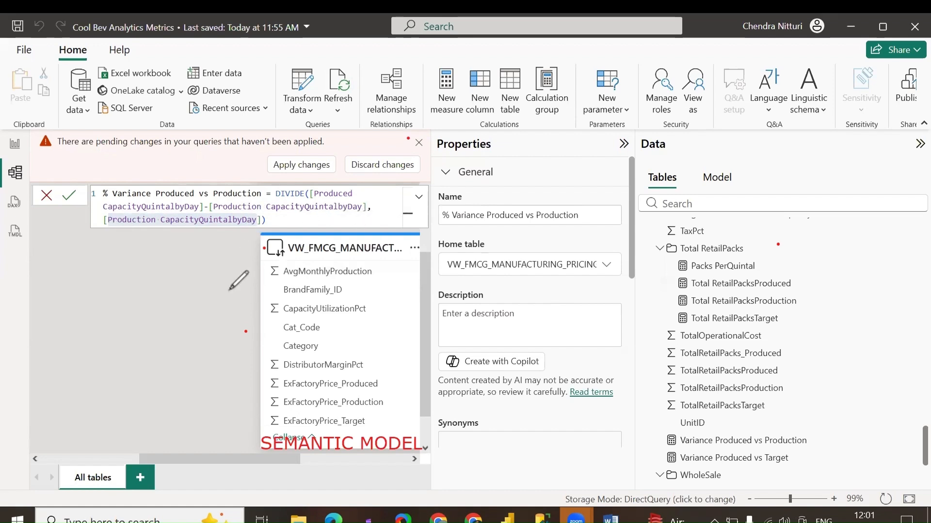
pyautogui.moveTo(79, 269)
pyautogui.mouseDown()
pyautogui.moveTo(69, 289)
pyautogui.moveTo(101, 289)
pyautogui.moveTo(111, 249)
pyautogui.moveTo(117, 297)
pyautogui.moveTo(153, 260)
pyautogui.moveTo(183, 302)
pyautogui.mouseUp()
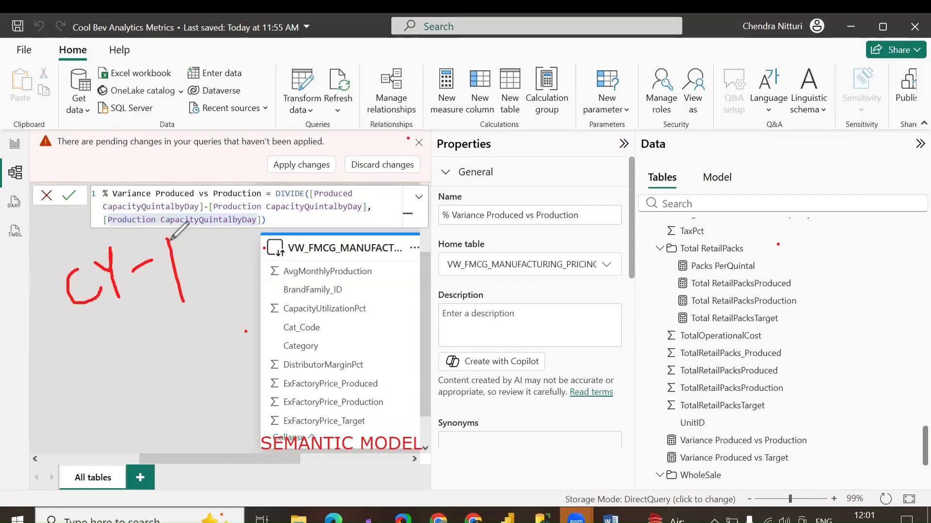
pyautogui.moveTo(166, 238)
pyautogui.mouseDown()
pyautogui.moveTo(184, 234)
pyautogui.moveTo(178, 267)
pyautogui.moveTo(204, 256)
pyautogui.moveTo(213, 275)
pyautogui.moveTo(87, 332)
pyautogui.mouseUp()
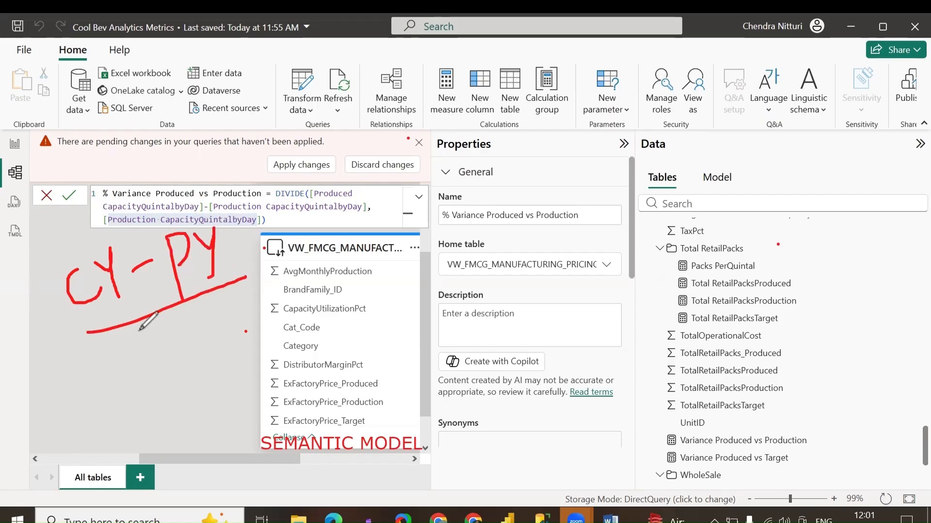
pyautogui.moveTo(144, 324); pyautogui.dragTo(160, 382)
pyautogui.moveTo(144, 325); pyautogui.dragTo(151, 352)
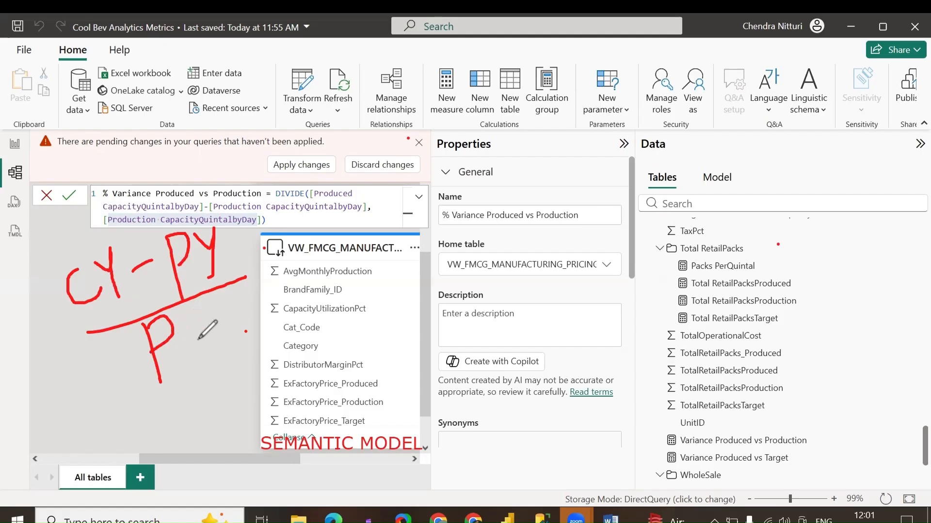
pyautogui.moveTo(182, 318); pyautogui.dragTo(198, 341)
pyautogui.moveTo(203, 315); pyautogui.dragTo(195, 374)
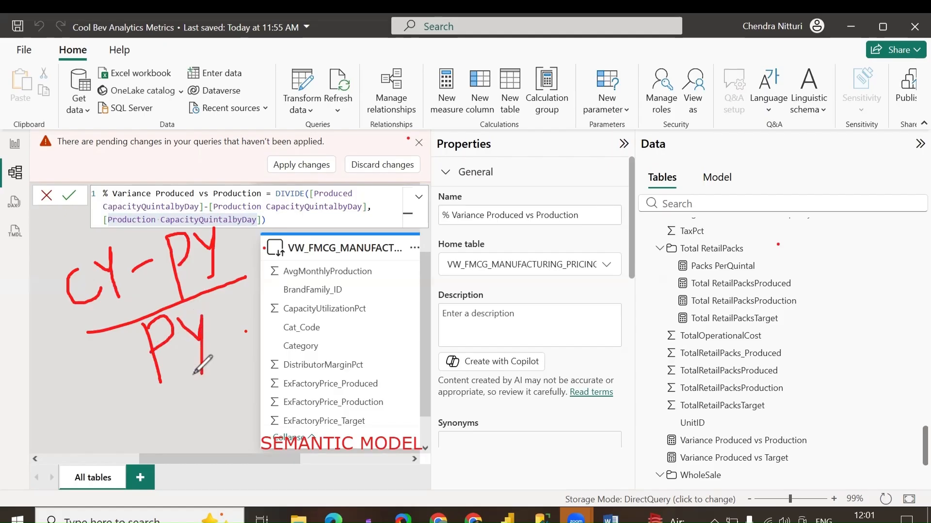
pyautogui.moveTo(41, 338)
pyautogui.mouseDown()
pyautogui.moveTo(21, 358)
pyautogui.moveTo(44, 339)
pyautogui.moveTo(49, 395)
pyautogui.mouseUp()
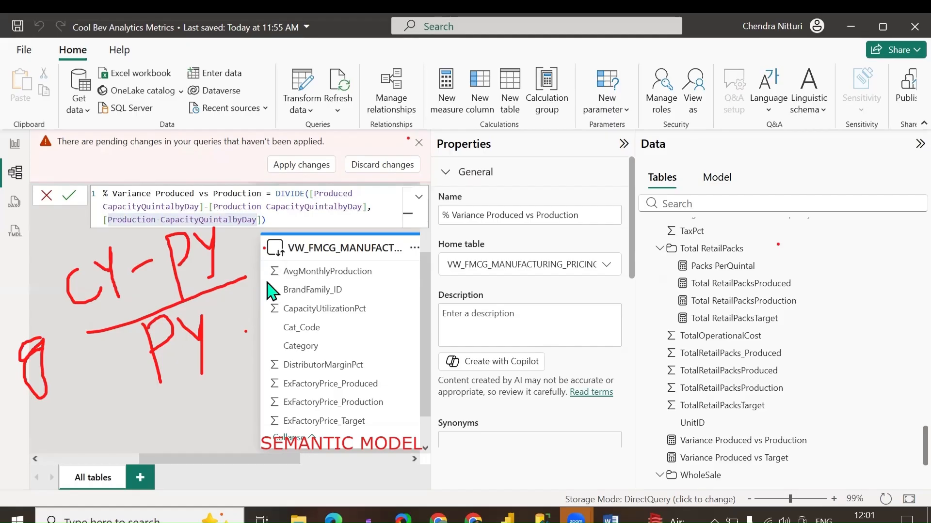
pyautogui.click(403, 73)
pyautogui.moveTo(209, 264)
pyautogui.mouseDown()
pyautogui.moveTo(50, 313)
pyautogui.moveTo(270, 252)
pyautogui.moveTo(143, 329)
pyautogui.moveTo(137, 254)
pyautogui.moveTo(157, 313)
pyautogui.moveTo(346, 436)
pyautogui.mouseUp()
# Switch to Chrome, search Google for "yoy grow" and read the results explaining year-over-year growth.
pyautogui.click(473, 519)
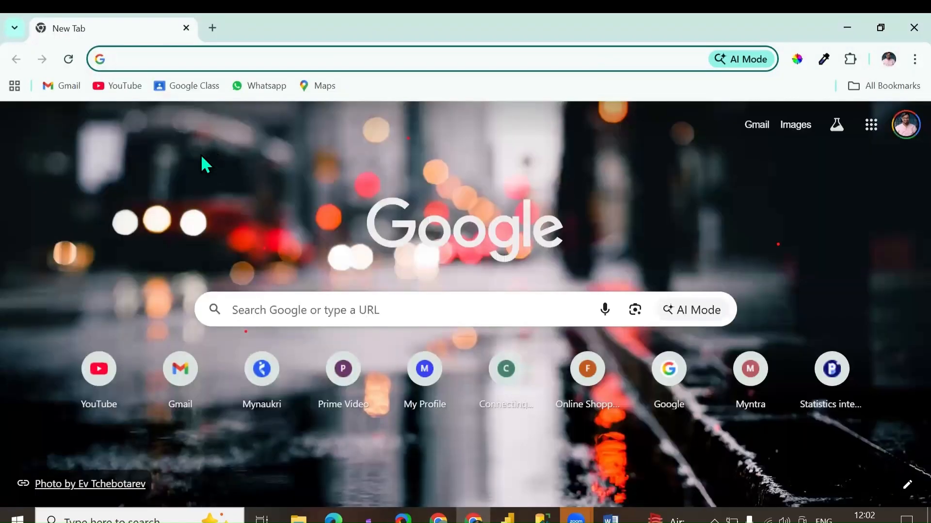
pyautogui.write('yoy grow')
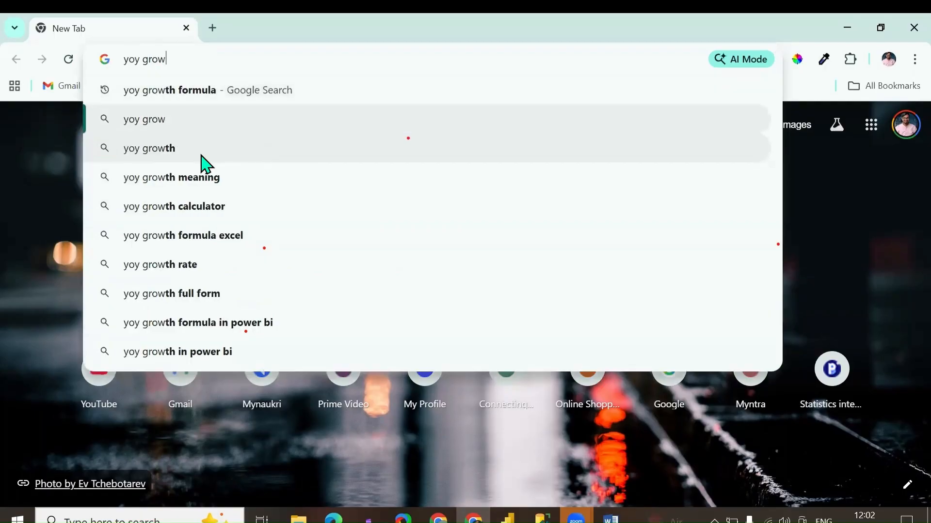
pyautogui.press('Return')
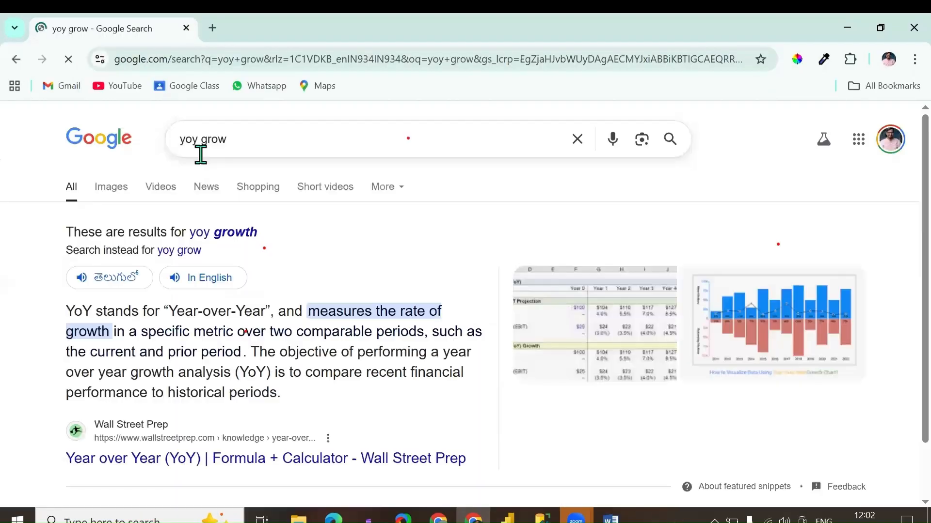
pyautogui.scroll(-5, 333, 370)
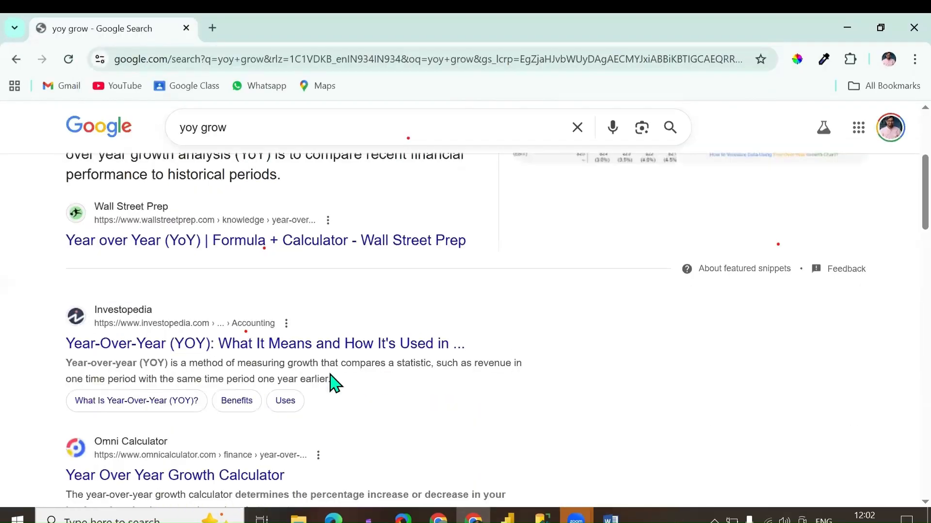
pyautogui.scroll(-3, 334, 383)
pyautogui.scroll(-4, 329, 381)
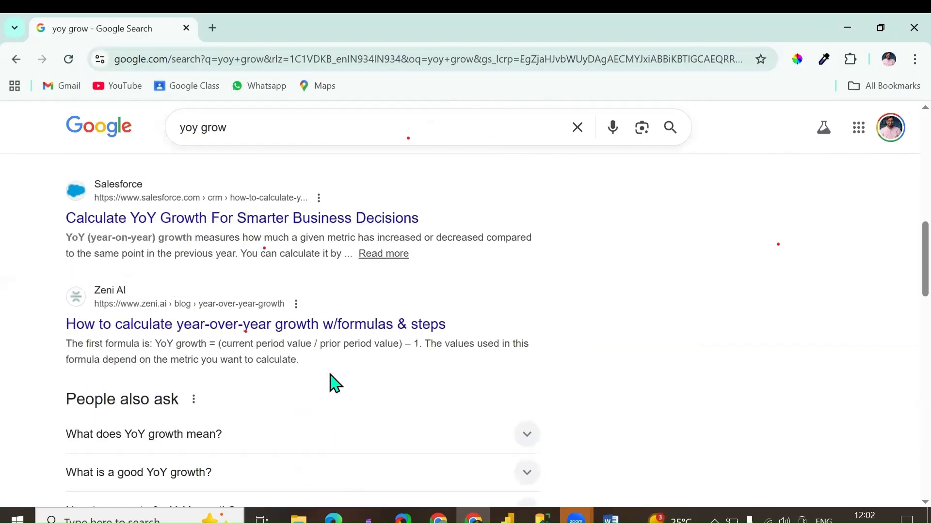
pyautogui.scroll(10, 330, 380)
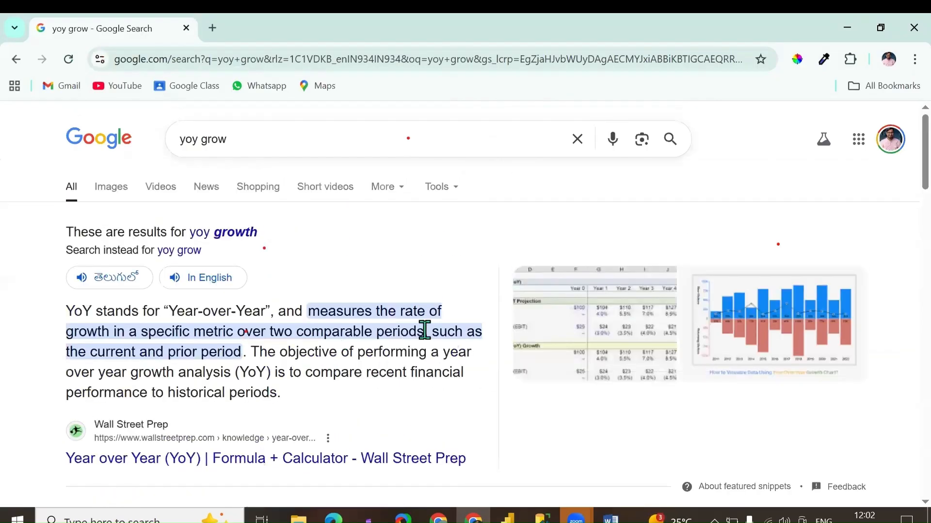
pyautogui.moveTo(297, 332); pyautogui.dragTo(421, 332)
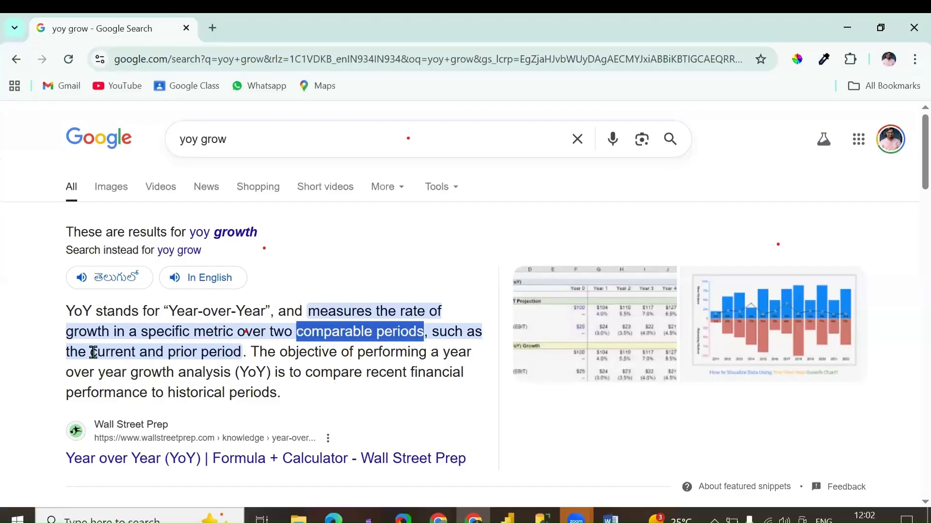
pyautogui.moveTo(92, 352); pyautogui.dragTo(227, 353)
pyautogui.scroll(-3, 227, 358)
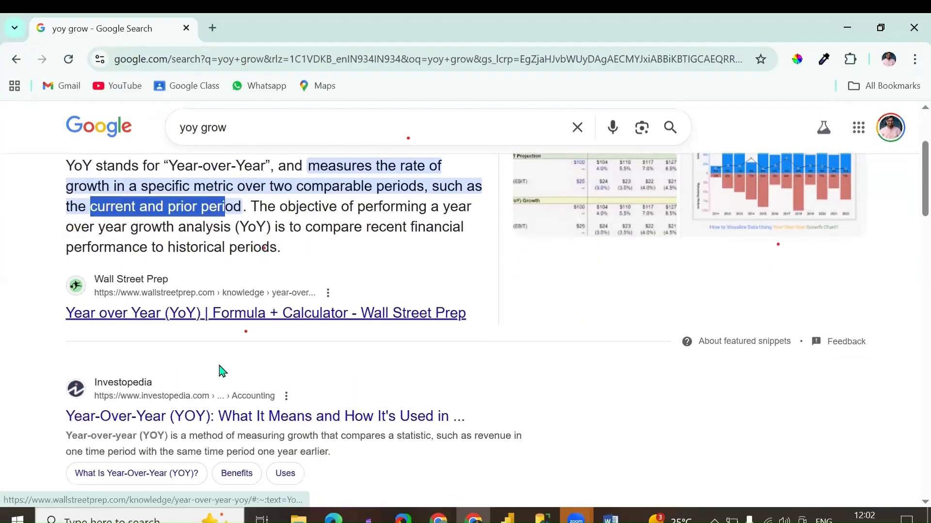
# Open the Wall Street Prep article on Year over Year (YoY) and examine its growth formula and calculation examples.
pyautogui.click(250, 315)
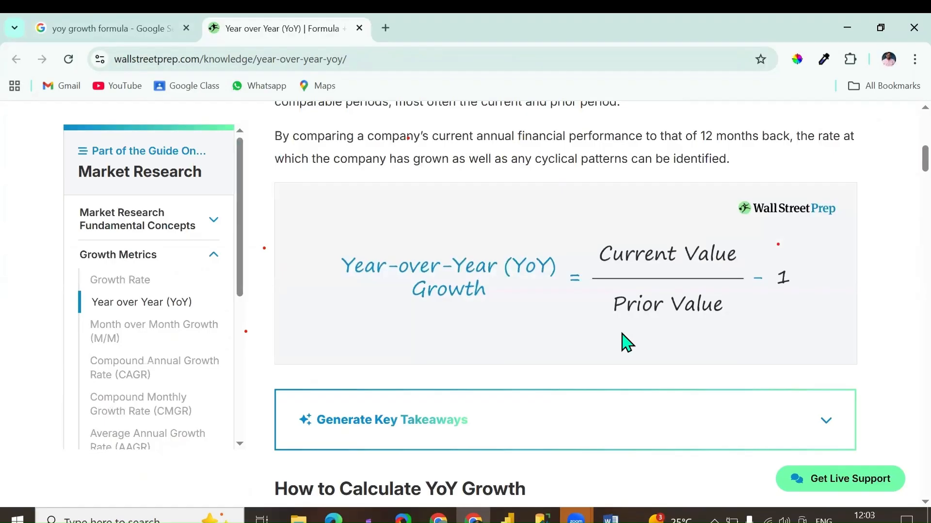
pyautogui.scroll(-14, 628, 334)
pyautogui.scroll(-7, 624, 343)
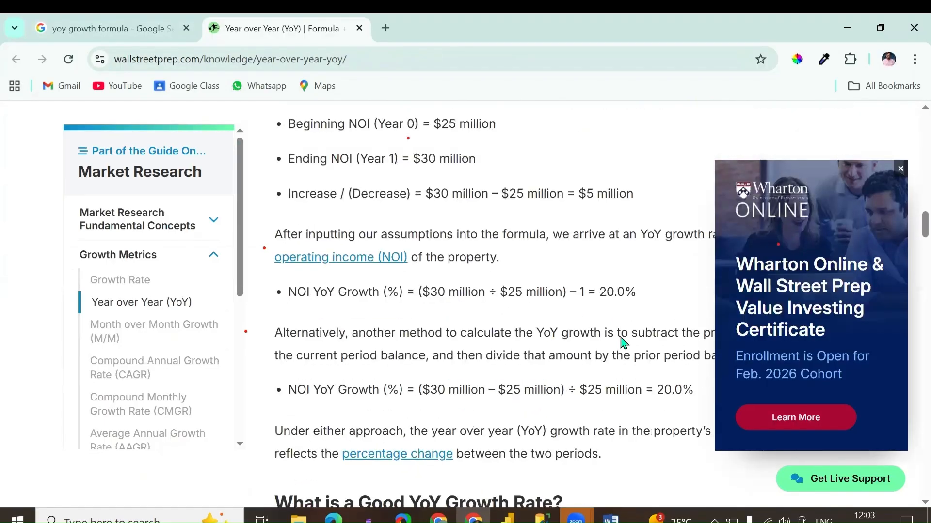
pyautogui.scroll(6, 623, 343)
pyautogui.scroll(-8, 624, 343)
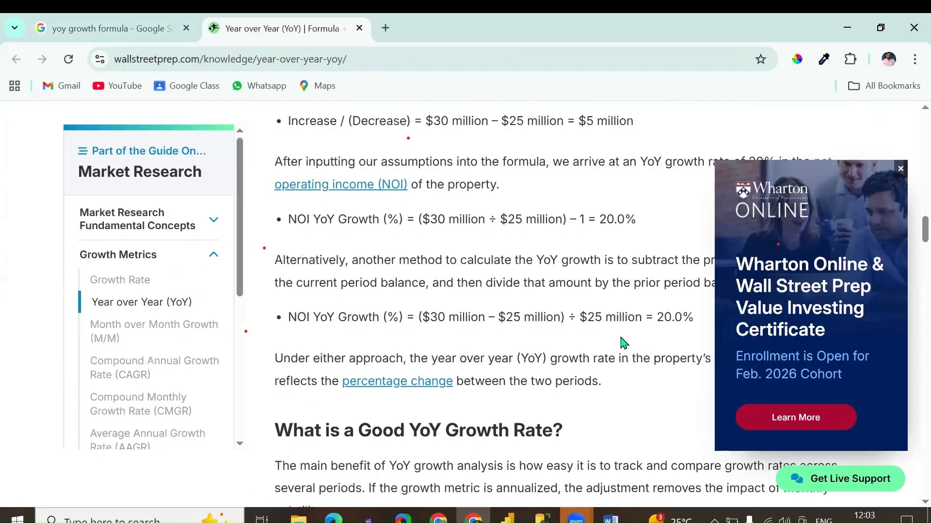
pyautogui.scroll(-2, 624, 344)
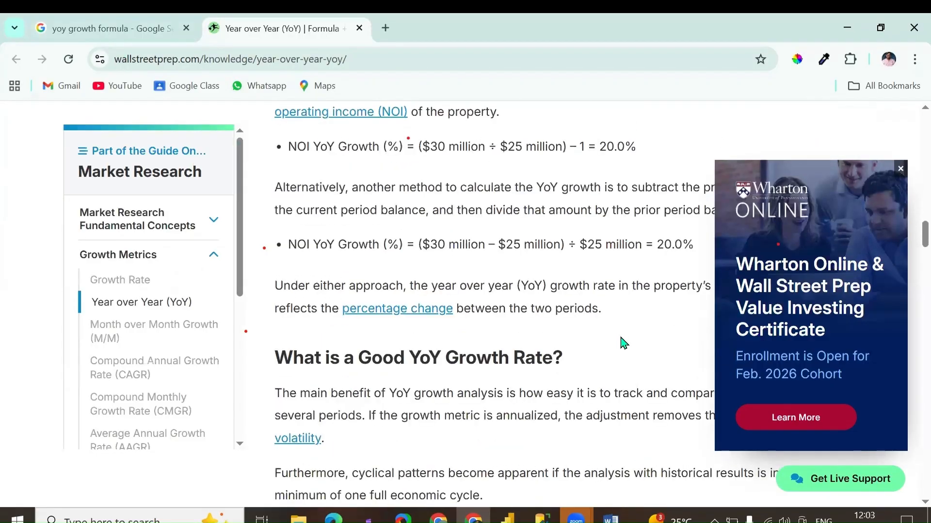
pyautogui.scroll(-20, 624, 343)
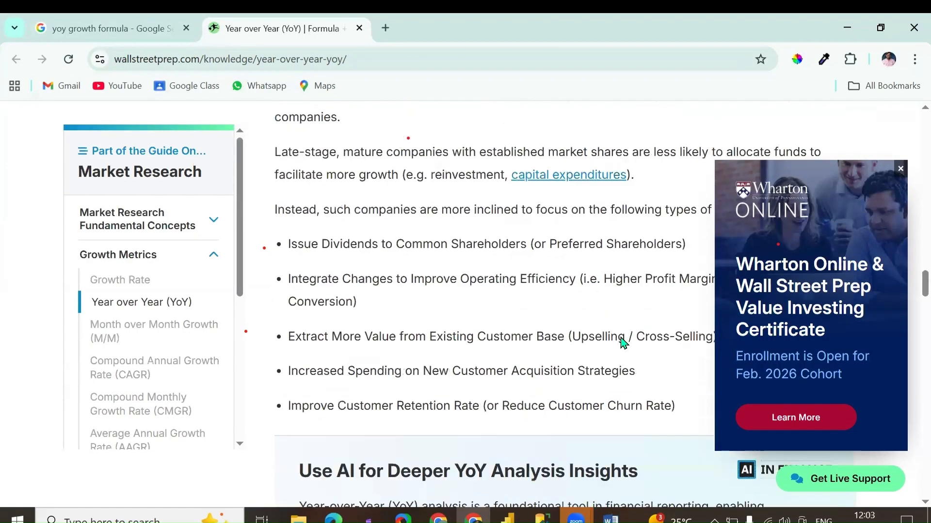
pyautogui.scroll(-8, 621, 336)
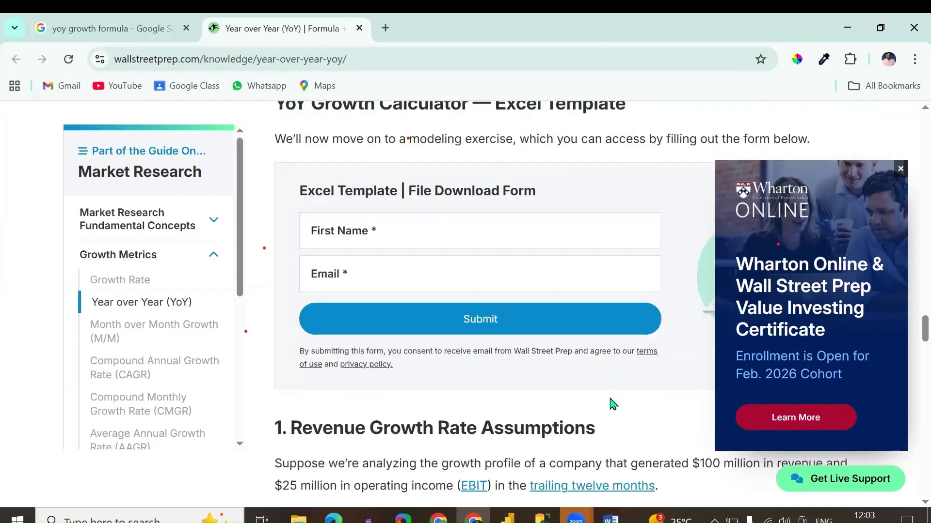
pyautogui.scroll(-14, 561, 415)
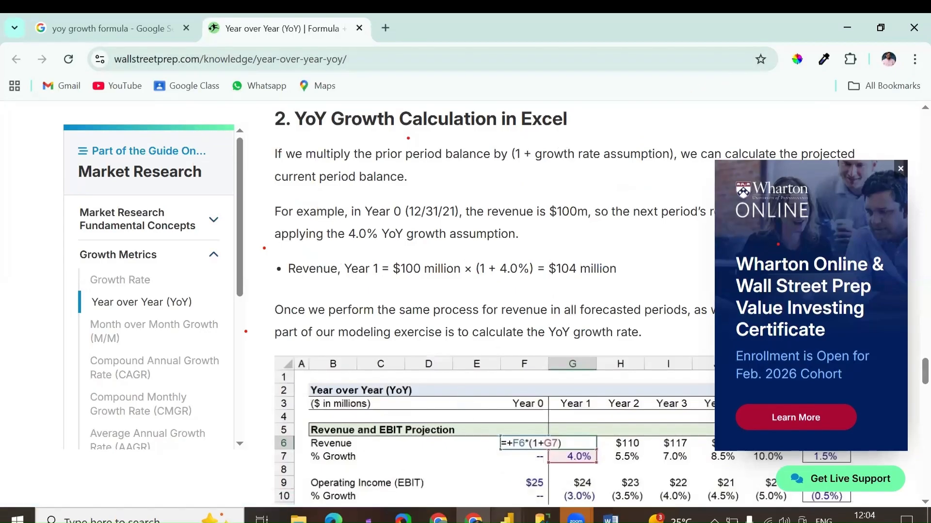
# Switch to Power BI Desktop and add a measure: % Variance Produced vs Target = DIVIDE([Produced CapacityQuintalbyDay]-[Expected ProductionQuintalbyDay], [Expected ProductionQuintalbyDay]).
pyautogui.moveTo(506, 517)
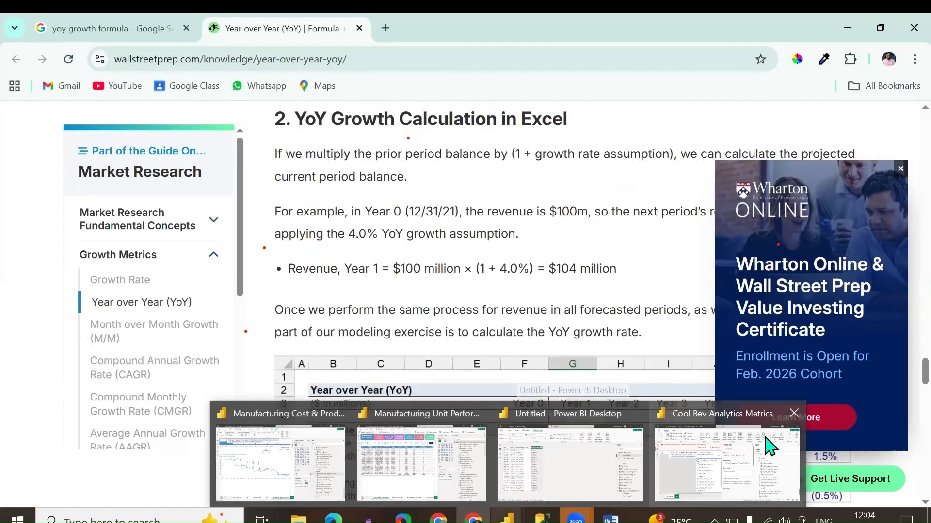
pyautogui.click(754, 461)
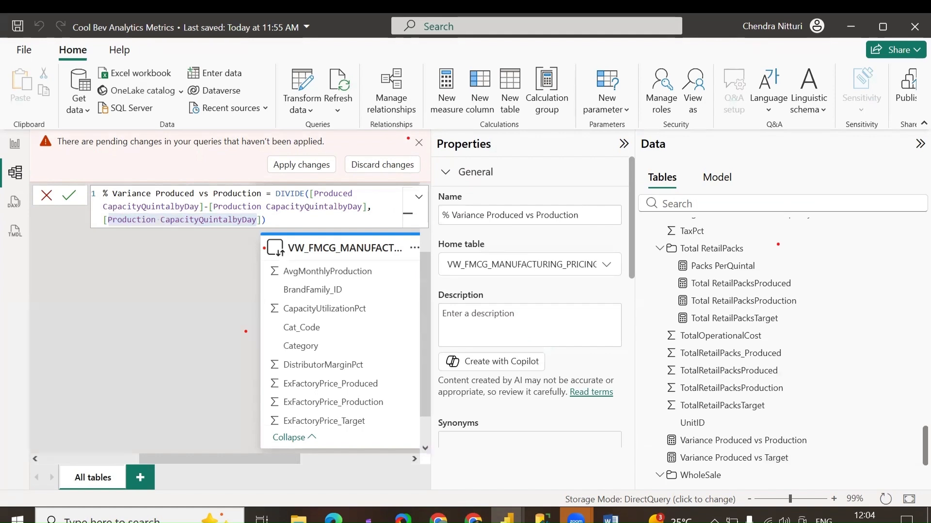
pyautogui.scroll(-3, 669, 451)
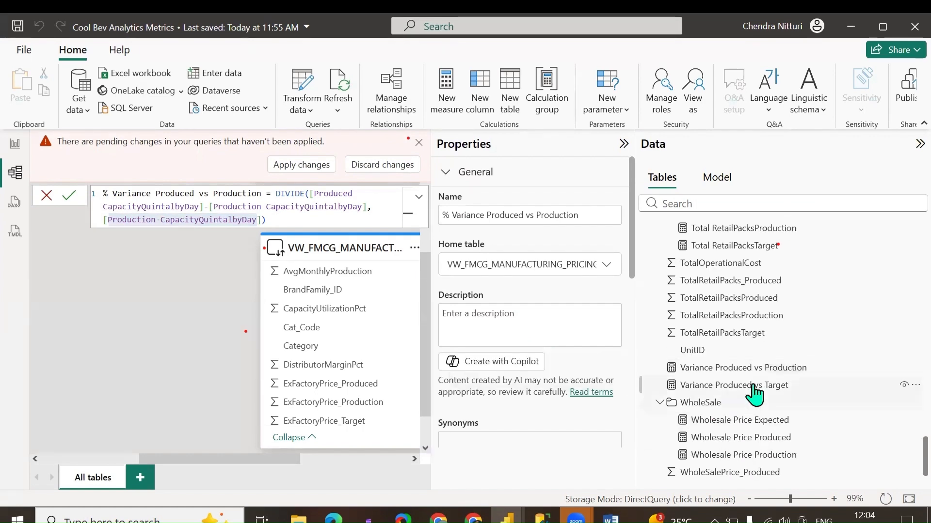
pyautogui.rightClick(754, 385)
pyautogui.click(797, 248)
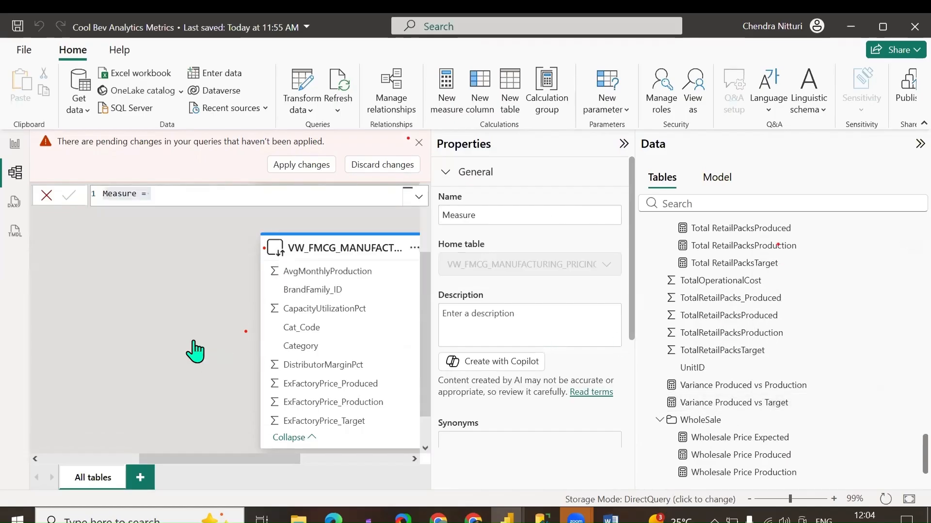
pyautogui.hotkey('ctrl', 'a')
pyautogui.write('% Variance Produced vs Target = DIVIDE([Produced CapacityQuintalbyDay]-[Expected ProductionQuintalbyDay], [Expected ProductionQuintalbyDay])')
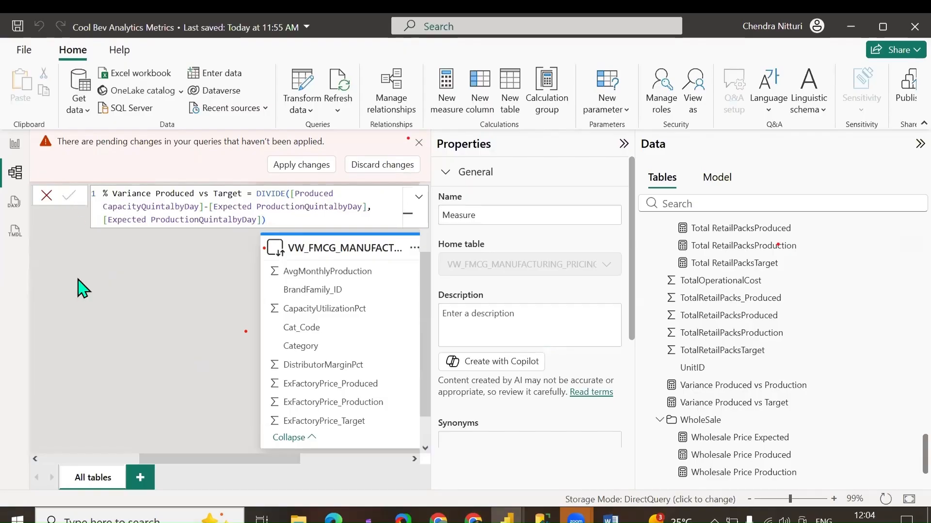
pyautogui.press('Return')
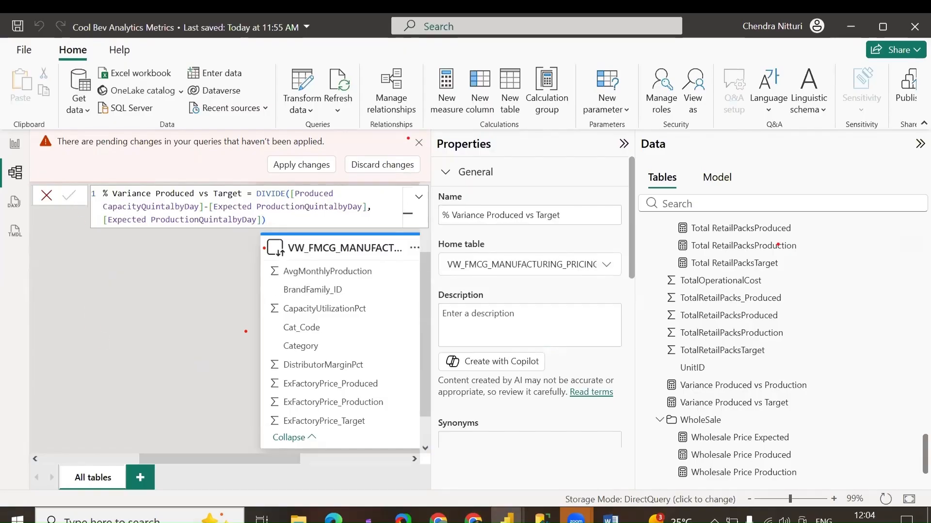
# Place the Variance Produced vs Production and Variance Produced vs Target measures in a display folder named Variance.
pyautogui.click(706, 386)
pyautogui.keyDown('ctrl'); pyautogui.click(705, 403); pyautogui.keyUp('ctrl')
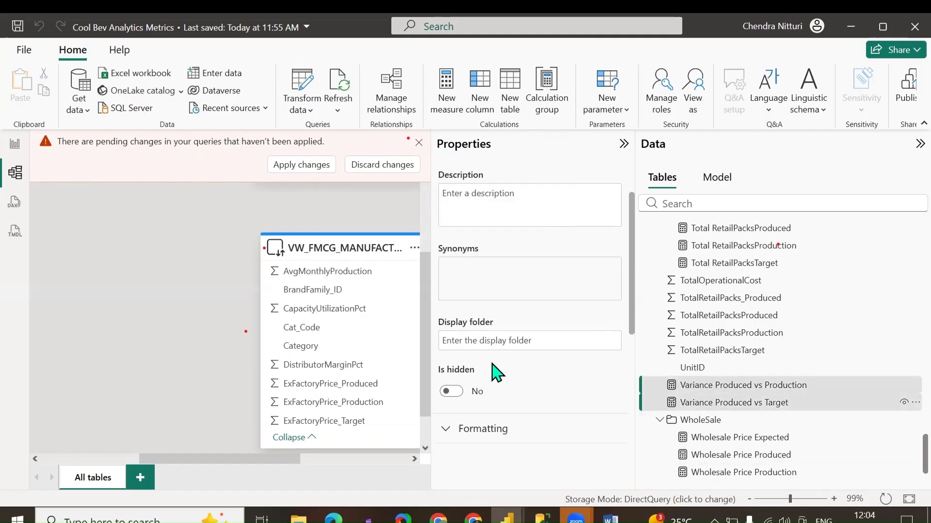
pyautogui.click(499, 340)
pyautogui.write('Variance')
pyautogui.press('Return')
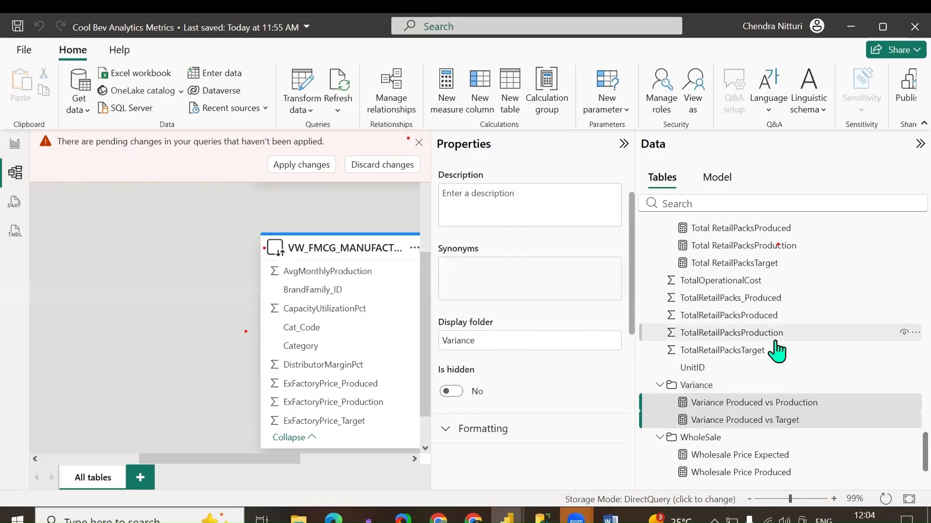
# Assign the % Variance Produced vs Production and % Variance Produced vs Target measures to the Variance display folder.
pyautogui.scroll(10, 776, 351)
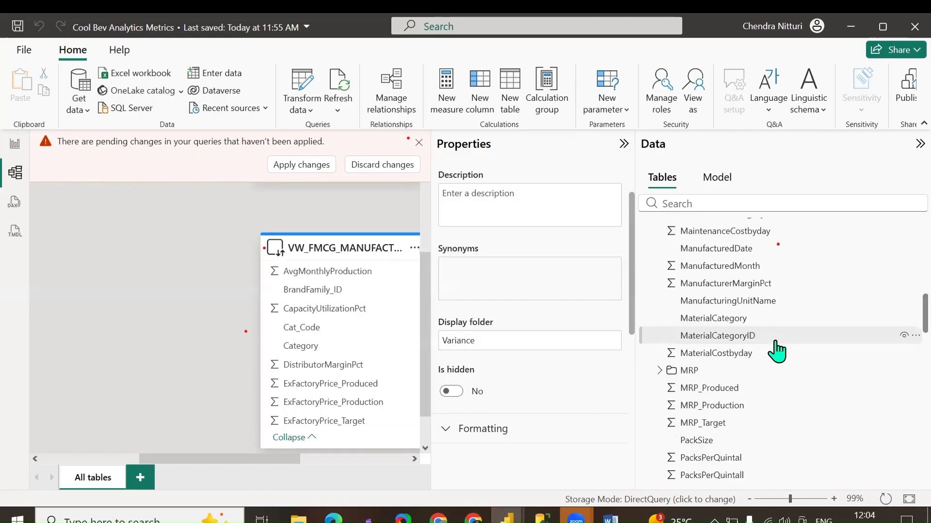
pyautogui.scroll(10, 776, 351)
pyautogui.click(737, 298)
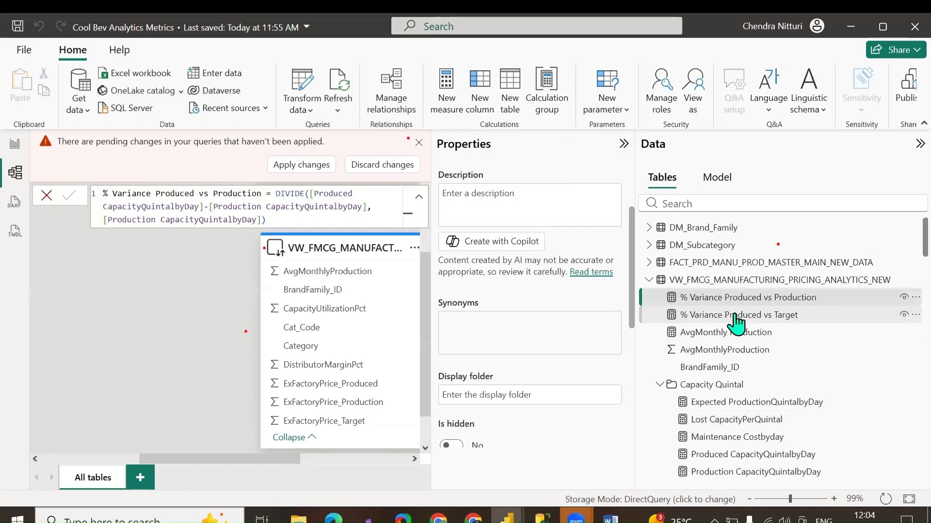
pyautogui.keyDown('ctrl'); pyautogui.click(737, 315); pyautogui.keyUp('ctrl')
pyautogui.click(513, 340)
pyautogui.write('Variance')
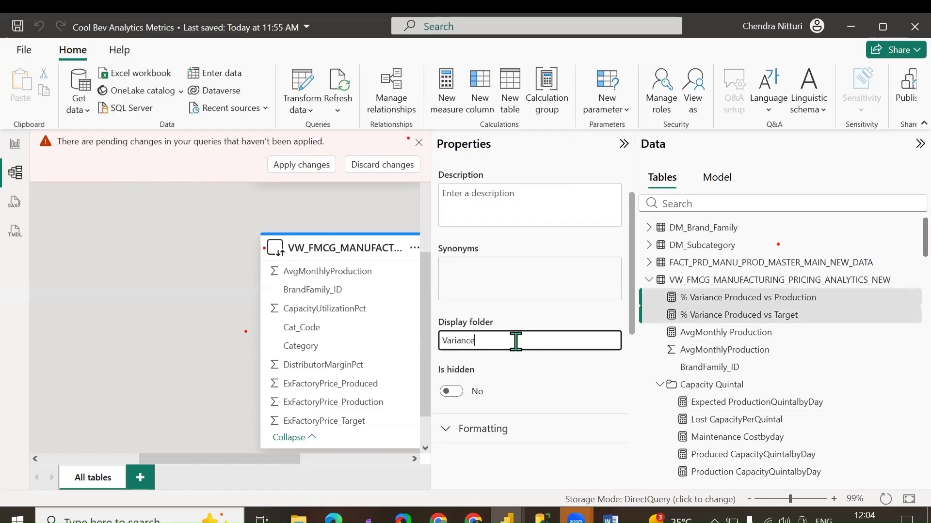
pyautogui.press('Return')
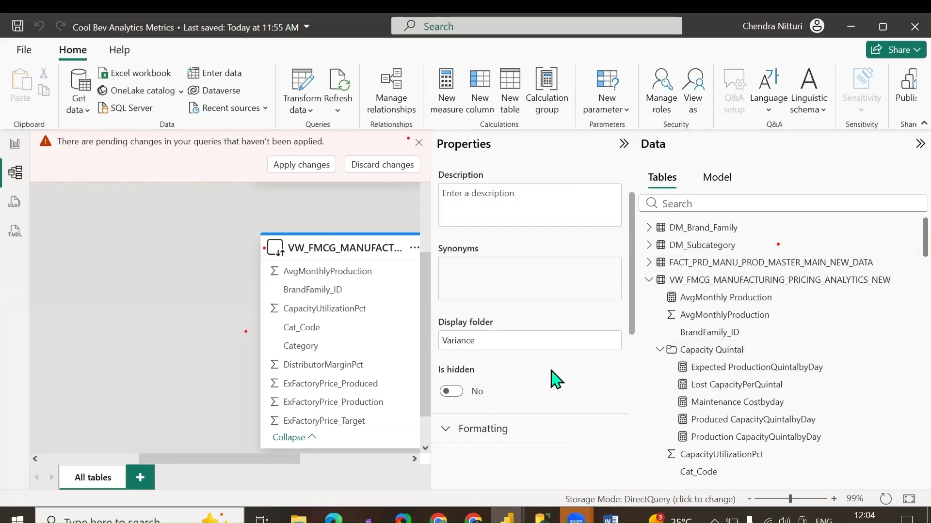
# Add a measure Produced BaseCostPerPack = SUM(VW_FMCG_MANUFACTURING_PRICING_ANALYTICS_NEW[ProducedBaseCostPerPack]) and place it in a display folder named BaseCostPerPack.
pyautogui.scroll(-5, 750, 412)
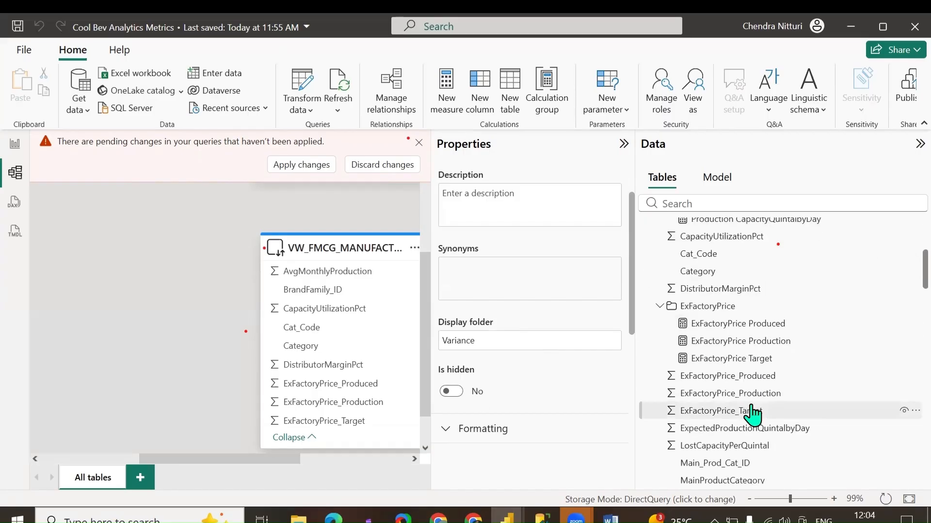
pyautogui.rightClick(714, 408)
pyautogui.click(757, 253)
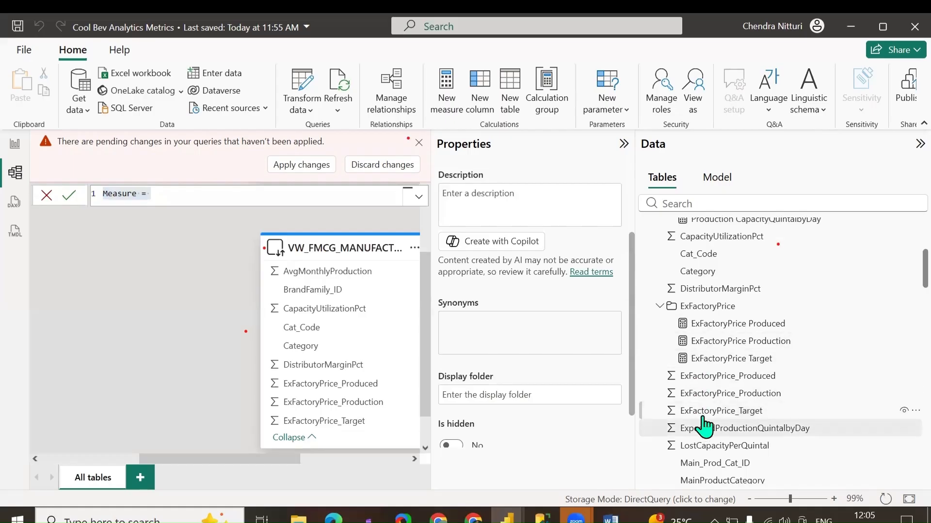
pyautogui.click(203, 206)
pyautogui.write('Produced BaseCostPerPack = SUM(VW_FMCG_MANUFACTURING_PRICING_ANALYTICS_NEW[ProducedBaseCostPerPack])')
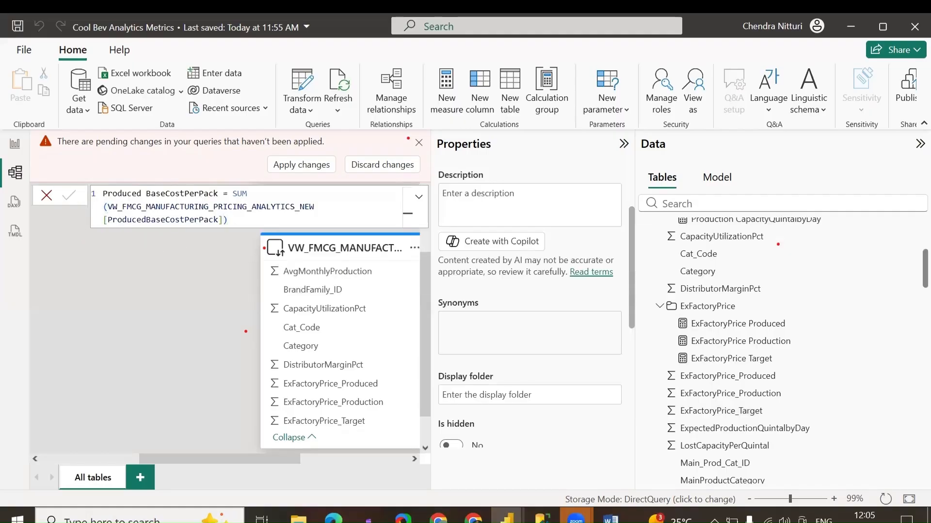
pyautogui.click(559, 390)
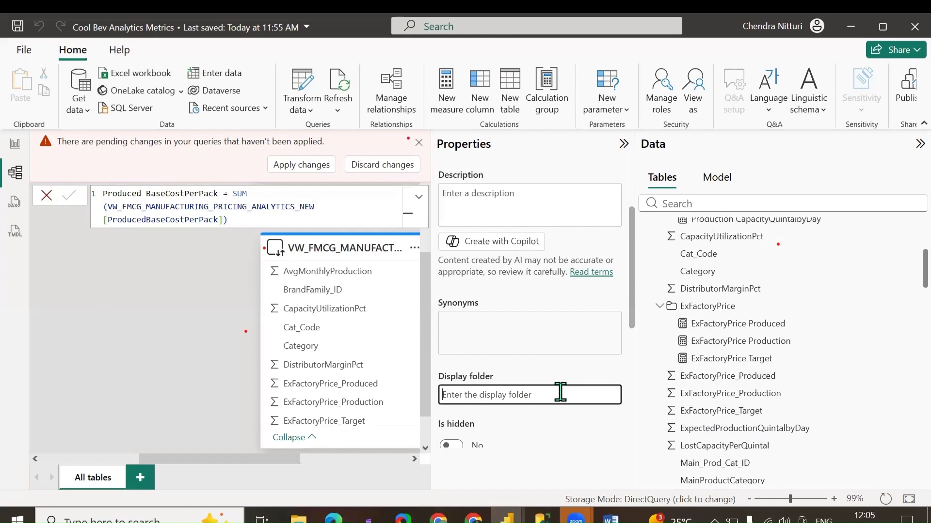
pyautogui.write('BaseCostPerPack')
pyautogui.press('Return')
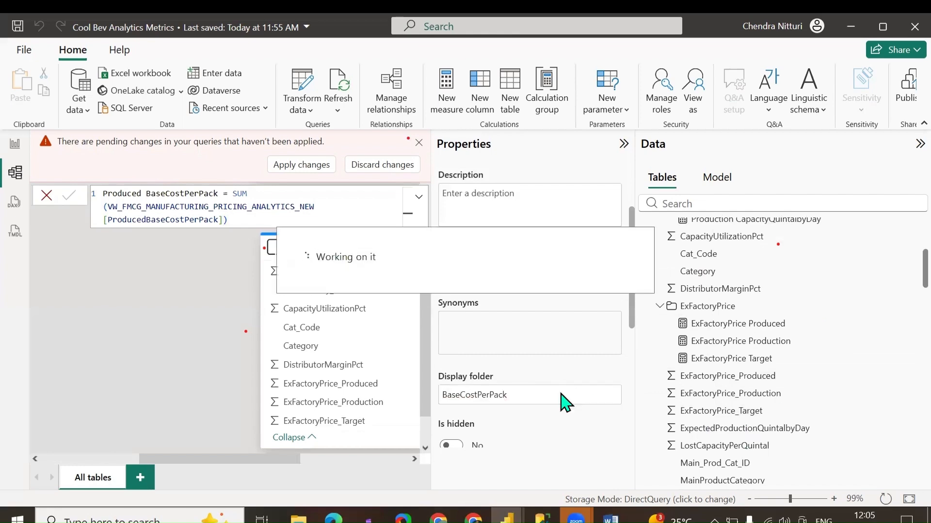
# Add a measure in the BaseCostPerPack folder: Production BaseCostPerPack = SUM(VW_FMCG_MANUFACTURING_PRICING_ANALYTICS_NEW[ProductionBaseCostPerPack]).
pyautogui.scroll(3, 774, 329)
pyautogui.scroll(2, 774, 329)
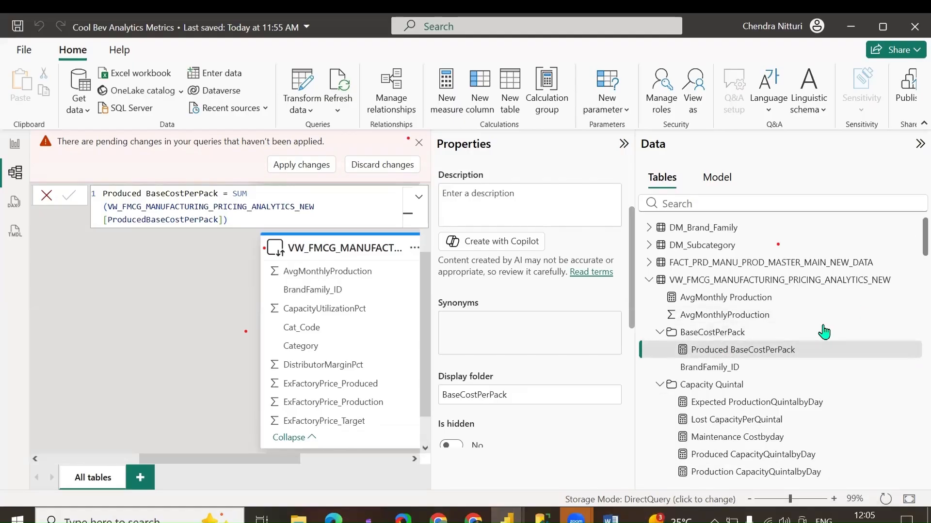
pyautogui.rightClick(741, 352)
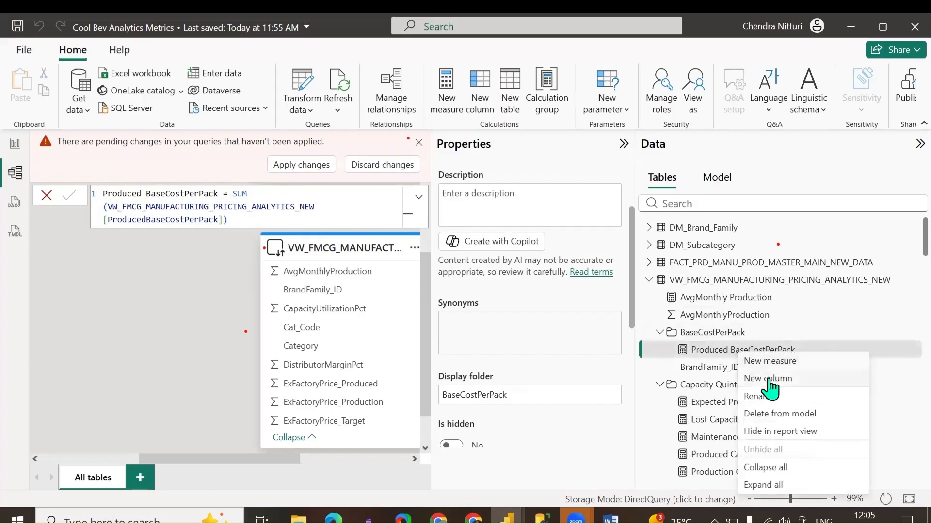
pyautogui.click(777, 365)
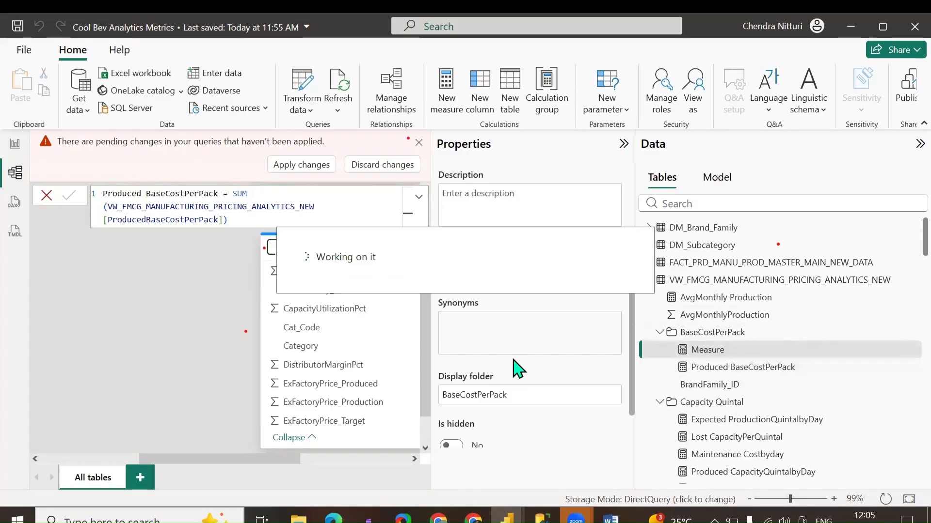
pyautogui.hotkey('ctrl', 'a')
pyautogui.write('Production BaseCostPerPack = SUM(VW_FMCG_MANUFACTURING_PRICING_ANALYTICS_NEW[ProductionBaseCostPerPack])')
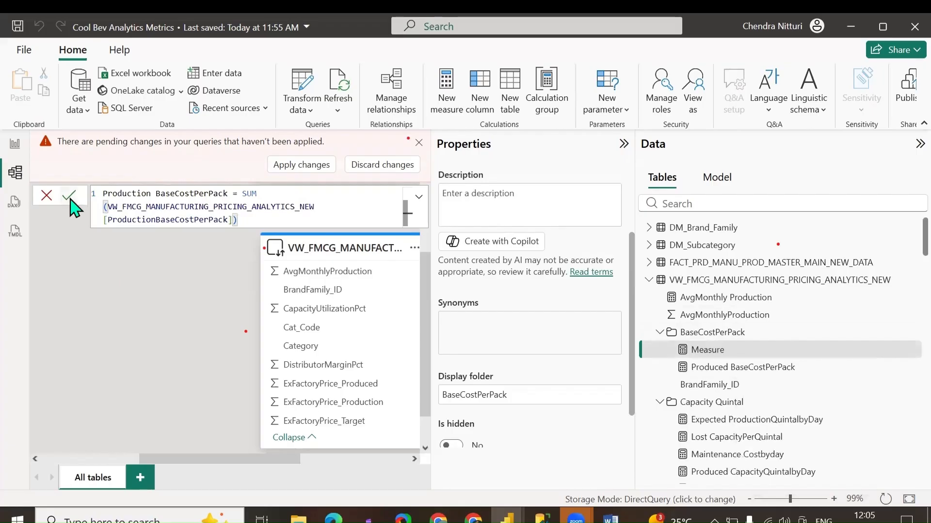
pyautogui.press('Return')
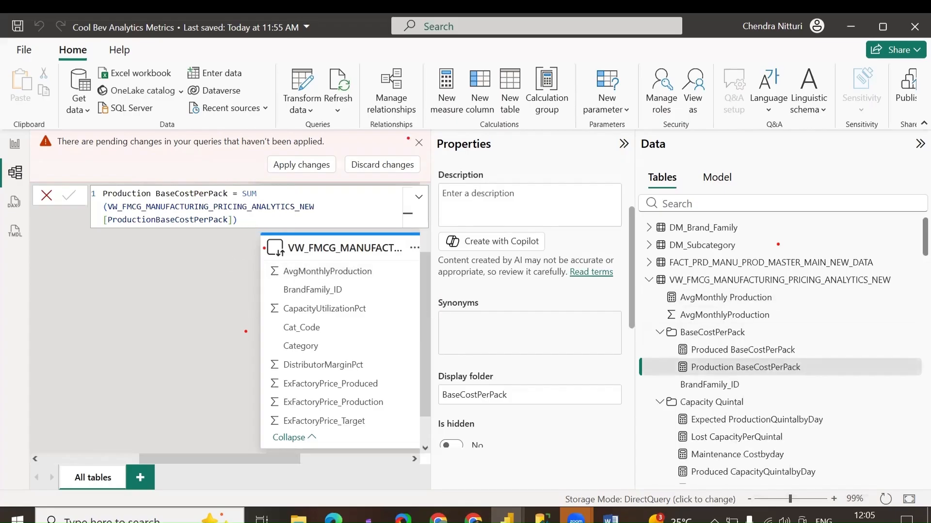
# Add a measure in the BaseCostPerPack folder: Target BaseCostPerPack = SUM(VW_FMCG_MANUFACTURING_PRICING_ANALYTICS_NEW[TargetBaseCostPerPack]).
pyautogui.rightClick(727, 367)
pyautogui.click(758, 232)
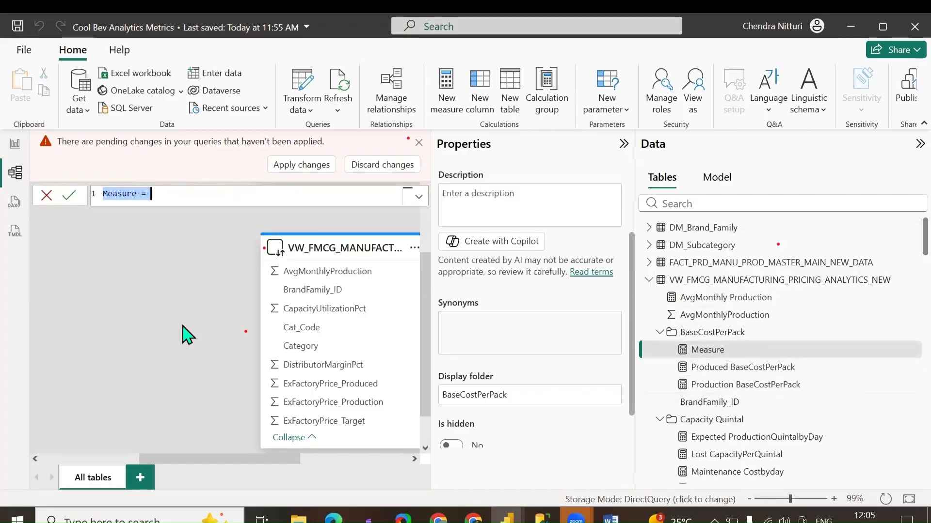
pyautogui.write('Target BaseCostPerPack = SUM(VW_FMCG_MANUFACTURING_PRICING_ANALYTICS_NEW[TargetBaseCostPerPack])')
pyautogui.click(71, 199)
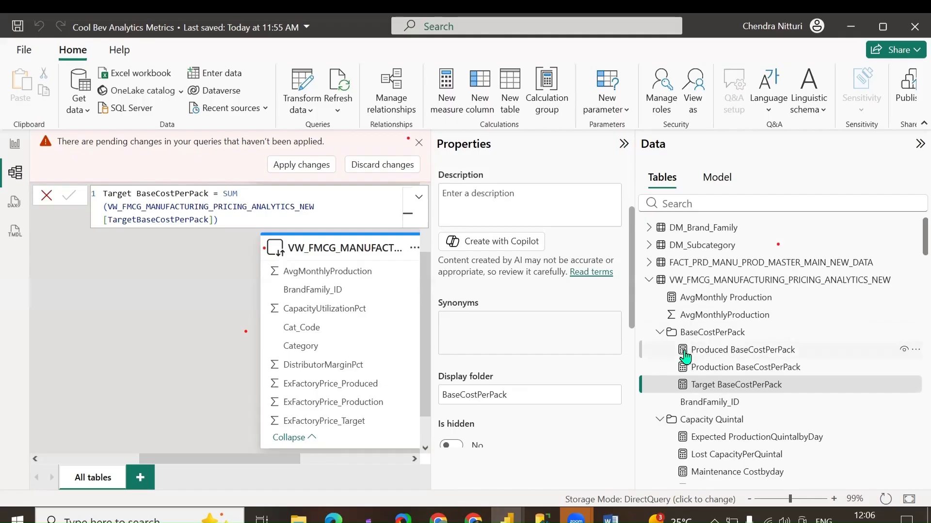
# Add a measure in the BaseCostPerPack folder: Variance BaseCost Prod vs Produc = [Production BaseCostPerPack]-[Produced BaseCostPerPack].
pyautogui.rightClick(707, 384)
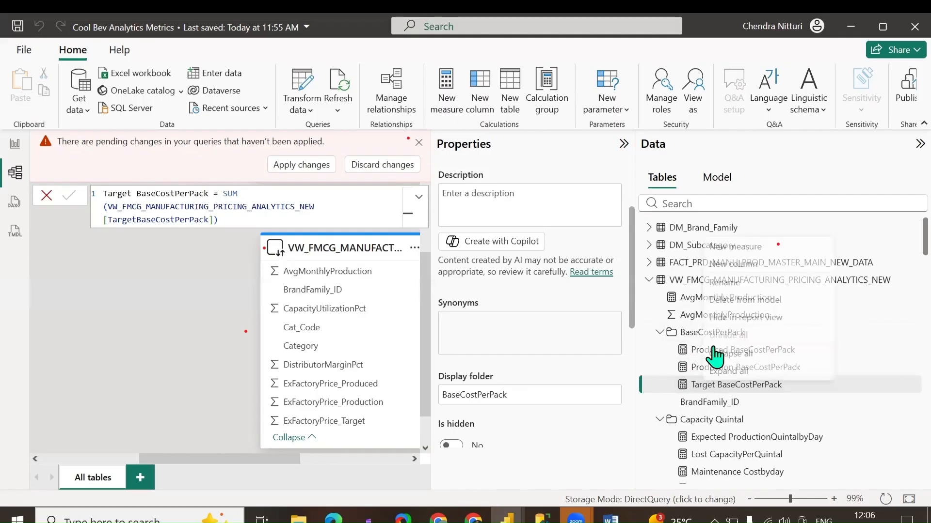
pyautogui.click(757, 246)
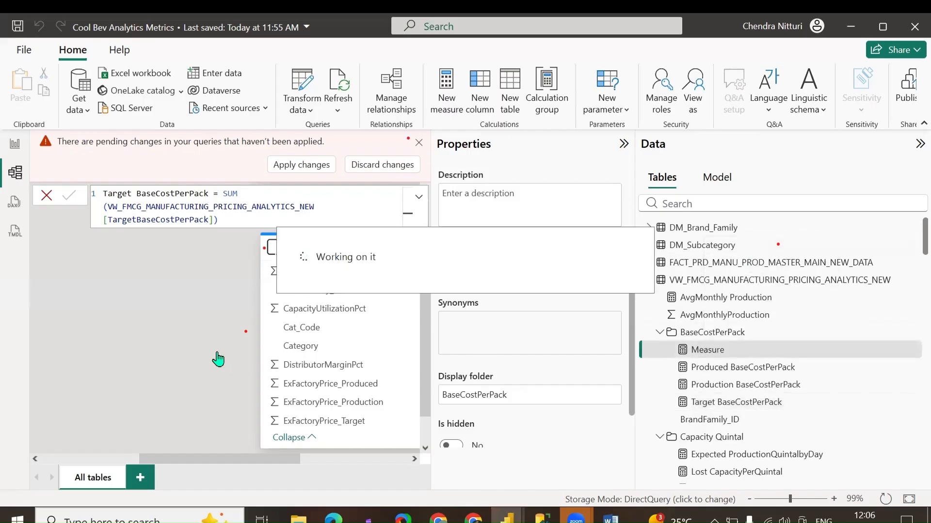
pyautogui.write('Variance BaseCost Prod vs Produc = [Production BaseCostPerPack]-[Produced BaseCostPerPack]')
pyautogui.press('Return')
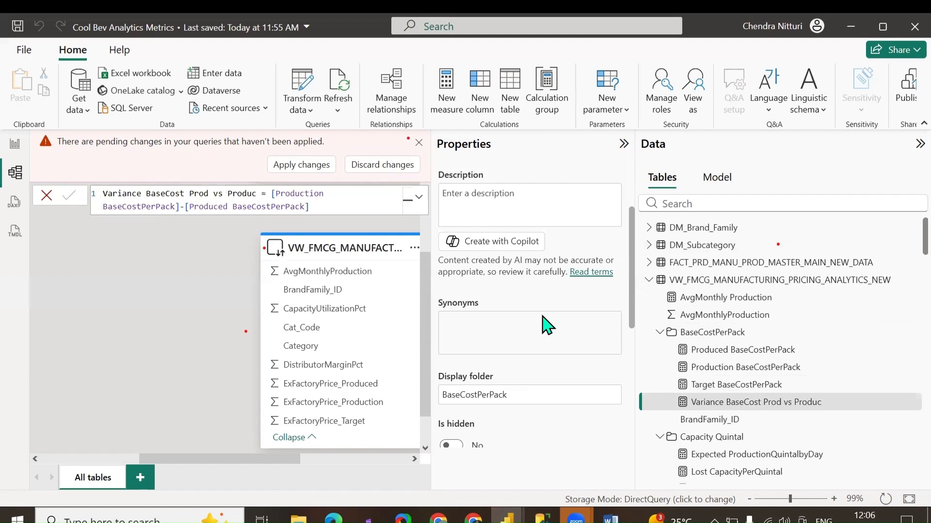
# Add a measure in the BaseCostPerPack folder: Variance BaseCost Prod vs Target = [Target BaseCostPerPack]-[Produced BaseCostPerPack].
pyautogui.rightClick(753, 384)
pyautogui.click(790, 247)
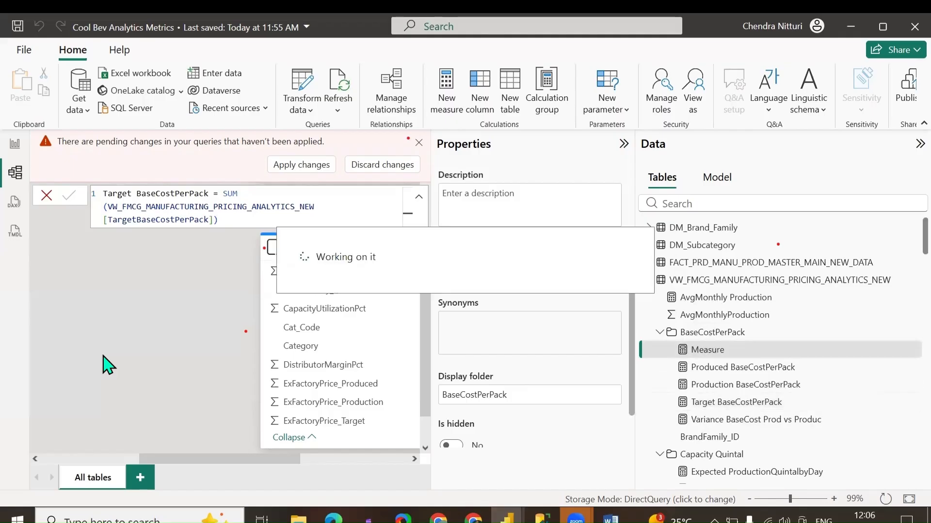
pyautogui.hotkey('ctrl', 'a')
pyautogui.write('Variance BaseCost Prod vs Target = [Target BaseCostPerPack]-[Produced BaseCostPerPack]')
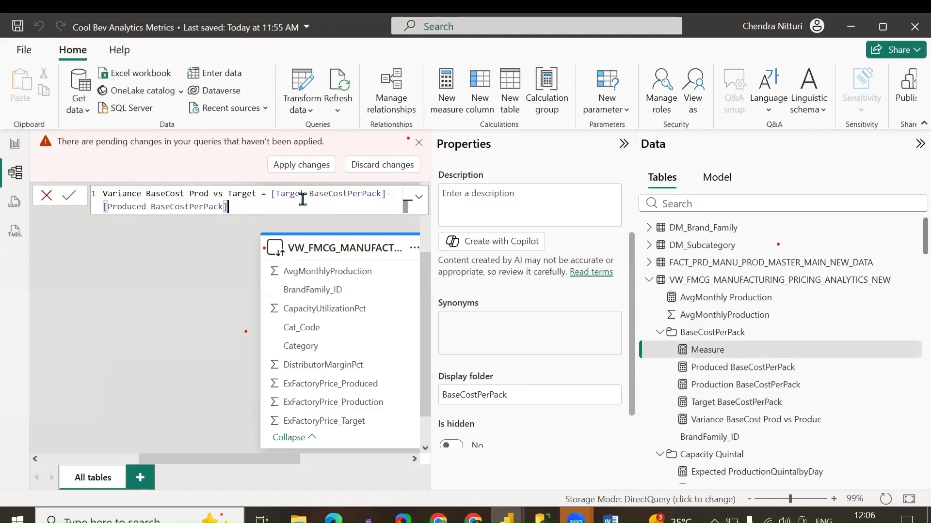
pyautogui.click(68, 195)
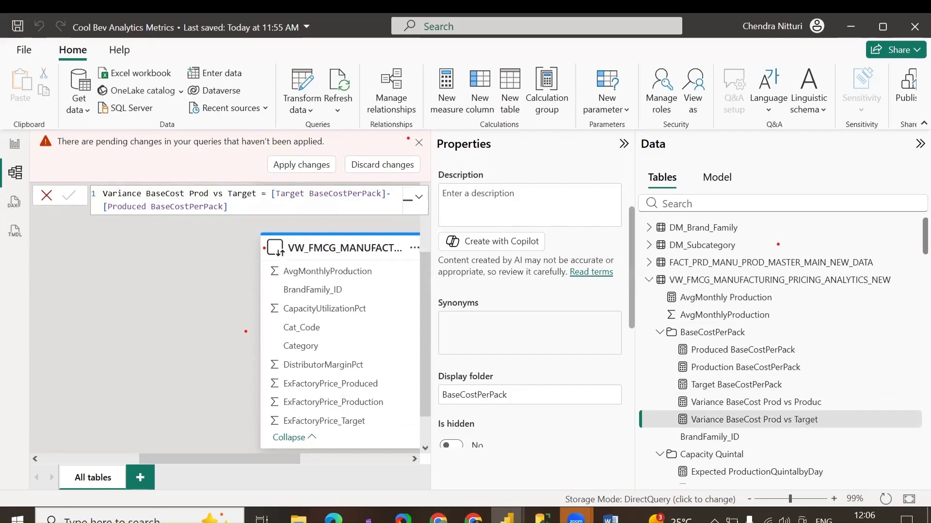
# Add a measure in the BaseCostPerPack folder: % Variance BaseCost Prod vs Produc = DIVIDE([Produced BaseCostPerPack]-[Production BaseCostPerPack],[Production BaseCostPerPack]).
pyautogui.rightClick(746, 387)
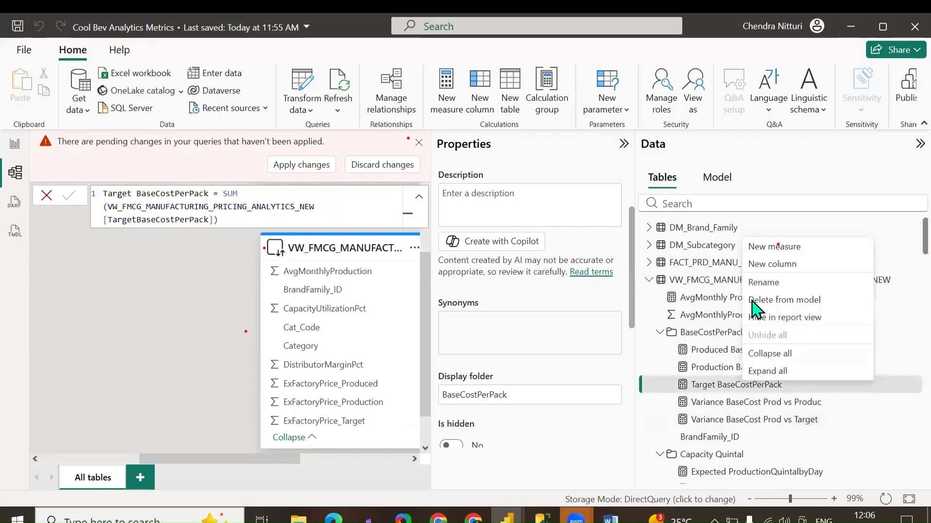
pyautogui.click(772, 248)
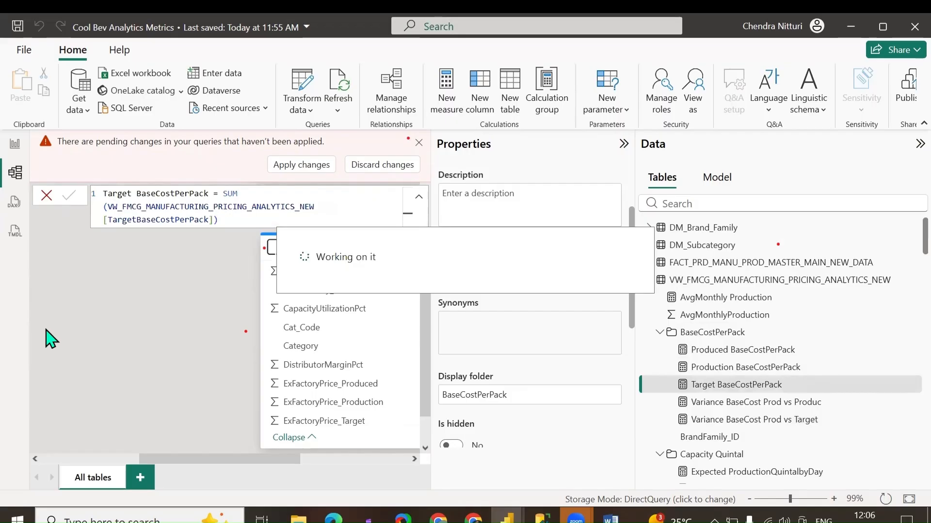
pyautogui.hotkey('ctrl', 'a')
pyautogui.write('% Variance BaseCost Prod vs Produc = DIVIDE([Produced BaseCostPerPack]-[Production BaseCostPerPack],[Production BaseCostPerPack])')
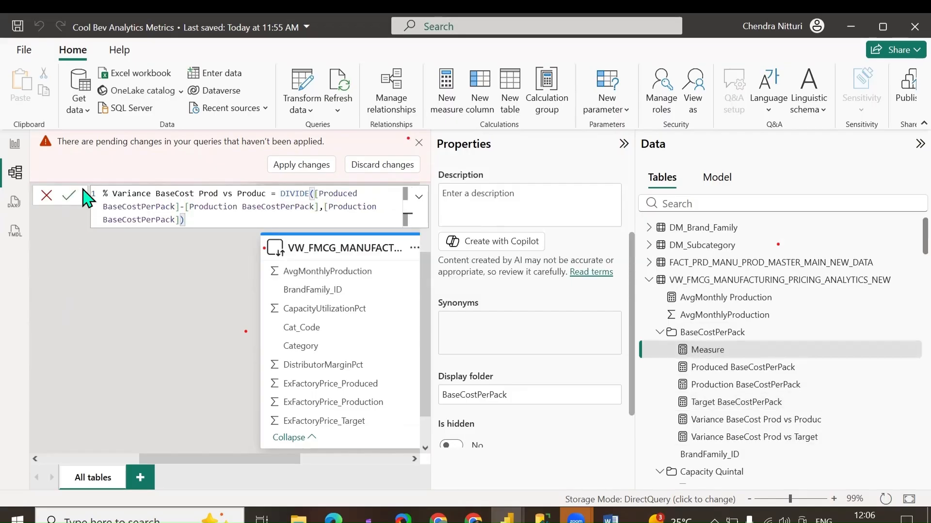
pyautogui.press('Return')
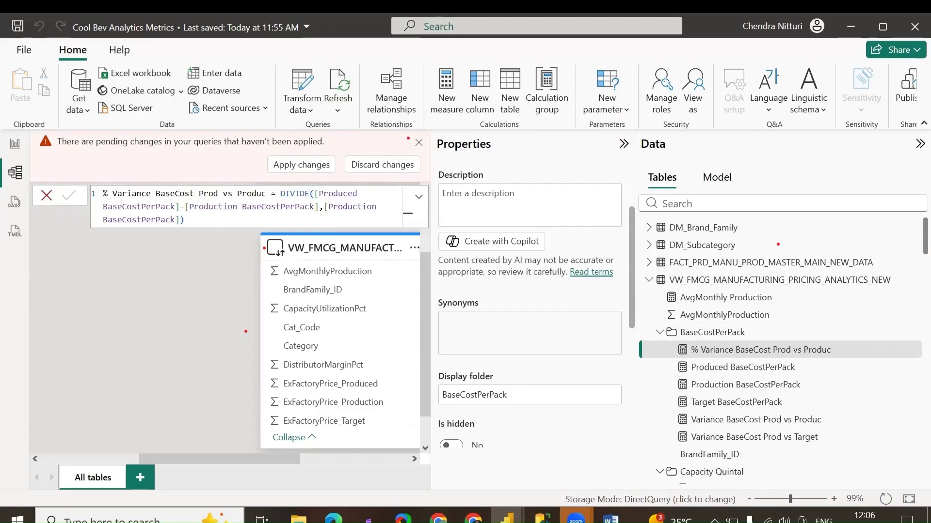
# Add a measure in the BaseCostPerPack folder: % Variance BaseCost Prod vs Target = DIVIDE([Produced BaseCostPerPack]-[Target BaseCostPerPack],[Target BaseCostPerPack]).
pyautogui.rightClick(742, 358)
pyautogui.click(771, 363)
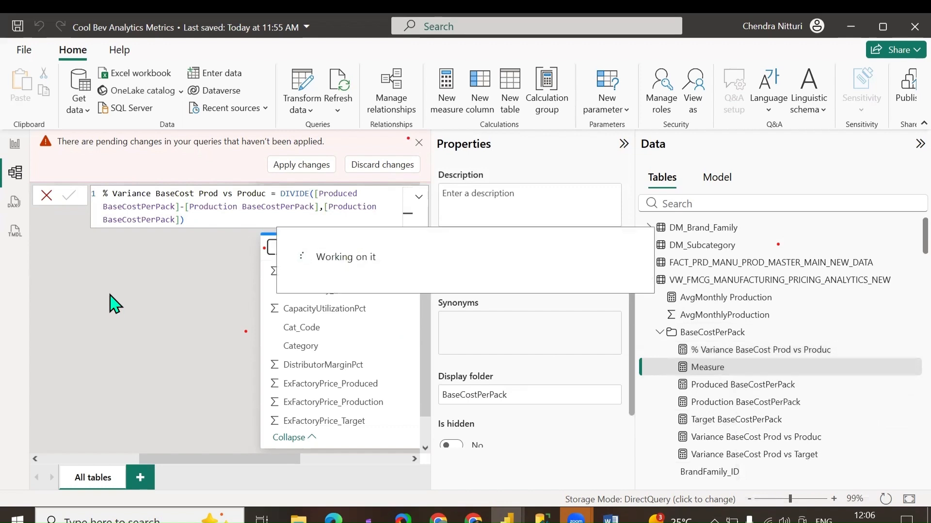
pyautogui.hotkey('ctrl', 'a')
pyautogui.write('% Variance BaseCost Prod vs Target = DIVIDE([Produced BaseCostPerPack]-[Target BaseCostPerPack],[Target BaseCostPerPack])')
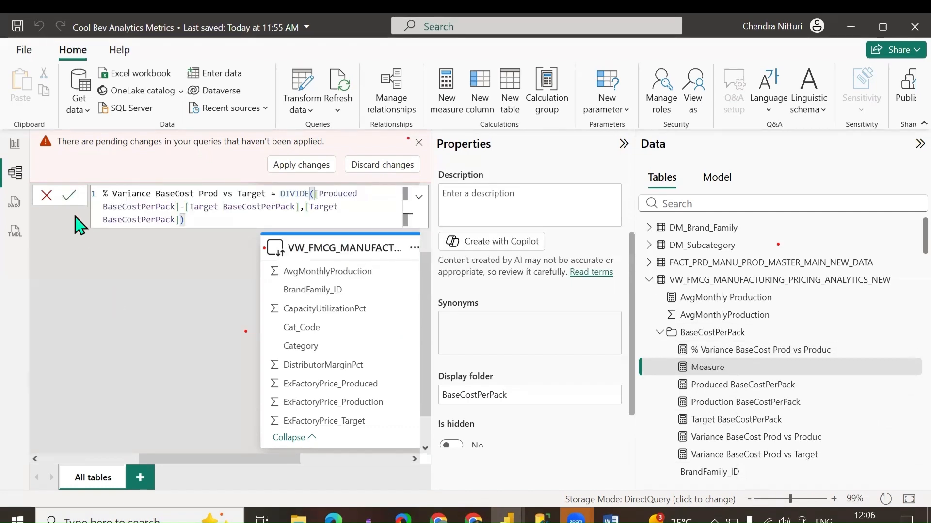
pyautogui.click(69, 195)
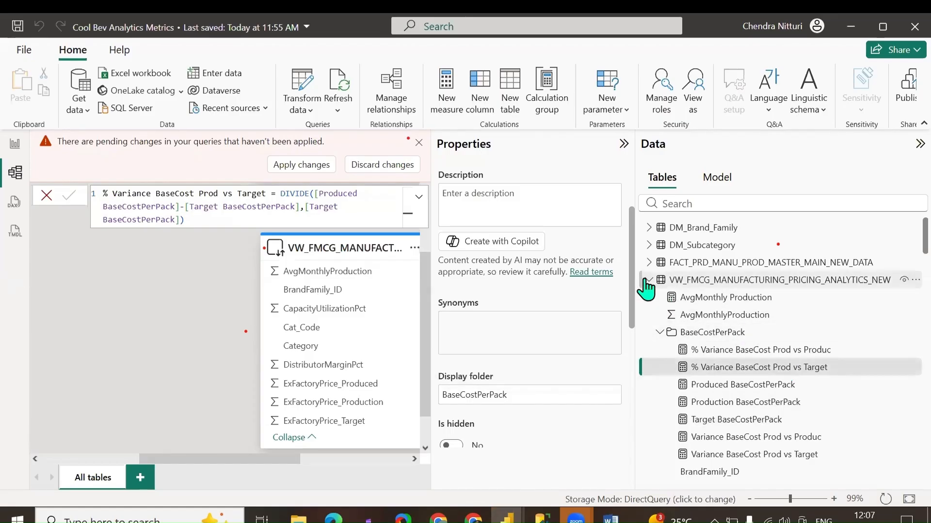
# Try to discard the pending query changes to VW_FMCG_MANUFACTURING_PRICING_ANALYTICS_NEW.
pyautogui.moveTo(646, 289)
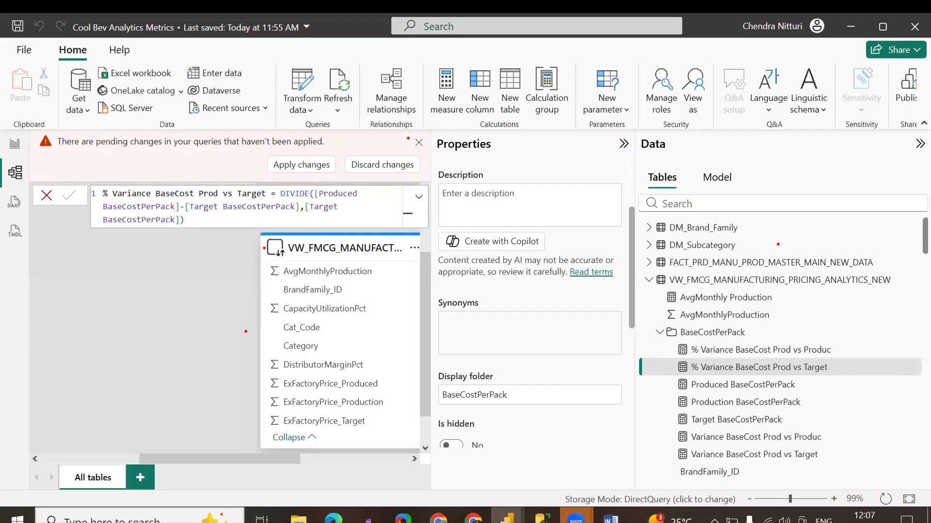
pyautogui.click(383, 166)
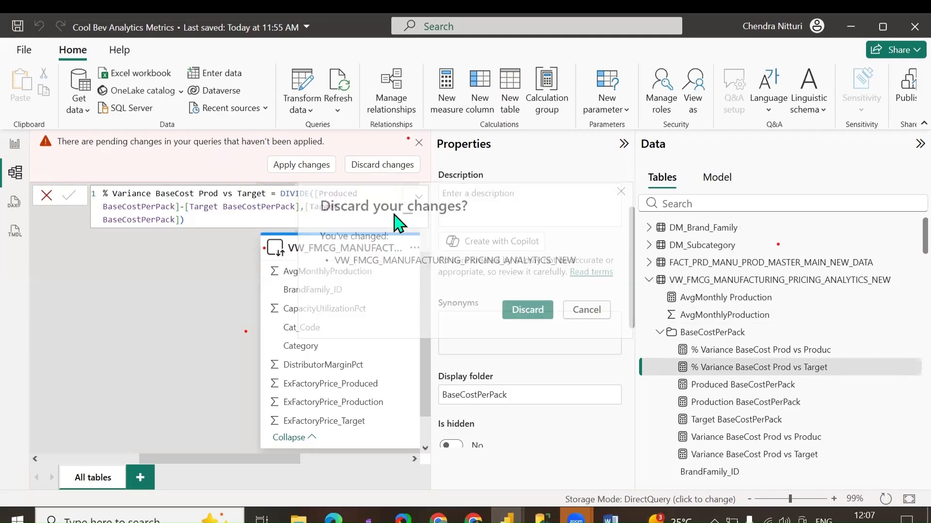
pyautogui.click(528, 310)
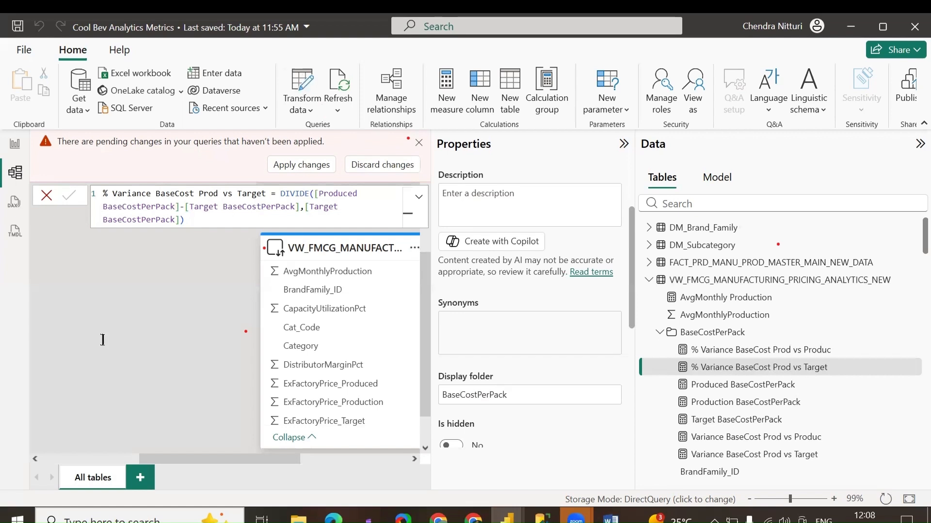
# Add an on-screen text annotation reading "data should have complete date" and widen its box to fit the text on one line.
pyautogui.click(53, 274)
pyautogui.write('you')
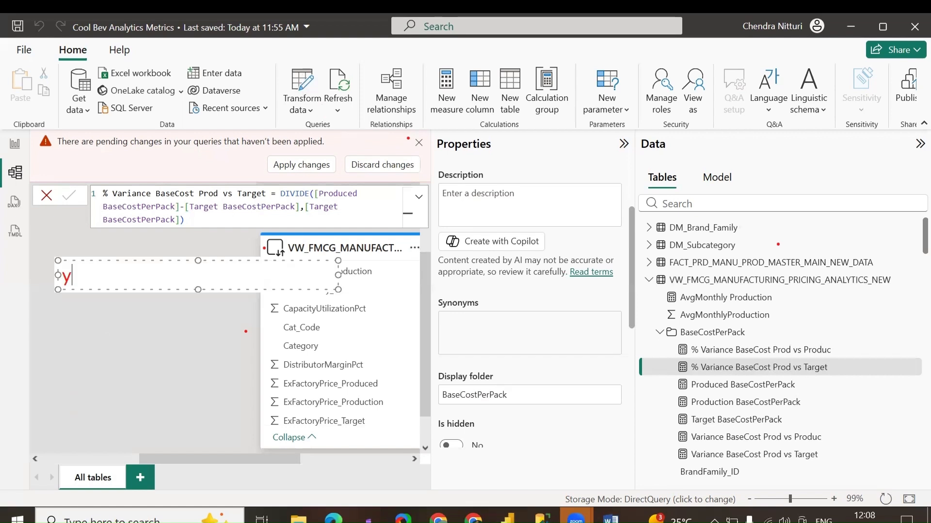
pyautogui.press('BackSpace')
pyautogui.press('BackSpace')
pyautogui.press('BackSpace')
pyautogui.write('data should have ')
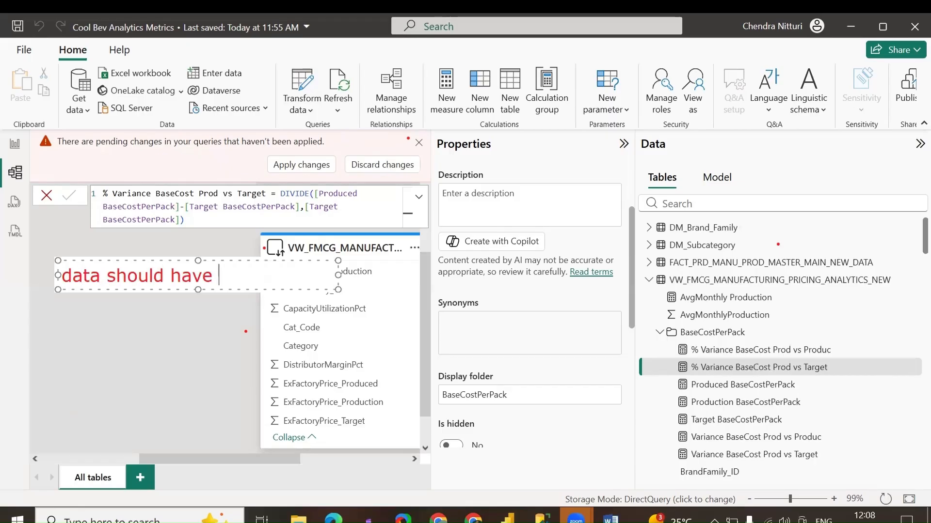
pyautogui.write('complete date')
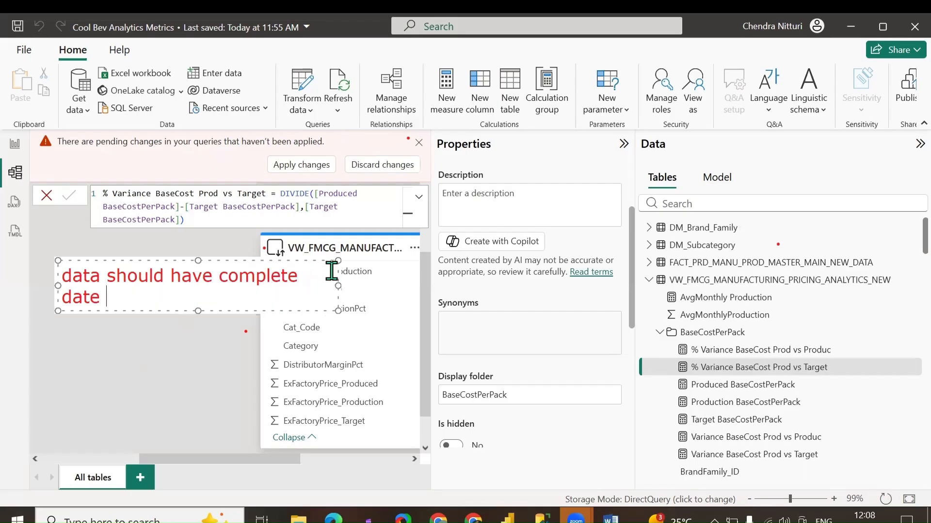
pyautogui.moveTo(338, 287); pyautogui.dragTo(581, 289)
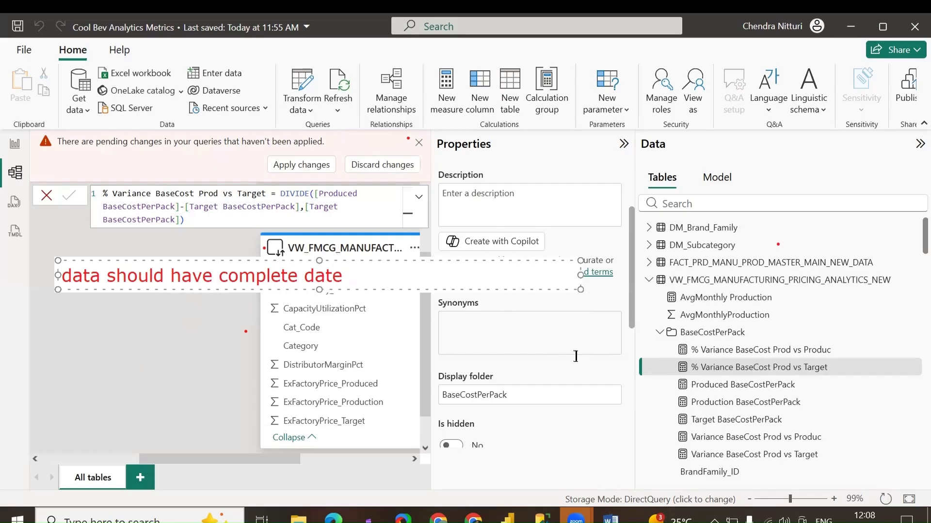
# Add the line "2025 - jan 31 days" to the on-screen note, below a blank line.
pyautogui.press('Return')
pyautogui.write('202')
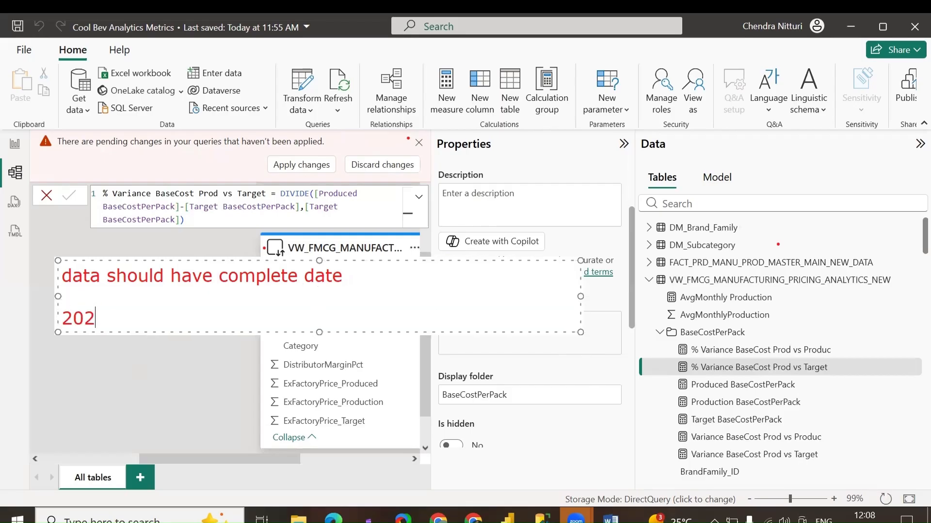
pyautogui.write('5 -')
pyautogui.write('jan 3')
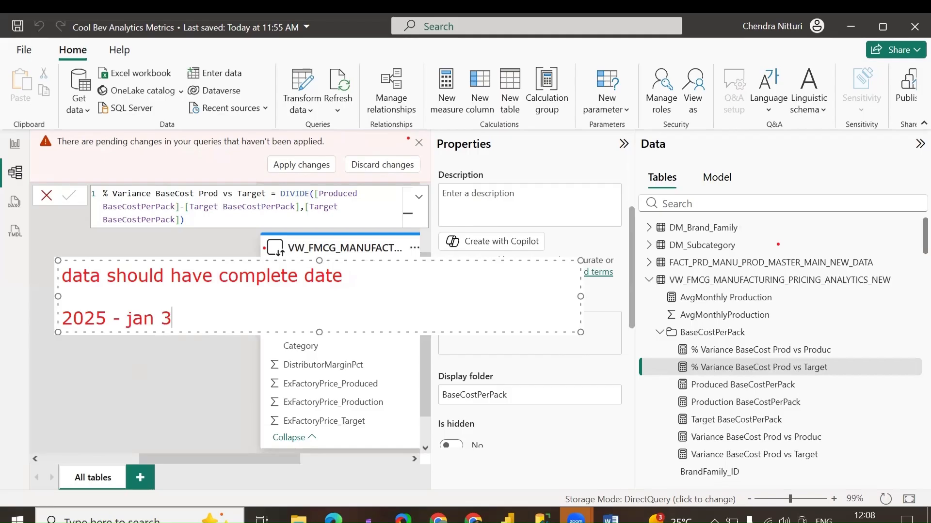
pyautogui.write('1 days')
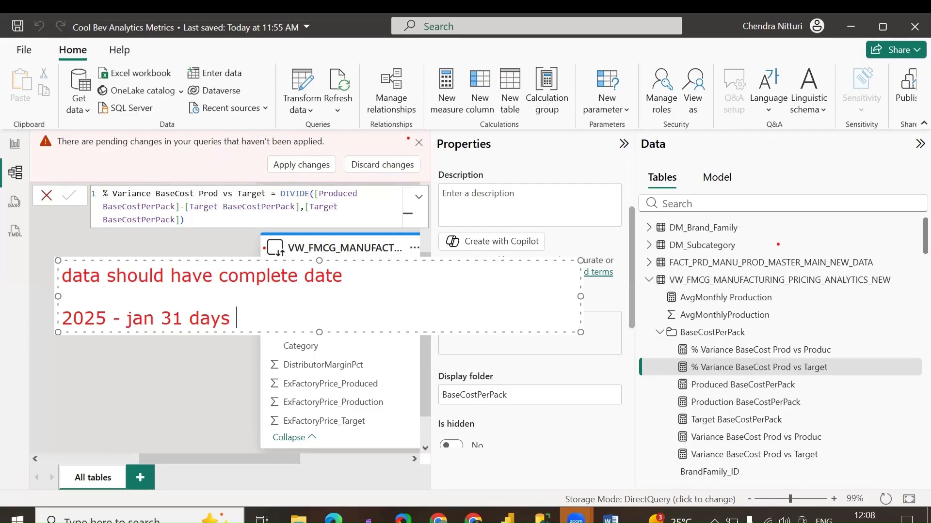
# Add the line "month, jan 31, feb 28,29 - march - 30 -- transactions" to the on-screen note, below a blank line.
pyautogui.press('Return')
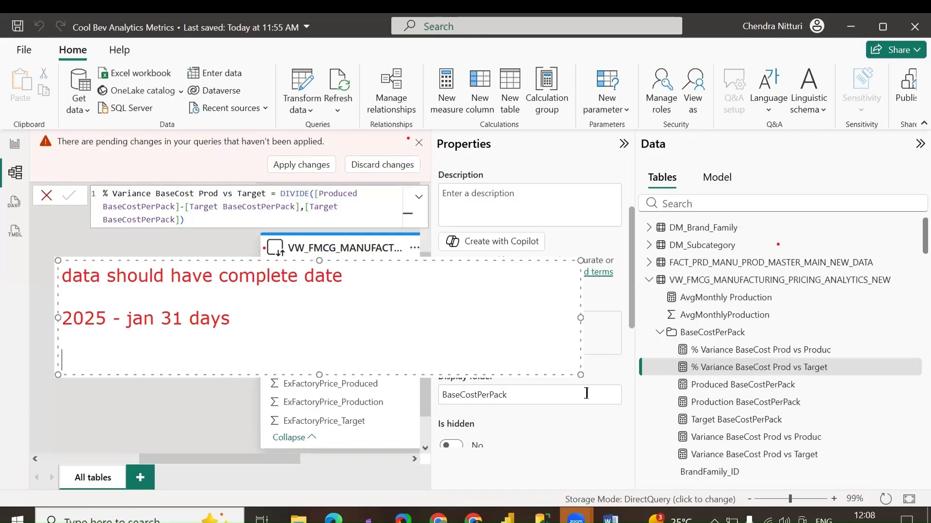
pyautogui.write('monthl')
pyautogui.press('BackSpace')
pyautogui.press('BackSpace')
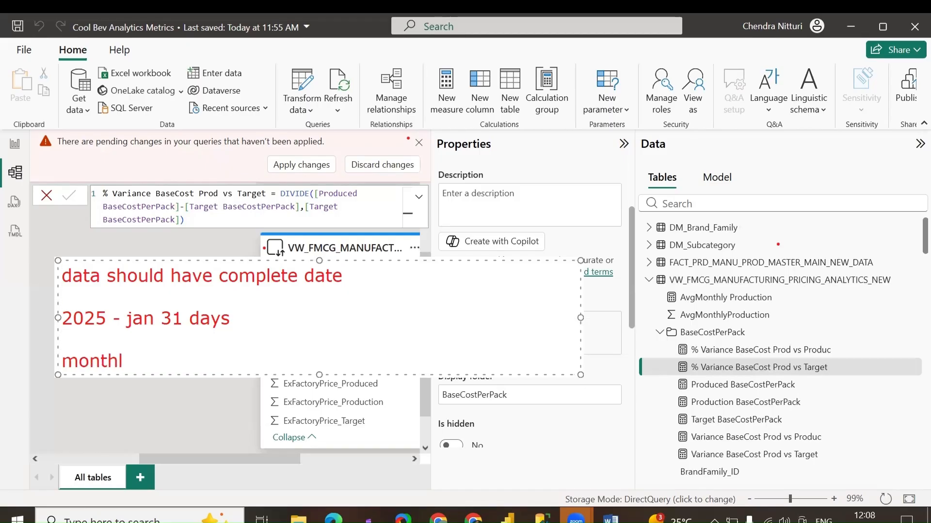
pyautogui.write(', jan 31, feb 2')
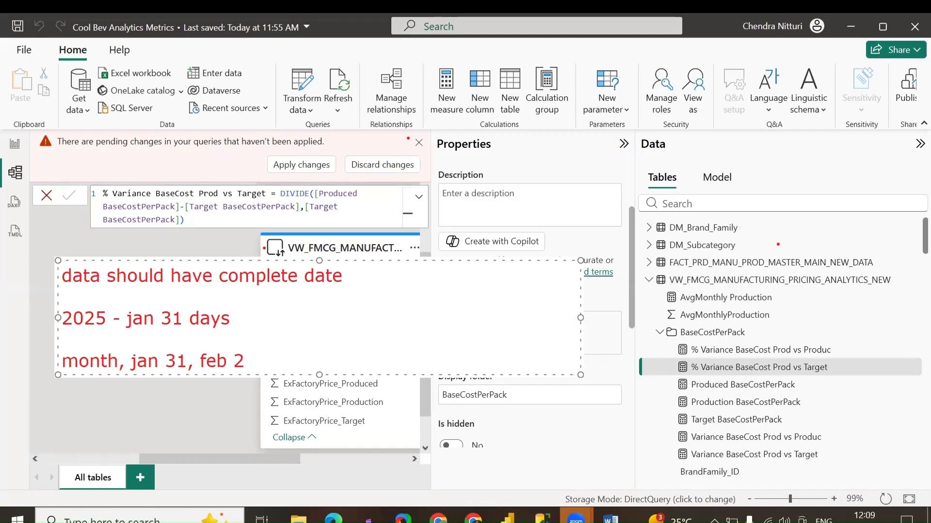
pyautogui.write('8,29   - march - 30')
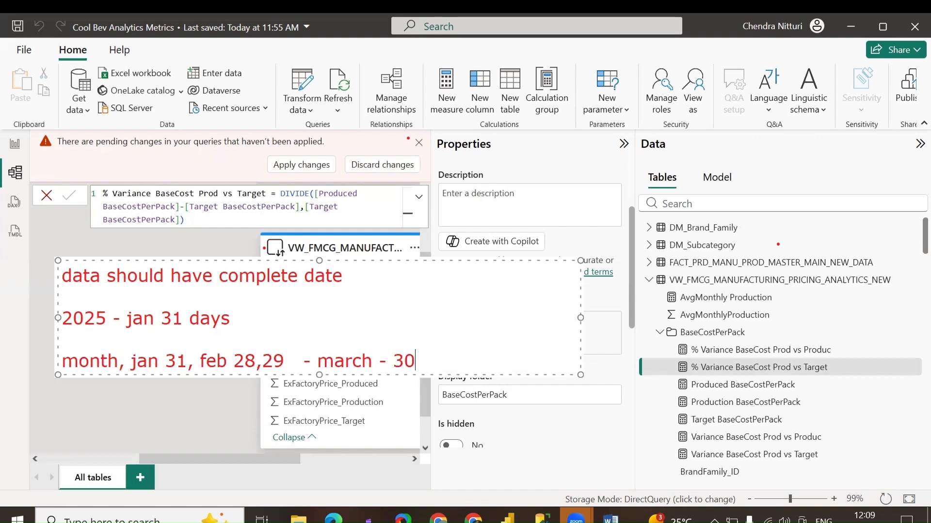
pyautogui.write('-- transaction')
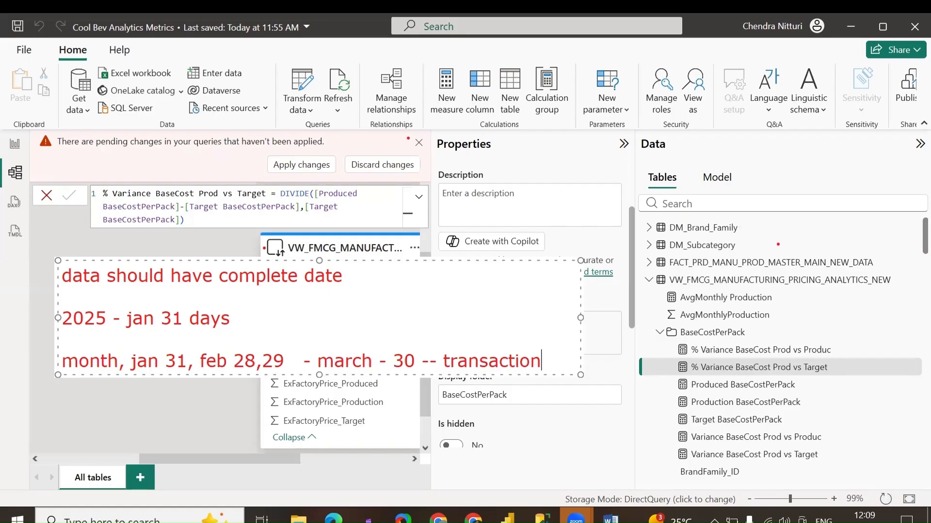
pyautogui.write('s')
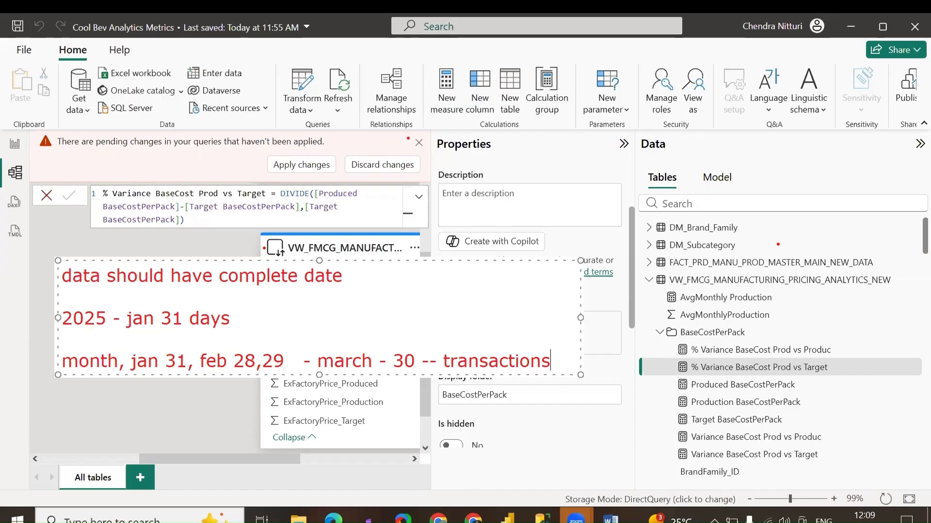
# Replace the entire on-screen note with "we need to have the date table".
pyautogui.hotkey('ctrl', 'a')
pyautogui.press('BackSpace')
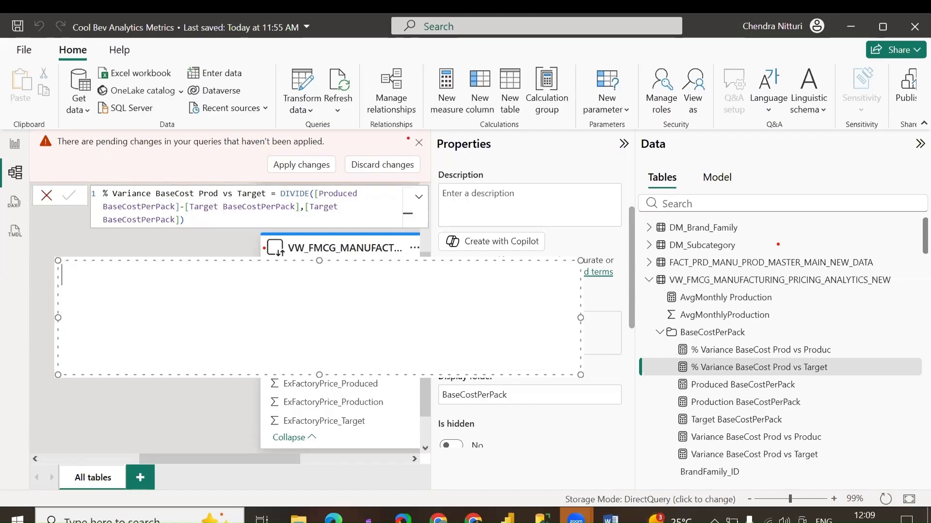
pyautogui.write('we ne')
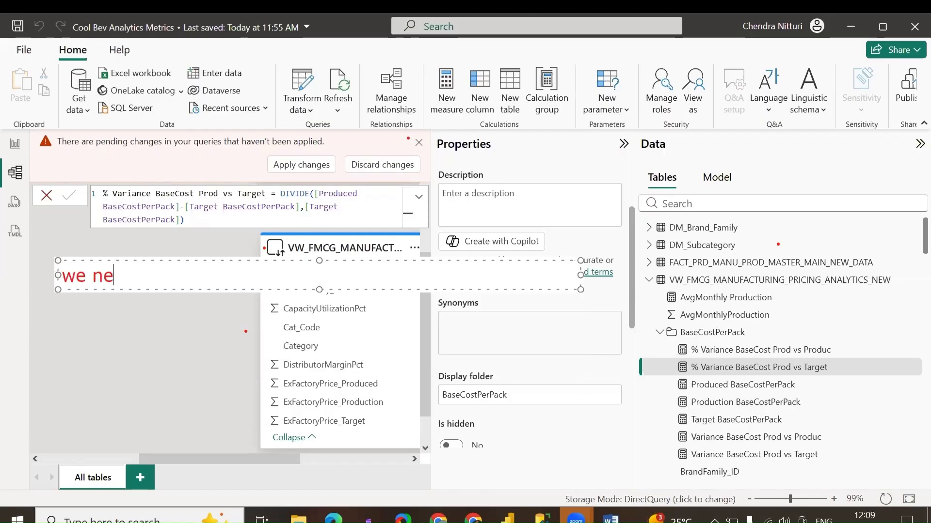
pyautogui.write('ed to crea')
pyautogui.press('BackSpace')
pyautogui.press('BackSpace')
pyautogui.press('BackSpace')
pyautogui.press('BackSpace')
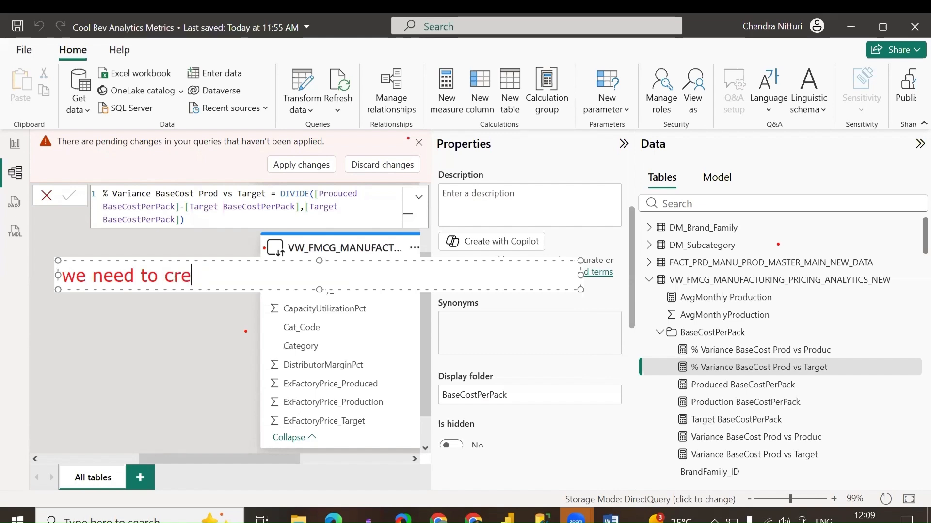
pyautogui.write('have t')
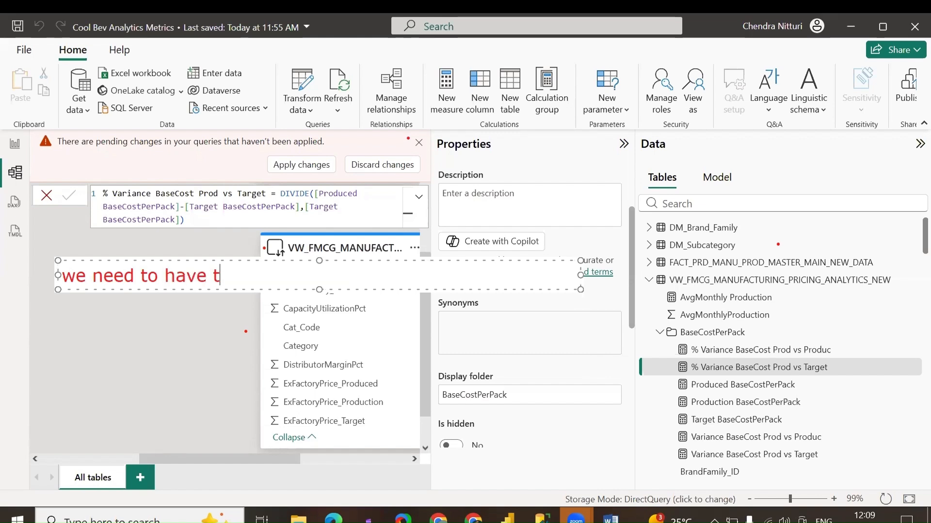
pyautogui.write('he date table')
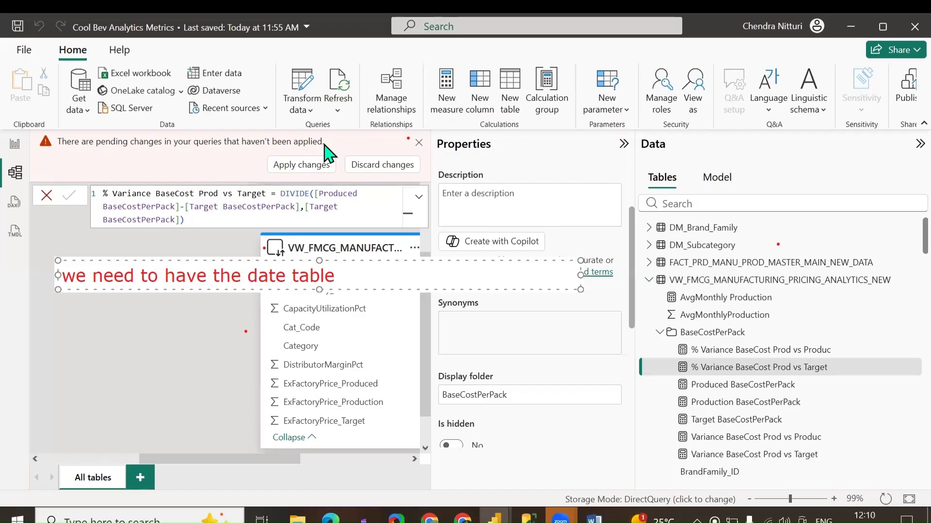
# Add the line "creating -- calendar table , startdate, enddate" to the on-screen note, below a blank line.
pyautogui.press('Return')
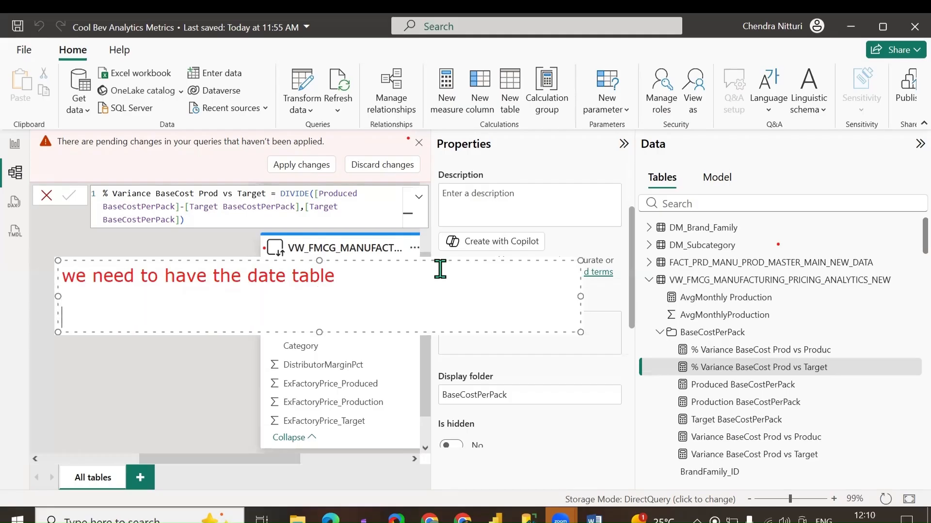
pyautogui.write('creating -- ')
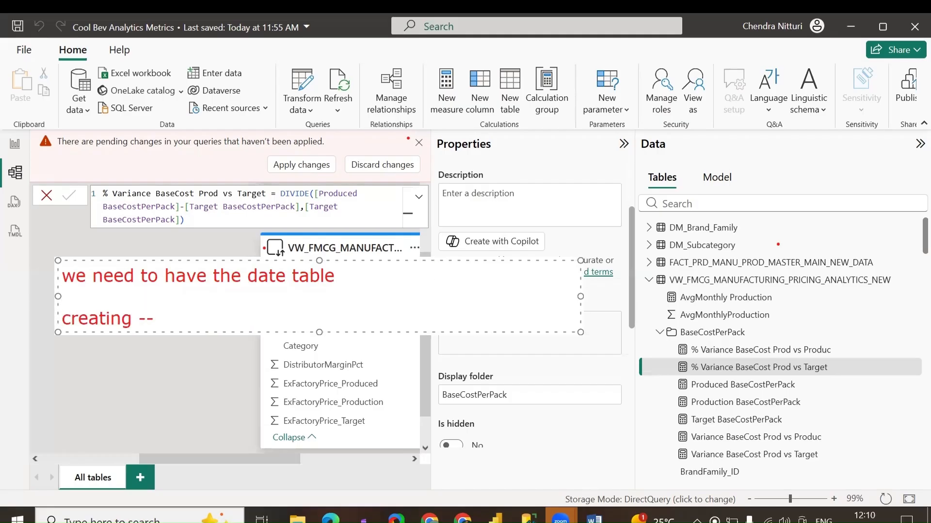
pyautogui.write('calendar')
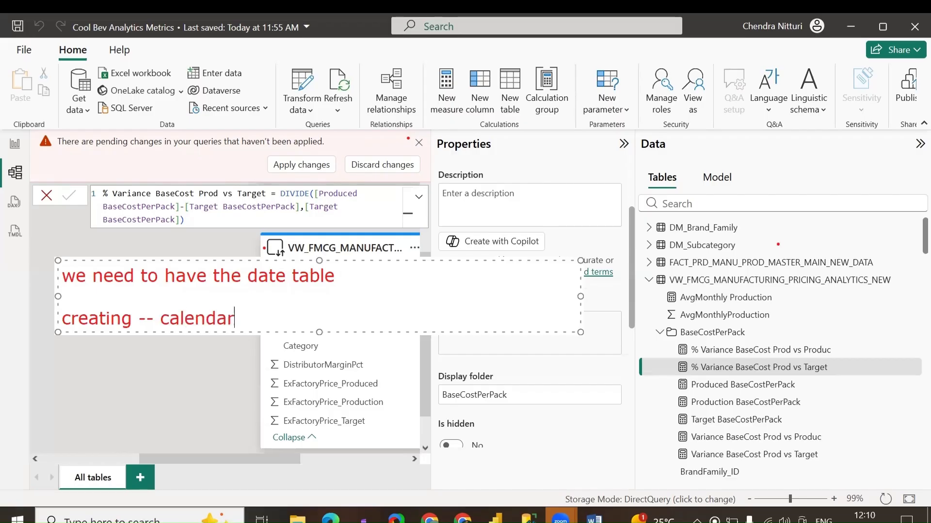
pyautogui.write(' table ,')
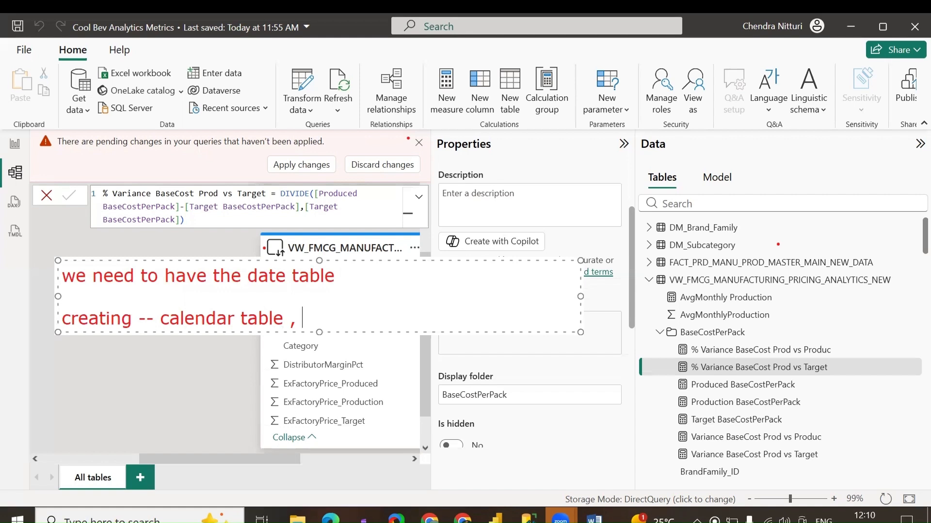
pyautogui.write(' startdate, ')
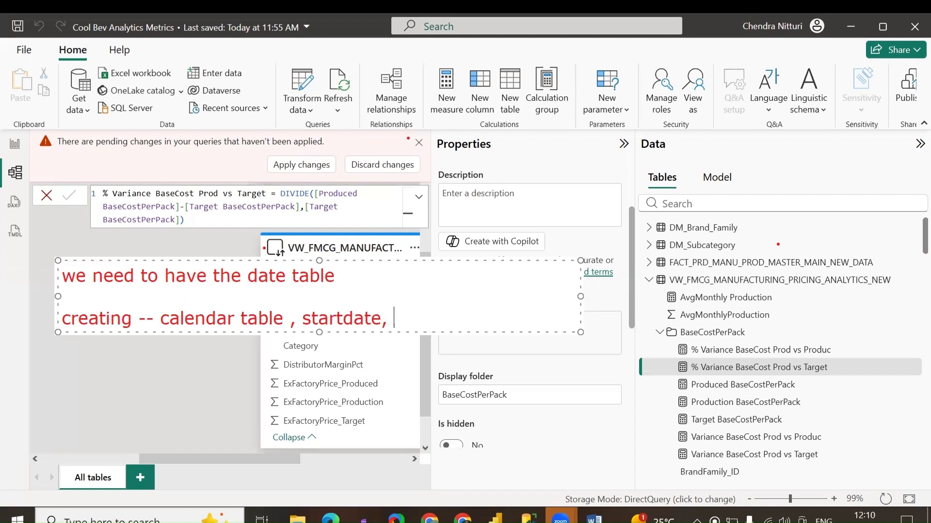
pyautogui.write('enddate')
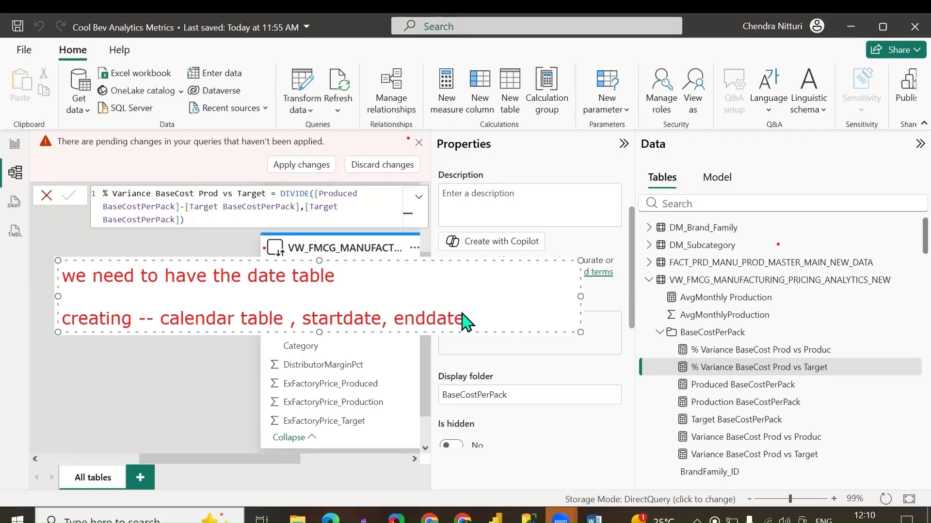
# Add the line "make relation between date columns" directly under the calendar table line of the on-screen note.
pyautogui.press('Return')
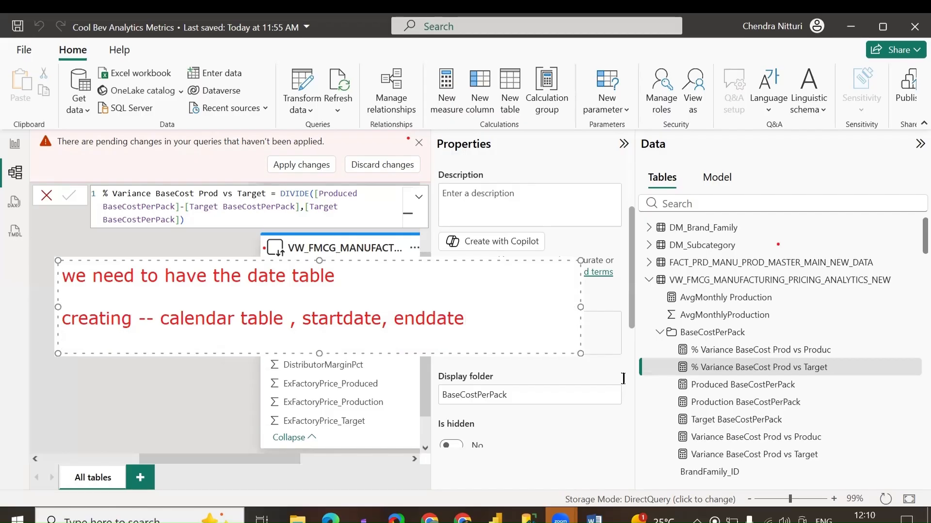
pyautogui.write('make rela')
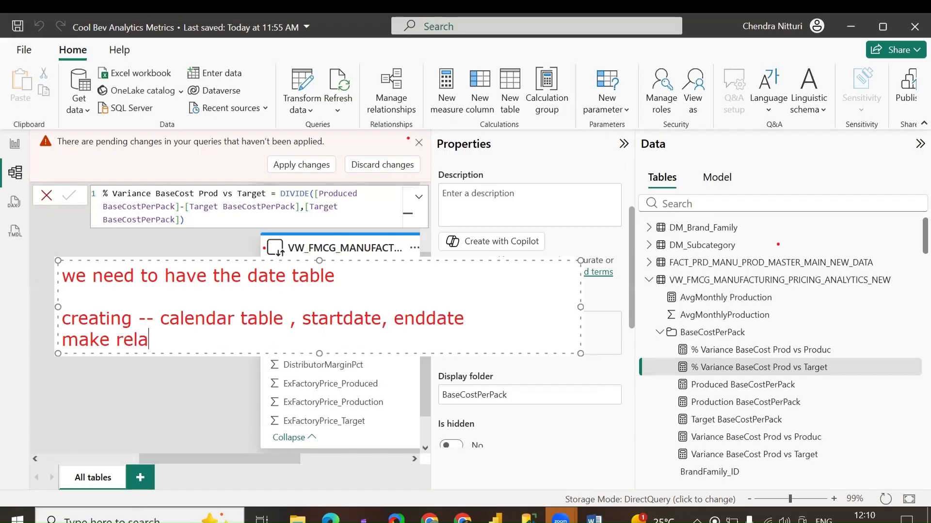
pyautogui.write('tion betwee')
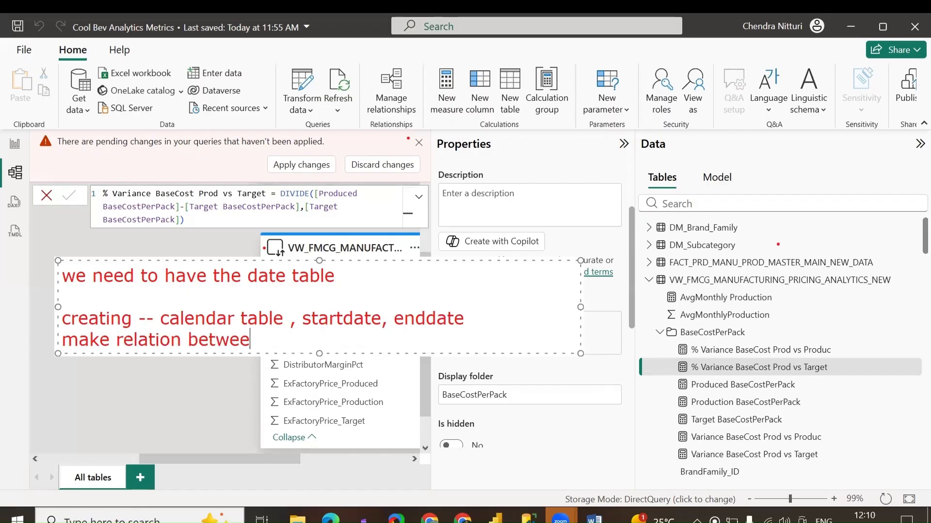
pyautogui.write('n date col')
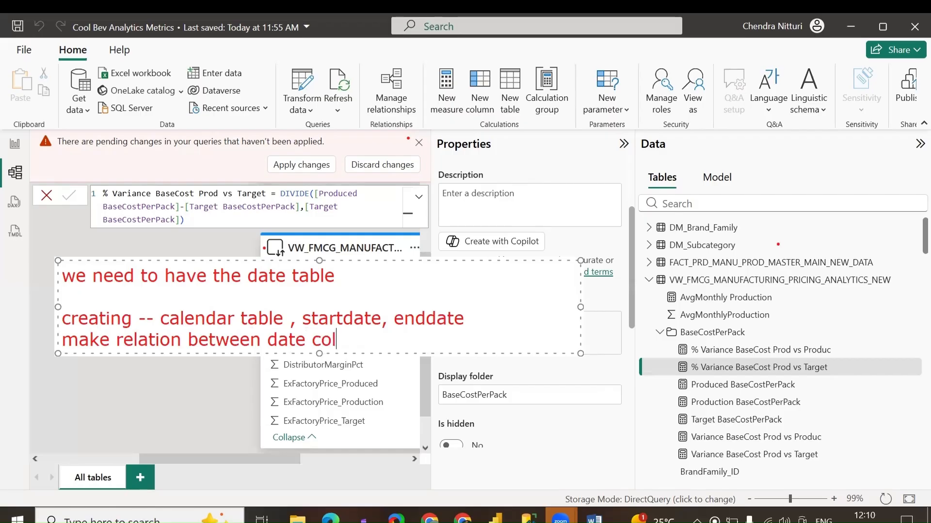
pyautogui.write('umns')
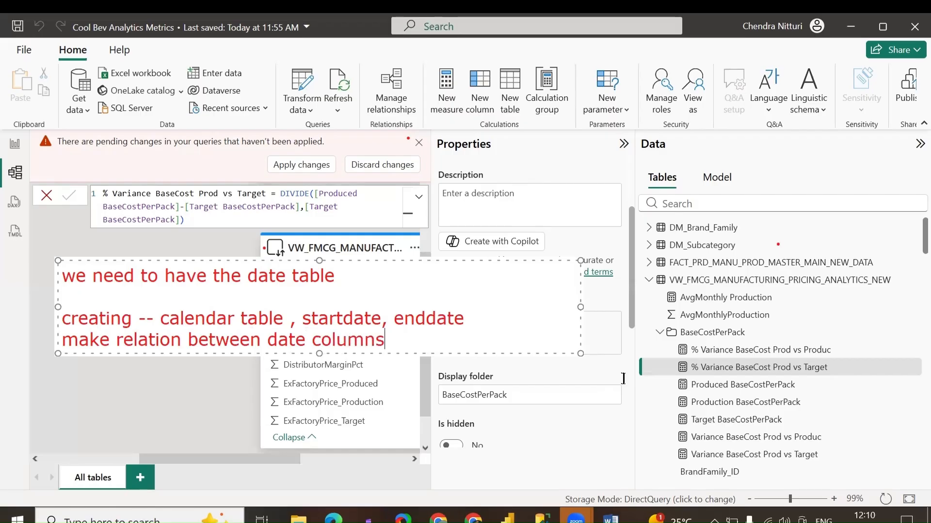
# Add the line "manufac - date -- manufacturing date - year, month" under the relation line of the on-screen note.
pyautogui.press('Return')
pyautogui.write('m')
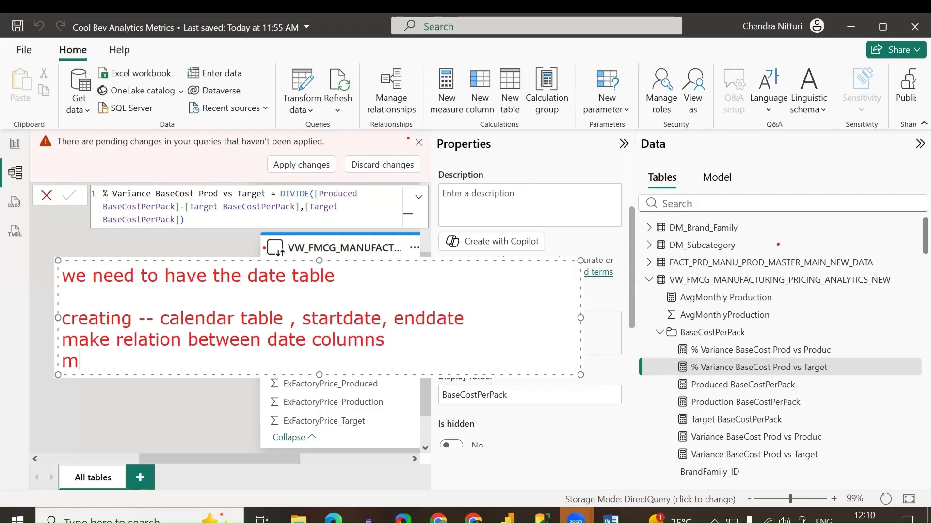
pyautogui.write('anufac')
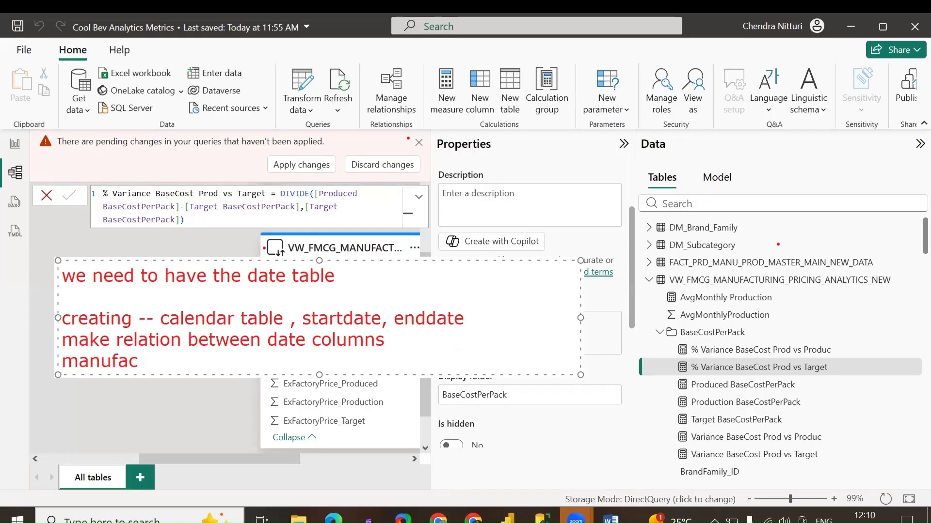
pyautogui.write(' - date --')
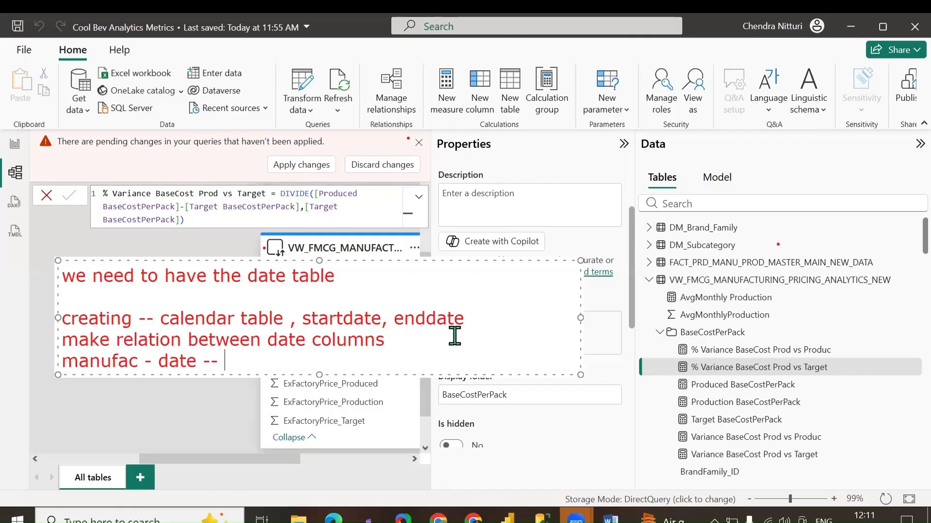
pyautogui.write('manufacturing da')
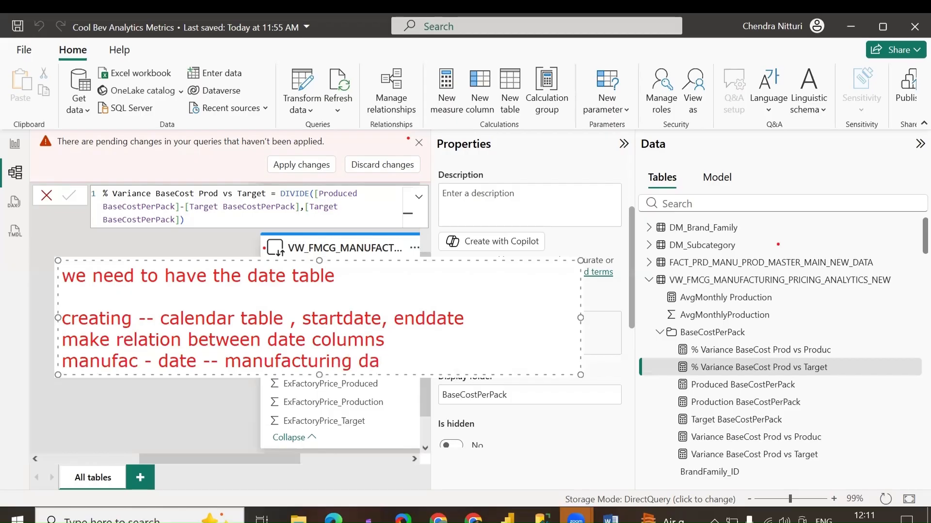
pyautogui.press('BackSpace')
pyautogui.write('ate -- m')
pyautogui.press('BackSpace')
pyautogui.press('BackSpace')
pyautogui.write('year, month')
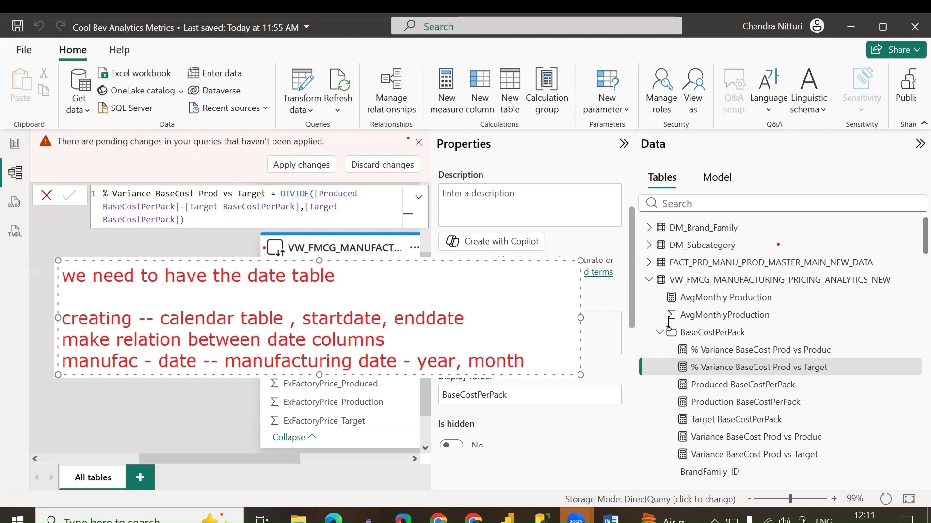
# Add the line "order date - date -- order date" under the manufacturing date line of the on-screen note.
pyautogui.press('Return')
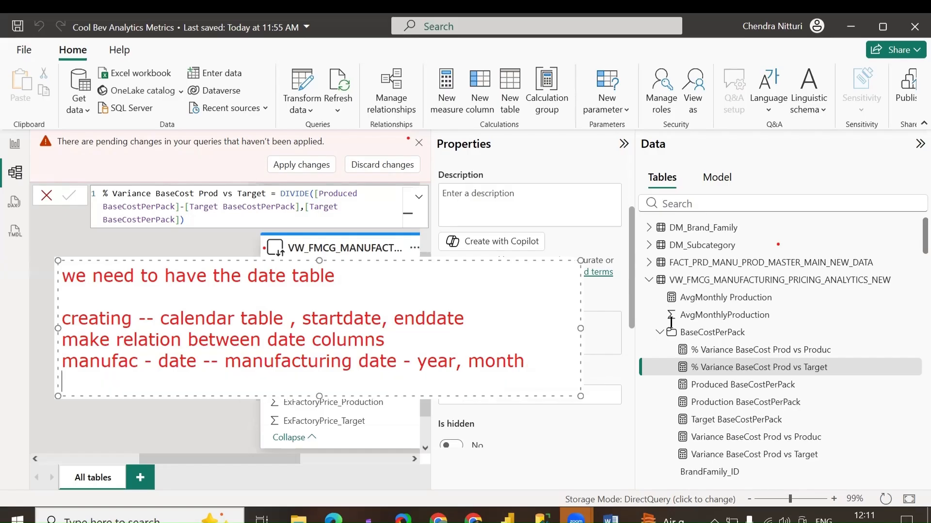
pyautogui.write('order date -')
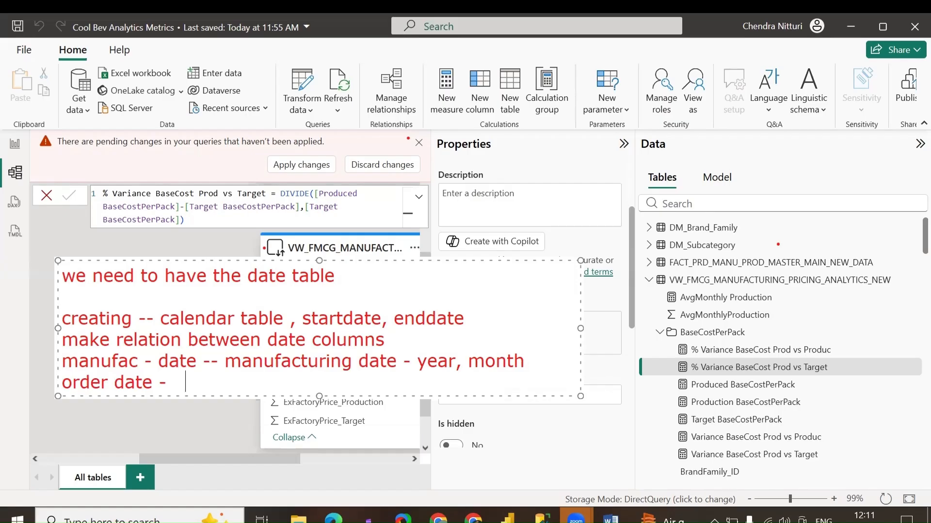
pyautogui.write('date --')
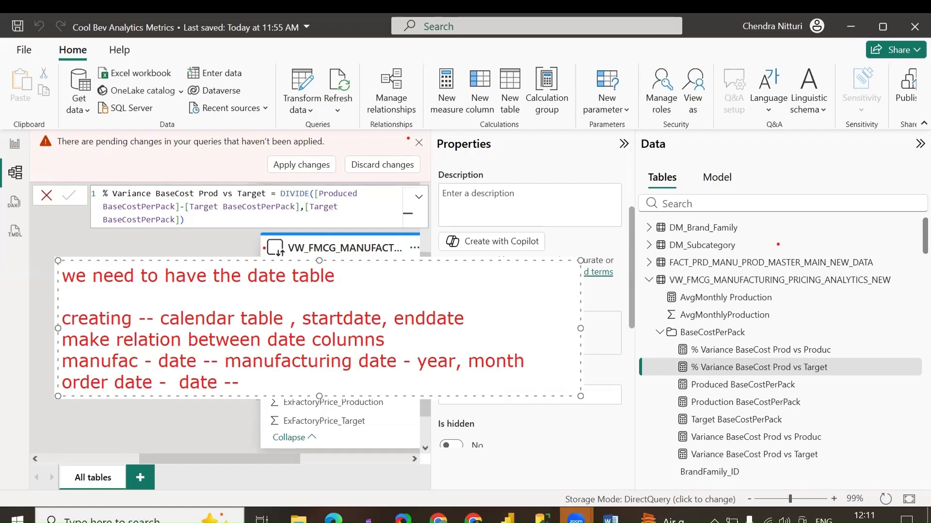
pyautogui.write(' order date')
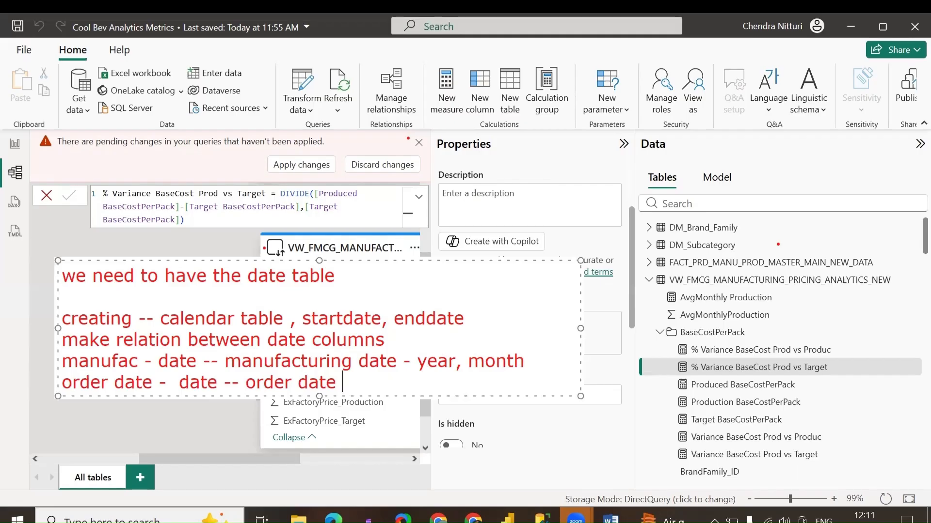
# Add the line "sales date - date - calendar table becomes sales date" under the order date line of the on-screen note.
pyautogui.press('Return')
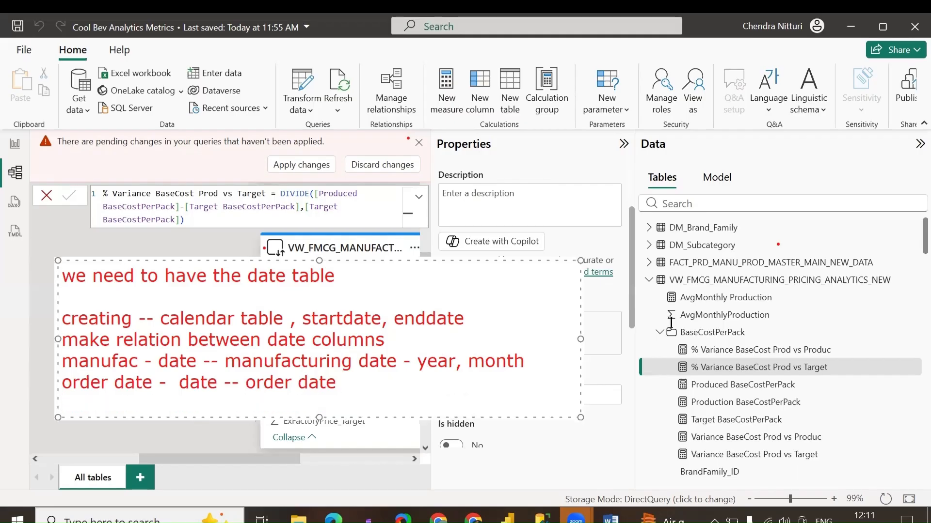
pyautogui.write('sales date')
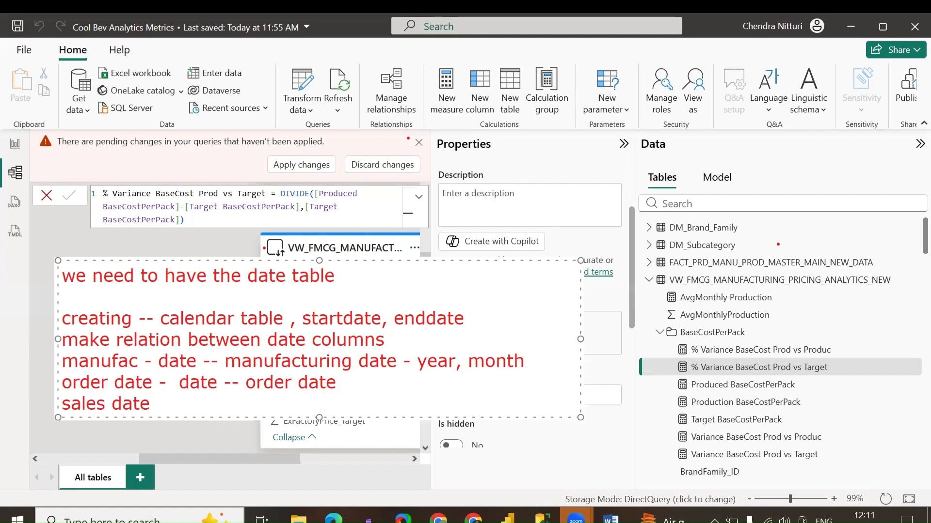
pyautogui.write(' - date')
pyautogui.write('- calendar ')
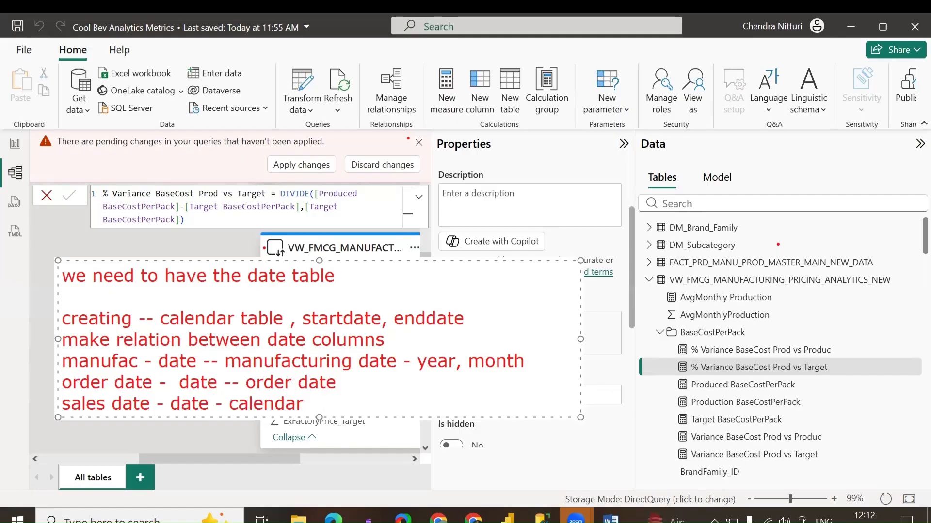
pyautogui.write('table becomes ')
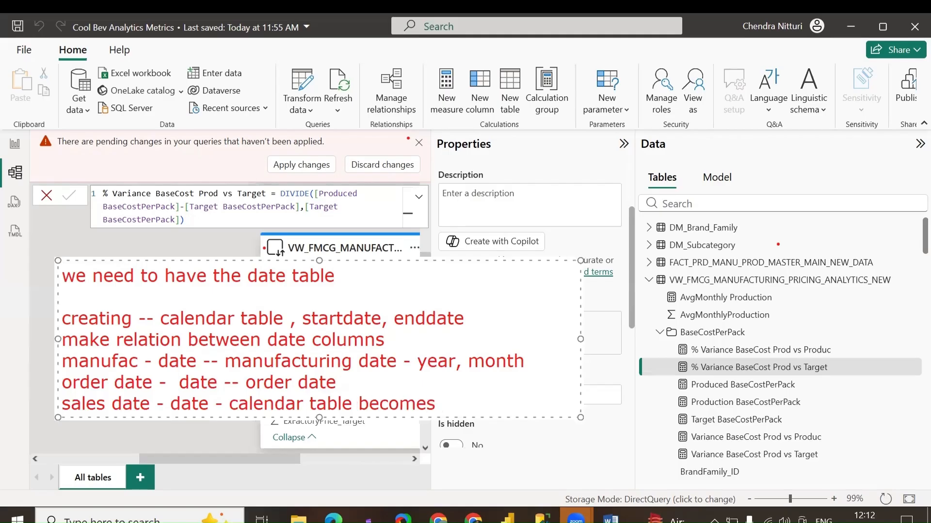
pyautogui.write('sales date')
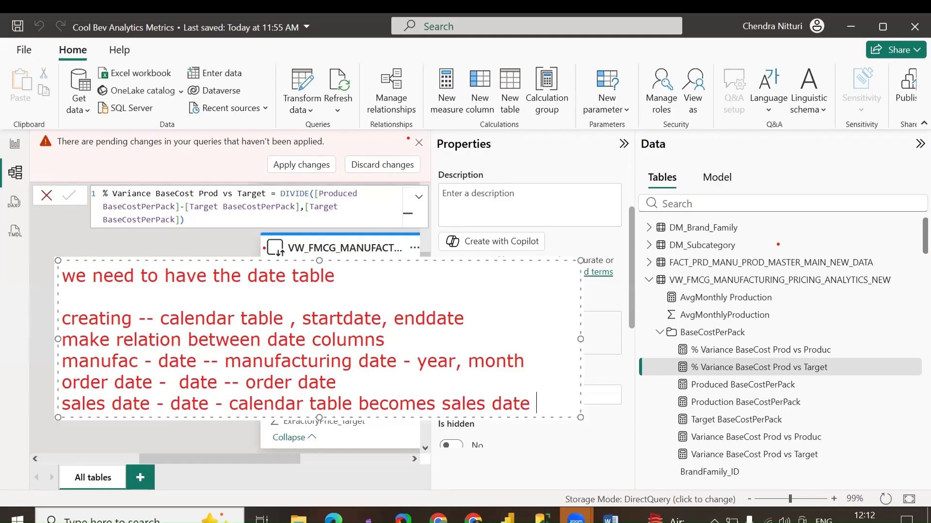
# Add the closing line "Time Dimension Role" at the end of the on-screen note.
pyautogui.press('Return')
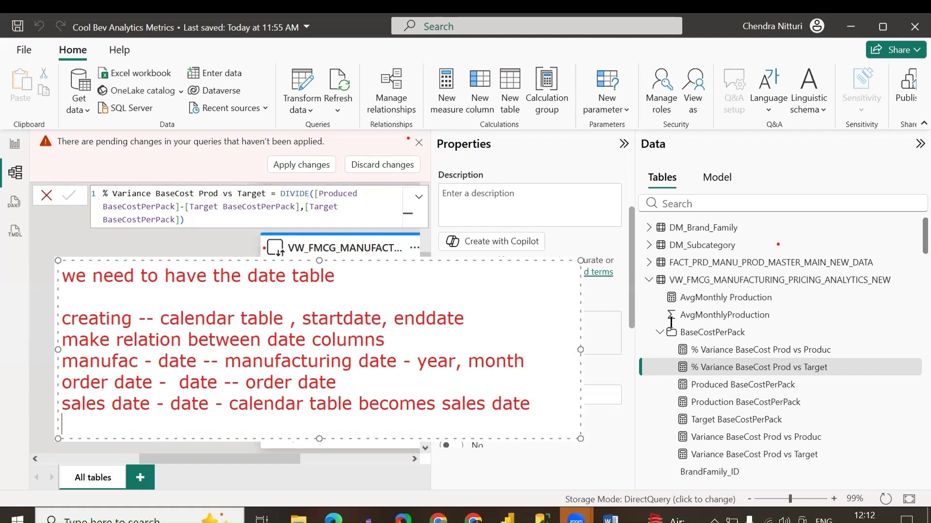
pyautogui.write('Time D')
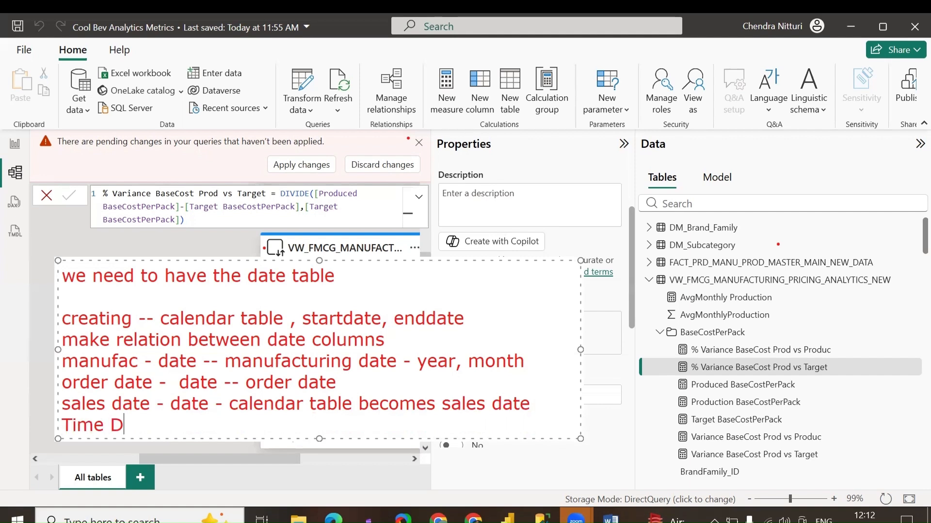
pyautogui.write('imension Role')
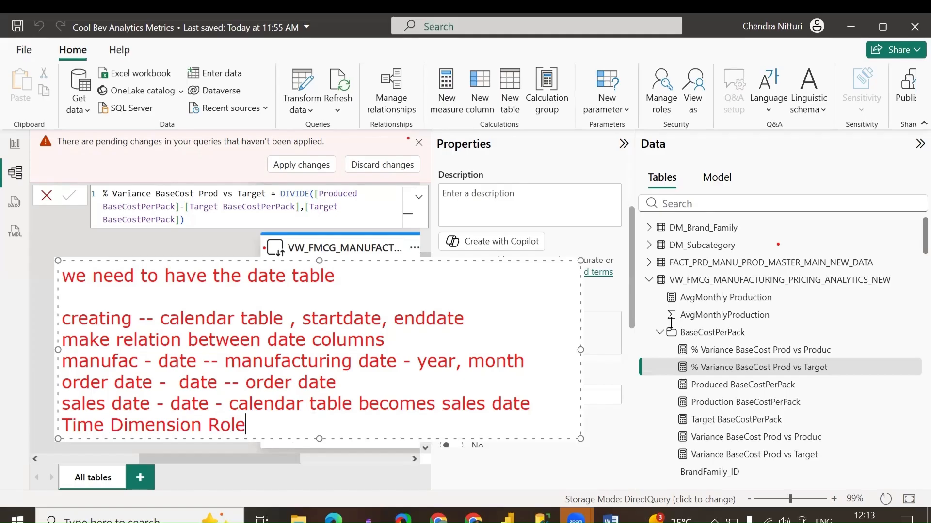
# Highlight the order date, sales date and manufac - date entries in the on-screen note, and erase the whole note.
pyautogui.moveTo(152, 383); pyautogui.dragTo(56, 382)
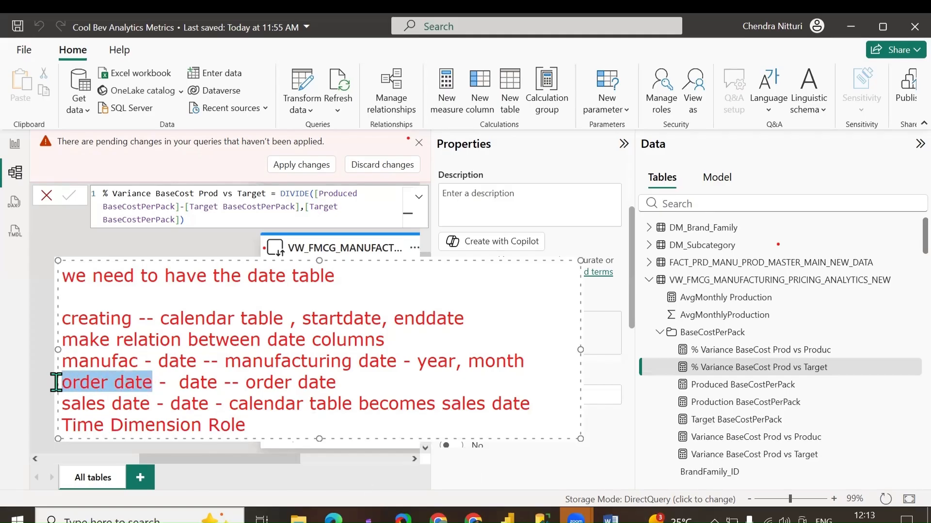
pyautogui.click(174, 384)
pyautogui.moveTo(179, 383); pyautogui.dragTo(216, 386)
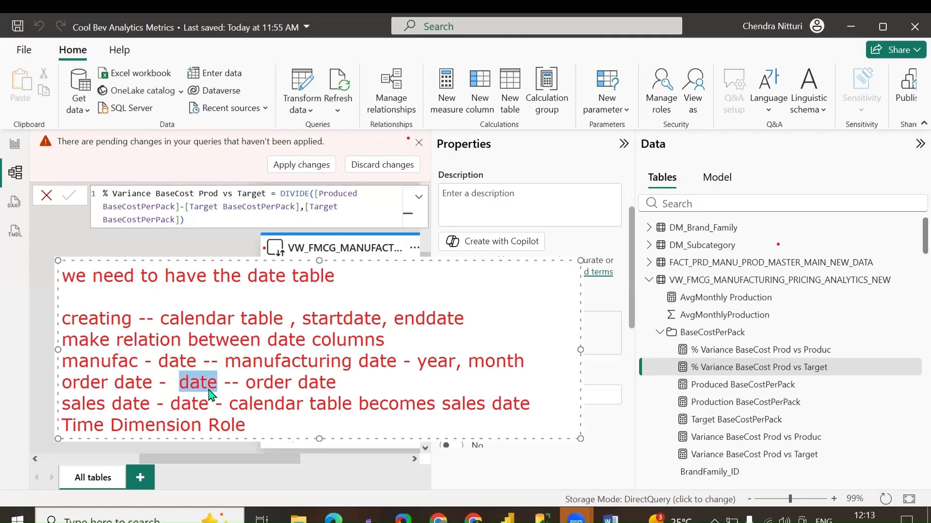
pyautogui.moveTo(62, 404); pyautogui.dragTo(157, 403)
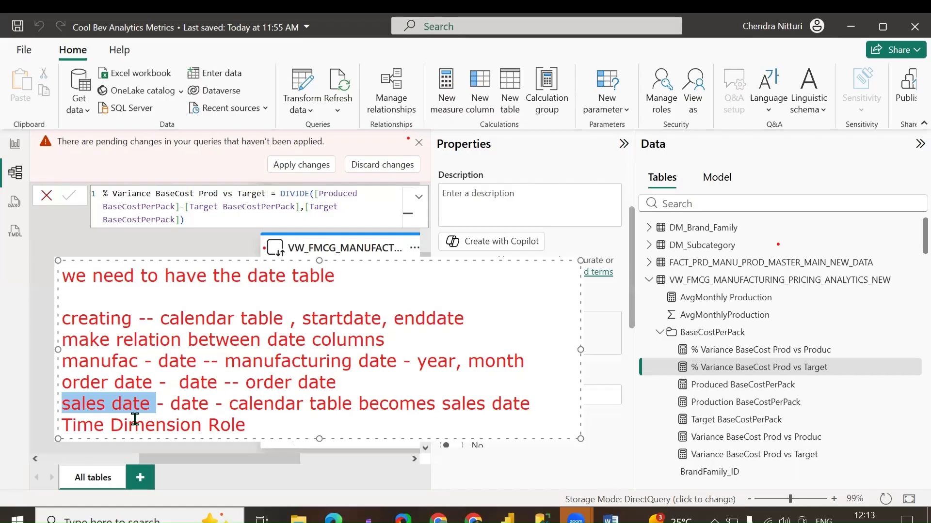
pyautogui.moveTo(63, 362); pyautogui.dragTo(210, 362)
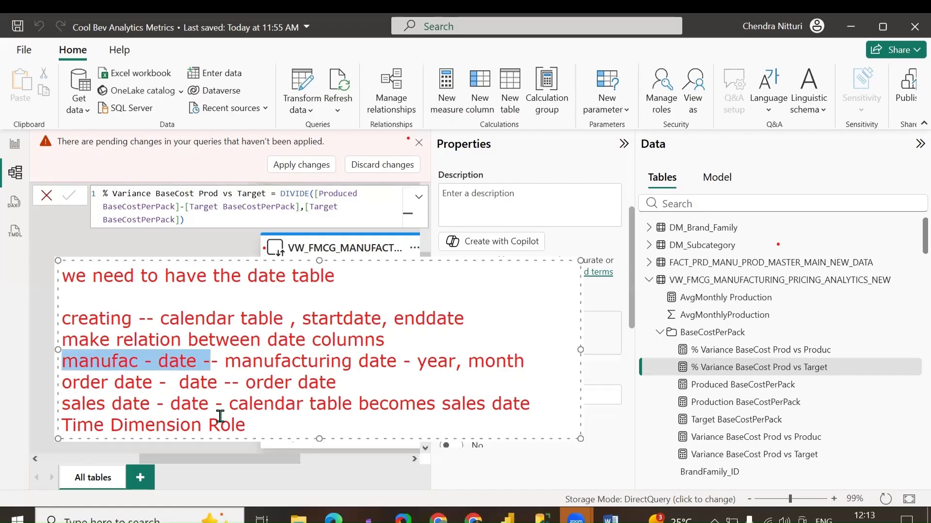
pyautogui.click(211, 363)
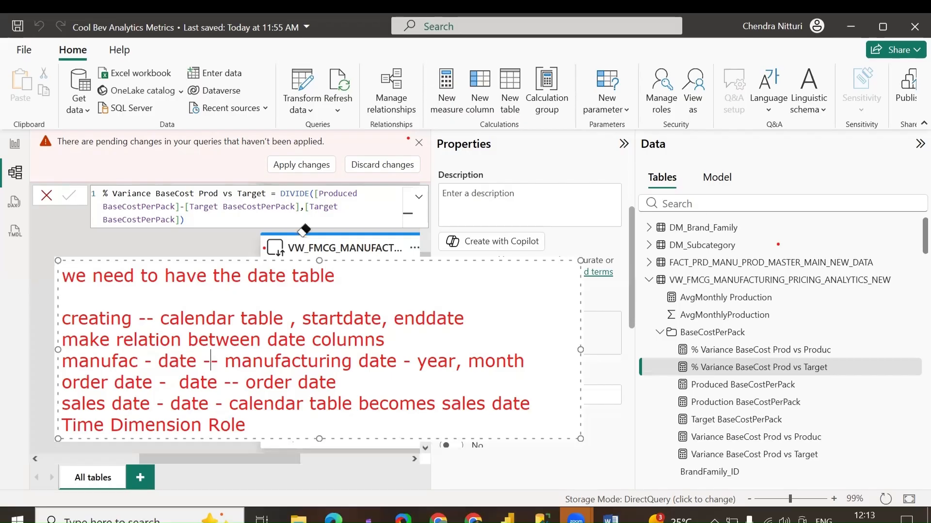
pyautogui.moveTo(304, 230); pyautogui.dragTo(200, 301)
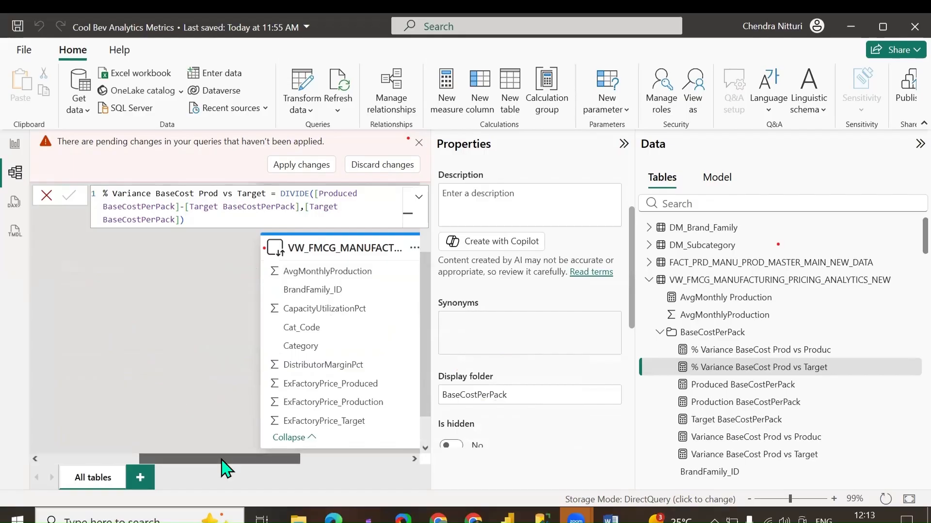
# Look through the manufacturing pricing view's fields in the model diagram and search the model's tables for "year".
pyautogui.moveTo(224, 464); pyautogui.dragTo(306, 466)
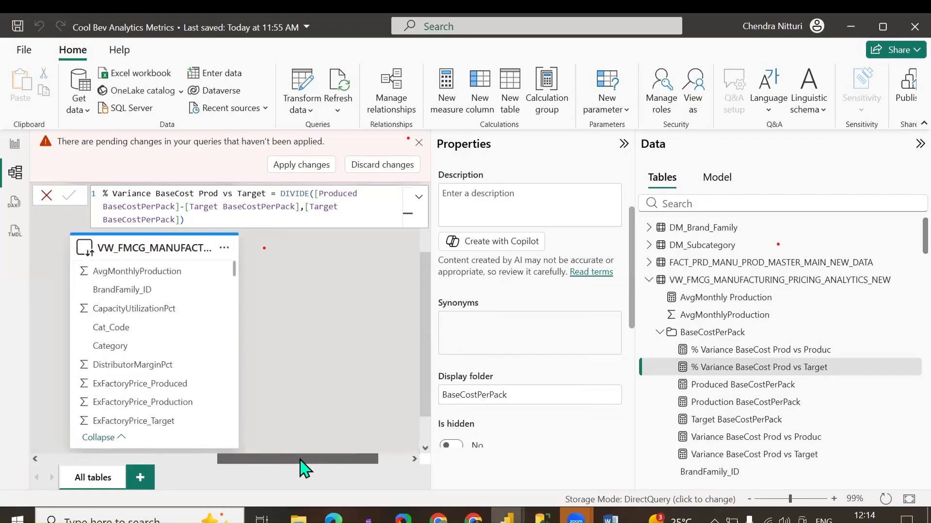
pyautogui.scroll(-5, 187, 342)
pyautogui.scroll(-3, 188, 345)
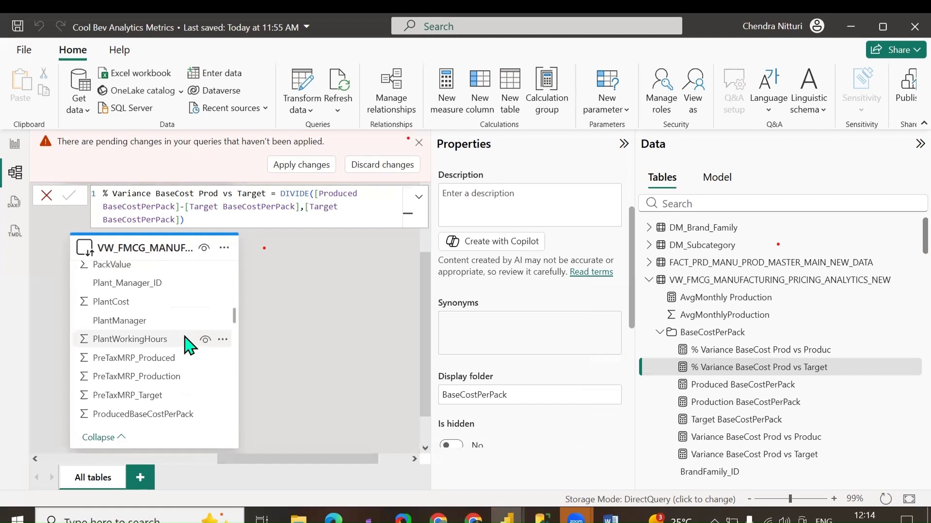
pyautogui.click(724, 205)
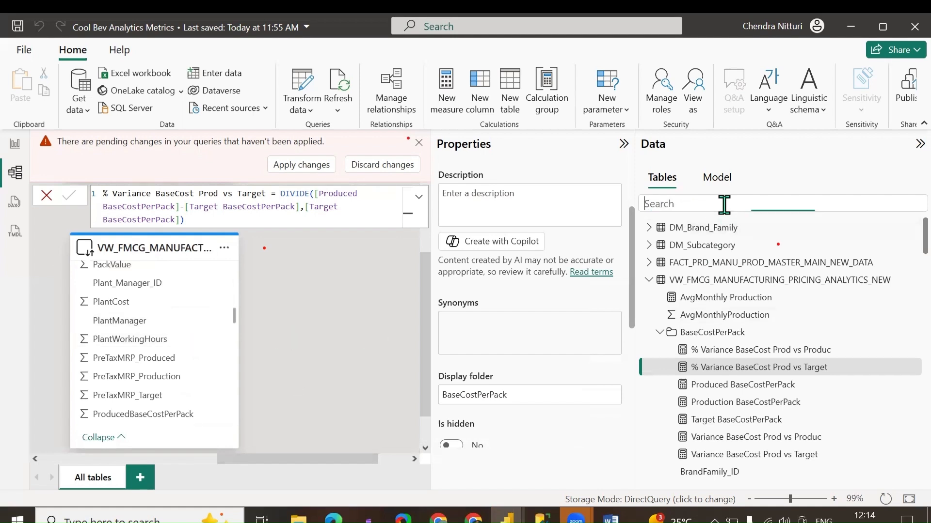
pyautogui.write('year')
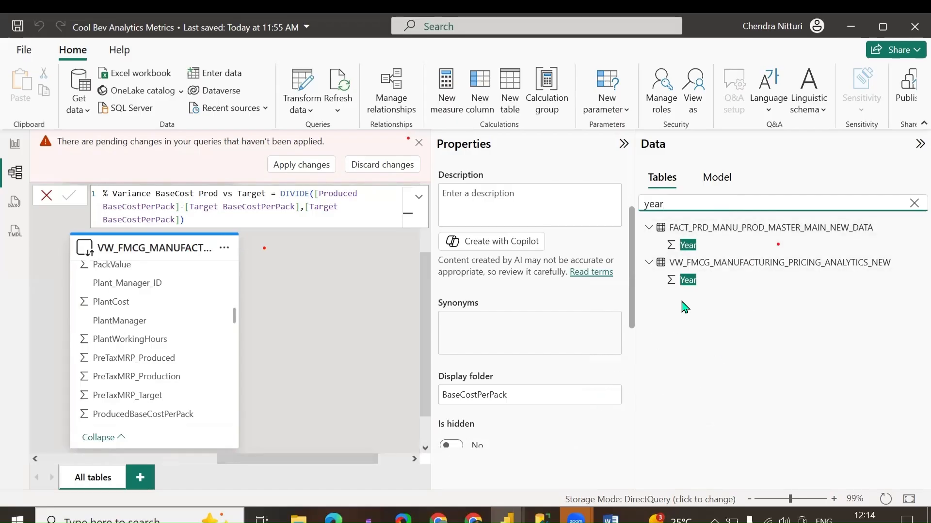
# Switch to SQL Server Management Studio and find "year" in the COOL BEV FINAL QUERY CTE+VIEW.sql script, highlighting the FPM.Year column.
pyautogui.click(542, 517)
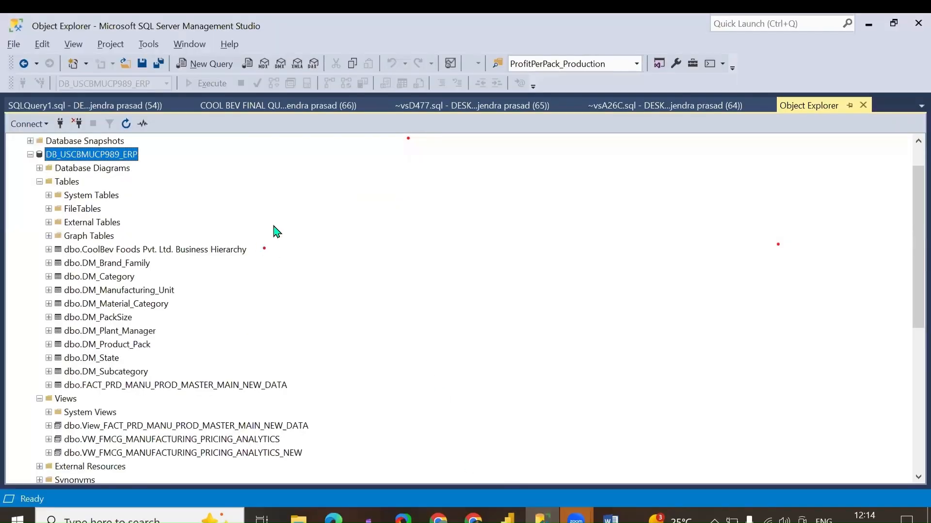
pyautogui.click(274, 105)
pyautogui.click(263, 309)
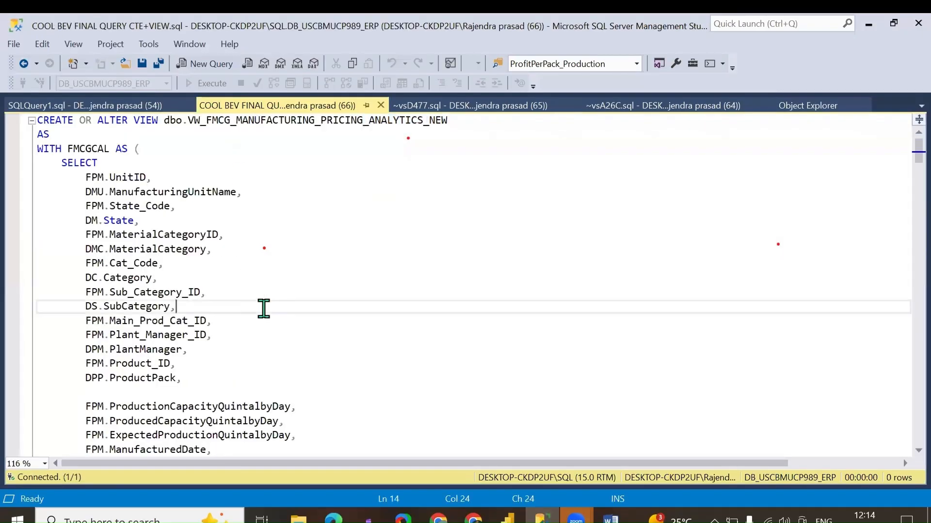
pyautogui.press('BackSpace')
pyautogui.write(',')
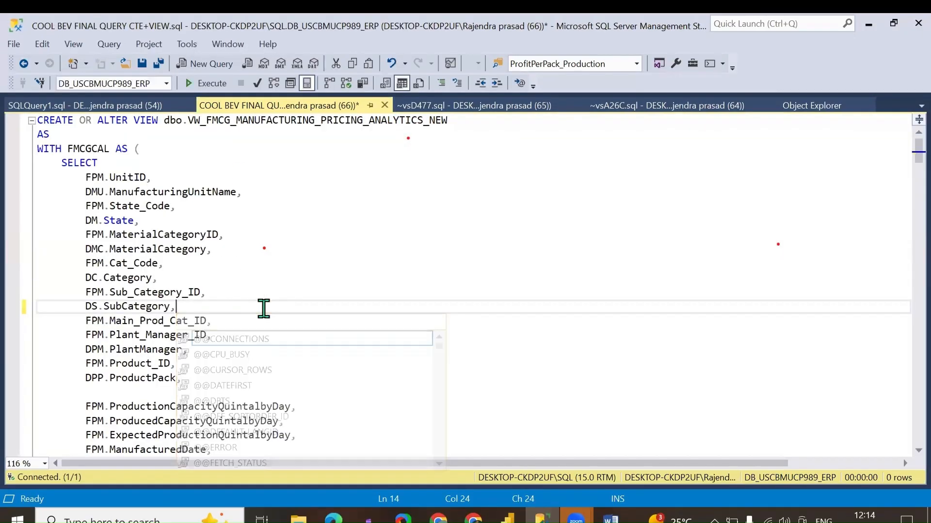
pyautogui.hotkey('ctrl', 'f')
pyautogui.write('year')
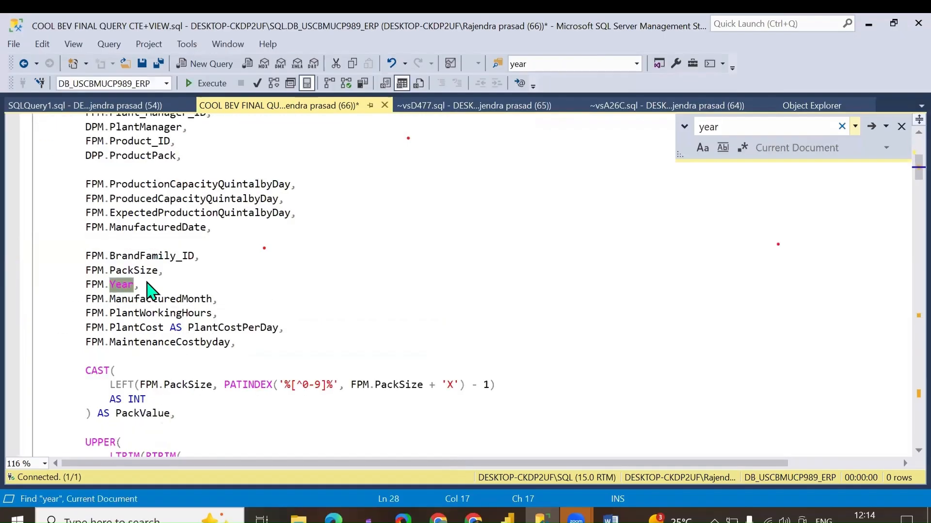
pyautogui.moveTo(141, 286); pyautogui.dragTo(88, 294)
pyautogui.scroll(-8, 260, 313)
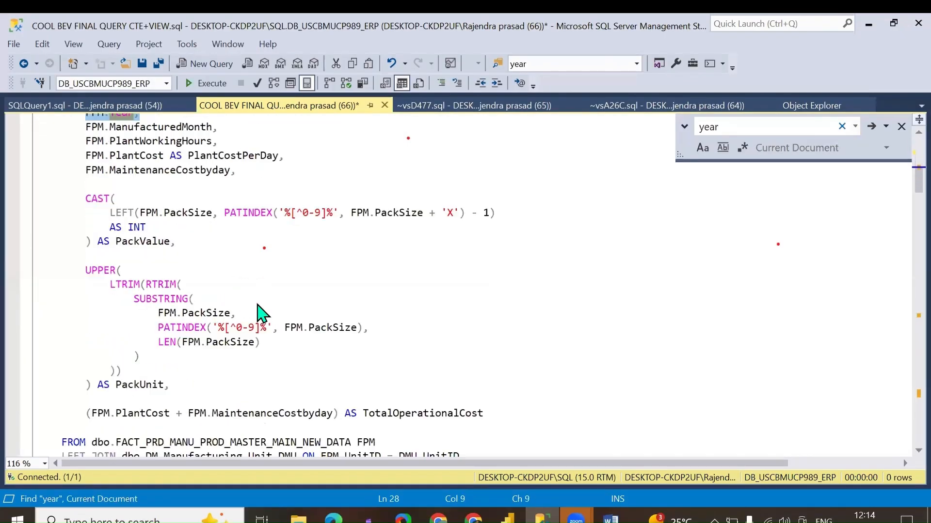
pyautogui.scroll(1, 260, 313)
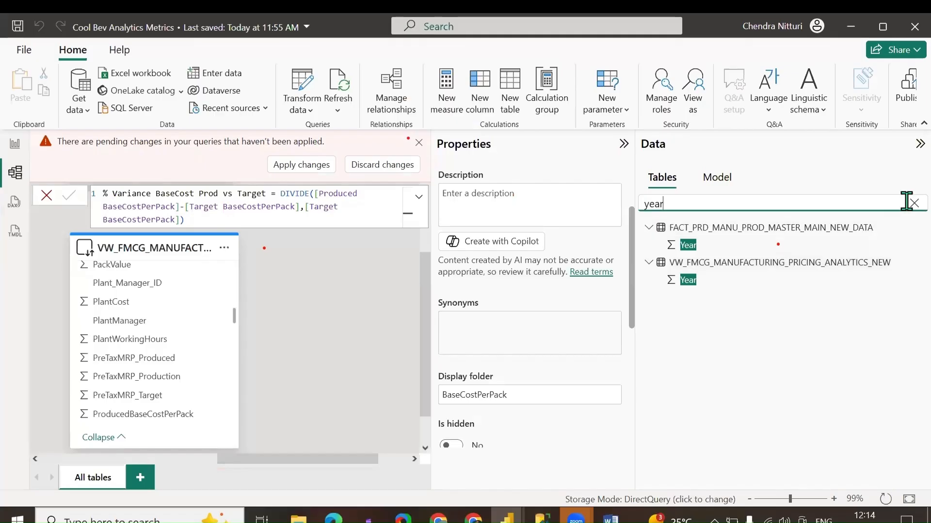
# Switch back to Power BI Desktop, clear the "year" field search and try to start a new calculated table.
pyautogui.click(905, 204)
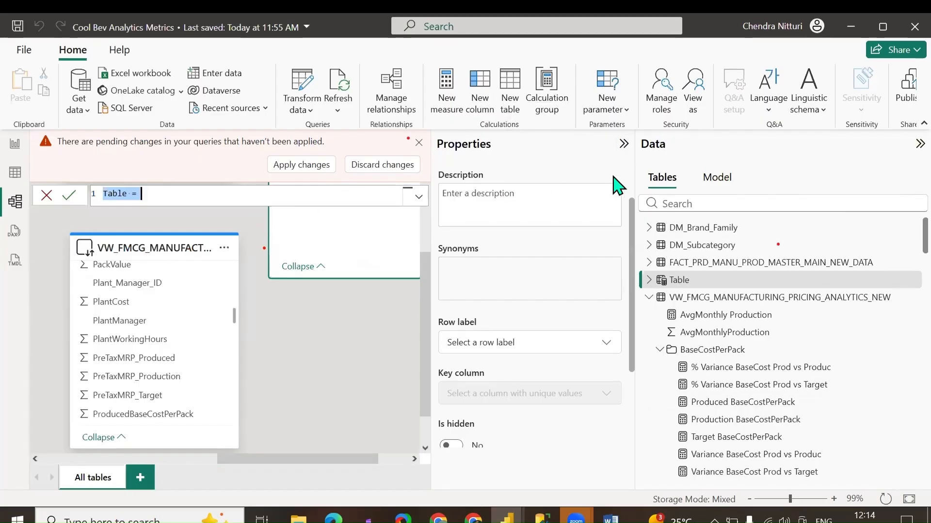
pyautogui.click(624, 146)
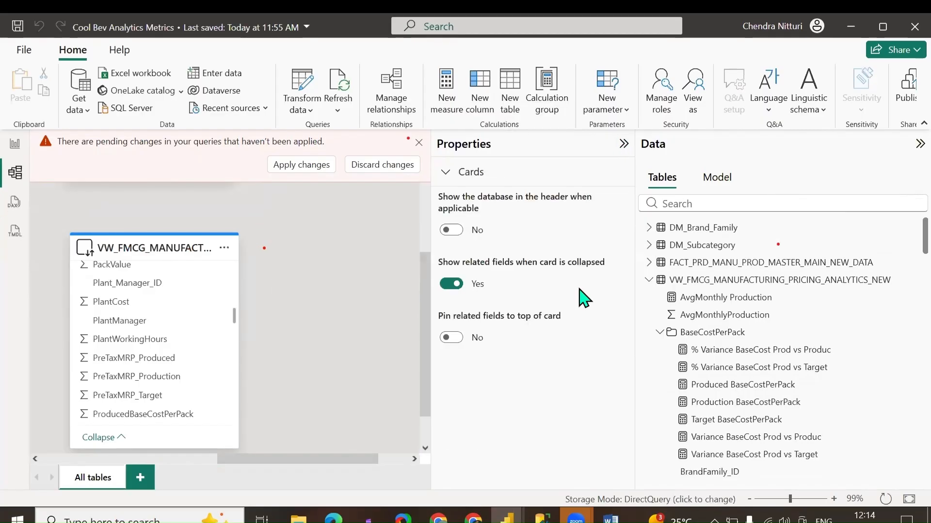
# Collapse the Properties pane and save the report, leaving the pending query changes to be applied at another time.
pyautogui.click(623, 144)
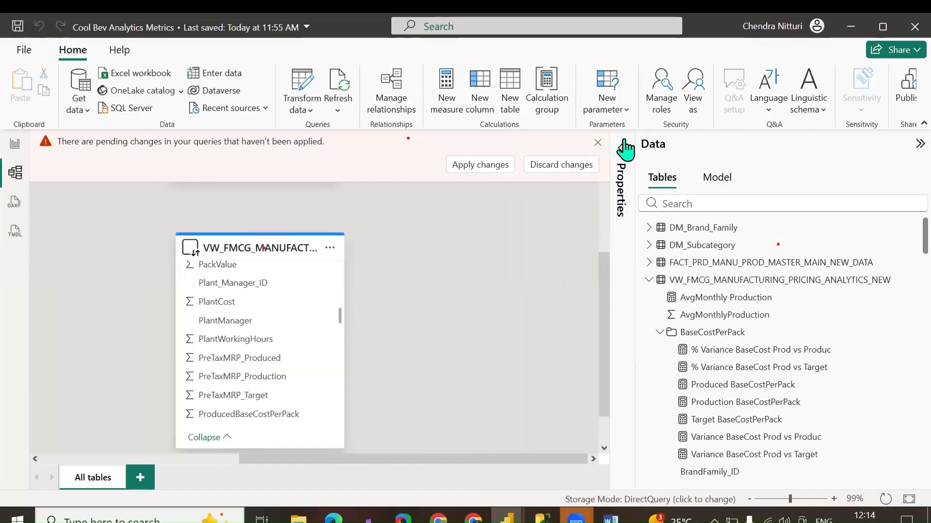
pyautogui.click(18, 27)
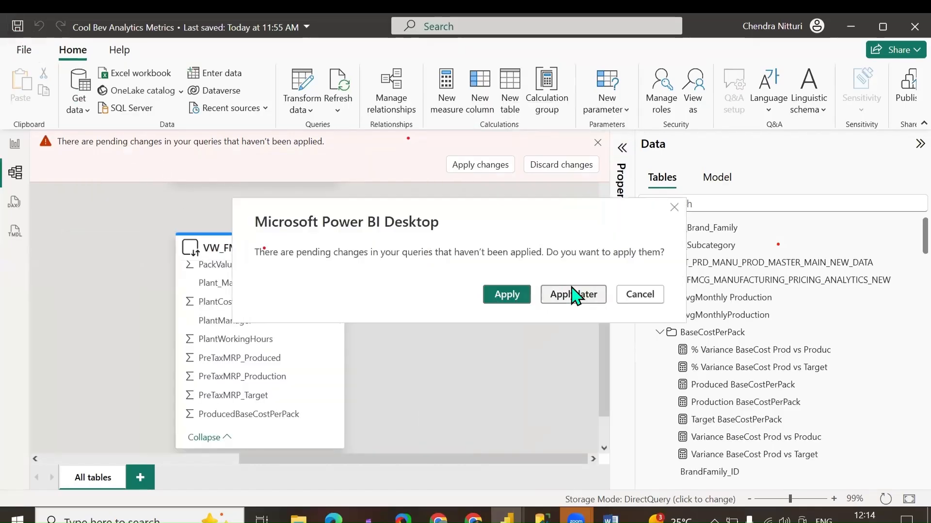
pyautogui.click(573, 294)
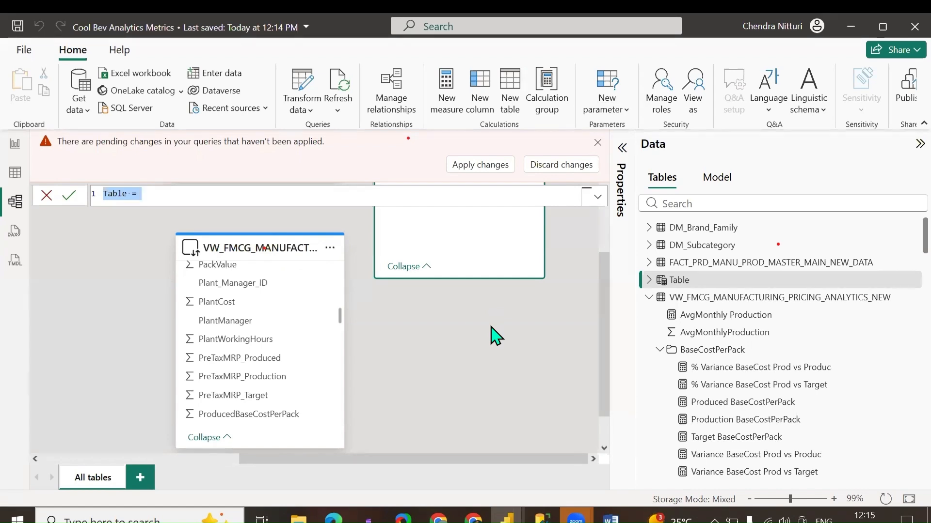
# Name the new calculated table DateTable in its DAX formula and start a new line.
pyautogui.write('Date')
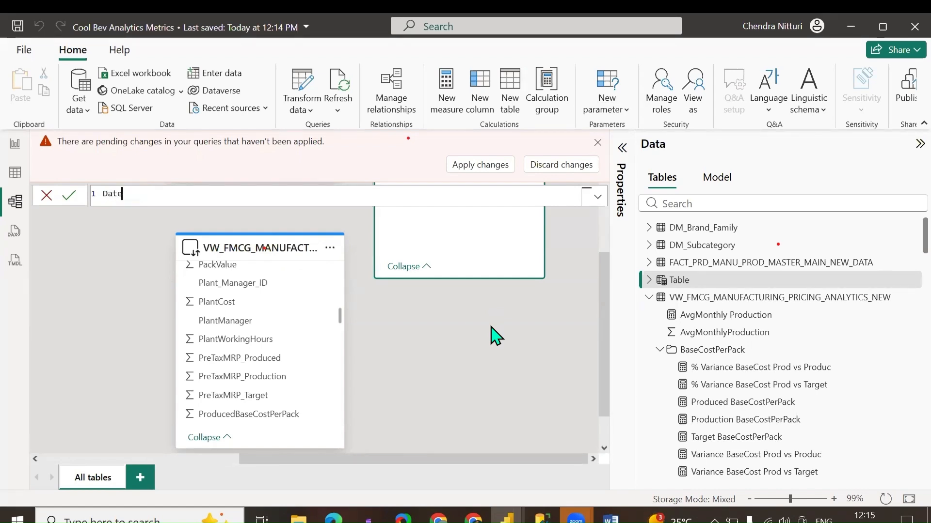
pyautogui.write('Table =')
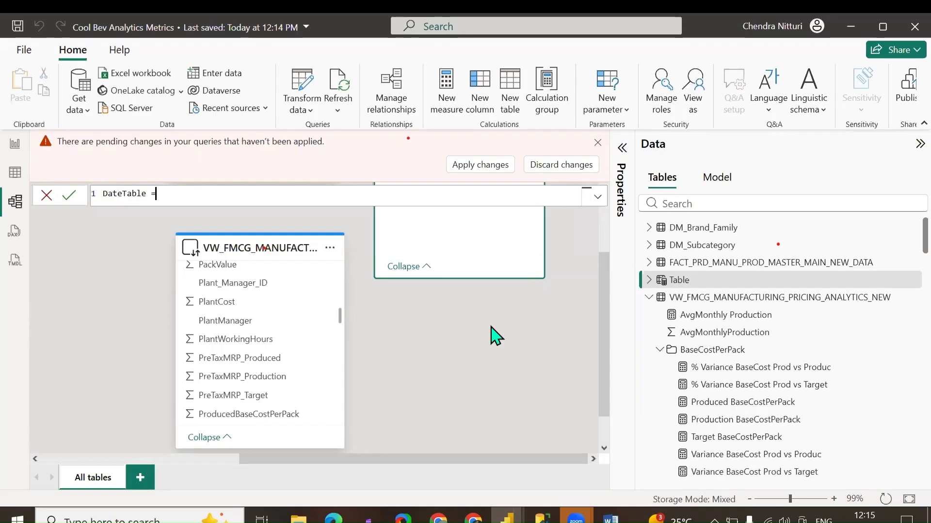
pyautogui.hotkey('shift', 'Return')
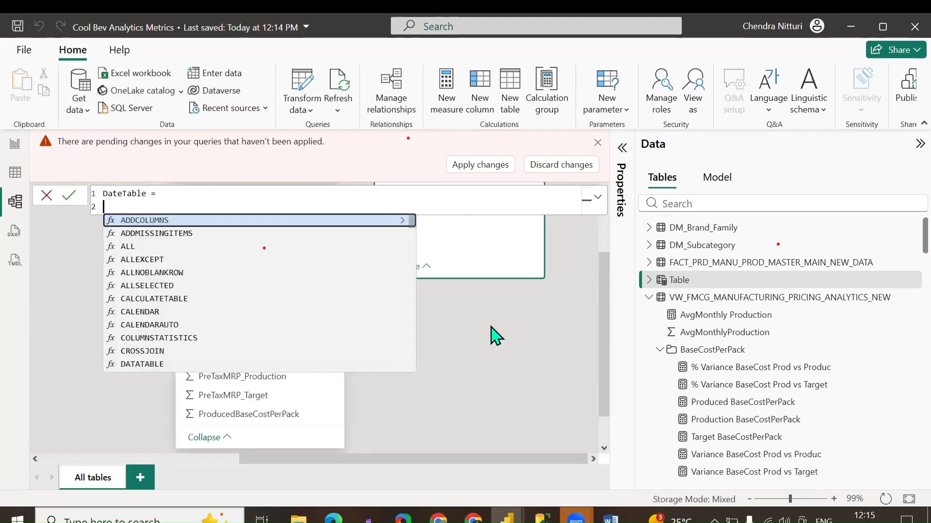
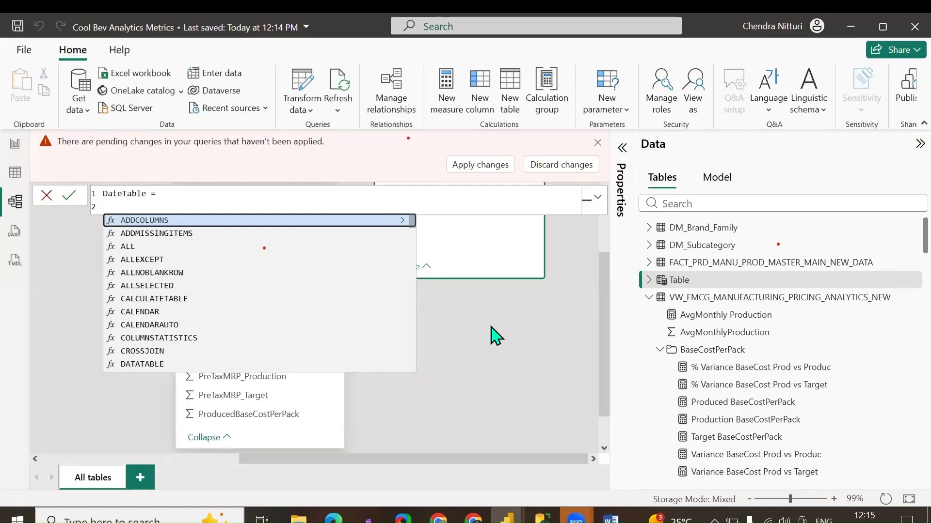
# Define the variable MinDate as the MIN of VW_FMCG_MANUFACTURING_PRICING_ANALYTICS_NEW[ManufacturedDate] in the DateTable formula.
pyautogui.press('capslock')
pyautogui.write('VAR ')
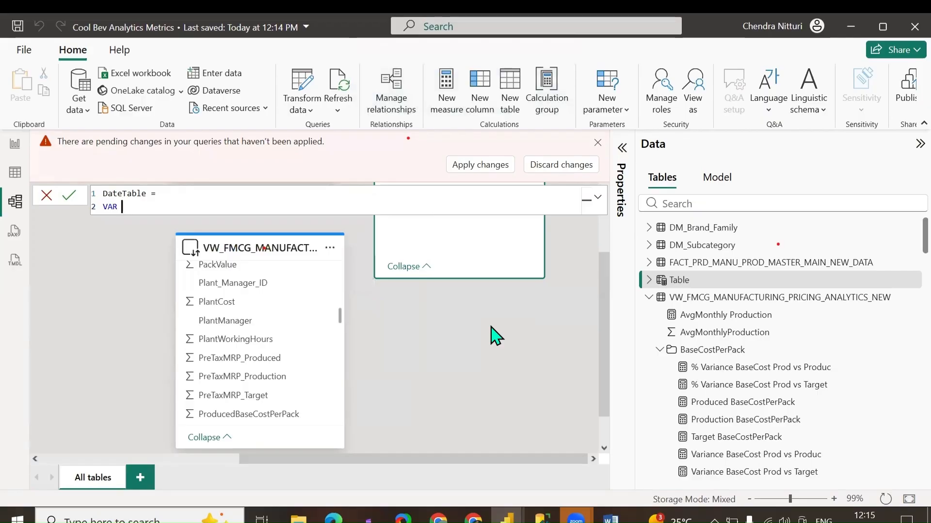
pyautogui.write('M')
pyautogui.press('capslock')
pyautogui.write('in')
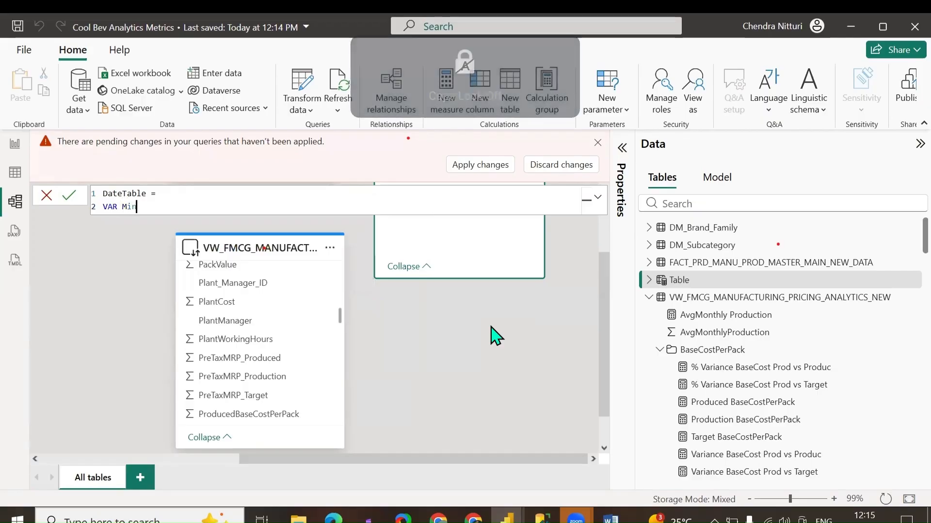
pyautogui.write('Date = ')
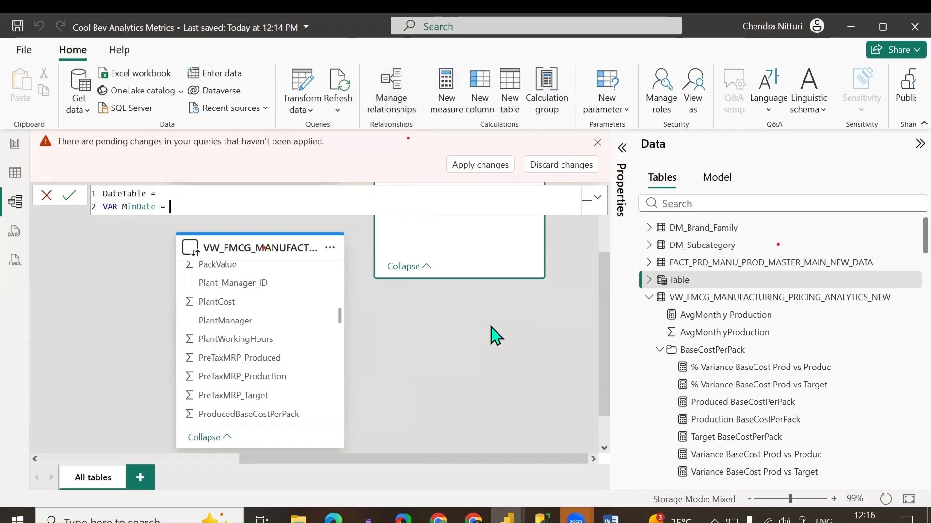
pyautogui.write('min')
pyautogui.press('Tab')
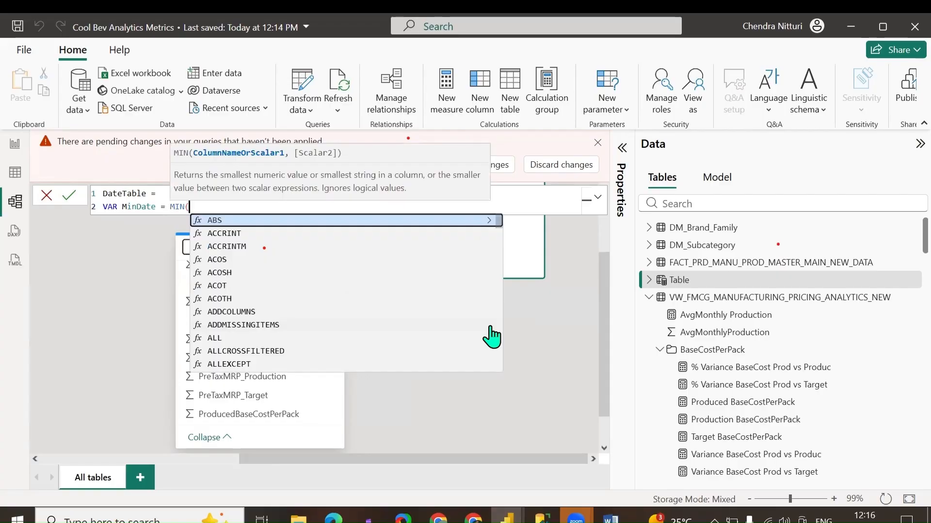
pyautogui.write('manufa')
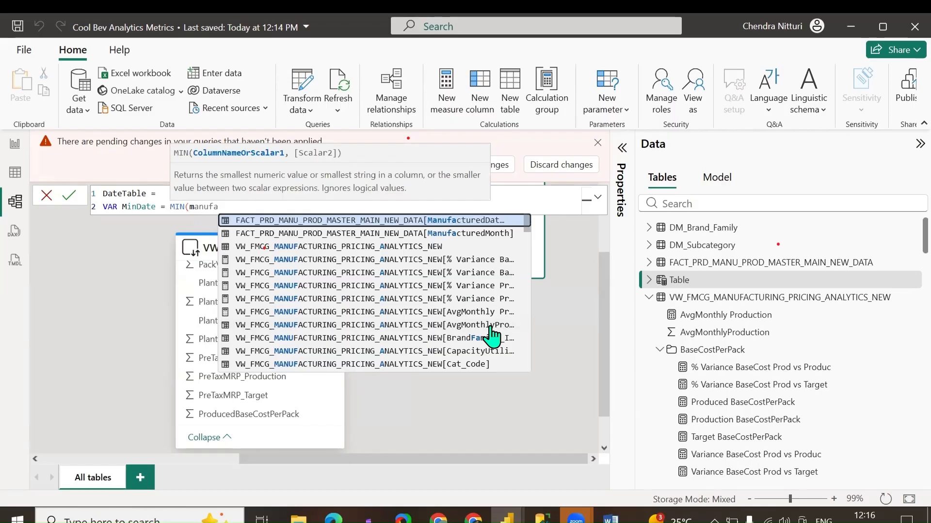
pyautogui.write('ctu')
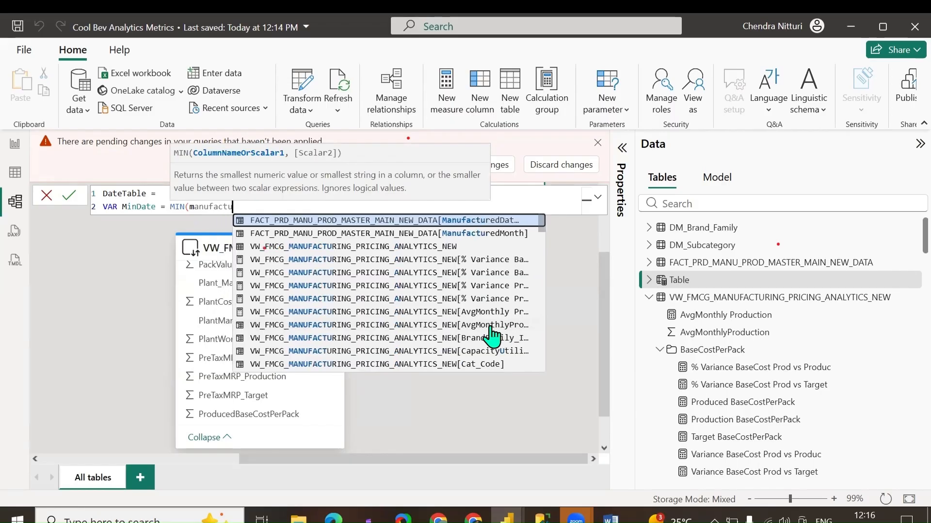
pyautogui.write('redda')
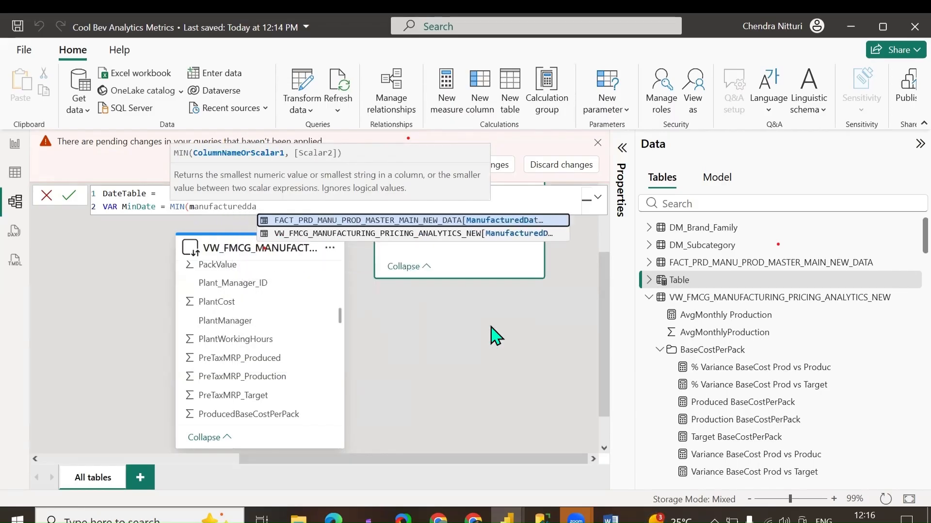
pyautogui.press('Down')
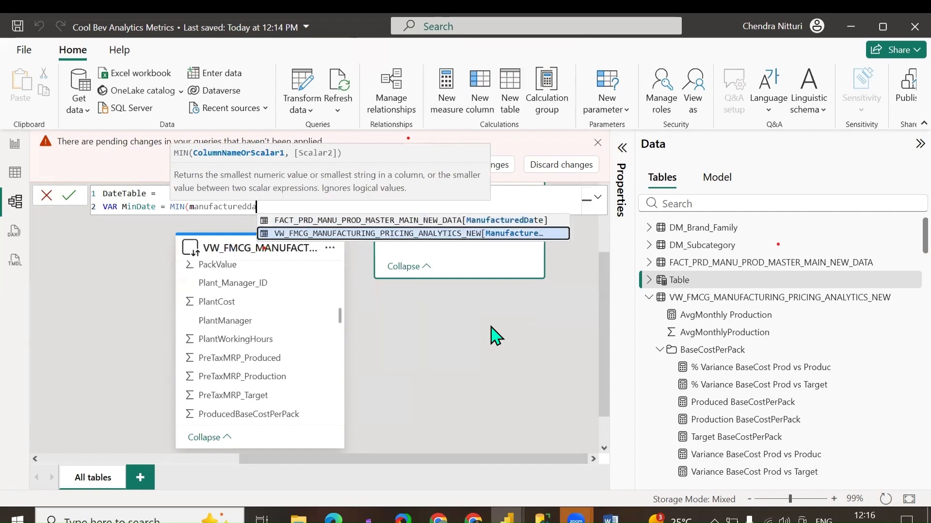
pyautogui.press('Tab')
pyautogui.write(')')
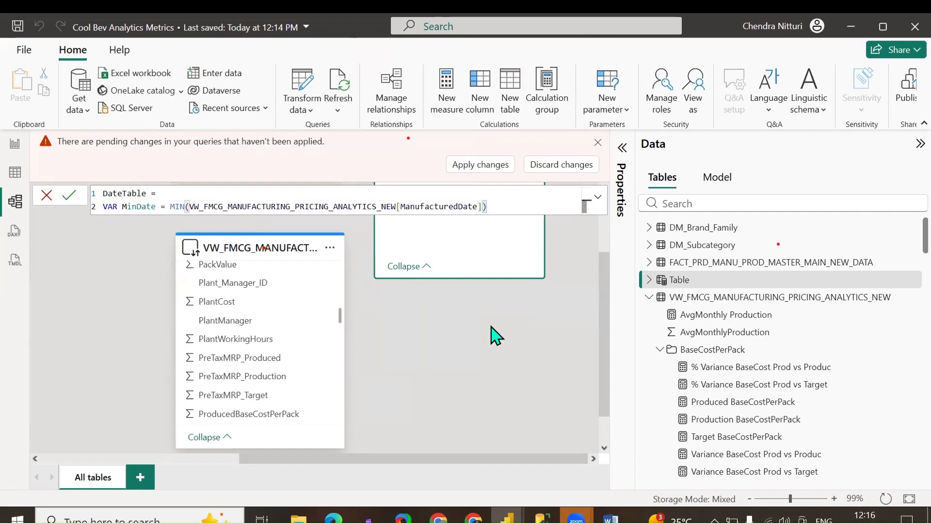
pyautogui.hotkey('shift', 'Return')
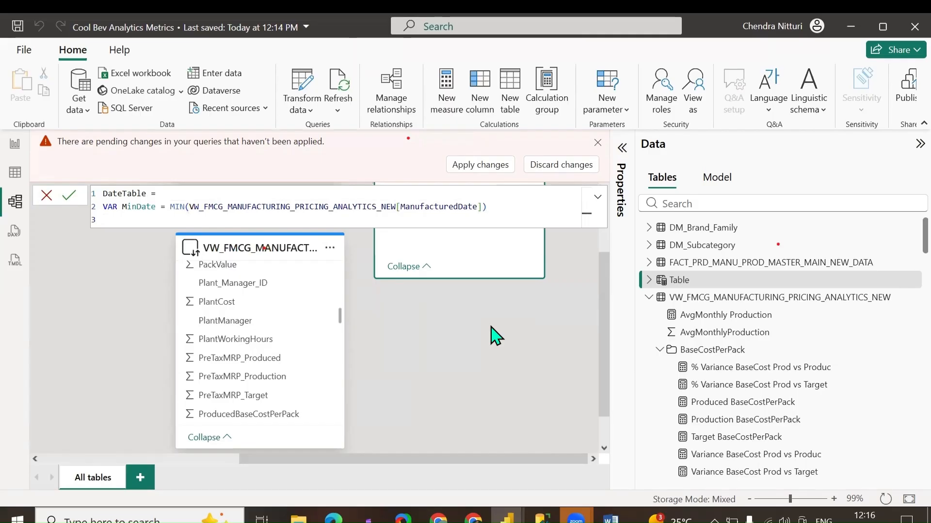
# Define the variable MaxDate as the MAX of VW_FMCG_MANUFACTURING_PRICING_ANALYTICS_NEW[ManufacturedDate], reusing the column reference from MinDate.
pyautogui.write('var')
pyautogui.press('Tab')
pyautogui.write('MaxDate = MAX(')
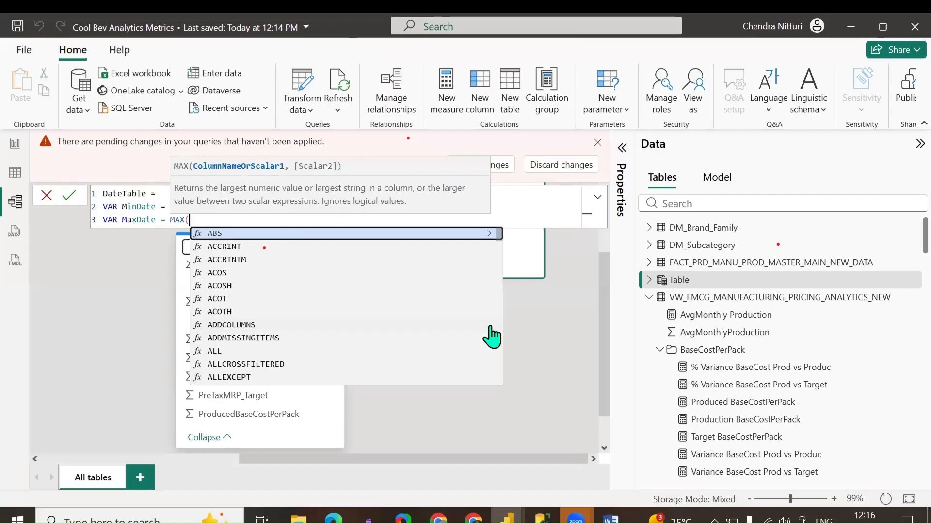
pyautogui.click(488, 206)
pyautogui.moveTo(488, 206); pyautogui.dragTo(188, 207)
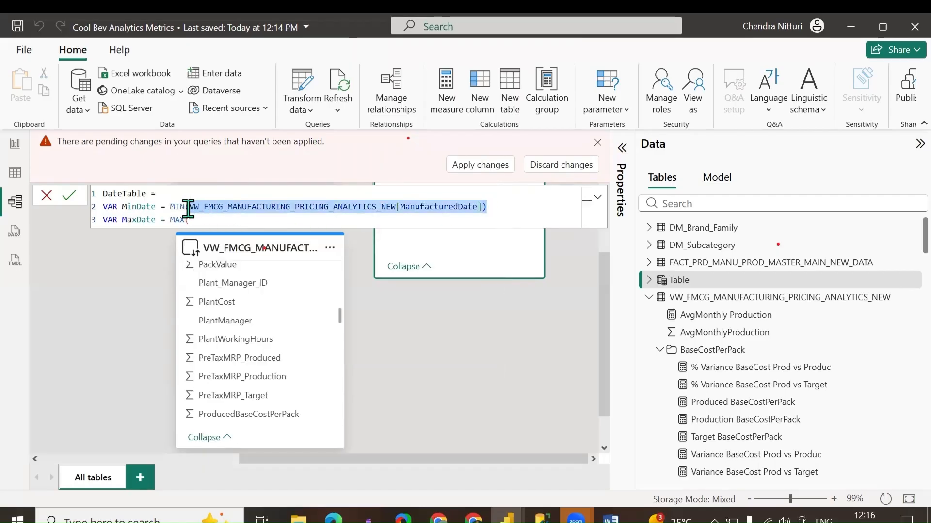
pyautogui.hotkey('ctrl', 'c')
pyautogui.click(210, 223)
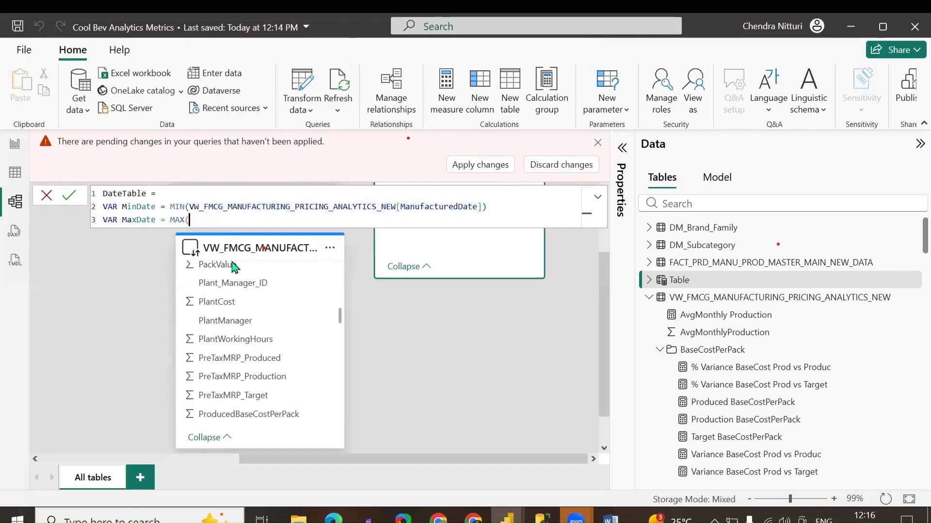
pyautogui.hotkey('ctrl', 'v')
pyautogui.hotkey('shift', 'Return')
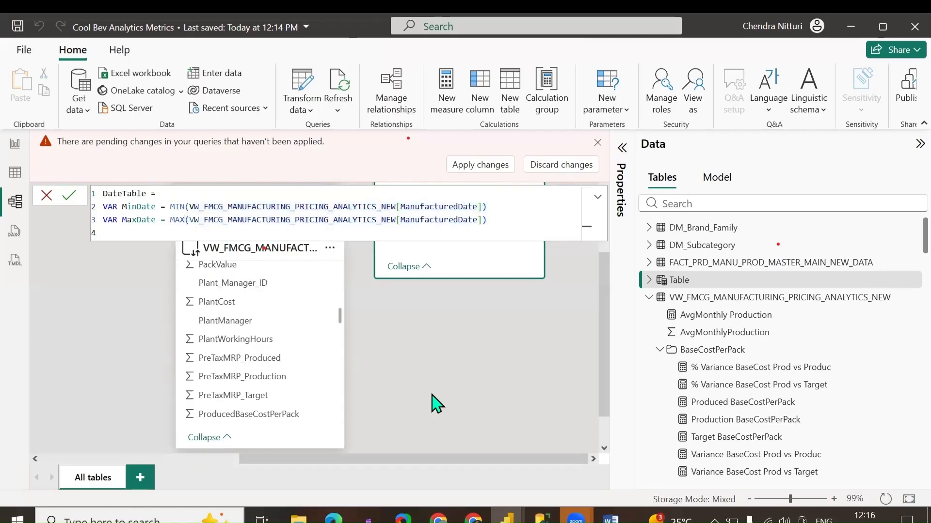
# Add a RETURN section to the DateTable formula that starts with ADDCOLUMNS and a nested CALENDAR function.
pyautogui.hotkey('shift', 'Return')
pyautogui.write('retur')
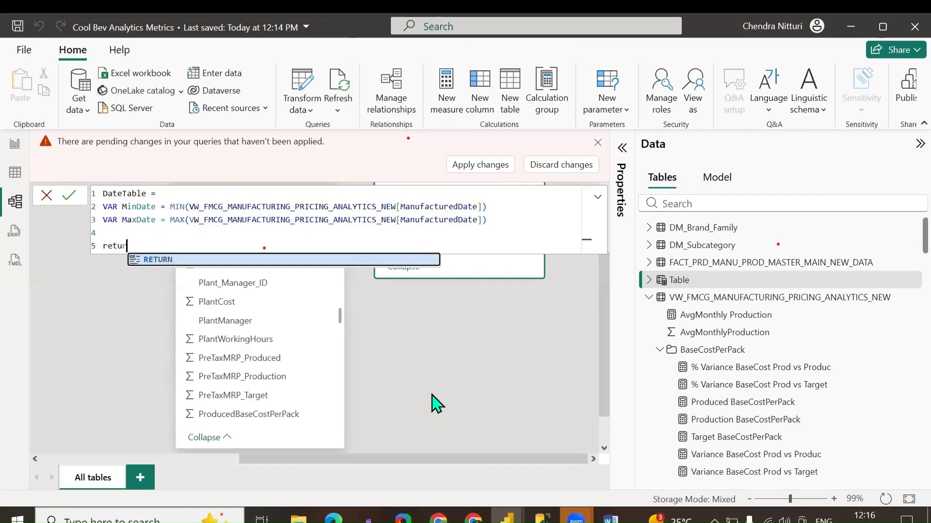
pyautogui.press('Tab')
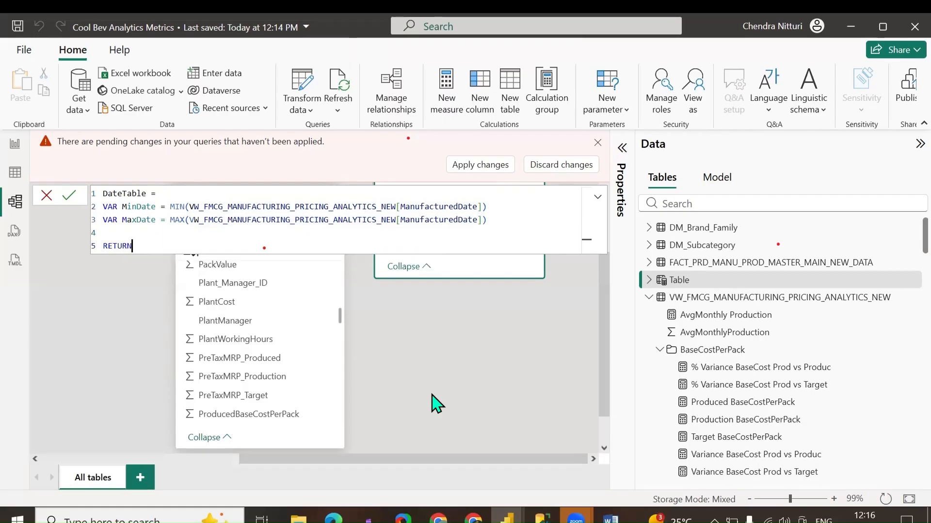
pyautogui.hotkey('shift', 'Return')
pyautogui.write('add')
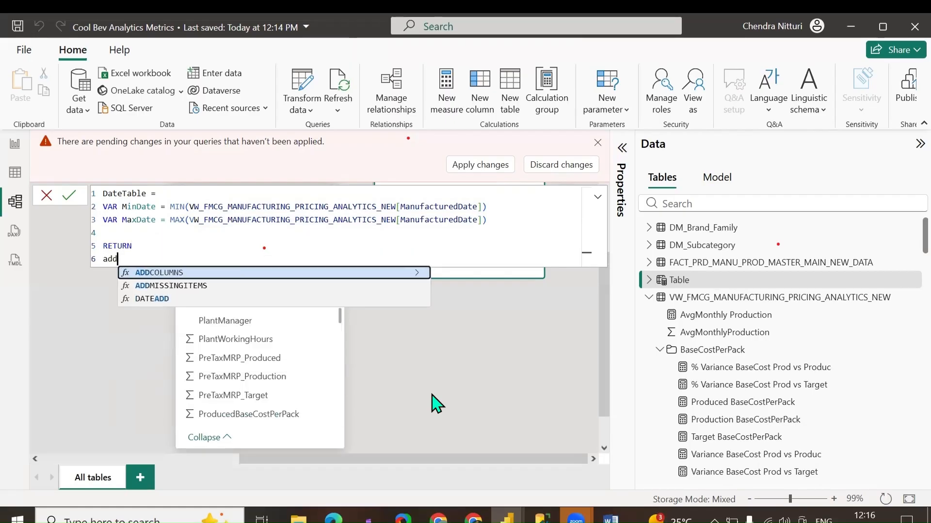
pyautogui.press('Tab')
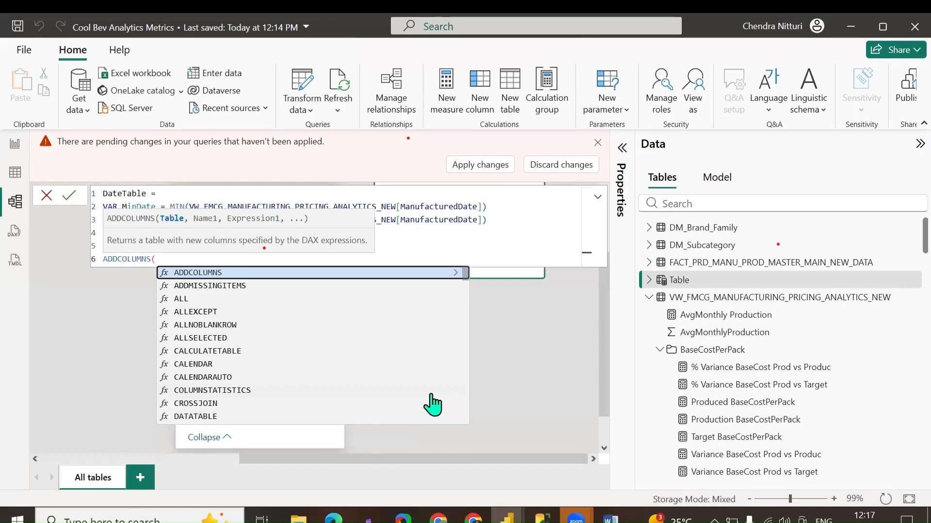
pyautogui.write('cale')
pyautogui.press('Tab')
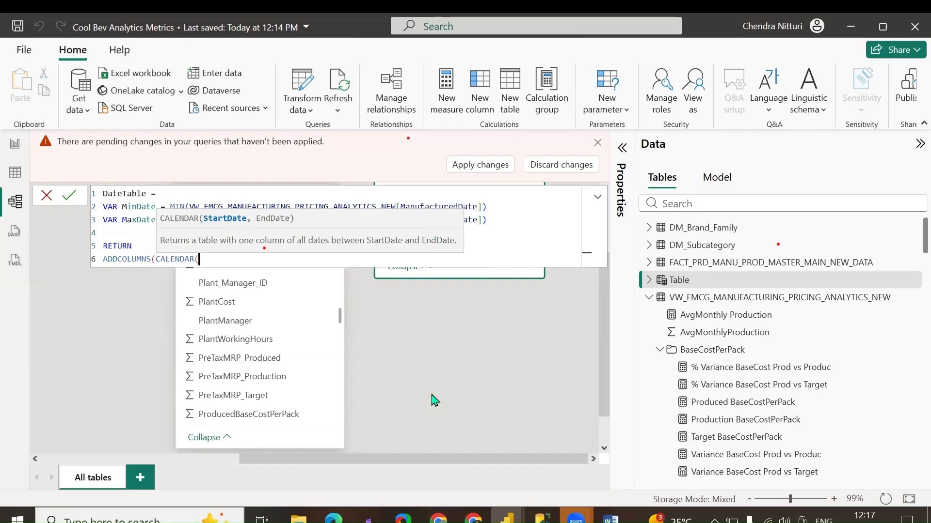
# Give CALENDAR the date range MinDate to MaxDate, close it, and start a new line for the ADDCOLUMNS column definitions.
pyautogui.write('min')
pyautogui.press('Down')
pyautogui.press('Down')
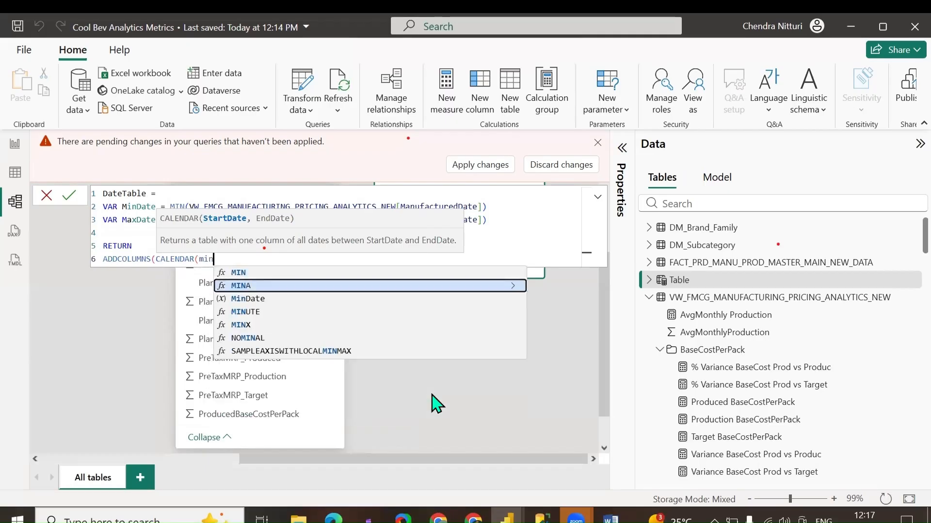
pyautogui.press('Tab')
pyautogui.write(',')
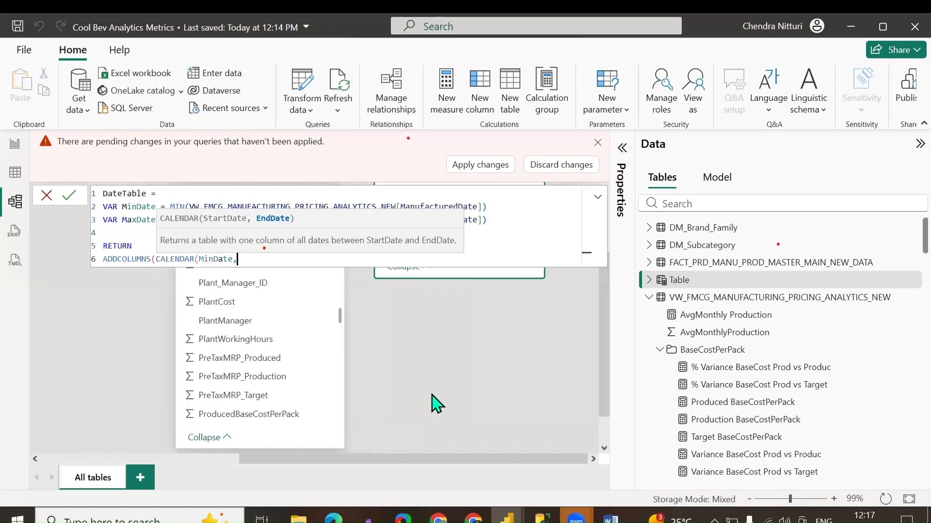
pyautogui.write('max')
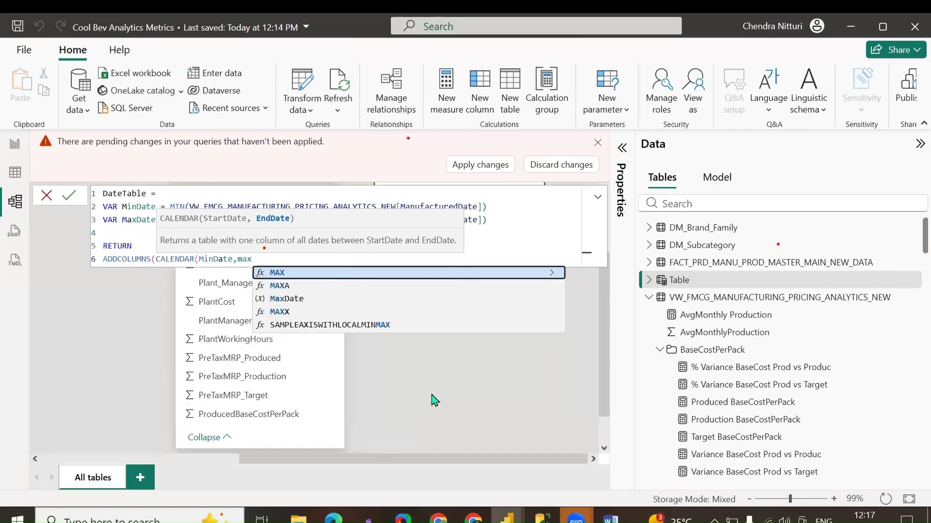
pyautogui.press('Down')
pyautogui.press('Down')
pyautogui.press('Tab')
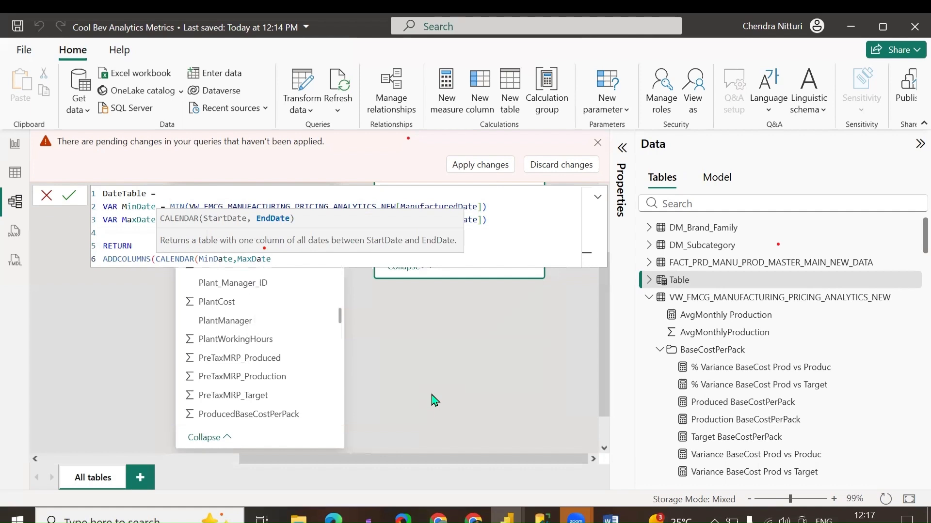
pyautogui.write(')')
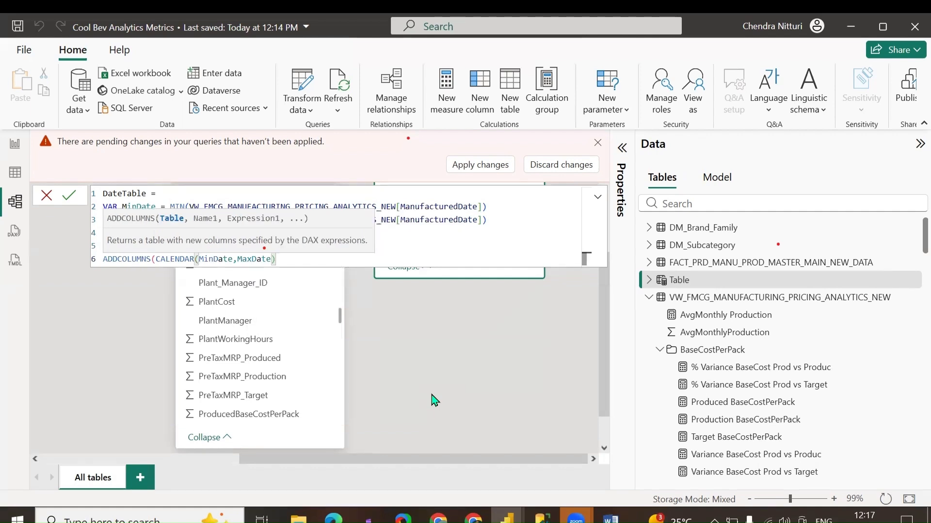
pyautogui.write(',')
pyautogui.hotkey('shift', 'Return')
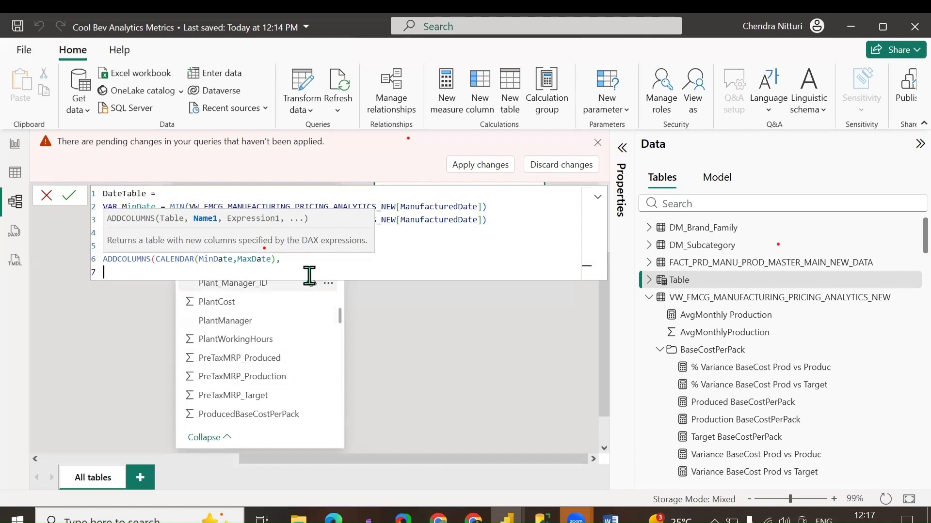
# Select the entire DateTable formula and delete it.
pyautogui.click(292, 258)
pyautogui.moveTo(296, 260); pyautogui.dragTo(106, 245)
pyautogui.click(219, 239)
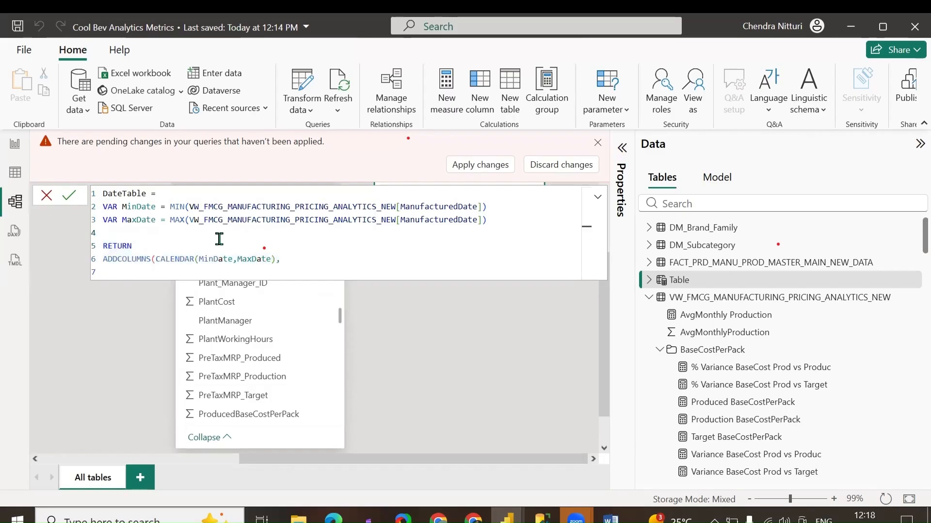
pyautogui.hotkey('ctrl', 'a')
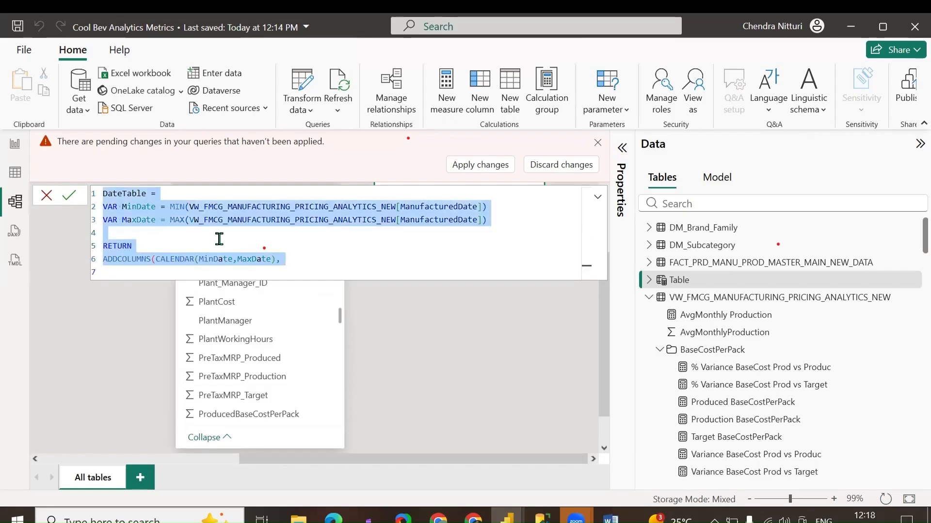
pyautogui.press('Delete')
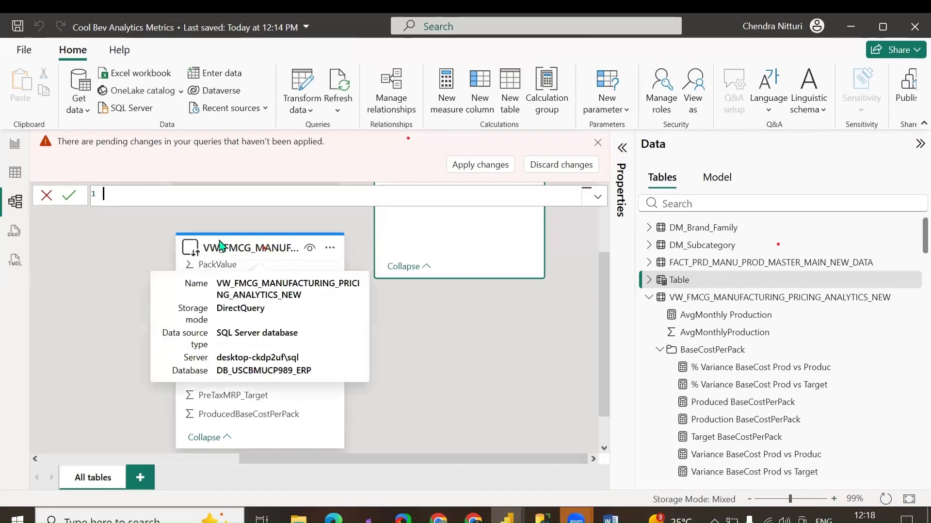
# Restore the deleted DateTable formula and commit it as a calculated table.
pyautogui.hotkey('ctrl', 'z')
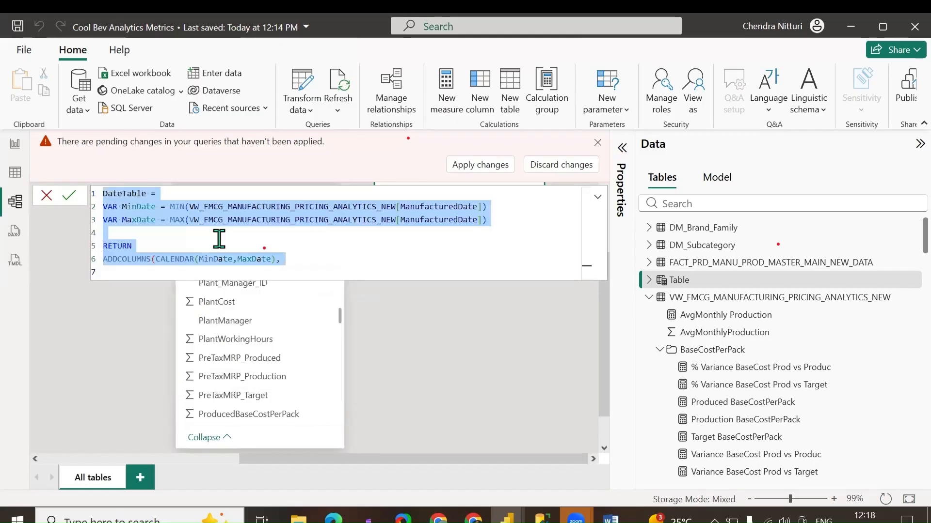
pyautogui.click(194, 241)
pyautogui.click(78, 195)
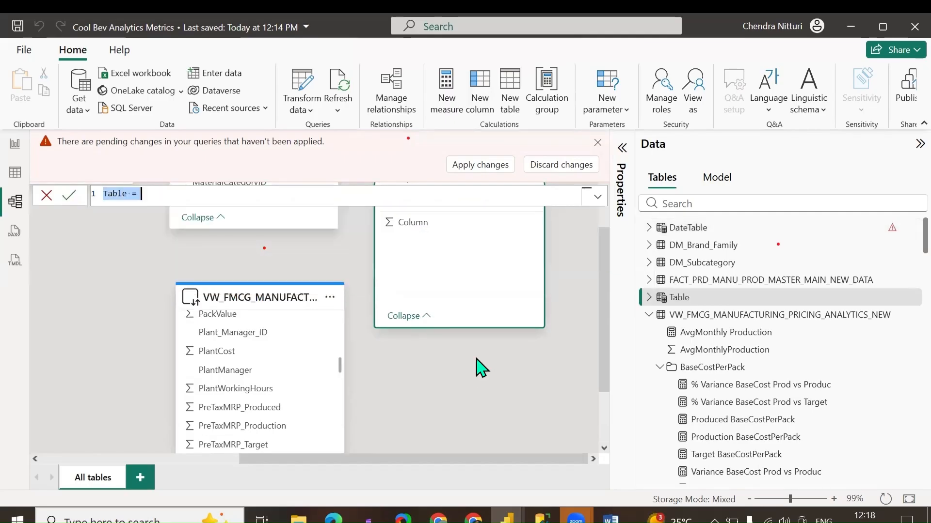
# Start a new calculated table formula named CalendarTable with the CALENDAR function on its second line.
pyautogui.write('CalendarTa')
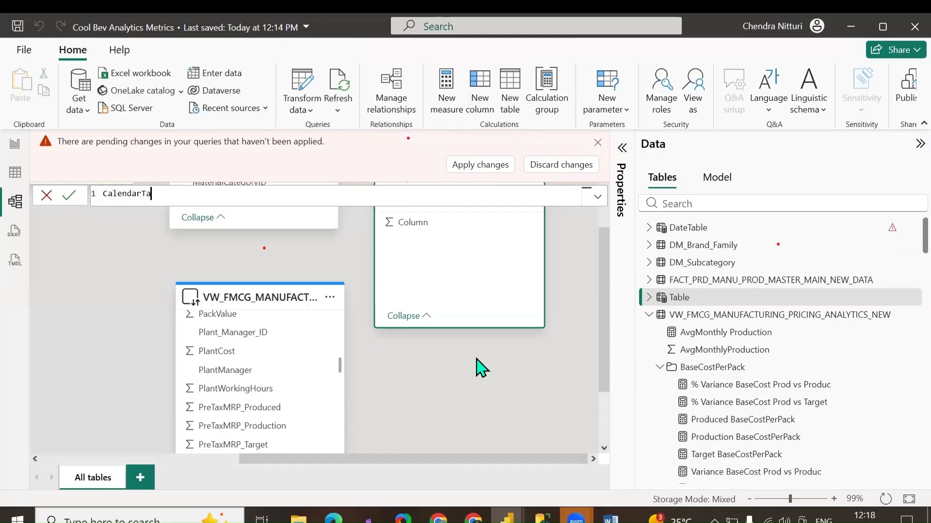
pyautogui.write('ble =')
pyautogui.hotkey('shift', 'Return')
pyautogui.write('cale')
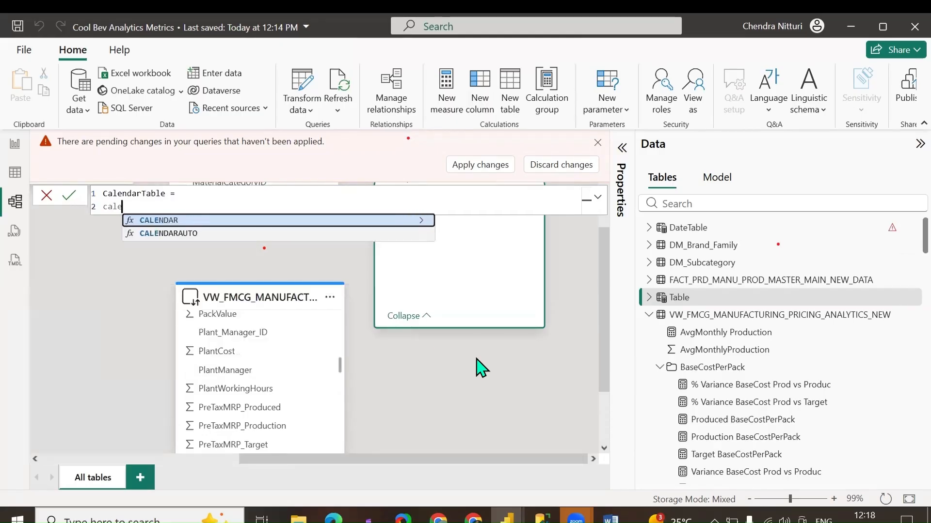
pyautogui.press('Tab')
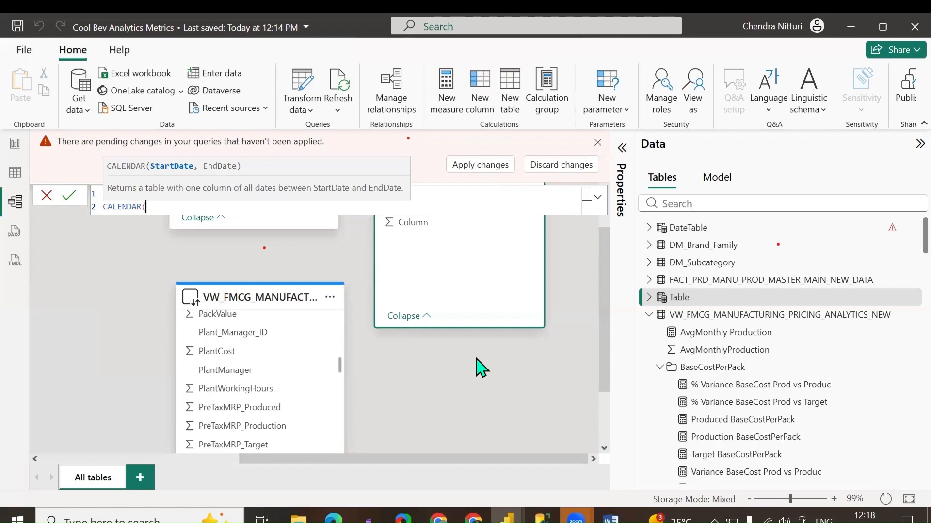
# Set the CALENDAR start date to the MIN of VW_FMCG_MANUFACTURING_PRICING_ANALYTICS_NEW[ManufacturedDate].
pyautogui.write('min(')
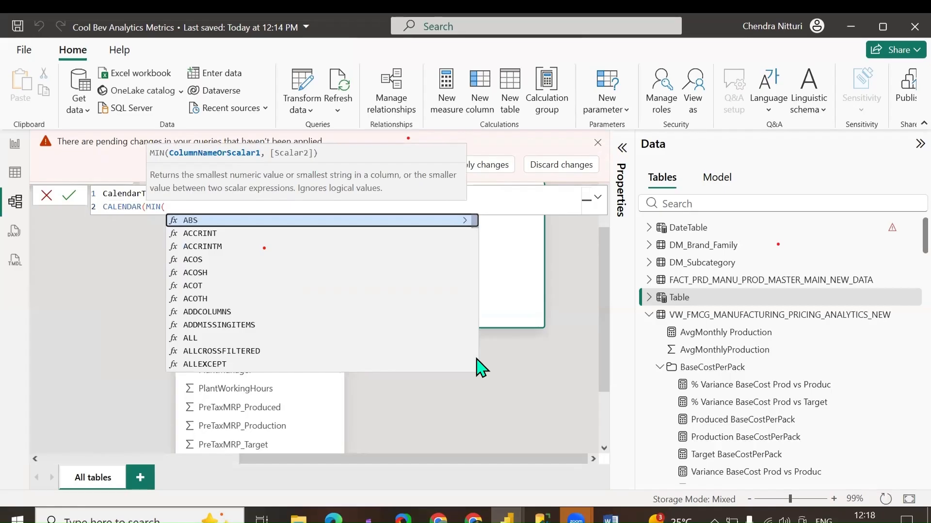
pyautogui.write('manu')
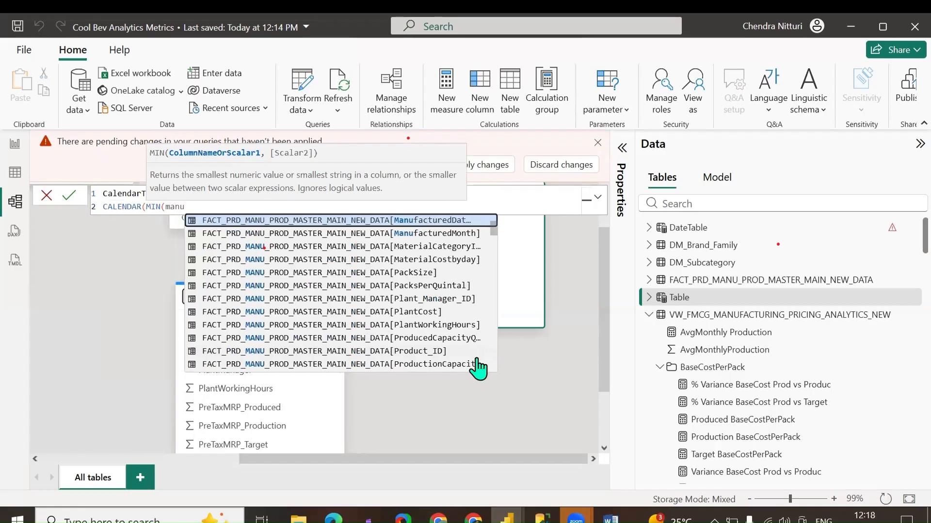
pyautogui.write('fact')
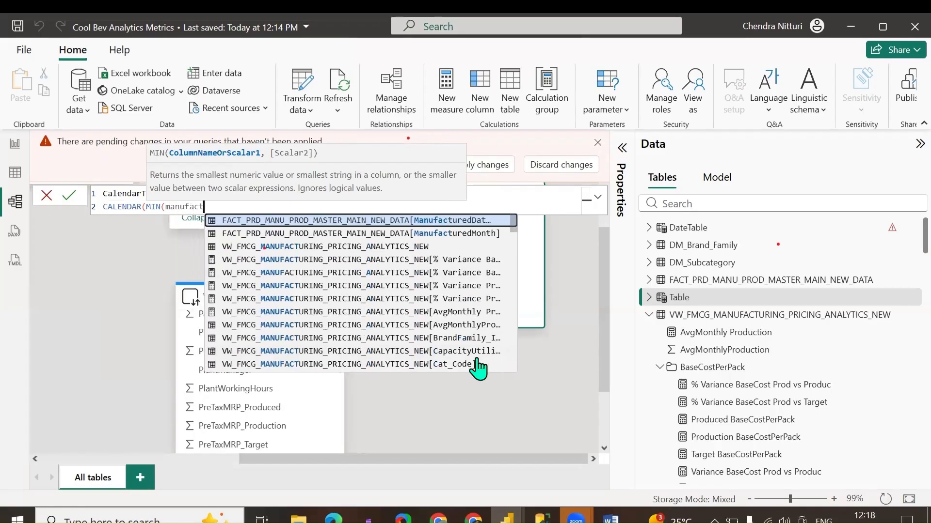
pyautogui.write('ured')
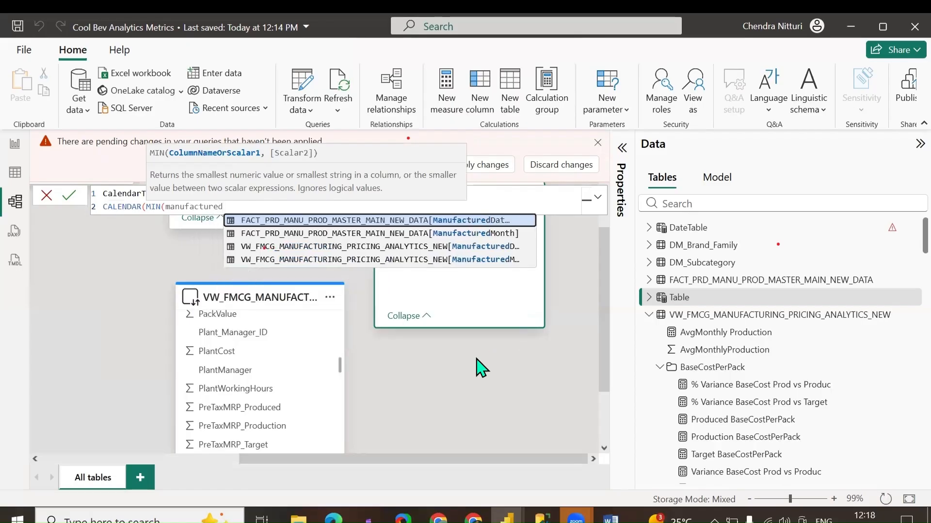
pyautogui.press('Down')
pyautogui.press('Down')
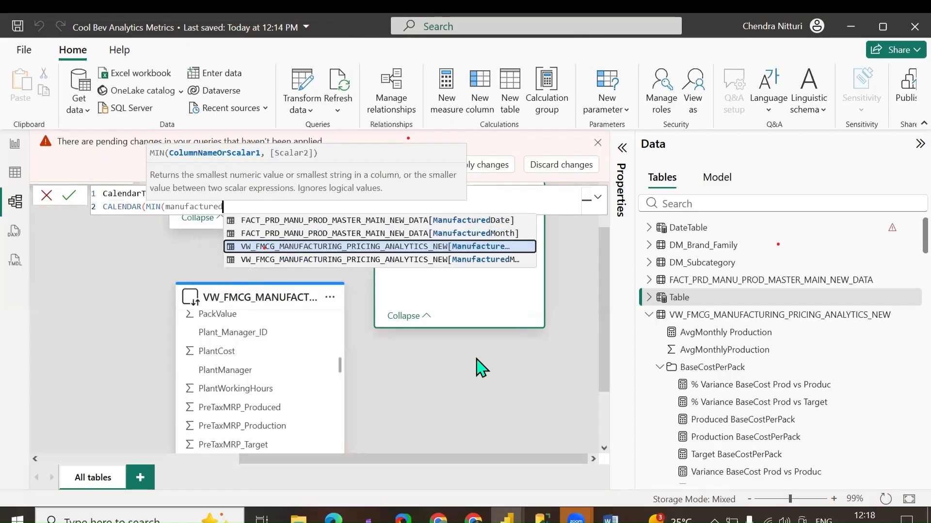
pyautogui.press('Tab')
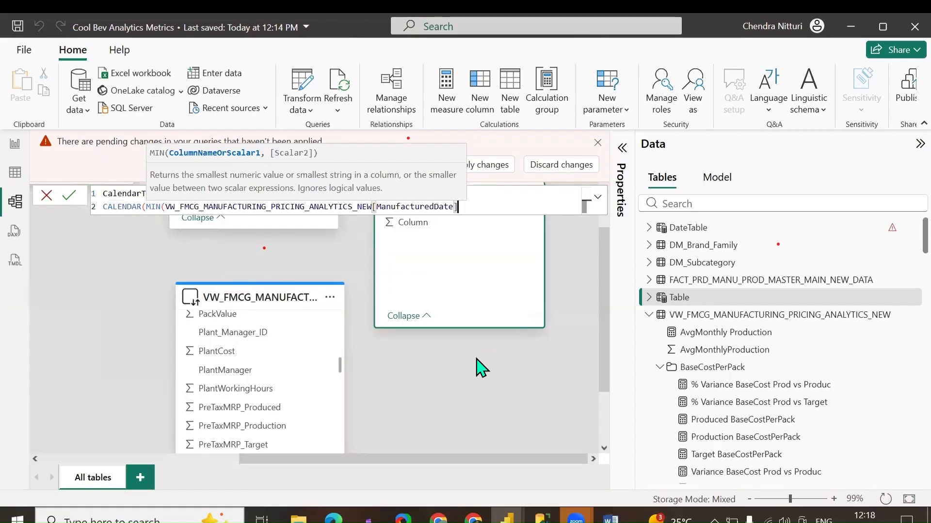
# Set the CALENDAR end date to the MAX of VW_FMCG_MANUFACTURING_PRICING_ANALYTICS_NEW[ManufacturedDate] and commit CalendarTable.
pyautogui.write('), max')
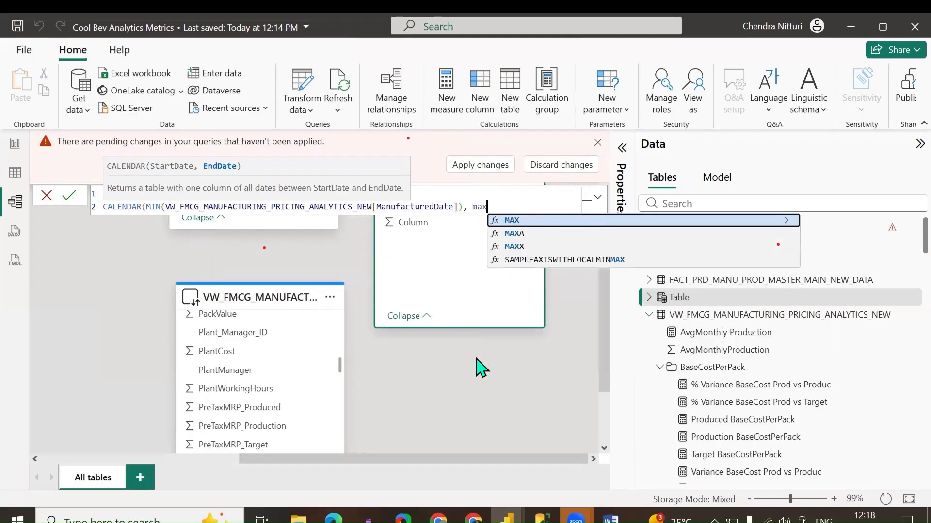
pyautogui.press('Tab')
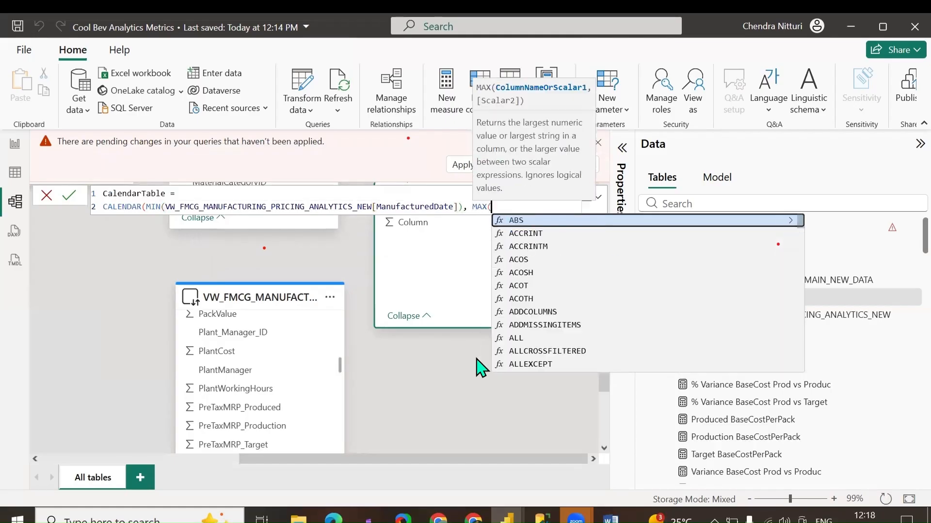
pyautogui.write('manu')
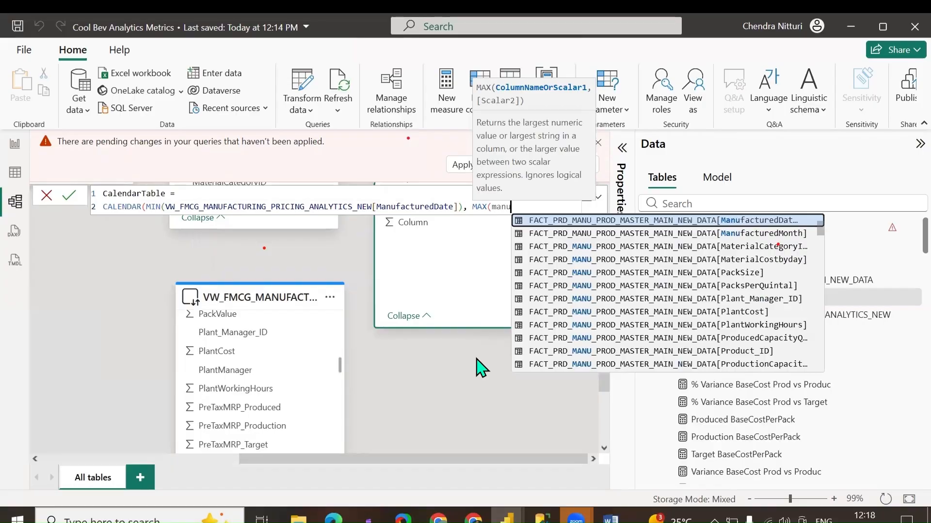
pyautogui.write('factured')
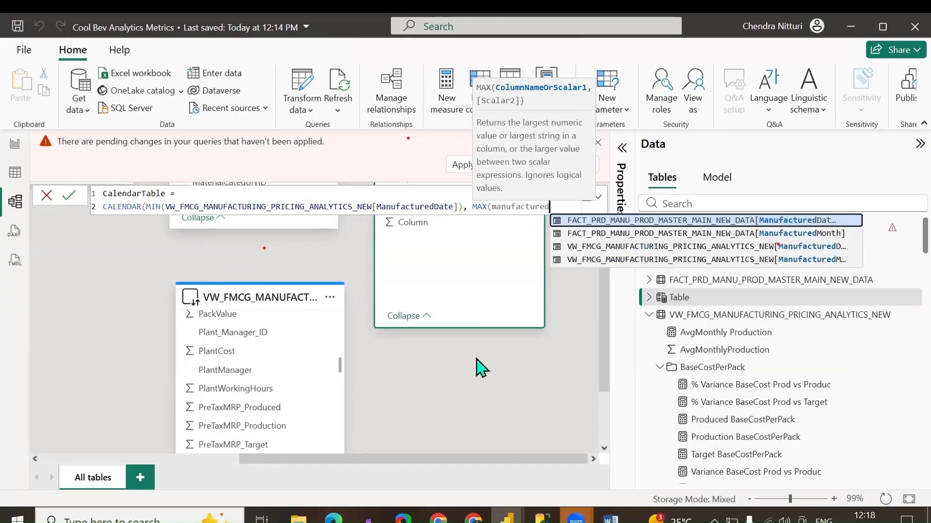
pyautogui.write('da')
pyautogui.press('Down')
pyautogui.press('Tab')
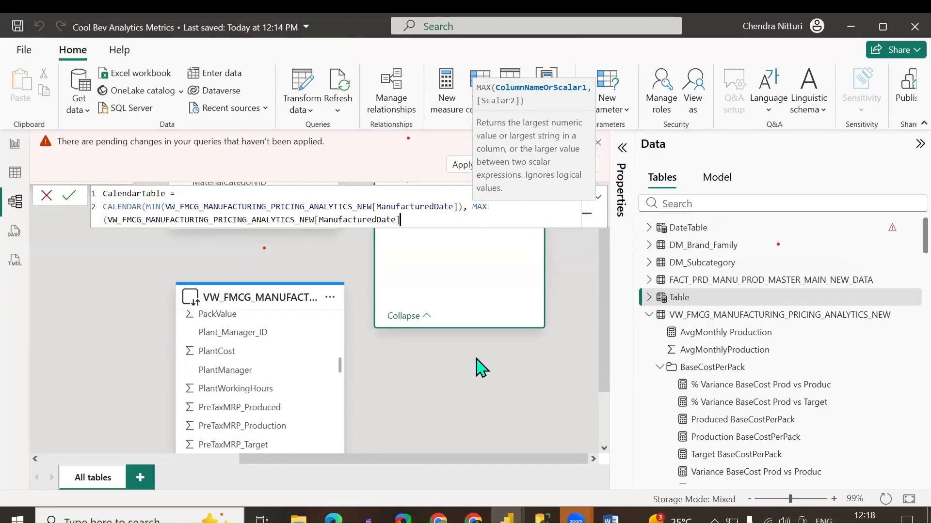
pyautogui.write(')')
pyautogui.press('Return')
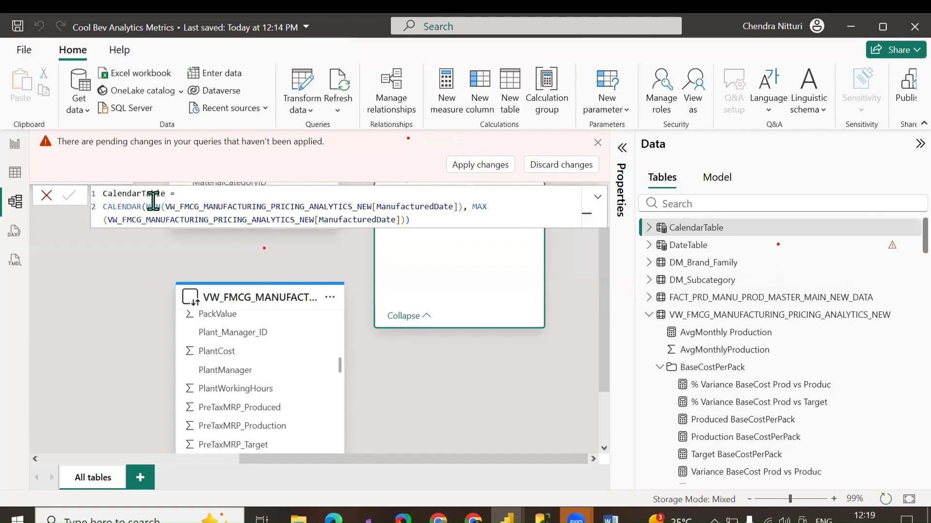
# Show the CalendarTable rows and try to define a new calculated column as Year = YEAR(CalendarTable[Date]).
pyautogui.click(15, 184)
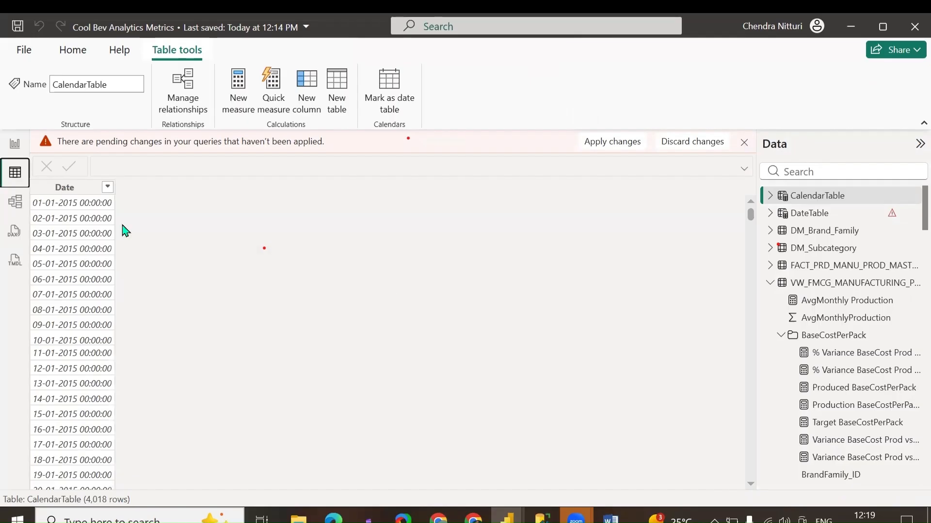
pyautogui.click(65, 188)
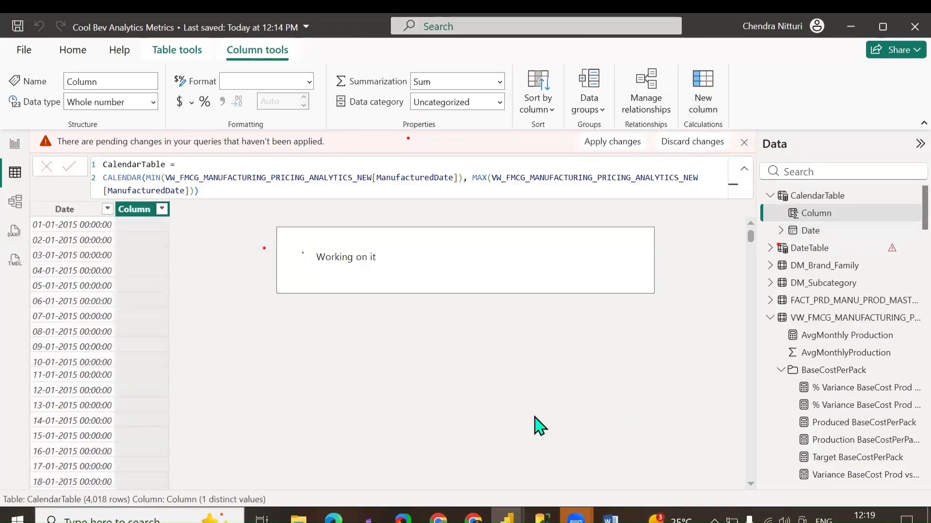
pyautogui.write('Year')
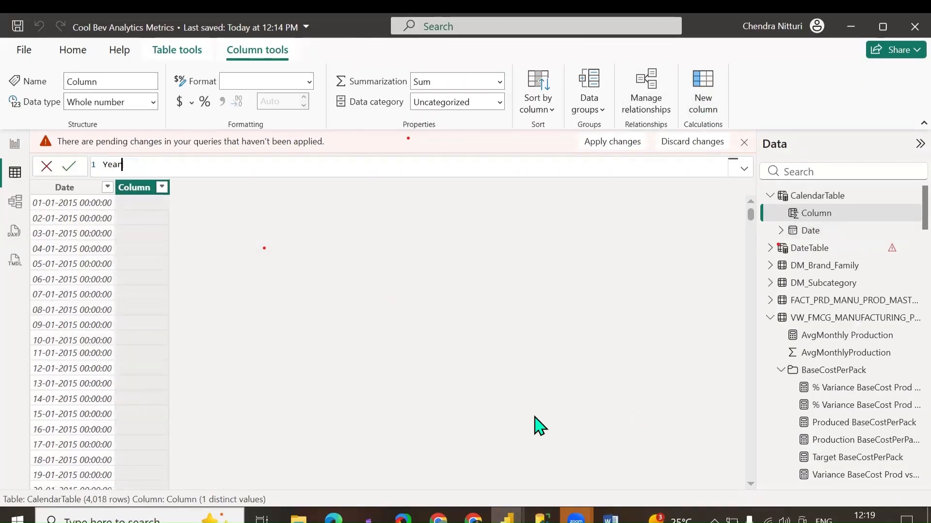
pyautogui.write(' = YEAR(')
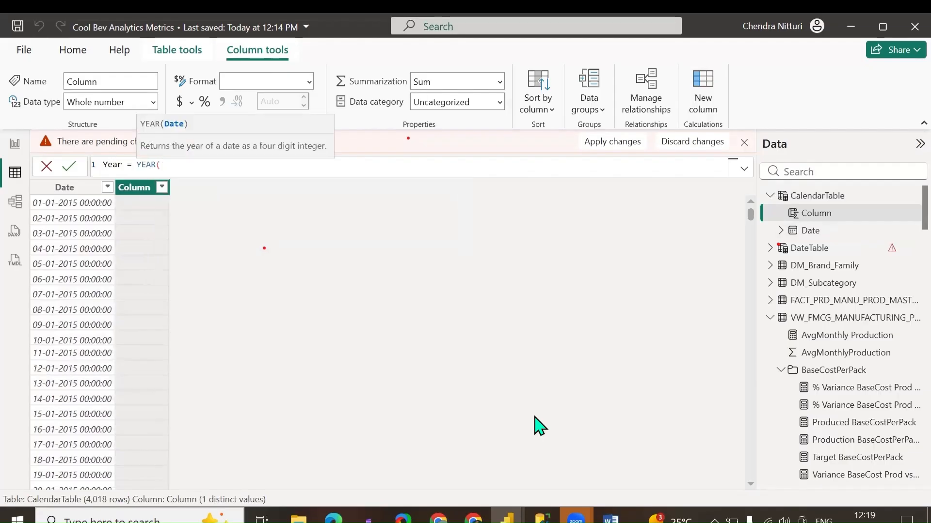
pyautogui.write('date')
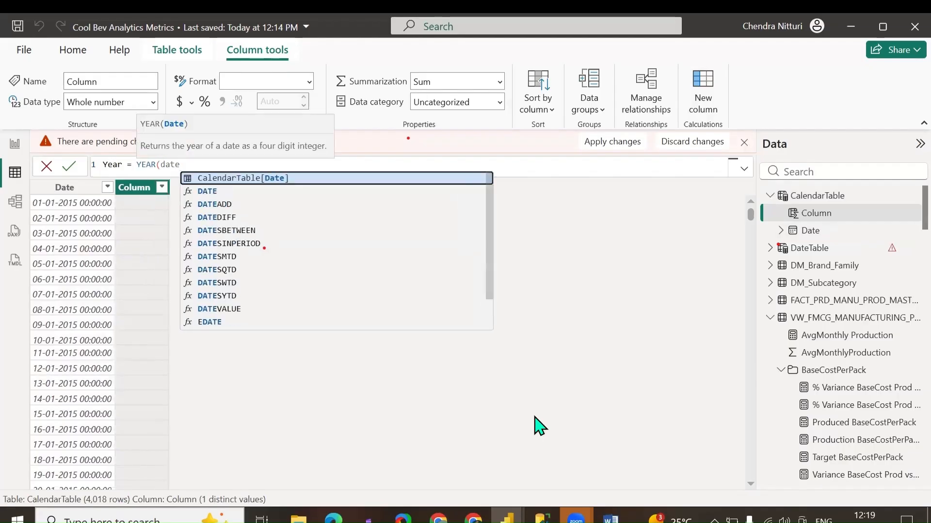
pyautogui.press('Tab')
pyautogui.press('Up')
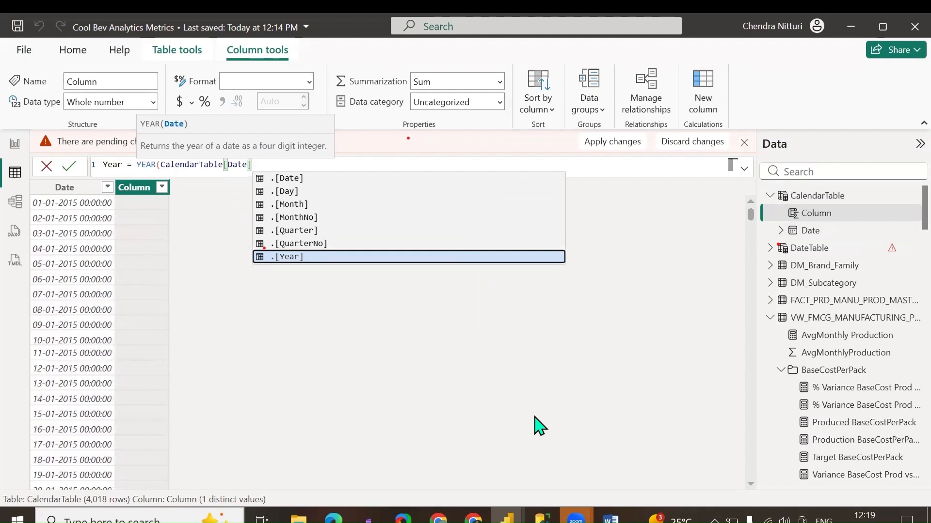
# Discard the Year formula and delete the new column from CalendarTable.
pyautogui.press('Escape')
pyautogui.press('Escape')
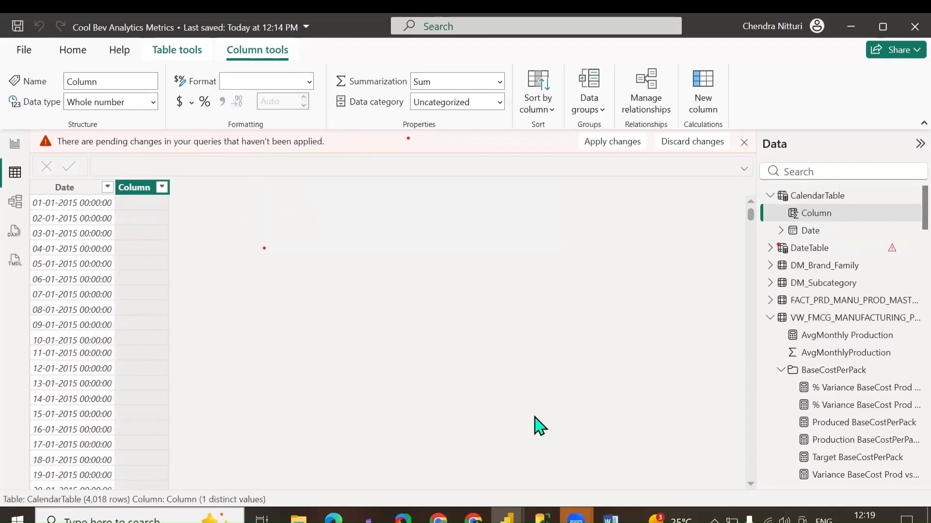
pyautogui.press('Delete')
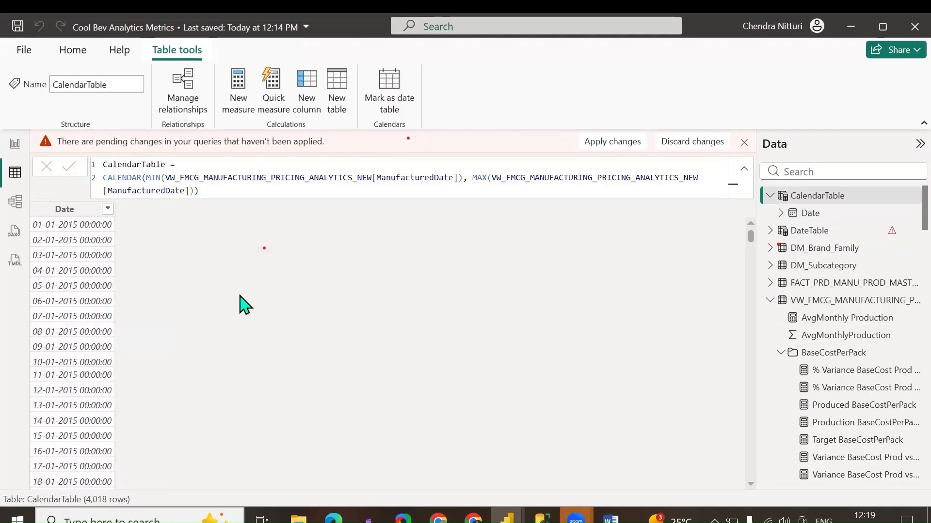
# Return to the model view and create a new table with the DateTable formula, from MinDate and MaxDate through ADDCOLUMNS(CALENDAR(MinDate,MaxDate),.
pyautogui.click(15, 201)
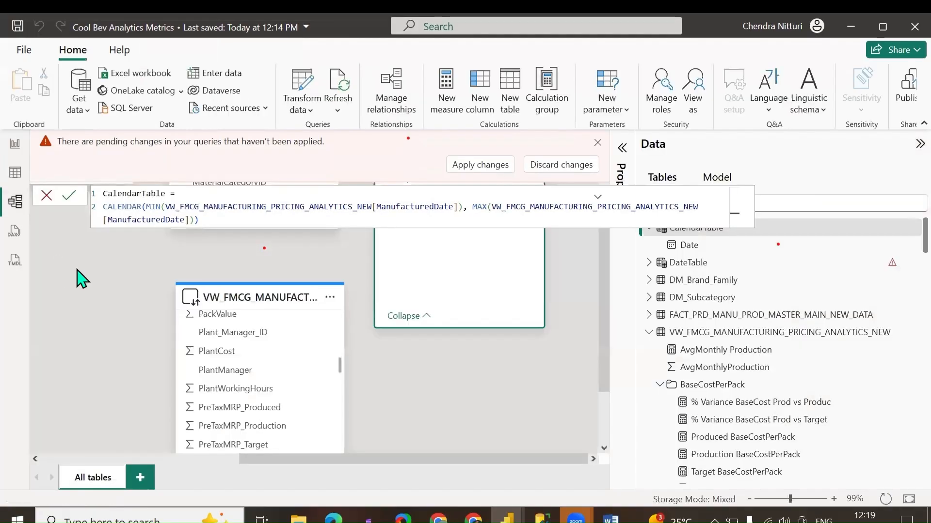
pyautogui.click(503, 101)
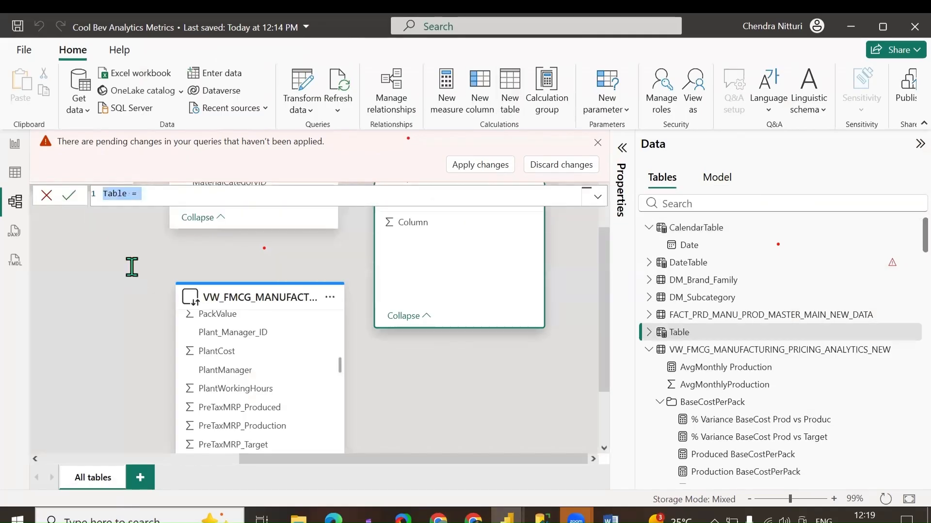
pyautogui.write('DateTable = VAR MinDate = MIN(VW_FMCG_MANUFACTURING_PRICING_ANALYTICS_NEW[ManufacturedDate]) VAR MaxDate = MAX(VW_FMCG_MANUFACTURING_PRICING_ANALYTICS_NEW[ManufacturedDate])  RETURN ADDCOLUMNS(CALENDAR(MinDate,MaxDate)')
pyautogui.click(276, 262)
pyautogui.write('),')
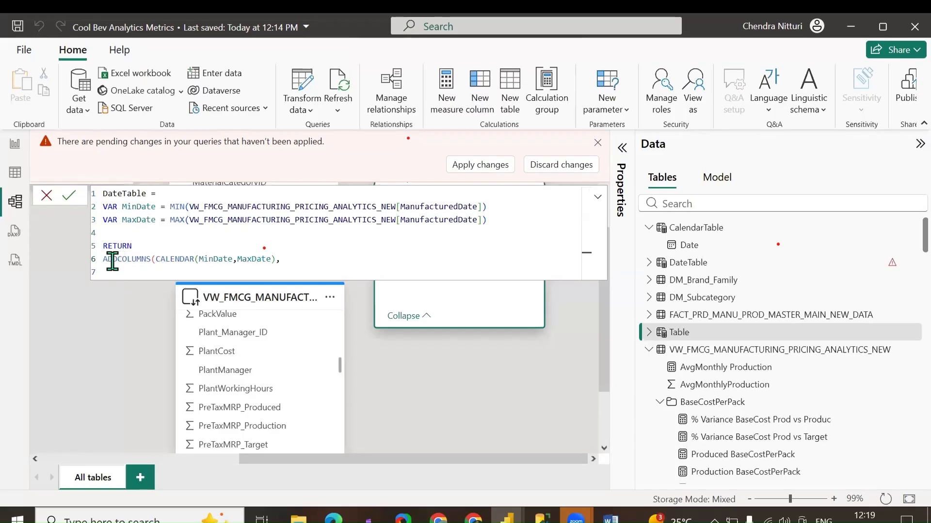
pyautogui.moveTo(281, 259); pyautogui.dragTo(89, 259)
pyautogui.click(291, 259)
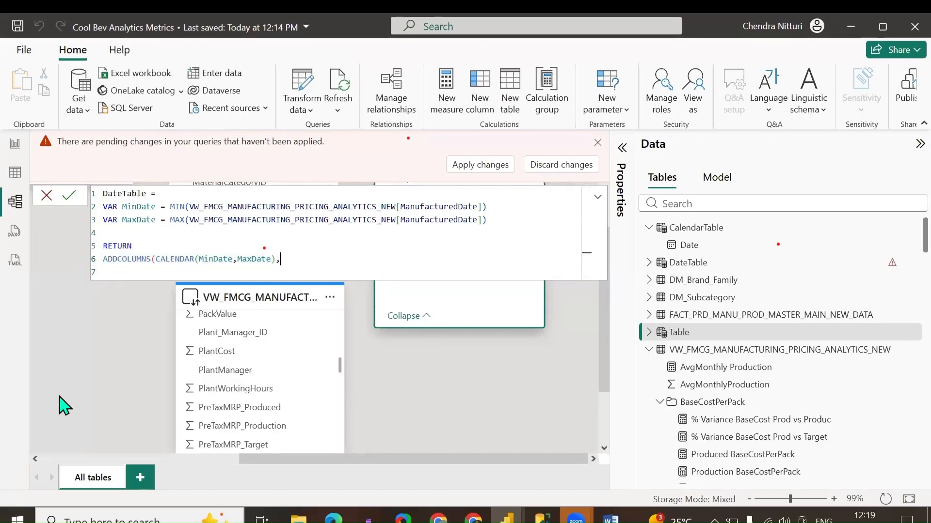
# Add a "Year" column defined as YEAR([DATE]) to the ADDCOLUMNS expression of the new table's formula.
pyautogui.press('Return')
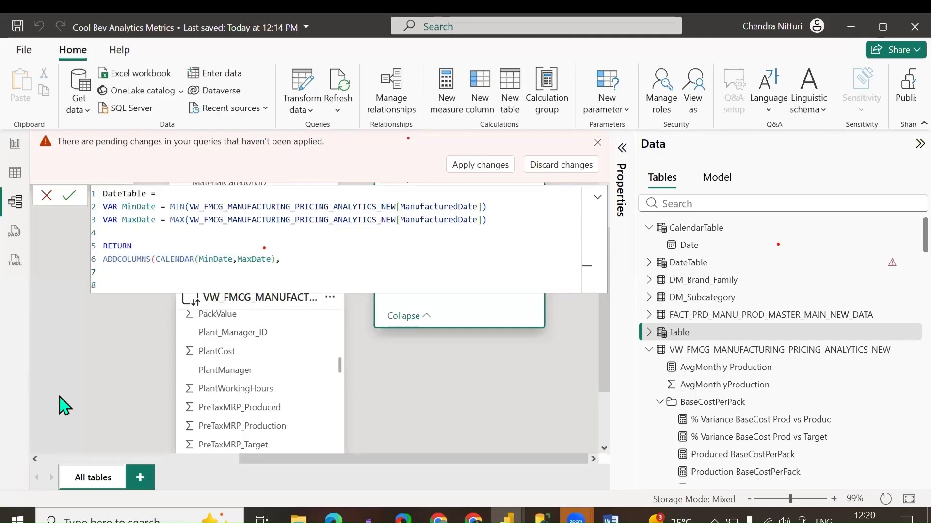
pyautogui.write('"Year",')
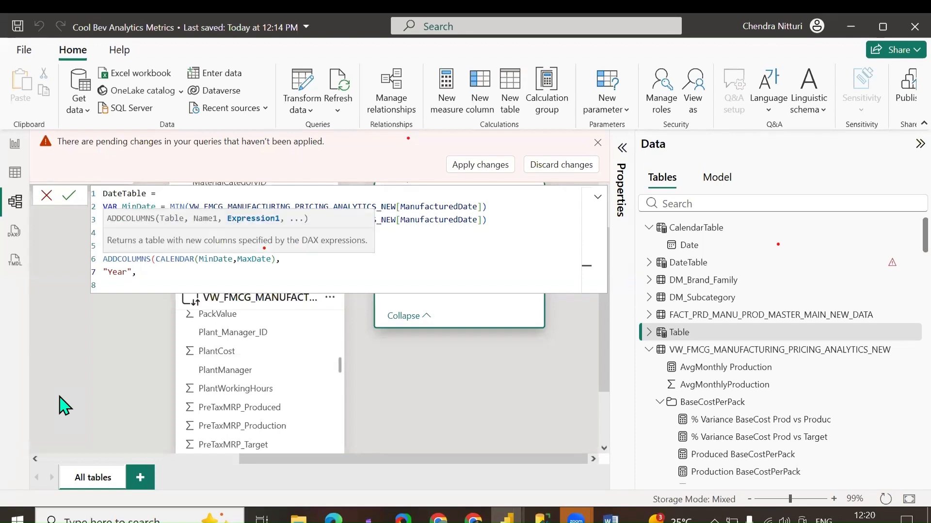
pyautogui.write(' year')
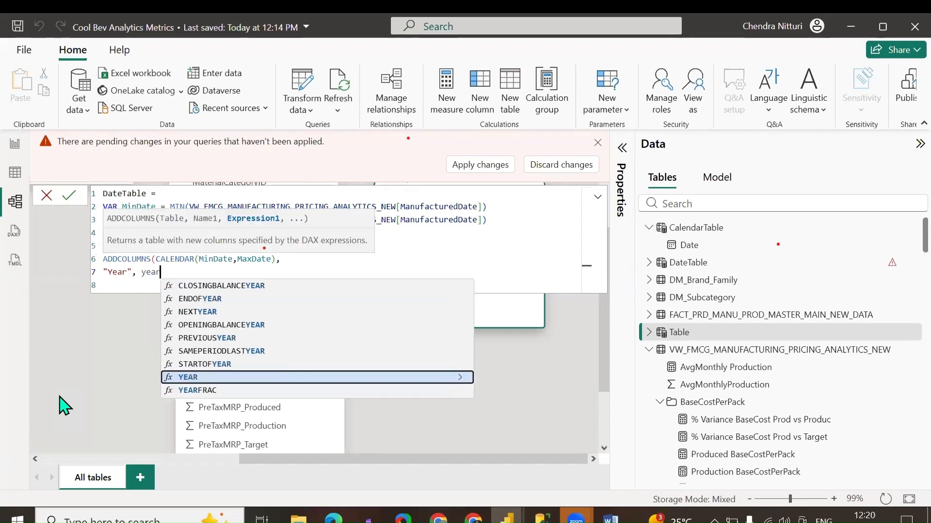
pyautogui.press('Tab')
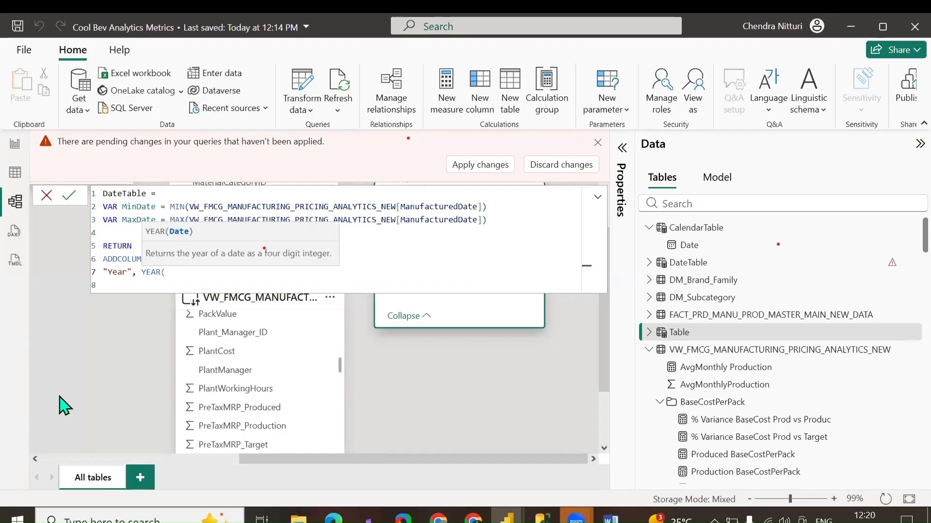
pyautogui.write('date')
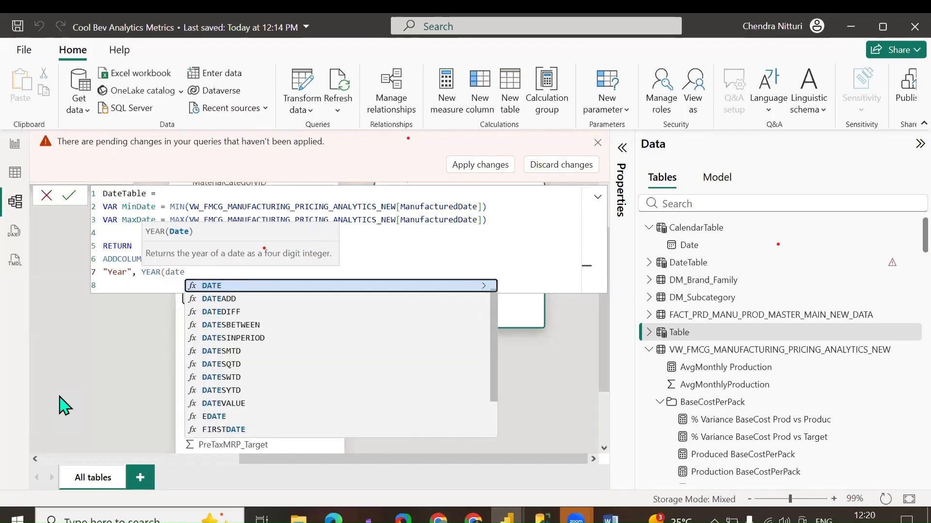
pyautogui.press('Tab')
pyautogui.press('BackSpace')
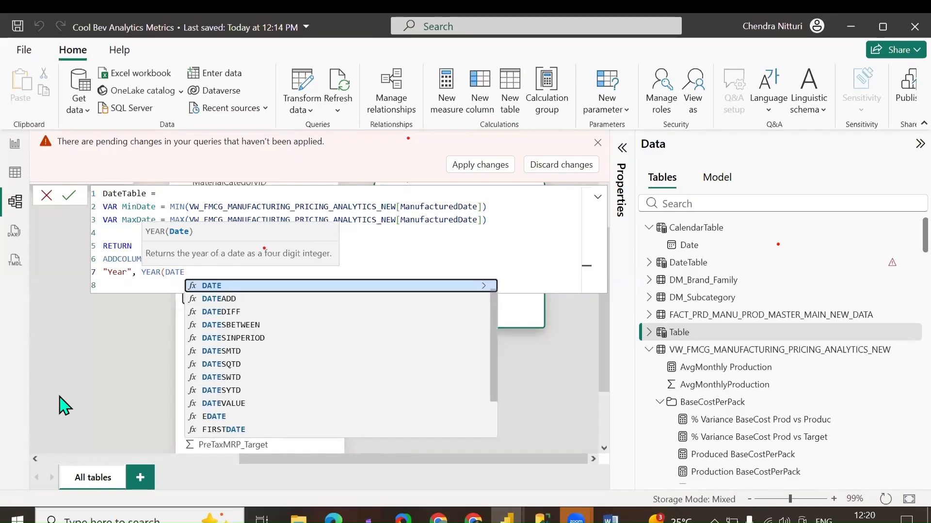
pyautogui.write(']')
pyautogui.press('Left')
pyautogui.press('Left')
pyautogui.press('Left')
pyautogui.press('Left')
pyautogui.press('Left')
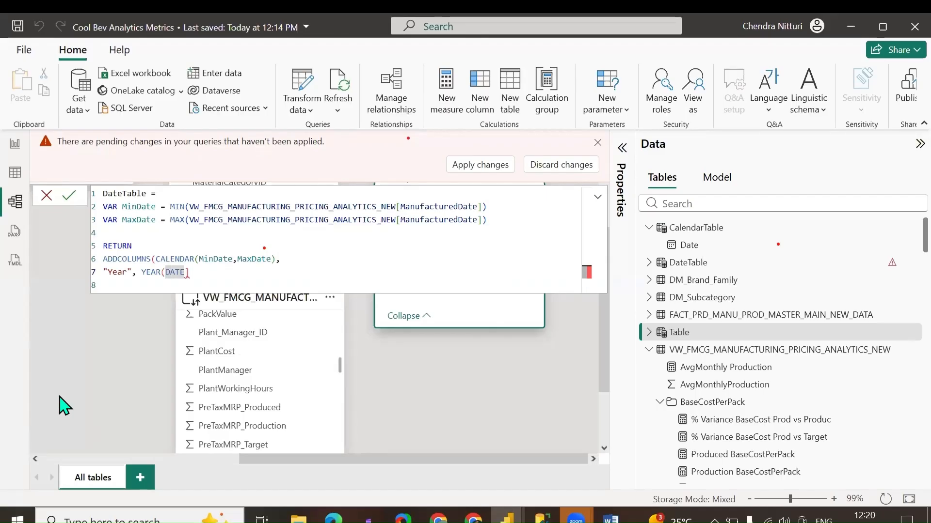
pyautogui.write('[')
pyautogui.press('Right')
pyautogui.press('Right')
pyautogui.press('Right')
pyautogui.press('Right')
pyautogui.press('Right')
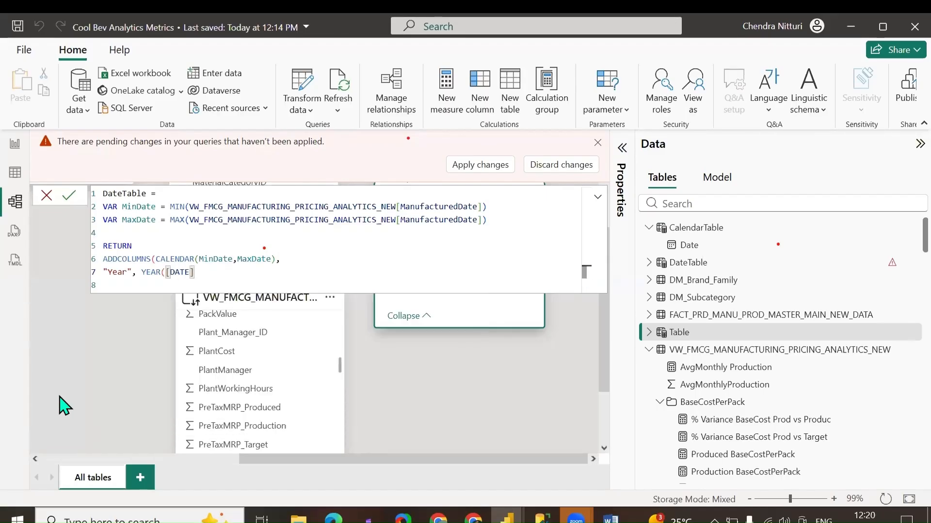
pyautogui.write(')')
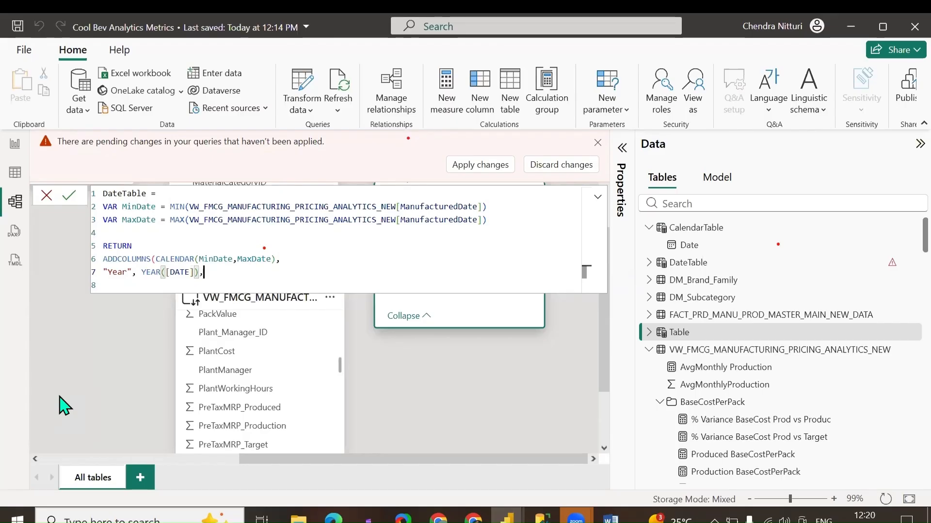
pyautogui.write(',')
# Add a "MonthNo" column defined as MONTH([Date]) on a new line of the ADDCOLUMNS expression.
pyautogui.press('Return')
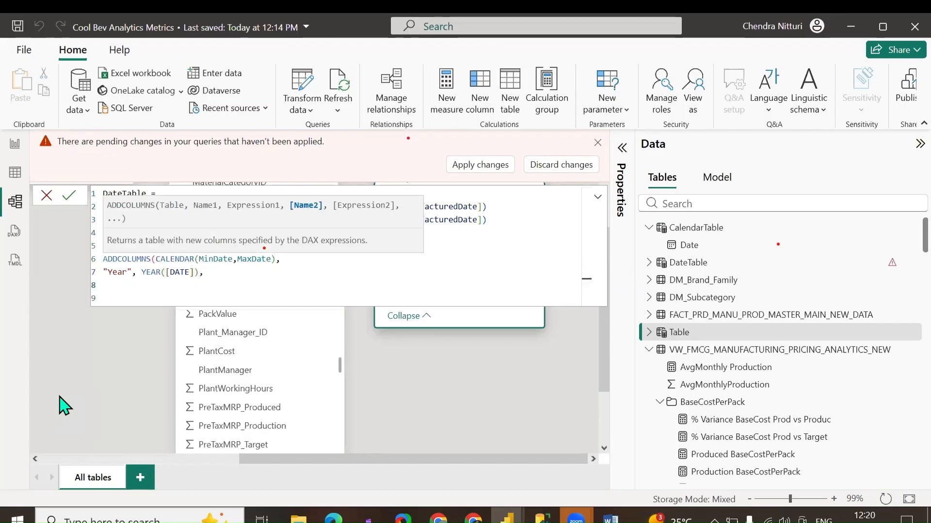
pyautogui.write('"MonthNo')
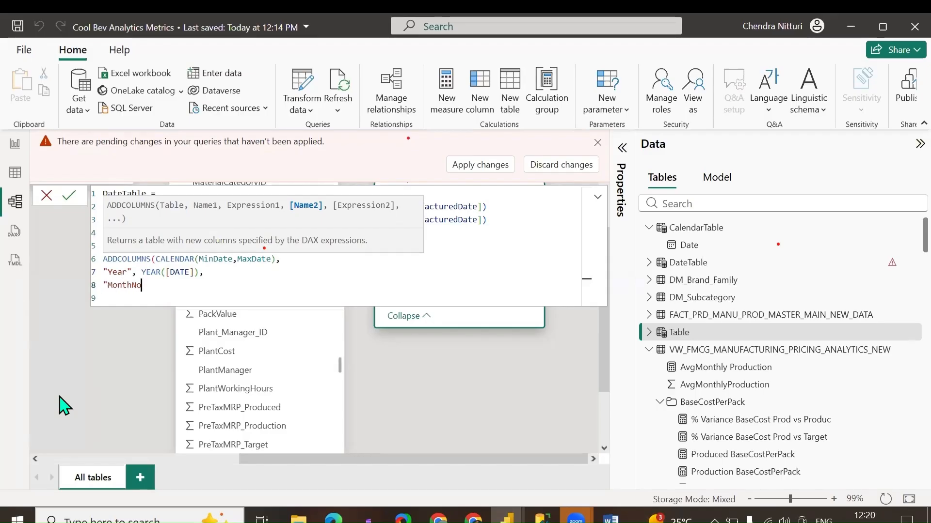
pyautogui.write('", ye')
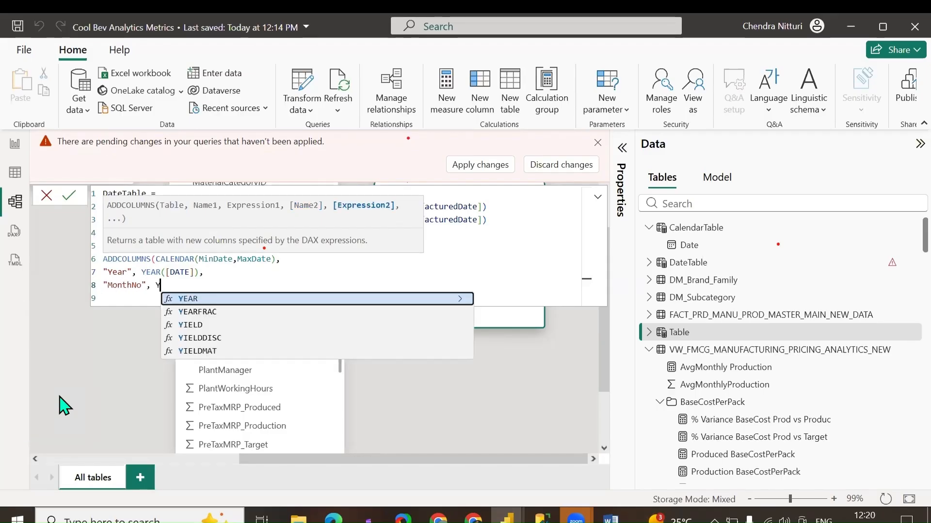
pyautogui.press('BackSpace')
pyautogui.press('BackSpace')
pyautogui.write('month')
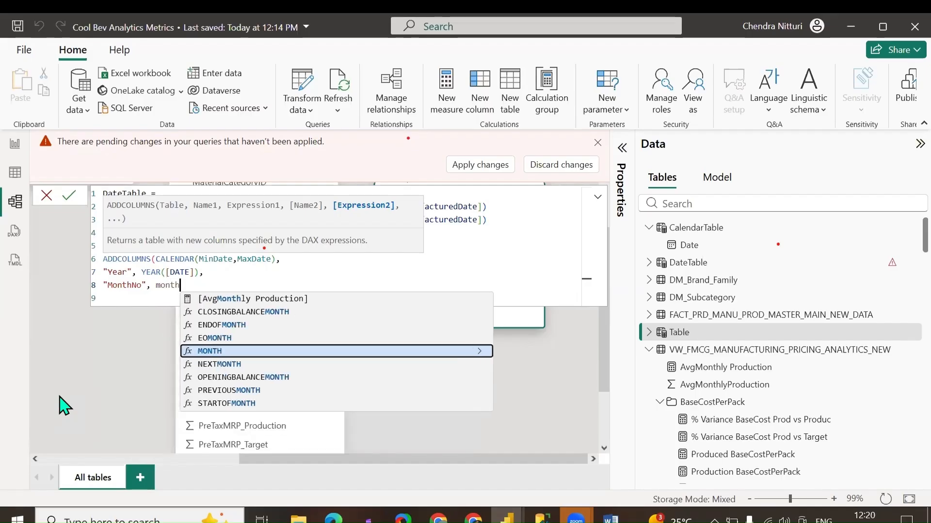
pyautogui.press('Tab')
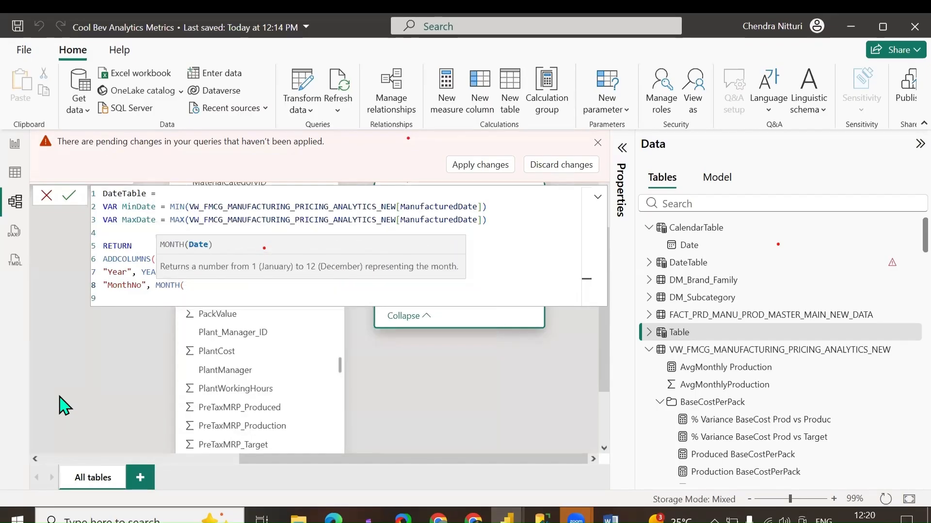
pyautogui.write('[Date')
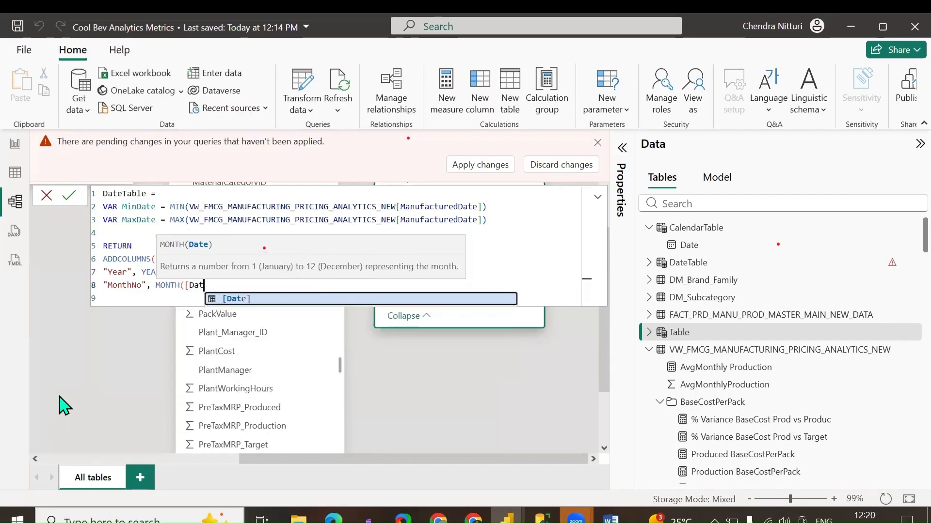
pyautogui.press('Tab')
pyautogui.write('),')
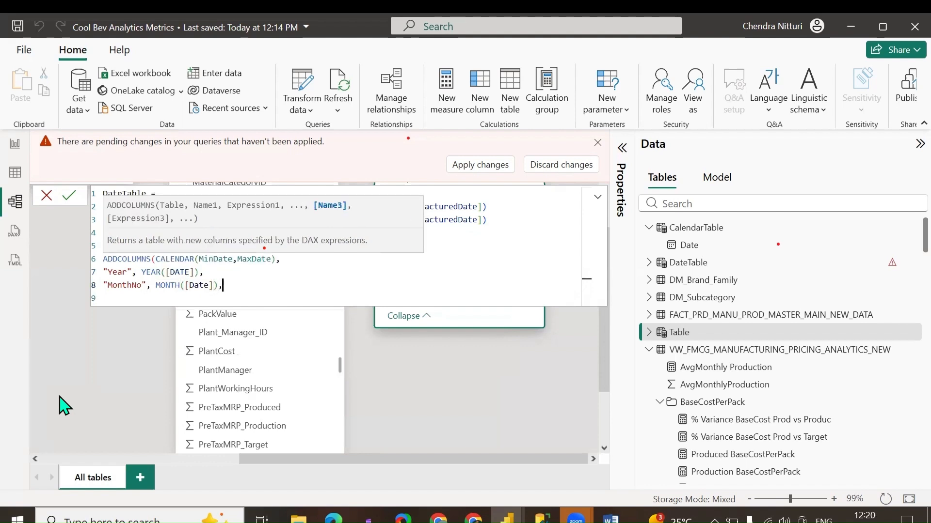
# Add a "Month" column defined as FORMAT([Date], "MMM") on a new line of the ADDCOLUMNS expression.
pyautogui.hotkey('shift', 'Return')
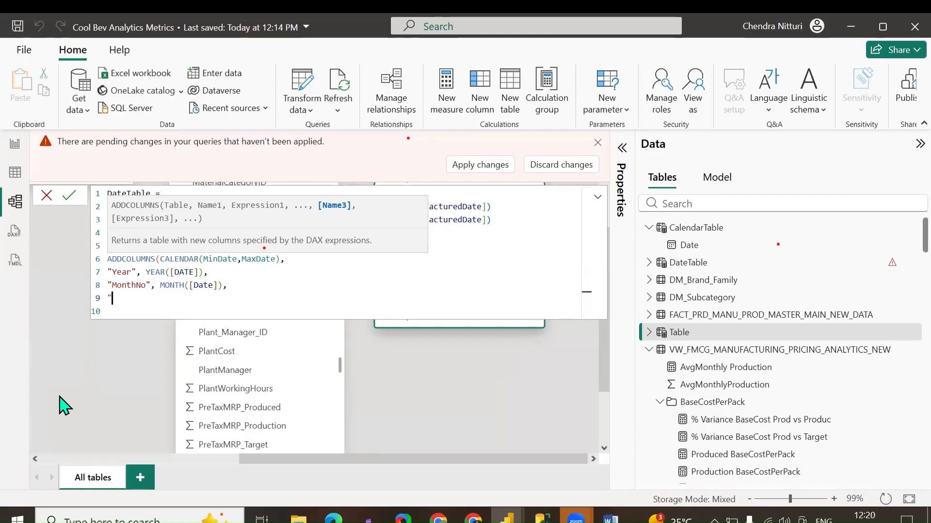
pyautogui.write('Month",')
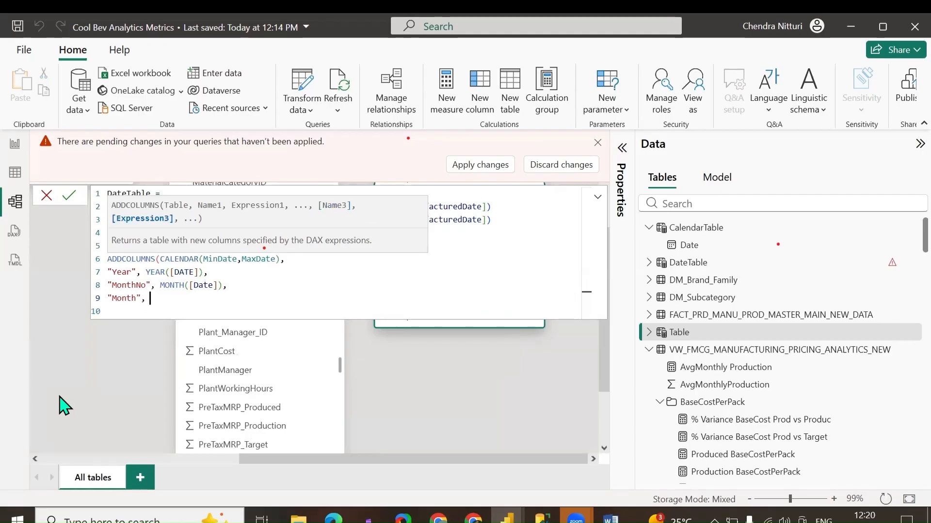
pyautogui.write(' FORMAT(')
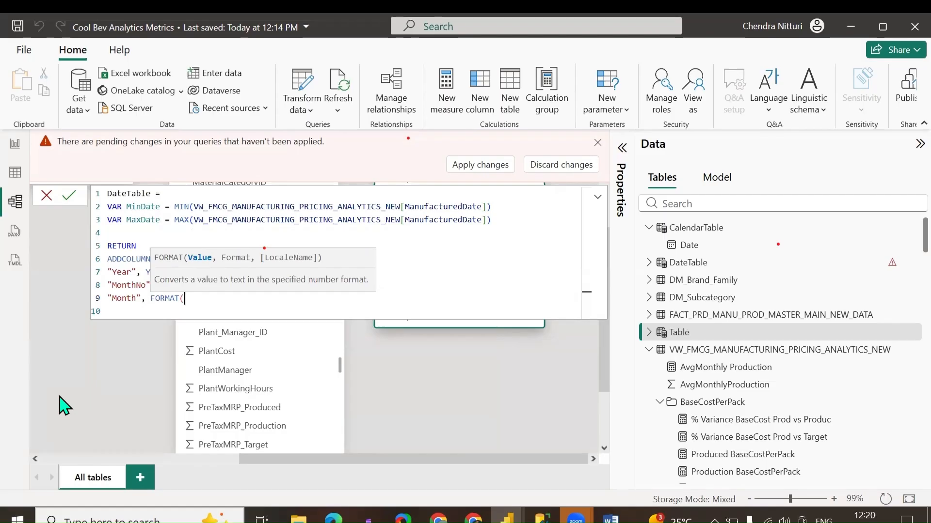
pyautogui.write('[')
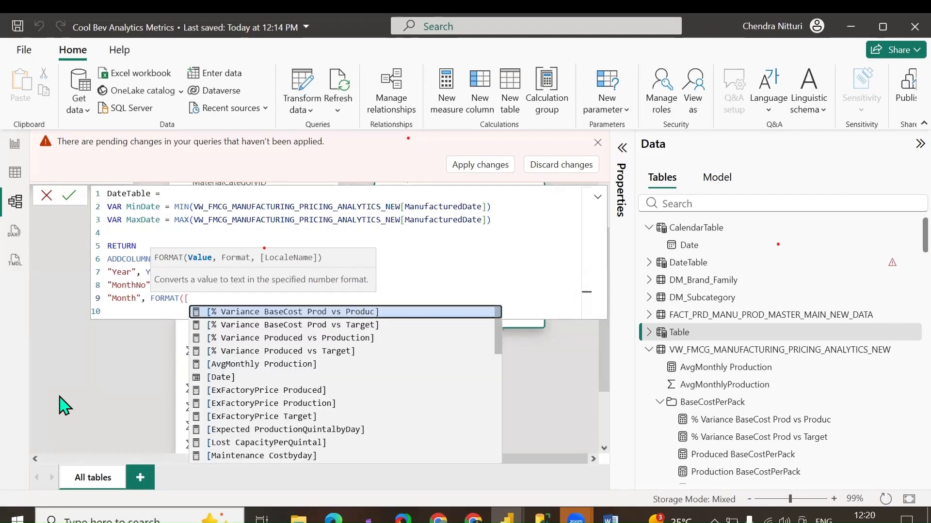
pyautogui.write('Date],')
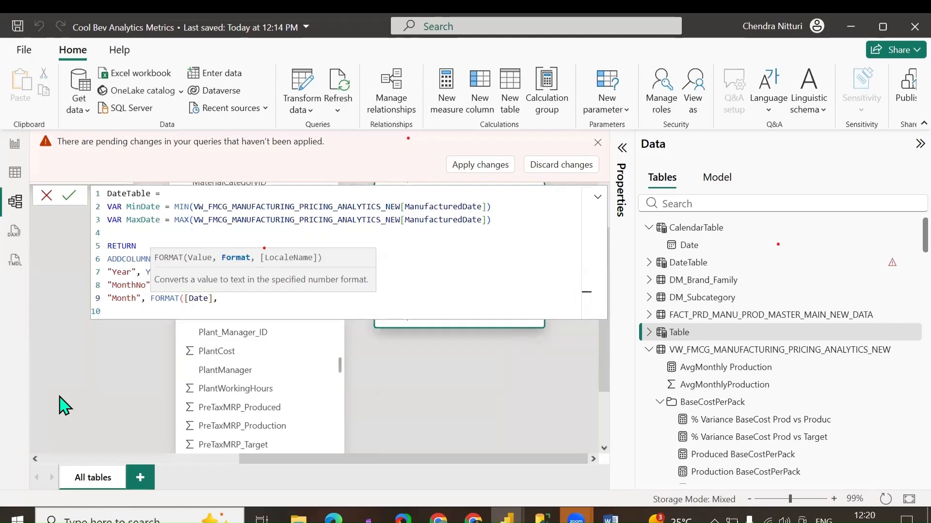
pyautogui.write(' "MMM"),')
# Add a "Year-Month" column defined as FORMAT([Date], "YYYY-MM"), close the ADDCOLUMNS expression, and try to commit the new table as DateTable.
pyautogui.press('Return')
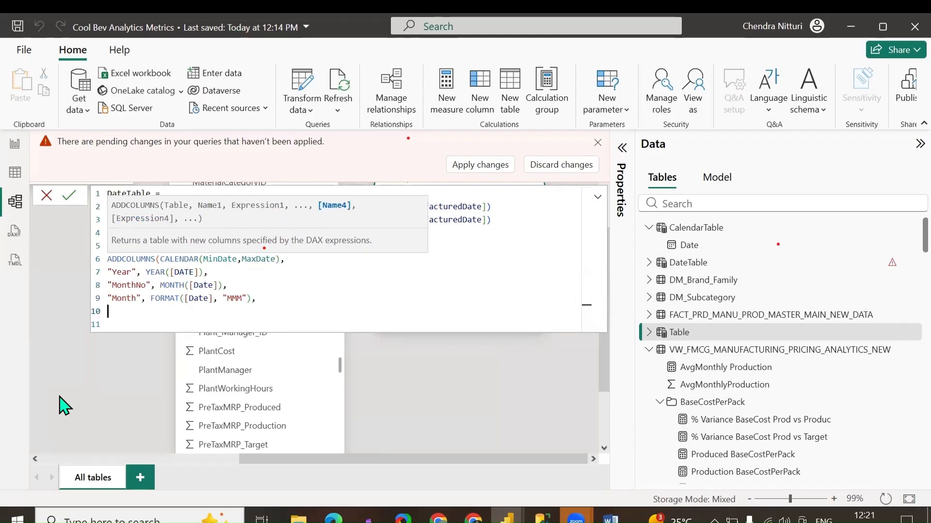
pyautogui.write('"Year-Mon')
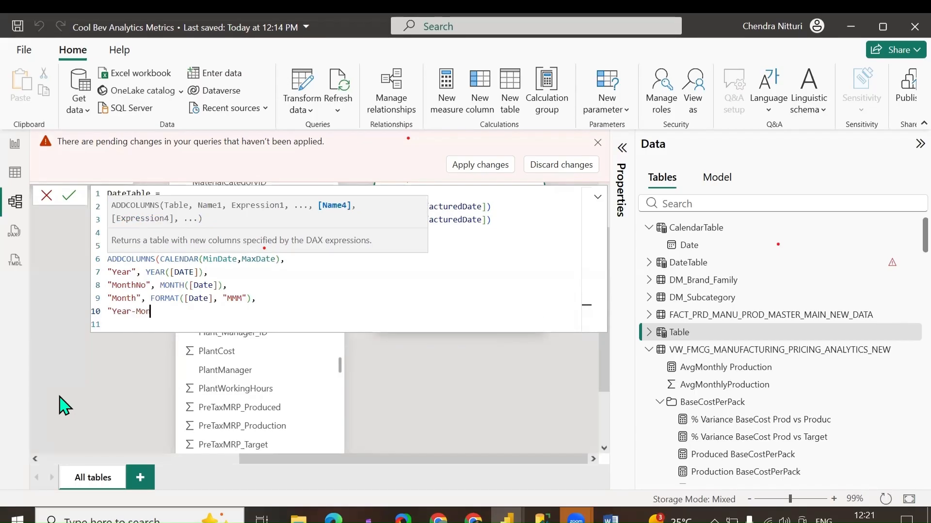
pyautogui.write('th", FORMAT(')
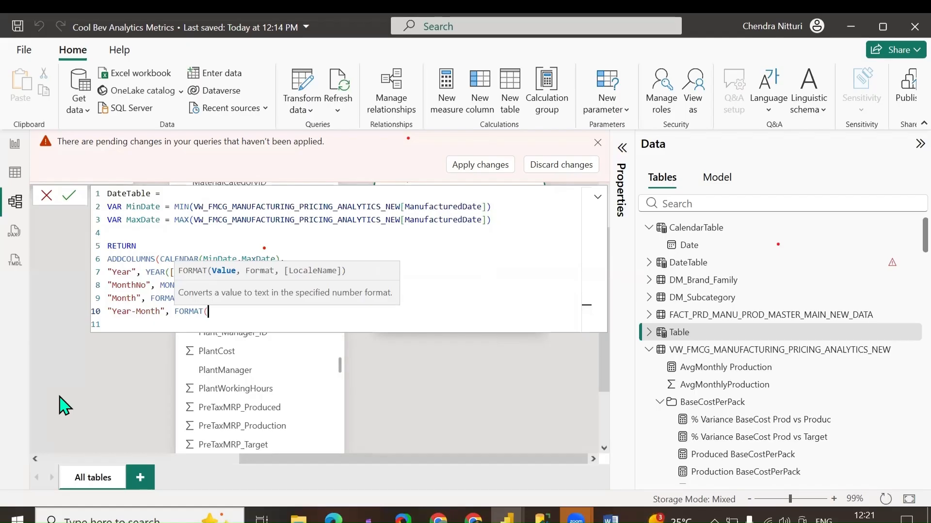
pyautogui.write('da')
pyautogui.press('BackSpace')
pyautogui.press('BackSpace')
pyautogui.write('[da')
pyautogui.press('Tab')
pyautogui.write(',')
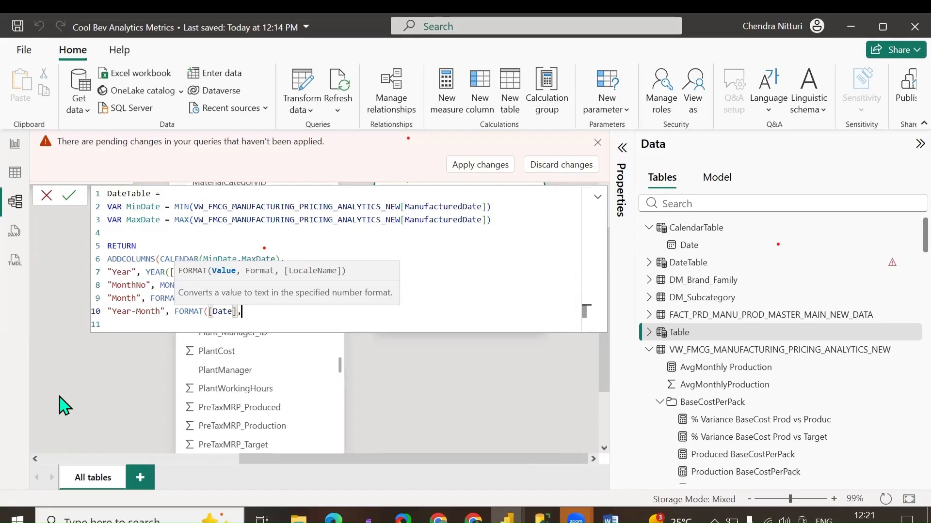
pyautogui.write(' "')
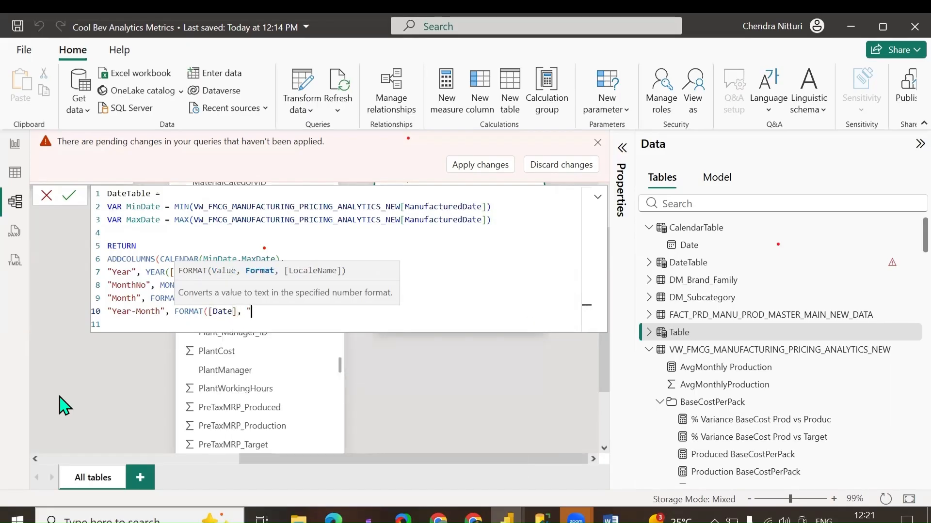
pyautogui.write('YYYY')
pyautogui.write('-MM')
pyautogui.write('))')
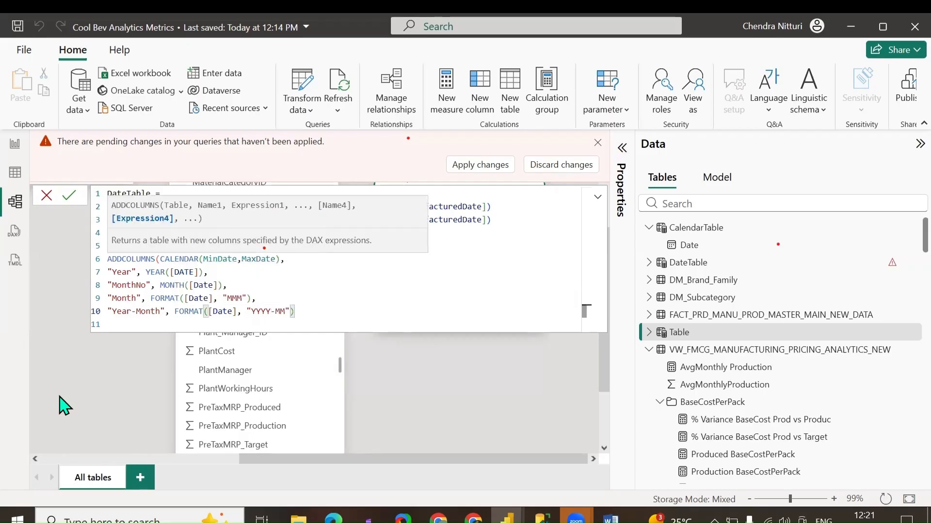
pyautogui.press('Return')
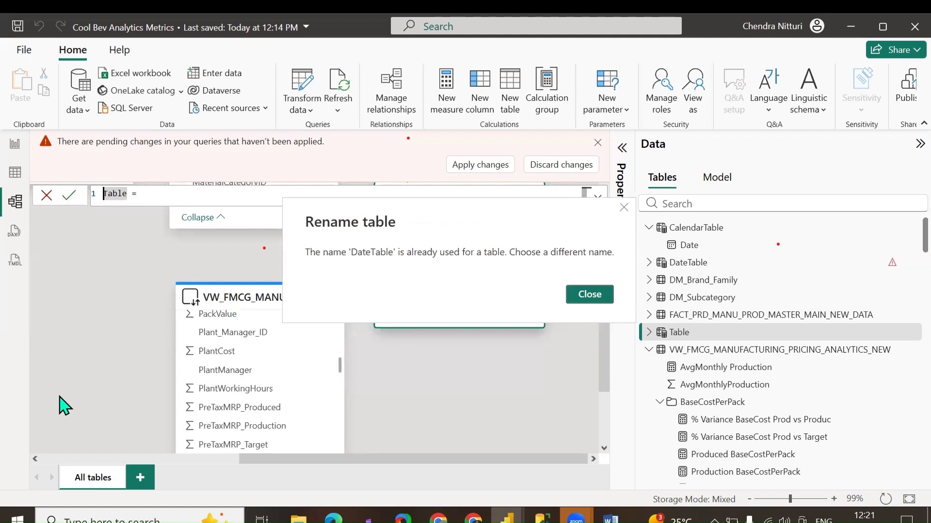
# Close the table-name message, abandon the blank new table and dismiss the pending query changes notice.
pyautogui.click(589, 295)
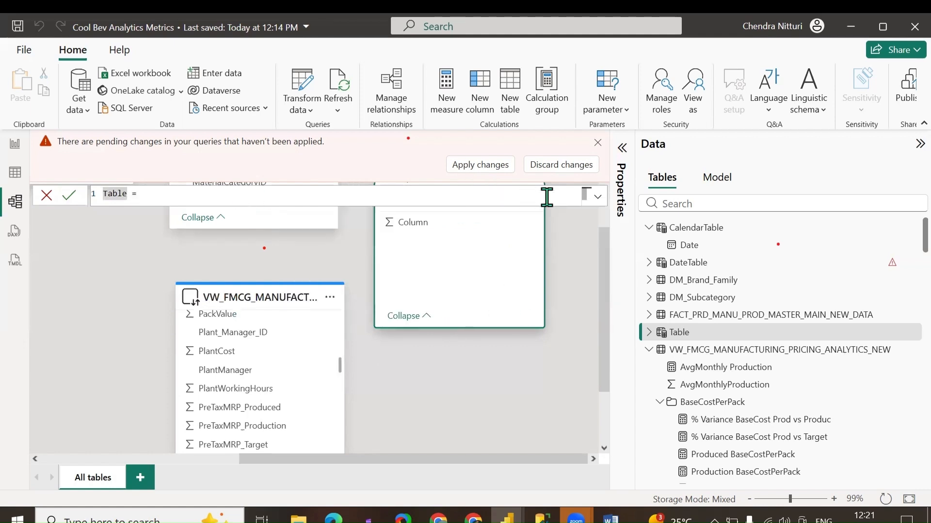
pyautogui.click(598, 197)
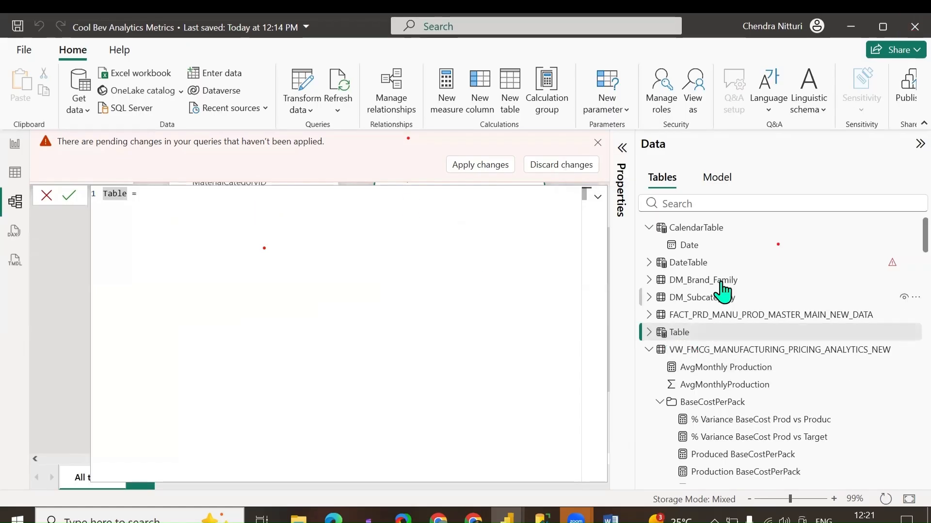
pyautogui.click(713, 259)
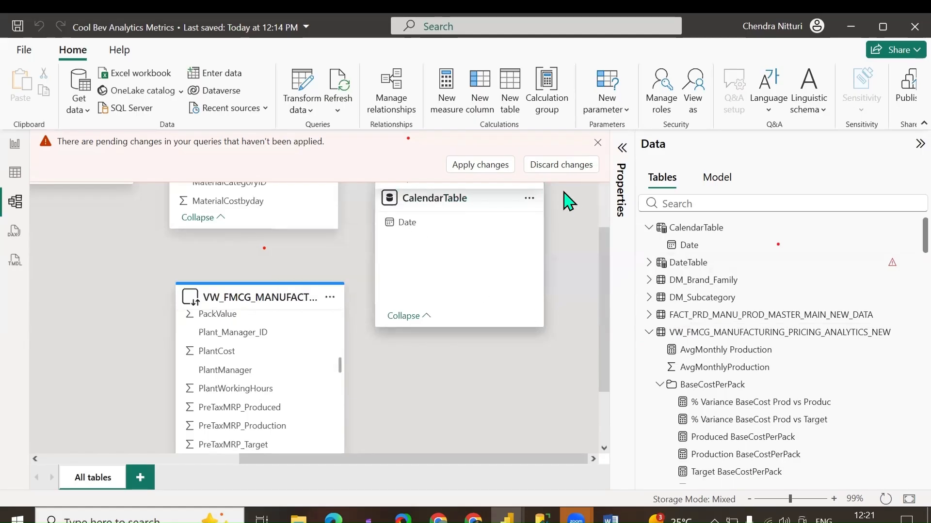
pyautogui.click(598, 142)
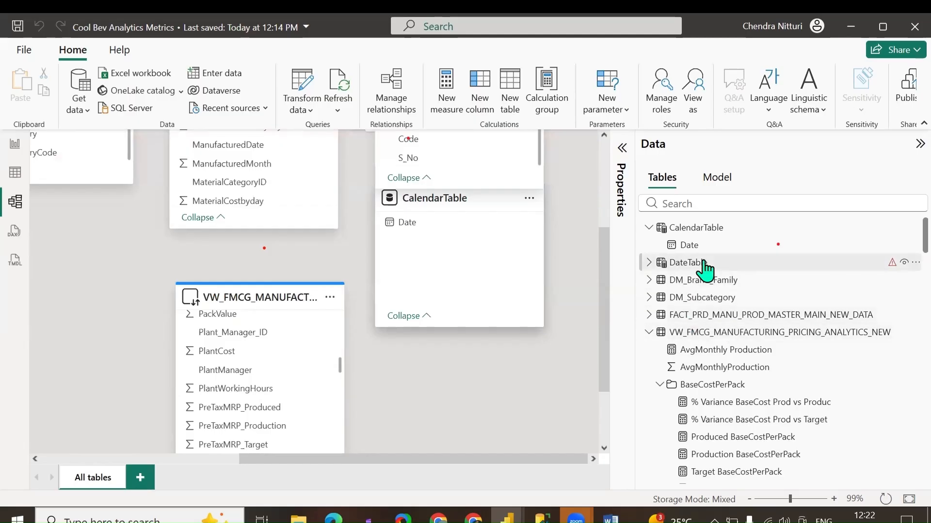
# Replace the existing DateTable formula with one adding Year, MonthNo, Month ("MMM") and YearMonth ("YYYY-MM") to CALENDAR ( MinDate, MaxDate ), and commit it.
pyautogui.click(652, 264)
pyautogui.hotkey('ctrl', 'a')
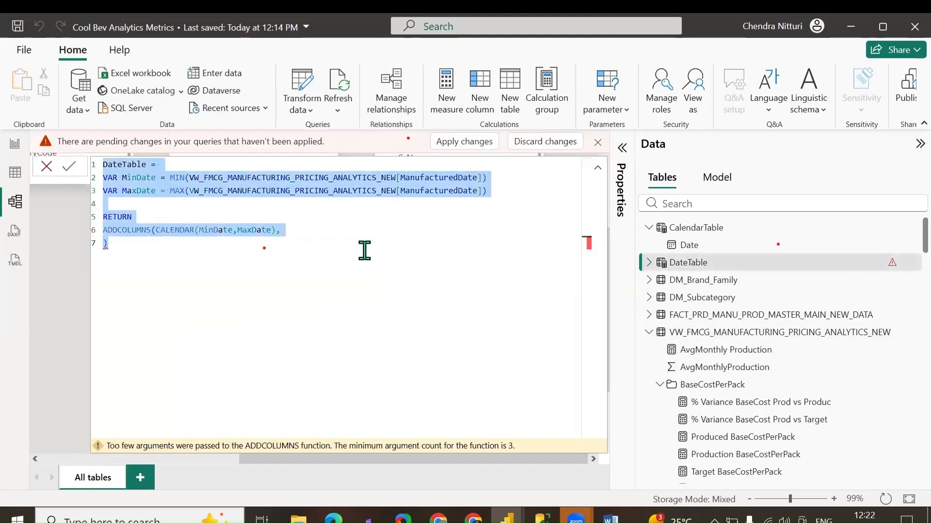
pyautogui.write('DateTable = VAR MinDate =     MIN ( VW_FMCG_MANUFACTURING_PRICING_ANALYTICS_NEW[ManufacturedDate] ) VAR MaxDate =     MAX ( VW_FMCG_MANUFACTURING_PRICING_ANALYTICS_NEW[ManufacturedDate] ) RETURN ADDCOLUMNS (     CALENDAR ( MinDate, MaxDate ),     "Year", YEAR ( [Date] ),     "MonthNo", MONTH ( [Date] ),     "Month", FORMAT ( [Date], "MMM" ),     "YearMonth", FORMAT ( [Date], "YYYY-MM" ) )')
pyautogui.click(76, 167)
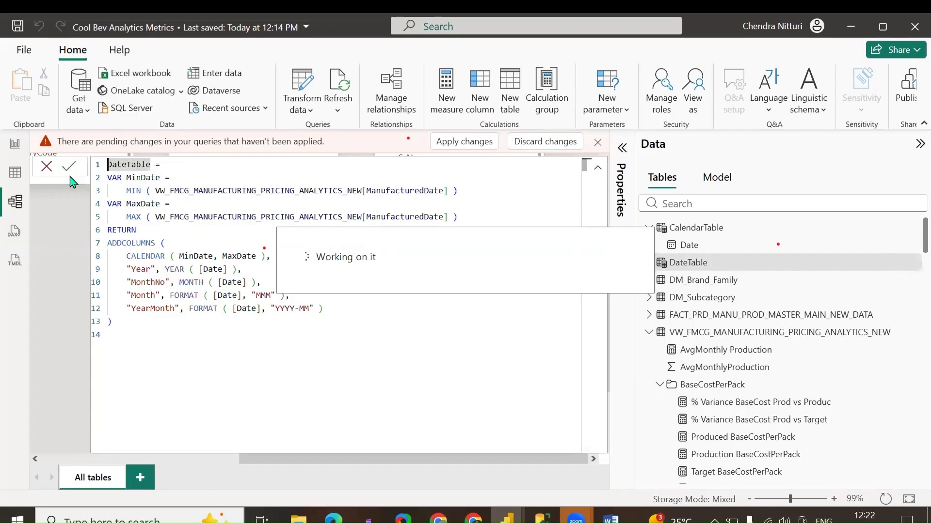
pyautogui.click(47, 168)
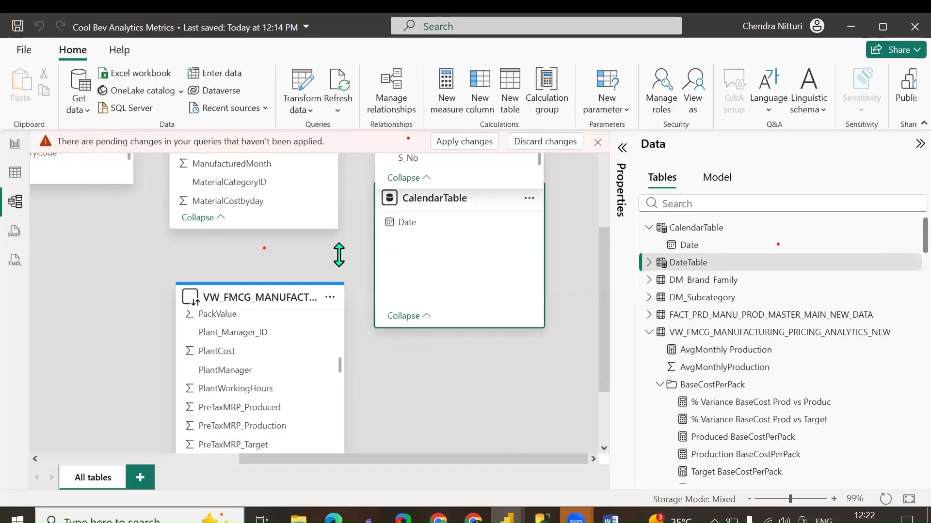
# Move the DateTable card clear of the other tables in the model diagram, beside the VW_FMCG_MANUFACTURING_PRICING_ANALYTICS_NEW table.
pyautogui.scroll(3, 339, 254)
pyautogui.scroll(2, 322, 301)
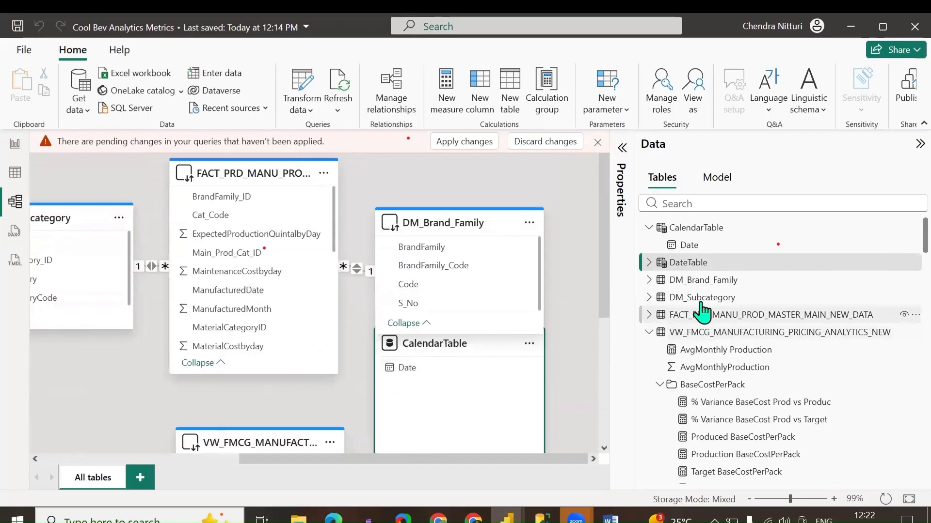
pyautogui.moveTo(429, 351); pyautogui.dragTo(662, 368)
pyautogui.moveTo(446, 353); pyautogui.dragTo(485, 401)
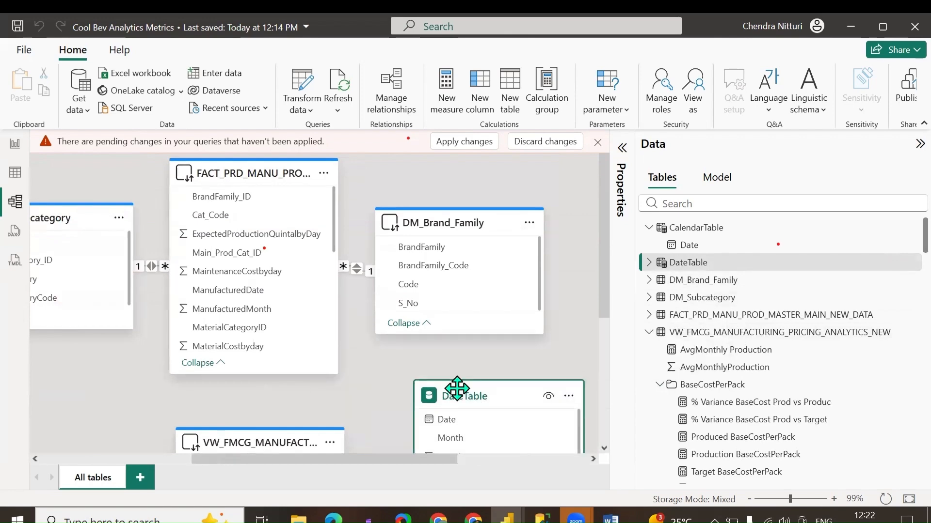
pyautogui.scroll(-3, 410, 372)
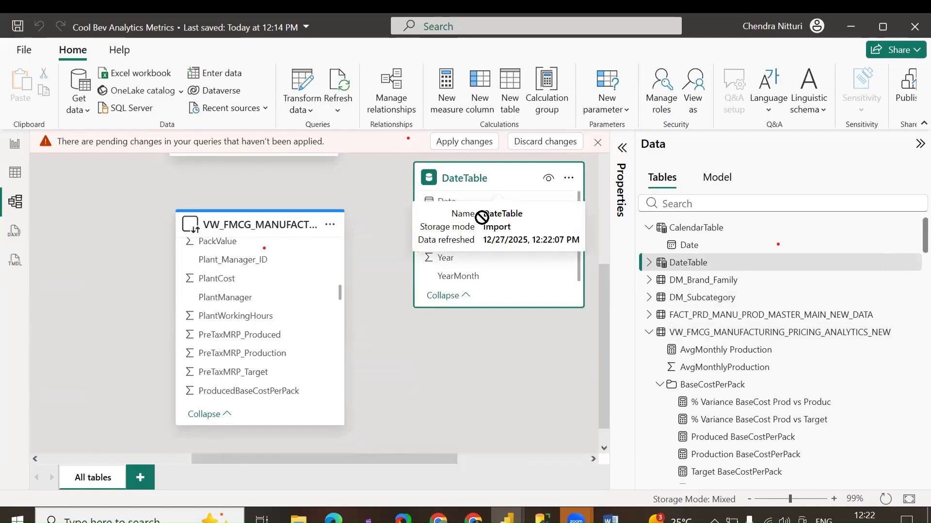
pyautogui.moveTo(477, 186); pyautogui.dragTo(469, 249)
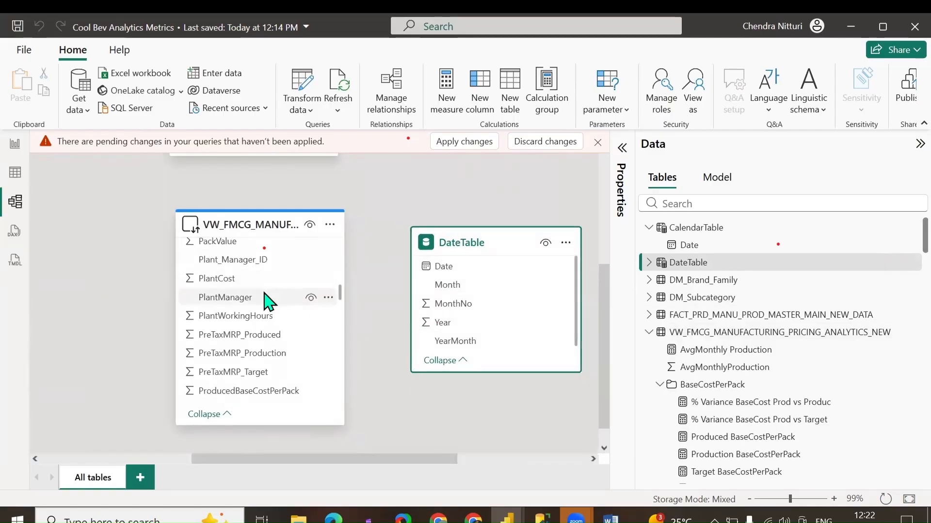
# Relate ManufacturedDate in VW_FMCG_MANUFACTURING_PRICING_ANALYTICS_NEW to Date in DateTable as an active many-to-one relationship with cross-filter direction Both.
pyautogui.scroll(3, 266, 301)
pyautogui.scroll(-5, 268, 301)
pyautogui.scroll(3, 266, 301)
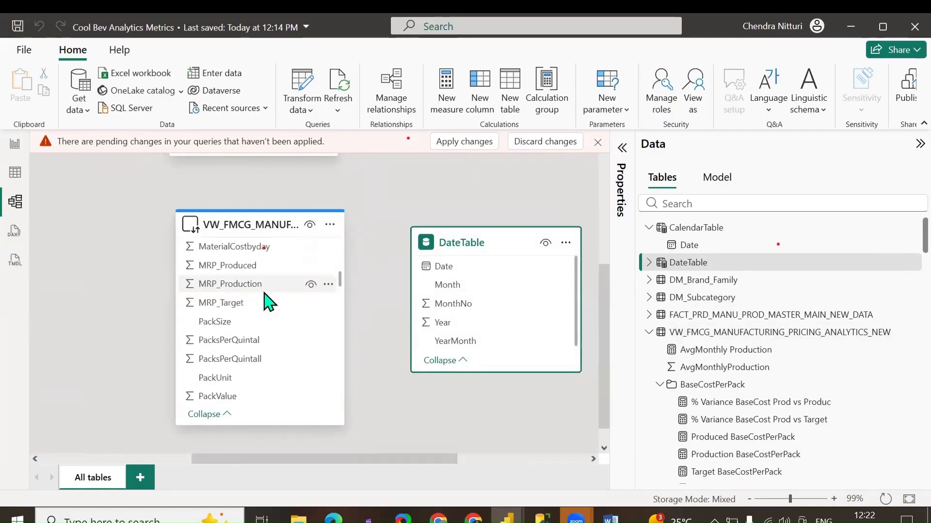
pyautogui.scroll(2, 266, 301)
pyautogui.scroll(3, 266, 301)
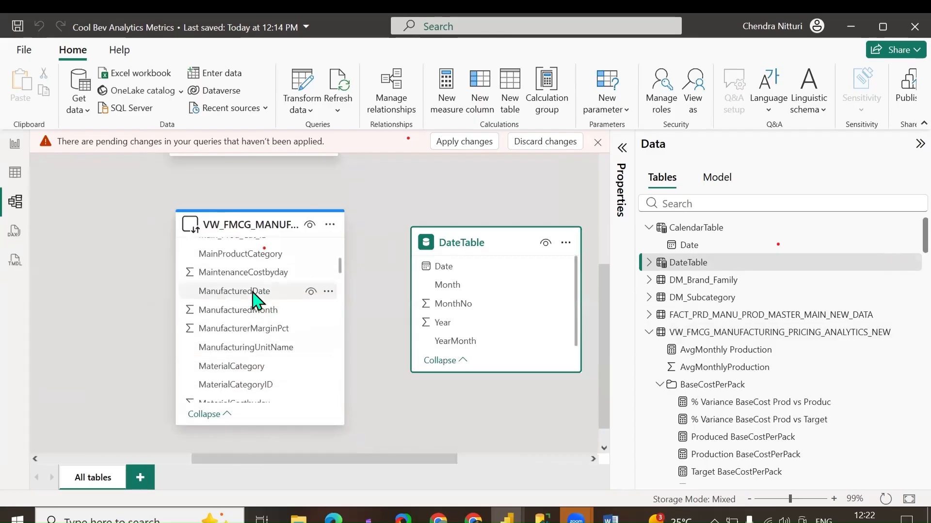
pyautogui.moveTo(257, 296); pyautogui.dragTo(457, 266)
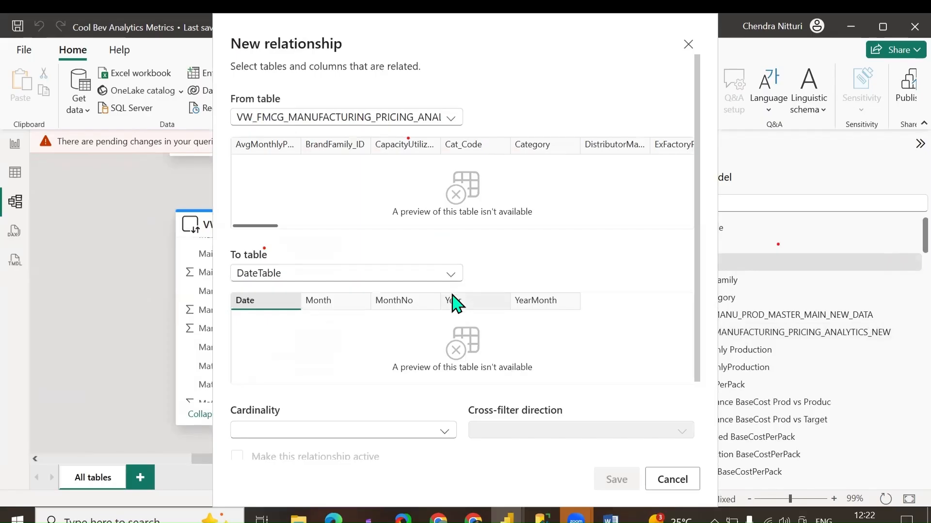
pyautogui.click(490, 401)
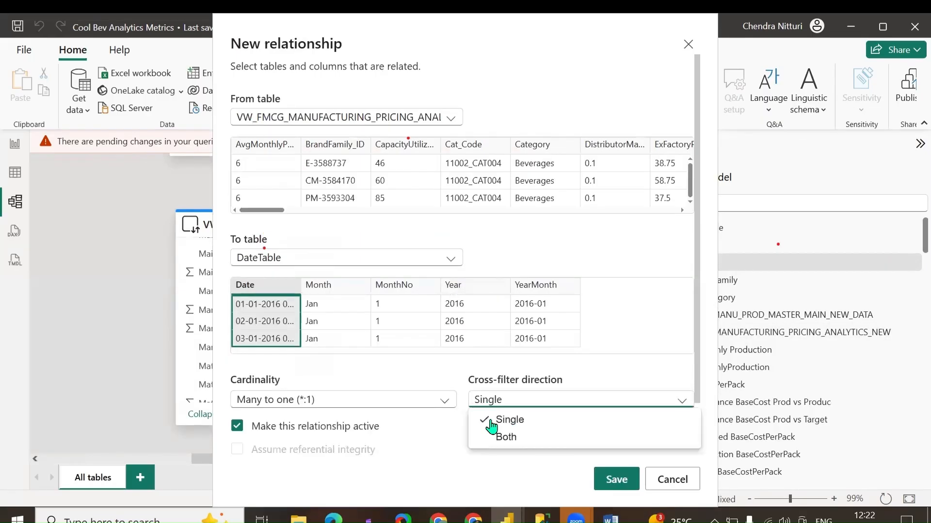
pyautogui.click(485, 436)
pyautogui.click(616, 481)
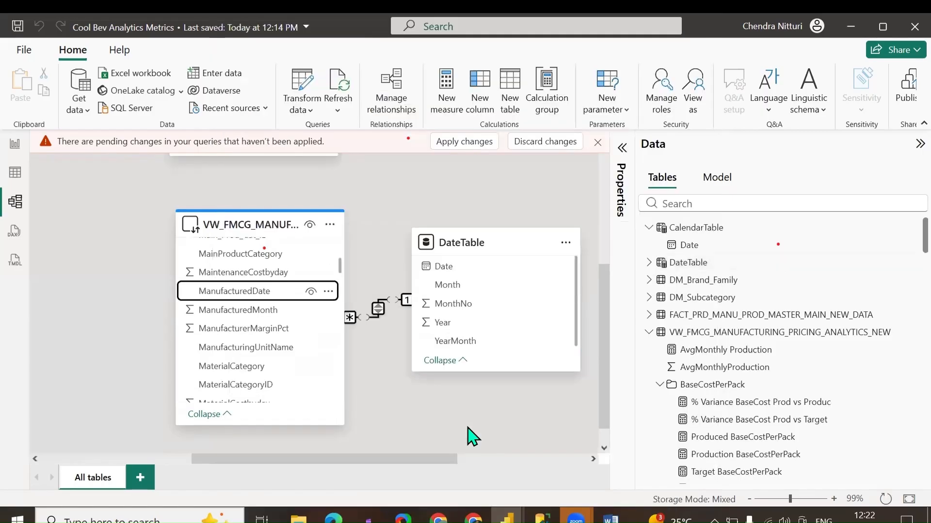
# Show DateTable in Table view and set its Date column to the Date data type with the Short Date format.
pyautogui.click(429, 266)
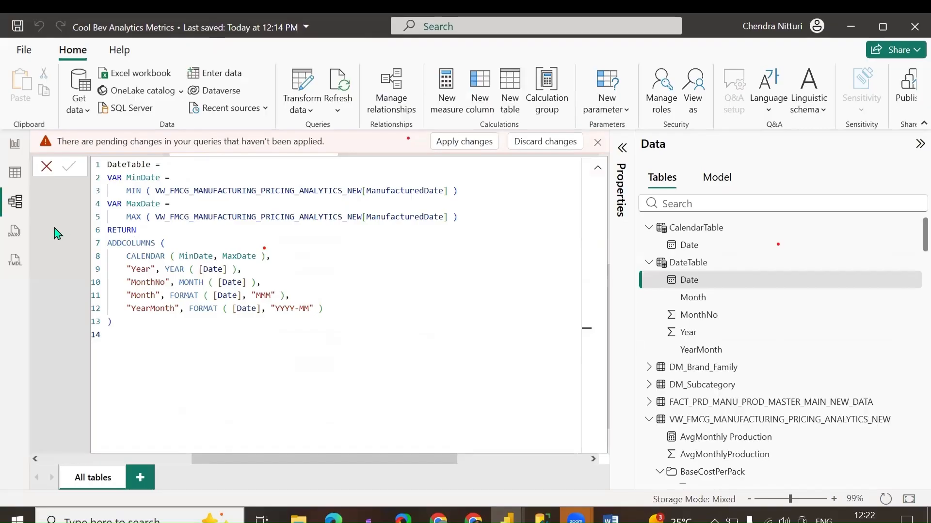
pyautogui.click(19, 180)
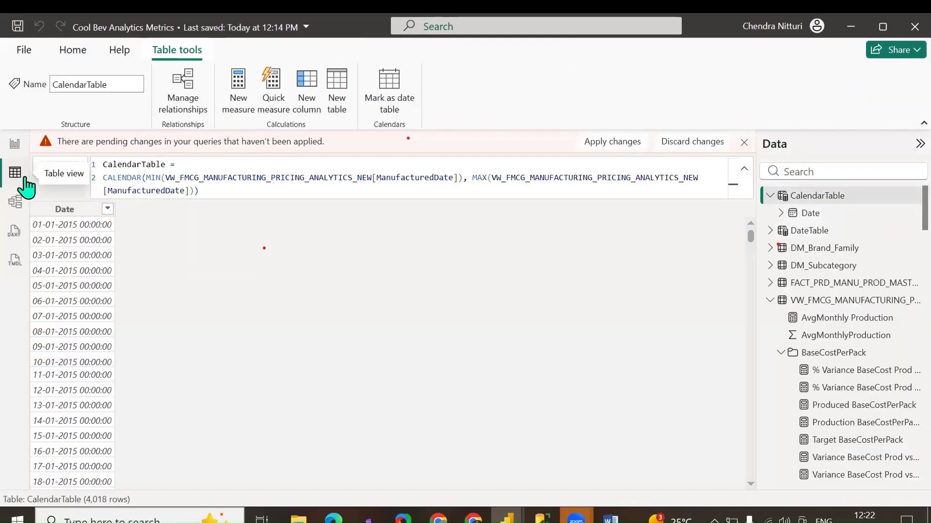
pyautogui.click(822, 235)
pyautogui.click(699, 146)
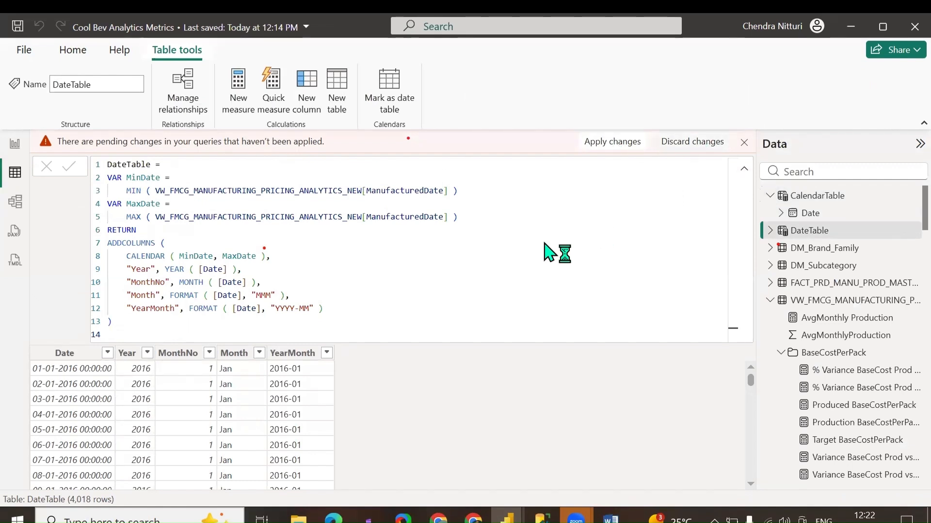
pyautogui.click(538, 313)
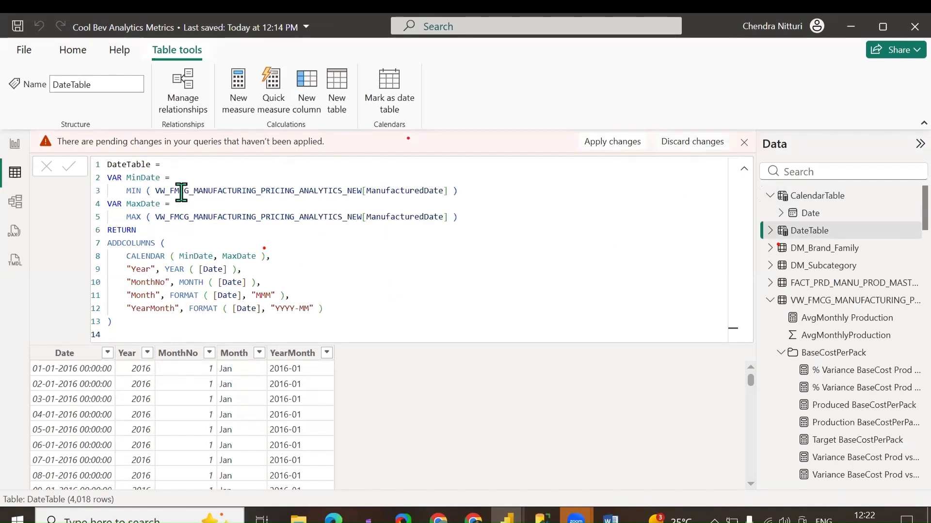
pyautogui.click(70, 356)
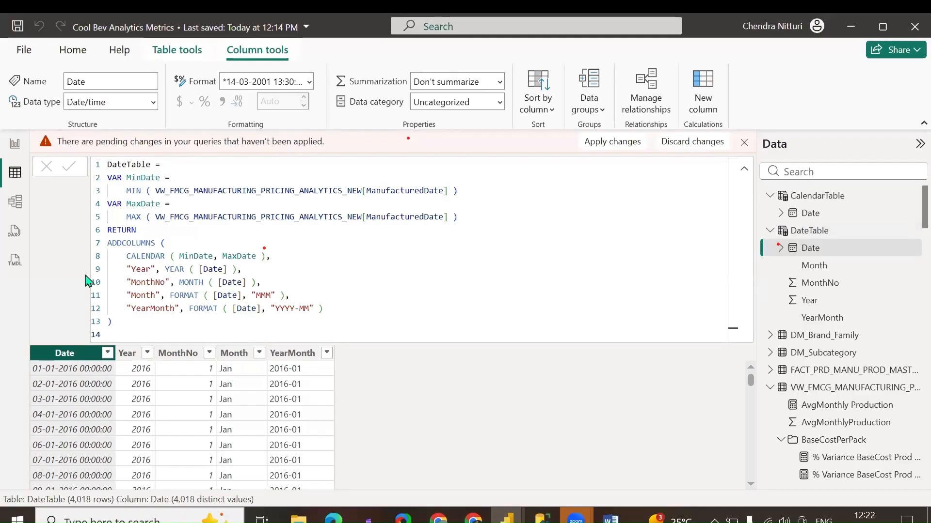
pyautogui.click(153, 103)
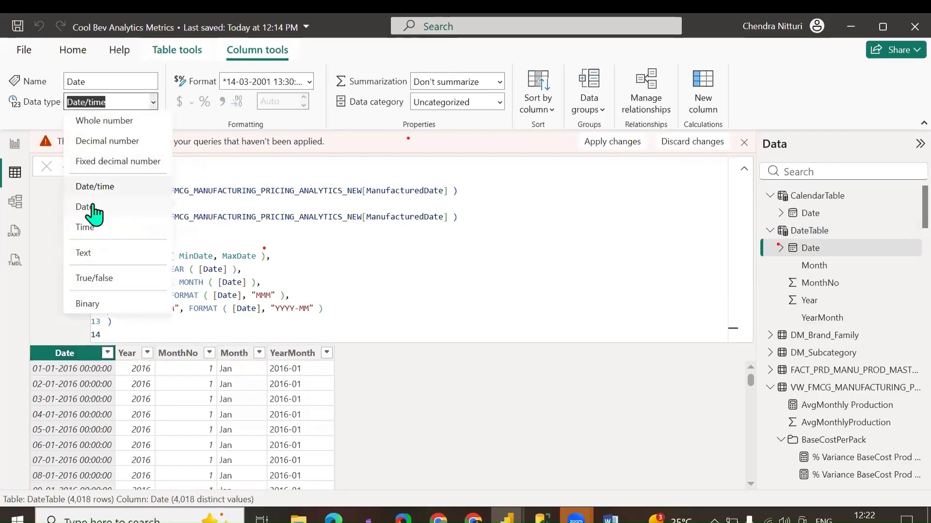
pyautogui.click(92, 205)
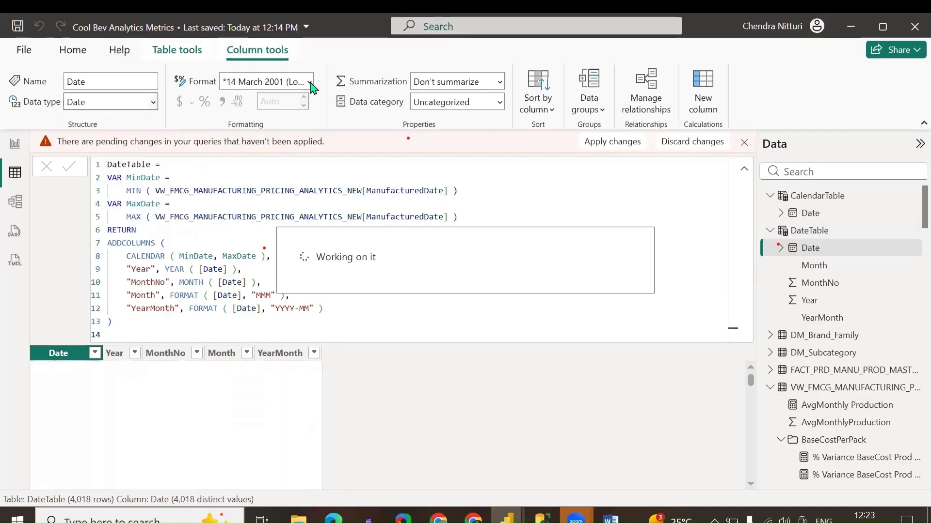
pyautogui.click(309, 82)
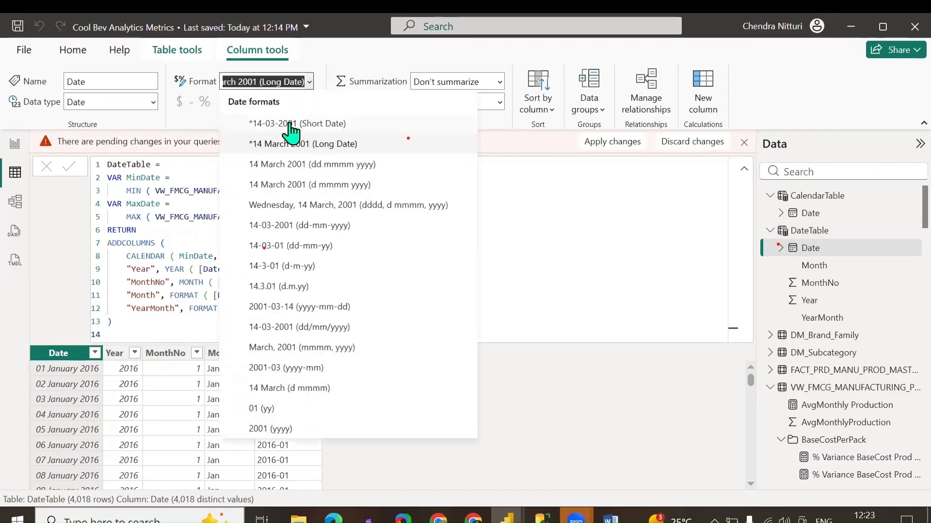
pyautogui.press('Escape')
pyautogui.press('Down')
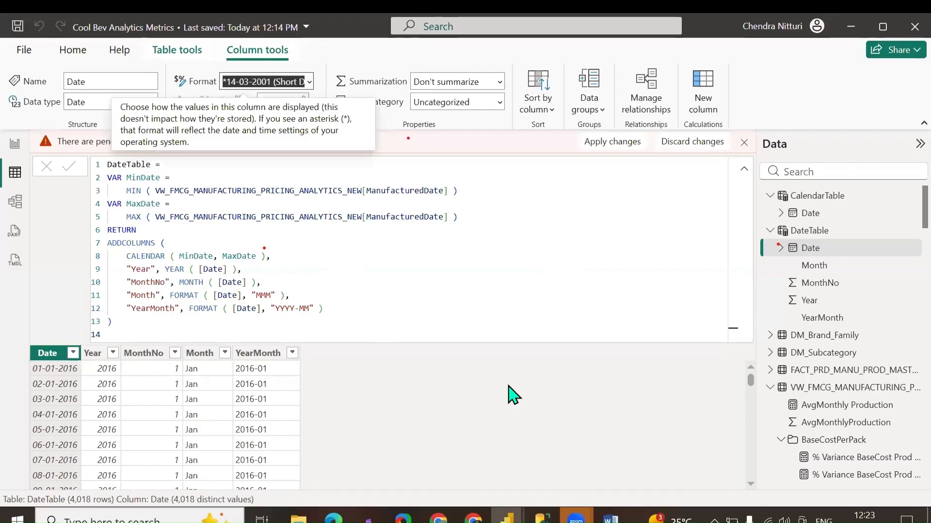
# Delete CalendarTable from the model and confirm the deletion.
pyautogui.rightClick(823, 199)
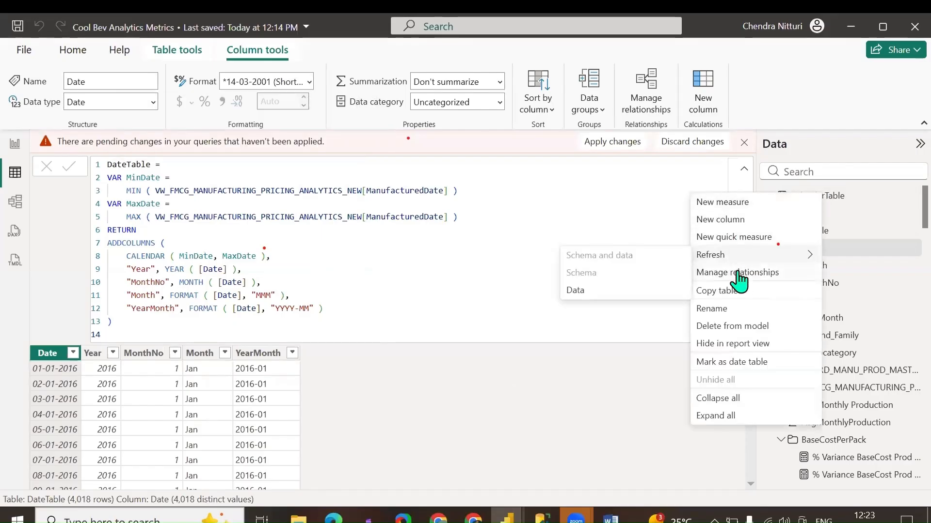
pyautogui.click(725, 328)
pyautogui.click(550, 300)
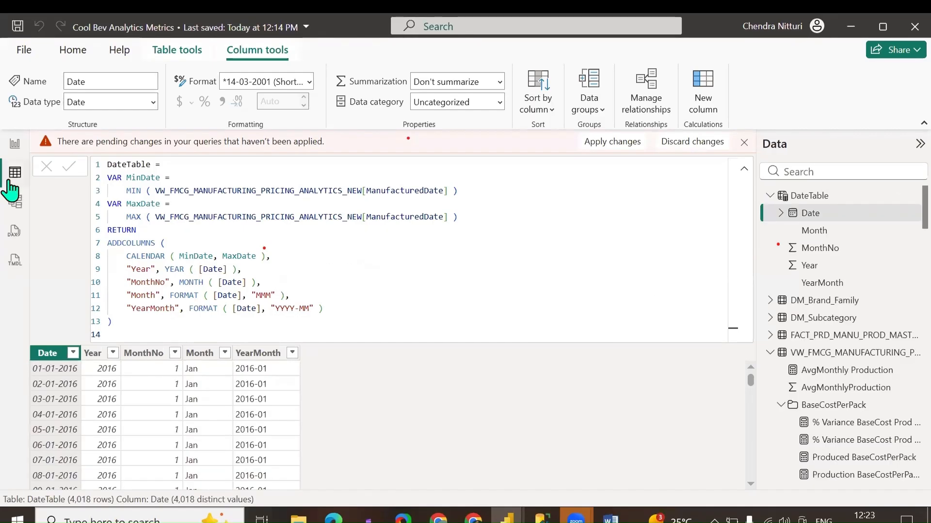
# Return to the report, collapse the expanded table, and start publishing, saving the file and leaving the pending query changes for later.
pyautogui.click(15, 144)
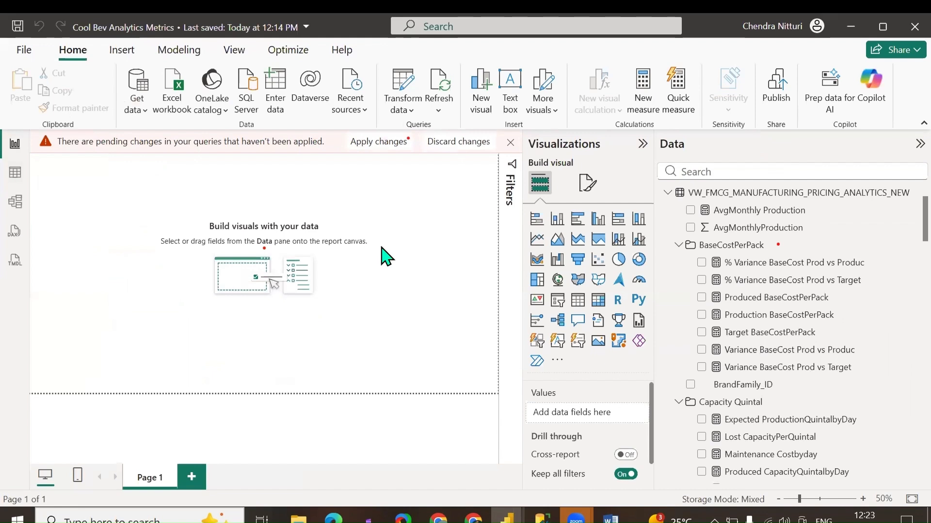
pyautogui.click(679, 245)
pyautogui.click(668, 192)
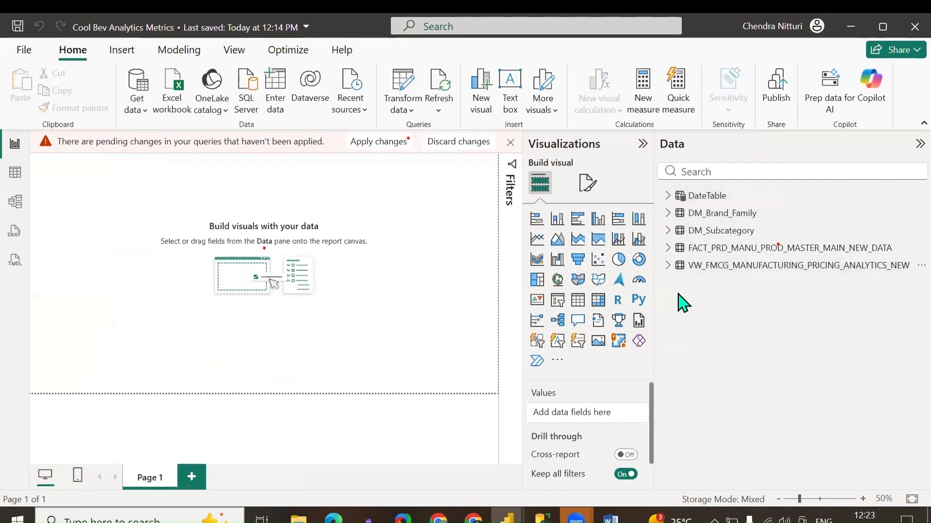
pyautogui.click(771, 94)
pyautogui.click(521, 295)
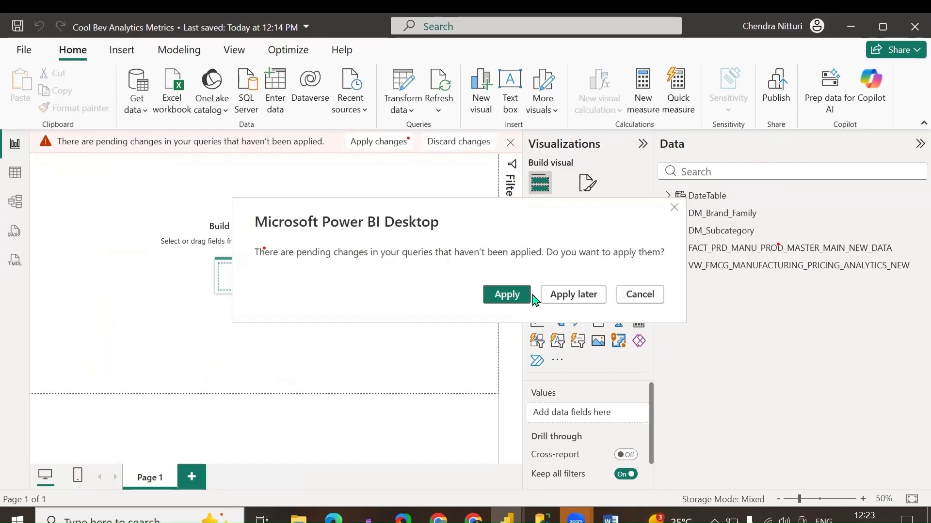
pyautogui.click(561, 296)
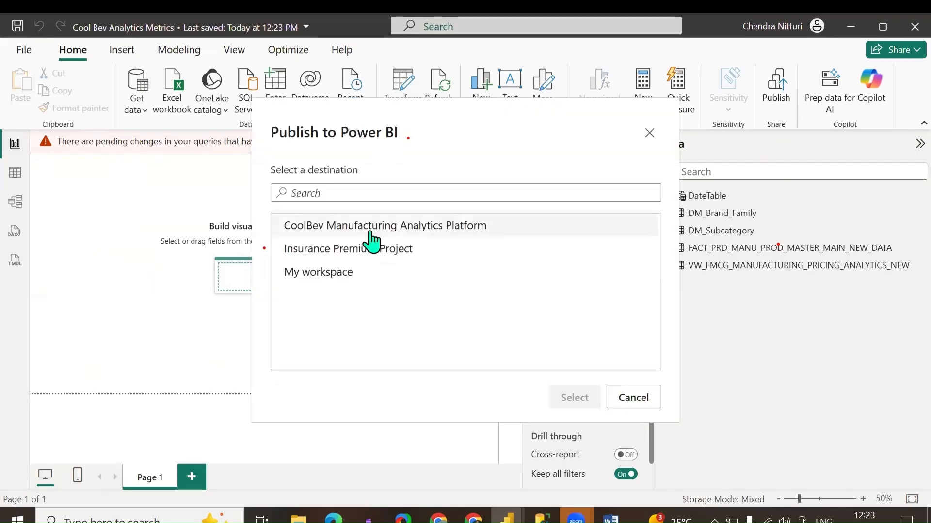
# Switch to Chrome, open the Power BI service in a new tab, dismiss the group access message, and list the workspaces.
pyautogui.moveTo(439, 518)
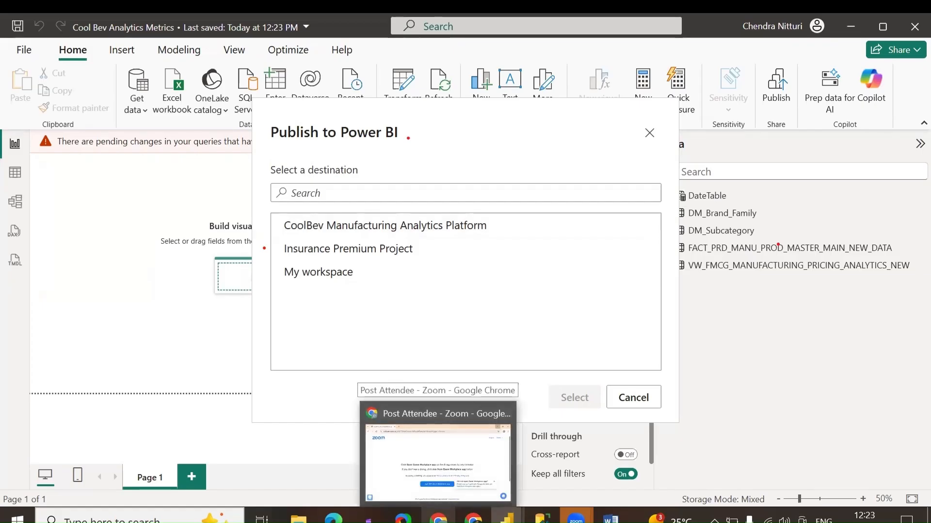
pyautogui.click(437, 460)
pyautogui.click(211, 27)
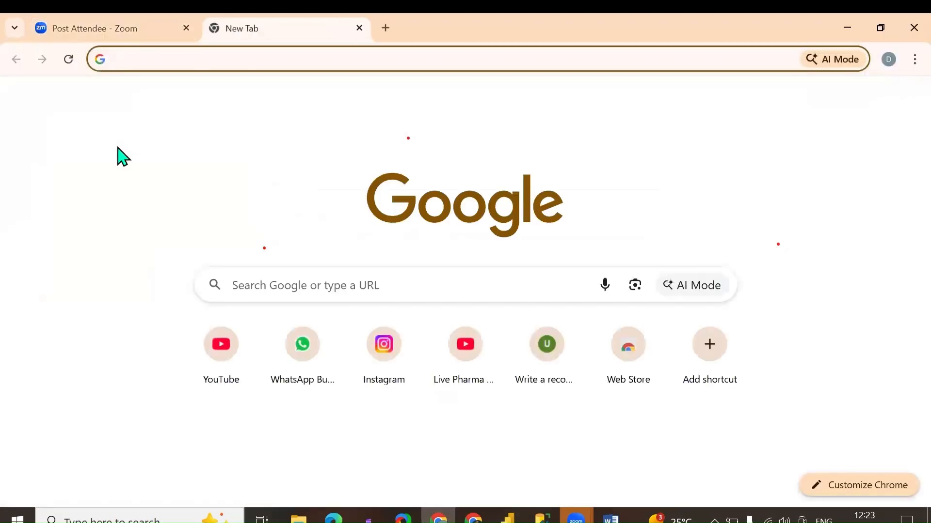
pyautogui.write('app')
pyautogui.press('Return')
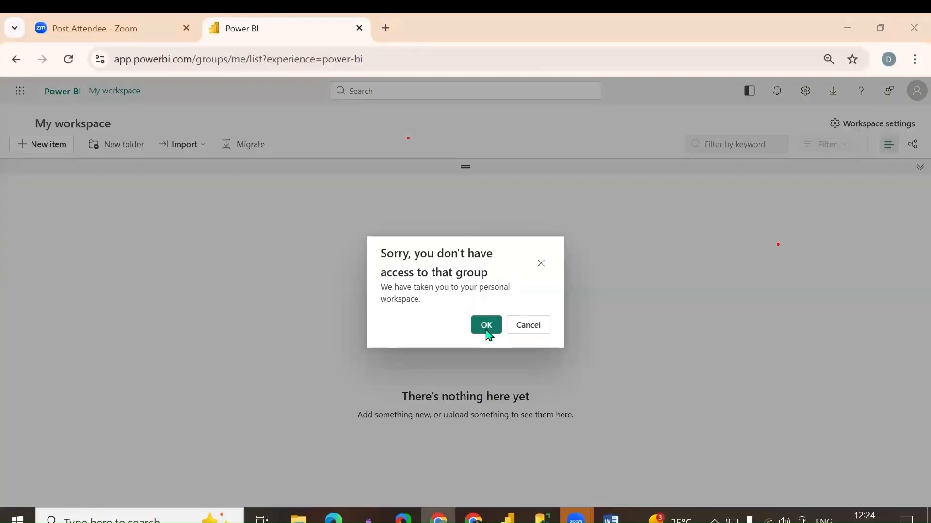
pyautogui.click(485, 326)
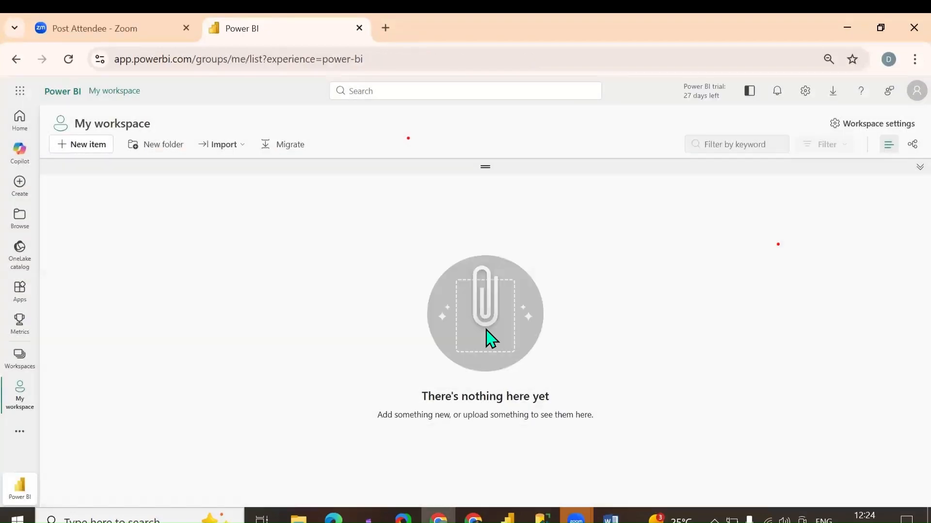
pyautogui.click(16, 363)
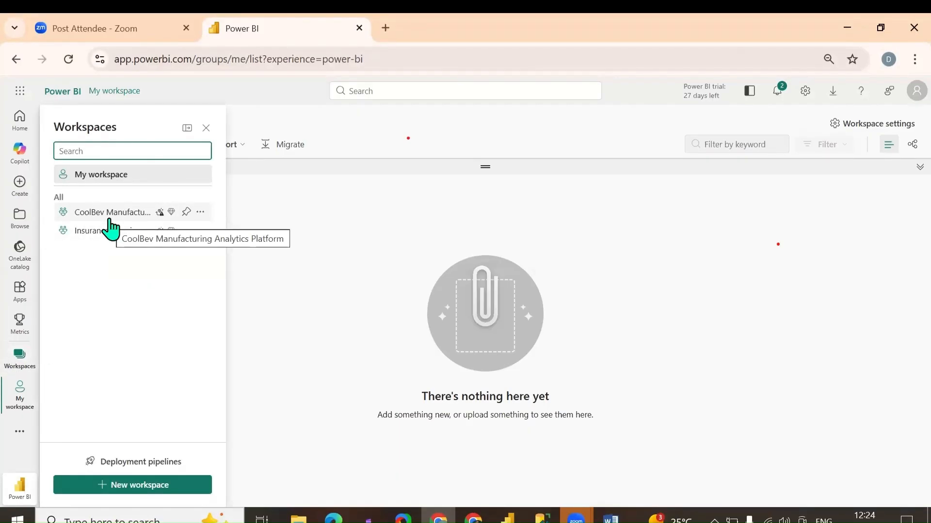
# Switch back to Power BI Desktop, publish Cool Bev Analytics Metrics to the CoolBev Manufacturing Analytics Platform workspace, and close the publishing message.
pyautogui.moveTo(507, 518)
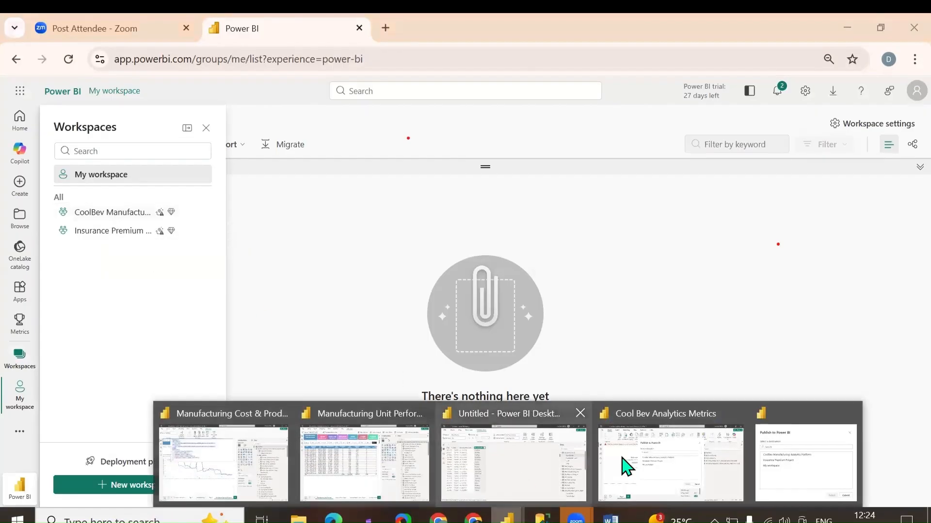
pyautogui.click(625, 467)
pyautogui.click(398, 233)
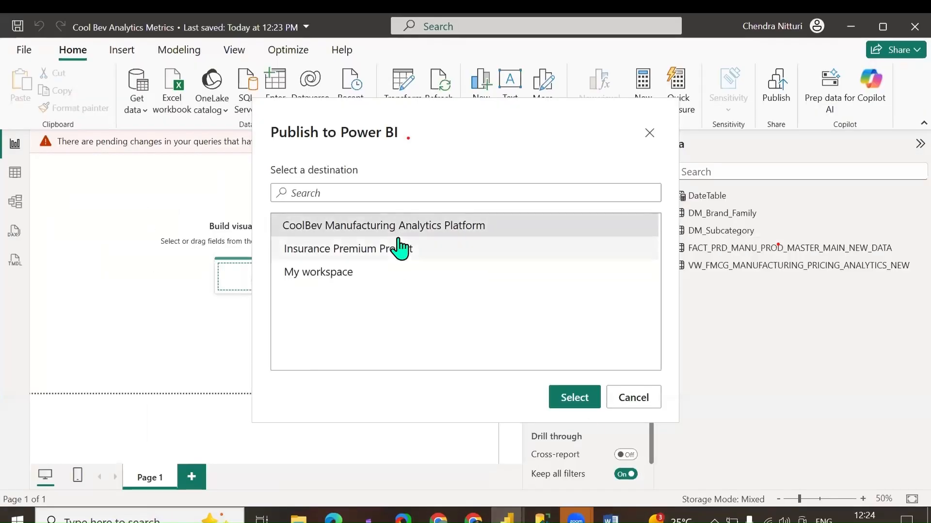
pyautogui.click(557, 396)
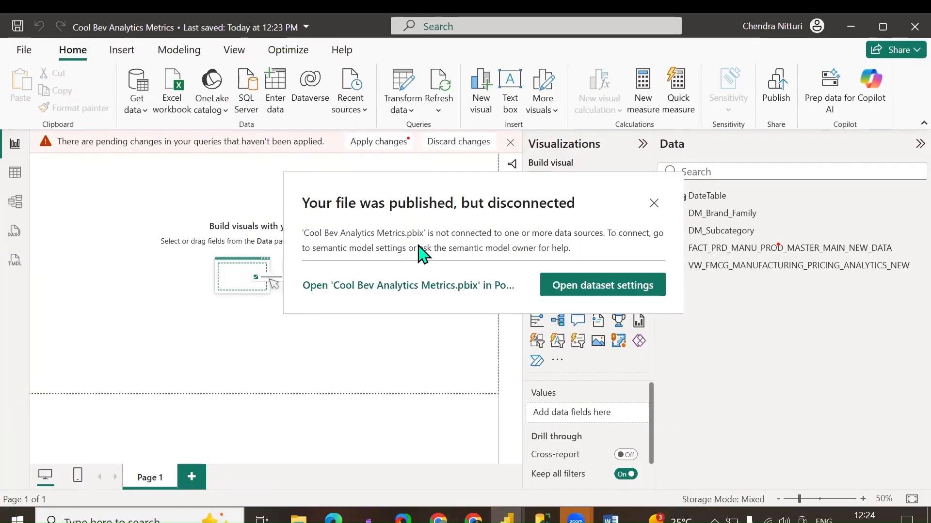
pyautogui.click(654, 203)
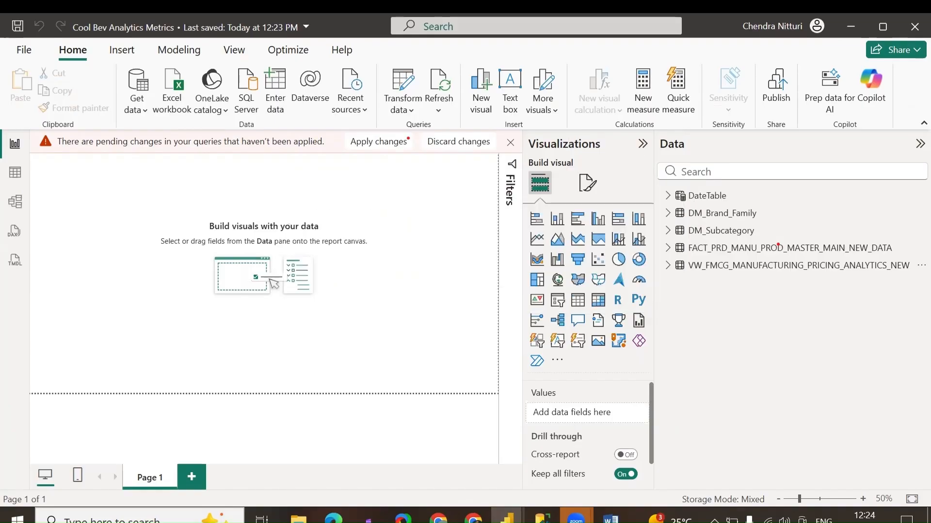
# Switch to Chrome and open the CoolBev Manufacturing Analytics Platform workspace in the Power BI service.
pyautogui.click(438, 516)
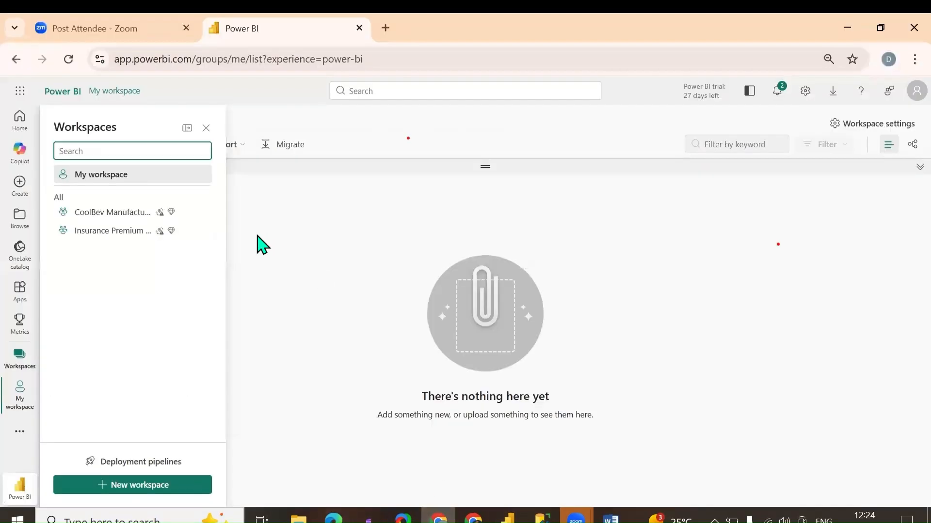
pyautogui.click(121, 212)
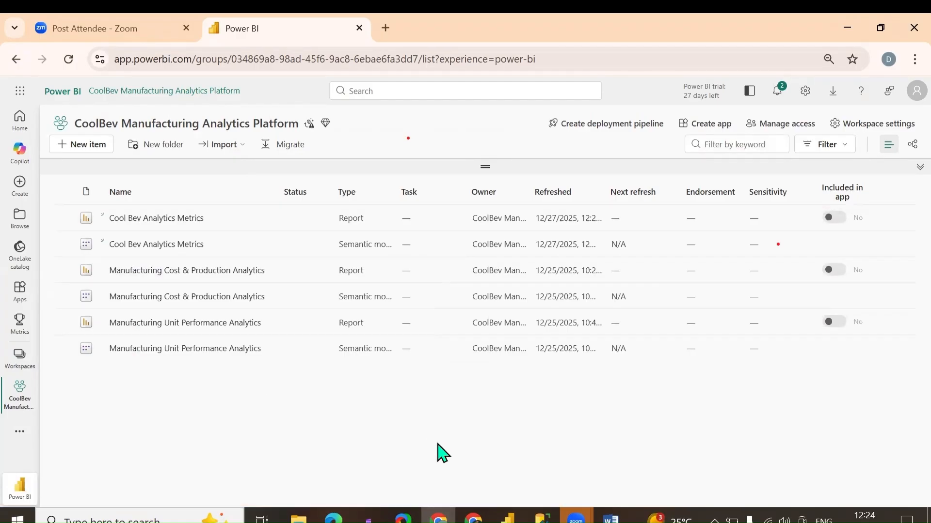
# Switch to Power BI Desktop, create a new blank report, and list its common data sources.
pyautogui.moveTo(507, 518)
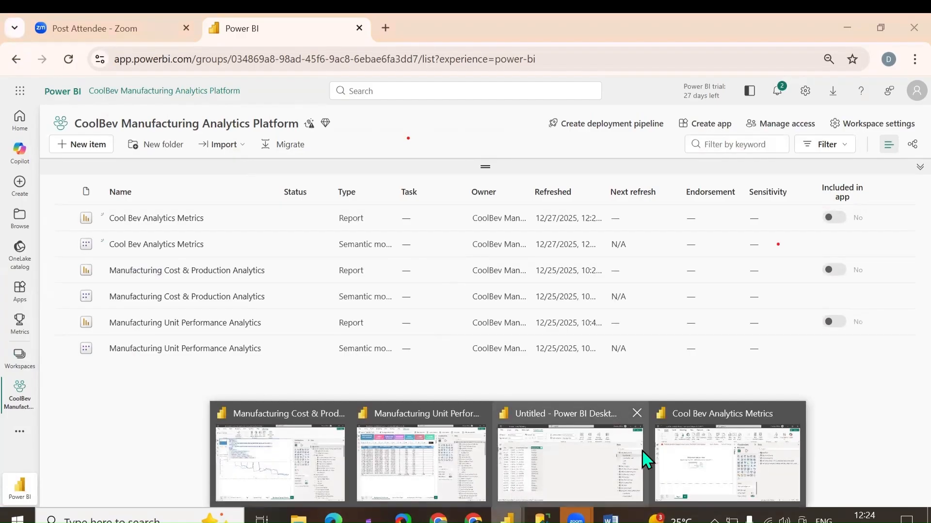
pyautogui.click(685, 461)
pyautogui.click(21, 51)
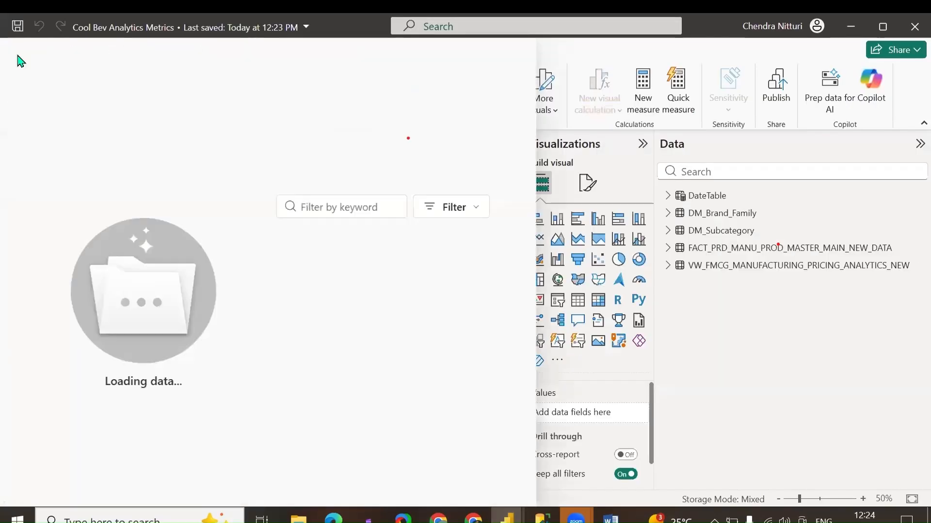
pyautogui.click(219, 150)
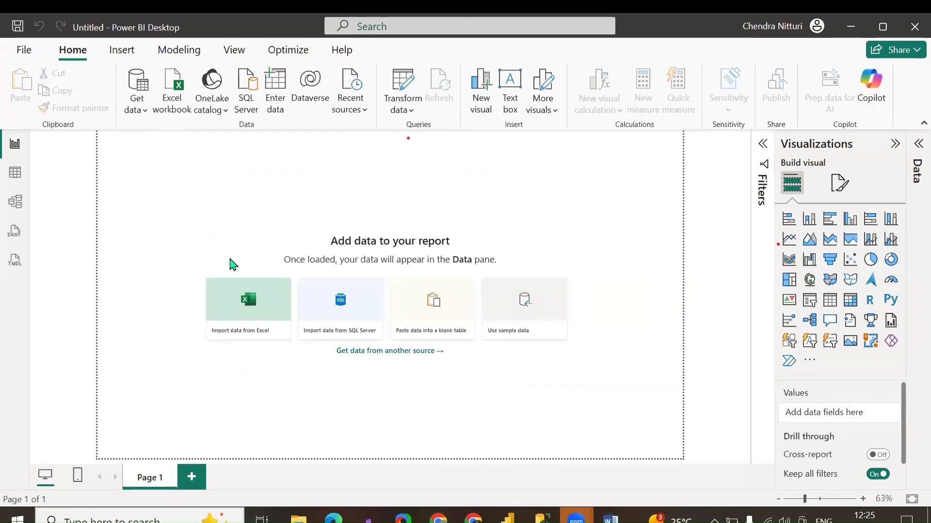
pyautogui.click(137, 115)
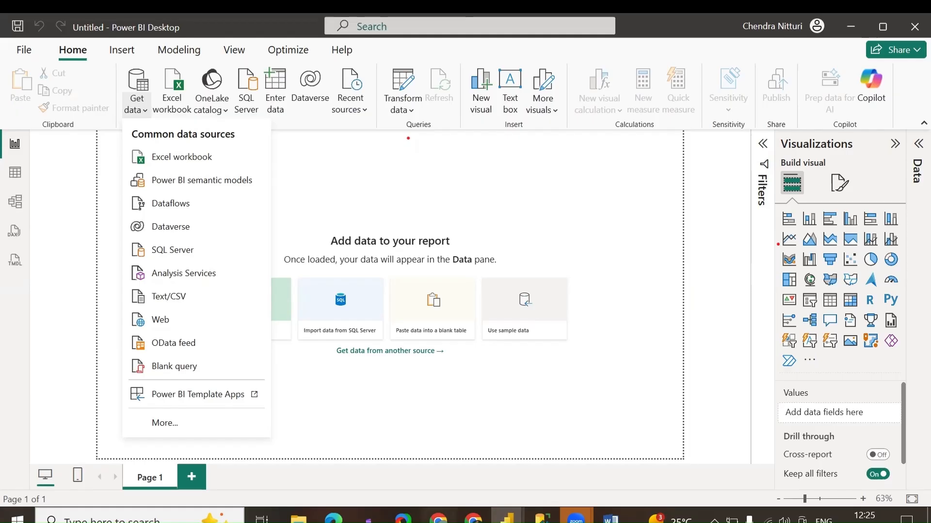
# Switch to Chrome and widen the Type column of the workspace list to check the published Cool Bev Analytics Metrics report and semantic model.
pyautogui.hotkey('alt', 'Tab')
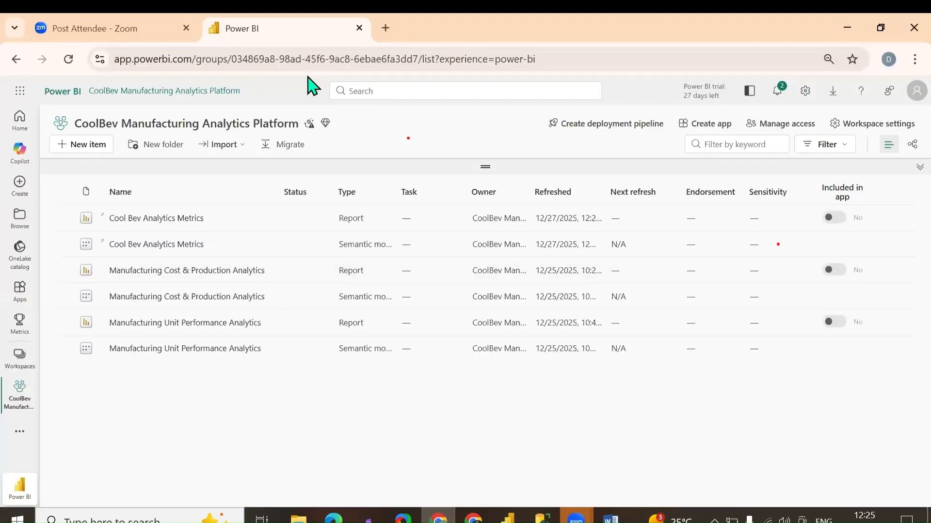
pyautogui.click(116, 262)
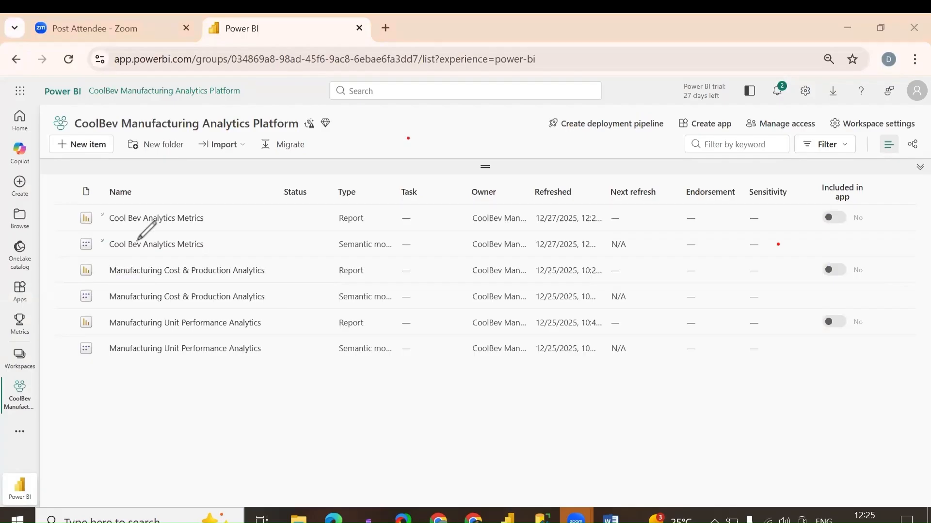
pyautogui.moveTo(75, 261)
pyautogui.mouseDown()
pyautogui.moveTo(76, 199)
pyautogui.moveTo(457, 196)
pyautogui.moveTo(471, 206)
pyautogui.moveTo(468, 251)
pyautogui.moveTo(435, 257)
pyautogui.moveTo(73, 265)
pyautogui.mouseUp()
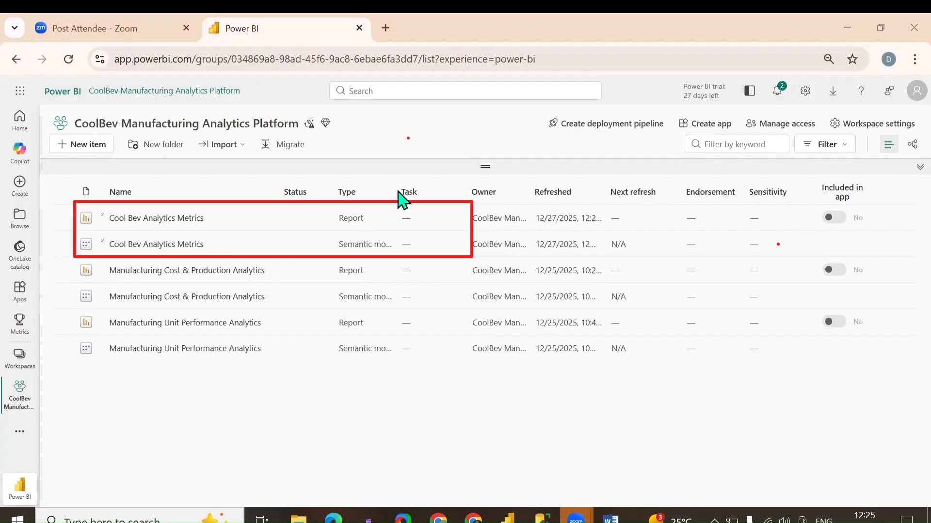
pyautogui.moveTo(393, 191); pyautogui.dragTo(442, 191)
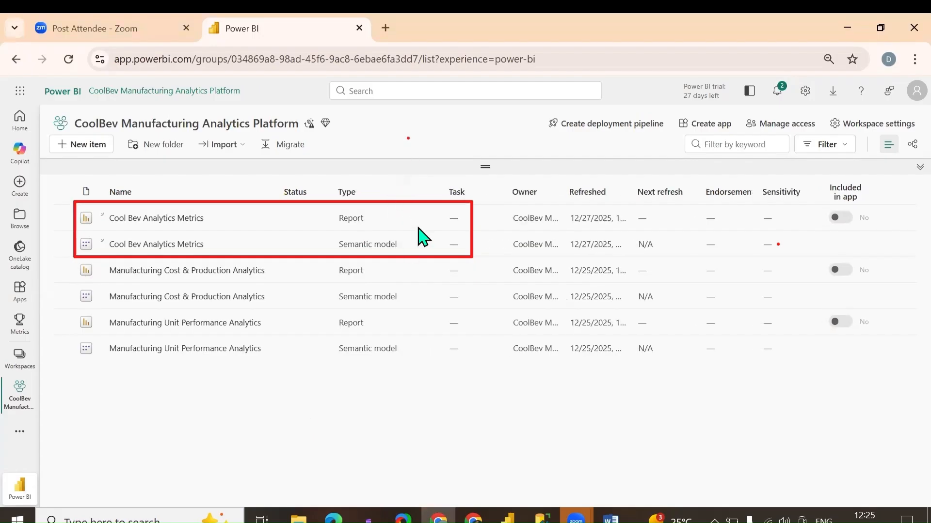
pyautogui.moveTo(459, 178)
pyautogui.mouseDown()
pyautogui.moveTo(405, 246)
pyautogui.moveTo(471, 165)
pyautogui.mouseUp()
pyautogui.click(398, 236)
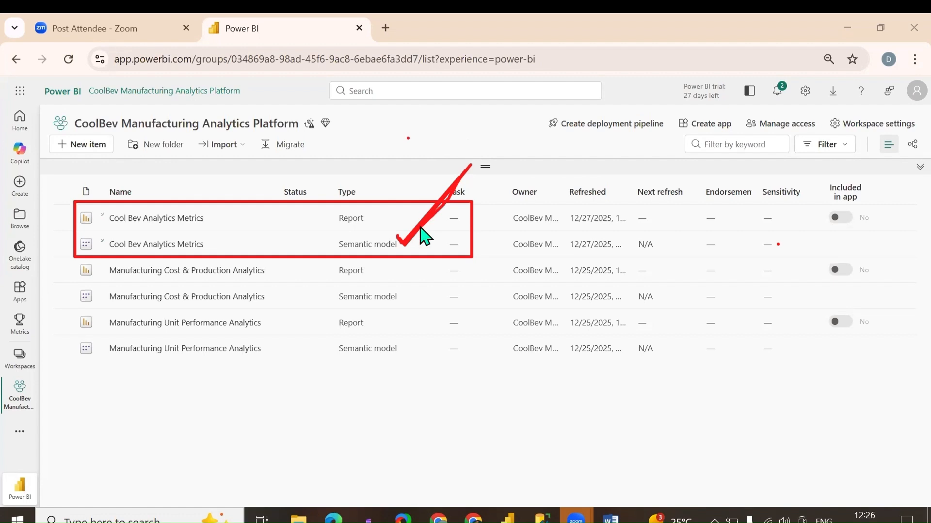
# Switch back to the blank Power BI Desktop report and connect it to the Cool Bev Analytics Metrics semantic model.
pyautogui.moveTo(509, 509)
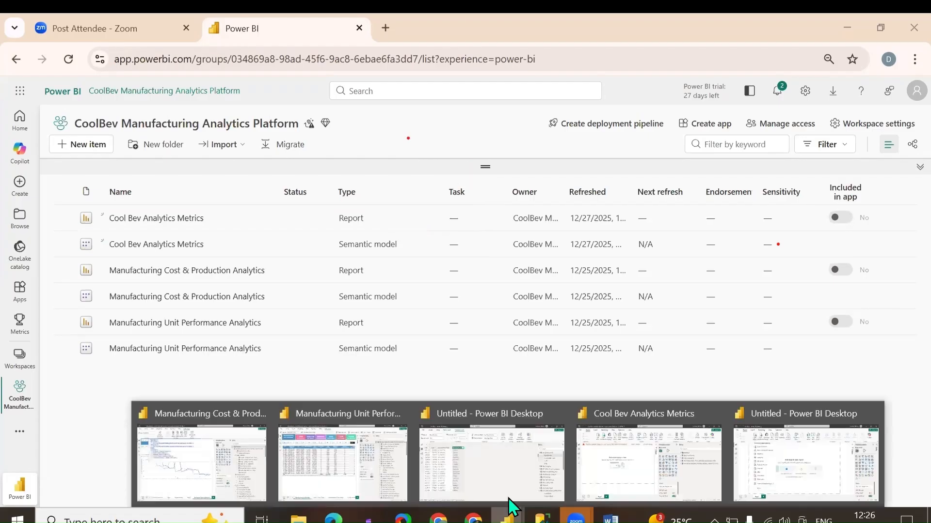
pyautogui.click(738, 461)
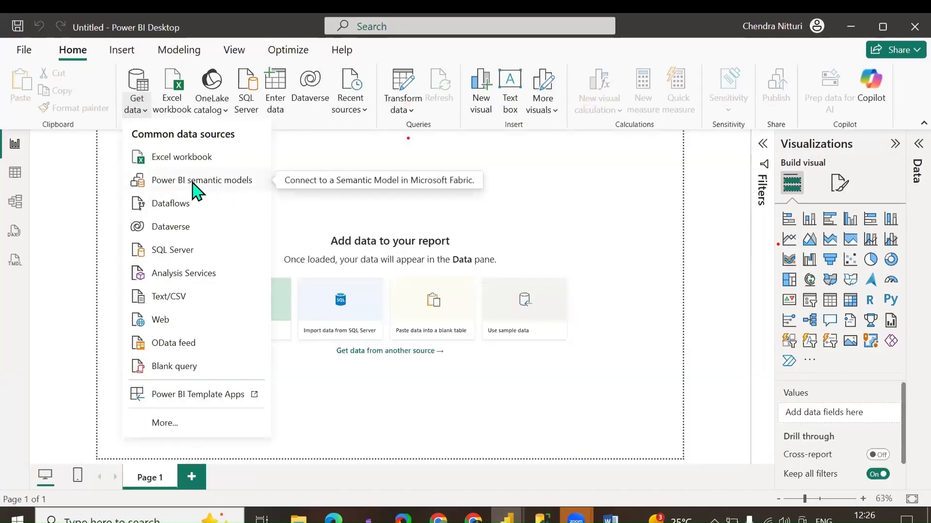
pyautogui.press('Escape')
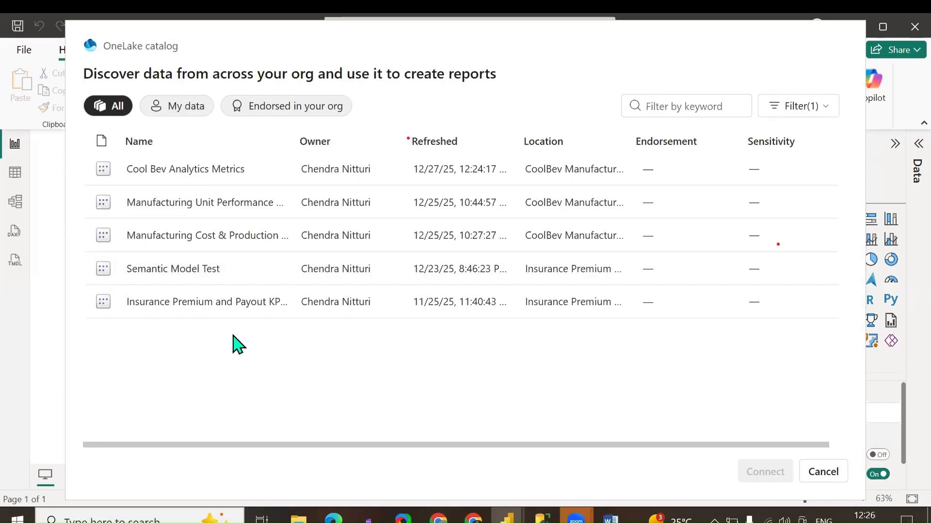
pyautogui.click(165, 174)
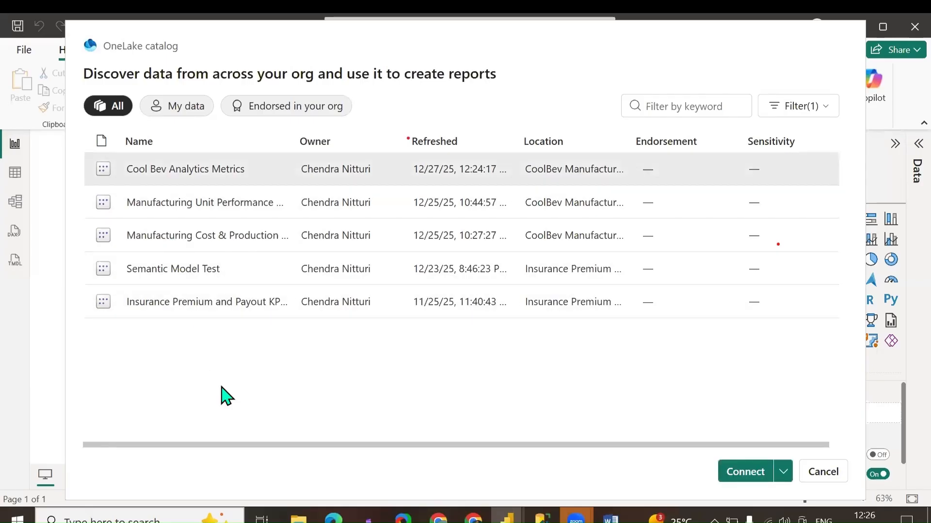
pyautogui.click(732, 472)
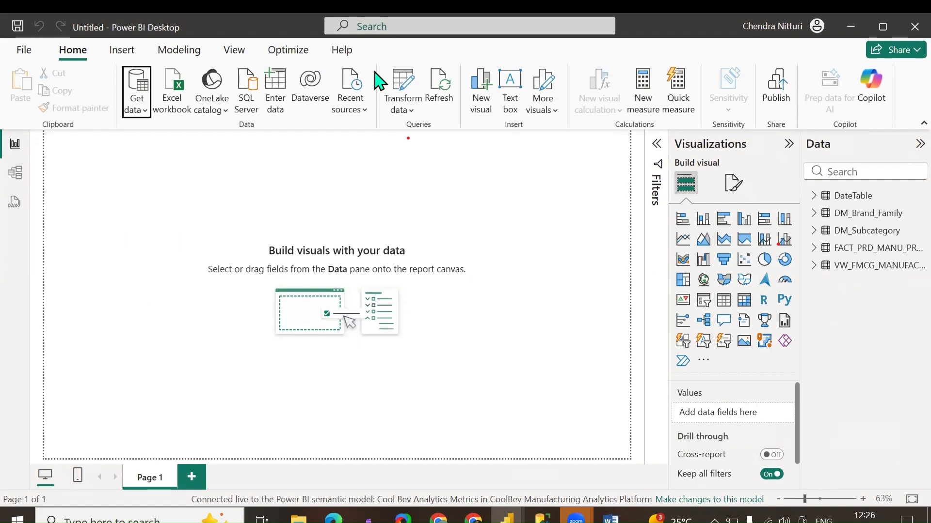
pyautogui.click(375, 72)
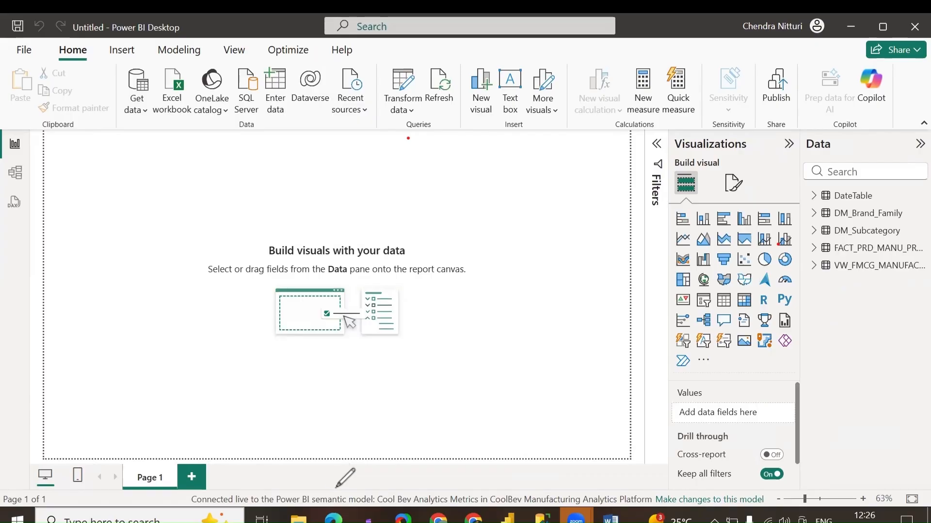
pyautogui.moveTo(338, 489); pyautogui.dragTo(346, 337)
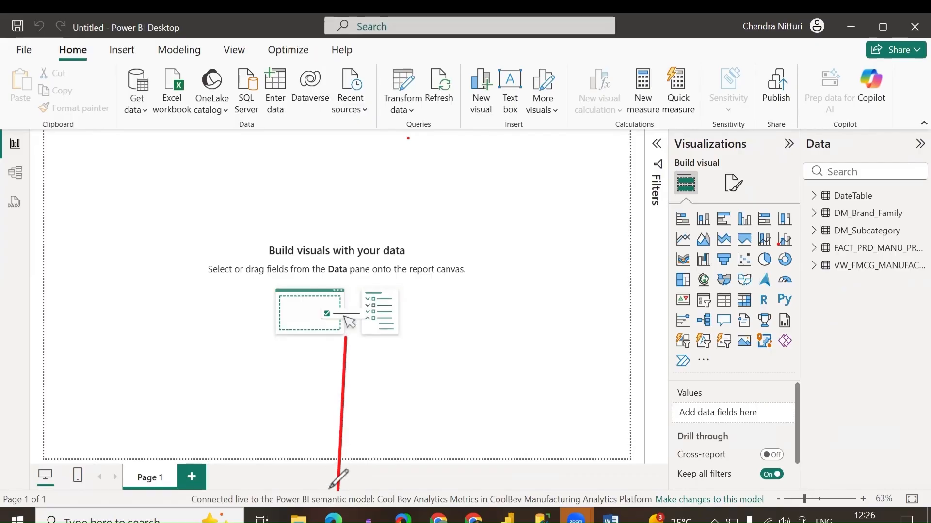
pyautogui.moveTo(330, 488); pyautogui.dragTo(338, 494)
pyautogui.moveTo(358, 459)
pyautogui.mouseDown()
pyautogui.moveTo(338, 494)
pyautogui.moveTo(492, 494)
pyautogui.mouseUp()
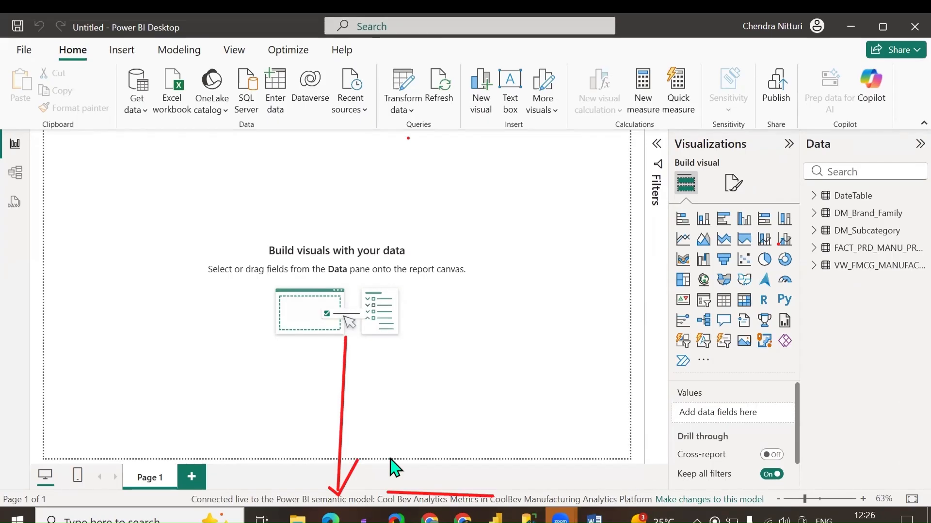
pyautogui.moveTo(340, 453); pyautogui.dragTo(359, 469)
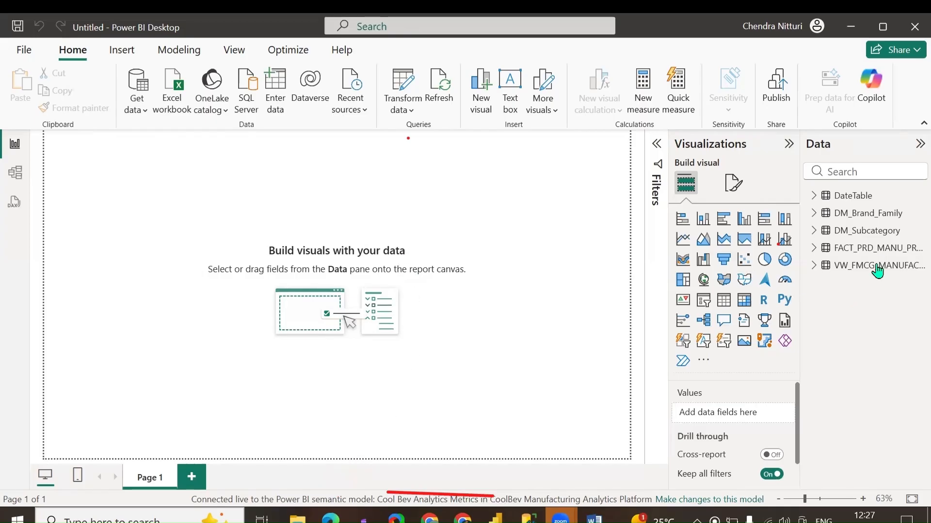
# In the model view, move the DateTable card away from the VW_FMCG manufacturing pricing table and show the properties of their relationship.
pyautogui.click(17, 176)
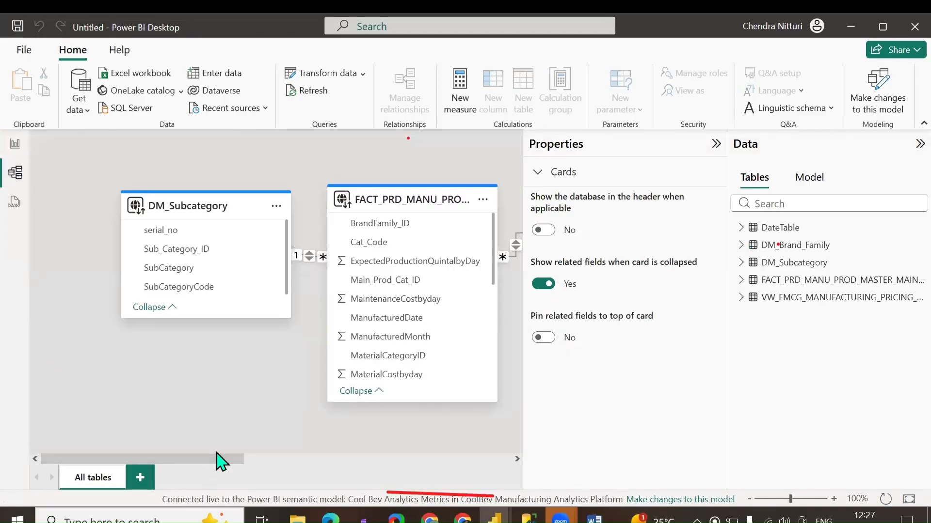
pyautogui.click(716, 144)
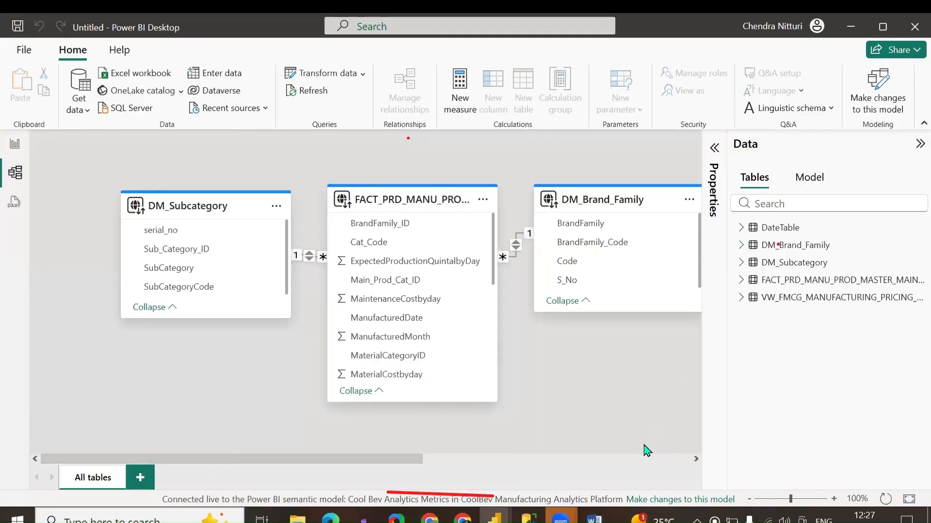
pyautogui.moveTo(342, 460); pyautogui.dragTo(650, 449)
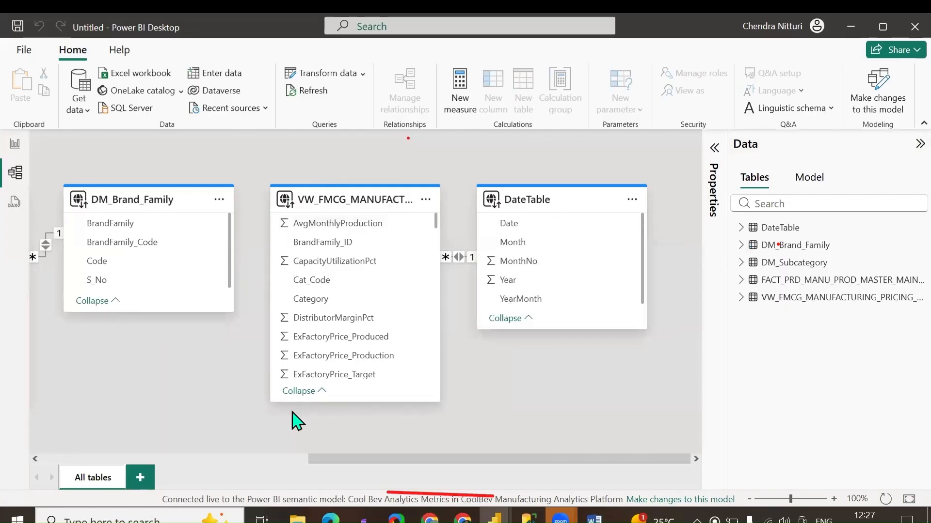
pyautogui.moveTo(369, 200)
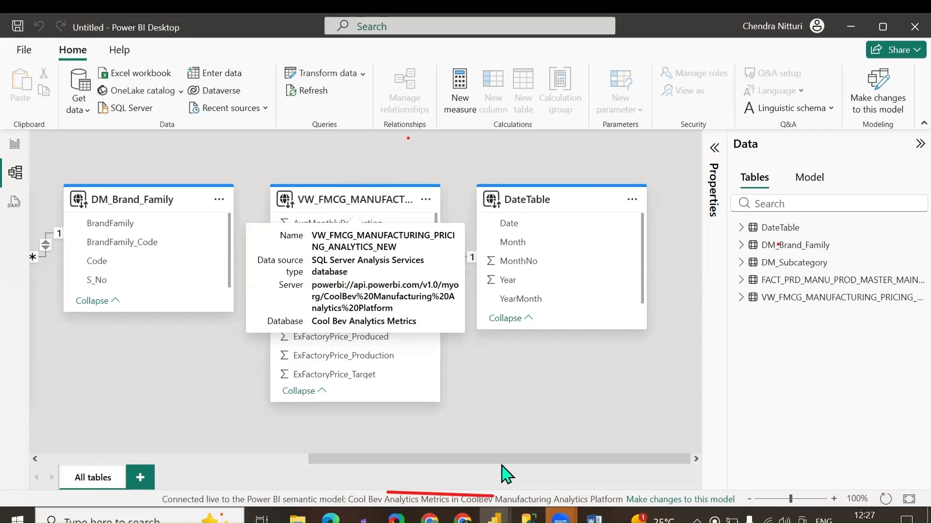
pyautogui.moveTo(540, 199); pyautogui.dragTo(594, 194)
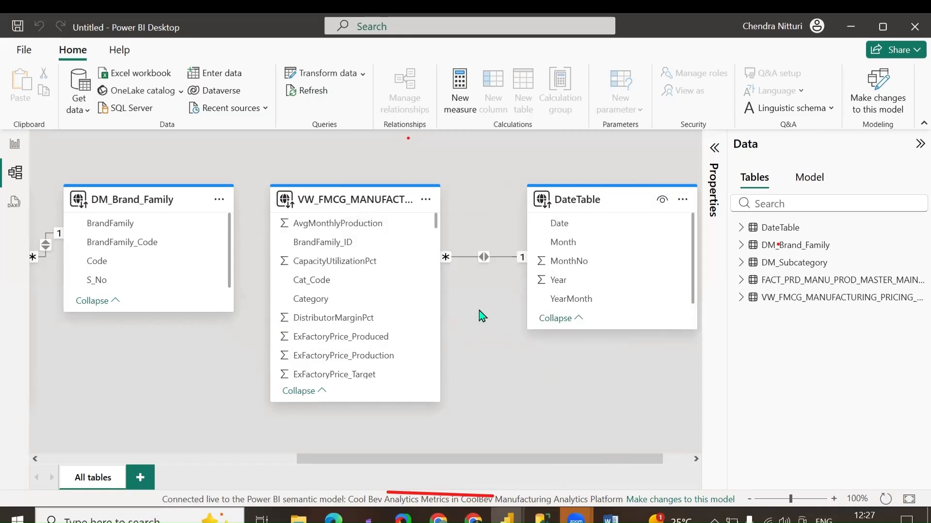
pyautogui.click(715, 170)
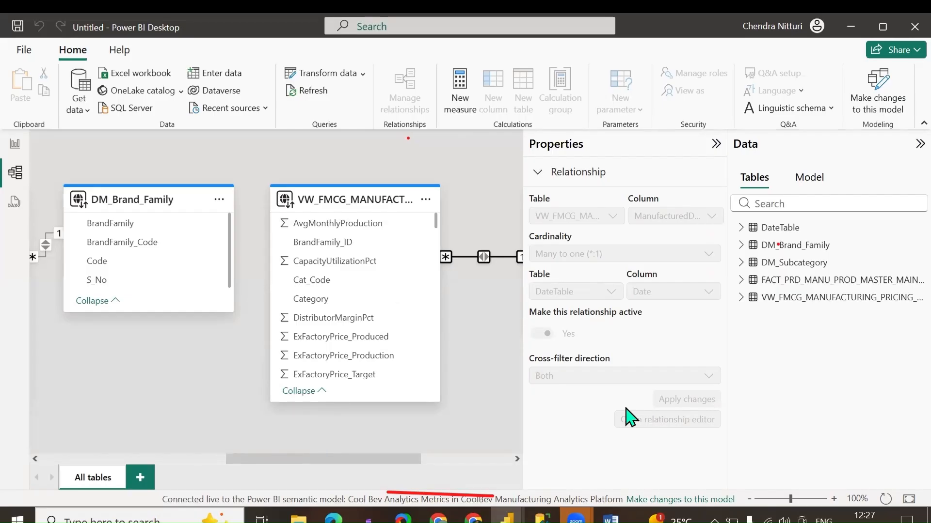
# Examine the AvgMonthly Production, ExFactoryPrice Produced and ExFactoryPrice Target measures in the VW_FMCG manufacturing pricing table, and return to the report view.
pyautogui.click(741, 297)
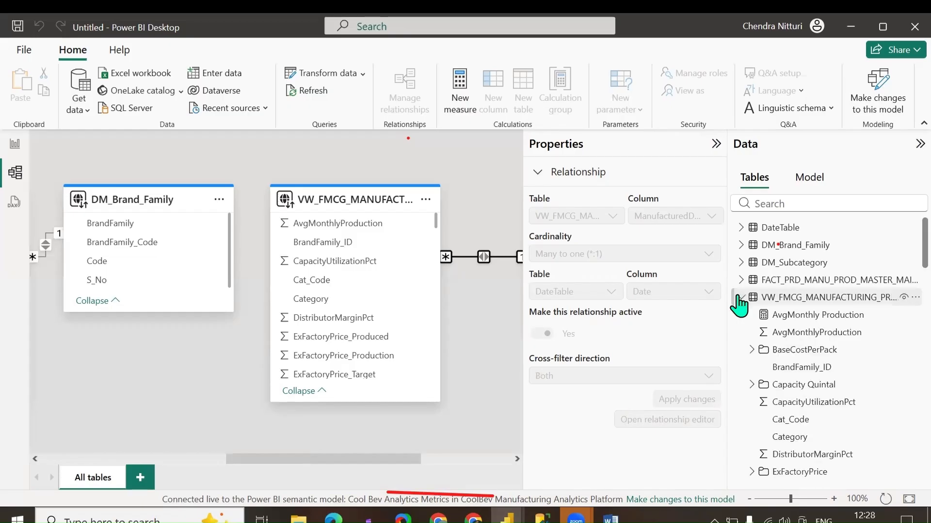
pyautogui.click(818, 317)
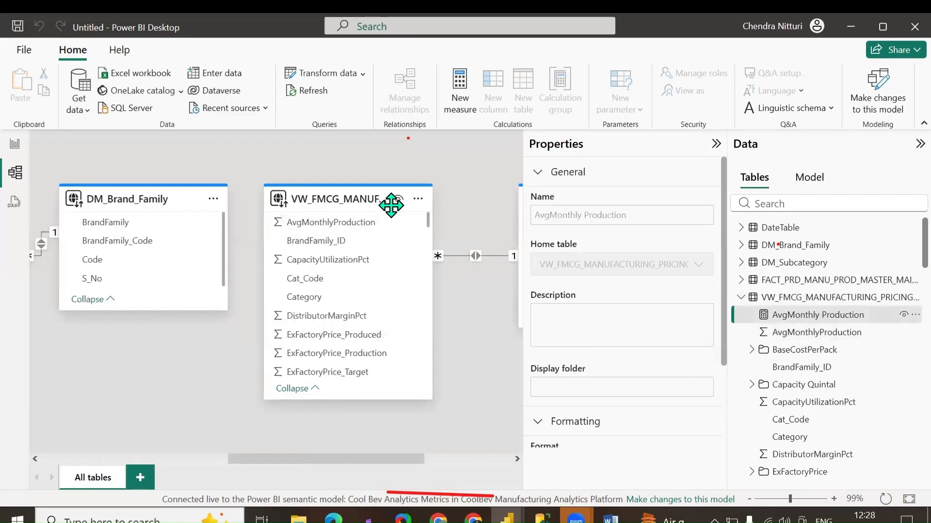
pyautogui.scroll(-3, 787, 369)
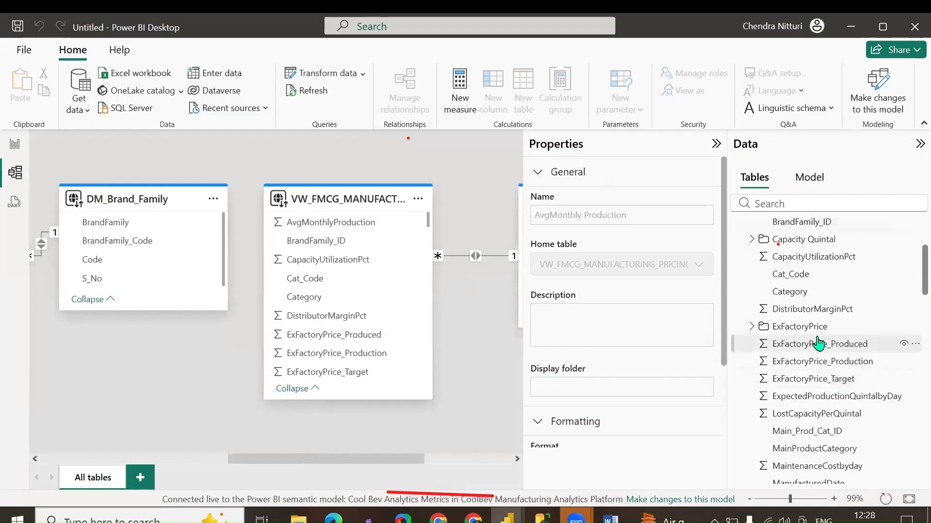
pyautogui.click(751, 327)
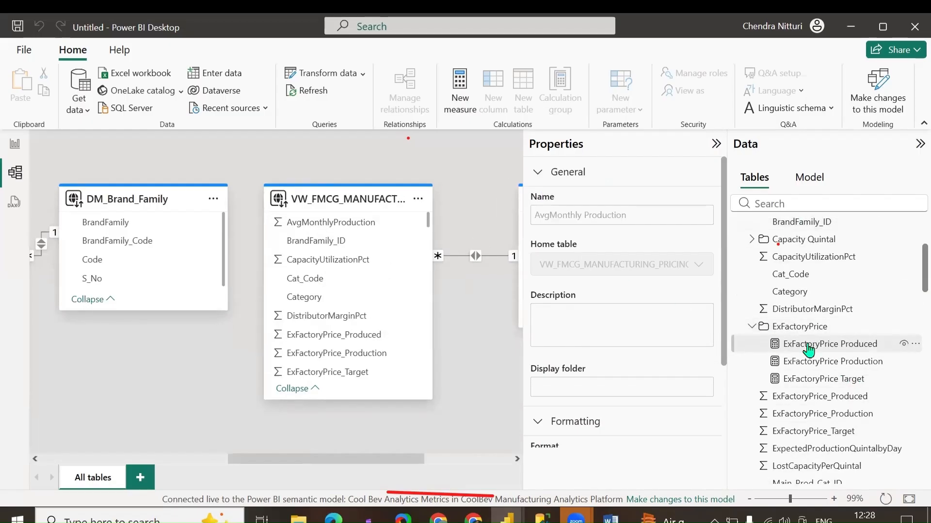
pyautogui.click(779, 346)
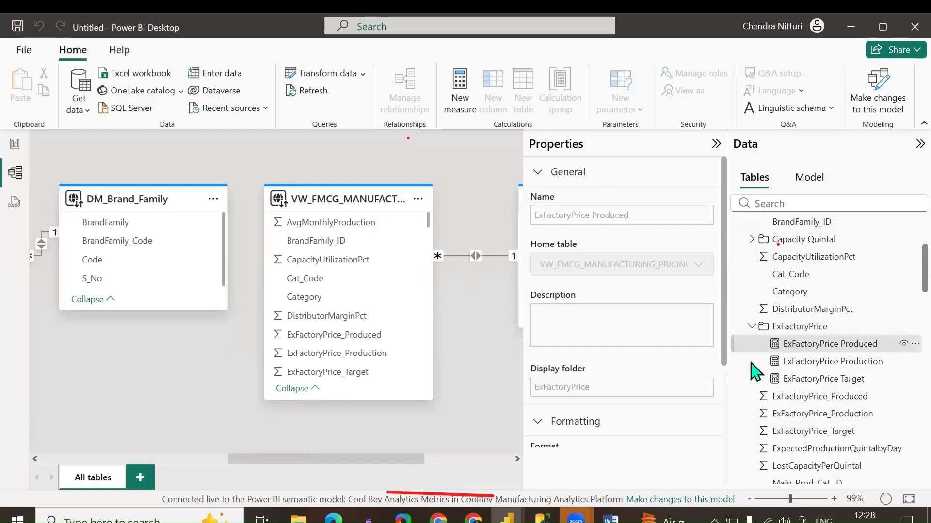
pyautogui.click(798, 378)
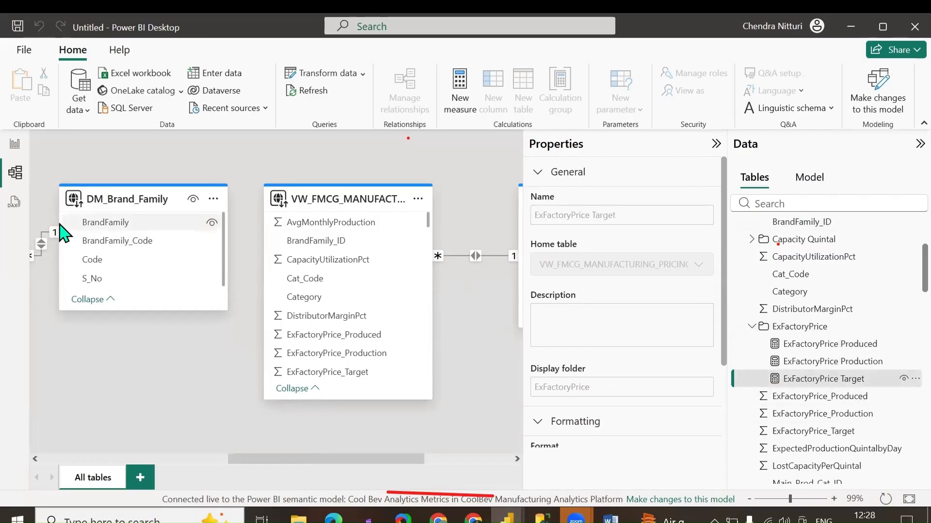
pyautogui.click(15, 144)
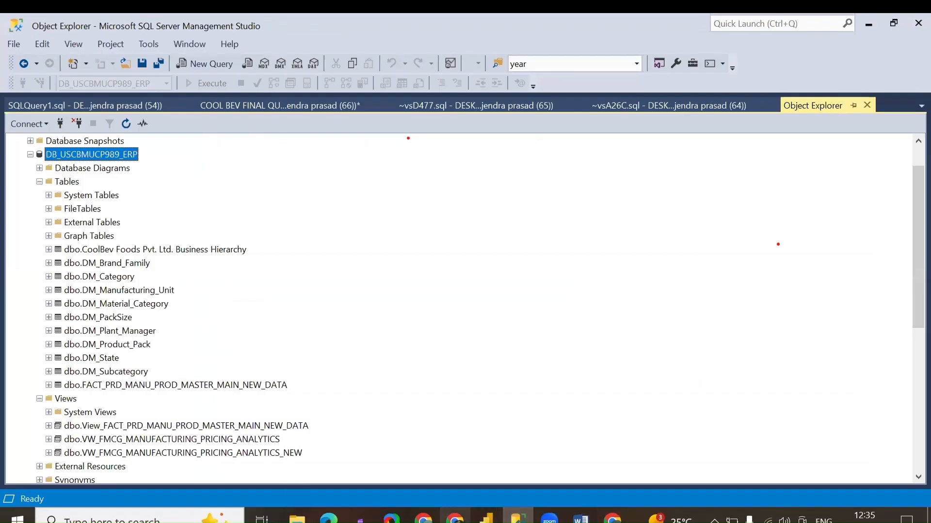
# Switch to Google Drive, download FACT_PRD_MANU_PROD_MASTER_MAIN_NEW_DATA.csv from the Dataset folder, and open the Downloads folder in File Explorer.
pyautogui.click(613, 520)
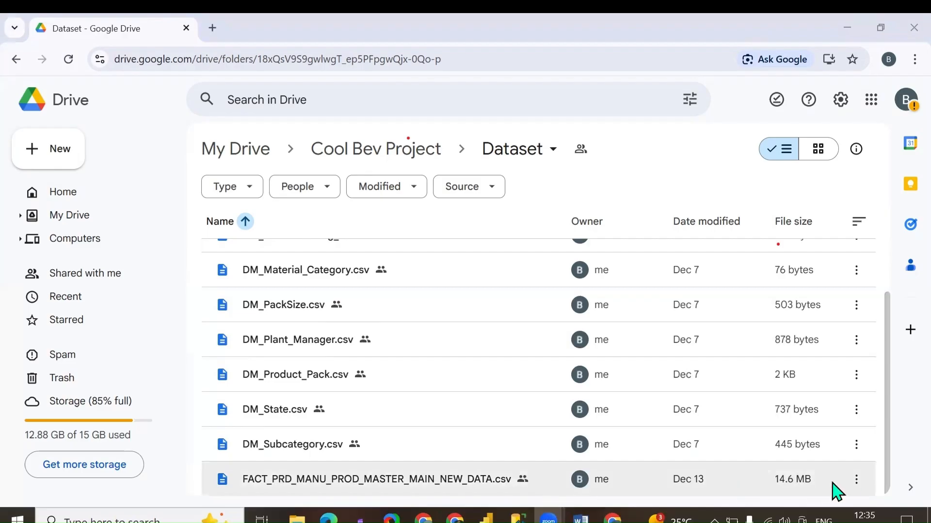
pyautogui.click(858, 489)
pyautogui.click(749, 320)
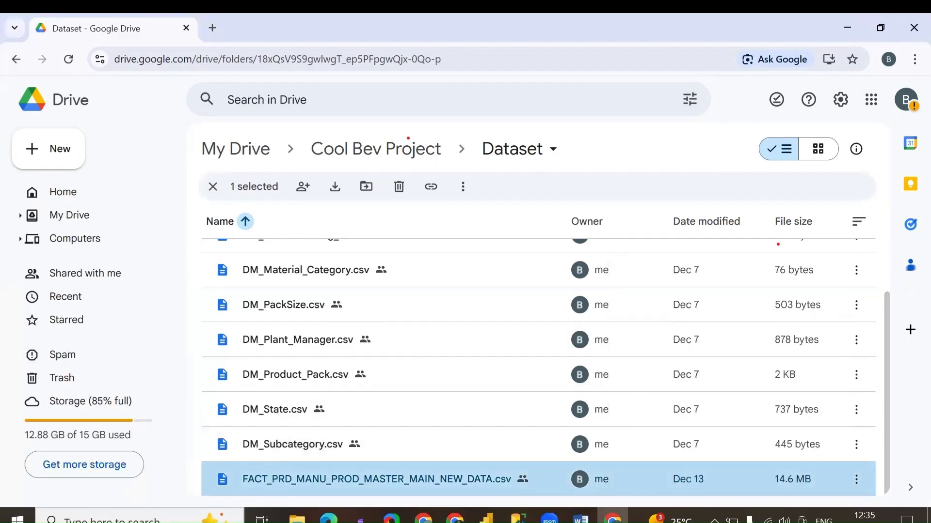
pyautogui.hotkey('alt', 'Tab')
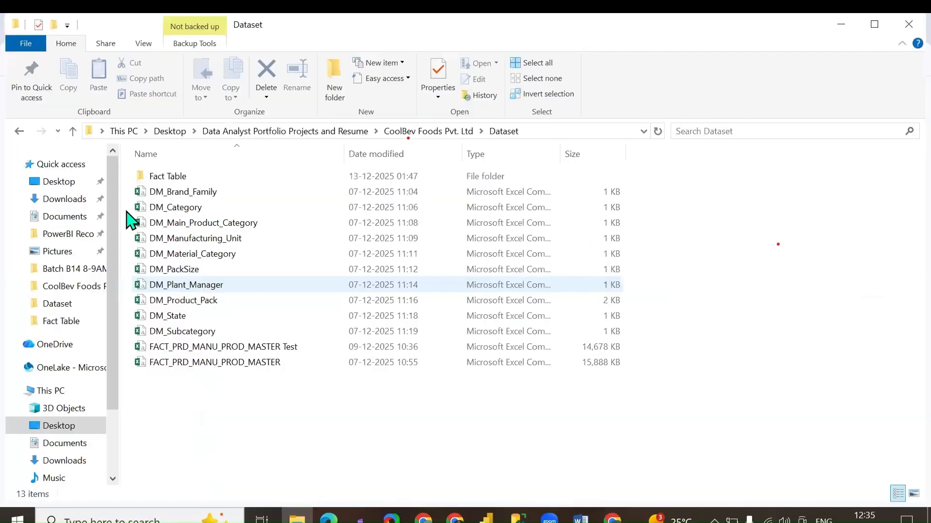
pyautogui.click(72, 201)
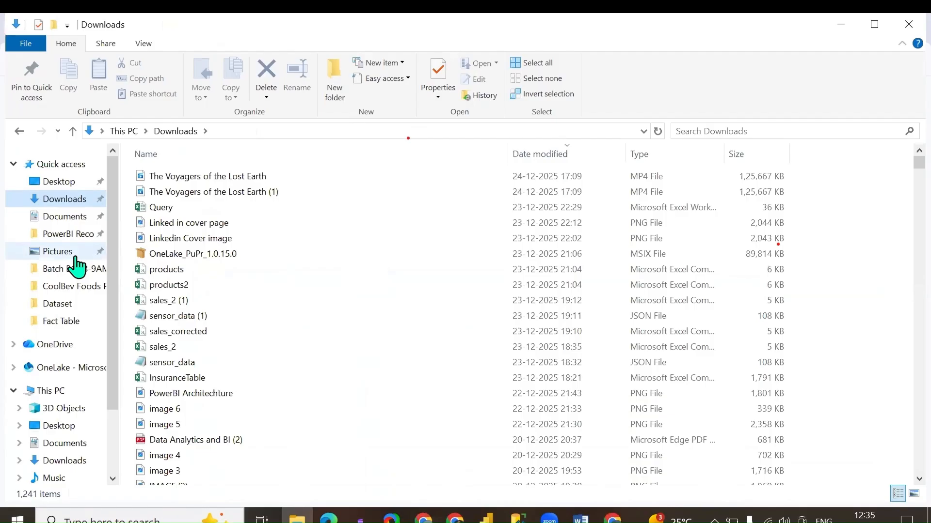
# Switch to SQL Server Management Studio and start the Import Flat File wizard for the DB_USCBMUCP989_ERP database.
pyautogui.click(181, 192)
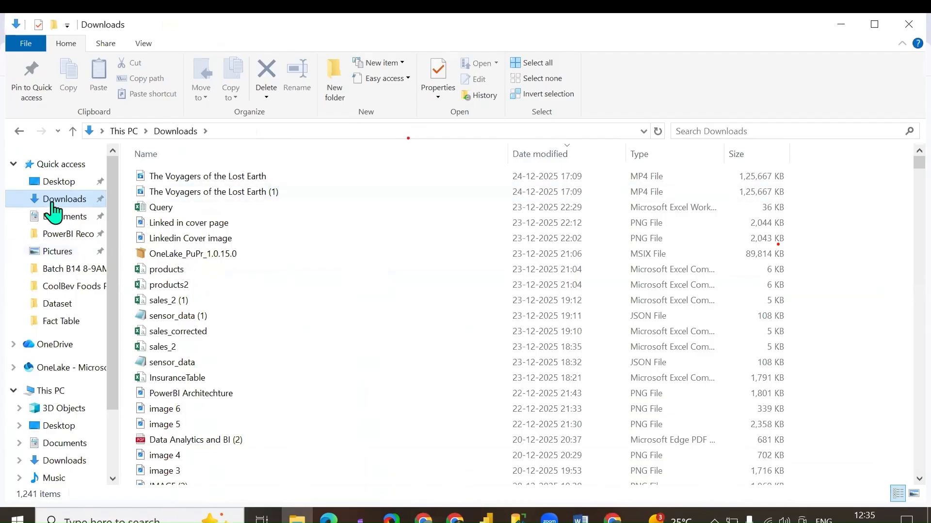
pyautogui.click(427, 346)
pyautogui.click(518, 517)
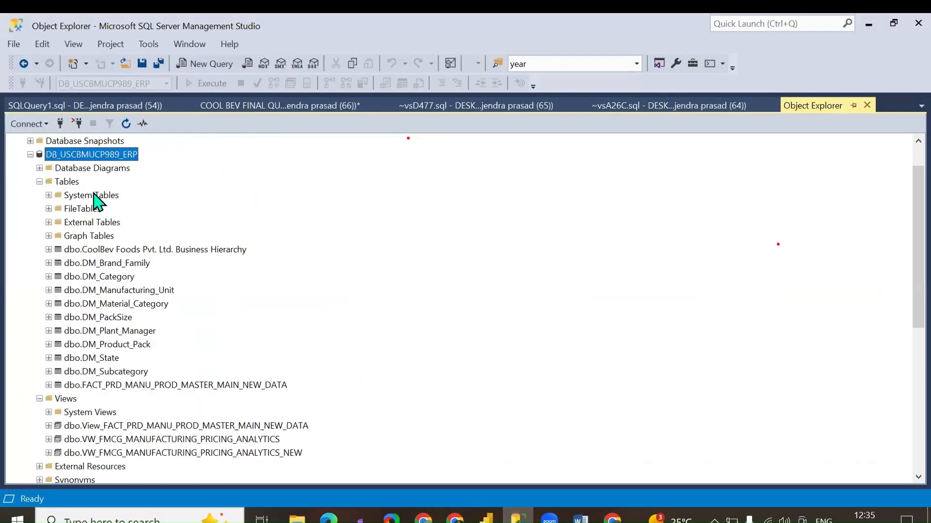
pyautogui.scroll(1, 97, 201)
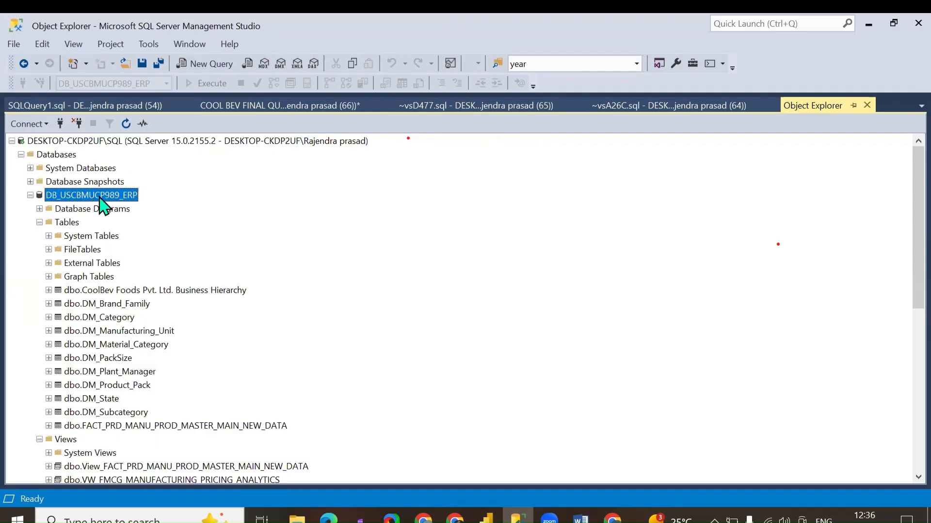
pyautogui.rightClick(89, 200)
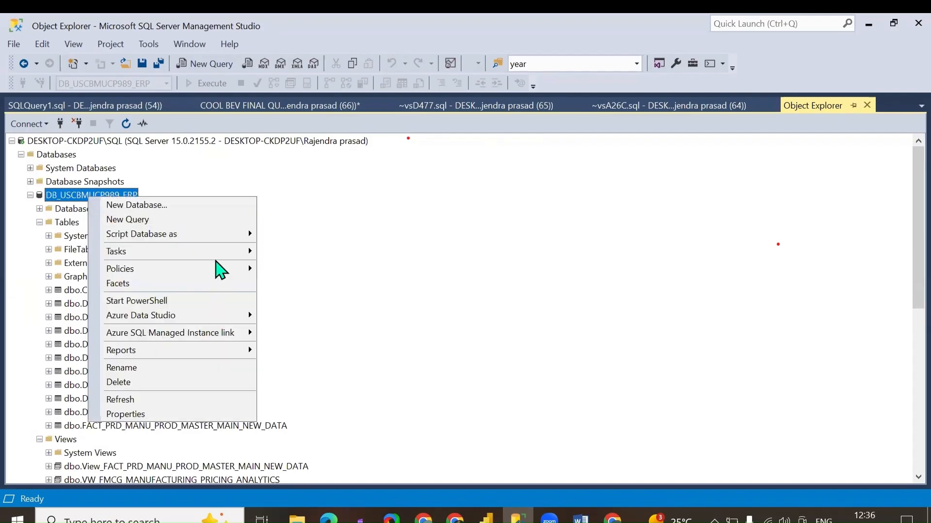
pyautogui.moveTo(220, 255)
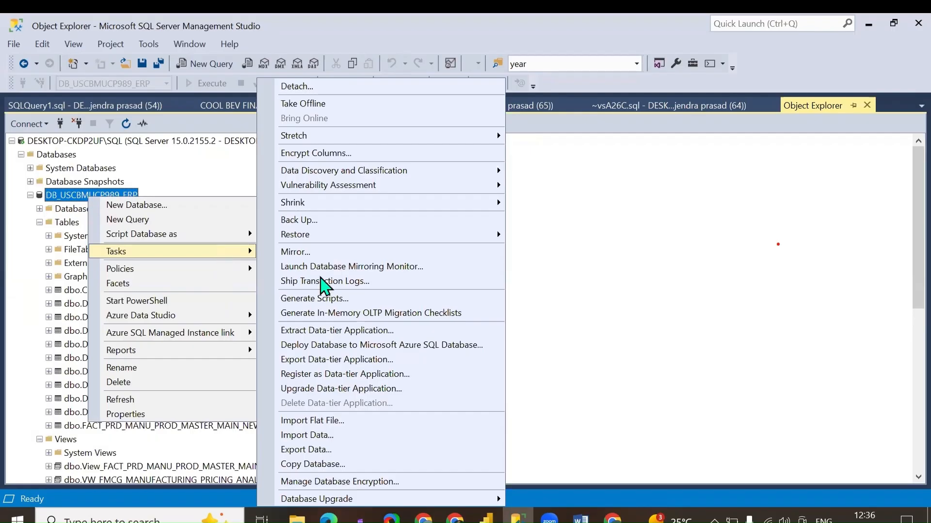
pyautogui.click(327, 421)
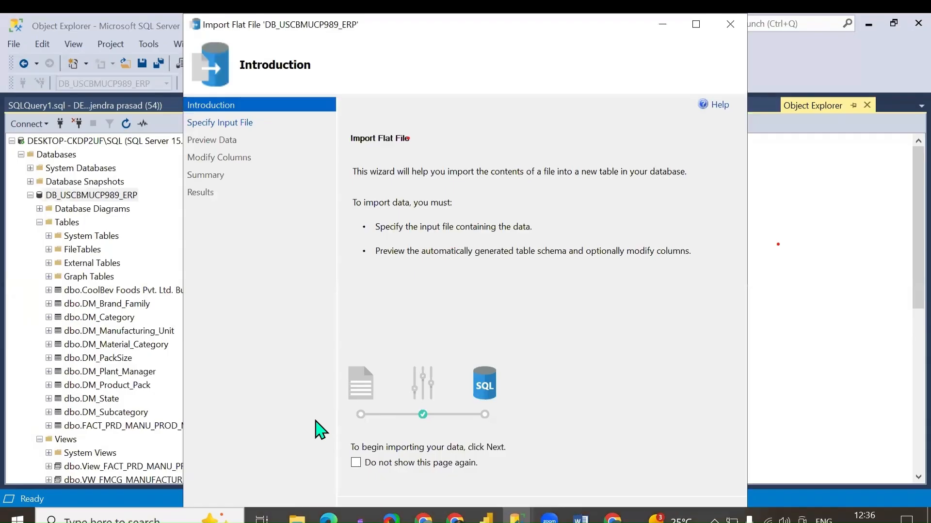
# Specify FACT_PRD_MANU_PROD_MASTER_MAIN_NEW_DATA.csv from the Downloads folder as the input file to import.
pyautogui.click(234, 127)
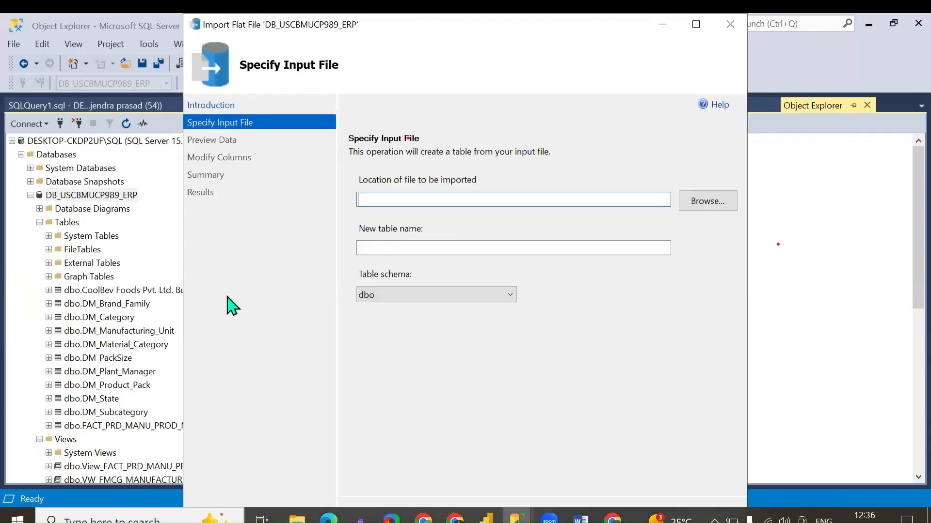
pyautogui.click(695, 208)
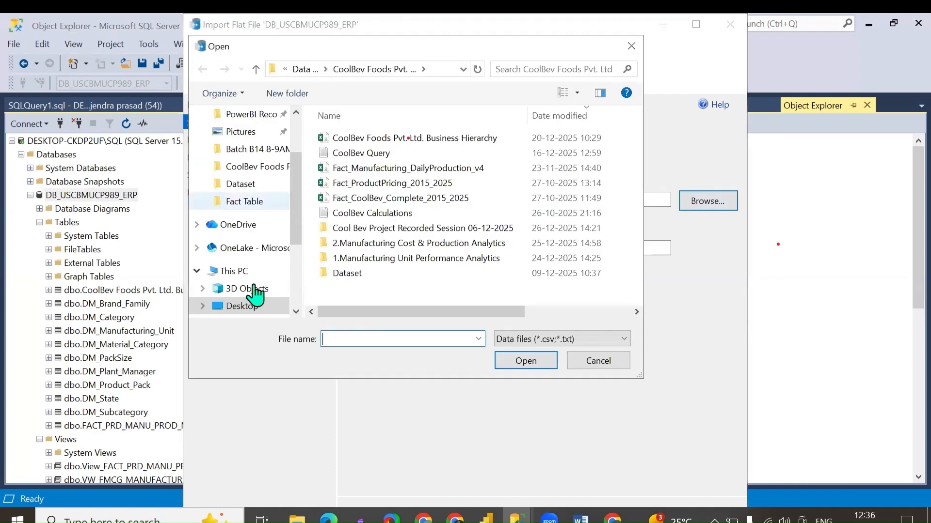
pyautogui.scroll(-1, 250, 299)
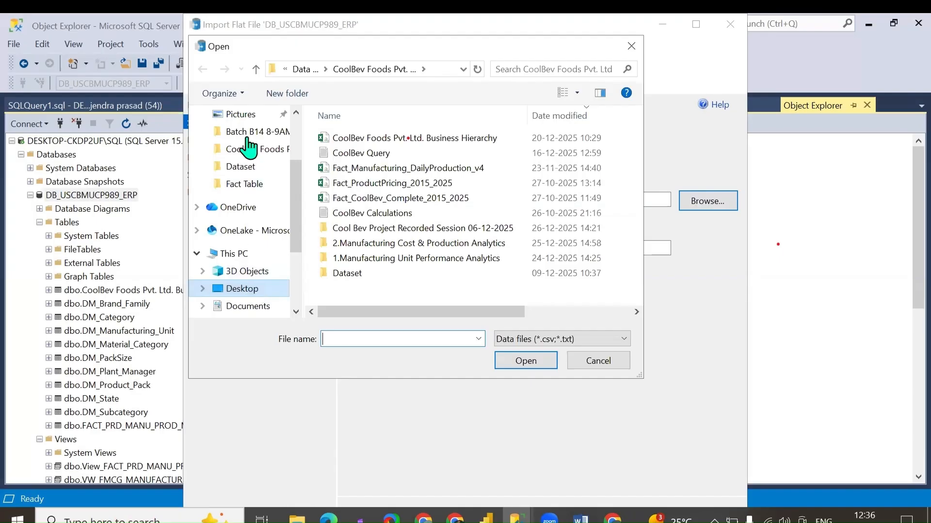
pyautogui.scroll(1, 245, 136)
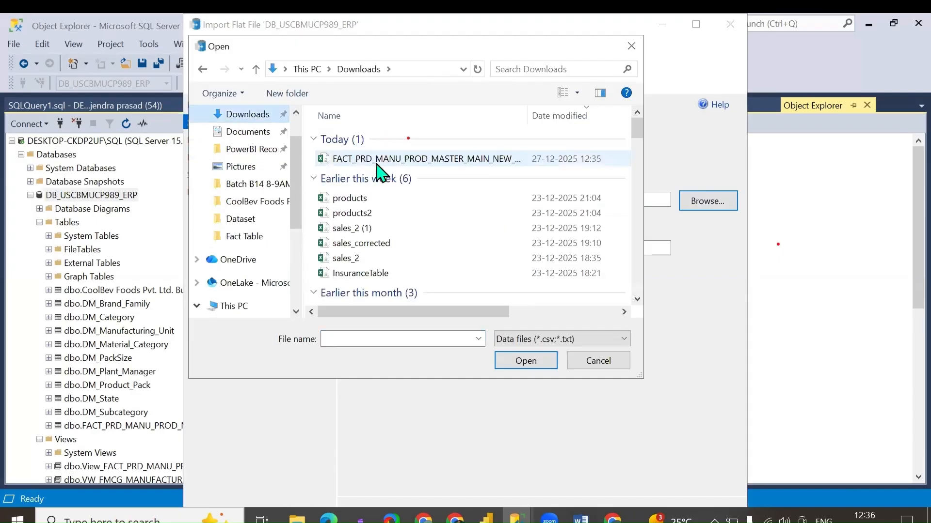
pyautogui.click(377, 164)
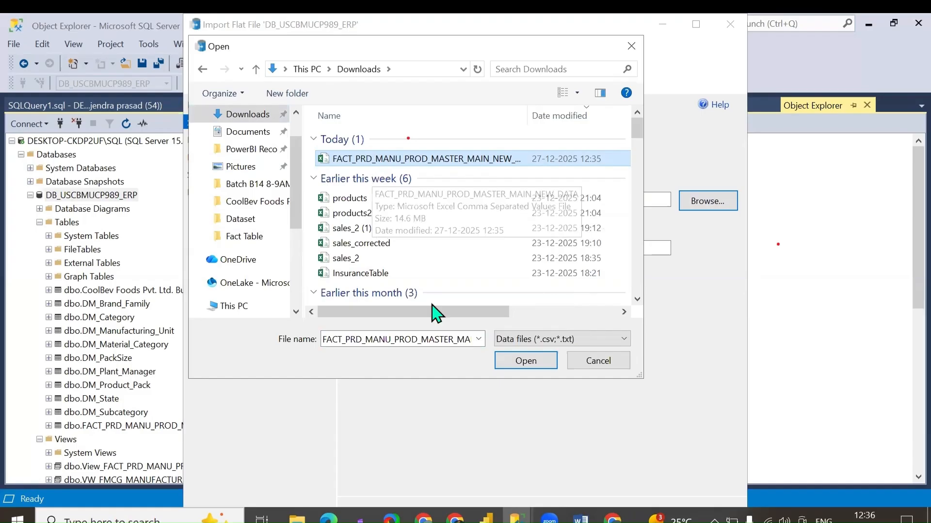
pyautogui.click(512, 368)
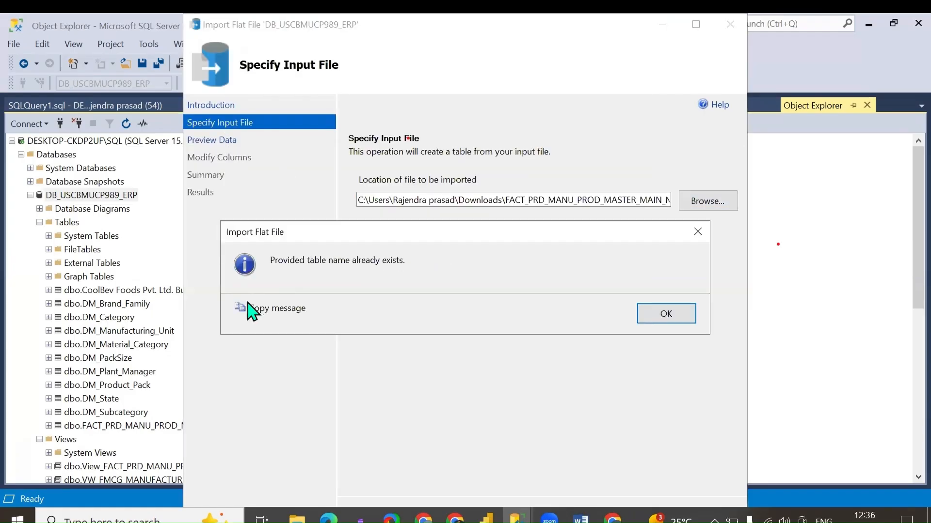
# Dismiss the table name notice and name the new table FACT_PRD_MANU_PROD_MASTER_MAIN_NEW_DATA_TESTING, in the dbo schema.
pyautogui.click(660, 318)
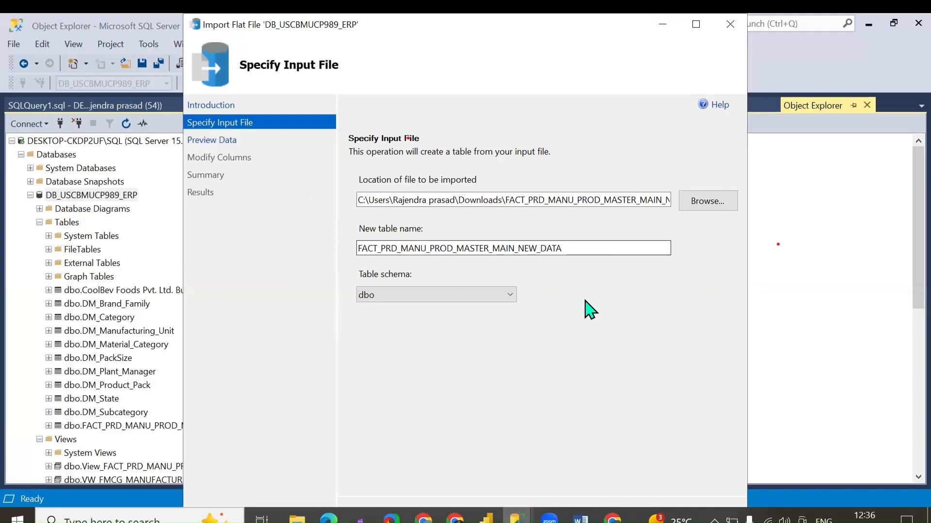
pyautogui.write('_')
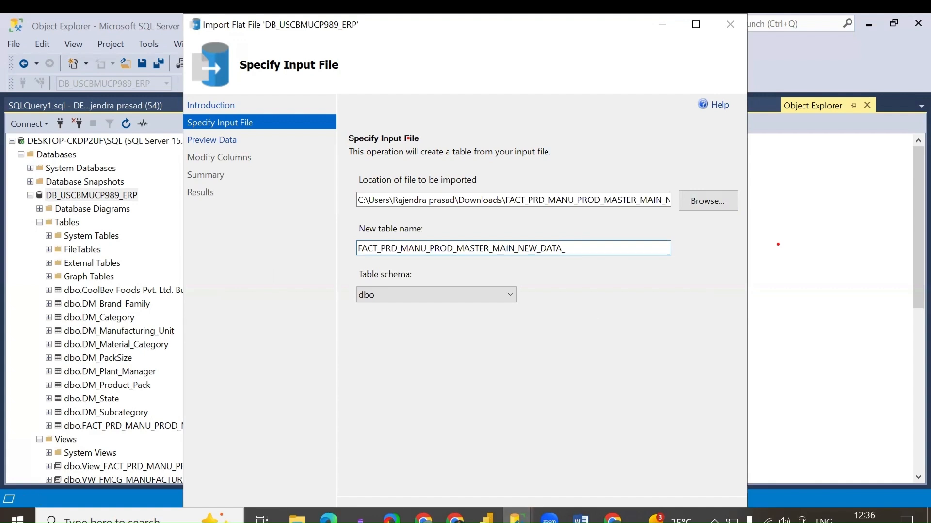
pyautogui.press('capslock')
pyautogui.write('TEST')
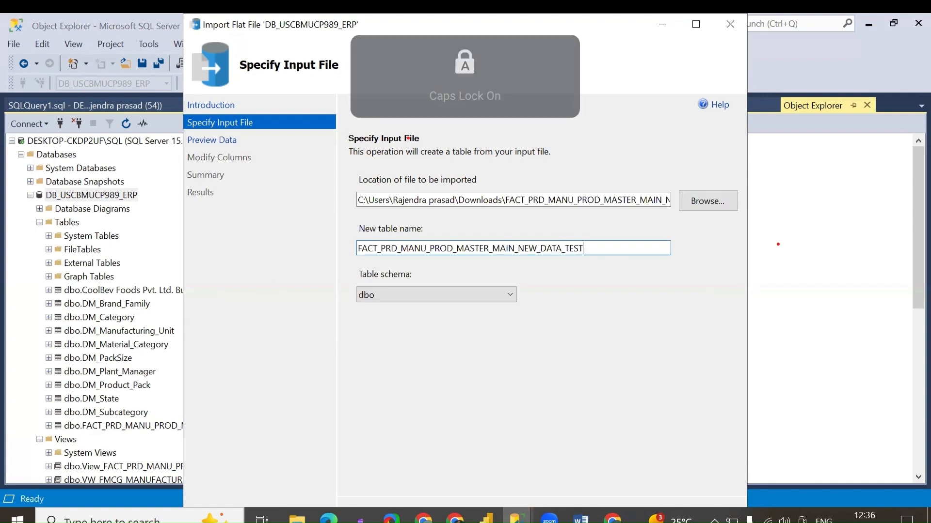
pyautogui.write('ING')
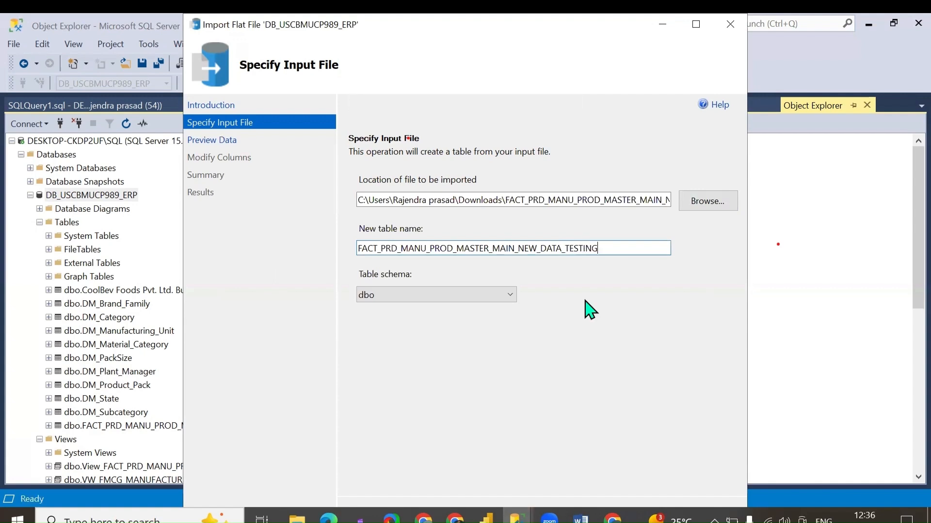
# Review the data preview and the generated column types without changing them, and proceed to the import summary.
pyautogui.click(218, 140)
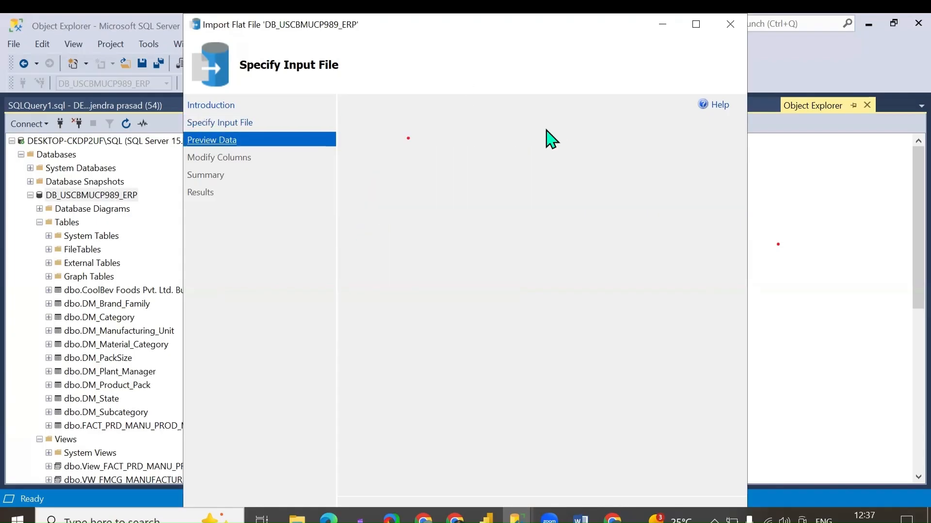
pyautogui.moveTo(421, 407); pyautogui.dragTo(678, 406)
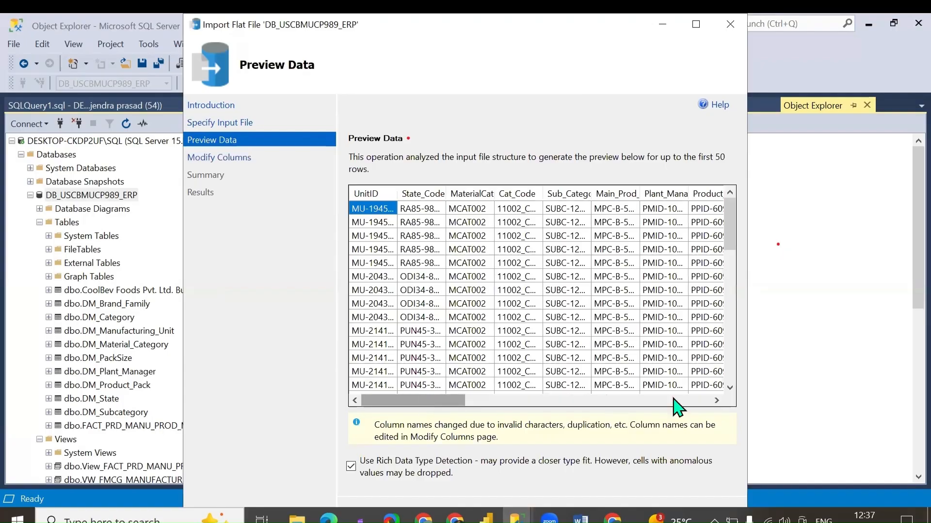
pyautogui.moveTo(378, 387); pyautogui.dragTo(308, 407)
pyautogui.click(233, 158)
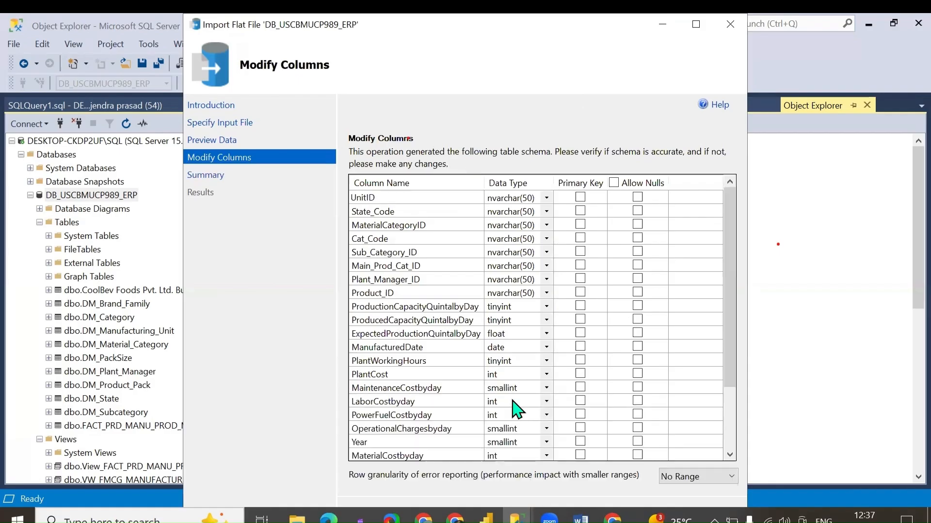
pyautogui.scroll(-1, 598, 376)
pyautogui.scroll(1, 577, 322)
pyautogui.click(205, 176)
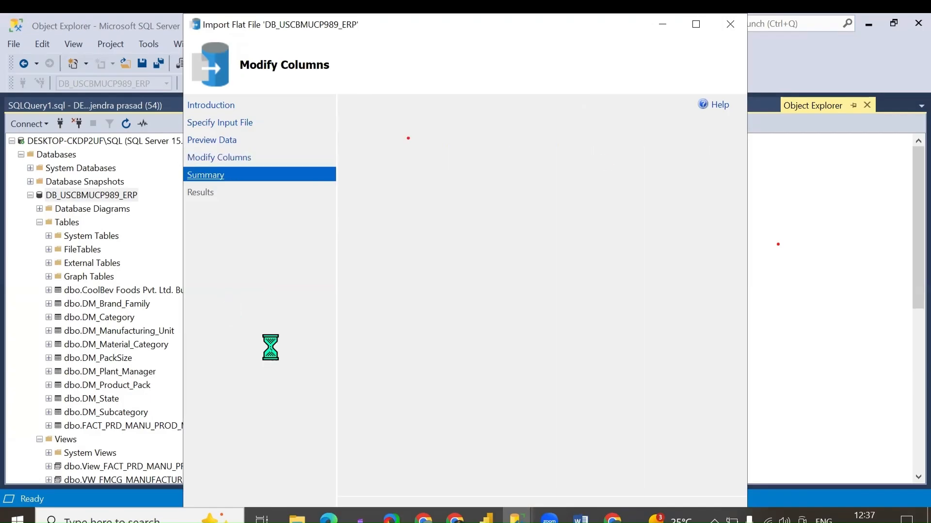
pyautogui.click(696, 24)
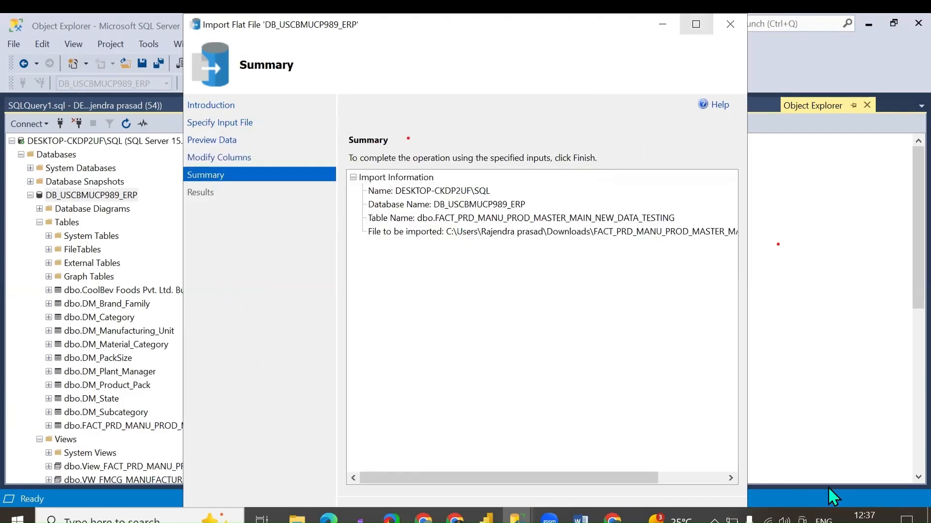